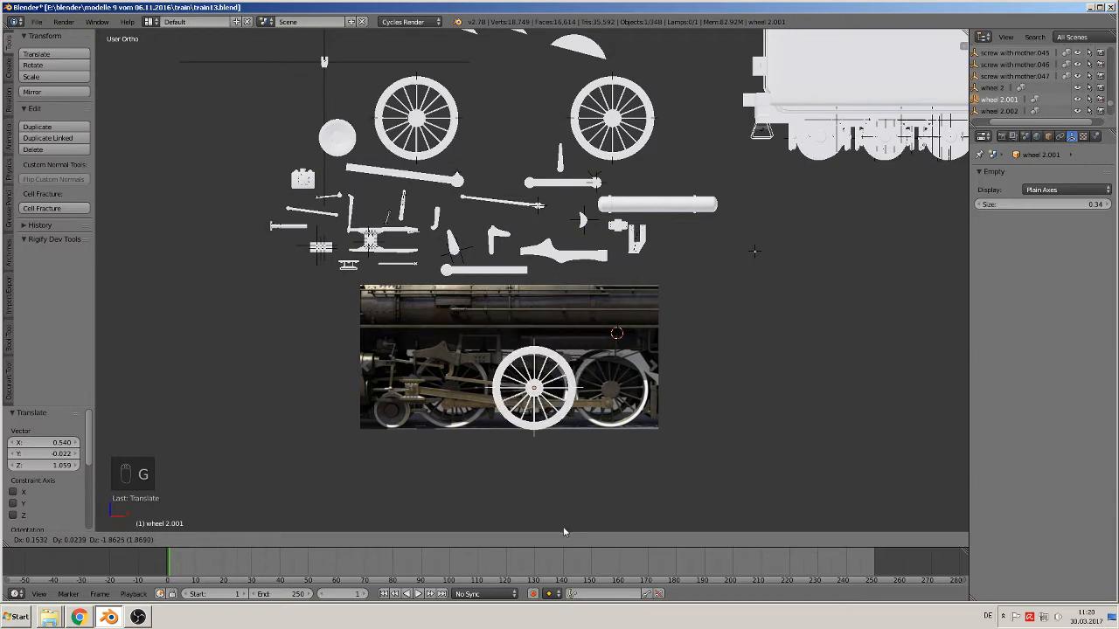
Place the spoked wheel over the reference photo's middle driving wheel, scaled to about 0.94 and nudged along X to fit.
left_click(566, 529)
scroll(647, 422, "up", 3)
scroll(645, 422, "up", 3)
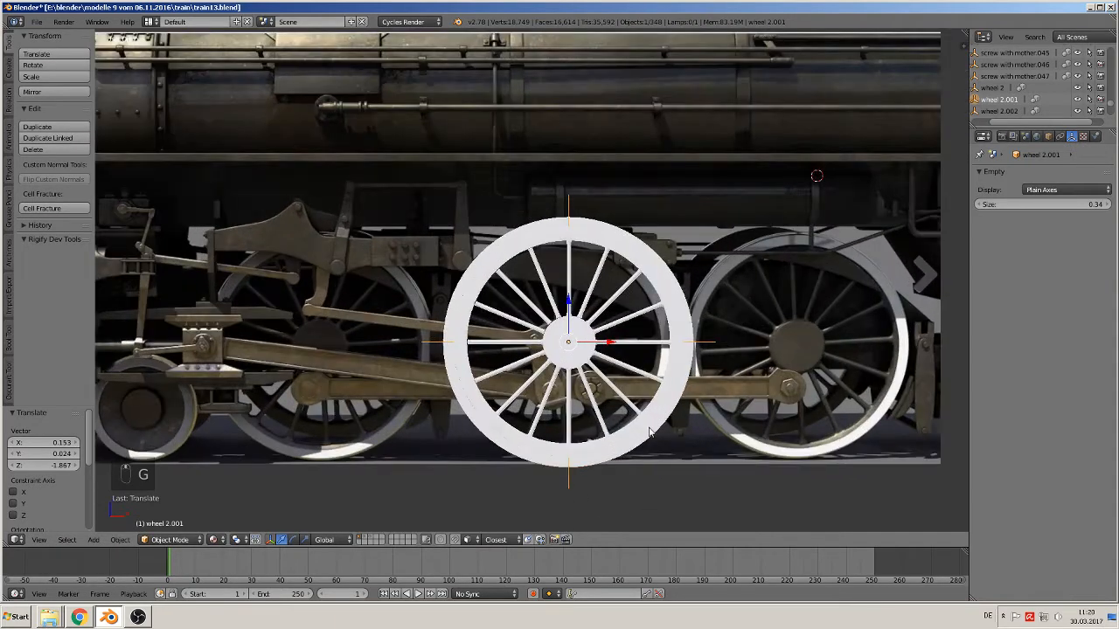
key("s")
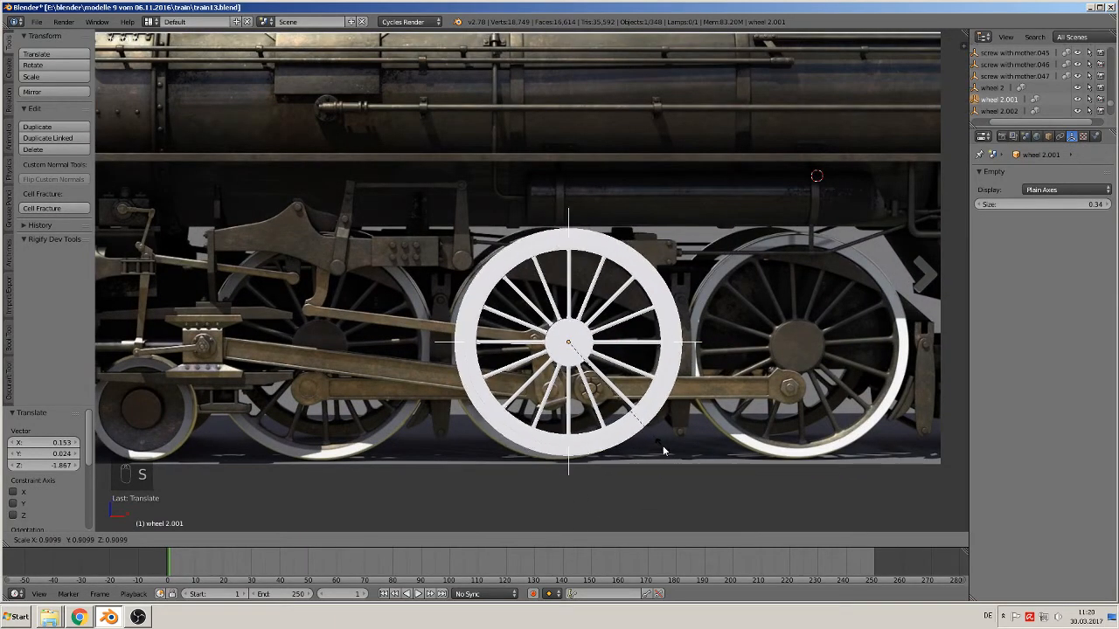
left_click(665, 435)
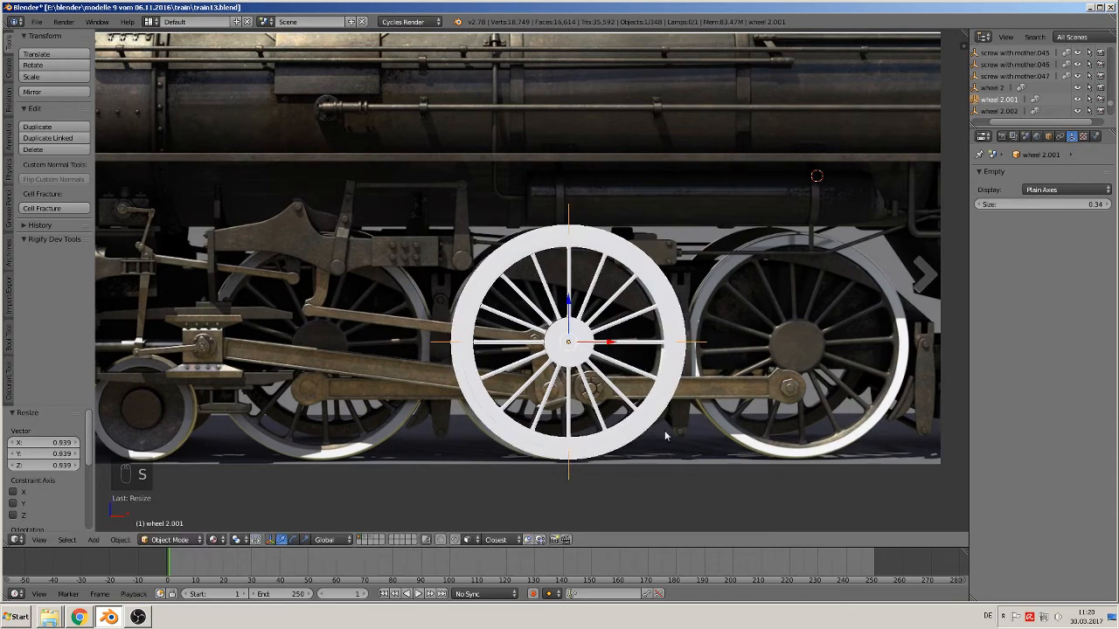
key("g")
key("x")
left_click(612, 362)
Delete the two leftover spoked wheels above the loose rod parts.
scroll(595, 359, "down", 3)
scroll(596, 358, "down", 3)
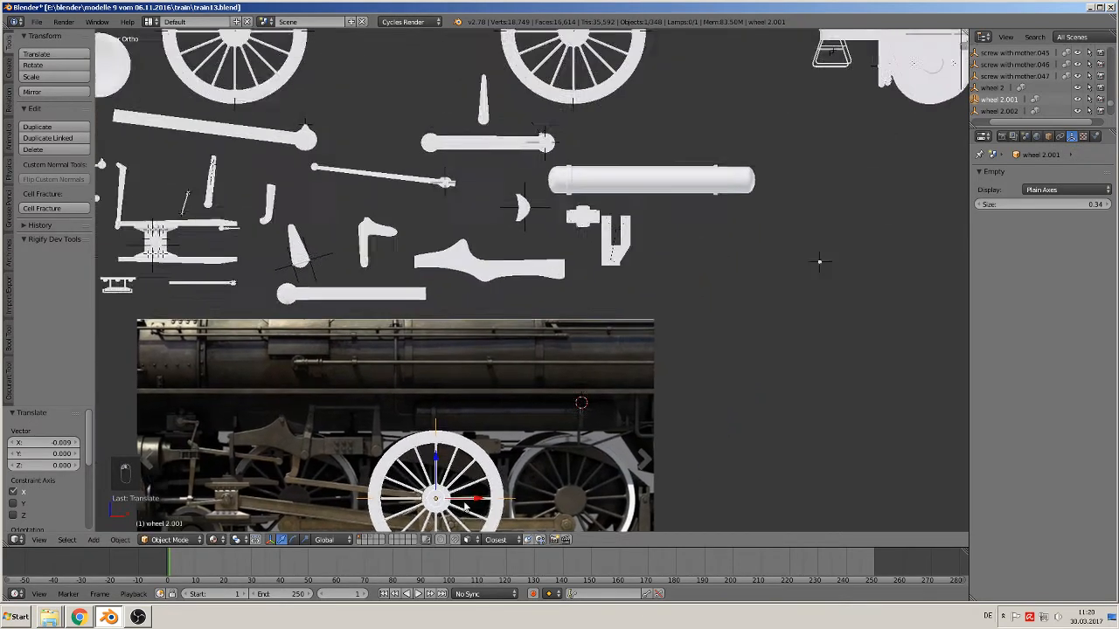
right_click(369, 173)
key("x")
left_click(371, 176)
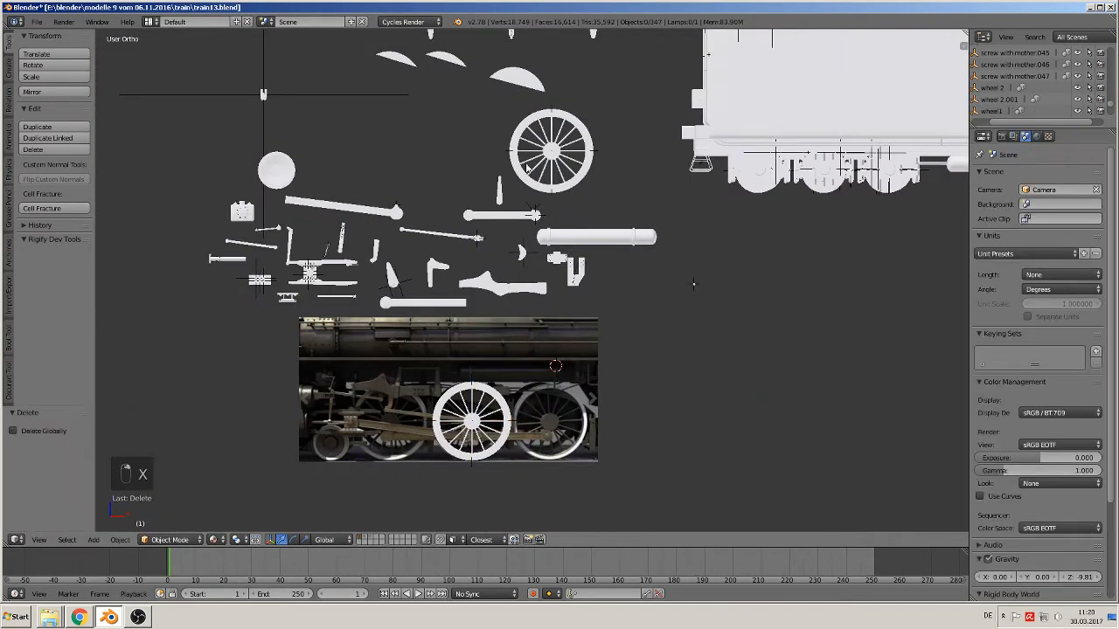
right_click(529, 153)
key("x")
left_click(528, 155)
Duplicate the spoked wheel twice along X, placing the copies over the rear and front driving wheels in the photo.
scroll(557, 276, "up", 3)
scroll(556, 282, "up", 4)
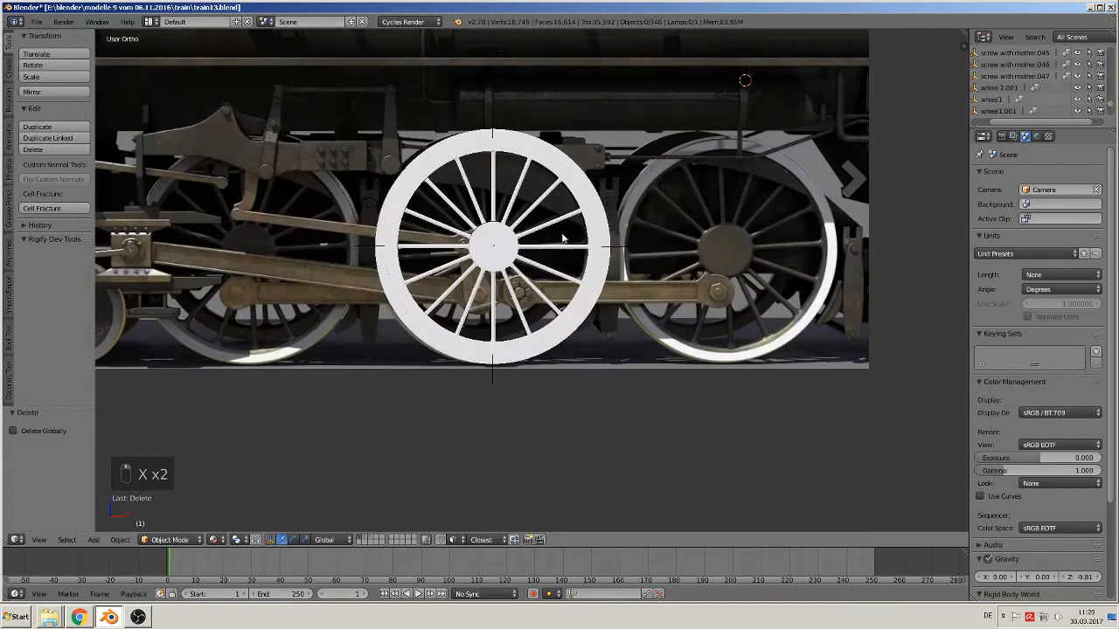
right_click(509, 249)
key("shift+d")
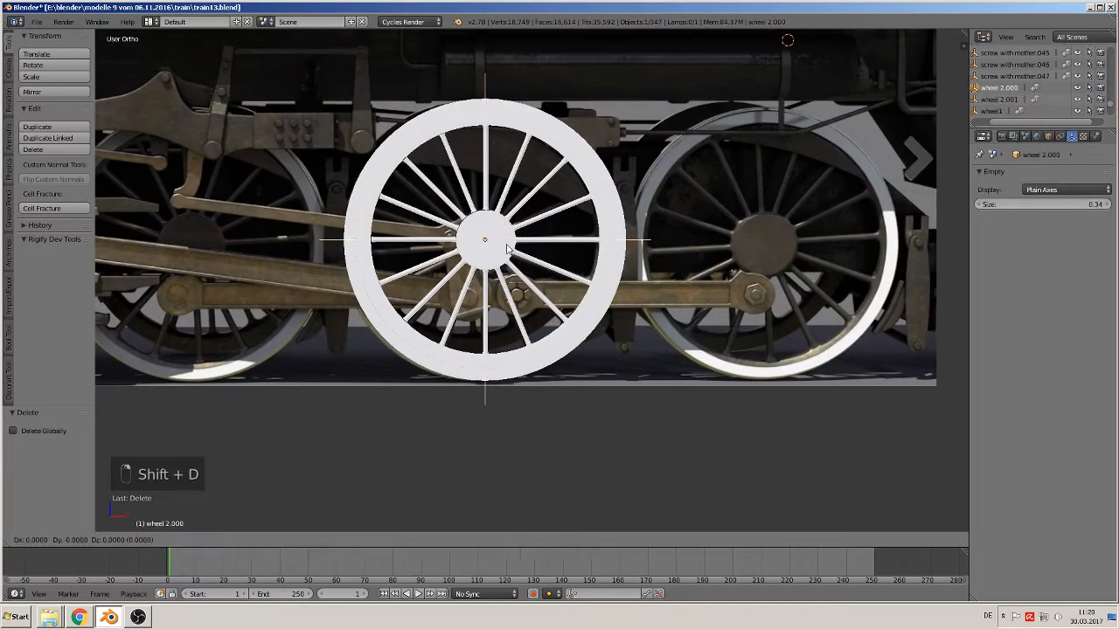
key("x")
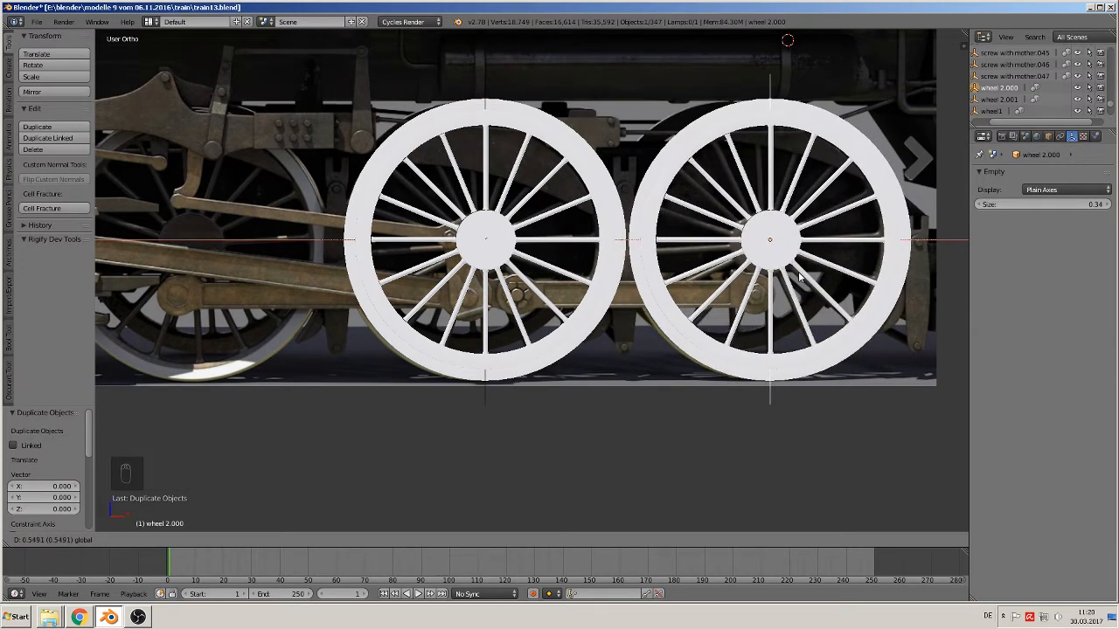
left_click(799, 277)
key("shift+d")
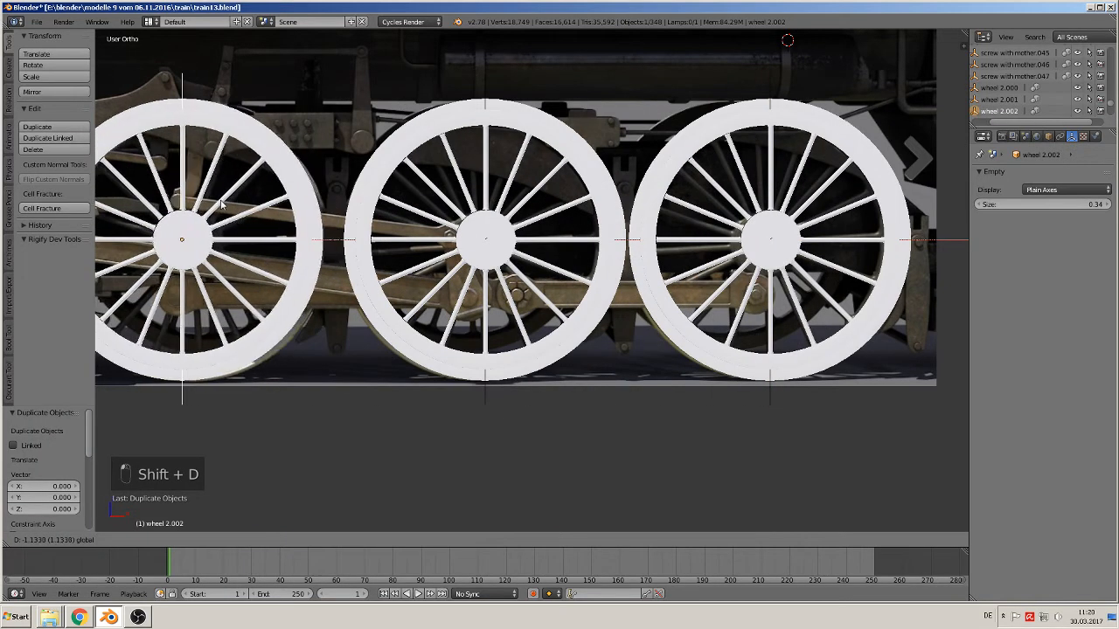
left_click(231, 207)
Move the small solid wheel onto the small leading wheel in the reference photo.
scroll(254, 226, "down", 4)
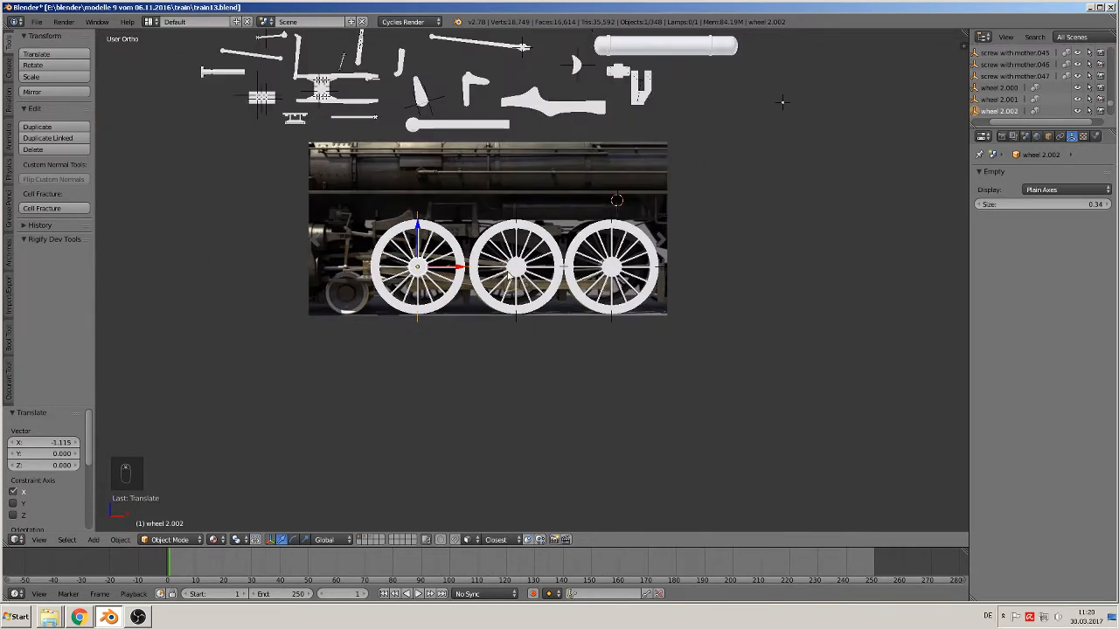
middle_click_drag(509, 274, 532, 407, "shift")
right_click(320, 93)
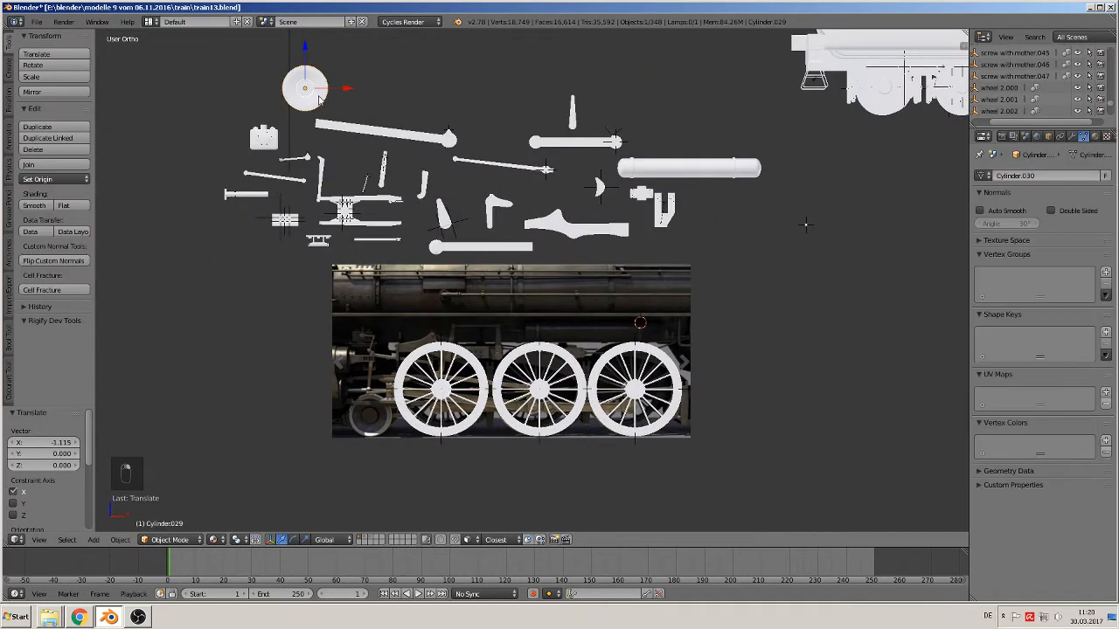
key("g")
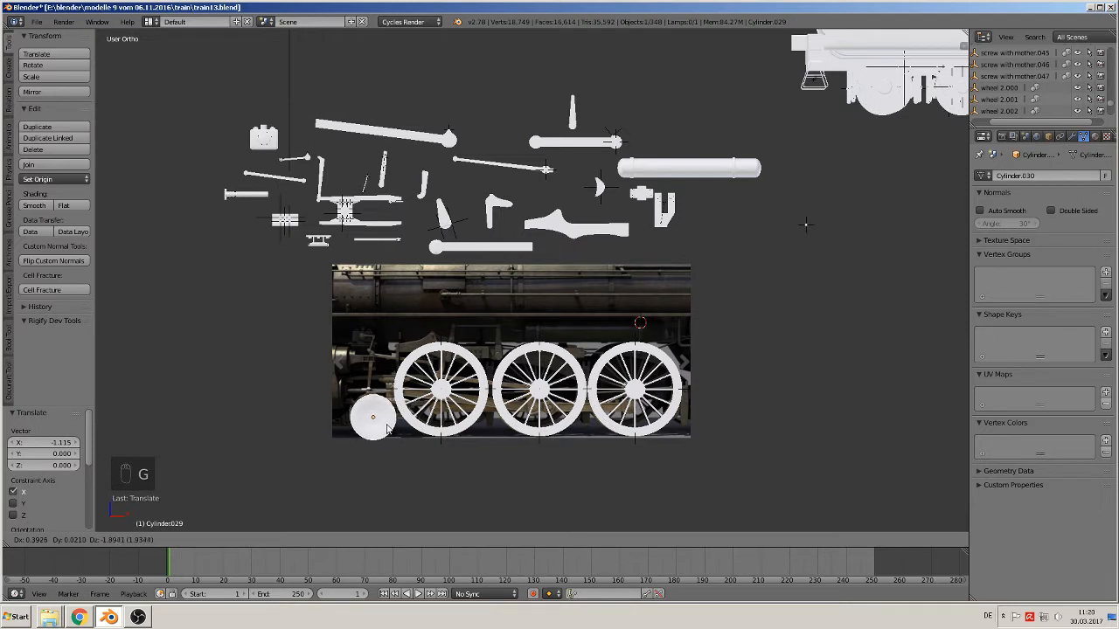
left_click(384, 429)
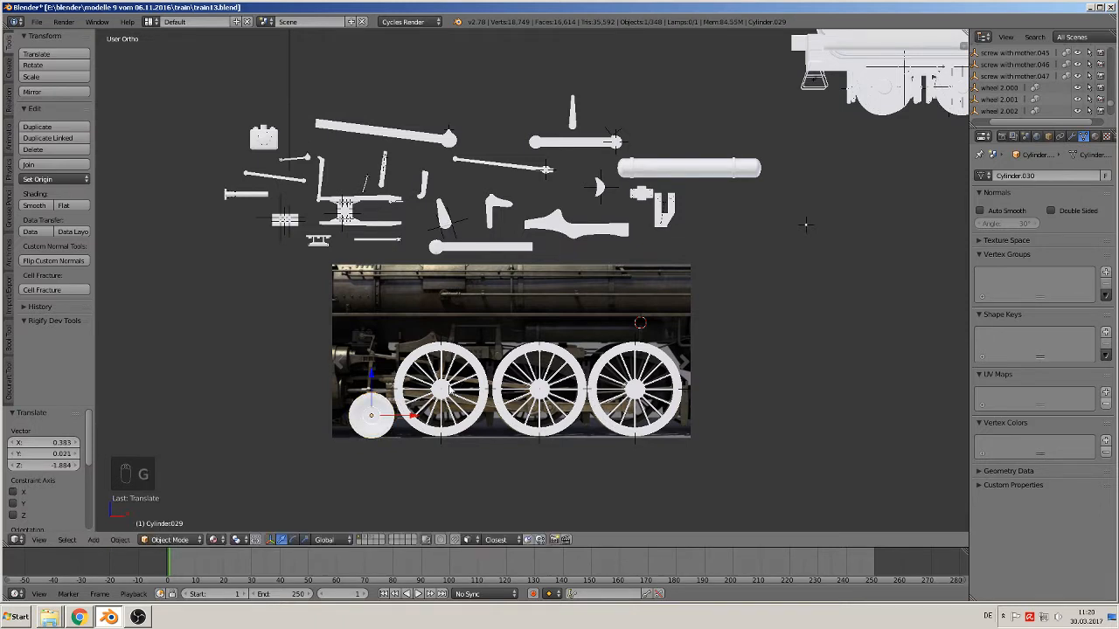
Move the three spoked wheels and the small wheel together about 0.94 units down along Z, below the reference photo.
right_click(458, 390)
right_click(539, 393)
right_click(636, 390)
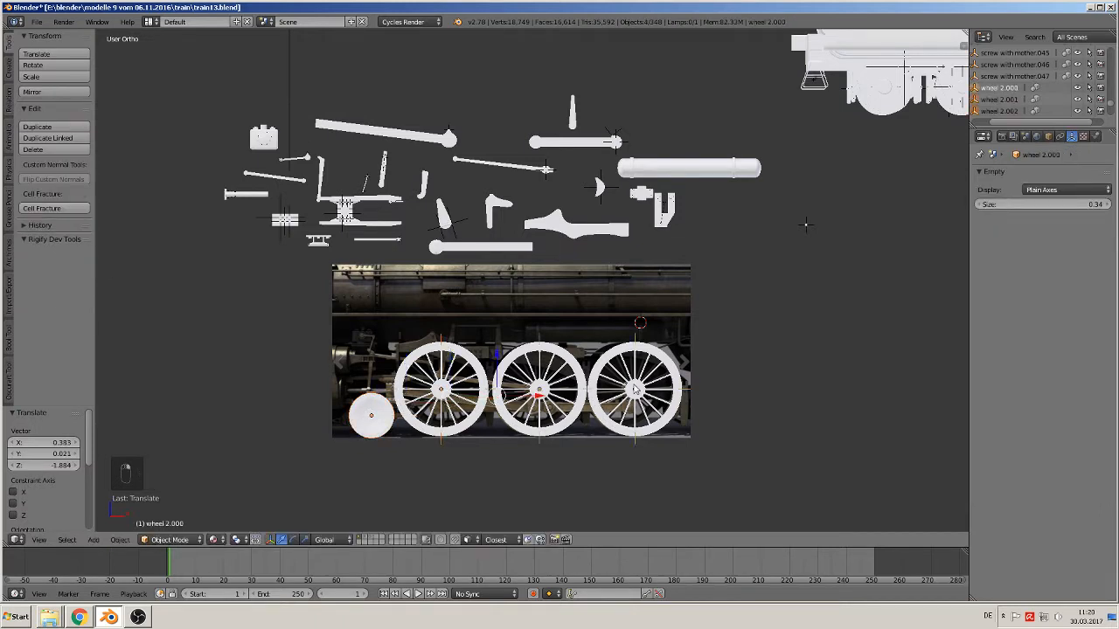
left_click_drag(499, 358, 497, 522)
Move the three narrow oval parts about 3.8 units down along Z to the row of wheels below the photo.
middle_click_drag(514, 465, 458, 319, "shift")
scroll(536, 353, "up", 3)
scroll(459, 321, "up", 2)
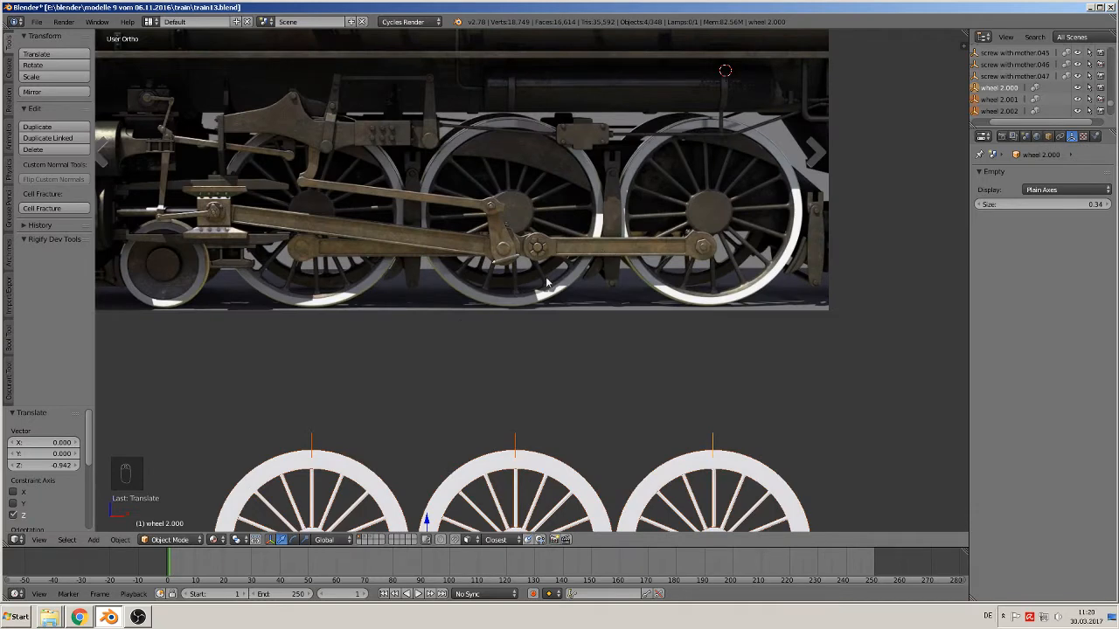
scroll(423, 236, "up", 1)
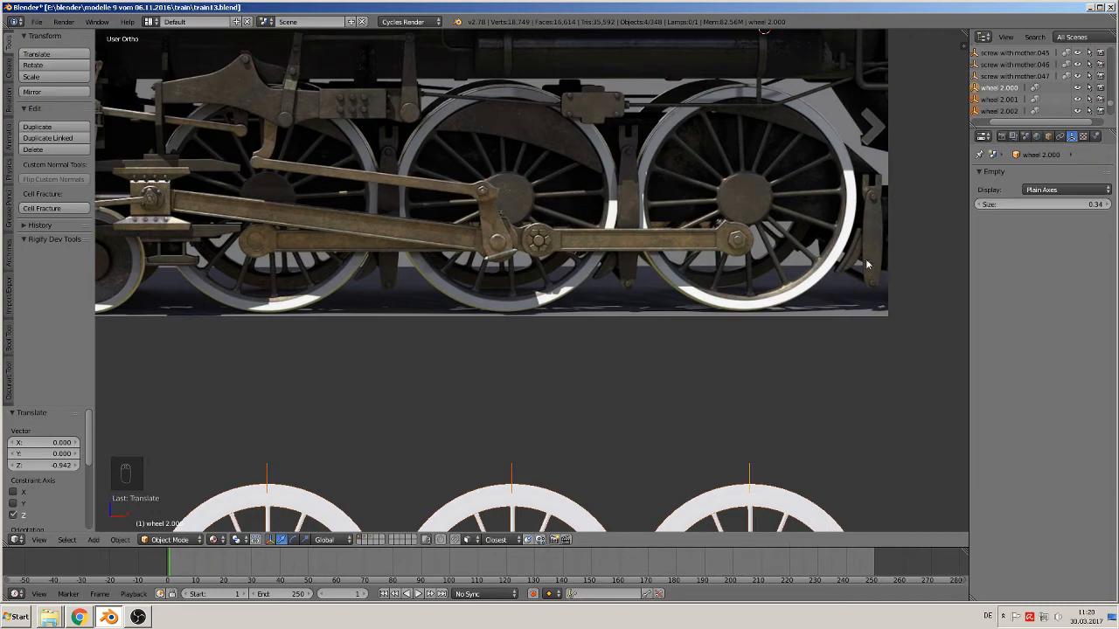
scroll(866, 264, "down", 5)
middle_click_drag(833, 317, 789, 612, "shift")
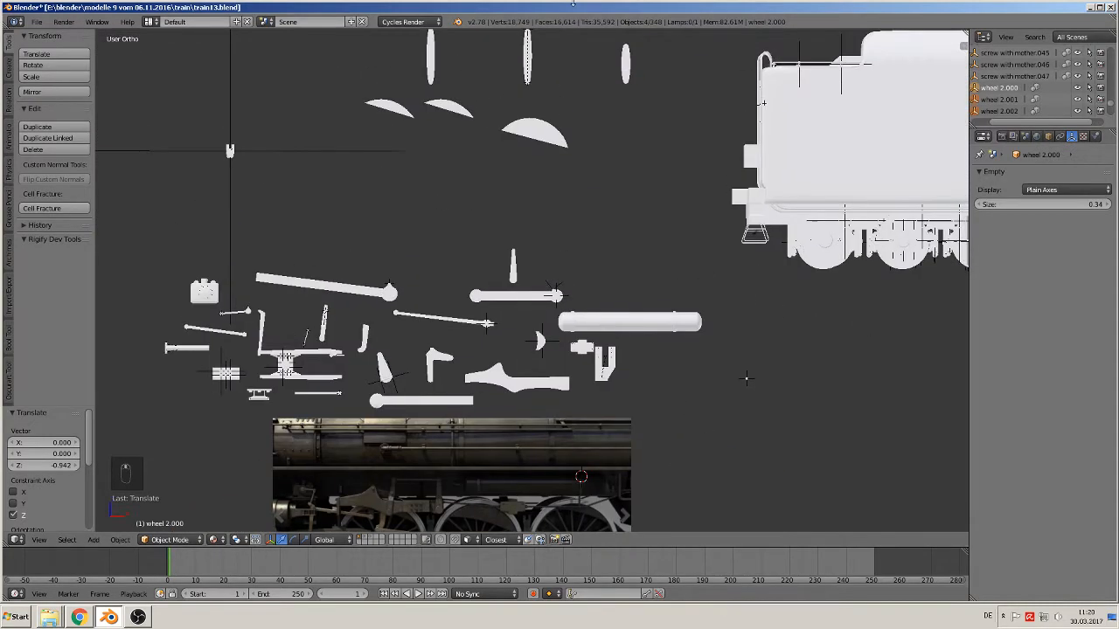
right_click(429, 61)
right_click(527, 59, "shift")
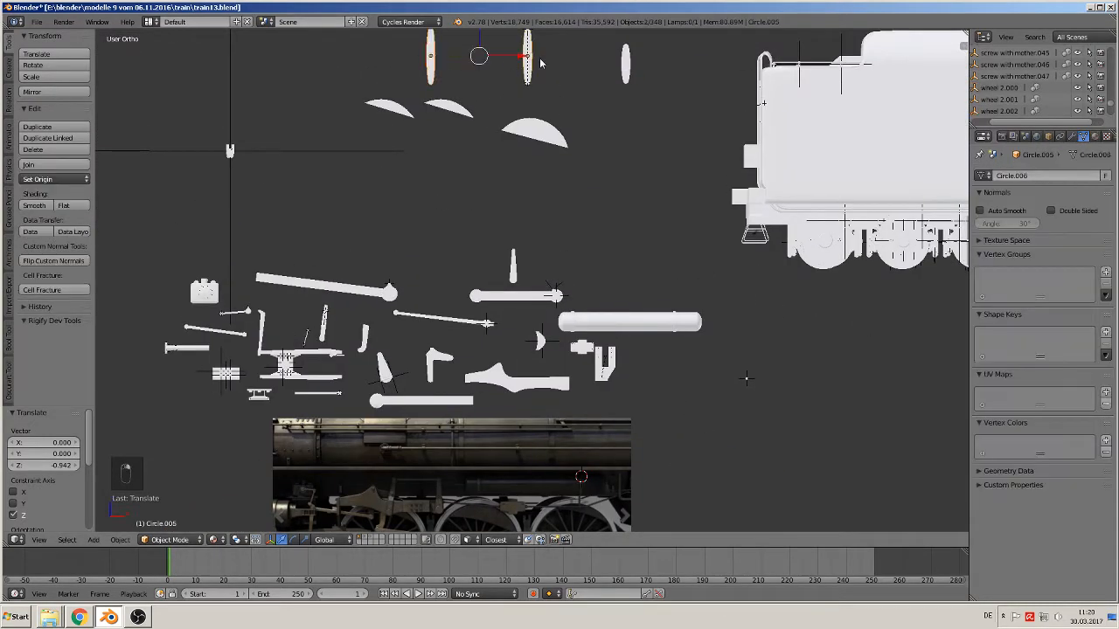
right_click(626, 66, "shift")
scroll(547, 101, "down", 4)
key("g")
key("z")
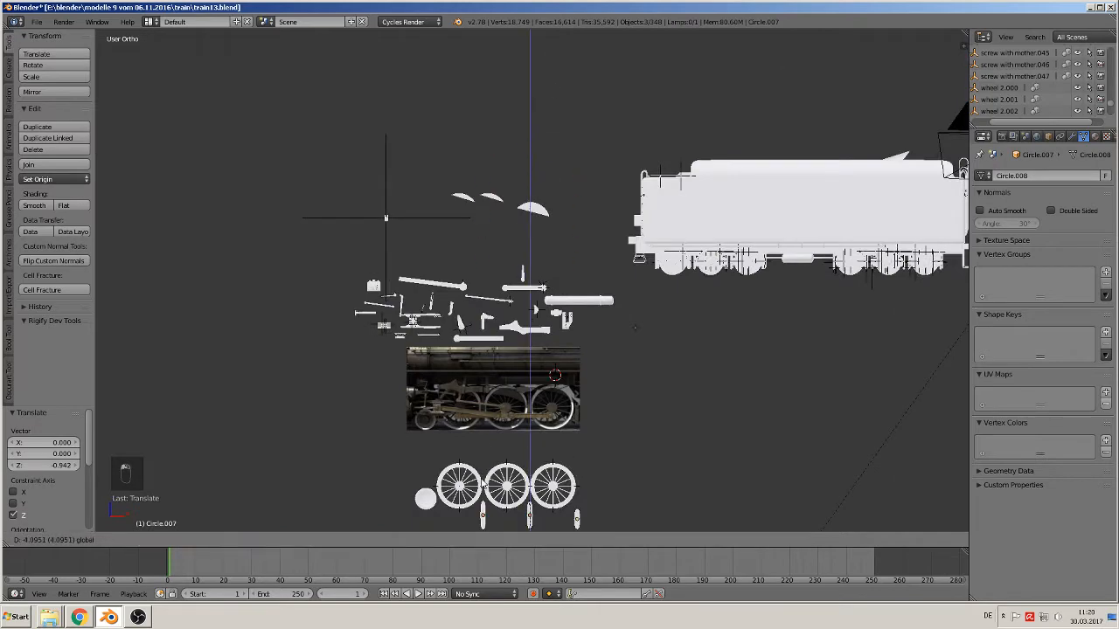
left_click(508, 461)
Raise the three oval parts about 0.06 units along Z to align them with the driving wheels.
middle_click_drag(587, 464, 507, 393, "shift")
scroll(641, 287, "up", 7)
scroll(557, 378, "up", 1)
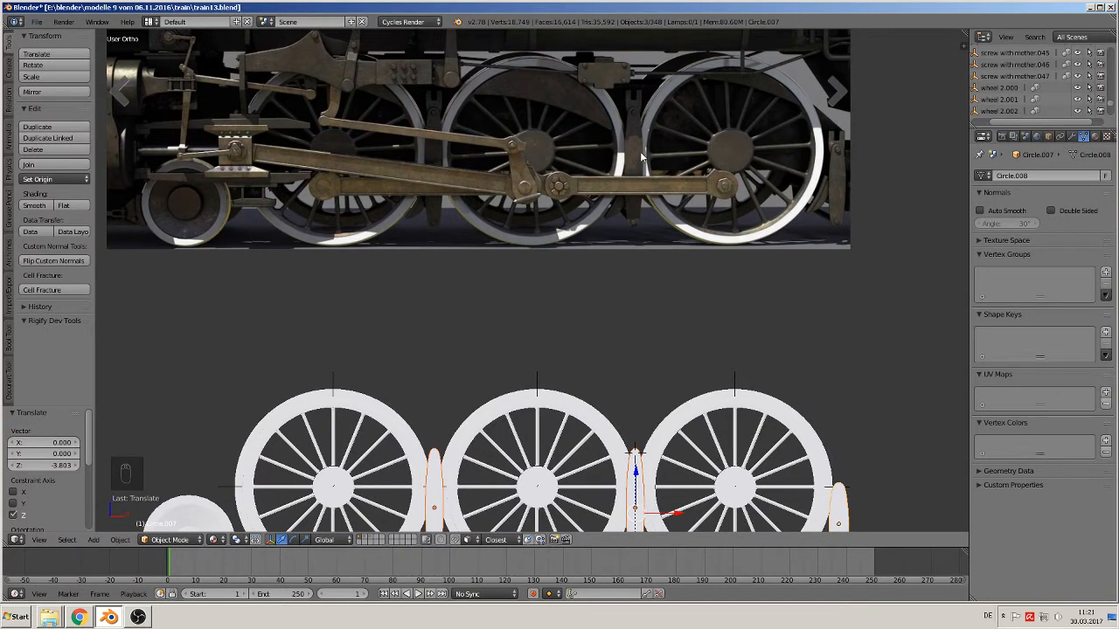
scroll(624, 311, "down", 2)
left_click_drag(603, 400, 603, 392)
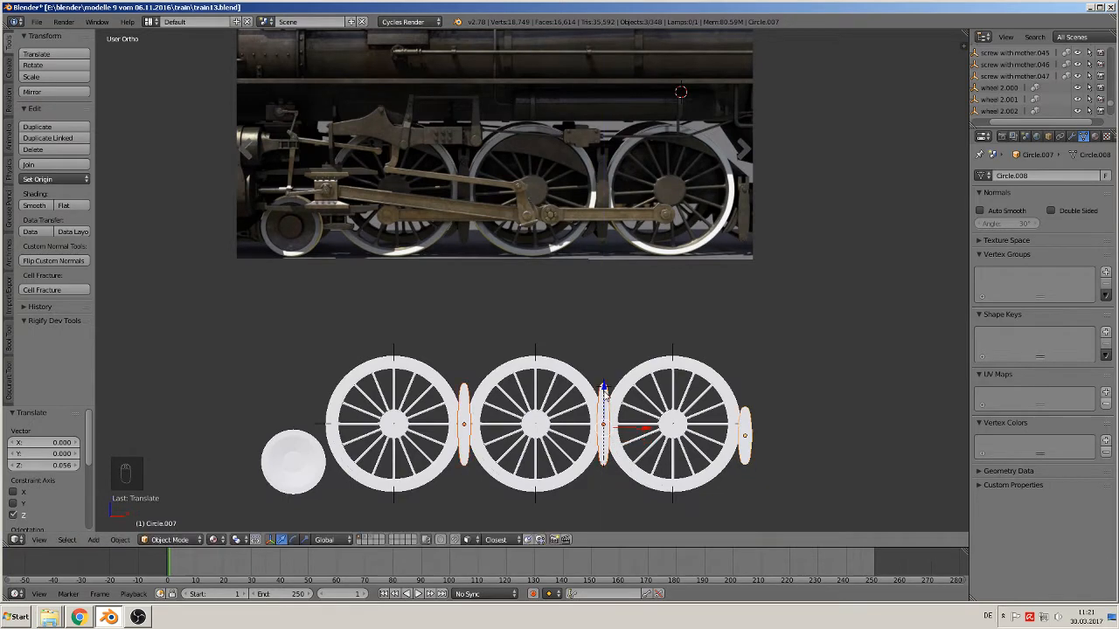
Move all four wheels together along Y in top view, bringing the spoked wheels onto the red X axis line.
scroll(609, 402, "up", 4)
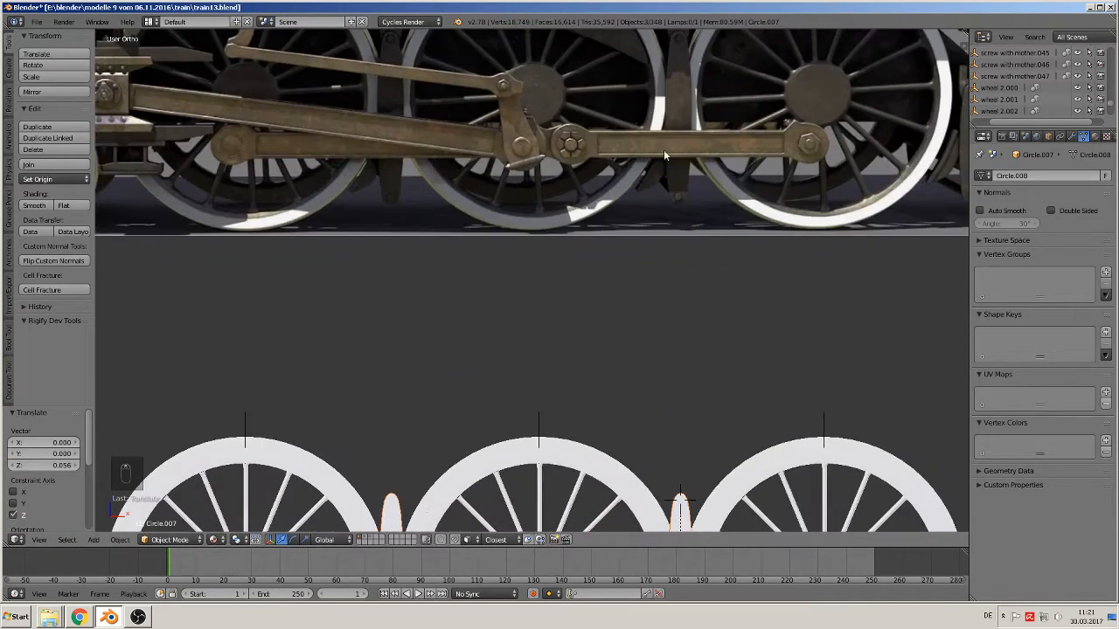
middle_click_drag(676, 97, 728, 299, "shift")
scroll(475, 326, "up", 1)
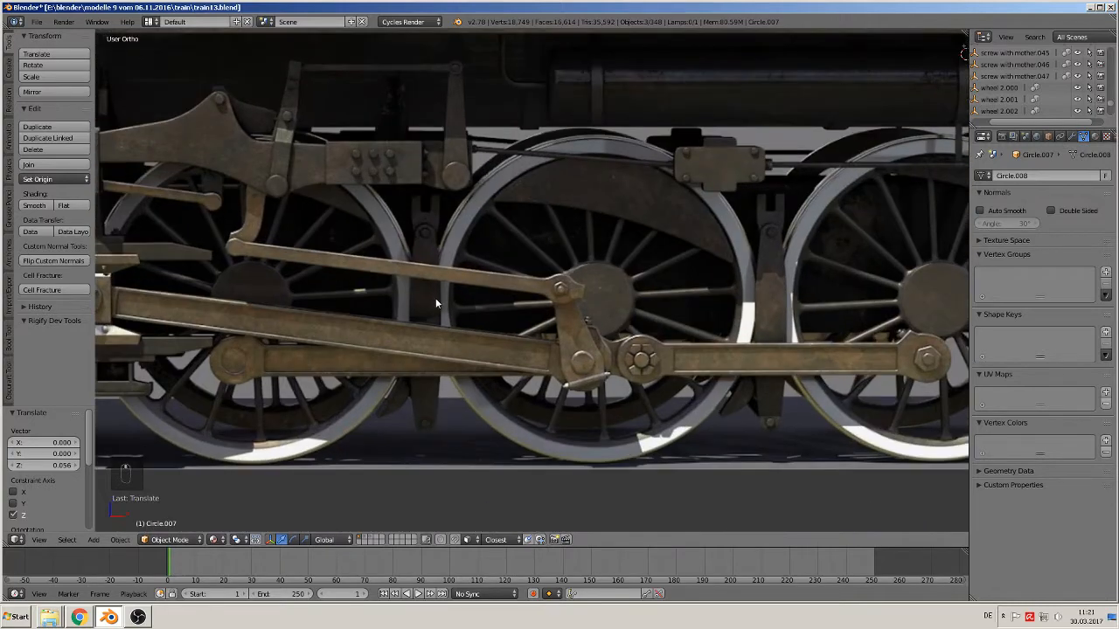
scroll(436, 303, "down", 5)
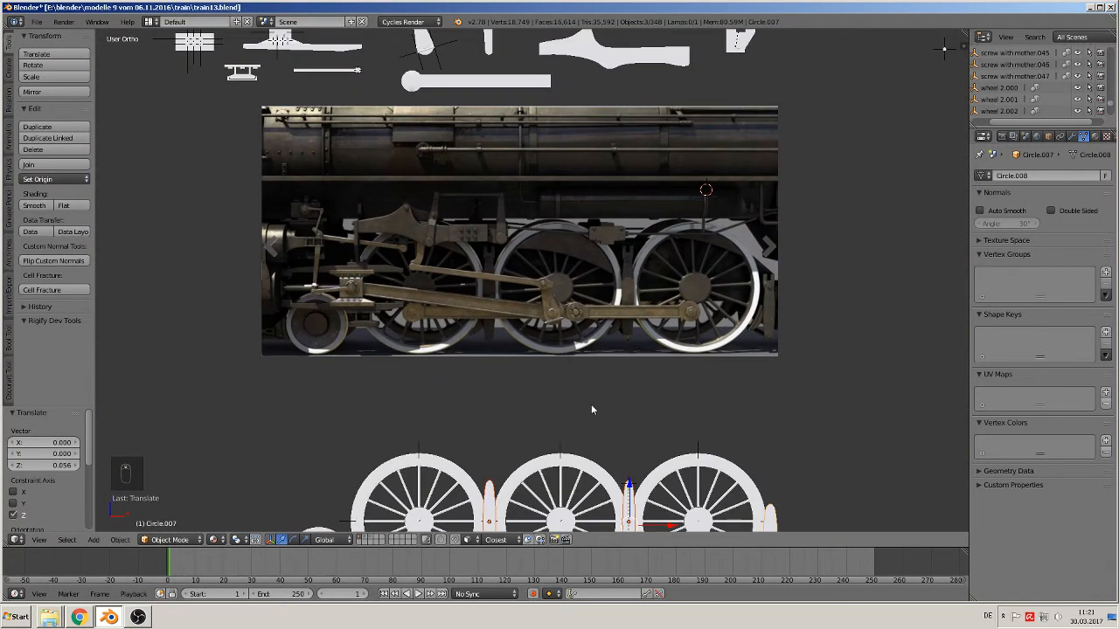
key("KP_7")
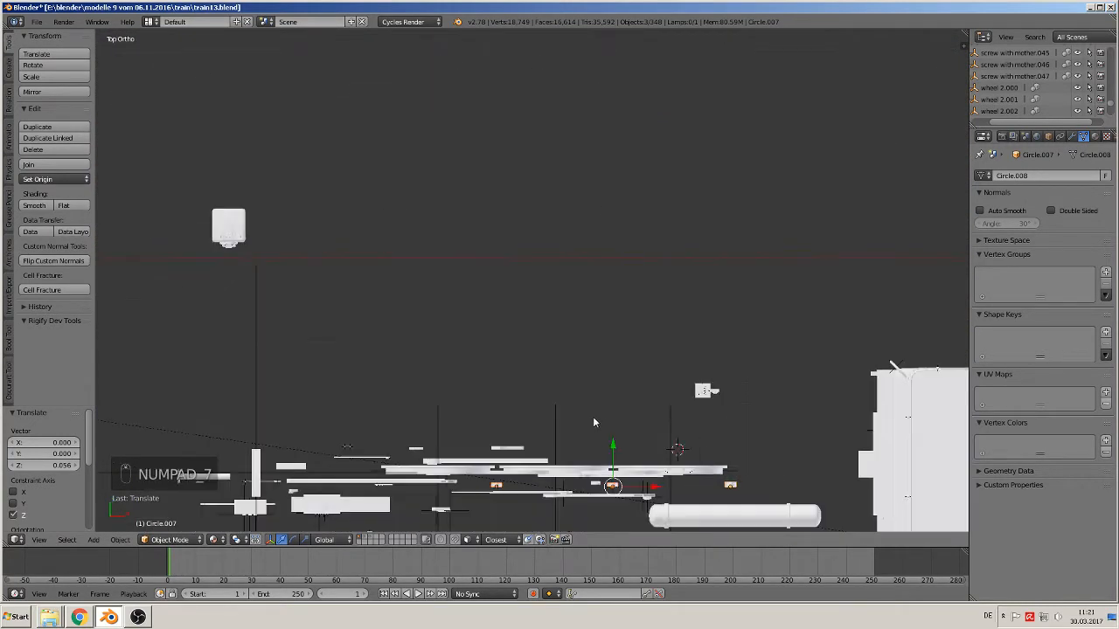
middle_click_drag(579, 429, 566, 366)
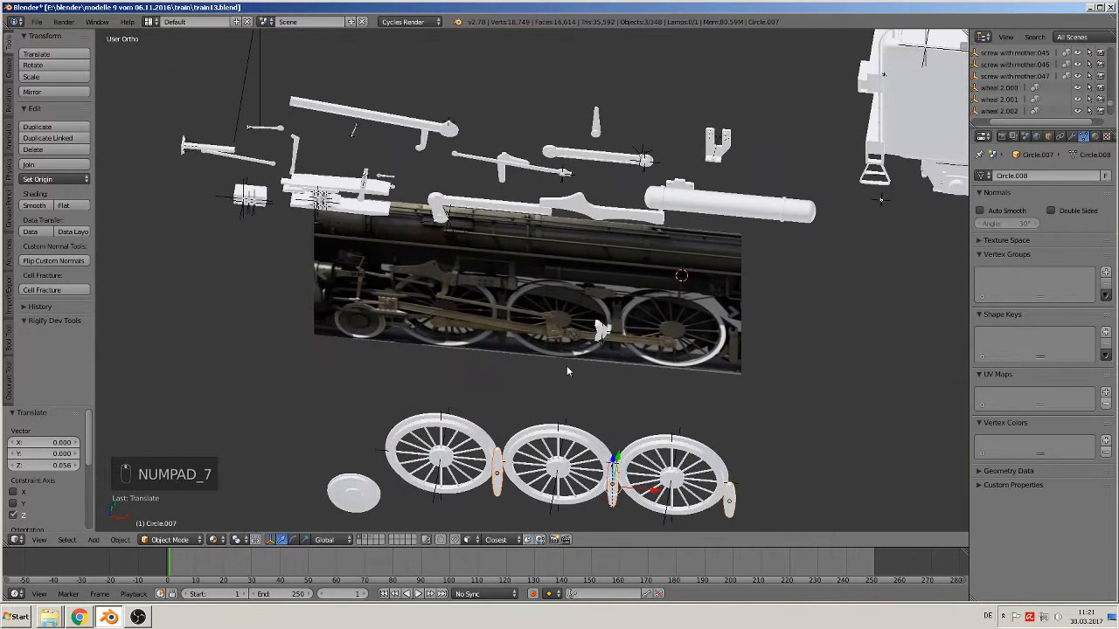
right_click(440, 445)
right_click(348, 495, "shift")
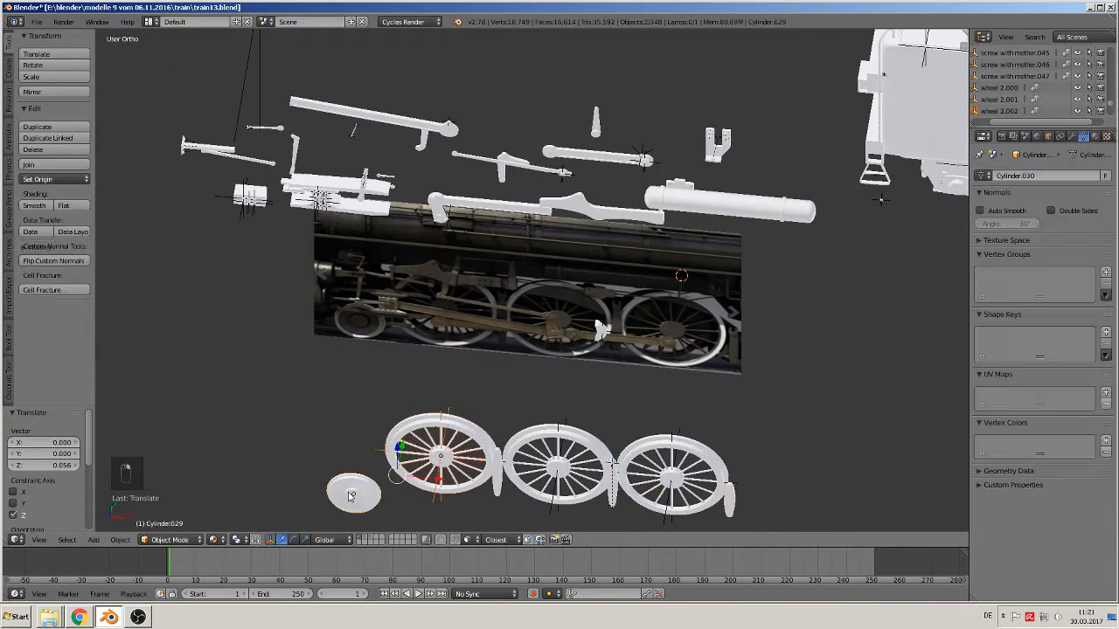
right_click(572, 451, "shift")
right_click(686, 476, "shift")
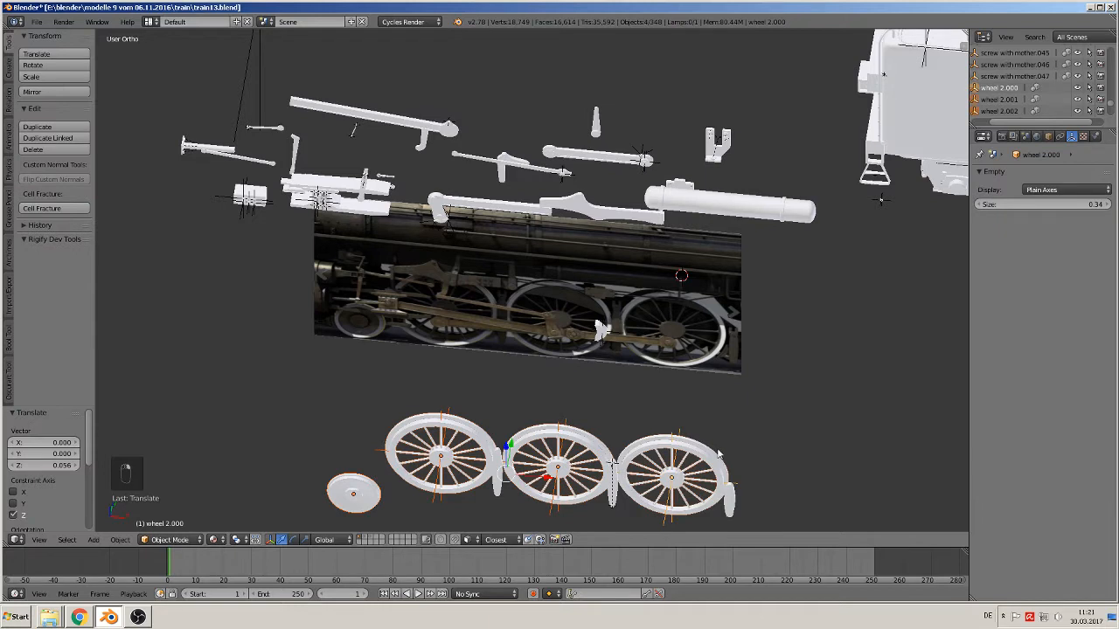
key("KP_7")
left_click_drag(504, 432, 519, 170)
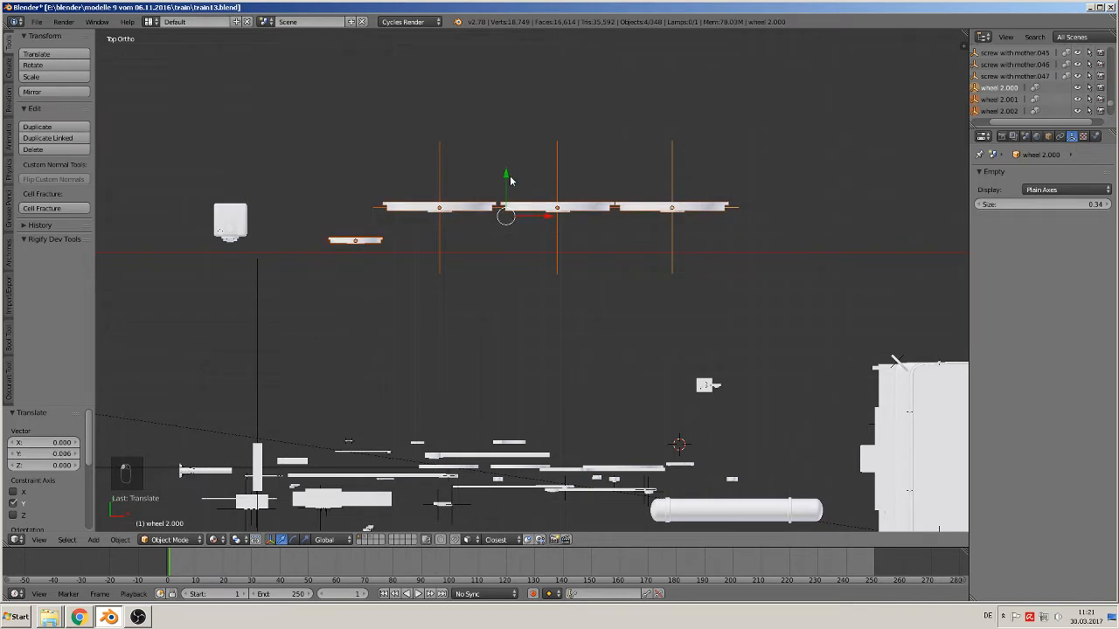
left_click_drag(509, 179, 508, 230)
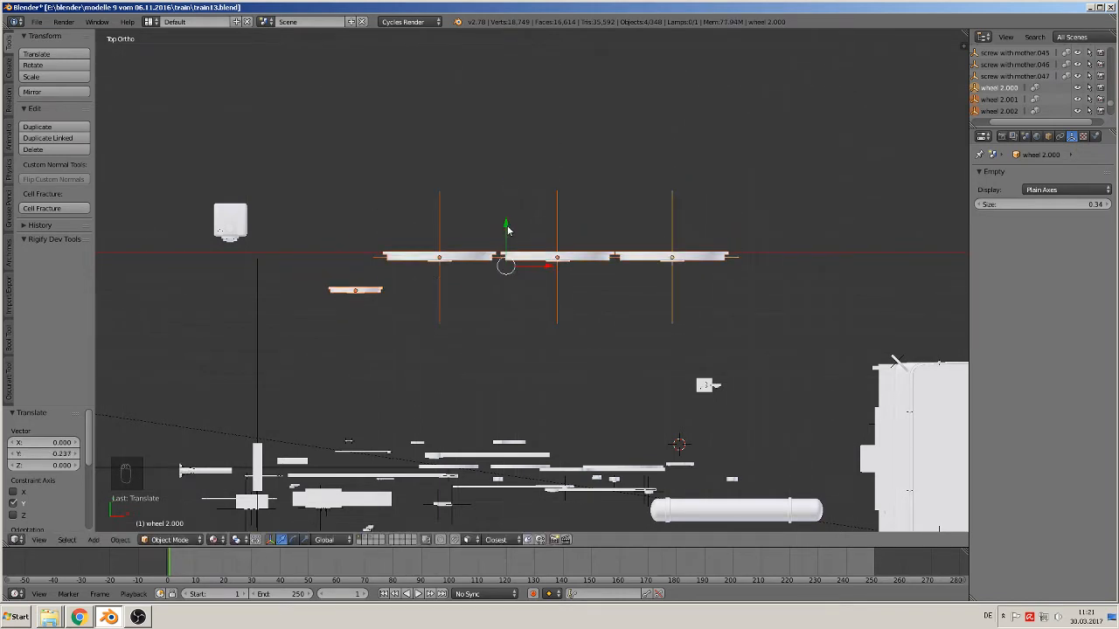
Move the small solid wheel about 0.17 units along Y to line it up with the spoked wheels.
right_click(365, 298)
left_click_drag(359, 250, 353, 214)
middle_click_drag(449, 294, 541, 303)
Move the three narrow oval parts about 1.05 units along Y in top view to place them beside the spoked wheels.
key("KP_1")
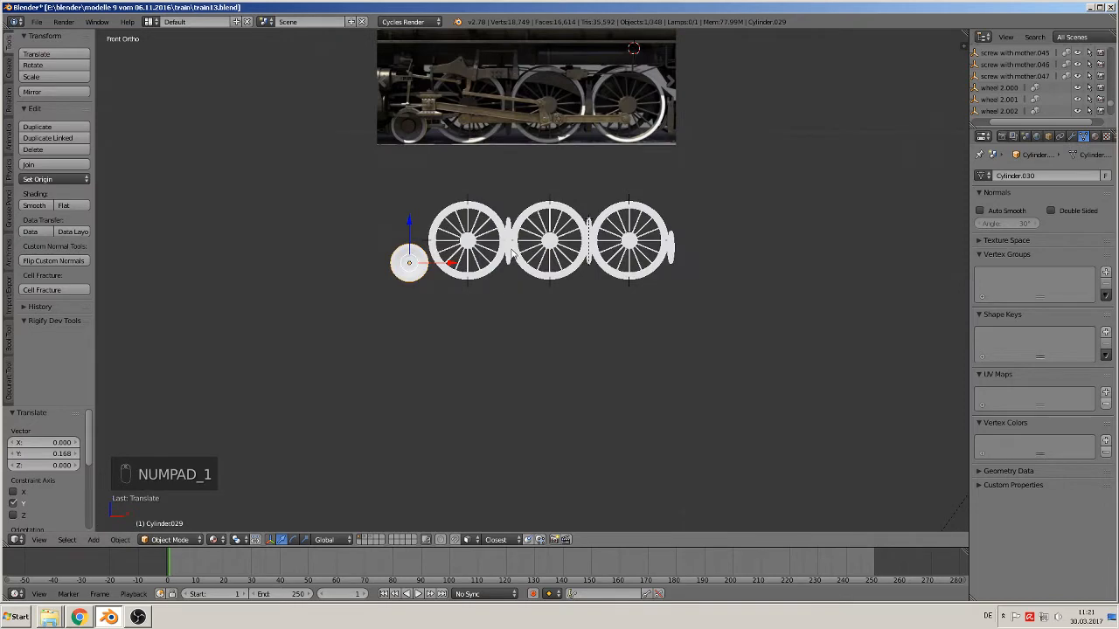
right_click(511, 242)
scroll(582, 289, "up", 2)
scroll(547, 425, "up", 3)
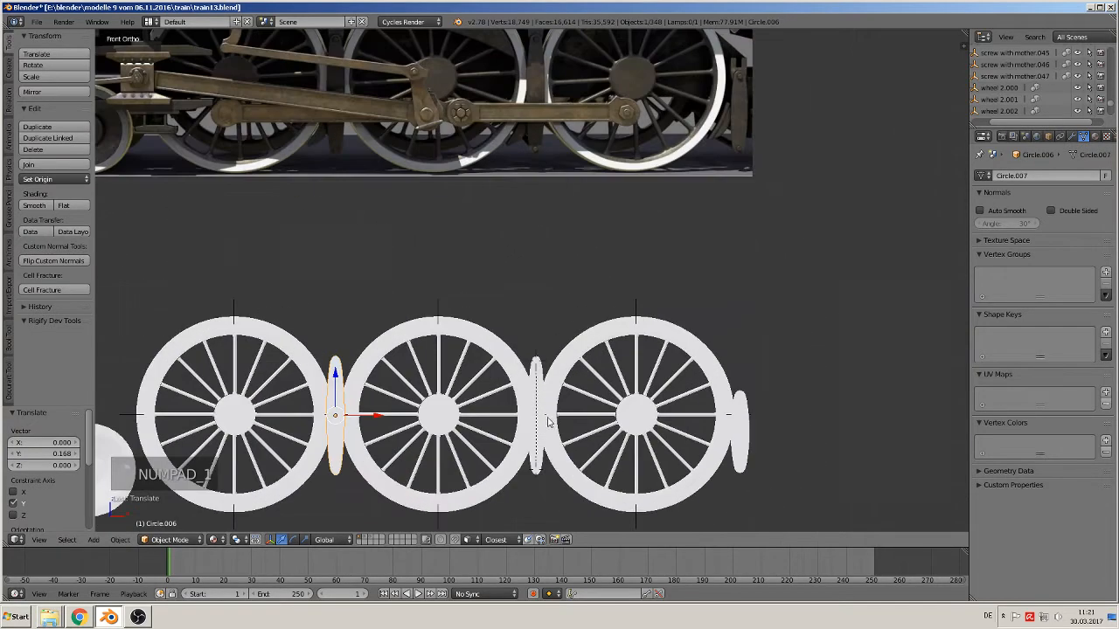
right_click(536, 404, "shift")
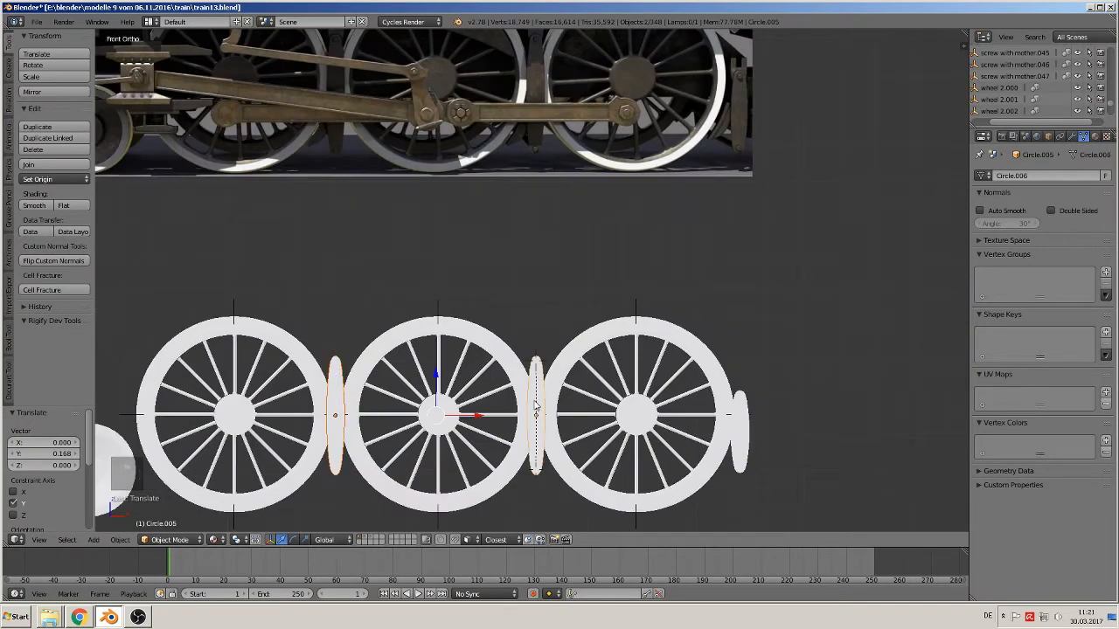
right_click(740, 434, "shift")
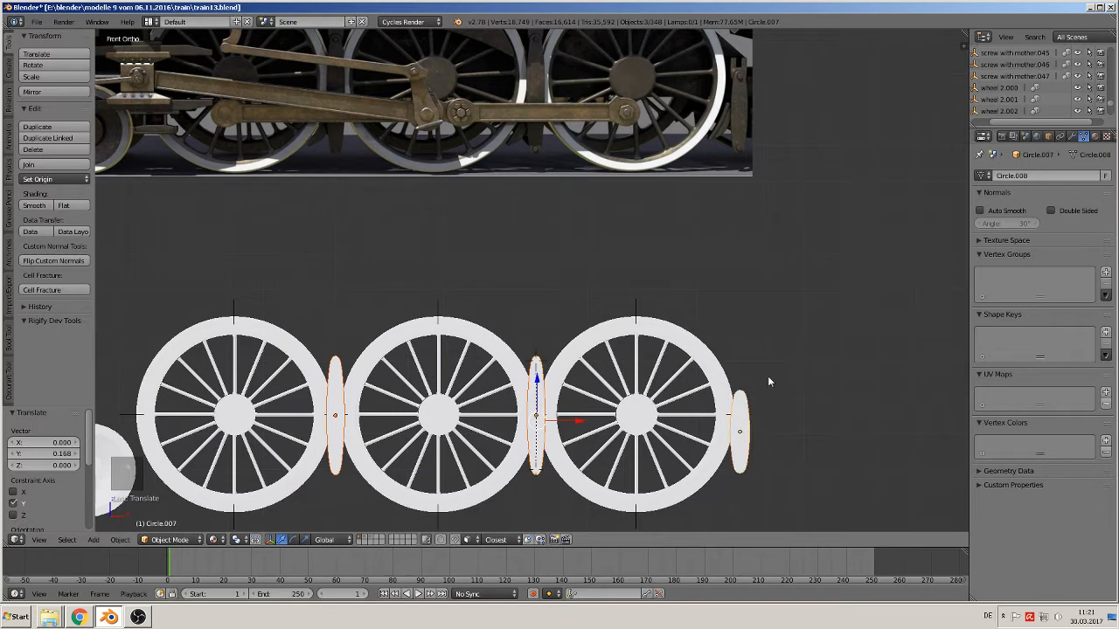
key("KP_7")
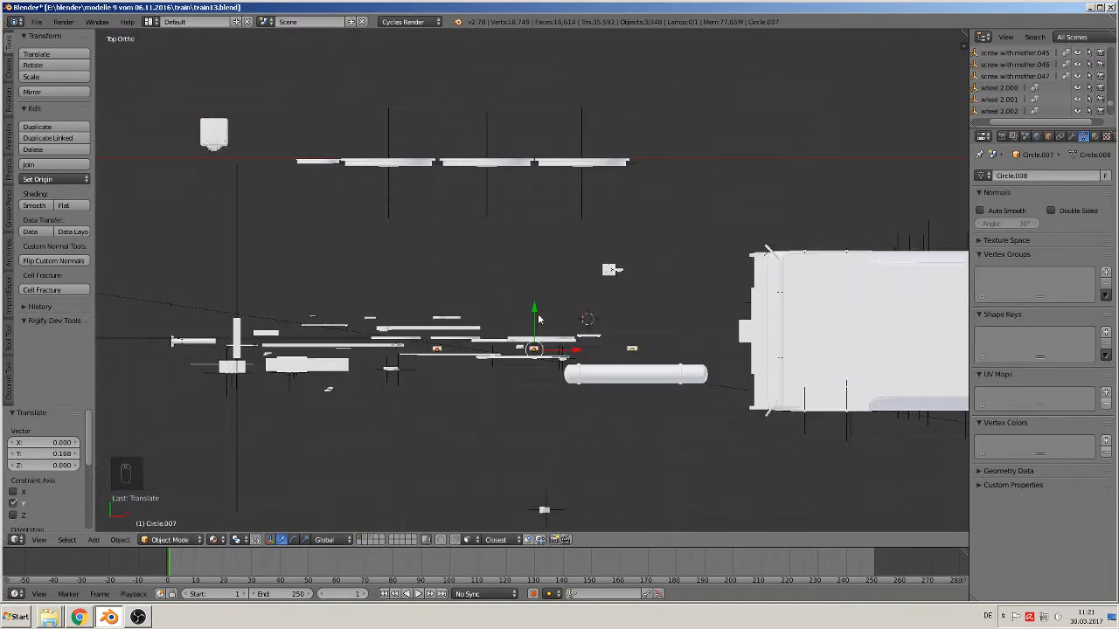
left_click_drag(533, 319, 527, 135)
scroll(564, 187, "up", 3)
middle_click_drag(564, 187, 613, 367, "shift")
scroll(580, 341, "up", 3)
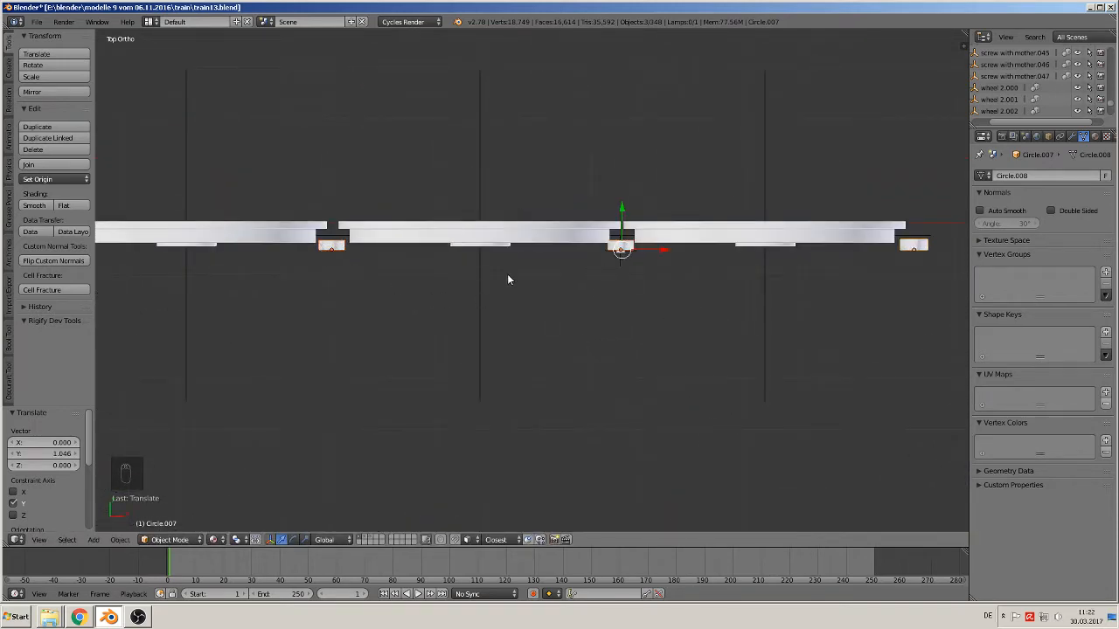
Shift the rearmost oval part about 0.02 units along X away from the spoked wheel and scale it along Y by about 0.47.
key("KP_1")
scroll(531, 301, "down", 2)
key("a")
key("a")
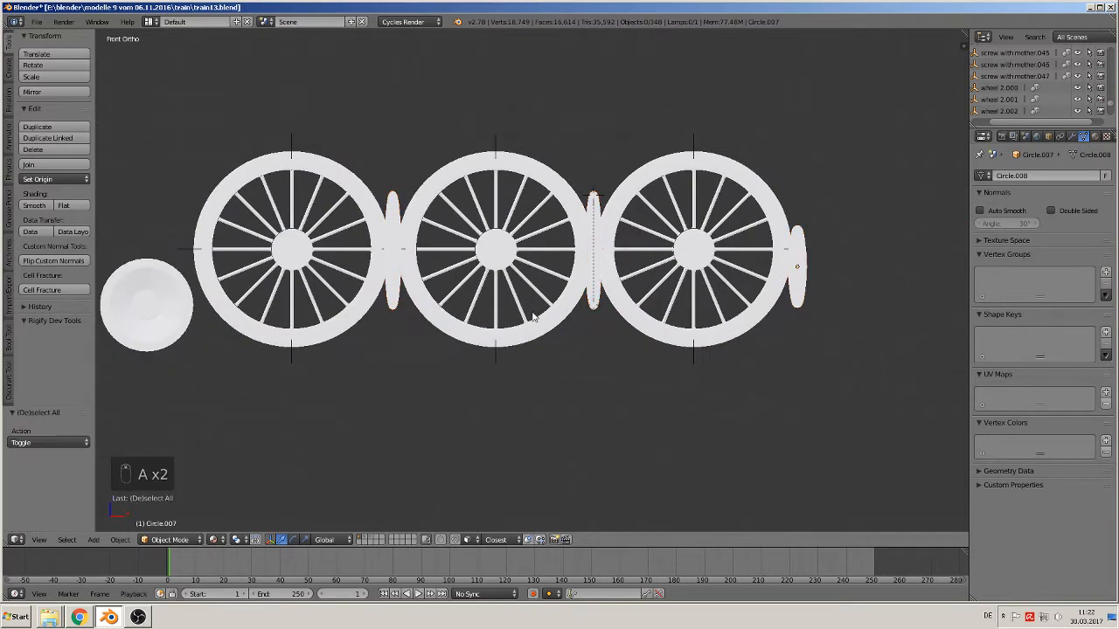
scroll(533, 316, "down", 1)
middle_click_drag(624, 250, 625, 410, "shift")
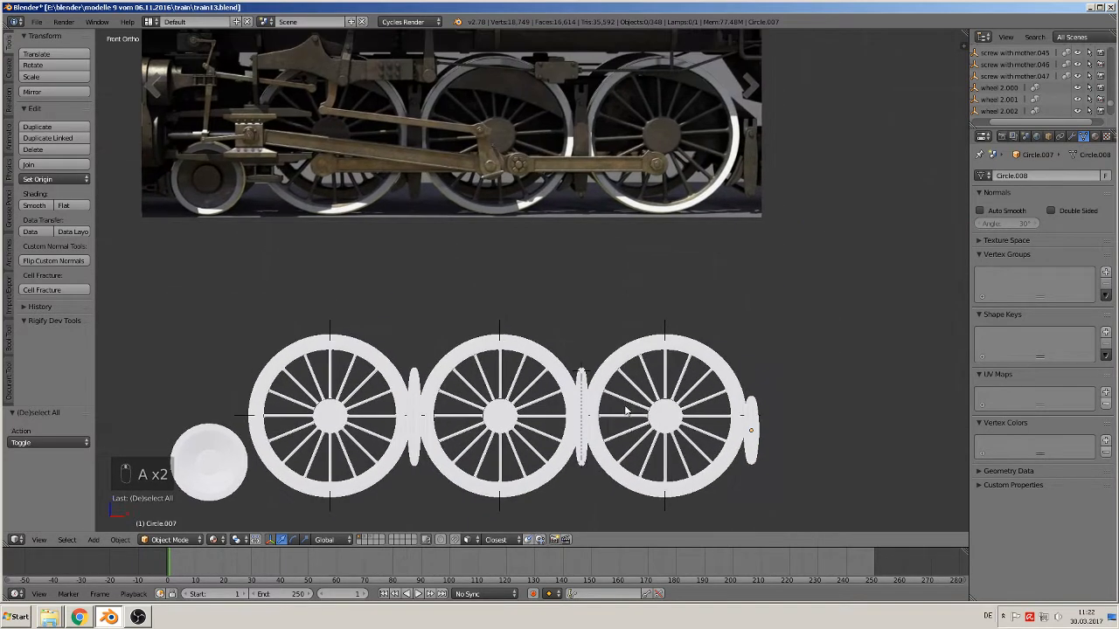
right_click(754, 428)
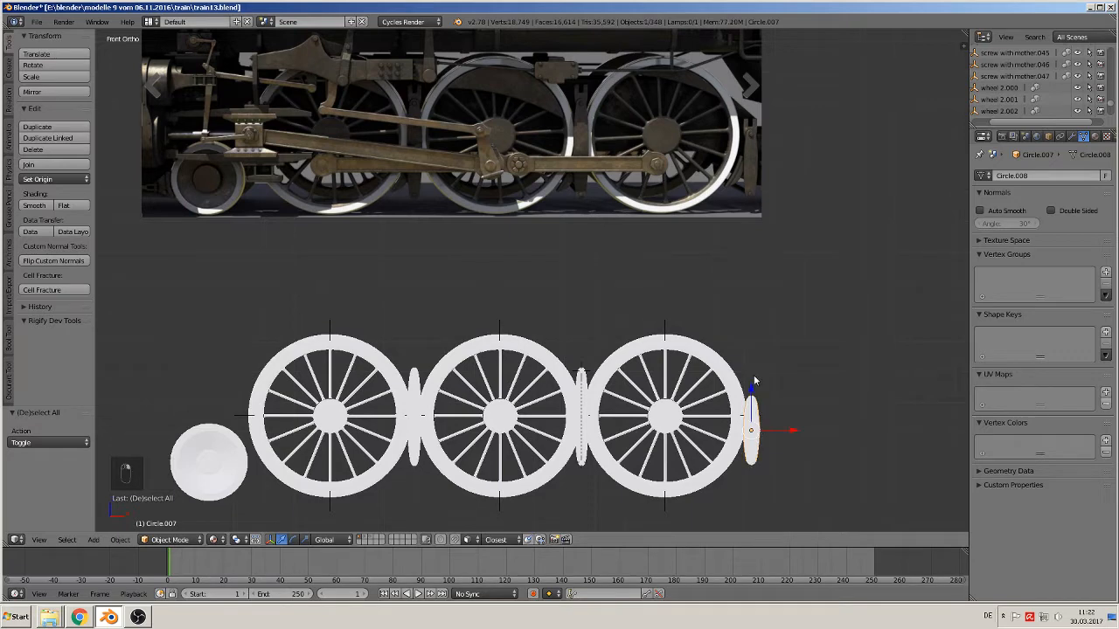
key("g")
key("x")
left_click(796, 427)
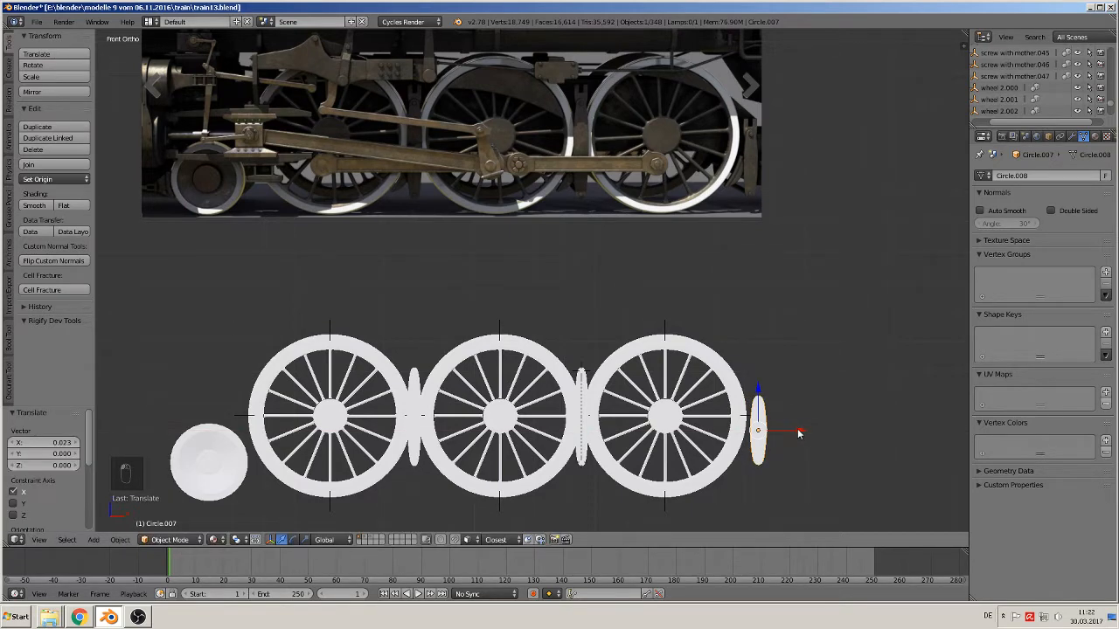
key("s")
key("y")
left_click(785, 434)
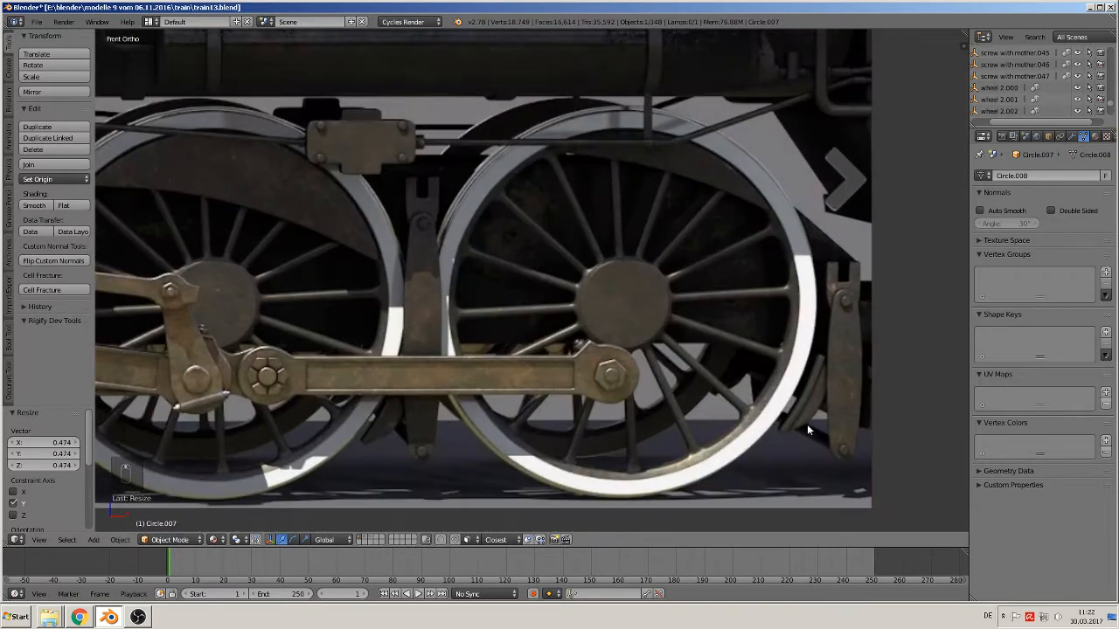
Move the crescent-shaped brake part about 0.49 units along X and 1.29 units down along Z, beside the rear driving wheel in the photo.
scroll(444, 401, "down", 5)
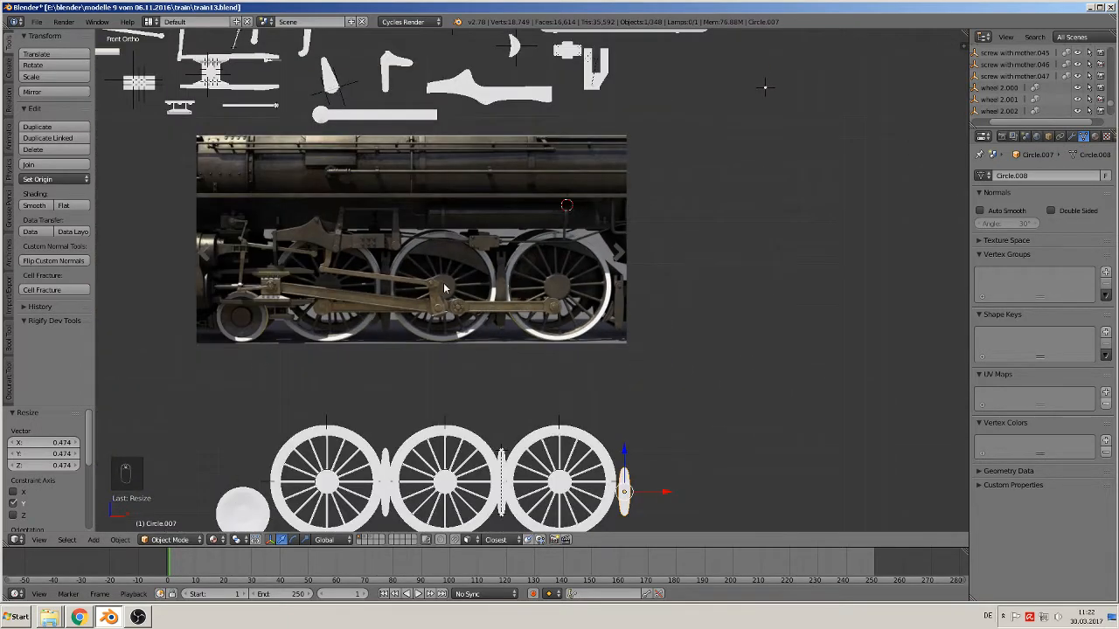
middle_click_drag(484, 243, 517, 416, "shift")
right_click(547, 219)
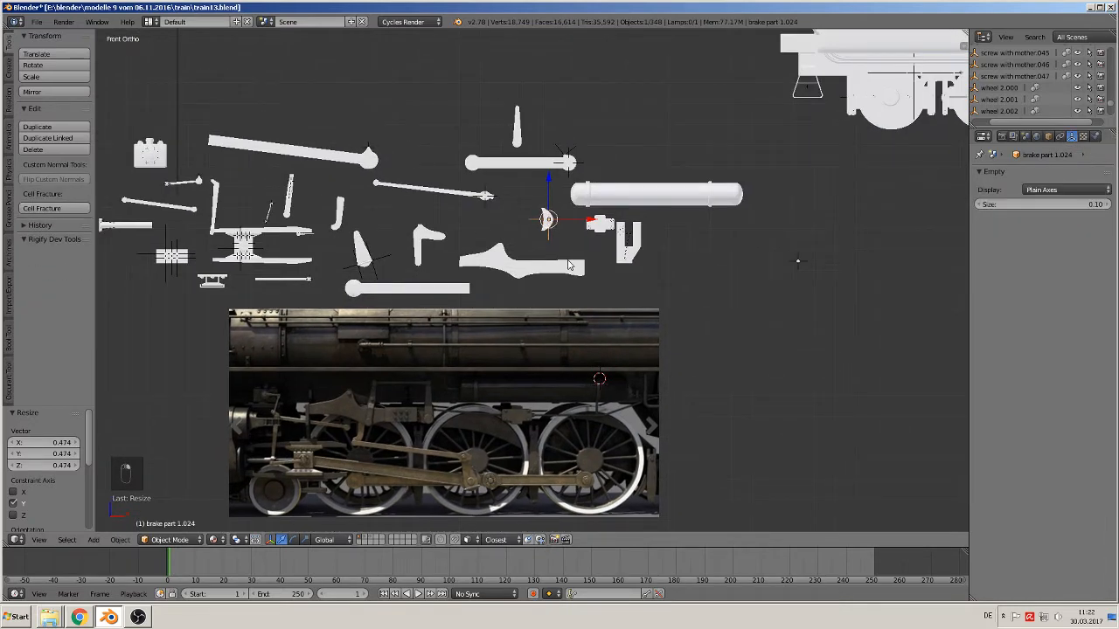
scroll(669, 328, "down", 5, "shift")
key("g")
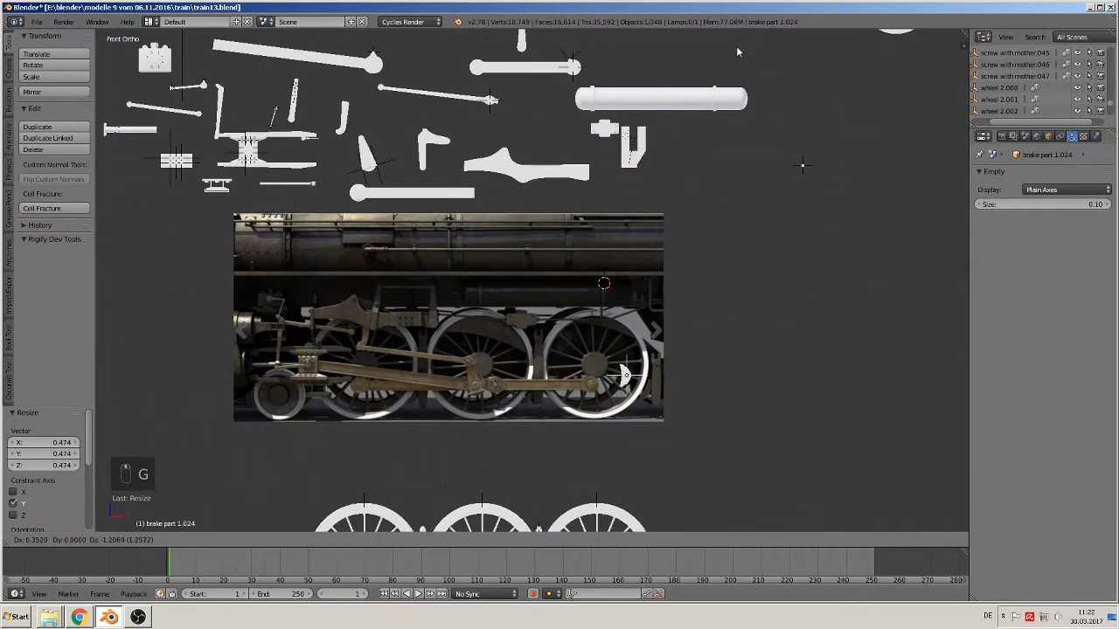
left_click(757, 61)
scroll(680, 276, "up", 3)
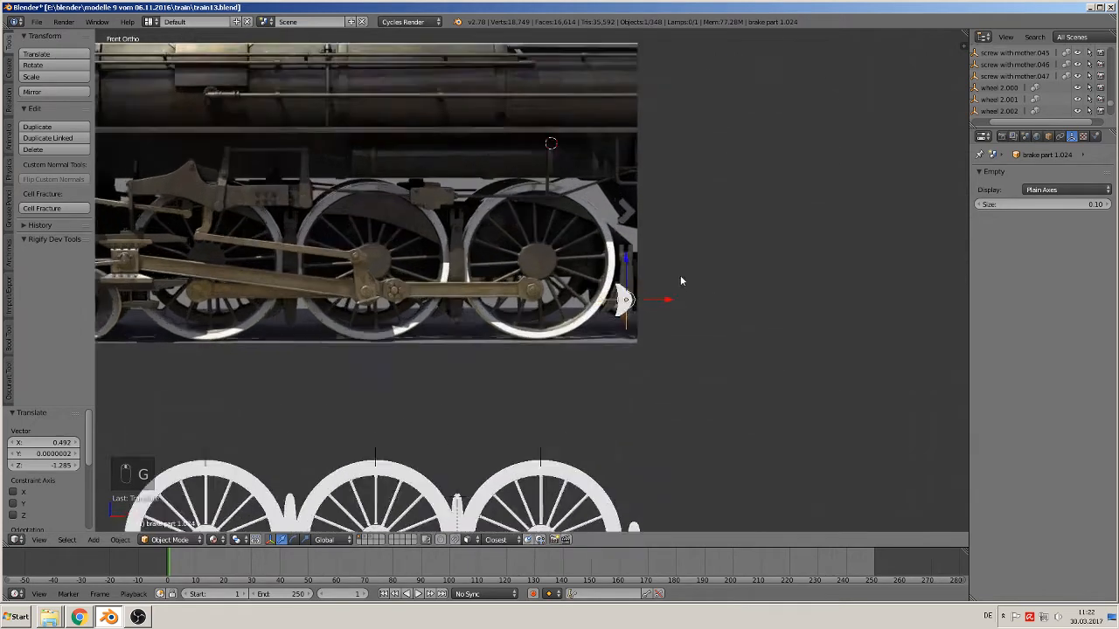
scroll(709, 347, "up", 1)
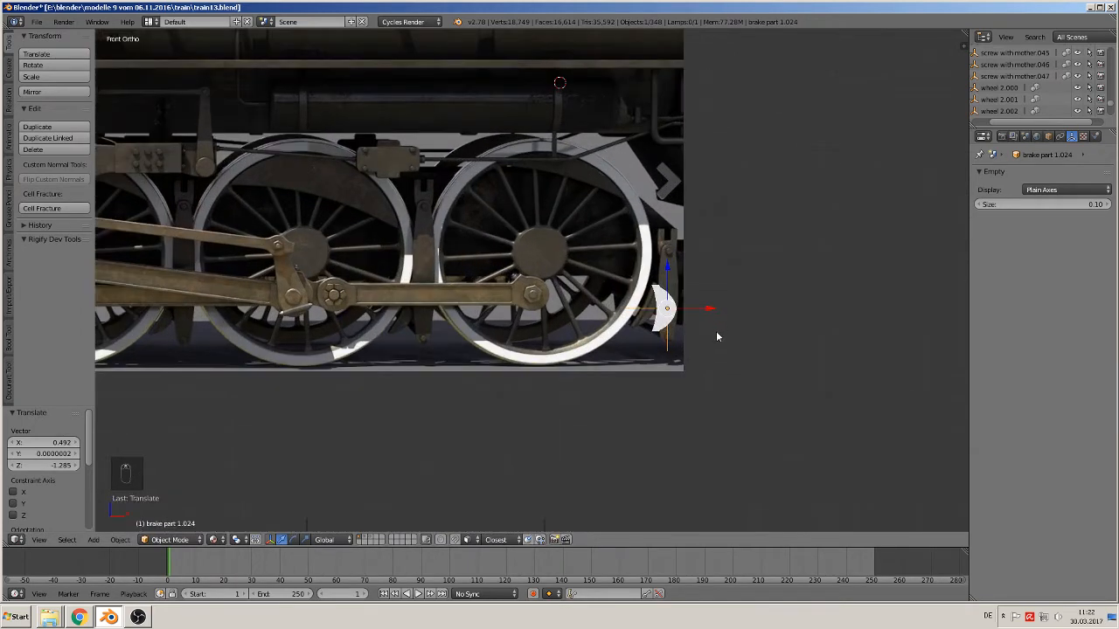
Try rotating the crescent brake part about 23° and shifting it toward the photo's rear wheel rim, and undo both changes.
key("r")
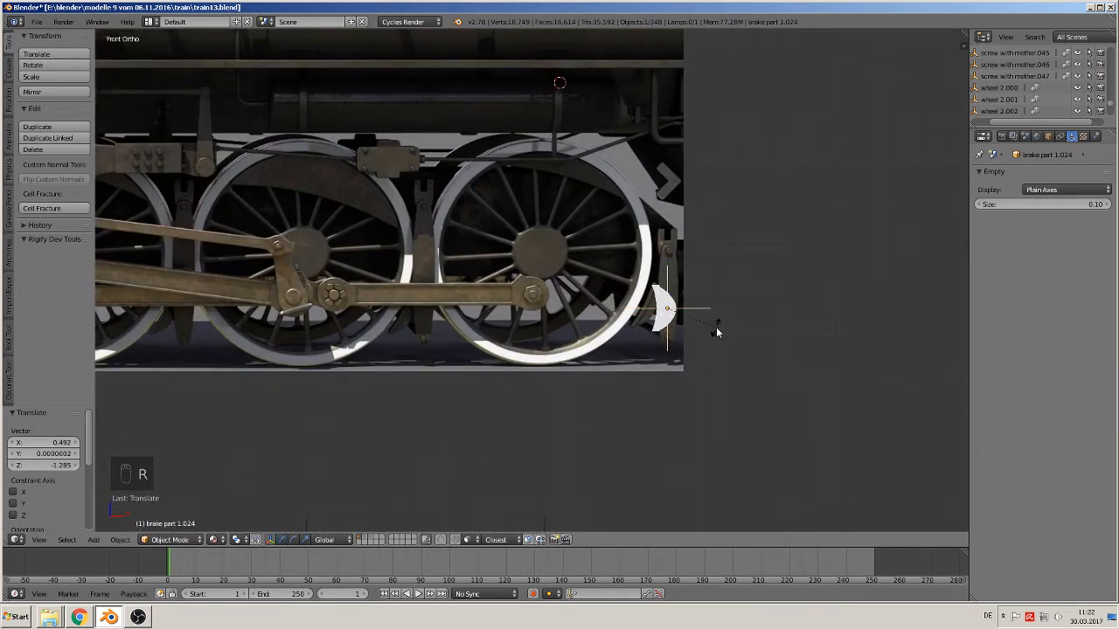
left_click(700, 345)
key("g")
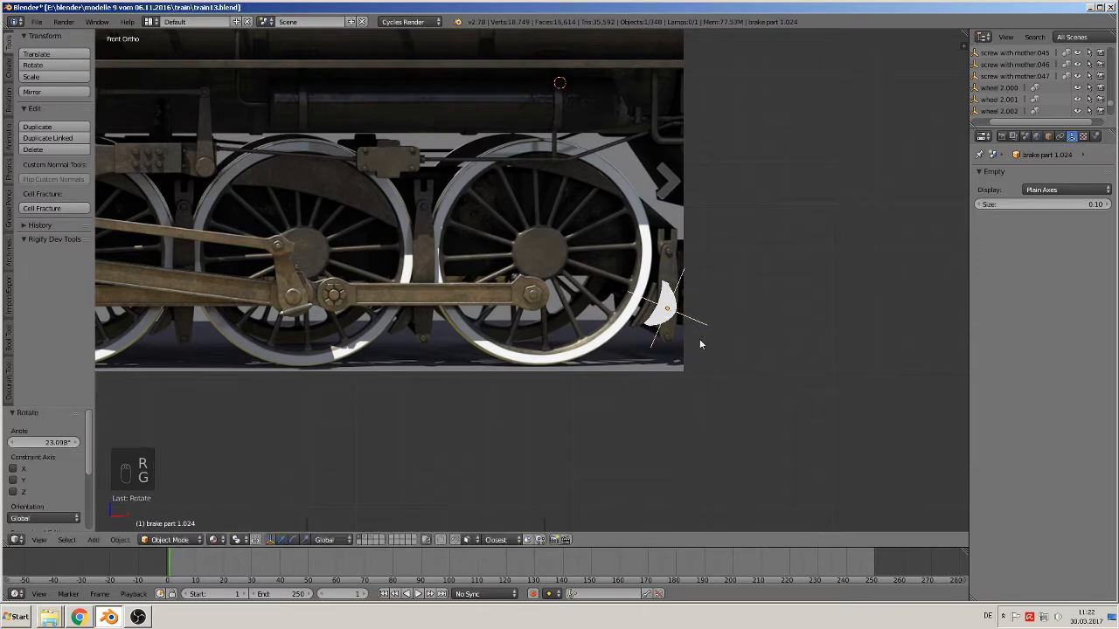
left_click(688, 339)
scroll(687, 342, "up", 3)
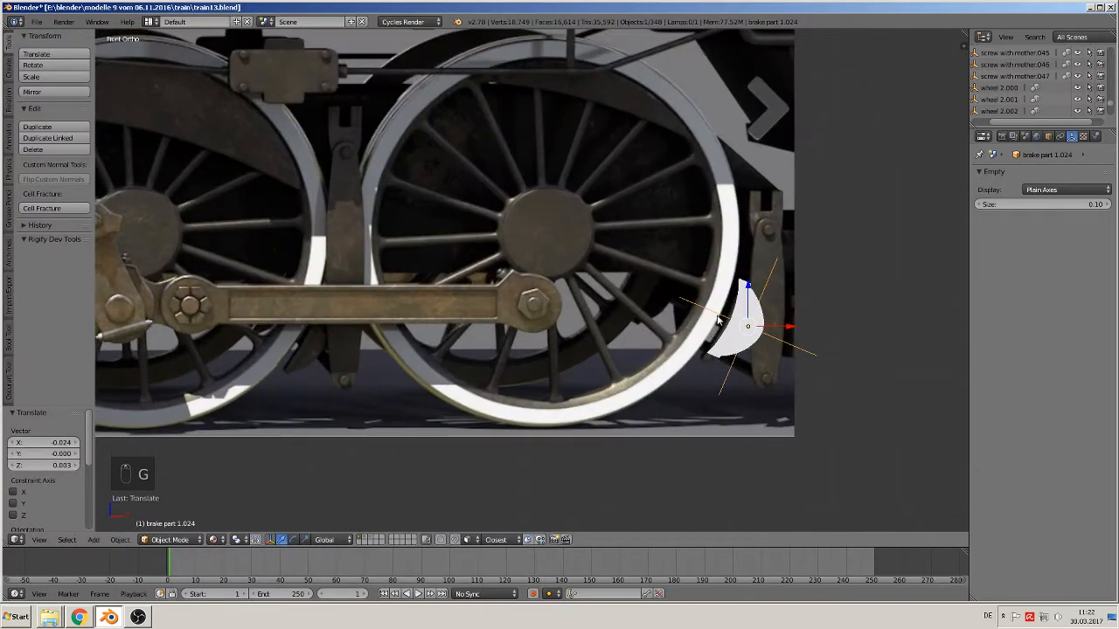
key("ctrl+z")
key("ctrl+z")
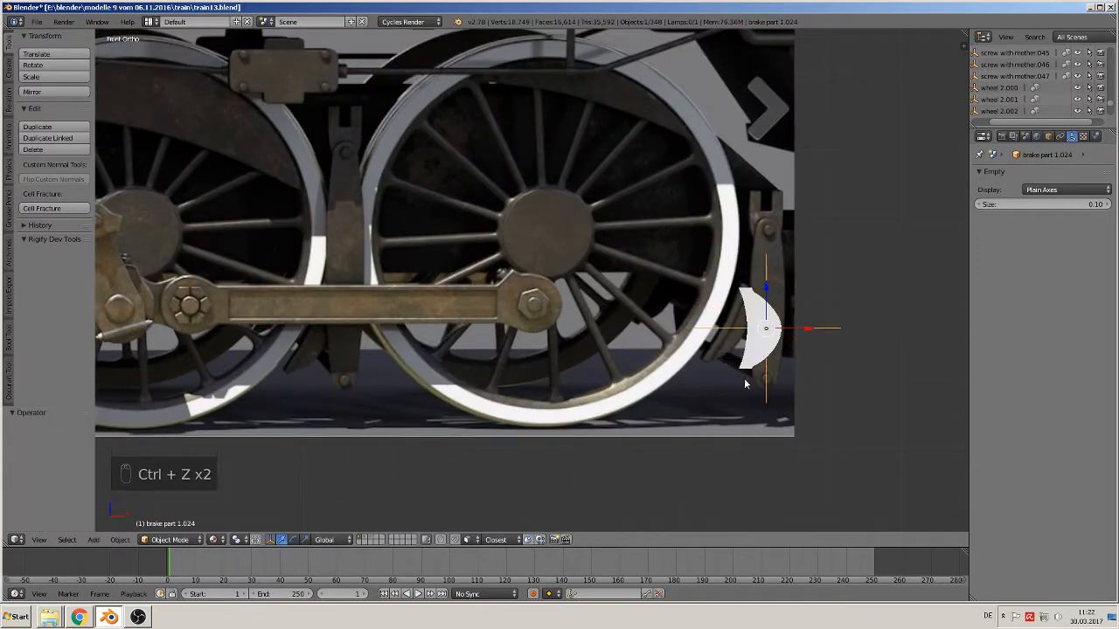
Scale the crescent brake part along X by about 0.66.
key("s")
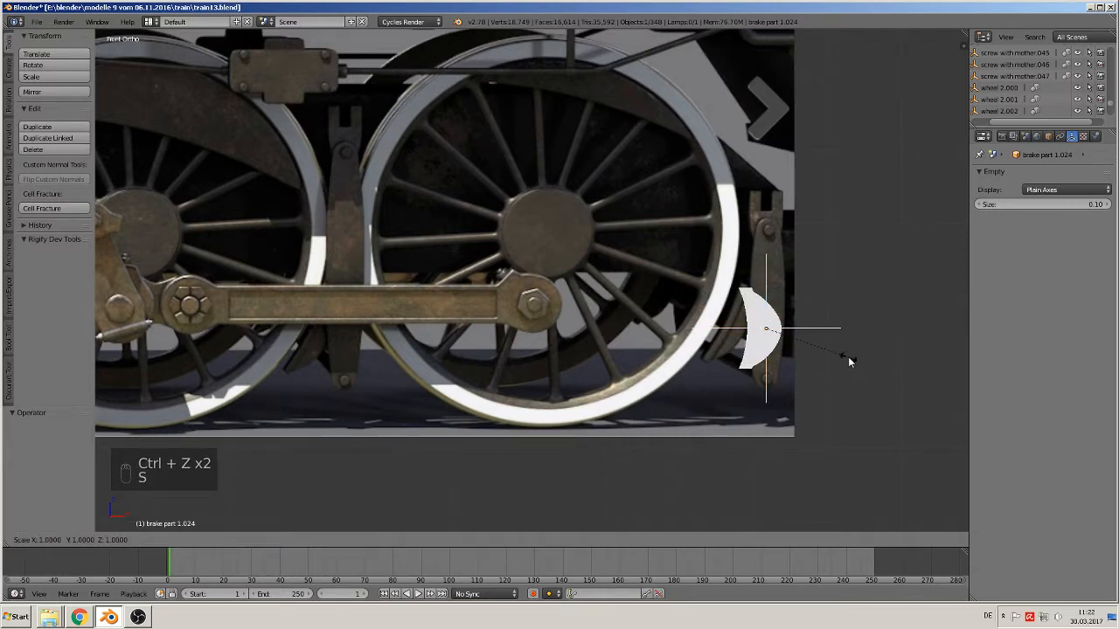
key("x")
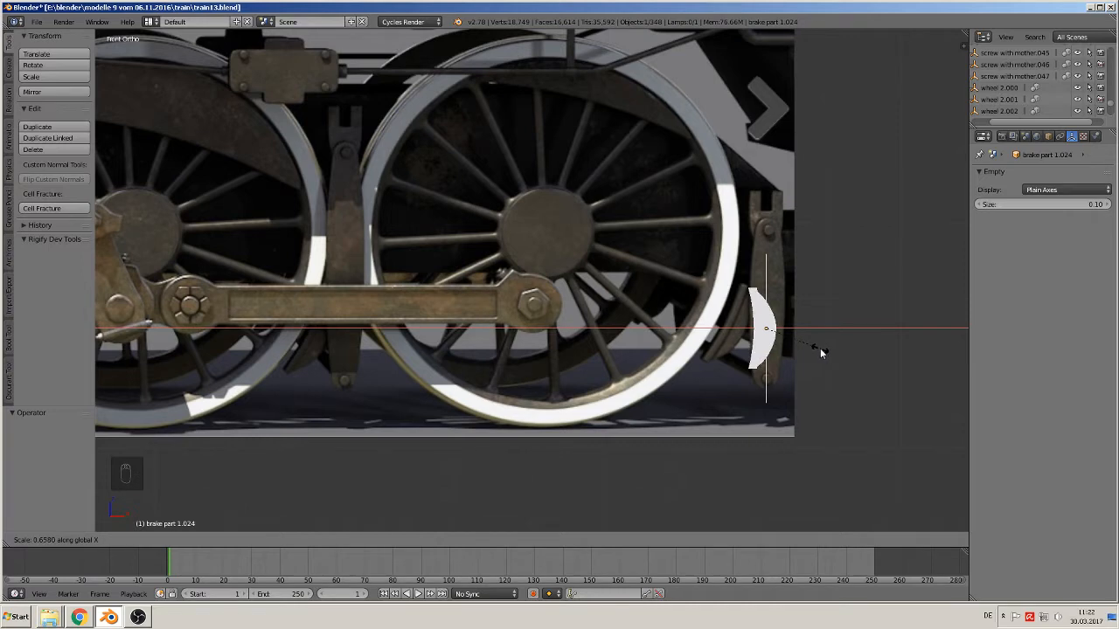
left_click(819, 347)
Rotate the crescent brake part about 22°, shift it toward the photo's rear wheel rim, and rotate it about 2.8° more.
key("r")
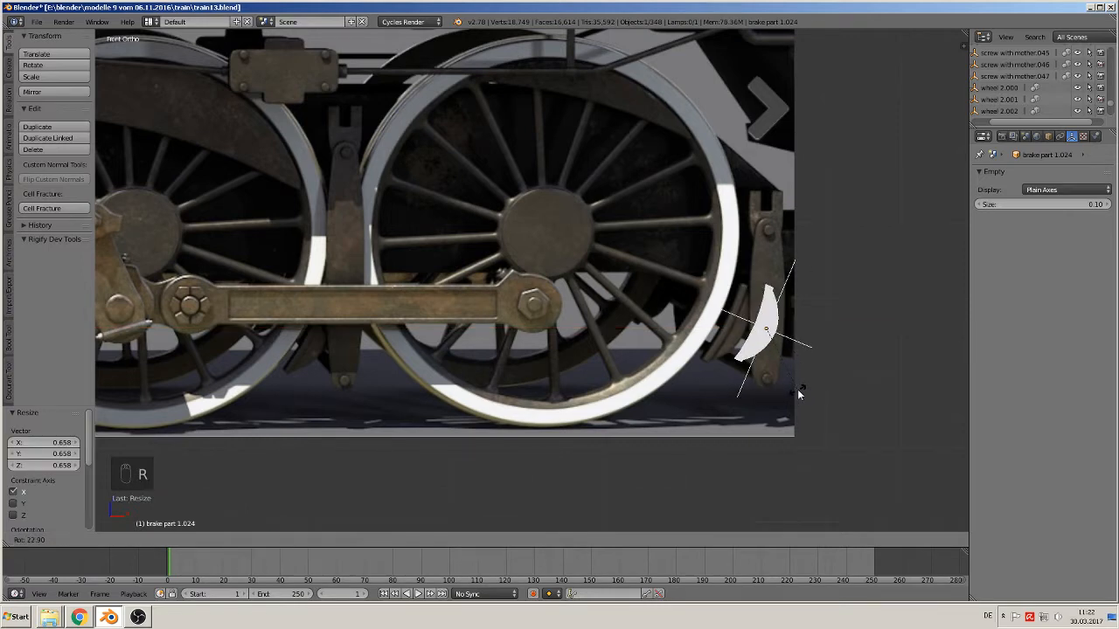
left_click(798, 393)
key("g")
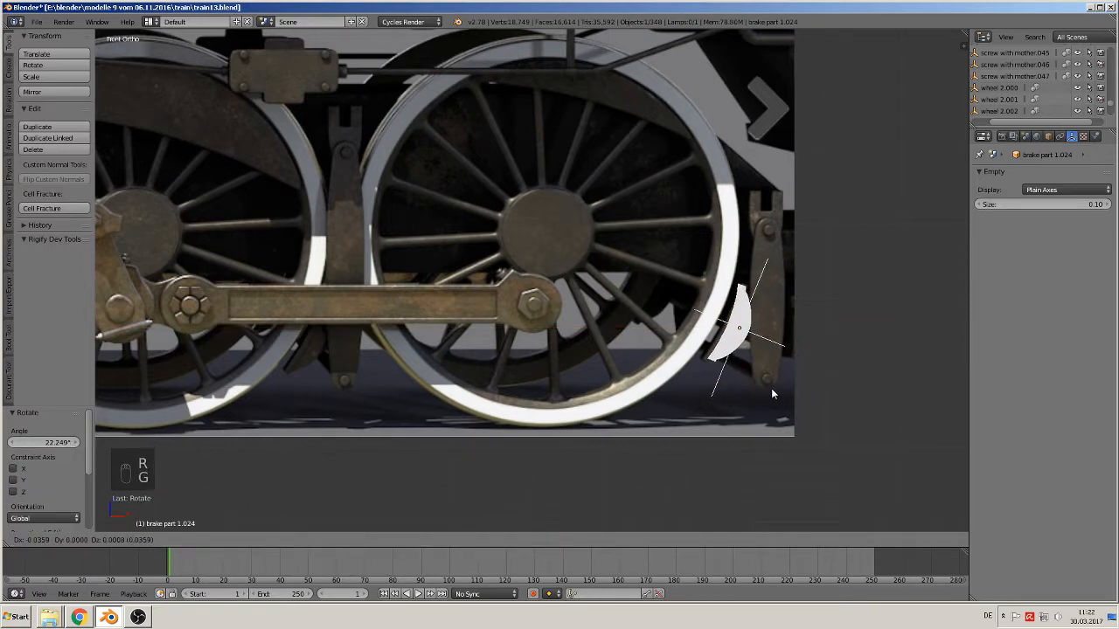
left_click(770, 388)
key("g")
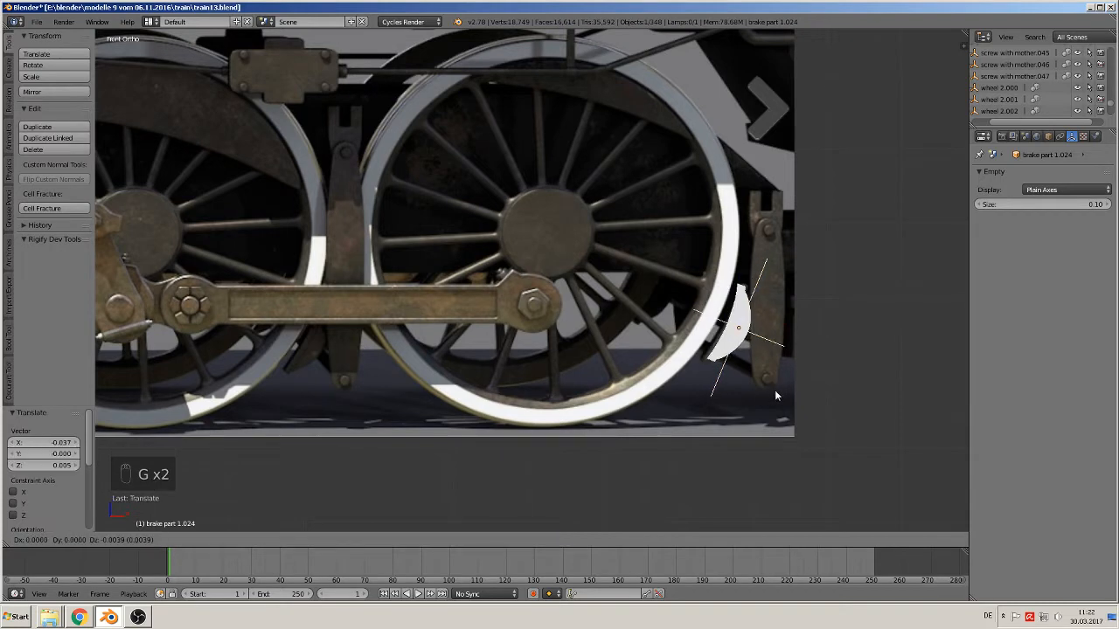
key("r")
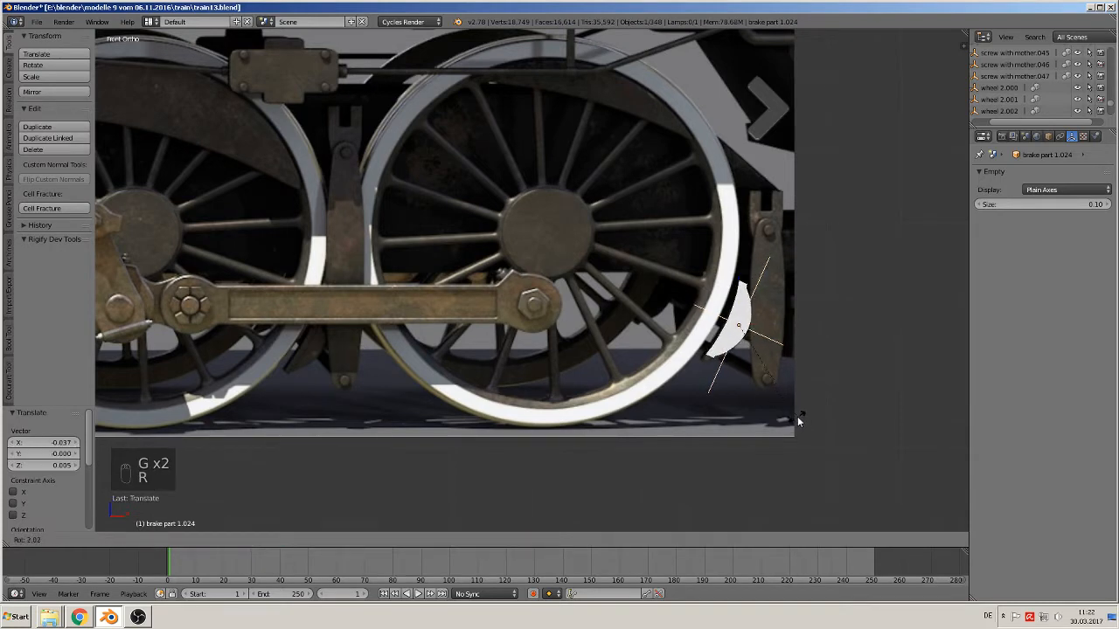
left_click(795, 416)
Duplicate the crescent brake part and move the copy about 0.97 units down along Z to the modelled rear wheel.
scroll(797, 407, "down", 6)
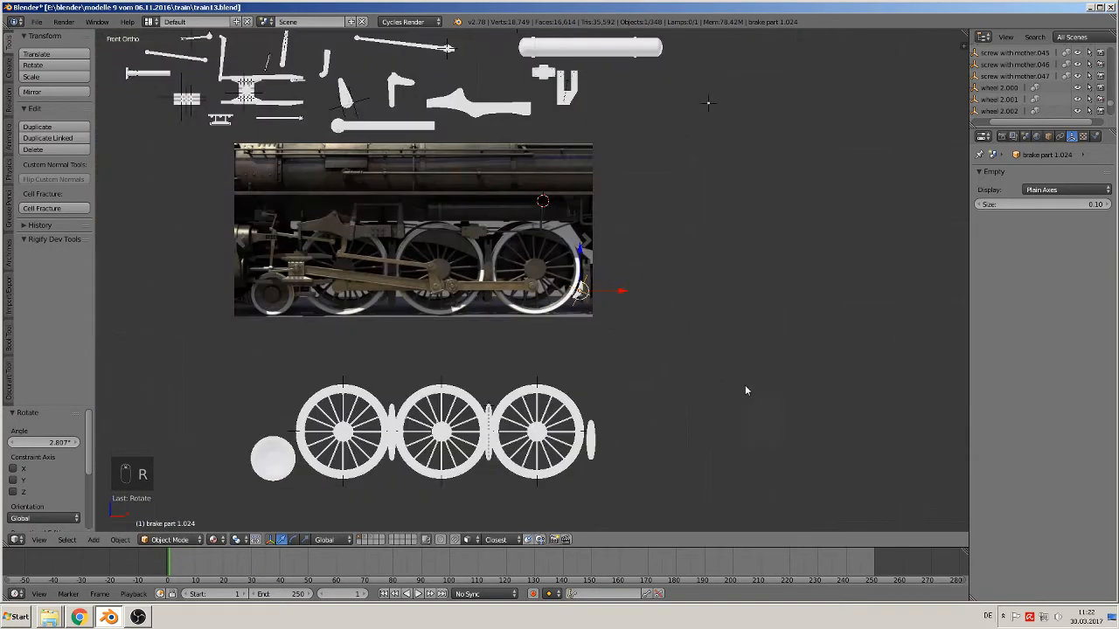
middle_click_drag(744, 390, 757, 267, "shift")
scroll(756, 268, "up", 2)
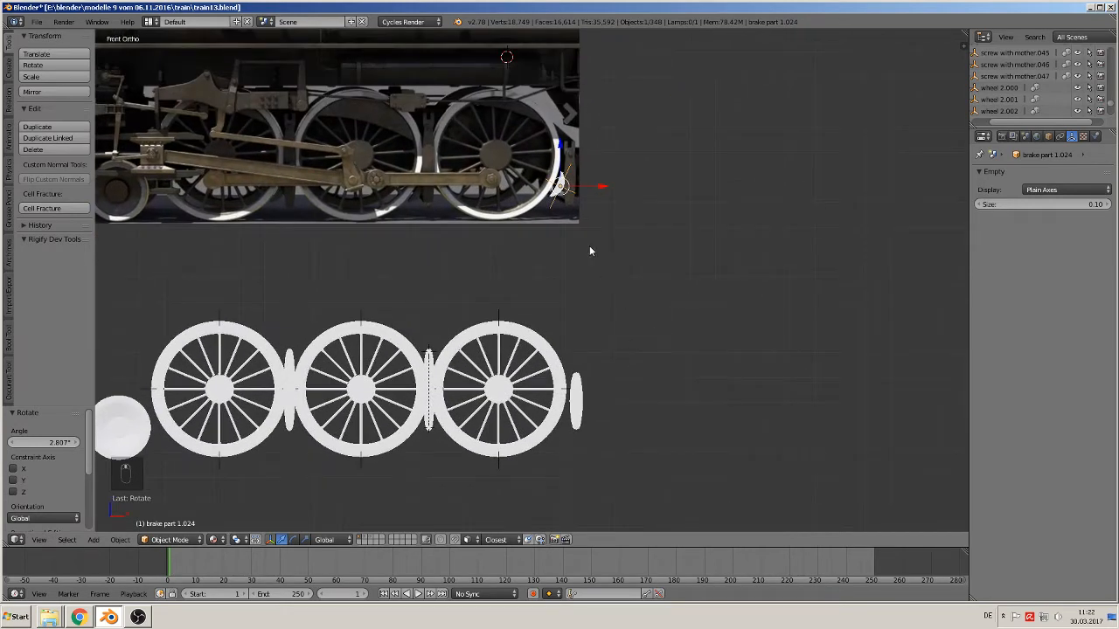
key("shift+d")
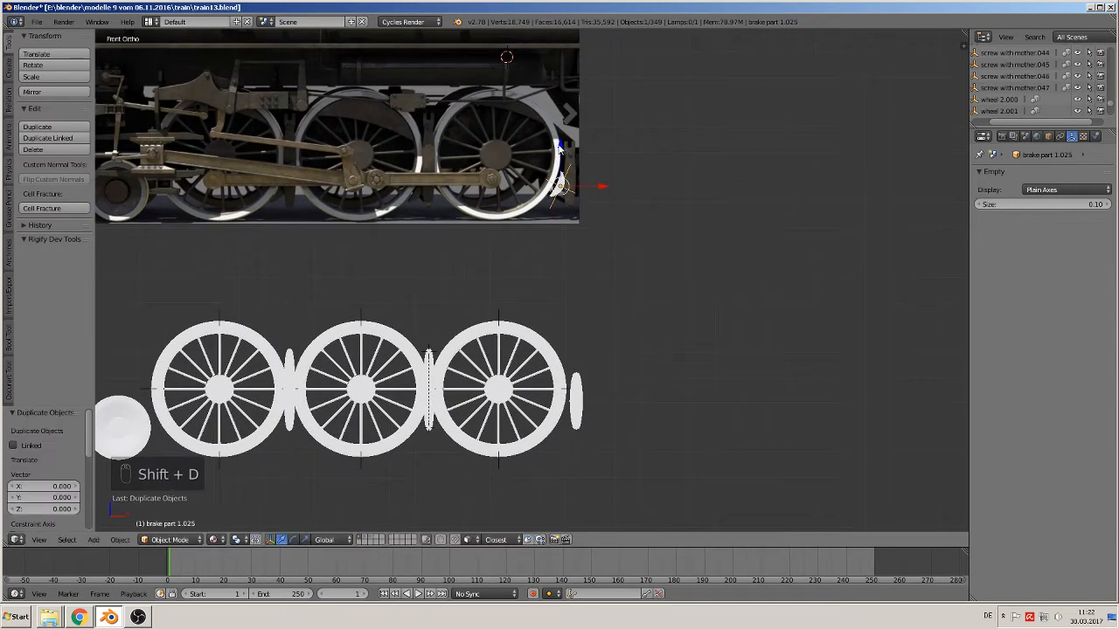
key("z")
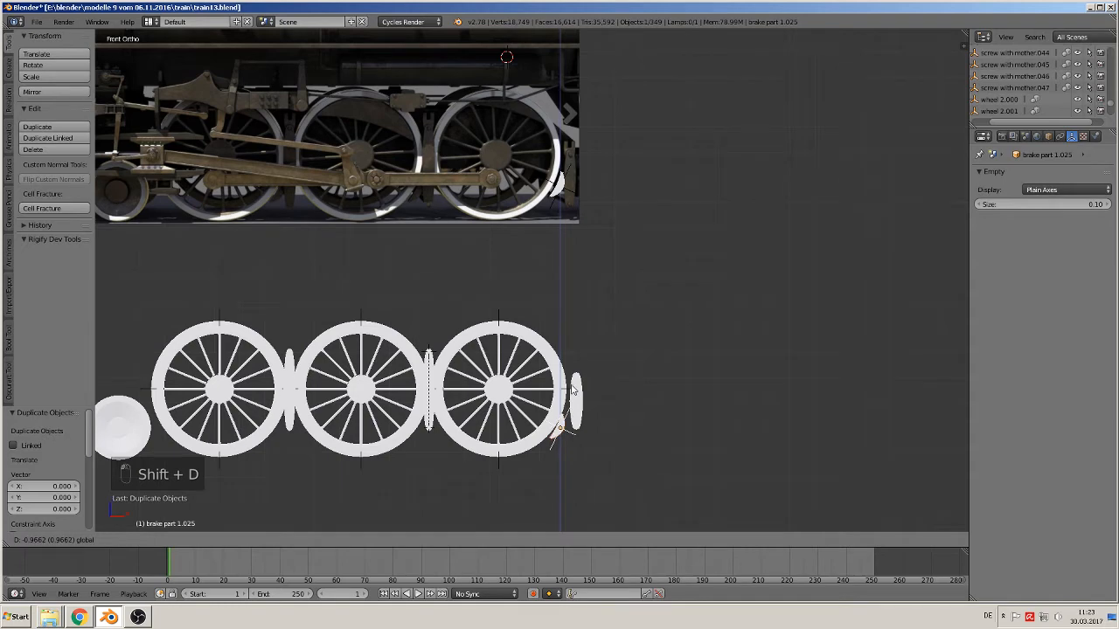
left_click(641, 412)
Shift the duplicated brake part about 0.03 units up along Z and 0.04 units along X toward the rearmost oval part.
scroll(650, 417, "up", 1)
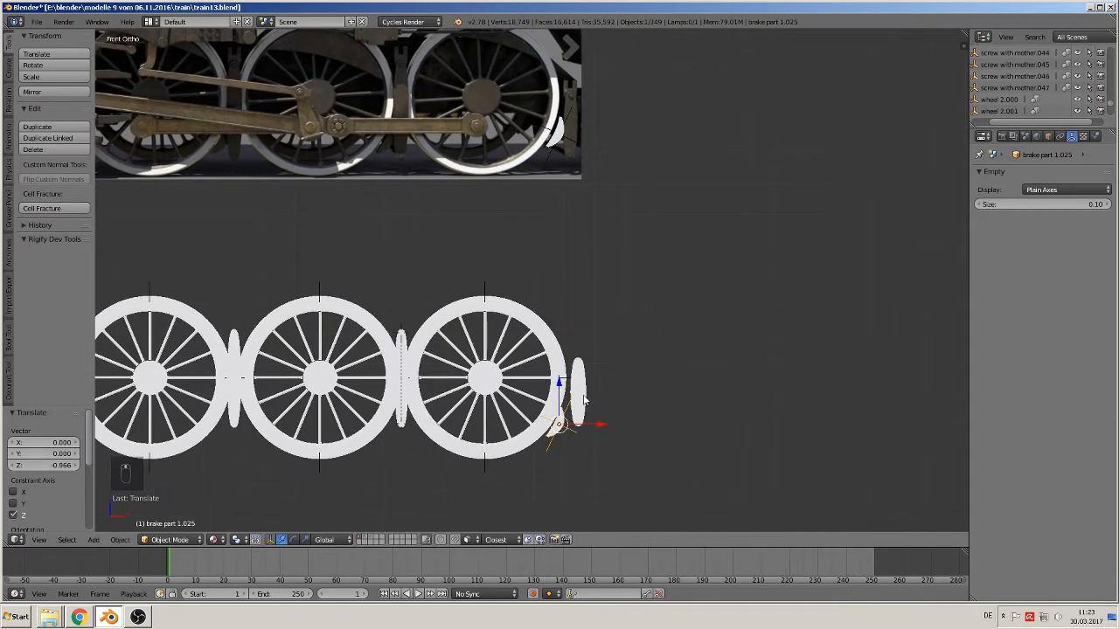
key("g")
key("z")
key("Escape")
key("g")
key("x")
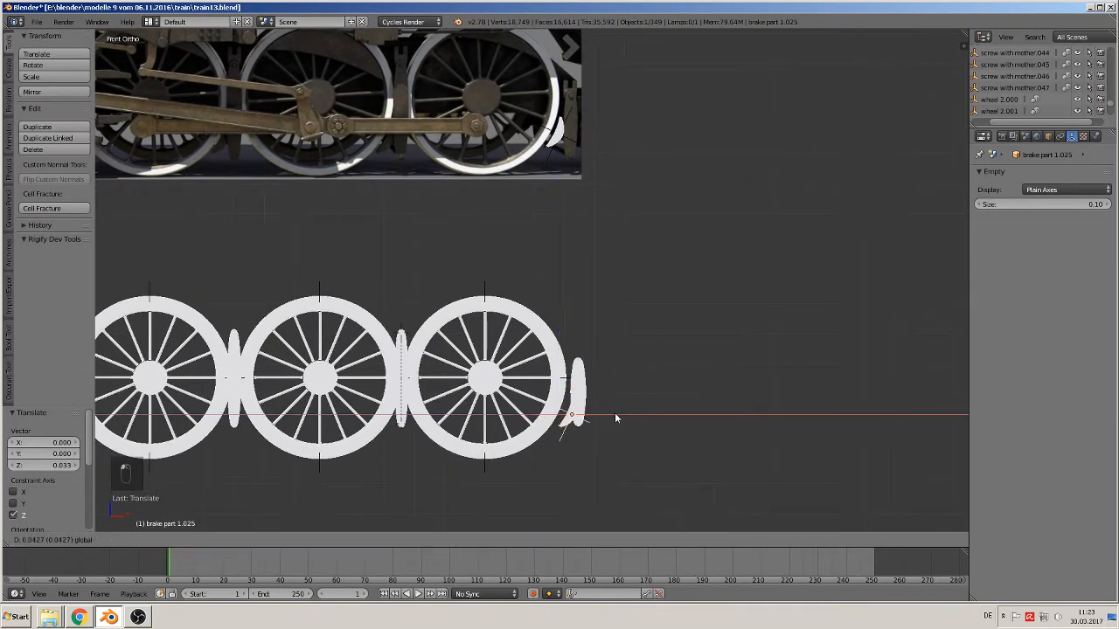
left_click(614, 418)
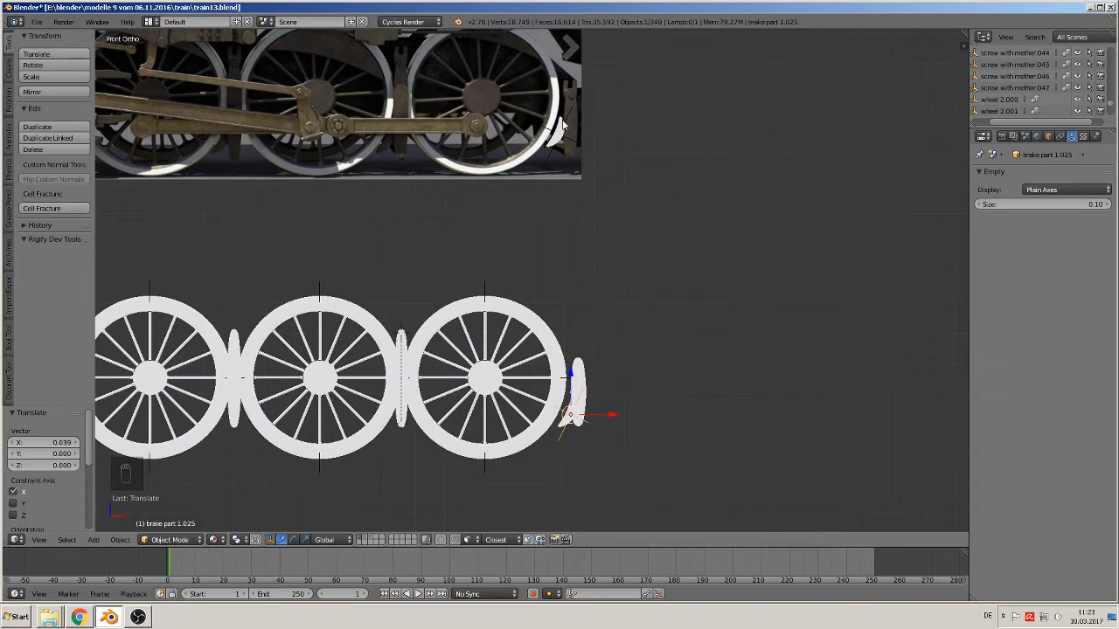
Shift the crescent brake part about 0.011 units along negative X toward the rear wheel's rim.
scroll(654, 350, "up", 4)
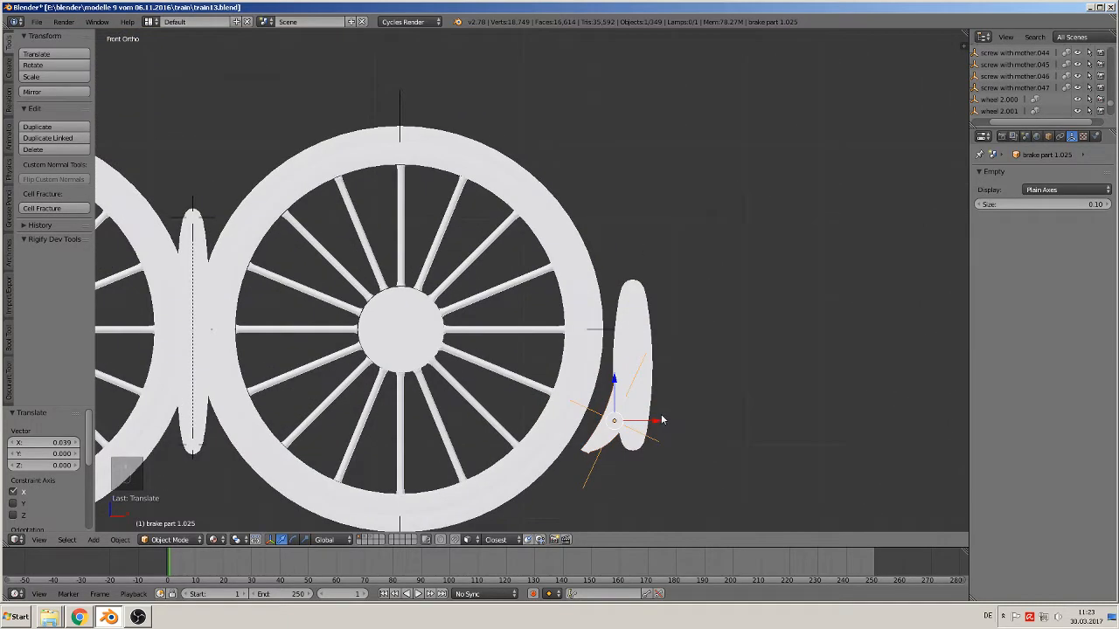
key("g")
key("x")
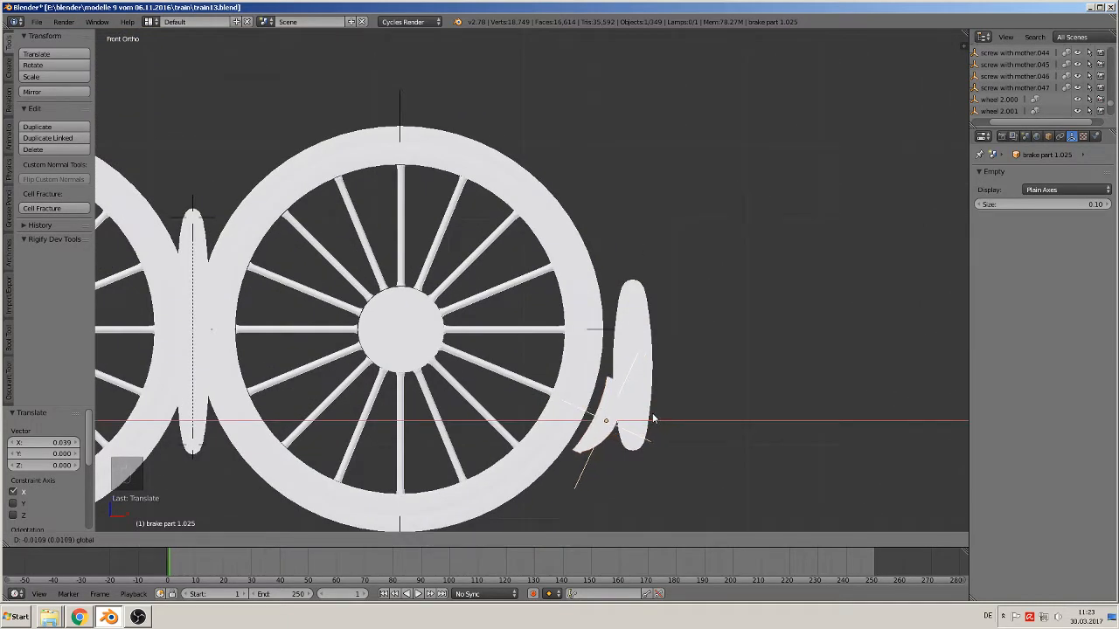
left_click(657, 420)
scroll(652, 411, "down", 3)
scroll(834, 356, "down", 3)
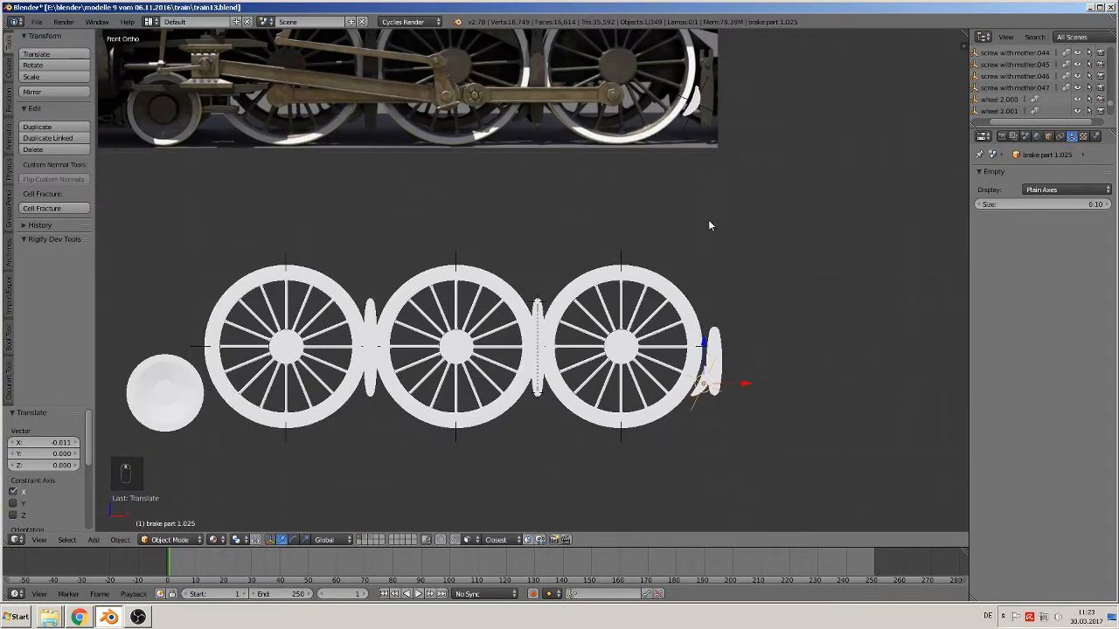
Duplicate the crescent brake part and move the copy about 0.55 units along negative X to the gap between the middle and rear wheels.
scroll(711, 320, "up", 3)
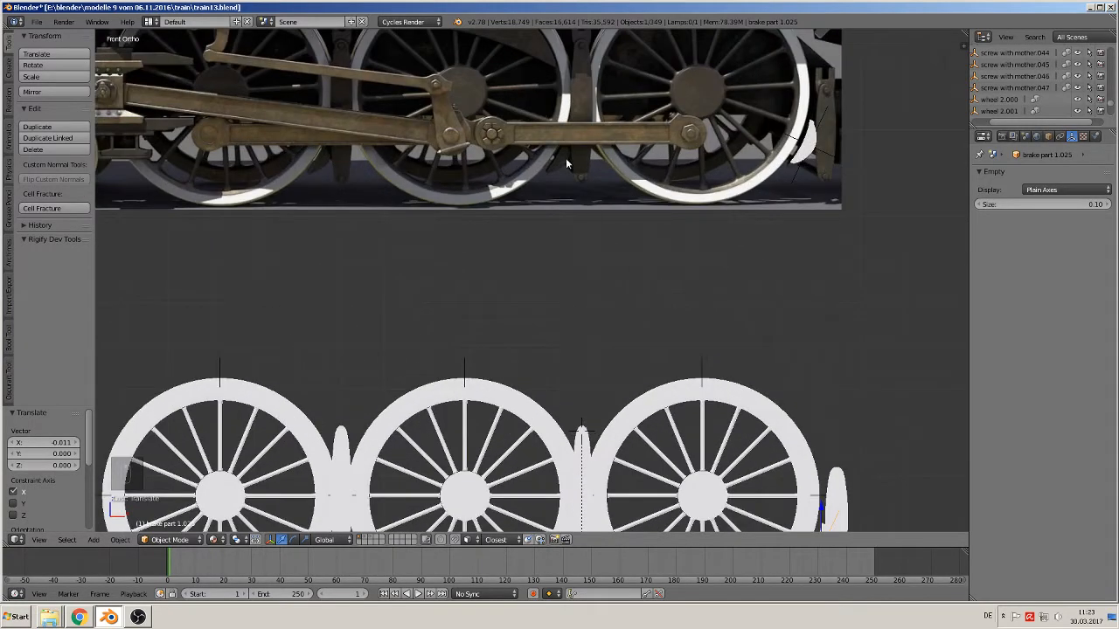
middle_click_drag(804, 334, 825, 164, "shift")
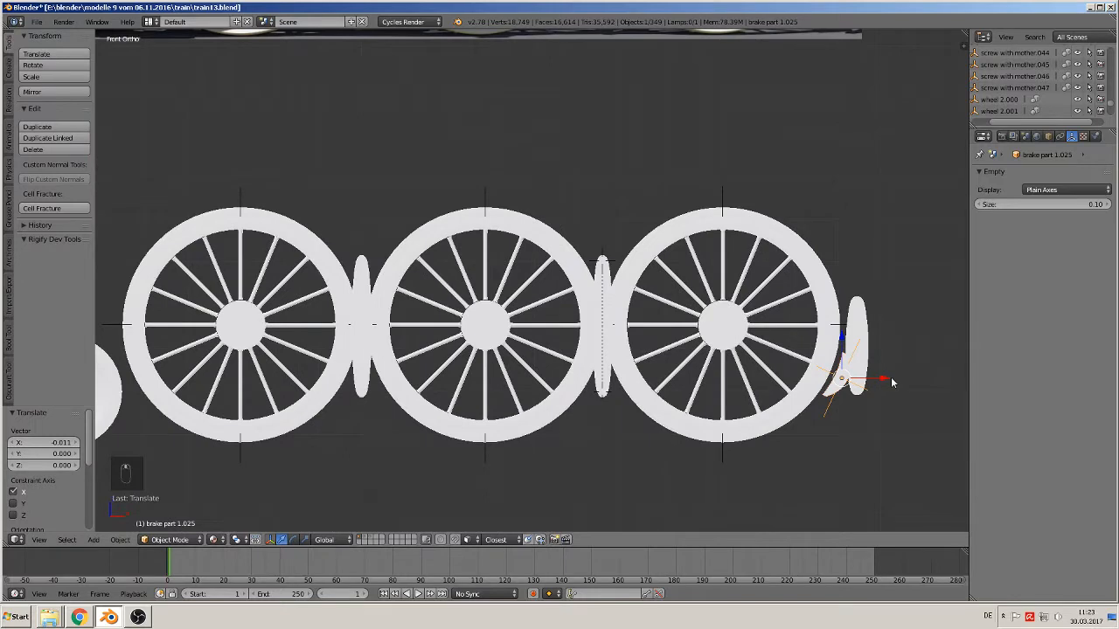
key("shift+d")
key("x")
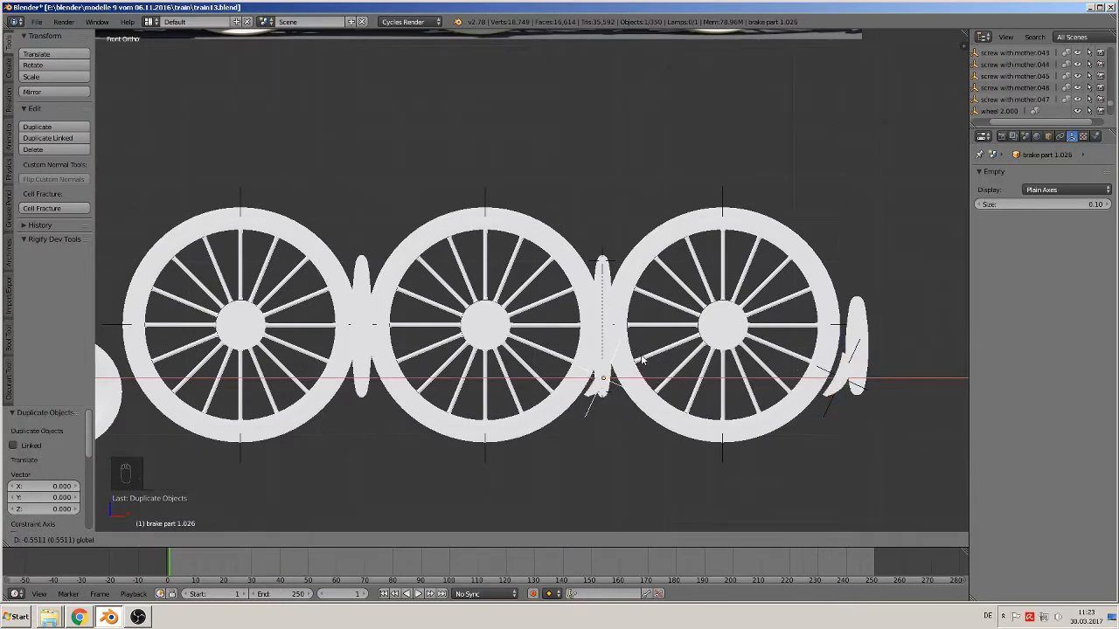
left_click(641, 359)
Nudge the rearmost crescent brake part about 0.004 units along negative X toward its wheel.
right_click(841, 375)
left_click_drag(881, 378, 876, 374)
middle_click_drag(516, 127, 740, 301, "shift")
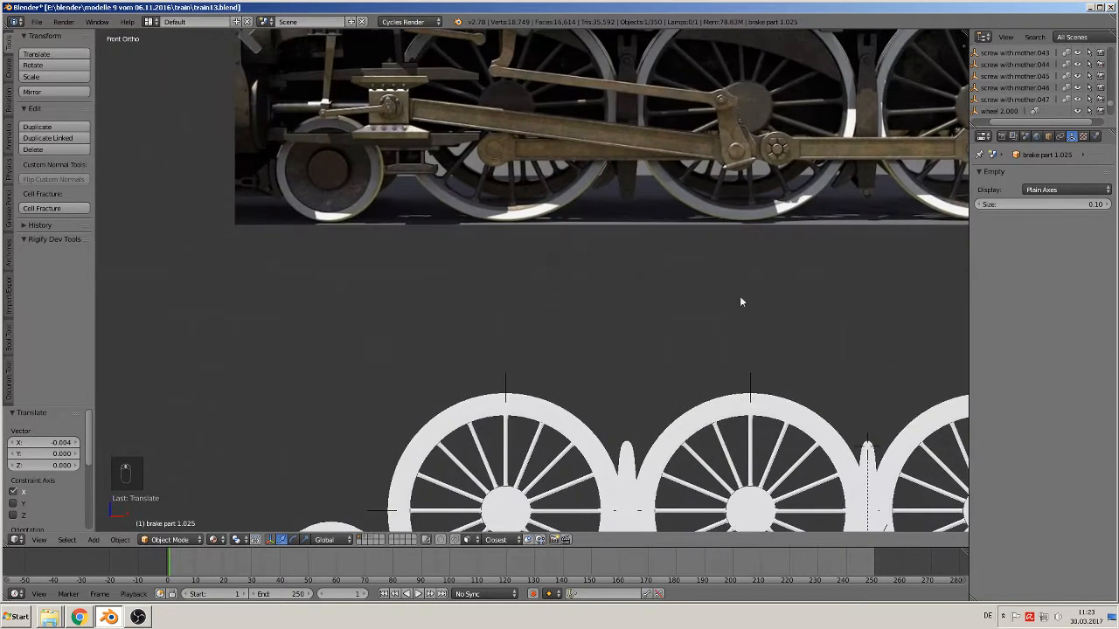
Duplicate the rearmost crescent brake part and move the copy about 1.116 units along negative X to the gap behind the front large wheel.
middle_click_drag(844, 357, 714, 308, "shift")
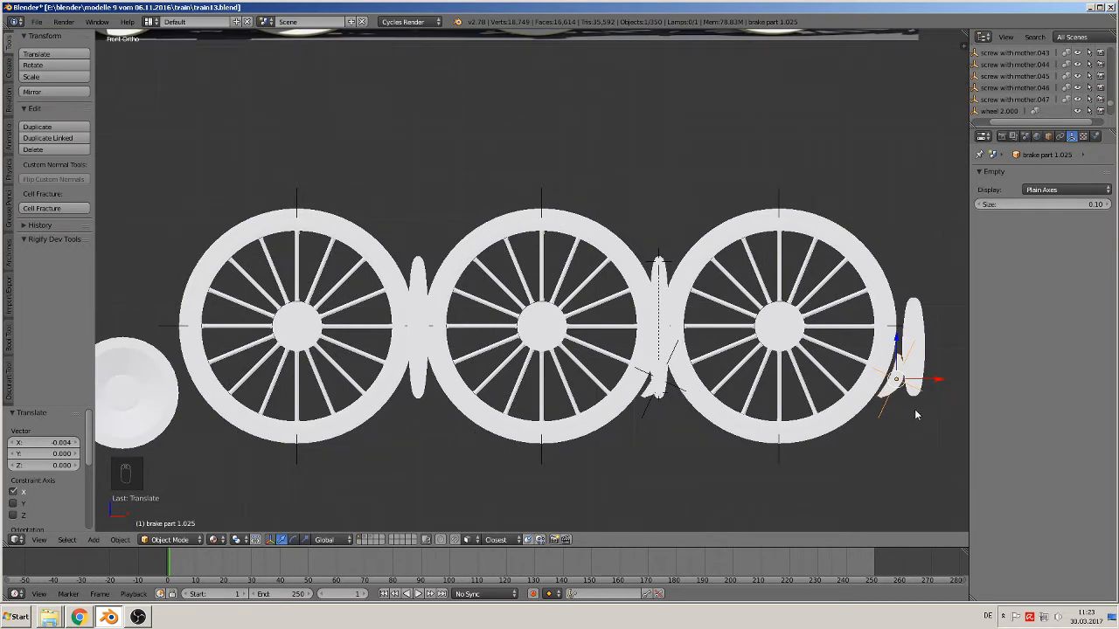
key("shift+d")
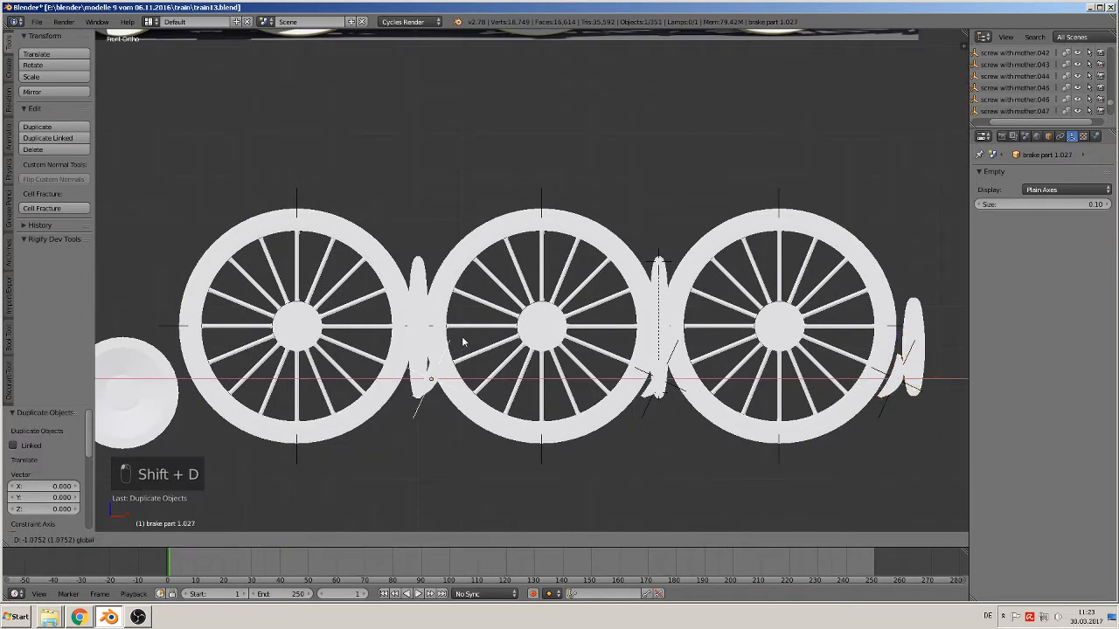
left_click(447, 338)
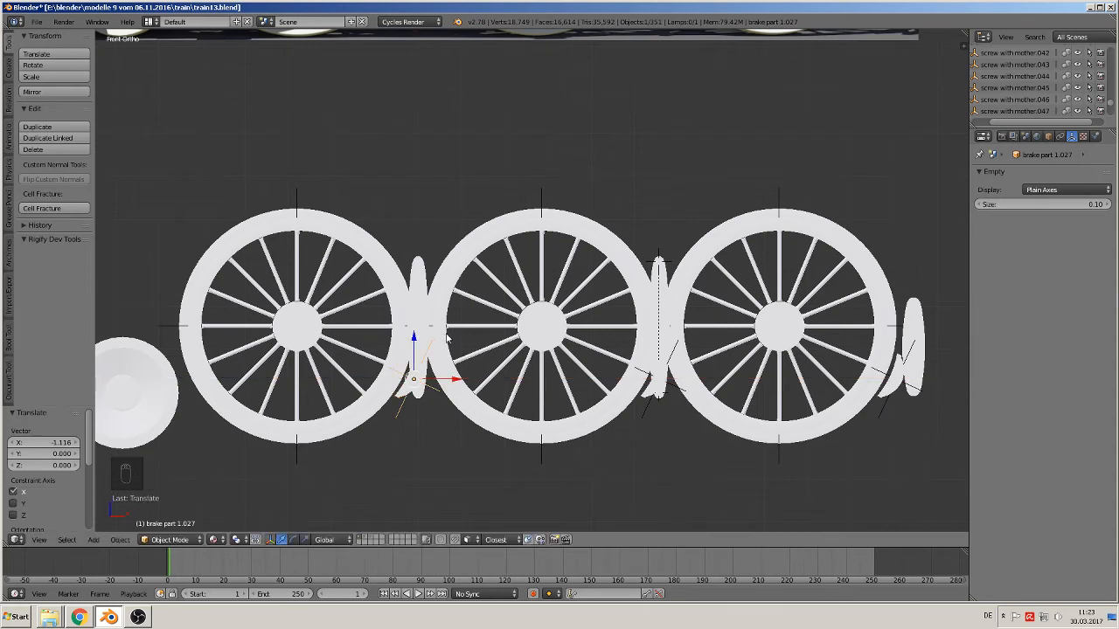
Compare the modelled wheels and brake parts with their counterparts in the reference photo.
middle_click_drag(455, 238, 690, 369, "shift")
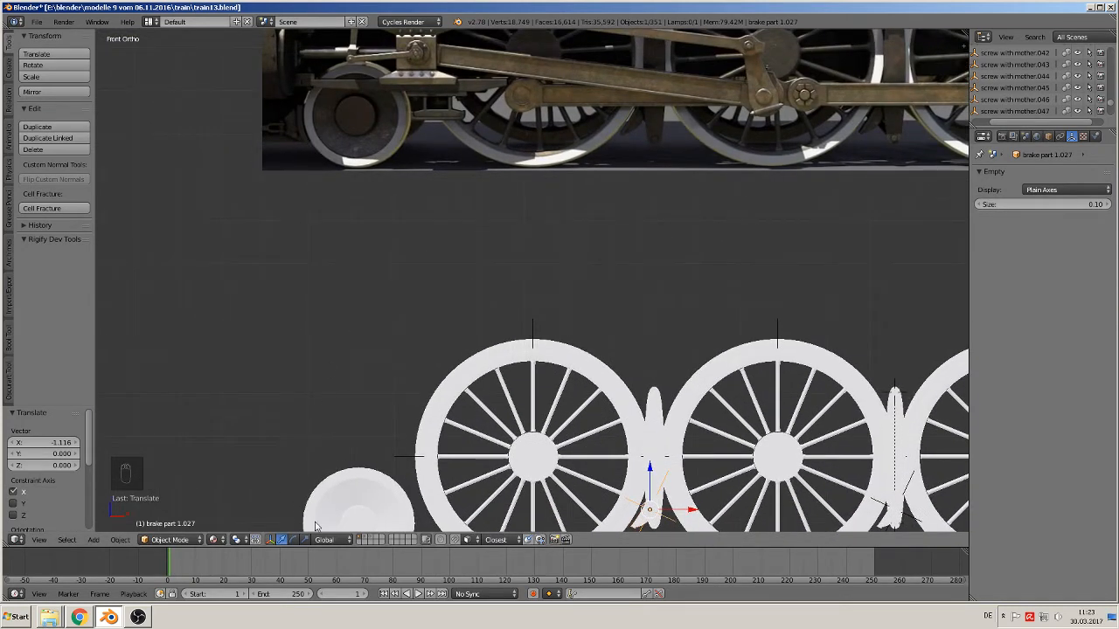
middle_click_drag(364, 400, 348, 284, "shift")
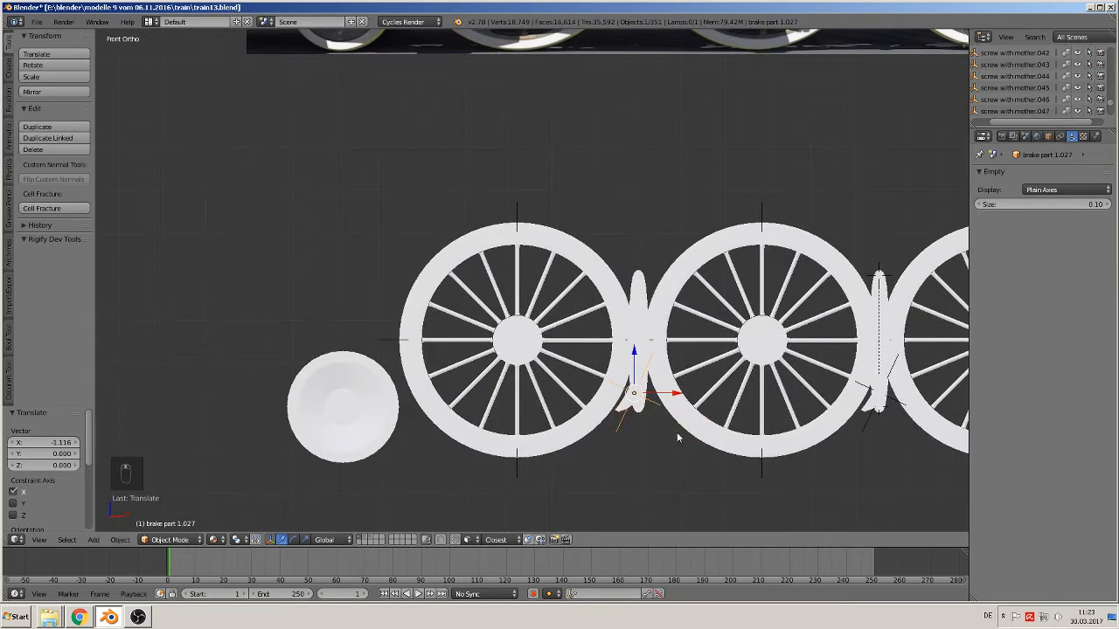
middle_click_drag(395, 233, 335, 368, "shift")
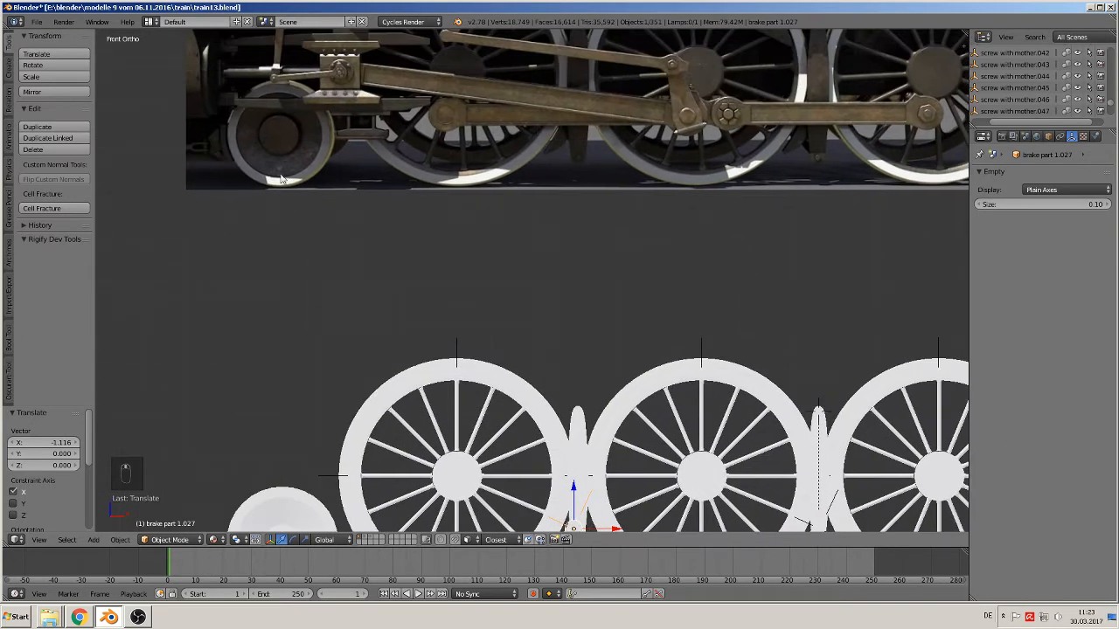
middle_click_drag(811, 187, 670, 256, "shift")
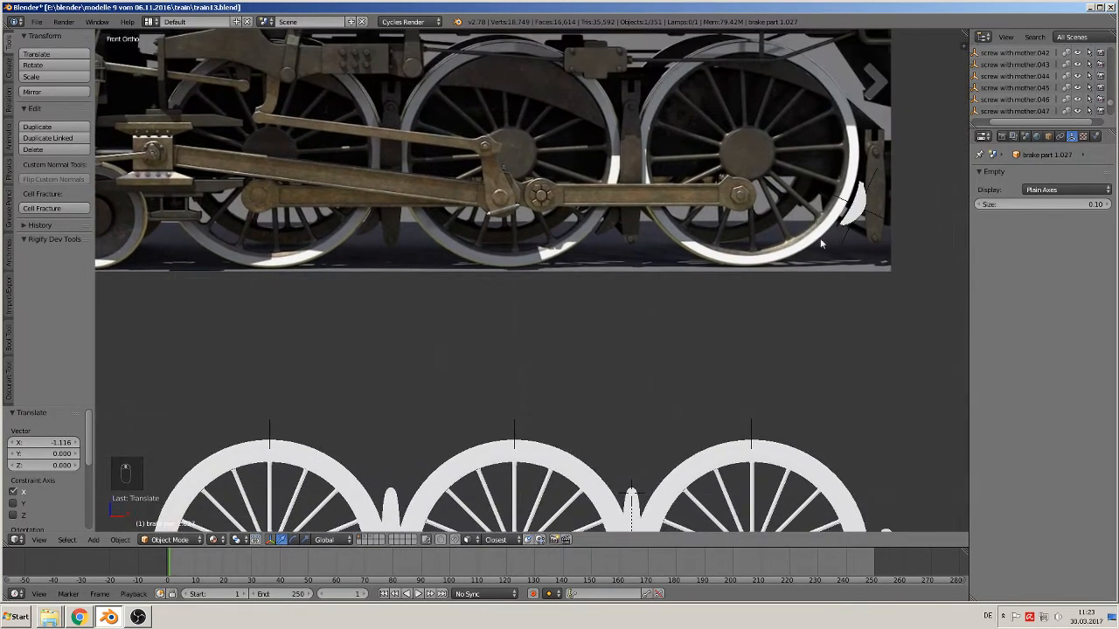
scroll(481, 238, "up", 1)
middle_click_drag(497, 239, 467, 283, "shift")
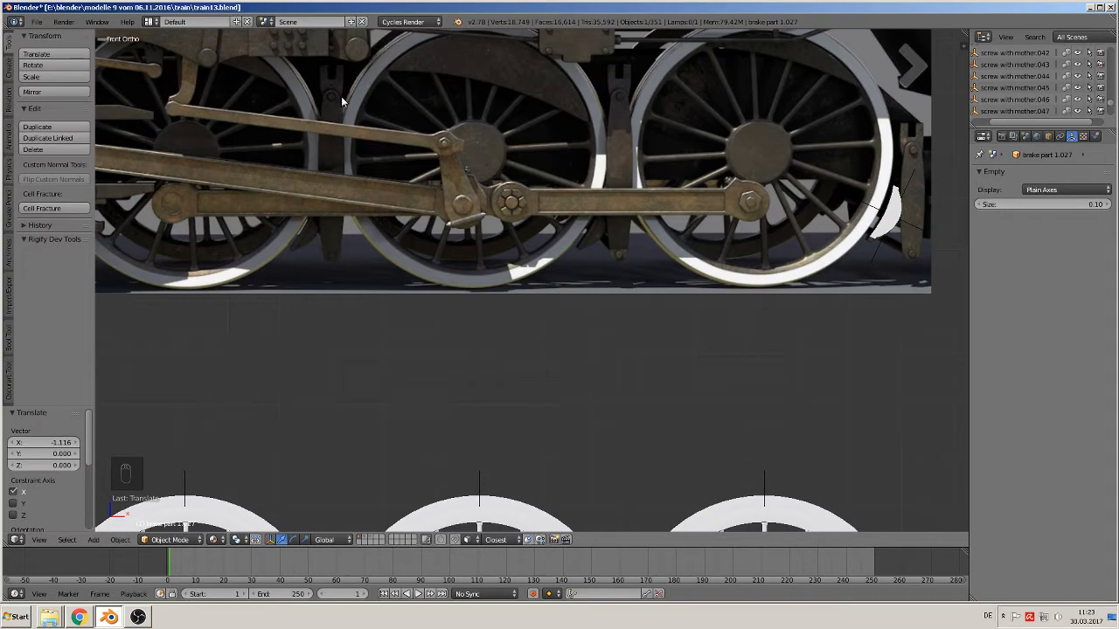
scroll(554, 325, "down", 3)
Select all three crescent brake parts and move them along Y to the row of wheels.
middle_click_drag(554, 324, 538, 234)
scroll(578, 425, "up", 2)
scroll(519, 382, "up", 4)
right_click(505, 371, "shift")
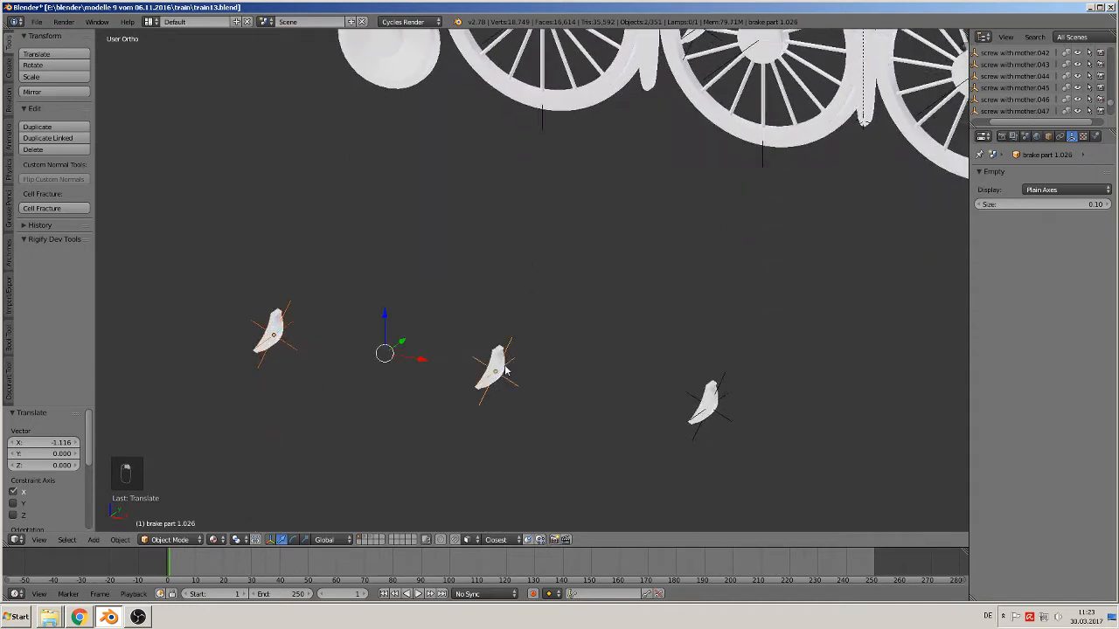
right_click(711, 415, "shift")
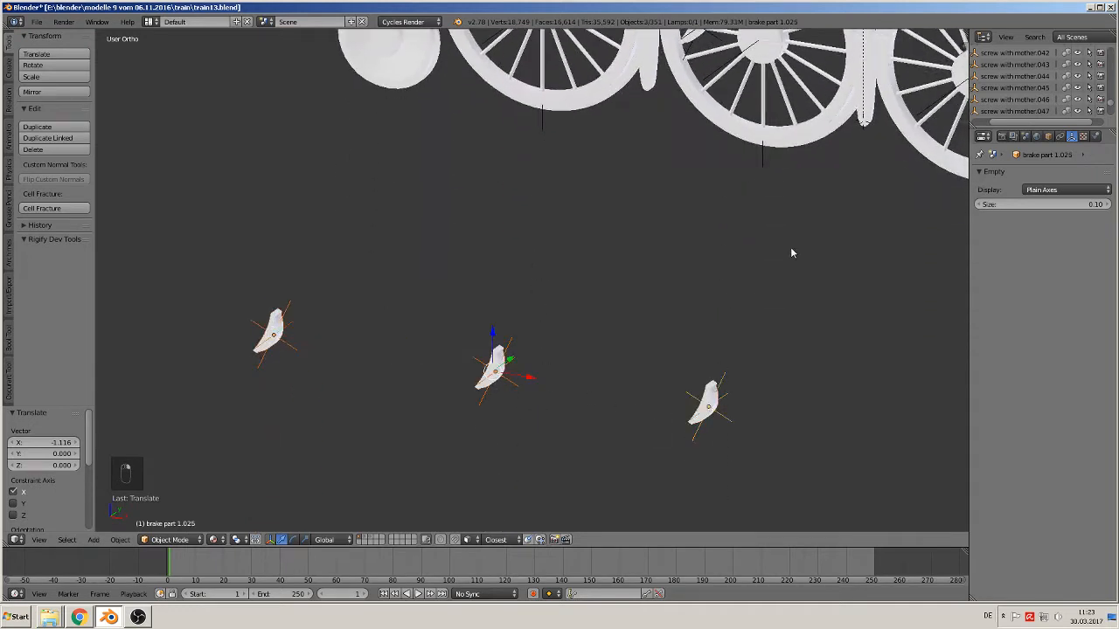
key("KP_7")
scroll(728, 263, "down", 5)
scroll(646, 251, "down", 2)
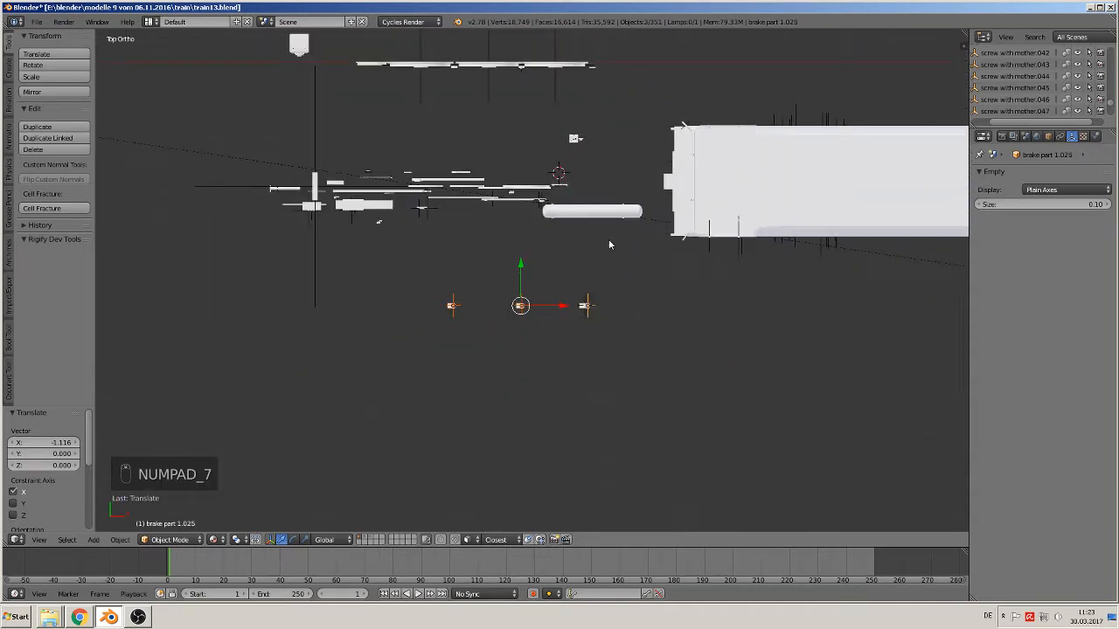
middle_click_drag(589, 277, 596, 374, "shift")
left_click_drag(529, 368, 525, 127)
Align the three crescent brake parts with the wheels by shifting them about 0.078 and then -0.069 units along Y.
middle_click_drag(515, 234, 609, 228, "shift")
scroll(533, 367, "up", 9)
left_click_drag(565, 352, 574, 303)
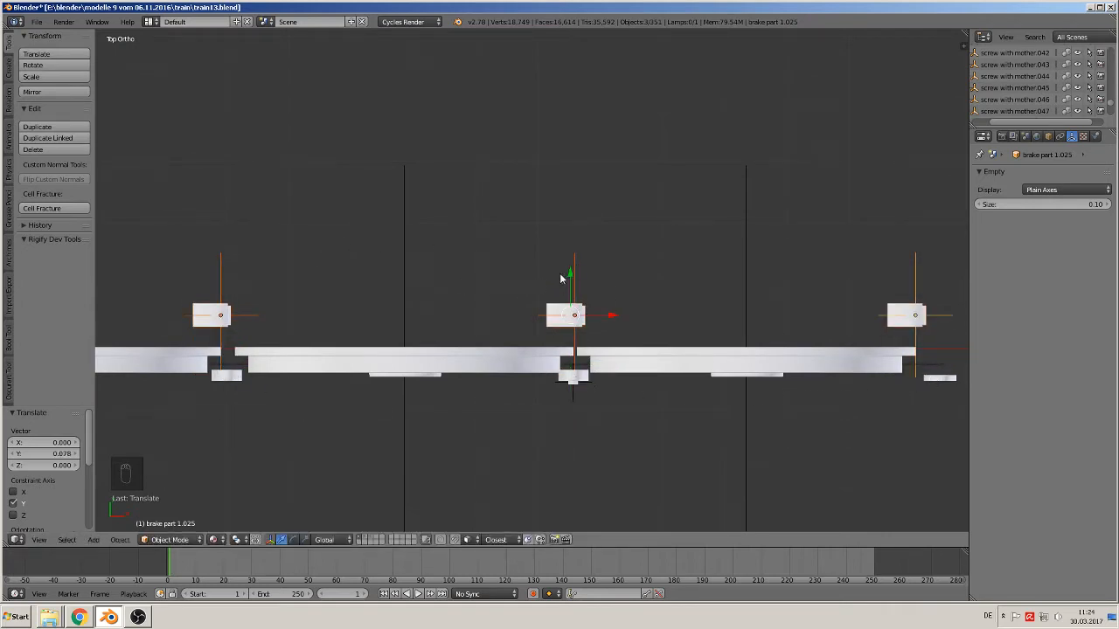
left_click_drag(569, 275, 574, 316)
Scale the three crescent brake parts along Y by about 0.645 and shift them about 0.007 units along negative Y.
middle_click_drag(692, 413, 767, 364, "shift")
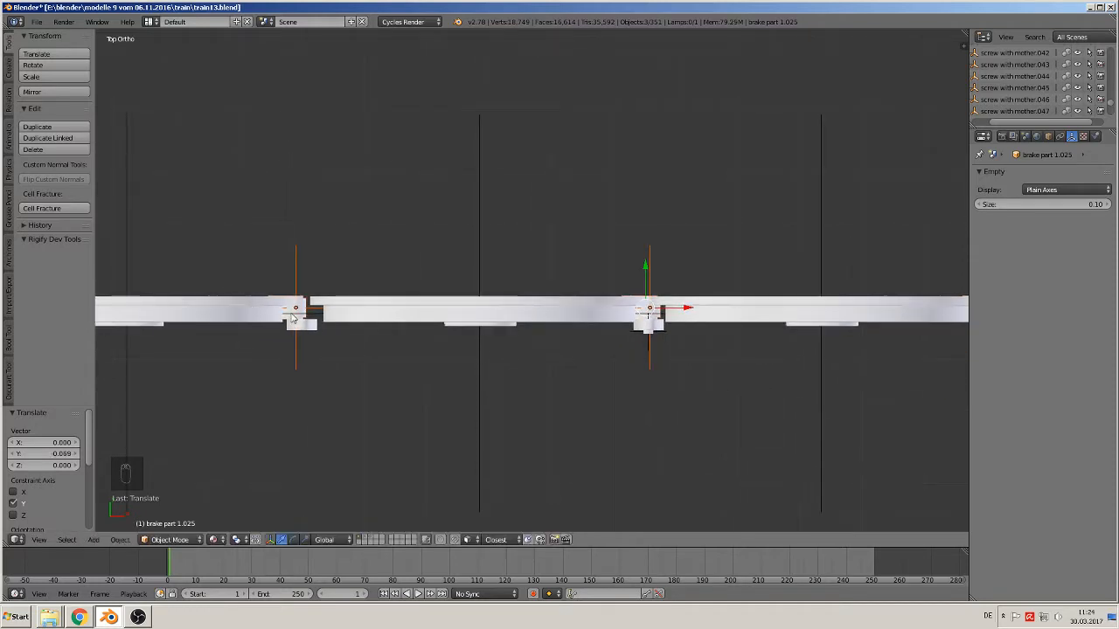
key("s")
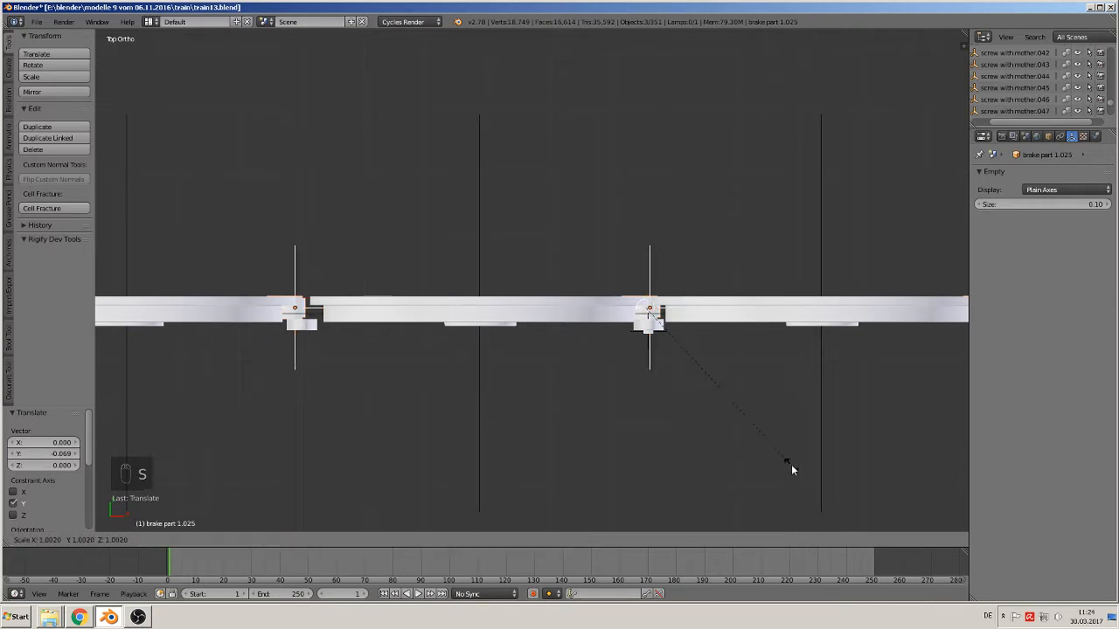
key("y")
left_click(725, 425)
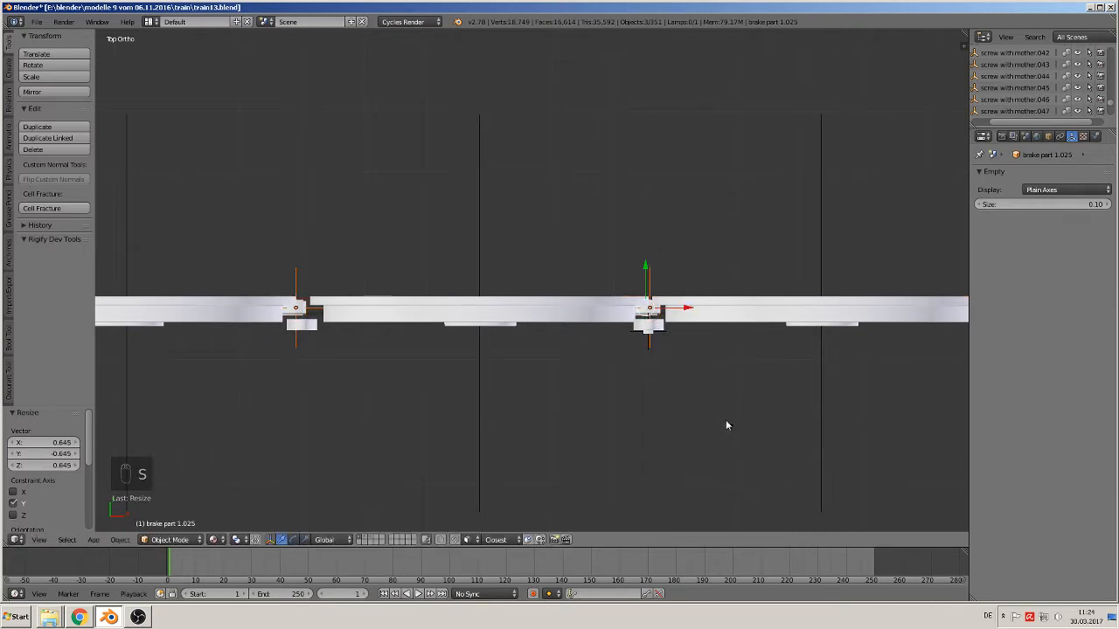
key("g")
key("y")
left_click(641, 278)
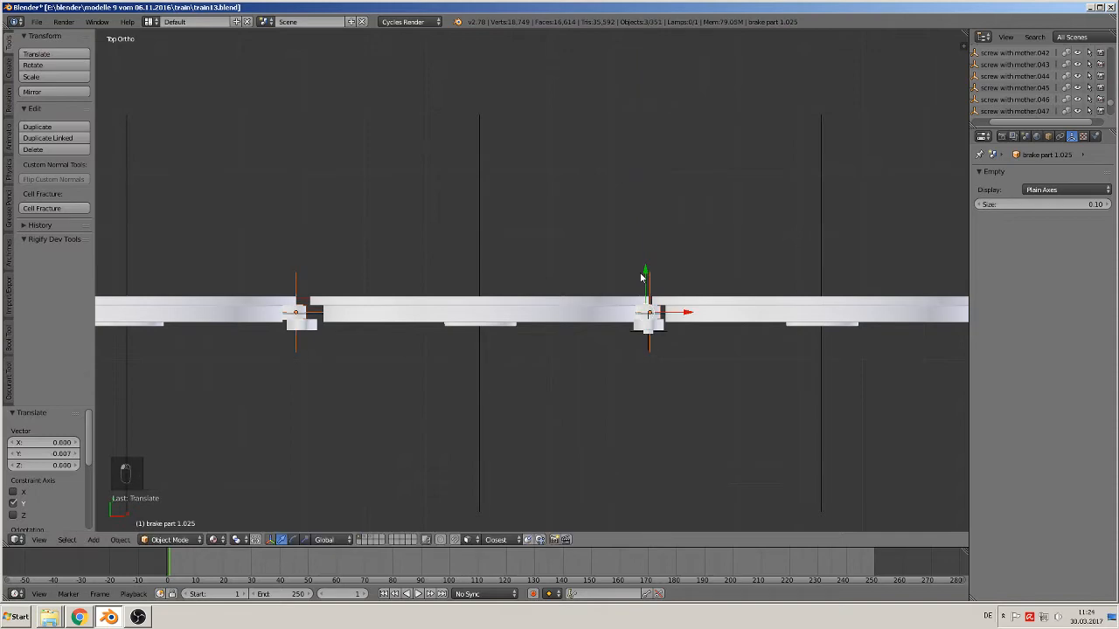
Deselect the crescent brake parts and inspect their fit against the wheels from an angle.
middle_click_drag(389, 350, 430, 246)
key("a")
middle_click_drag(528, 299, 561, 246)
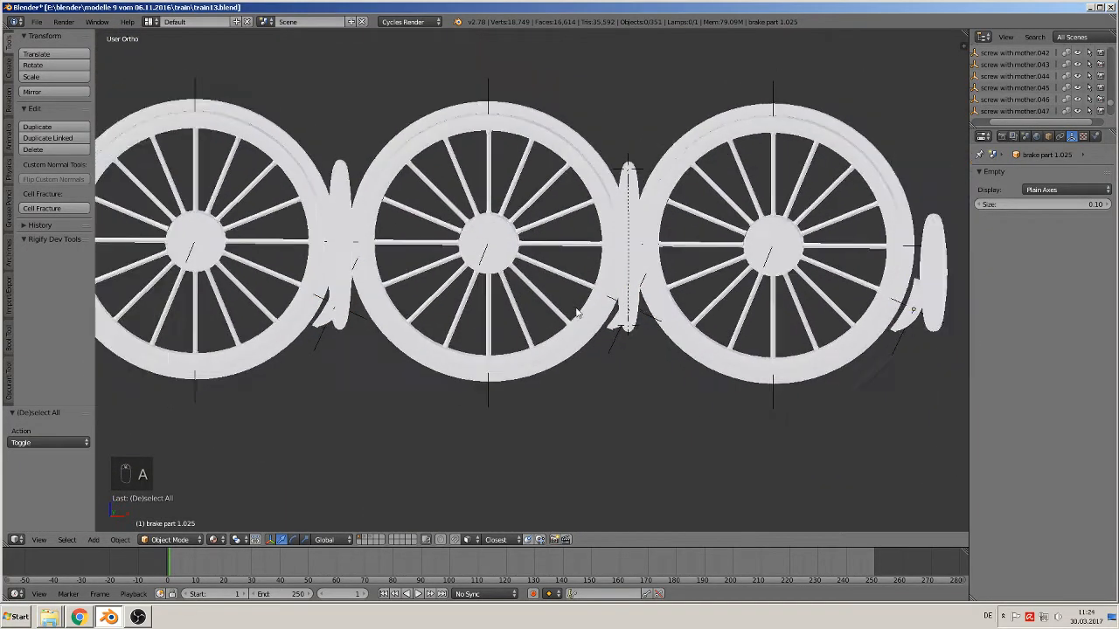
right_click(561, 246)
middle_click_drag(534, 288, 558, 270)
Examine the reference photo from the front to identify the parts still missing around the wheels.
key("KP_1")
scroll(584, 245, "down", 8)
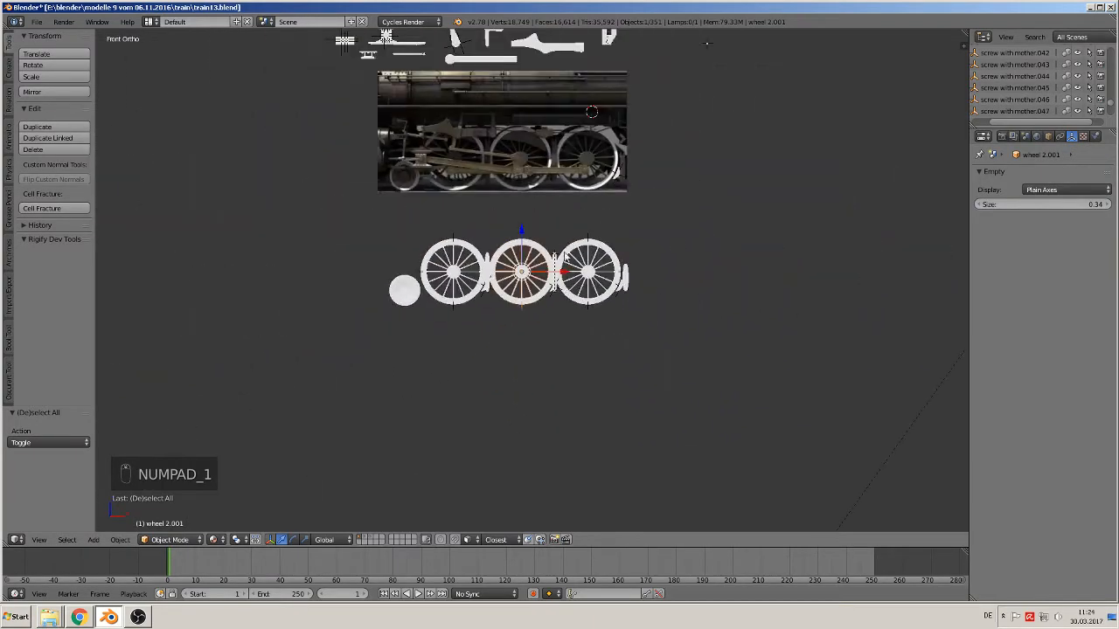
middle_click_drag(530, 182, 498, 409, "shift")
scroll(514, 395, "up", 4)
middle_click_drag(527, 367, 659, 163, "shift")
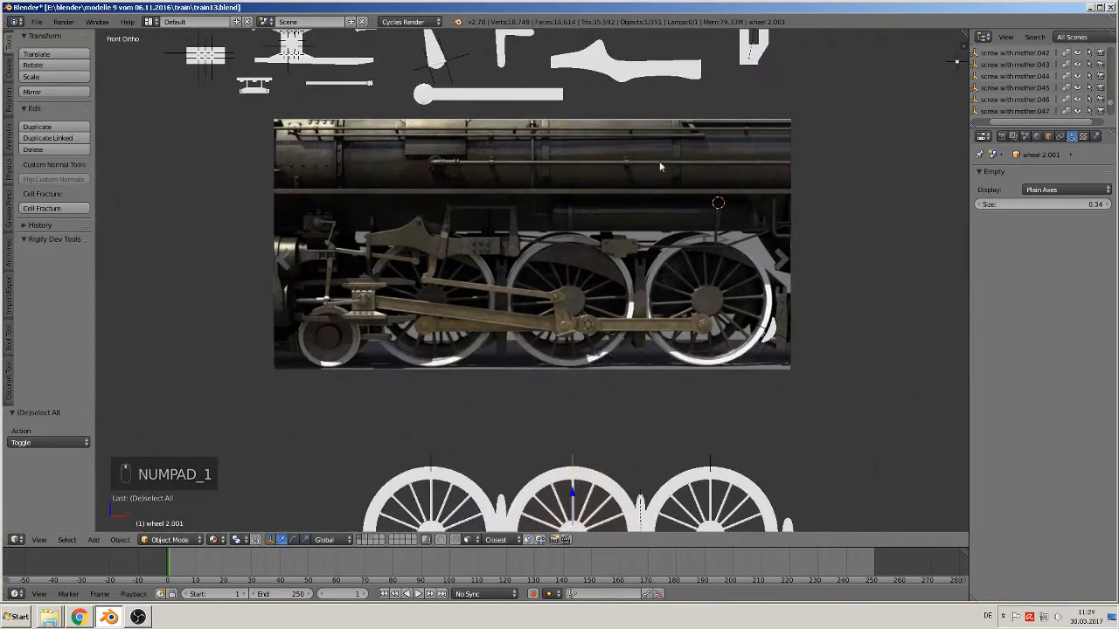
scroll(659, 162, "up", 2)
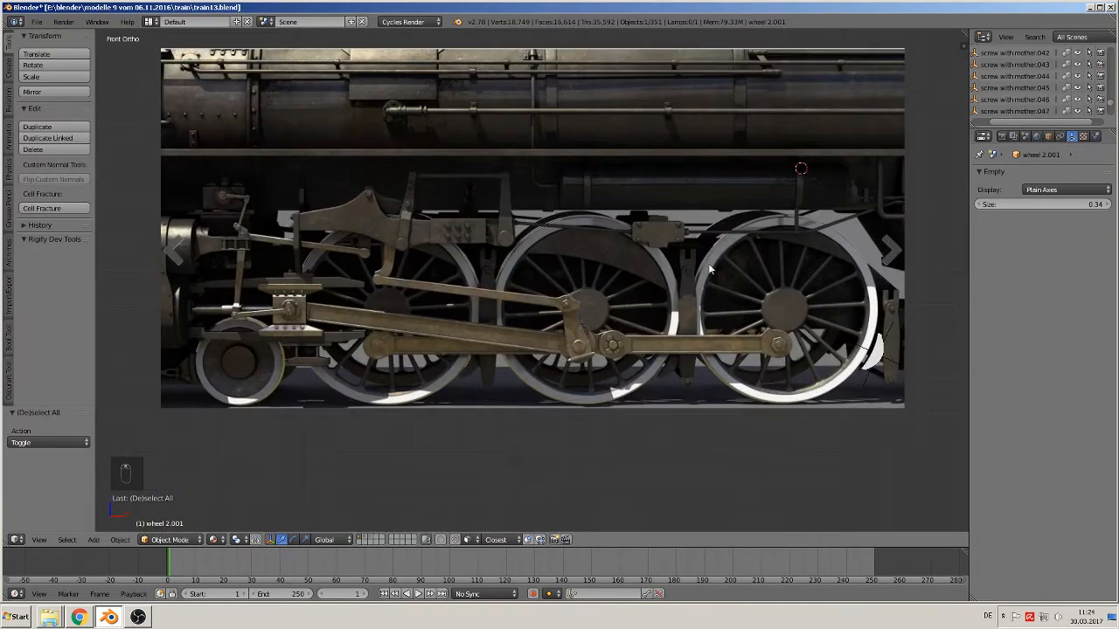
scroll(889, 301, "down", 4)
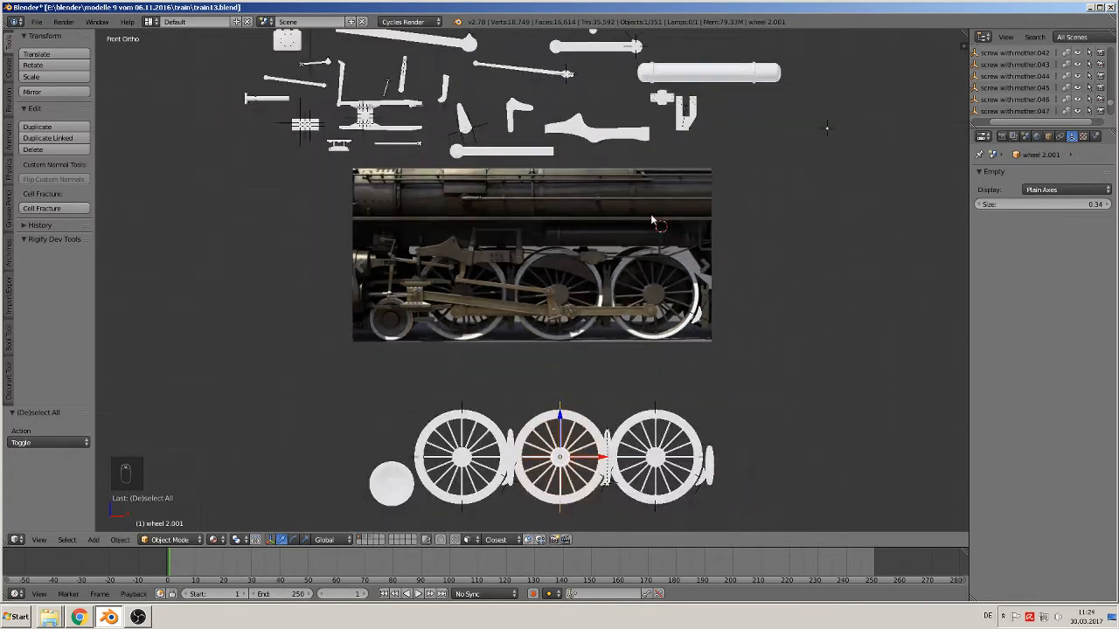
Select the small brakeholder3 empty above the loose parts and reduce its display size to 0.01.
middle_click_drag(535, 199, 569, 339, "shift")
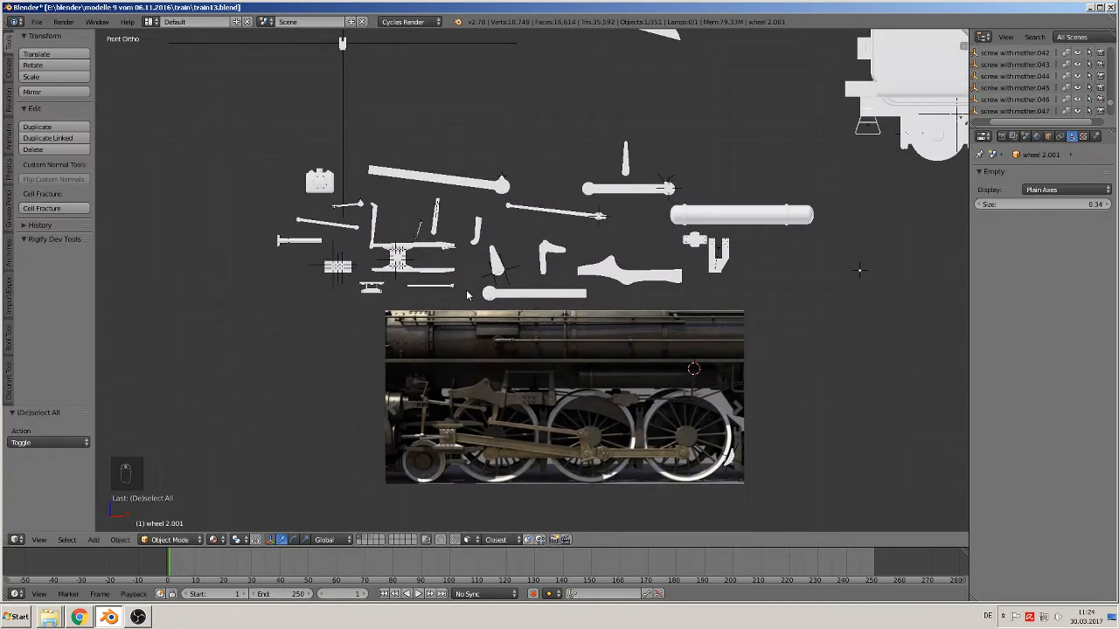
middle_click_drag(329, 39, 321, 107, "shift")
right_click(322, 109)
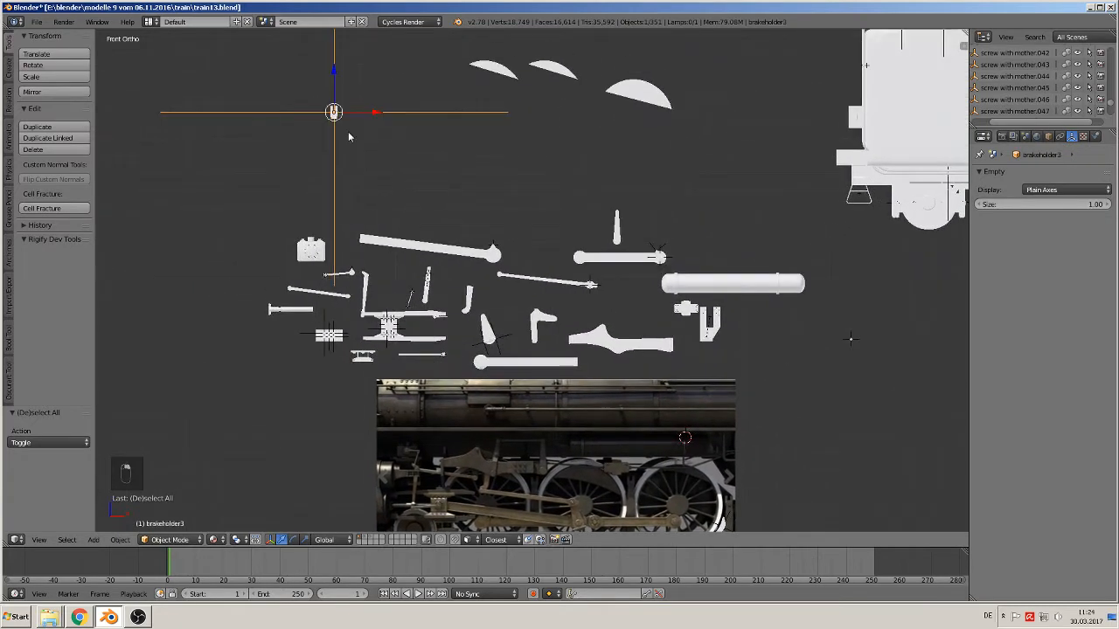
left_click_drag(1043, 203, 993, 203)
Move the brake holder about 1.17 units along X and 2.989 units down along Z, above the oval part behind the front large wheel.
middle_click_drag(659, 199, 629, 157, "shift")
scroll(512, 200, "down", 3)
key("g")
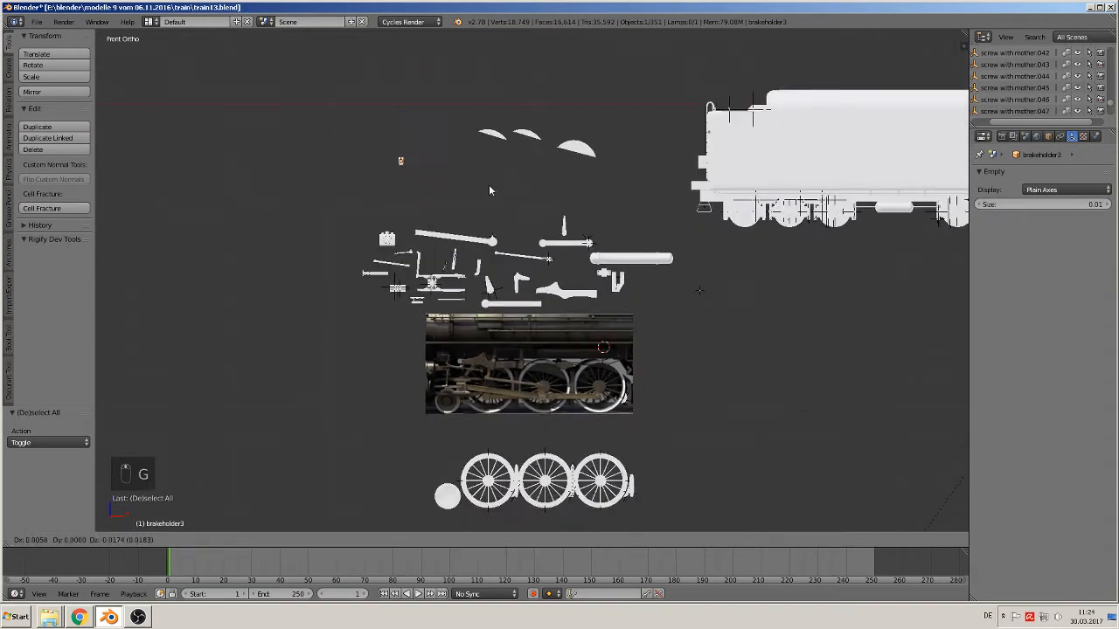
left_click(624, 470)
Examine where the brake holders sit between the large wheels in the reference photo.
middle_click_drag(643, 392, 644, 336, "shift")
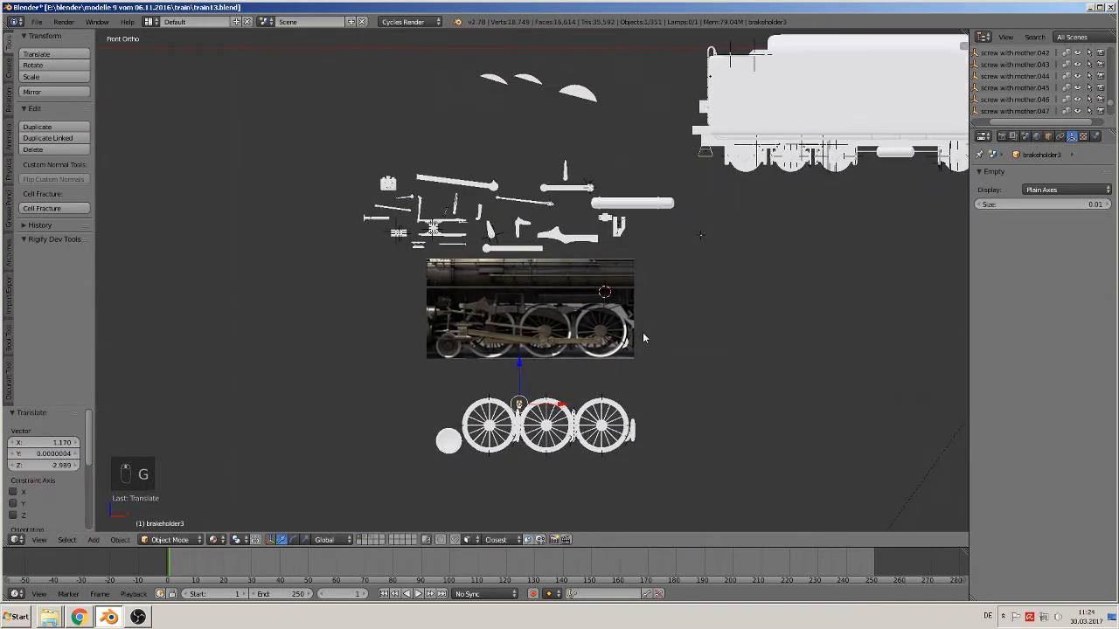
scroll(643, 338, "up", 4)
middle_click_drag(638, 391, 560, 193, "shift")
scroll(519, 249, "up", 2)
scroll(503, 255, "up", 1)
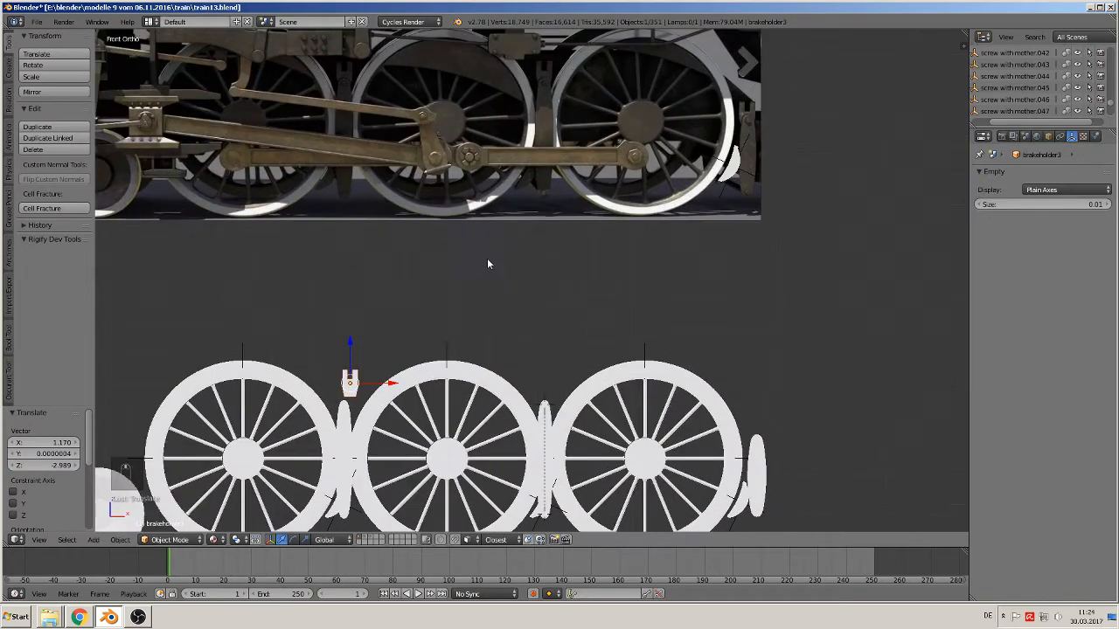
middle_click_drag(474, 265, 523, 278, "shift")
middle_click_drag(443, 232, 480, 264, "shift")
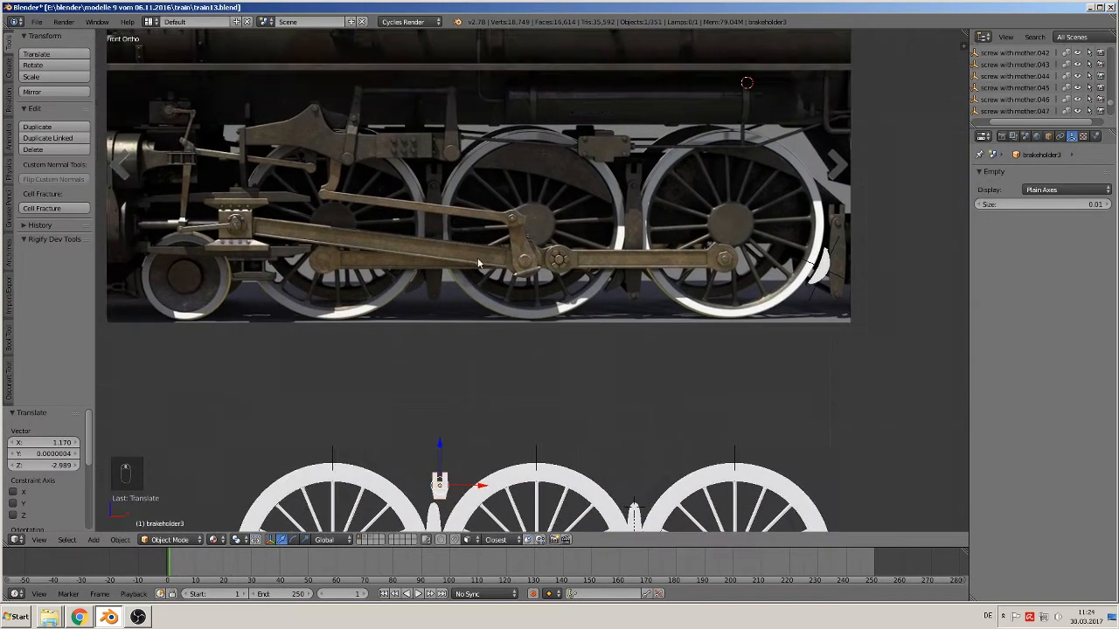
scroll(442, 203, "up", 3)
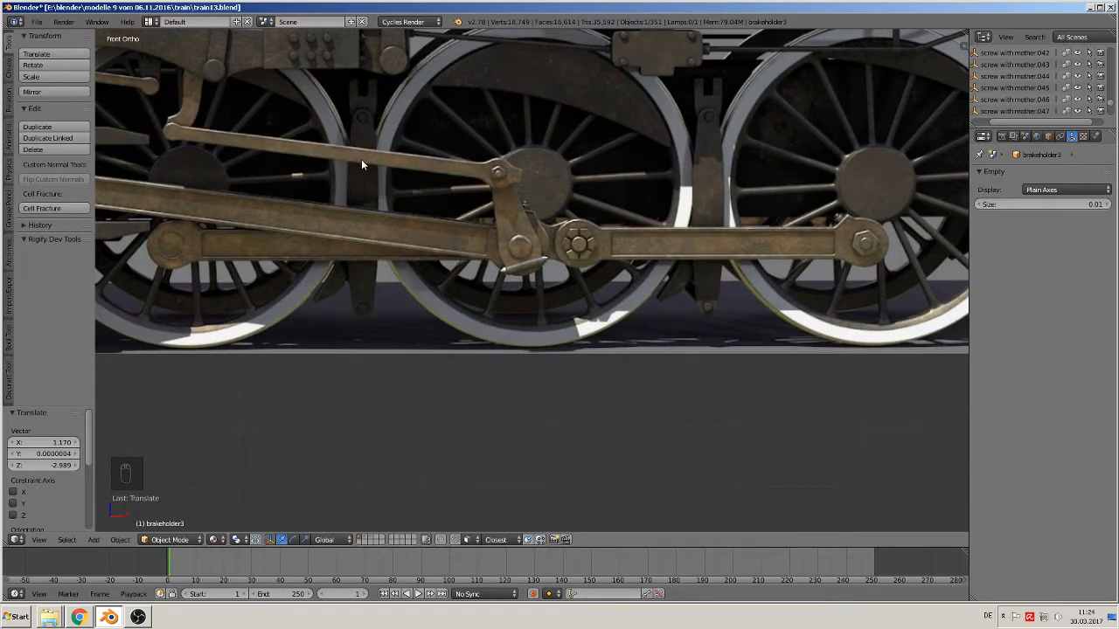
Nudge the brake holder by -0.016 along X and -0.031 along Z onto the oval part behind the front large wheel.
middle_click_drag(426, 430, 634, 133, "shift")
key("g")
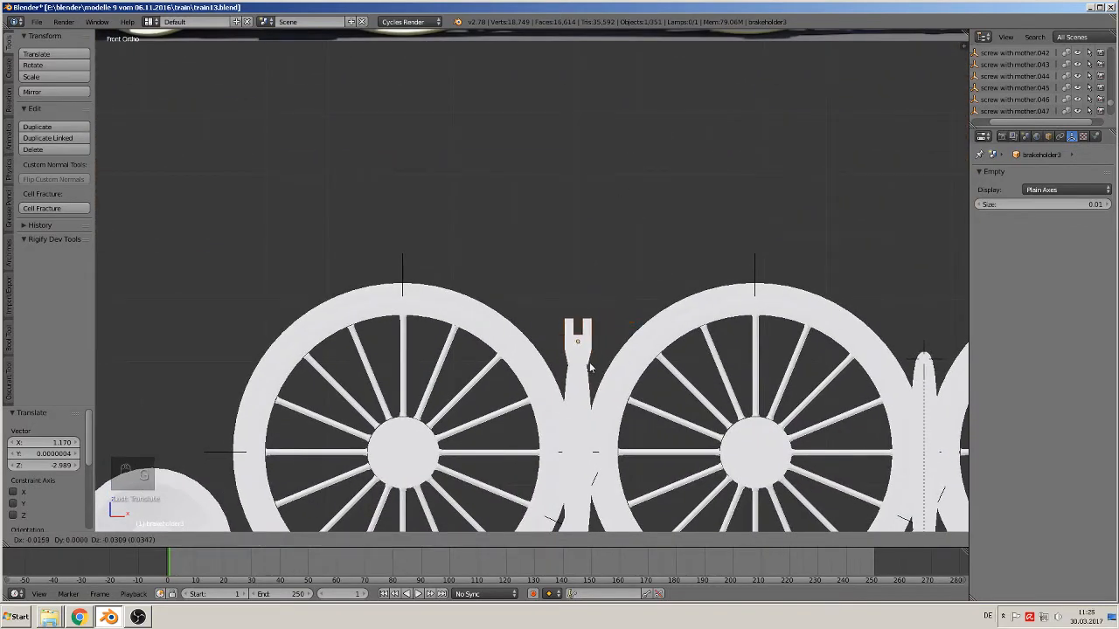
left_click(590, 367)
Duplicate the brake holder and shift the copy 0.555 along X, above the oval part between the middle and rear large wheels.
scroll(590, 367, "down", 2)
middle_click_drag(661, 374, 502, 367, "shift")
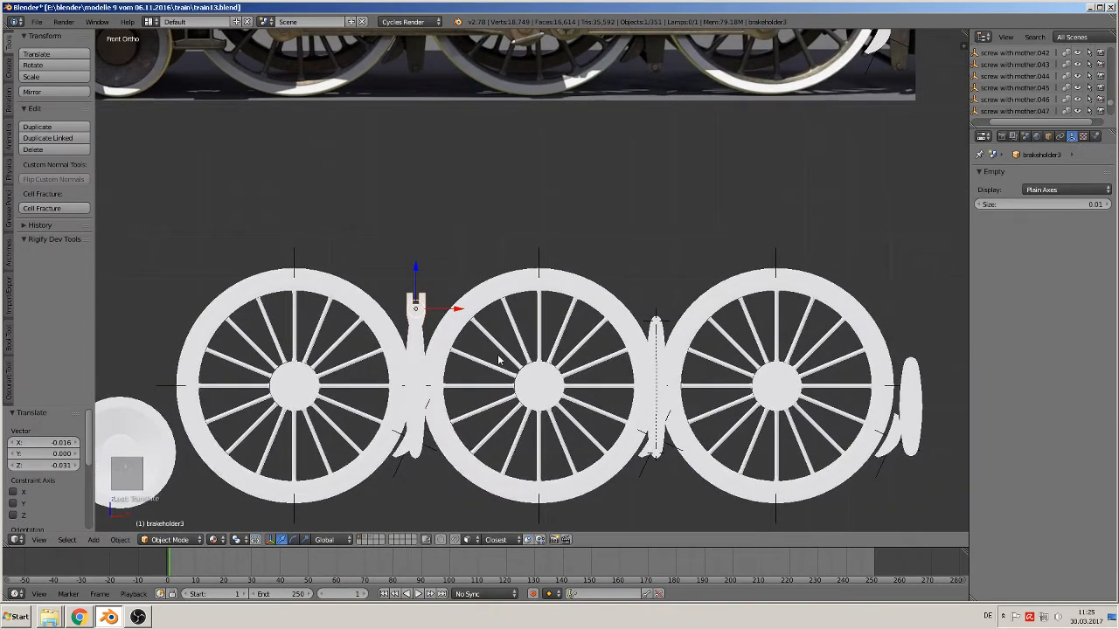
key("shift+d")
key("x")
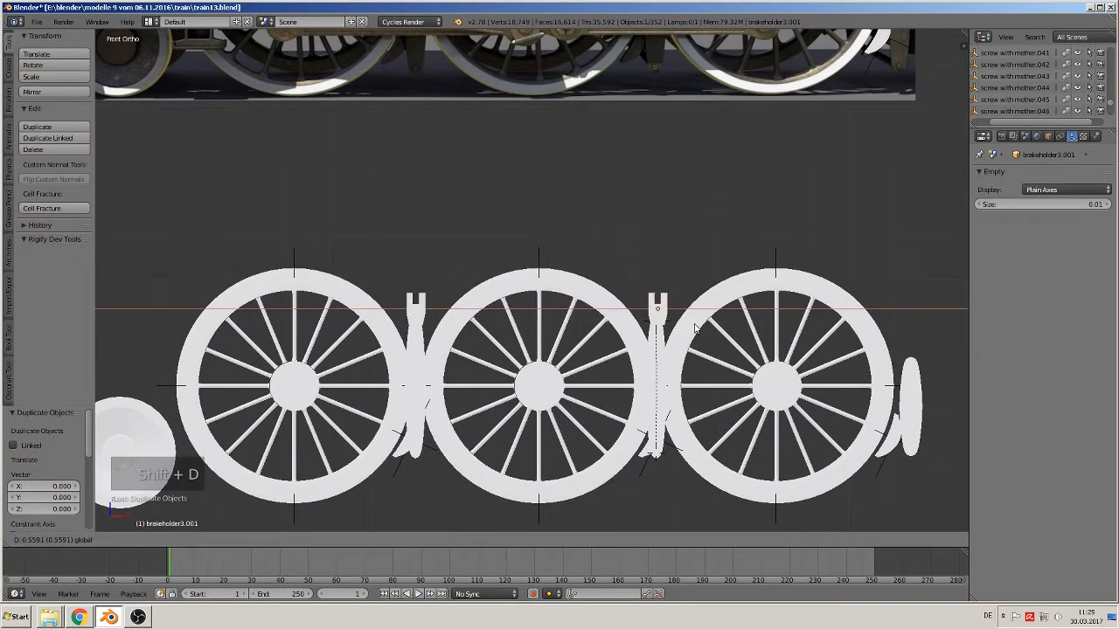
left_click(693, 325)
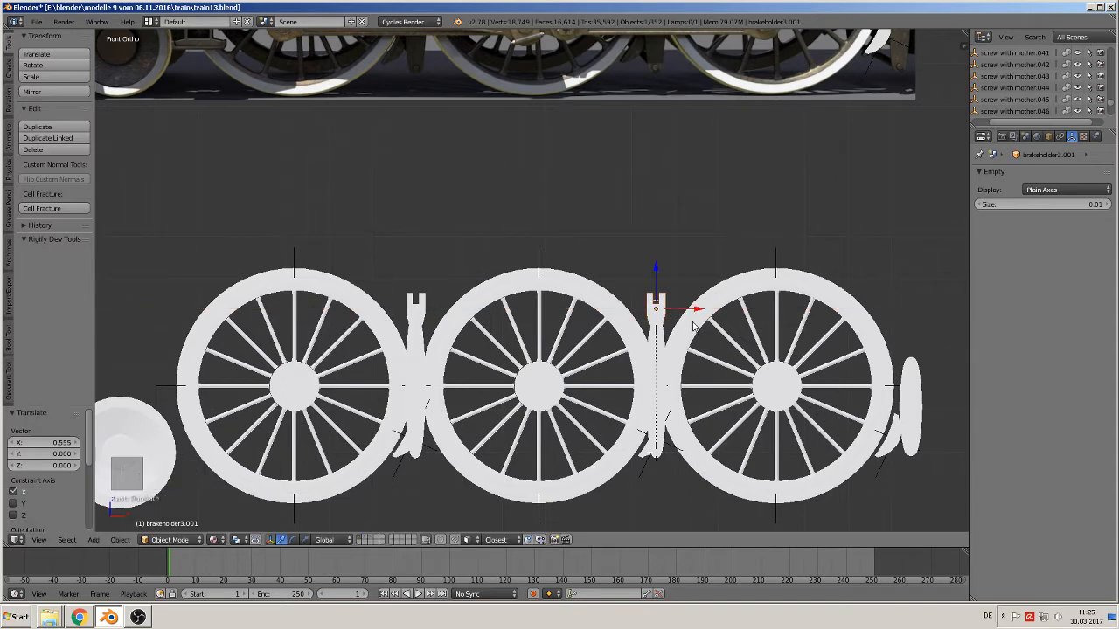
Duplicate the brake holder again, shift it 0.591 along X and lower it 0.09 onto the oval part behind the rear wheel.
middle_click_drag(693, 325, 422, 420, "shift")
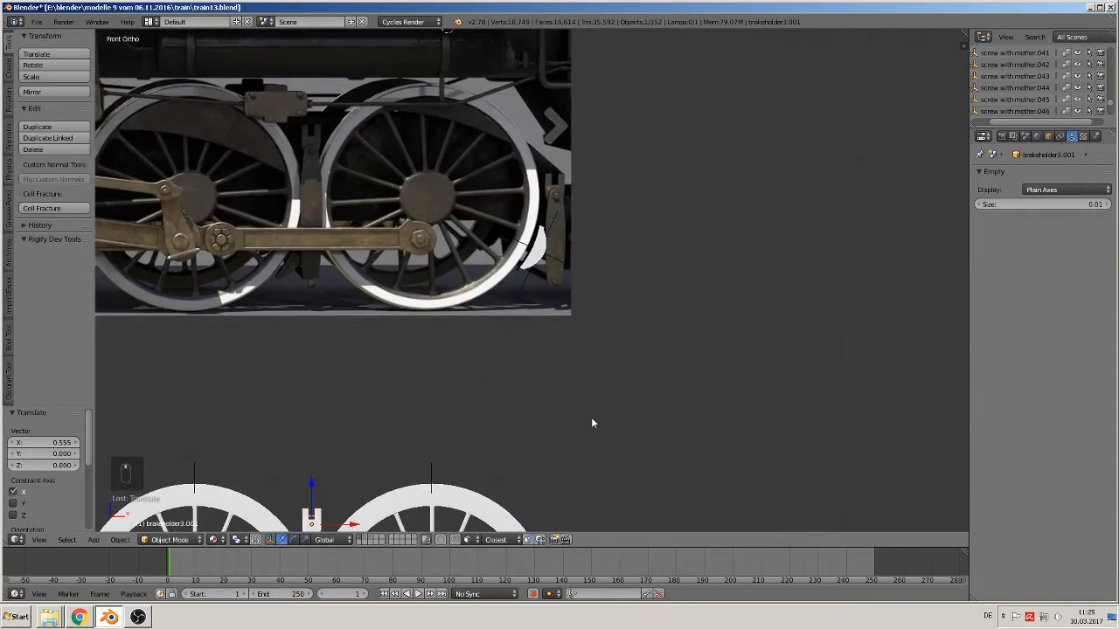
middle_click_drag(591, 423, 469, 289, "shift")
key("shift+d")
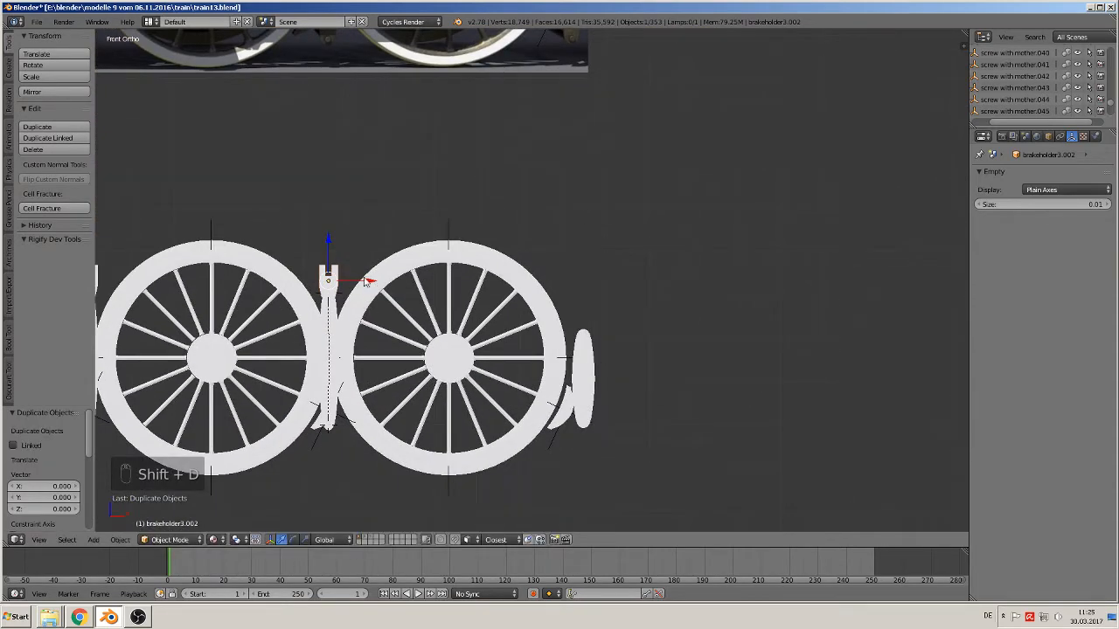
key("x")
left_click(611, 344)
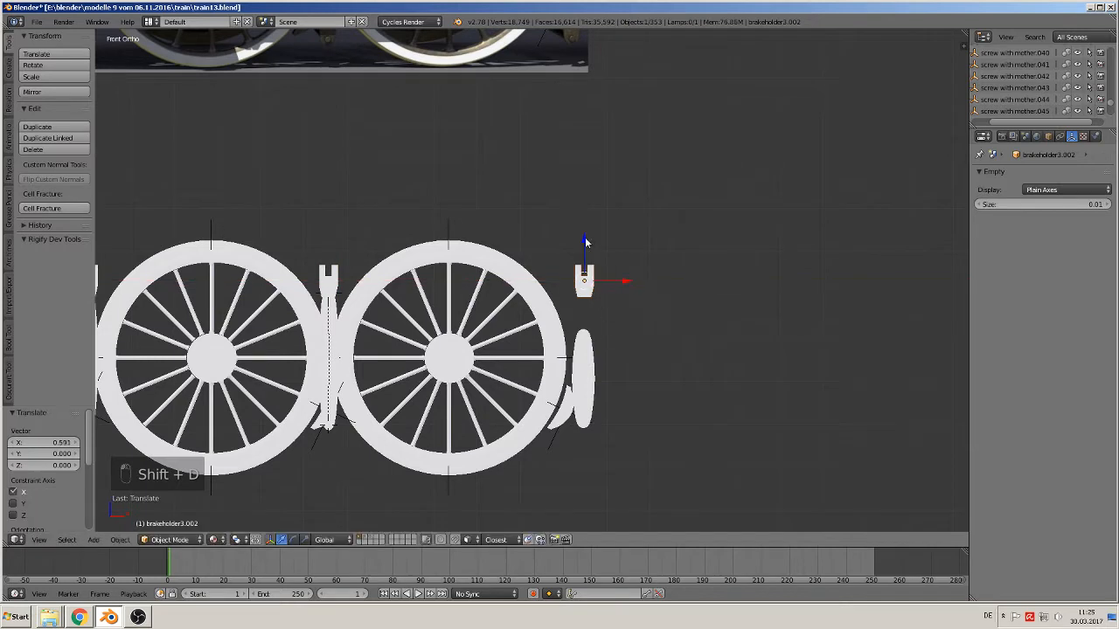
left_click_drag(584, 244, 579, 285)
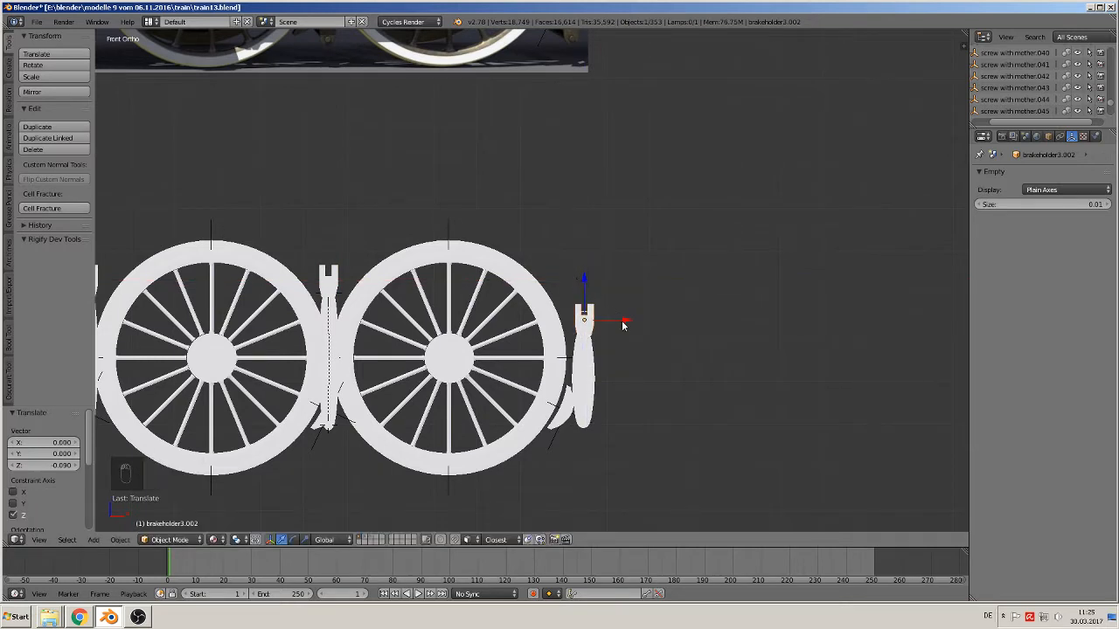
left_click_drag(622, 321, 622, 323)
Select all three brake holders and, in top view, move them 0.973 along Y to the row of large wheels.
scroll(623, 323, "down", 2)
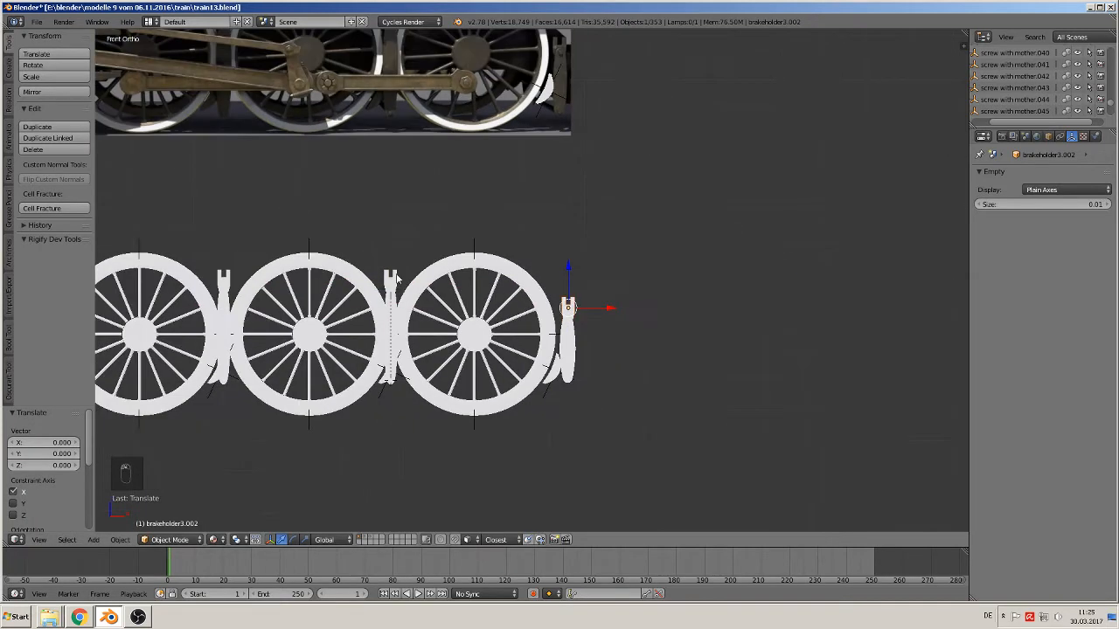
right_click(396, 278)
right_click(229, 269, "shift")
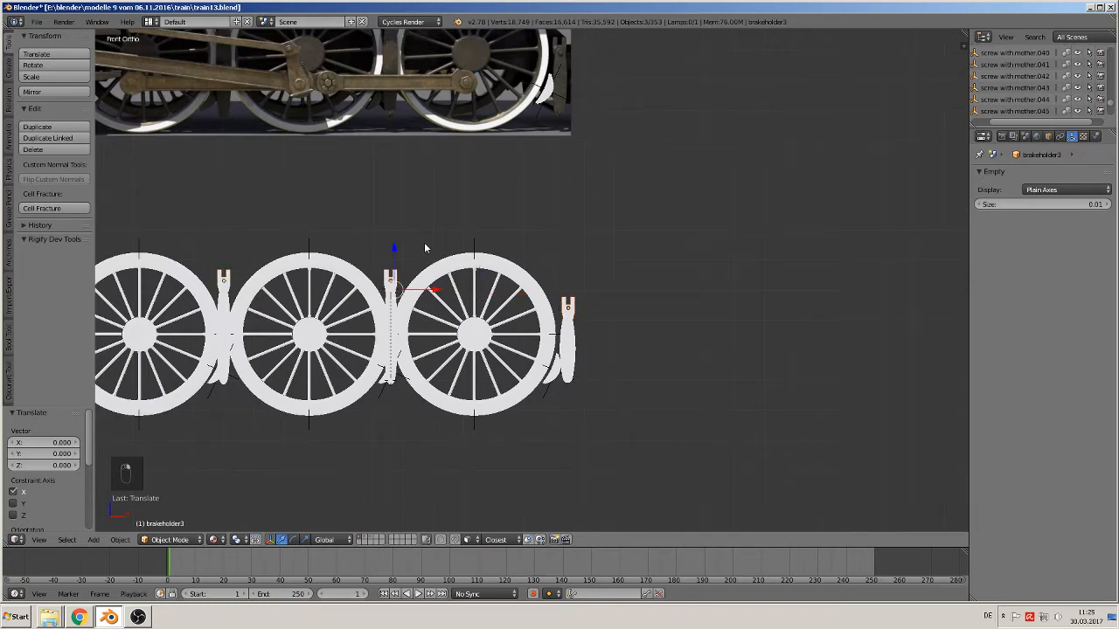
key("KP_7")
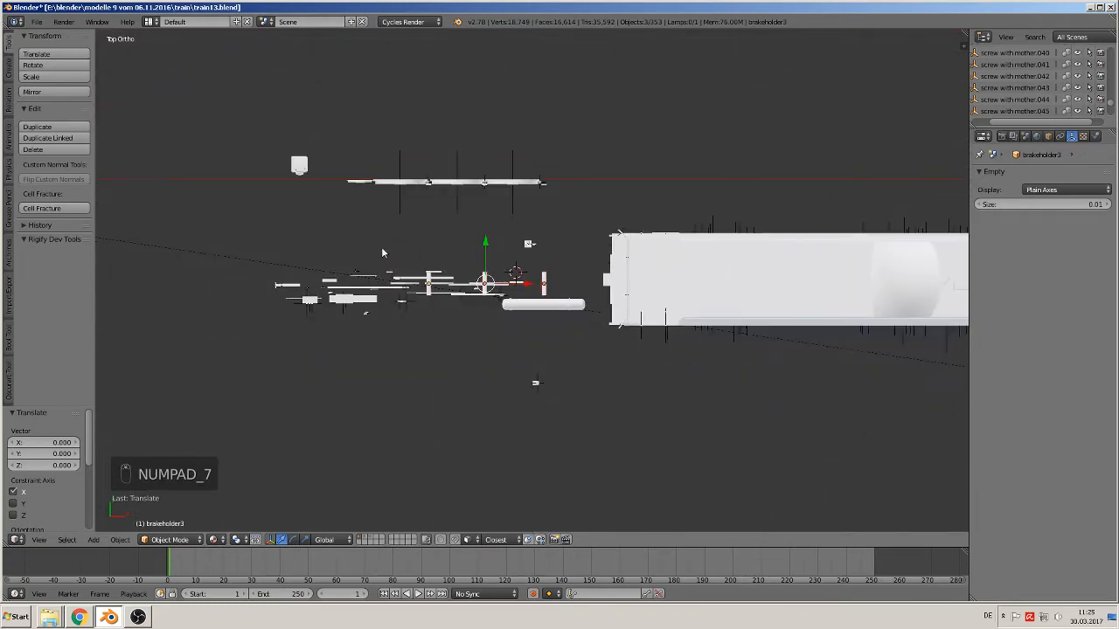
left_click_drag(487, 244, 474, 142)
middle_click_drag(473, 254, 593, 396, "shift")
scroll(464, 360, "up", 8)
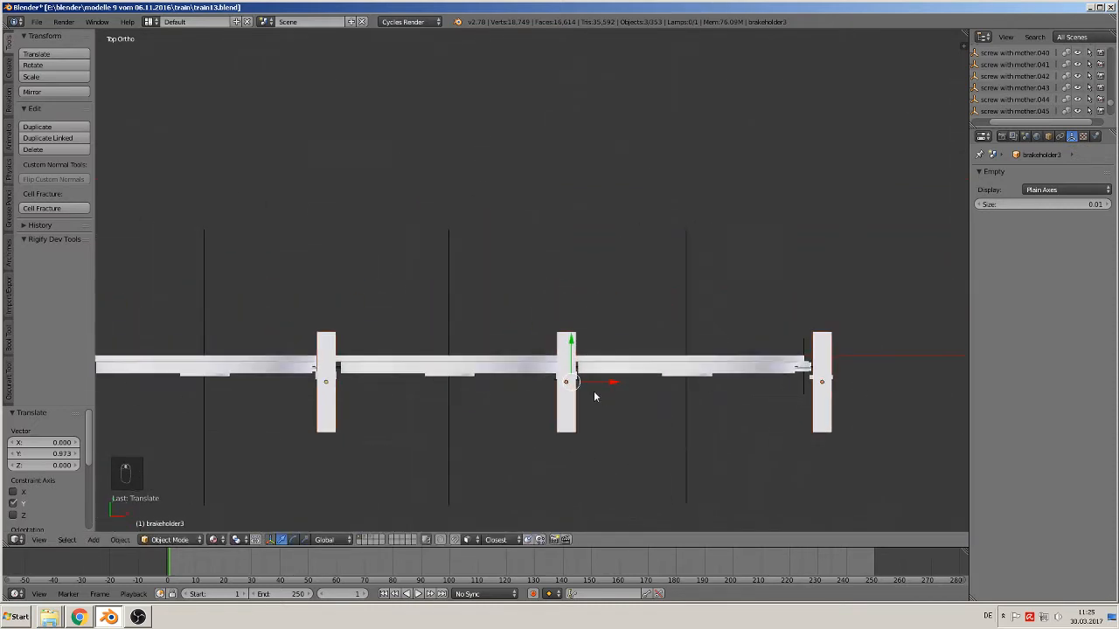
Align the three brake holders in depth with the oval parts by moving them 0.162 and -0.024 along Y.
left_click_drag(570, 349, 577, 291)
middle_click_drag(586, 338, 466, 300)
scroll(466, 300, "up", 5)
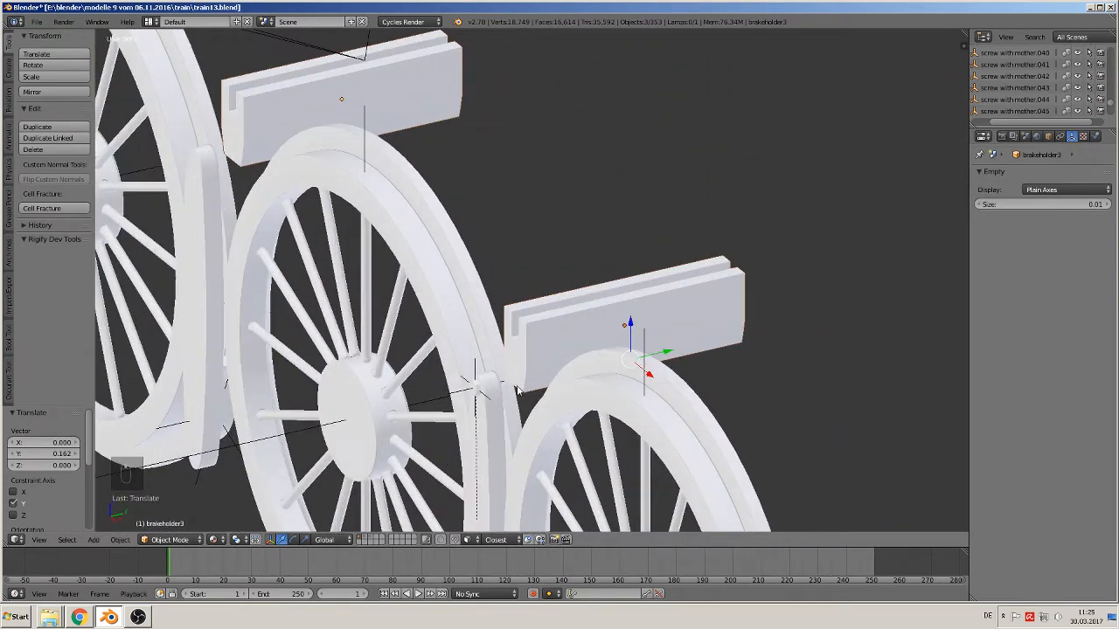
left_click_drag(666, 348, 651, 363)
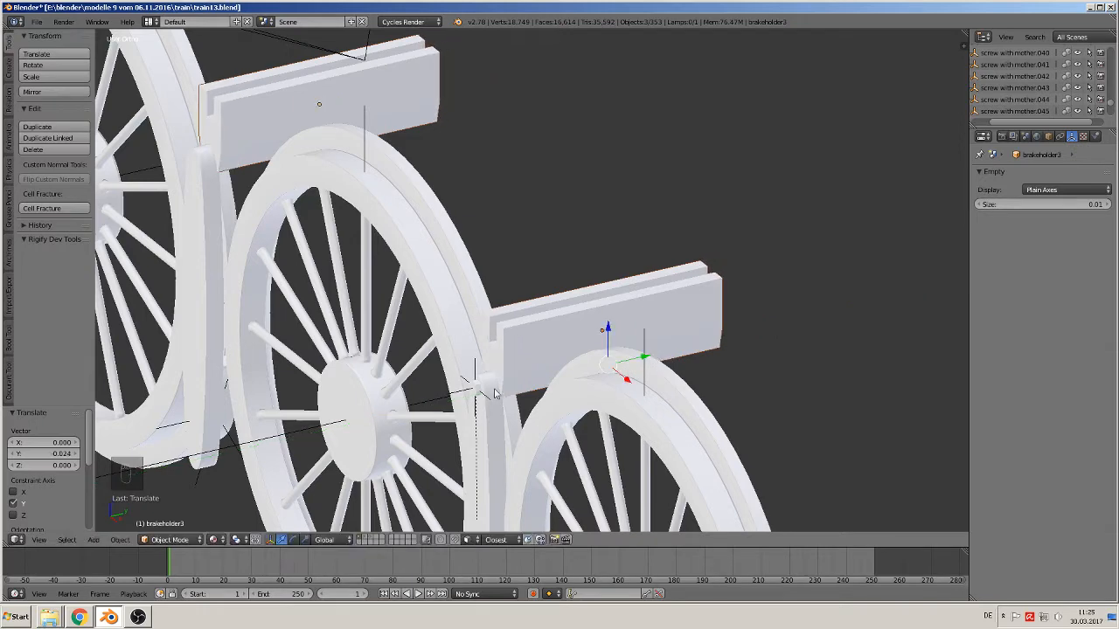
middle_click_drag(463, 398, 435, 376)
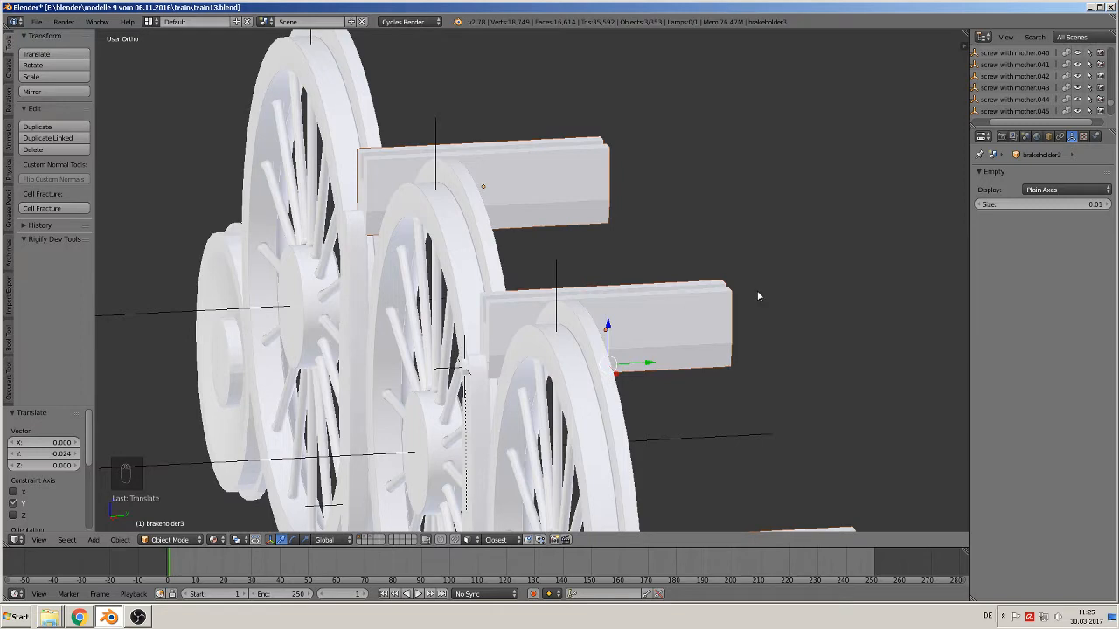
Return to the front view, deselect everything and save the file.
key("KP_1")
scroll(544, 350, "down", 5)
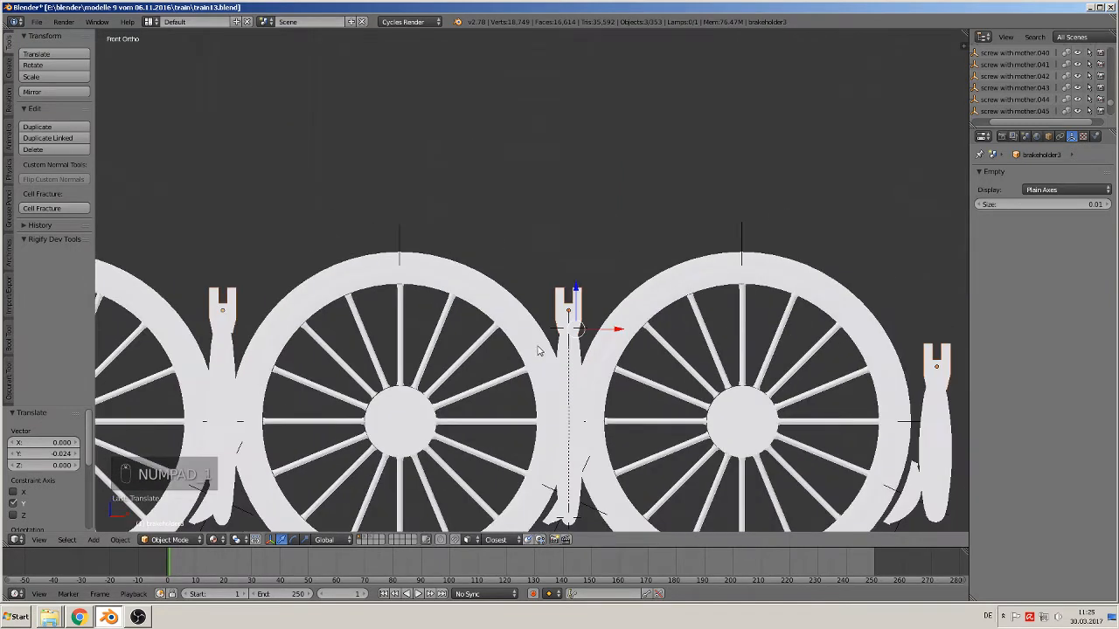
key("a")
key("a")
scroll(530, 354, "down", 4)
middle_click_drag(482, 251, 514, 430, "shift")
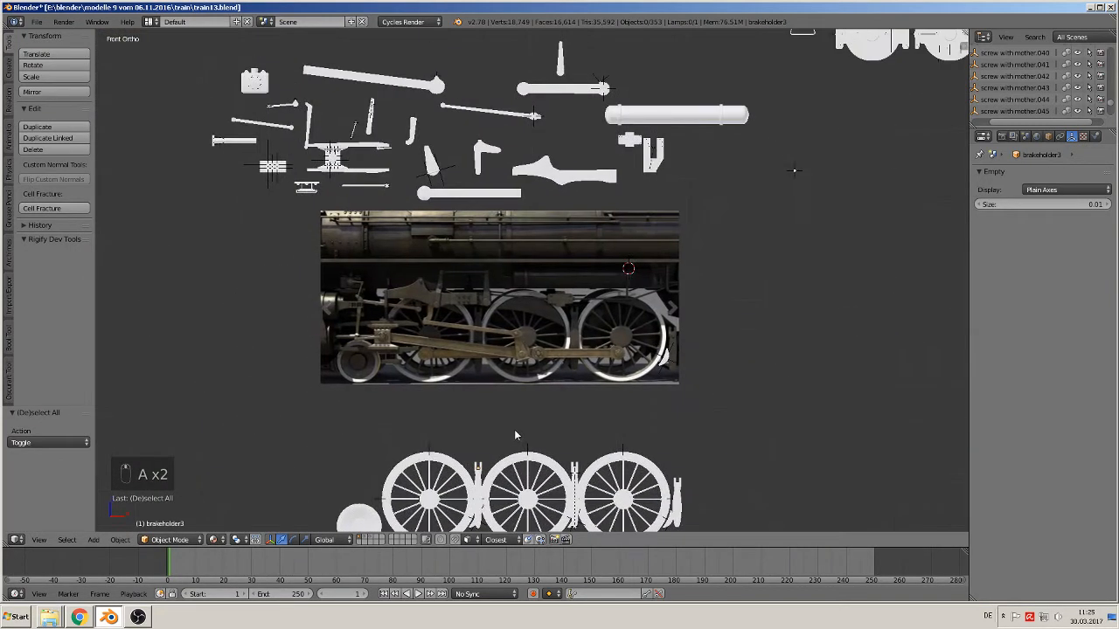
left_click(37, 21)
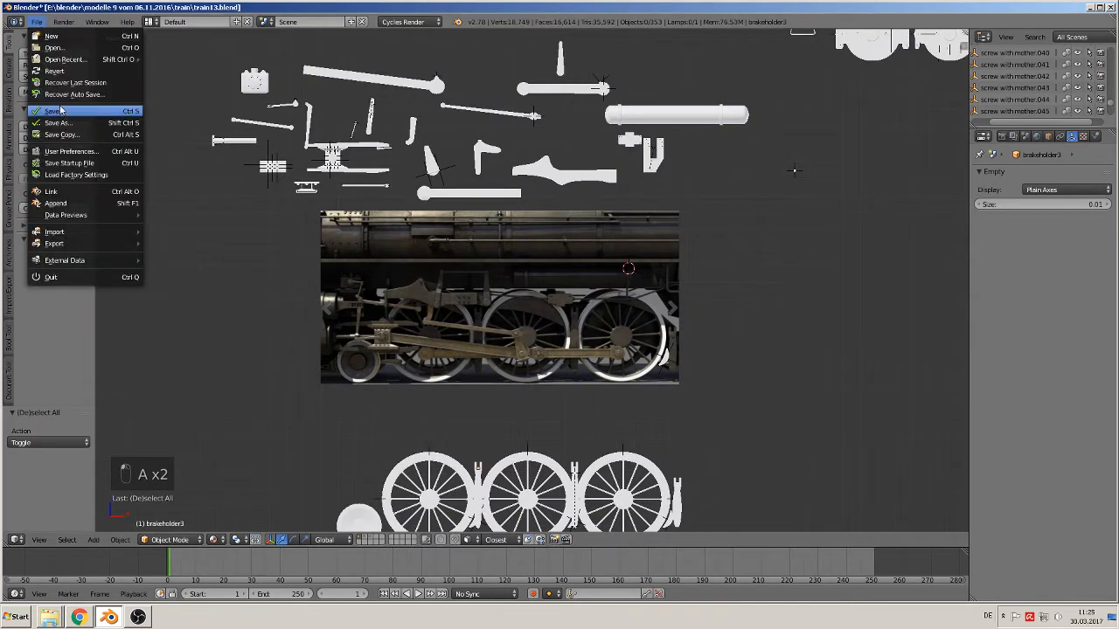
left_click(87, 111)
Move the long cylindrical tank down and -0.539 along X so it covers its counterpart in the reference photo.
scroll(502, 297, "up", 5)
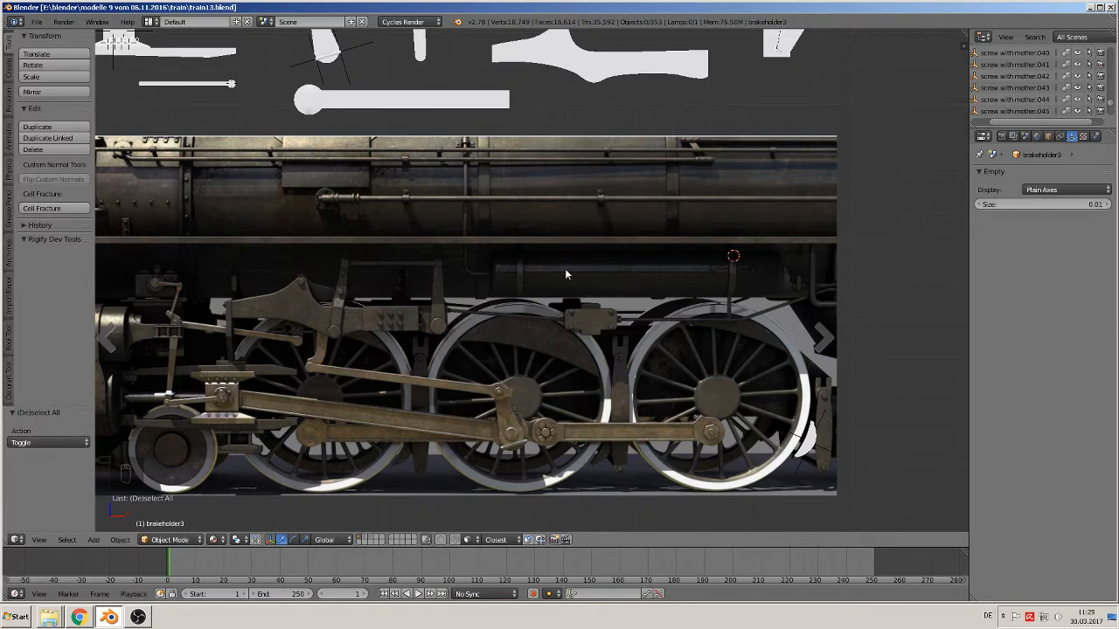
scroll(642, 278, "down", 5)
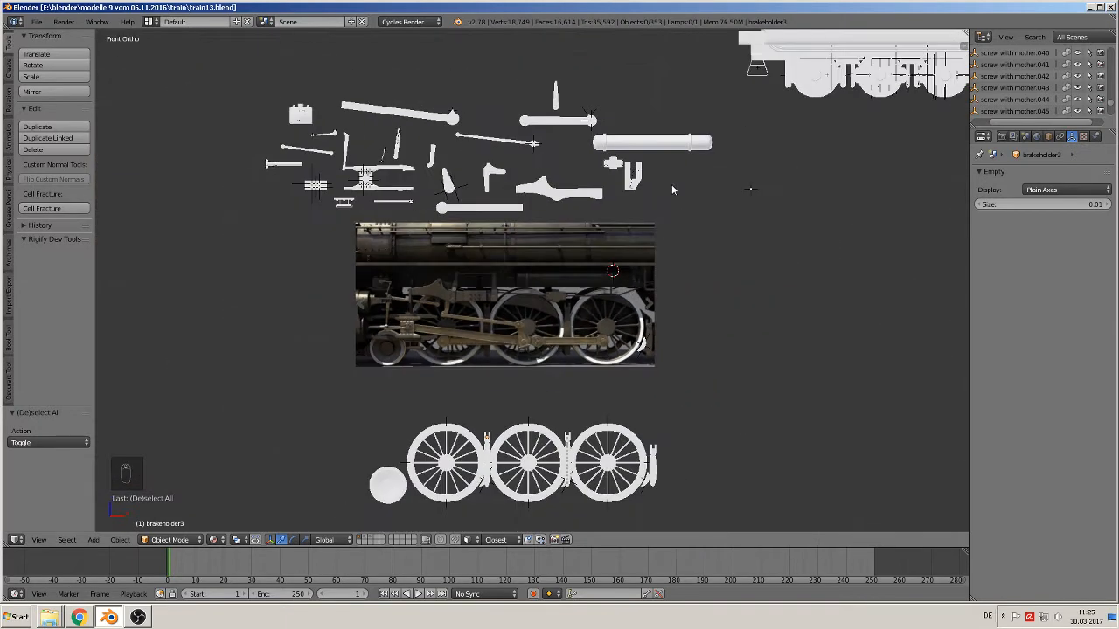
right_click(669, 144)
left_click_drag(690, 107, 688, 242)
left_click_drag(714, 278, 642, 278)
scroll(666, 343, "up", 2)
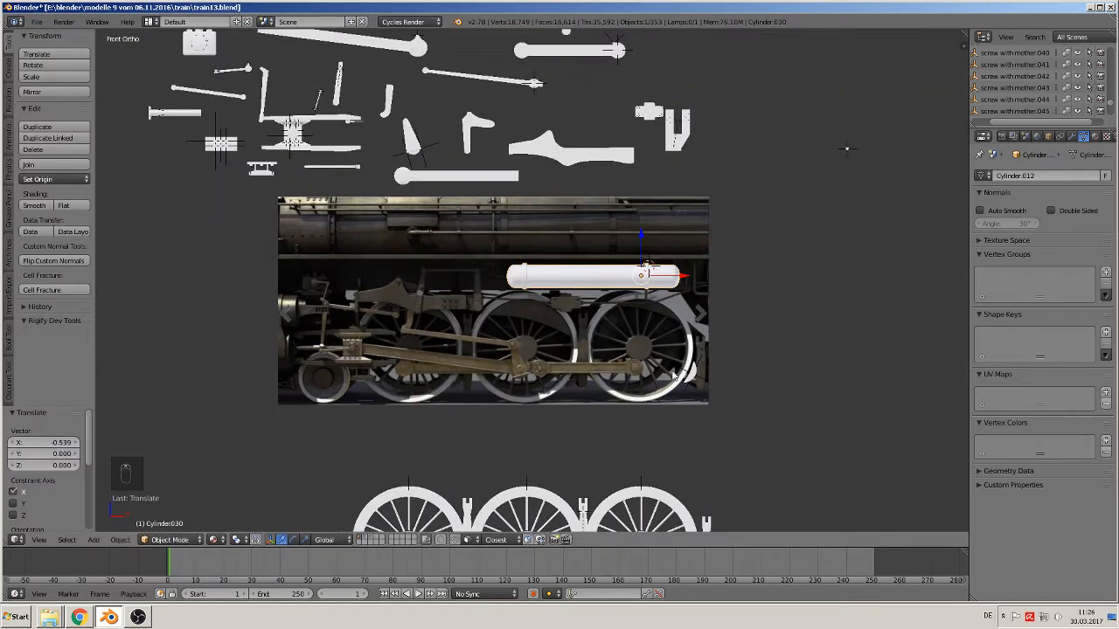
Lower the cylindrical tank 0.933 along Z to sit just above the middle and rear large wheels.
middle_click_drag(706, 452, 591, 361, "shift")
left_click_drag(522, 157, 518, 347)
scroll(408, 182, "up", 2)
scroll(367, 173, "up", 1)
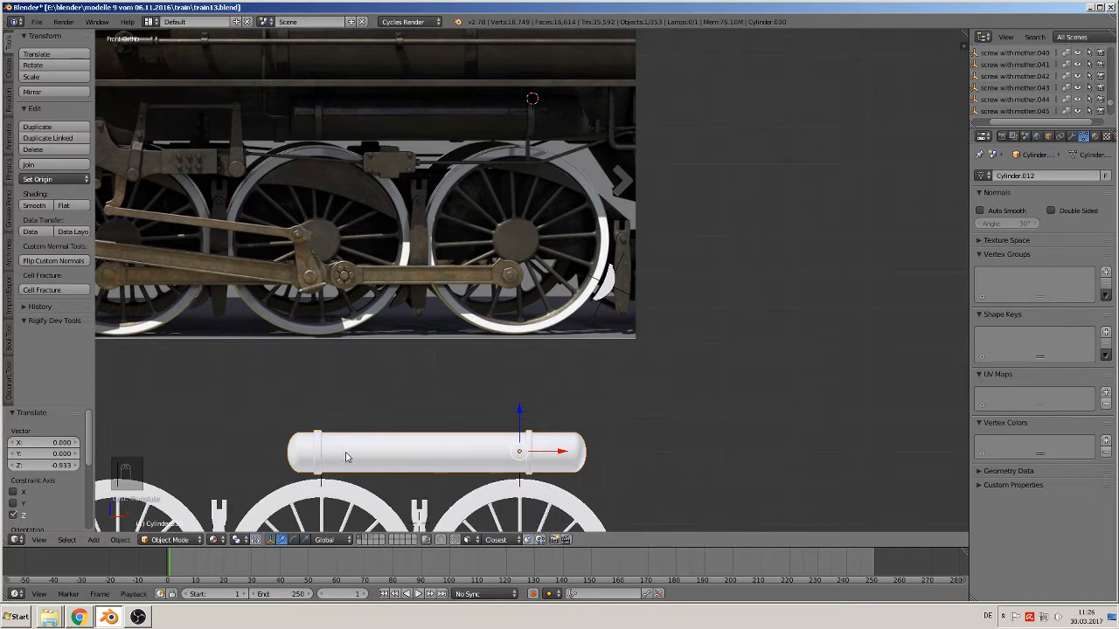
In top view, move the tank 1.247 and then -0.006 along Y to line it up with the large wheels.
key("KP_7")
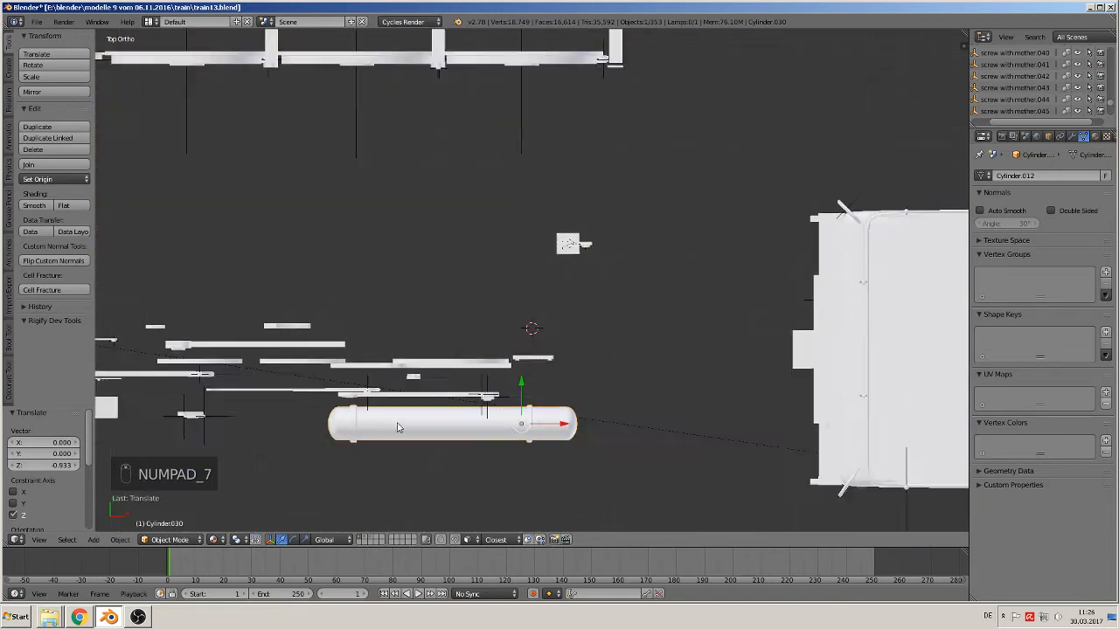
scroll(465, 396, "down", 4)
left_click_drag(528, 308, 548, 130)
middle_click_drag(539, 139, 474, 273, "shift")
scroll(365, 366, "up", 4)
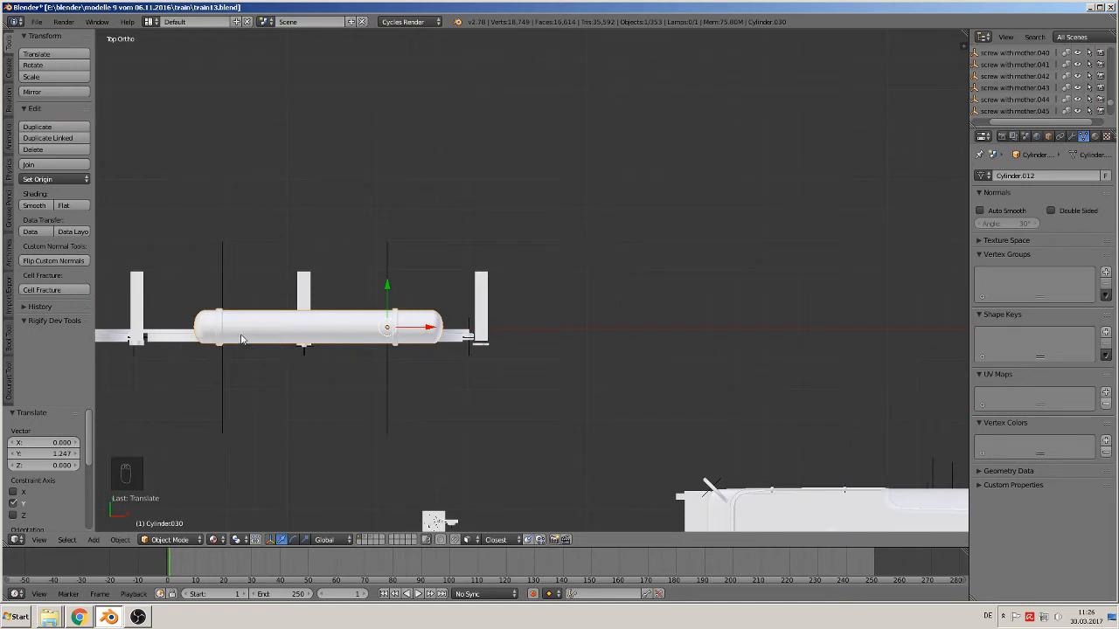
left_click_drag(388, 287, 383, 285)
middle_click_drag(341, 409, 437, 88)
In front view, move the small cross-shaped block -0.246 along X and -1.567 along Z to just above the tank.
key("KP_1")
middle_click_drag(392, 173, 505, 399, "shift")
scroll(528, 181, "up", 4)
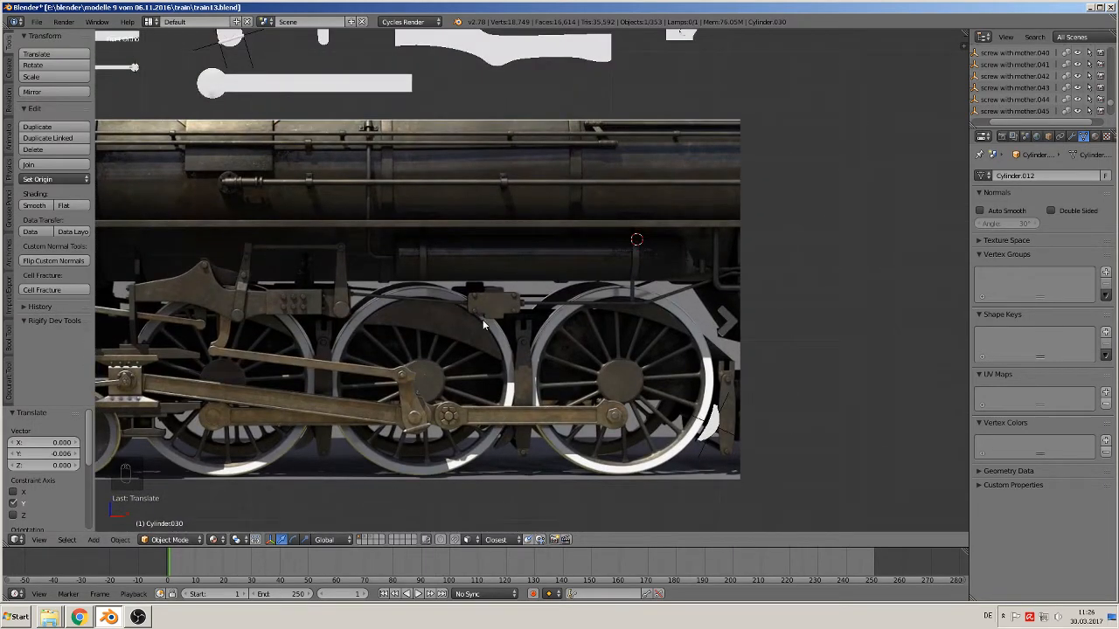
scroll(498, 301, "down", 3)
middle_click_drag(484, 258, 526, 296, "shift")
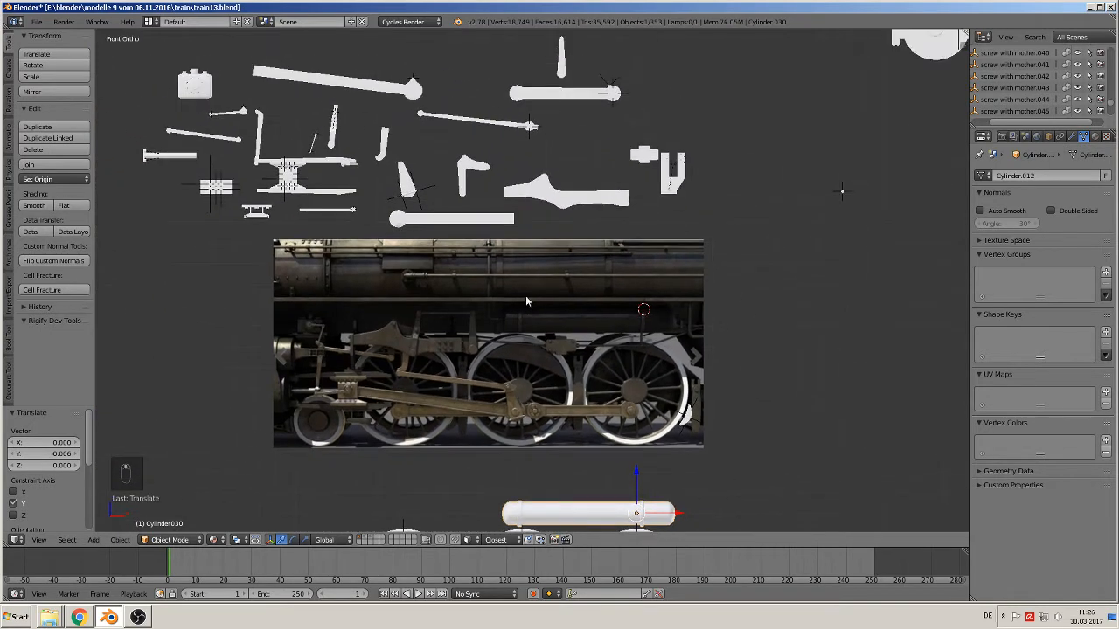
right_click(654, 154)
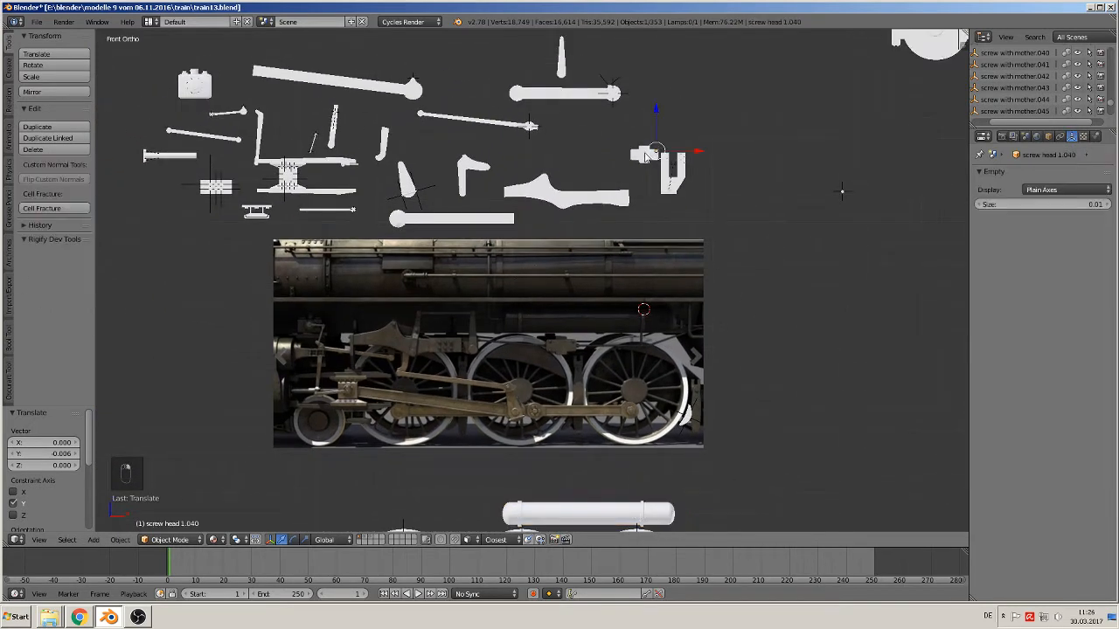
right_click(645, 155)
key("g")
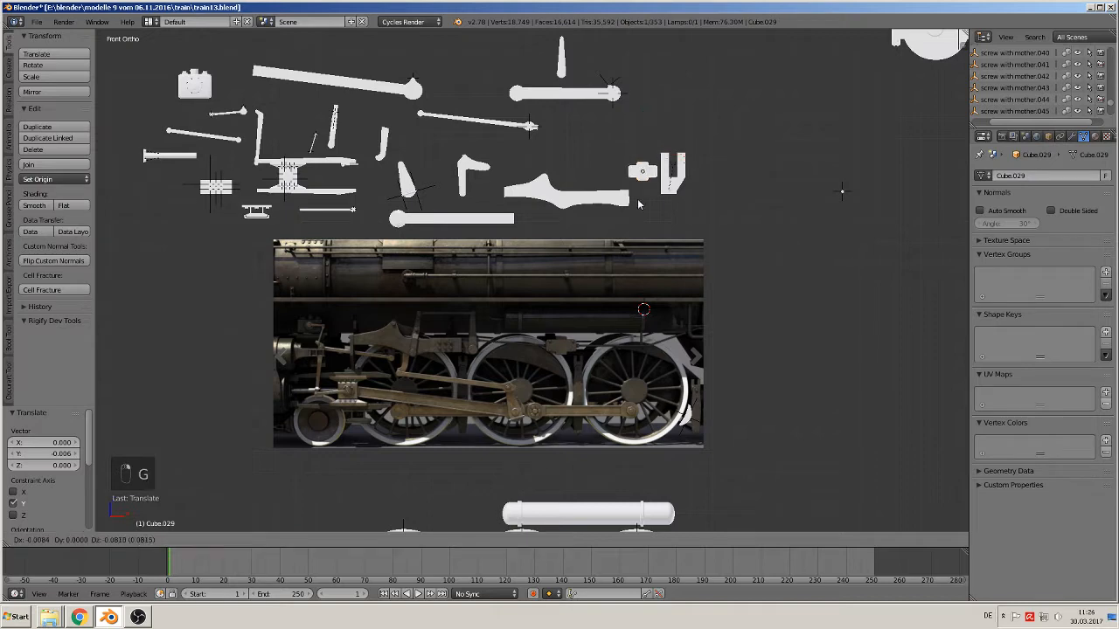
left_click(595, 501)
scroll(685, 260, "down", 5, "shift")
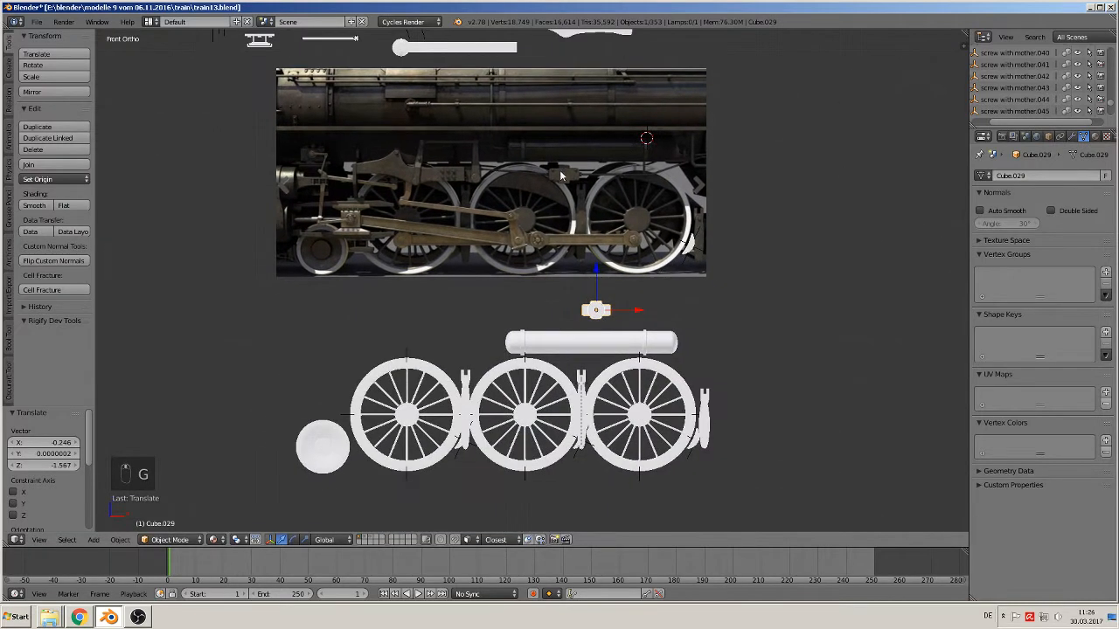
Move the cross-shaped block -0.148 along X and -0.257 along Z, between the tank and the middle large wheel.
key("f")
key("g")
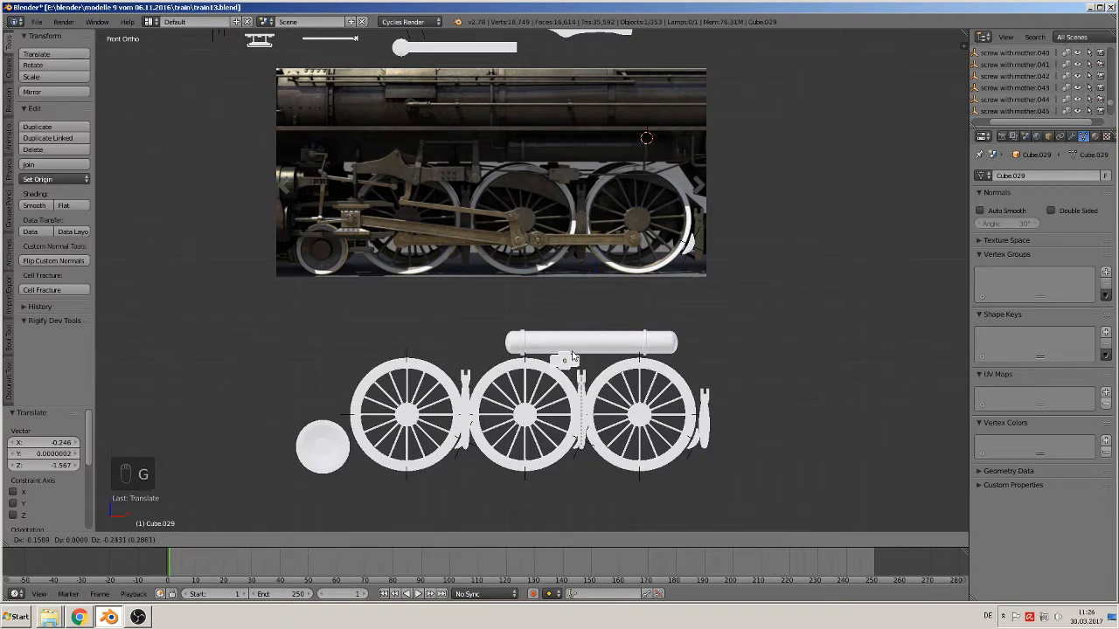
left_click(574, 359)
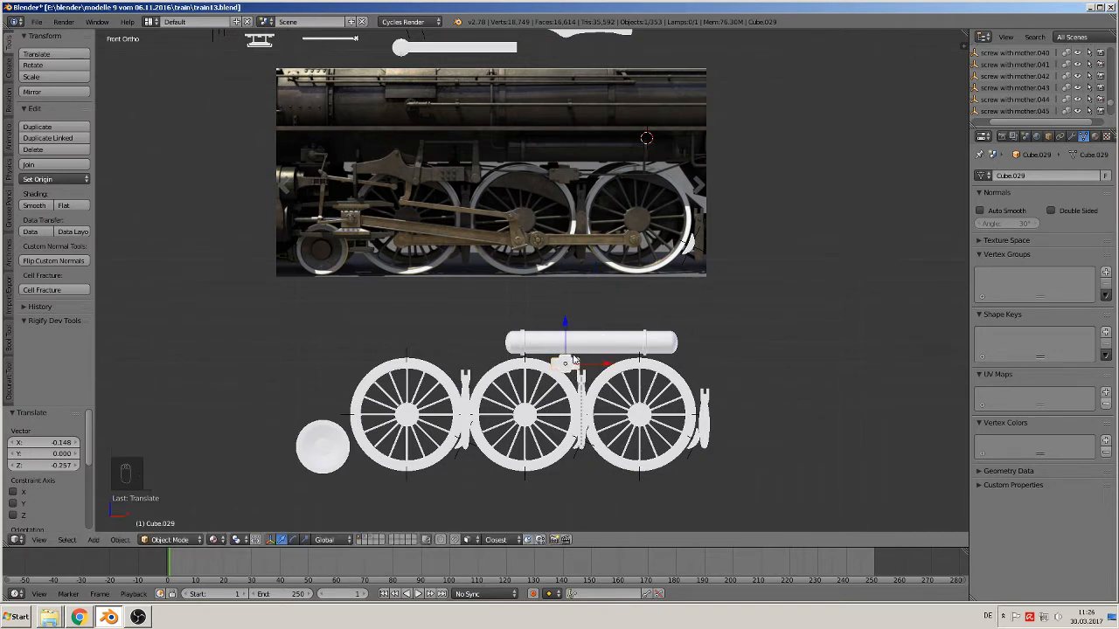
Examine the cross-shaped block's position relative to the tank, the wheels and the reference photo, from the front and at an angle.
scroll(575, 359, "up", 3)
middle_click_drag(574, 330, 506, 250, "shift")
scroll(515, 276, "up", 2)
scroll(548, 337, "up", 1)
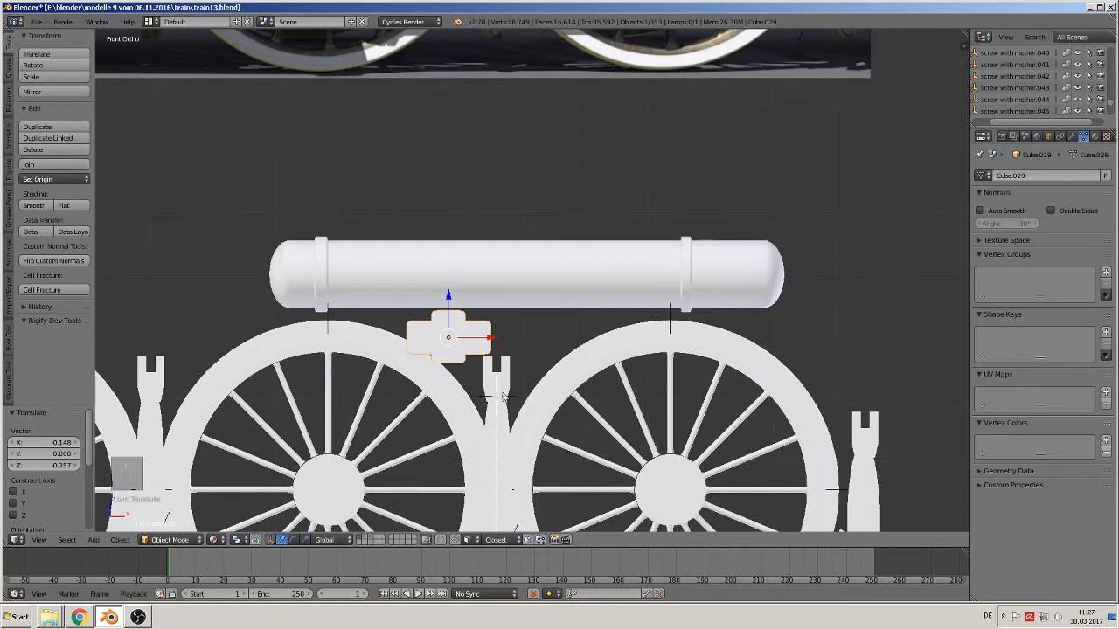
scroll(505, 395, "down", 5)
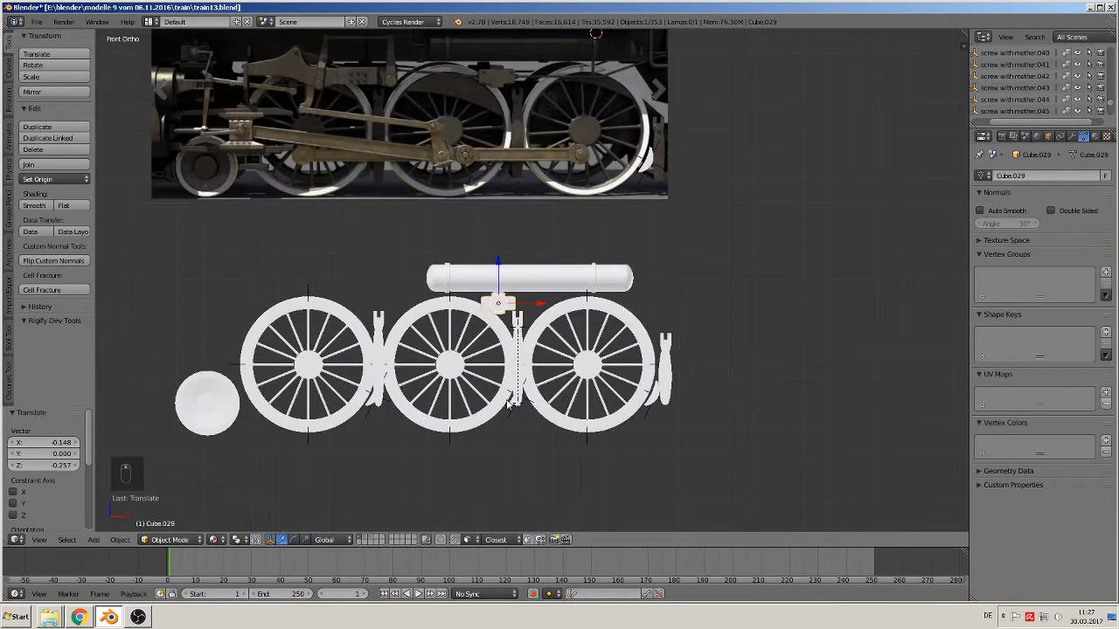
scroll(505, 400, "up", 4)
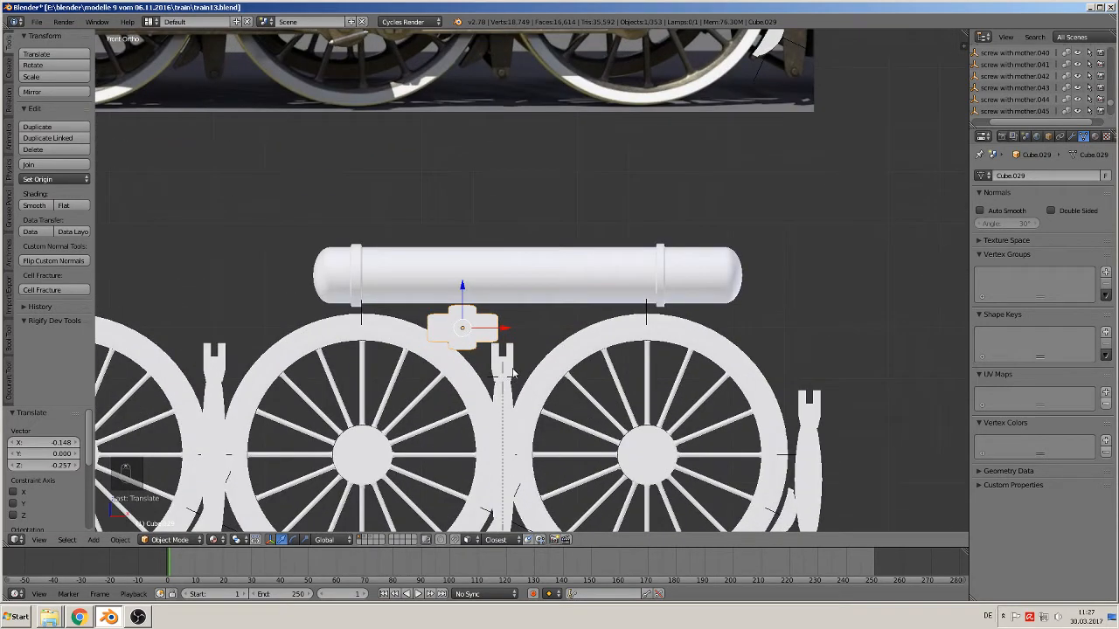
middle_click_drag(464, 324, 461, 331)
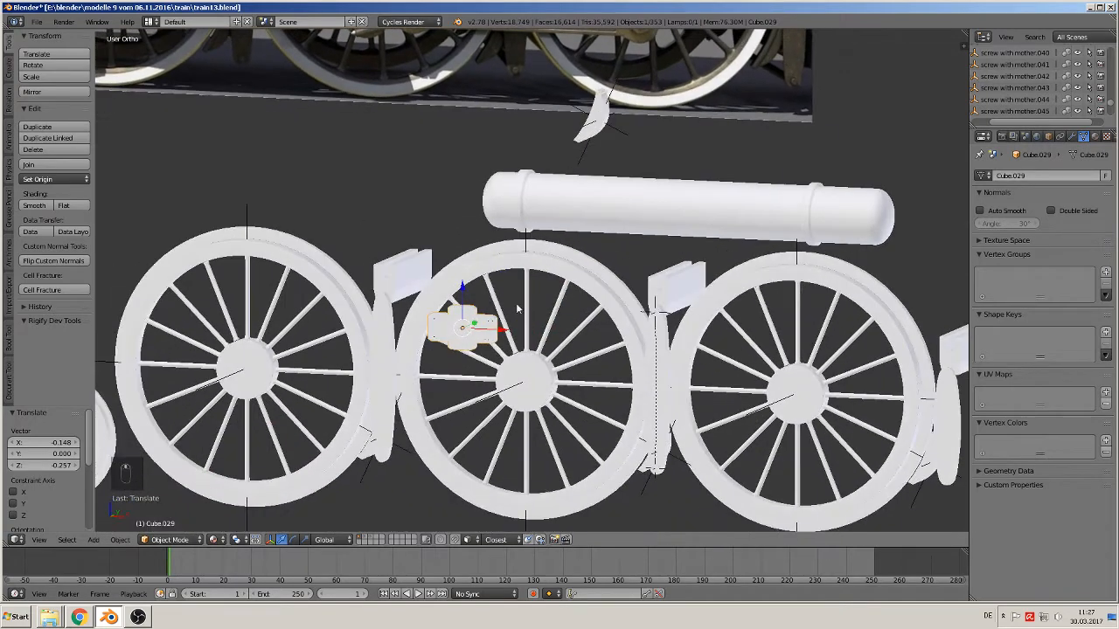
In top view, move the cross-shaped block 0.964 along Y to bring it in line with the large wheels.
key("KP_7")
scroll(490, 297, "down", 3)
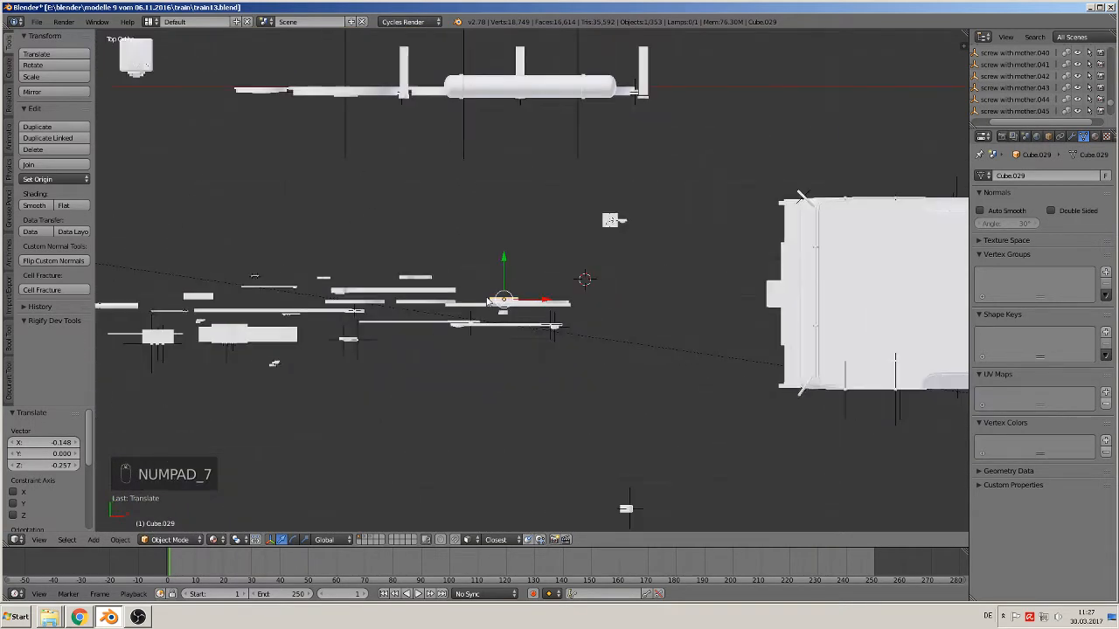
key("KP_1")
scroll(515, 331, "up", 2)
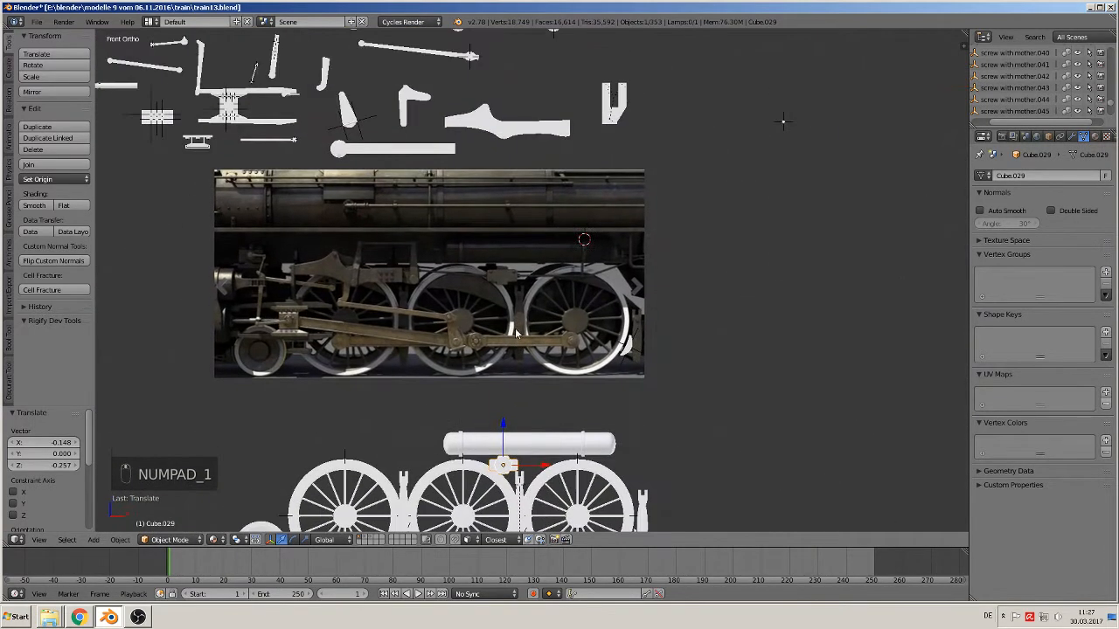
scroll(515, 328, "up", 2)
scroll(544, 301, "down", 2)
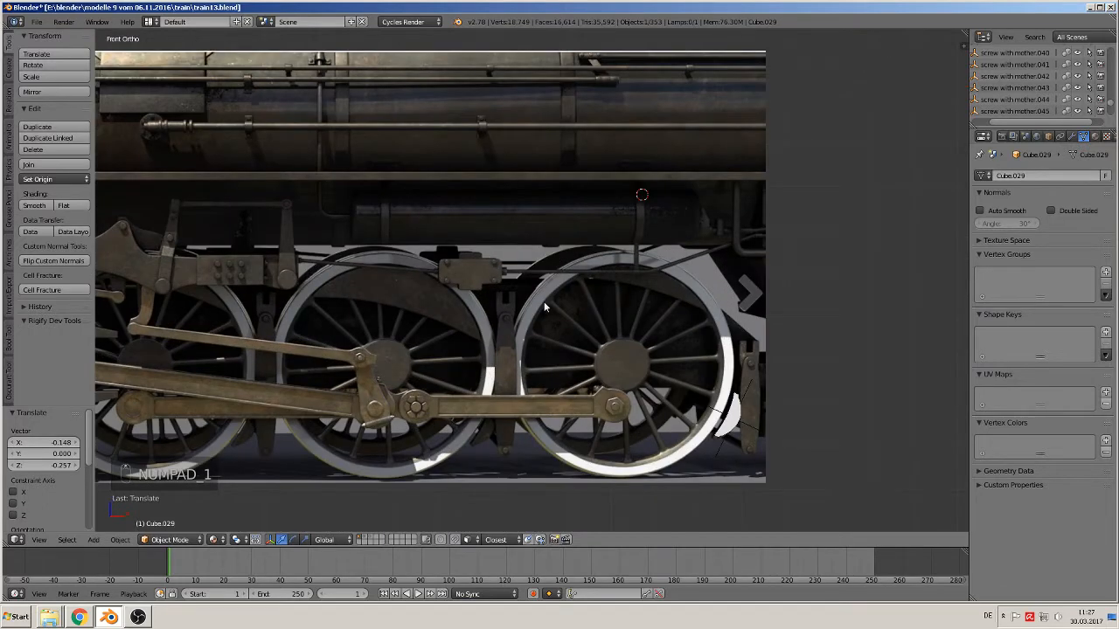
key("KP_7")
scroll(575, 326, "down", 1)
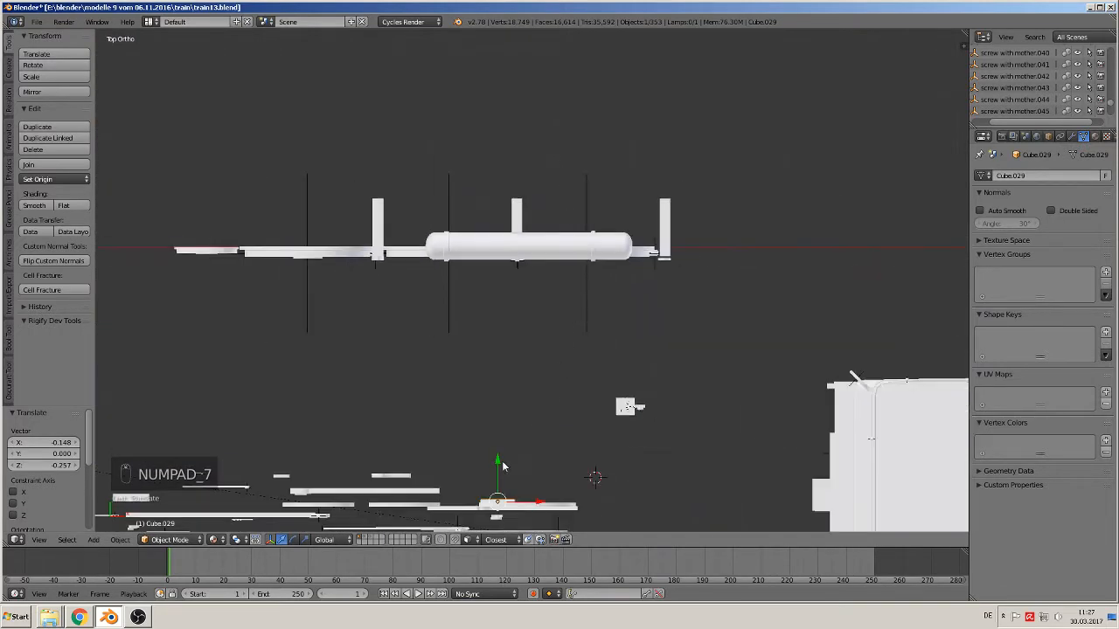
key("g")
key("y")
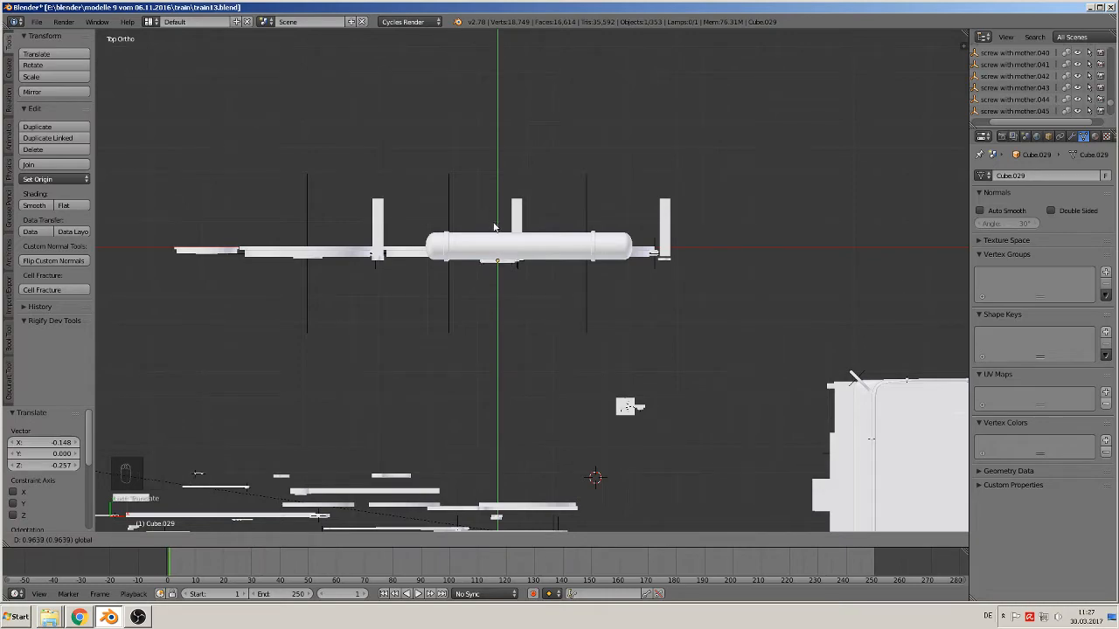
left_click(496, 226)
Move the cross-shaped block another 0.024 along Y, closer to the wheels beneath the tank.
middle_click_drag(506, 277, 492, 193)
scroll(492, 193, "up", 5)
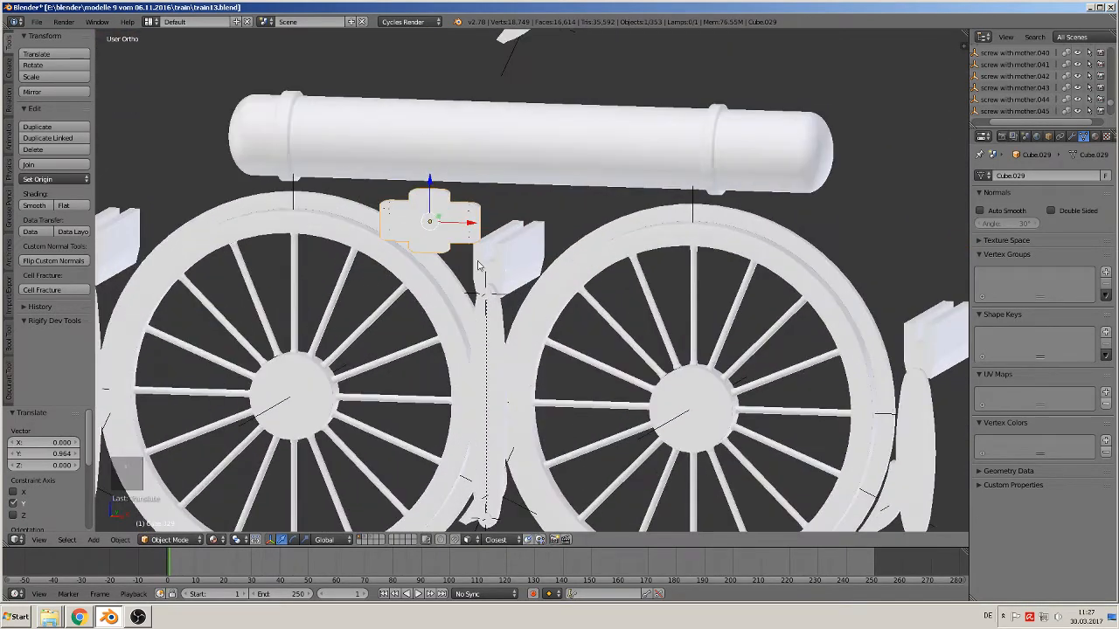
middle_click_drag(517, 264, 391, 268)
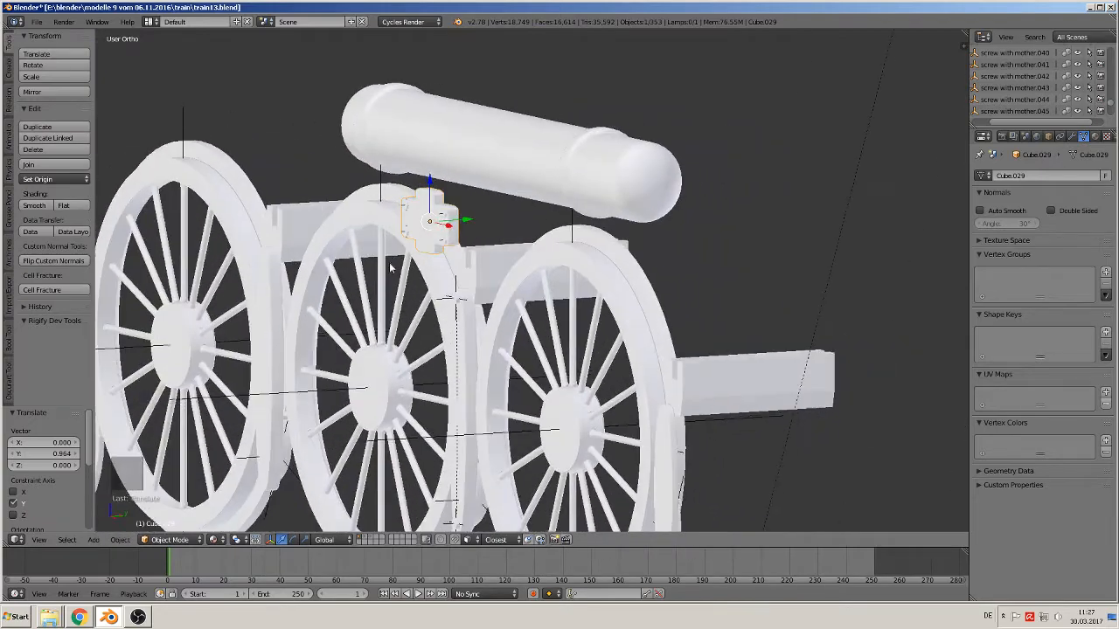
key("g")
key("y")
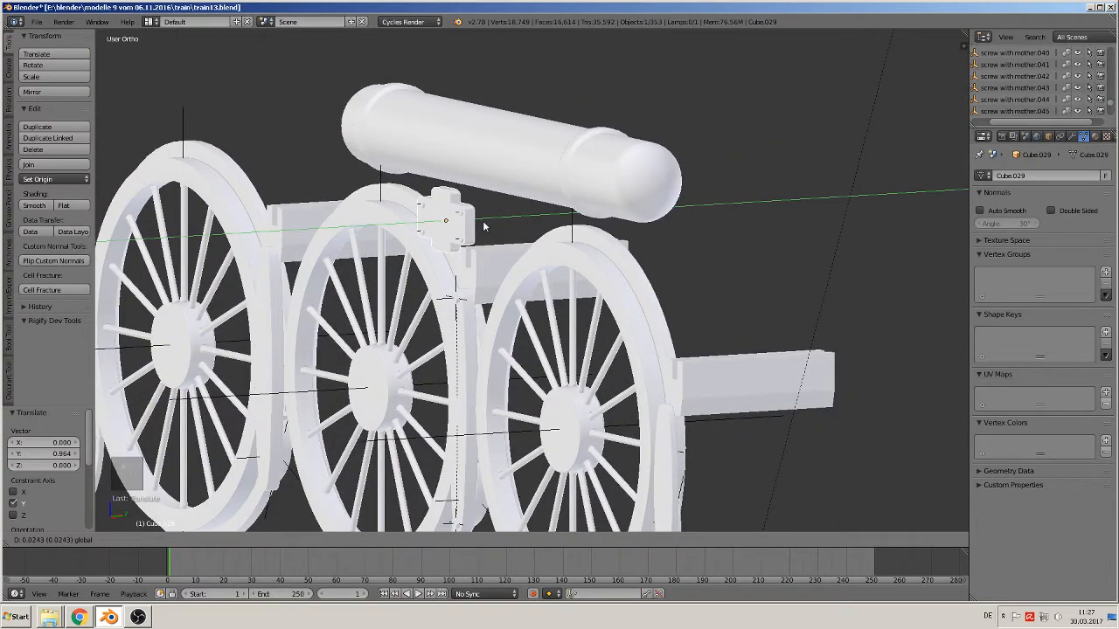
left_click(484, 226)
Examine the rod joining the middle and rear large wheels in the reference photo and find its matching loose part.
middle_click_drag(484, 225, 577, 212)
key("KP_1")
scroll(494, 229, "down", 7)
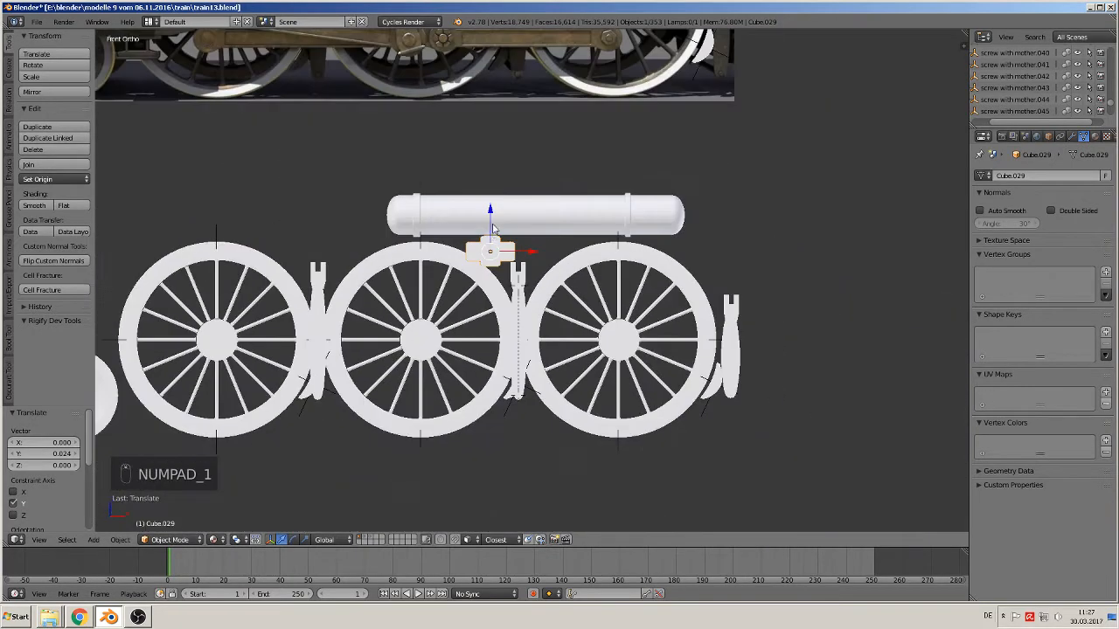
middle_click_drag(463, 161, 433, 435, "shift")
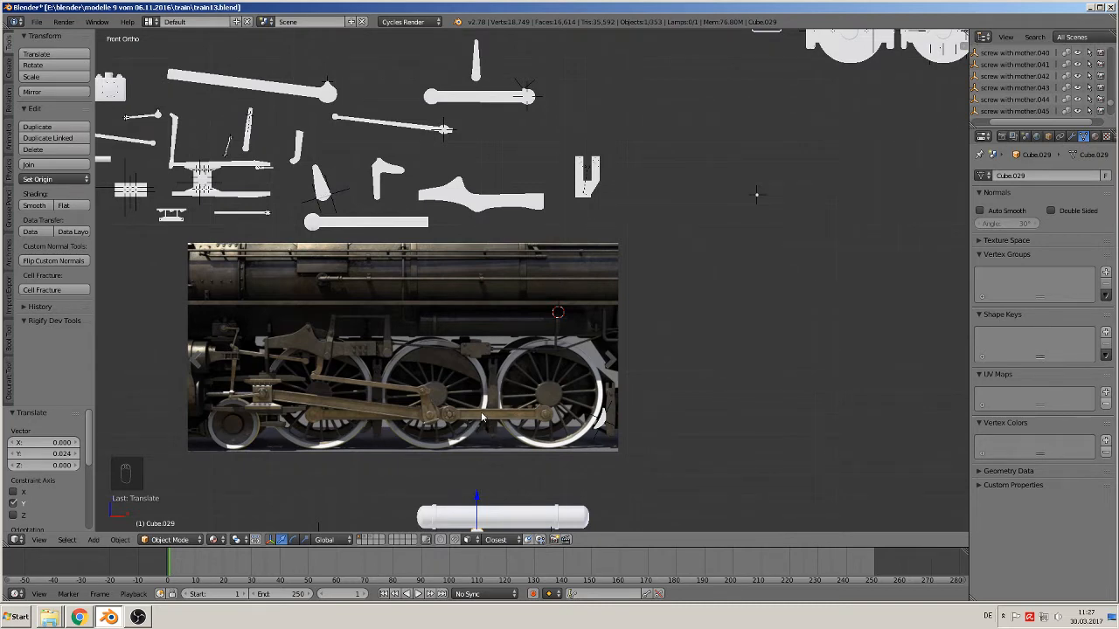
middle_click_drag(499, 403, 541, 311, "shift")
scroll(532, 325, "up", 6)
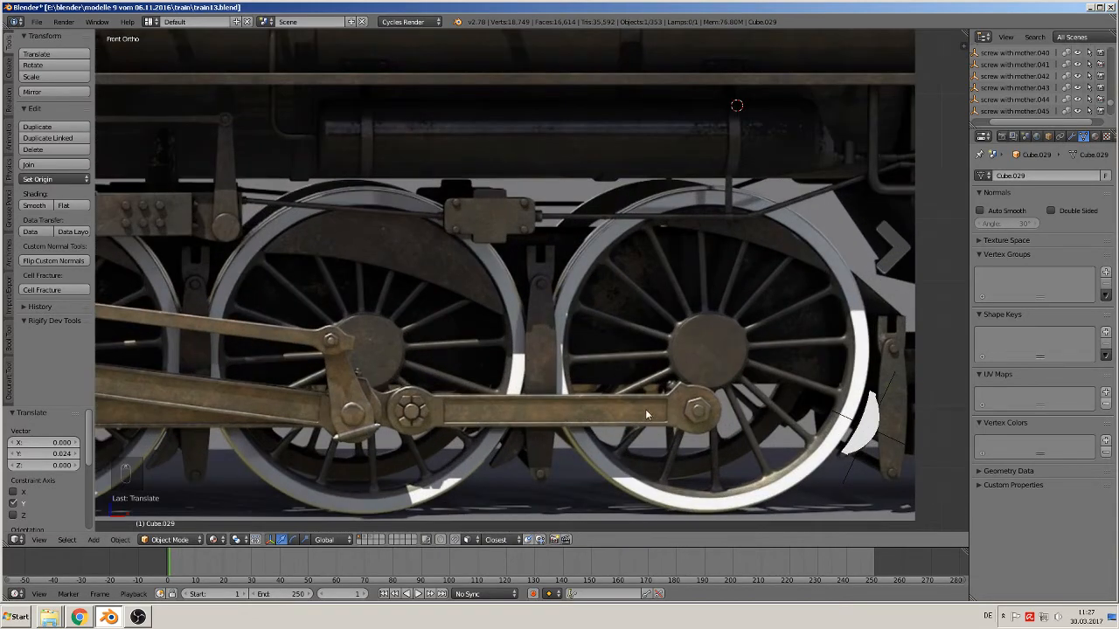
scroll(587, 397, "down", 4)
middle_click_drag(428, 296, 698, 481, "shift")
middle_click_drag(586, 379, 517, 462, "shift")
Inspect the short coupling rod and its end bolts, checking for modifiers and whether the bolts move with the rod.
right_click(710, 157)
middle_click_drag(724, 175, 686, 225)
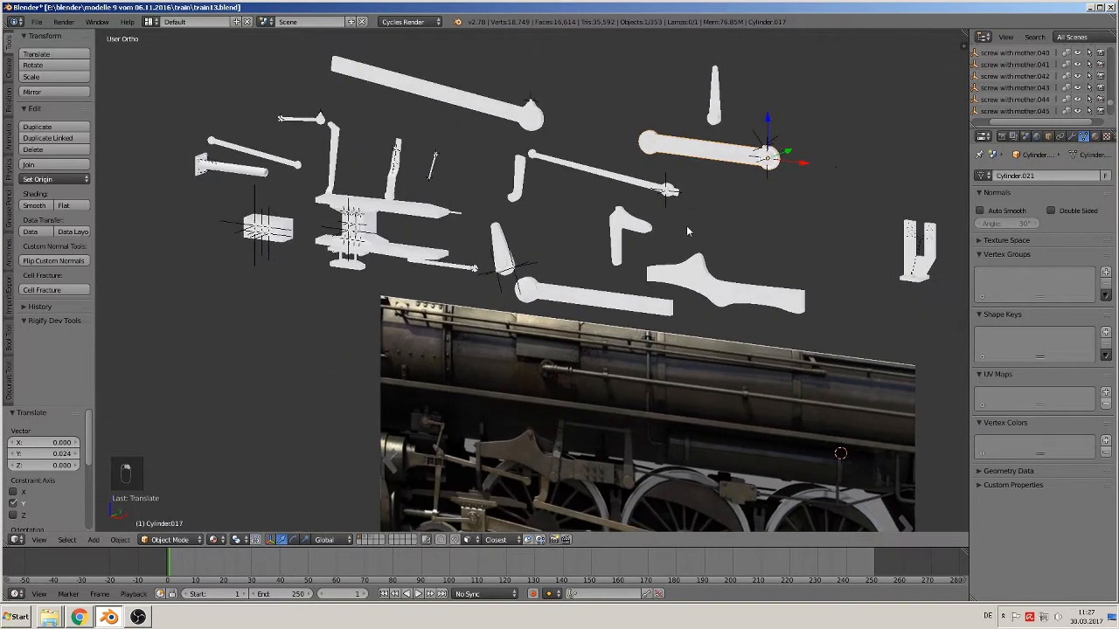
scroll(629, 336, "up", 4)
scroll(635, 368, "up", 3)
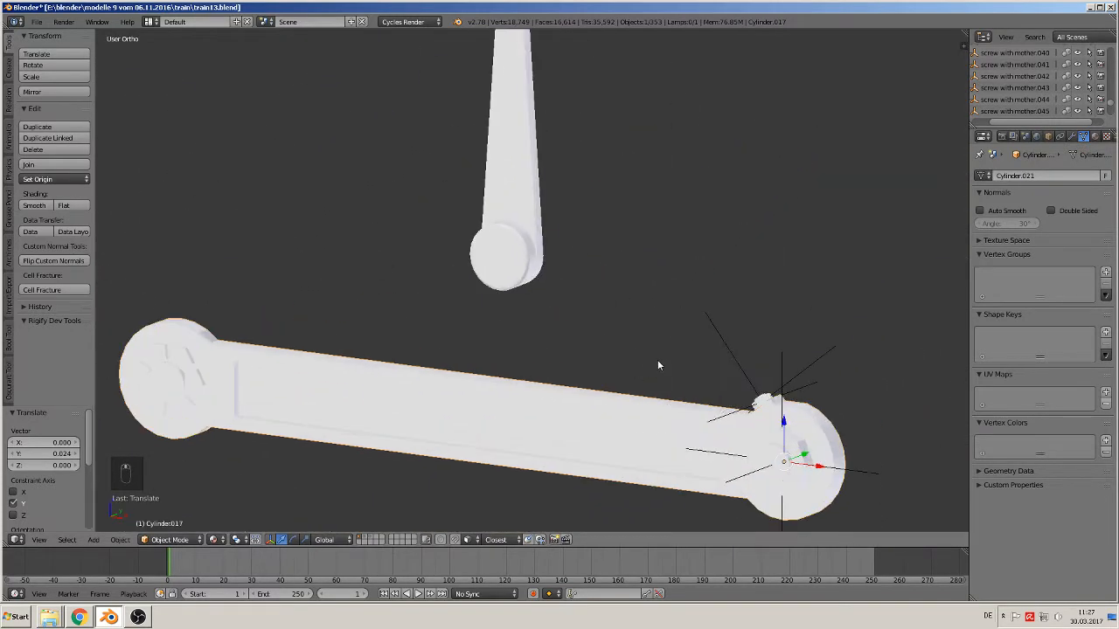
middle_click_drag(657, 359, 746, 271, "shift")
right_click(300, 286)
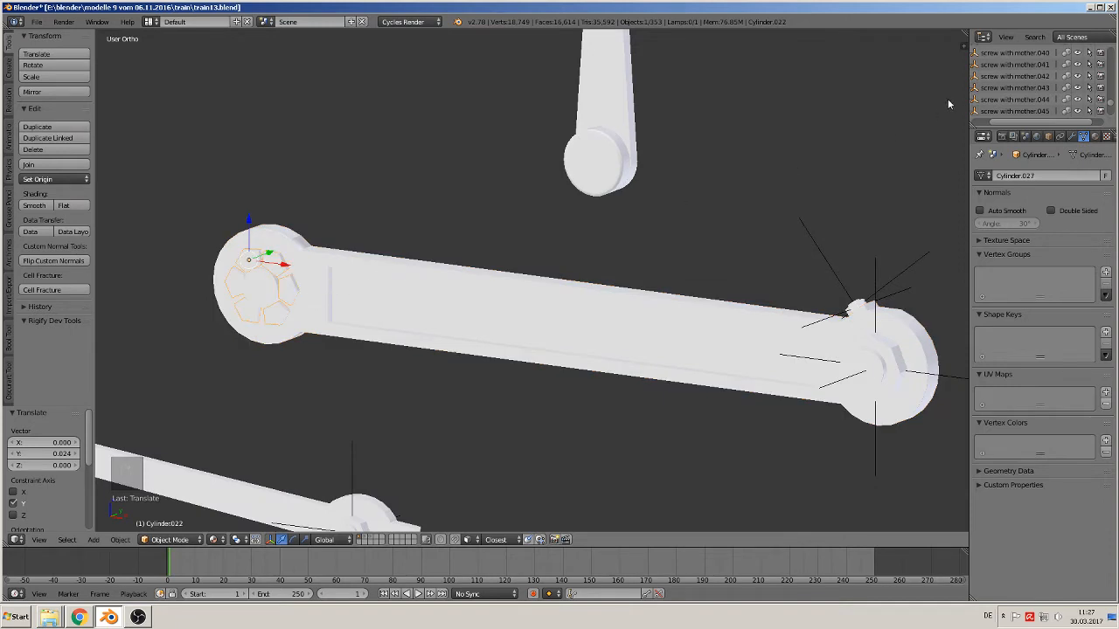
left_click(1071, 137)
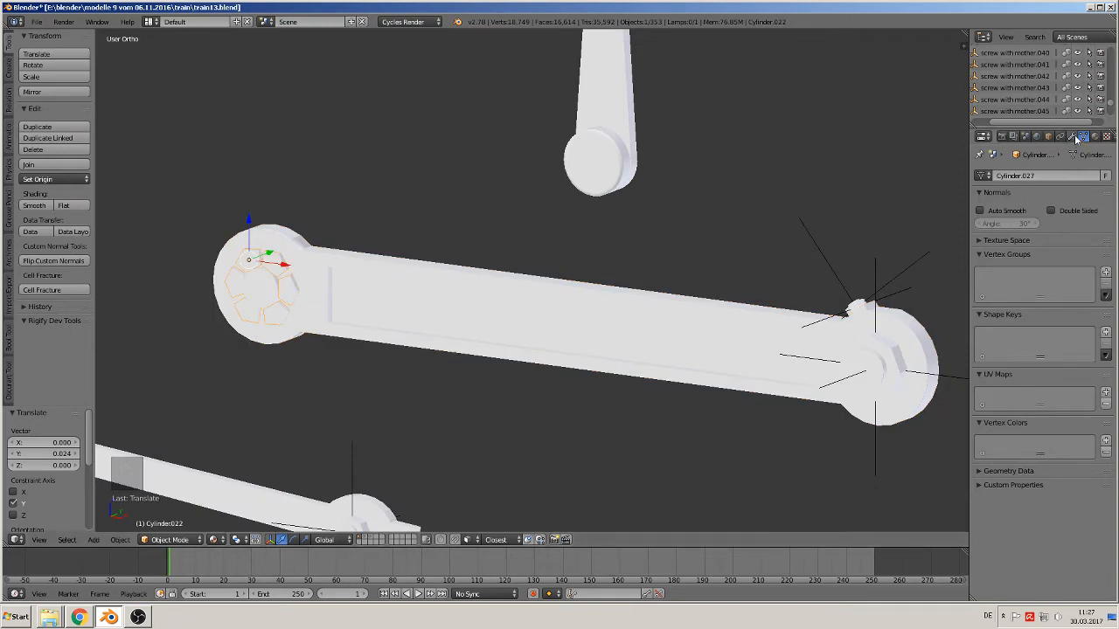
right_click(343, 266)
key("g")
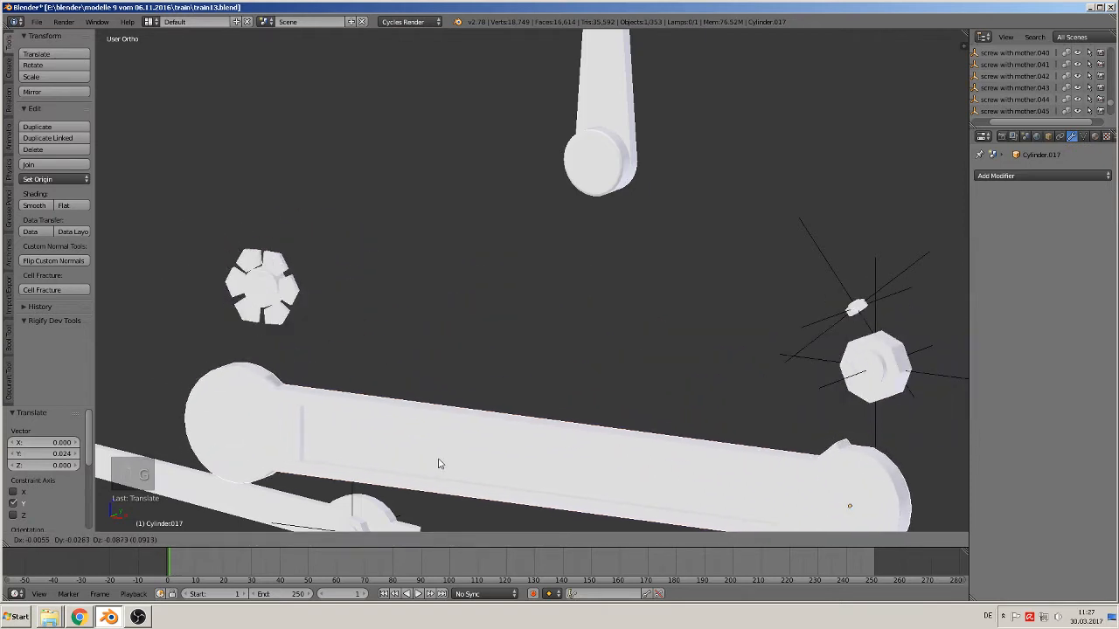
right_click(438, 464)
Join the ring of nut segments and its centre disc to the short coupling rod and test moving it.
right_click(286, 290)
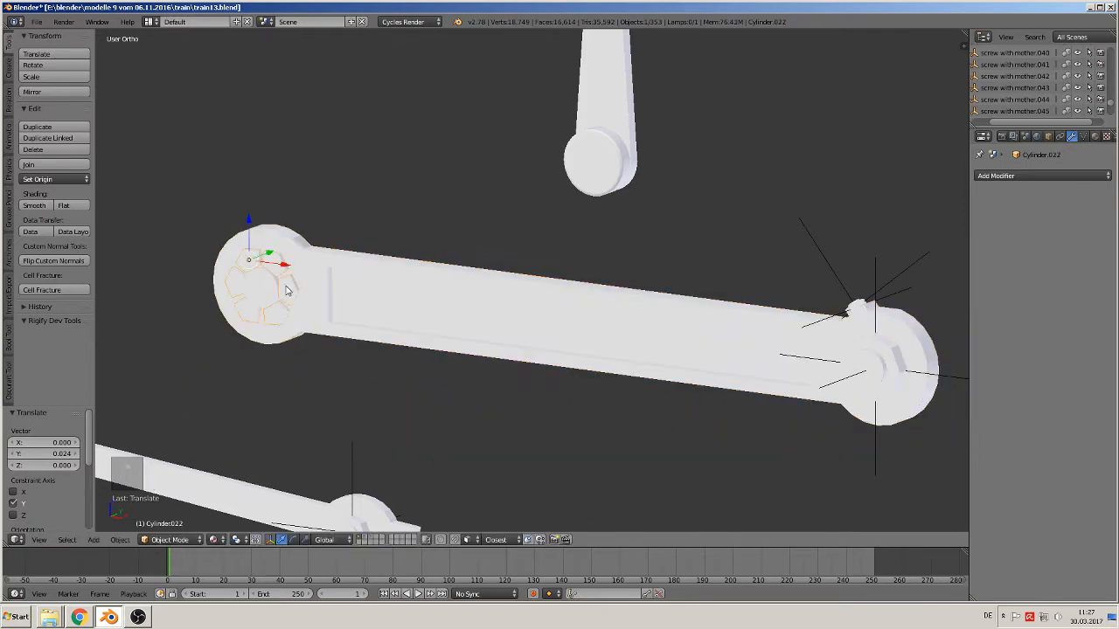
right_click(261, 296, "shift")
right_click(360, 287, "shift")
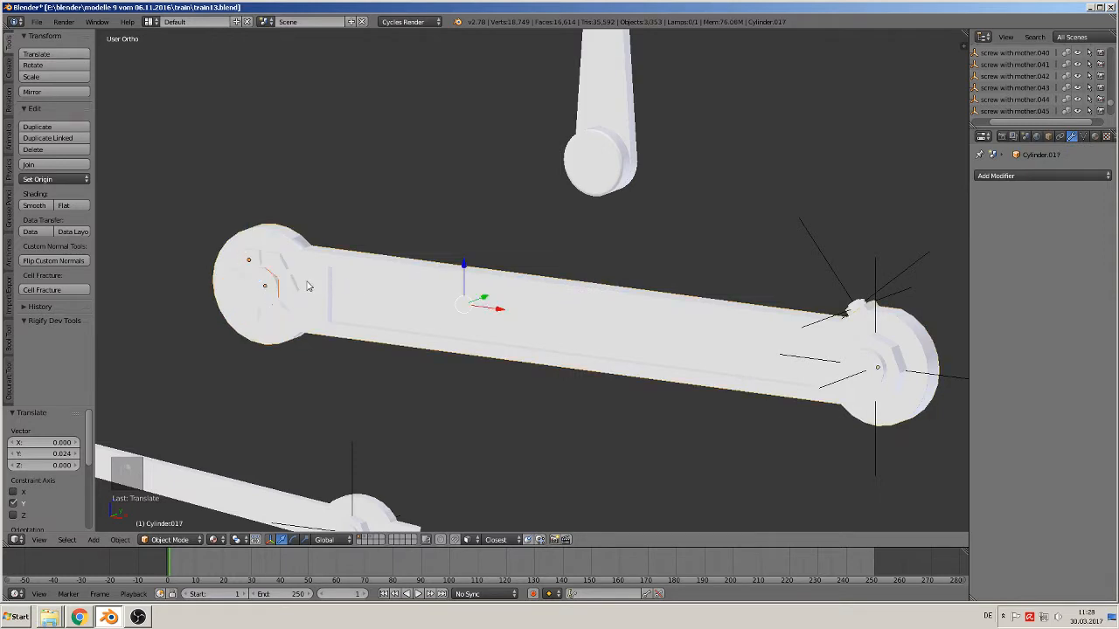
left_click(49, 166)
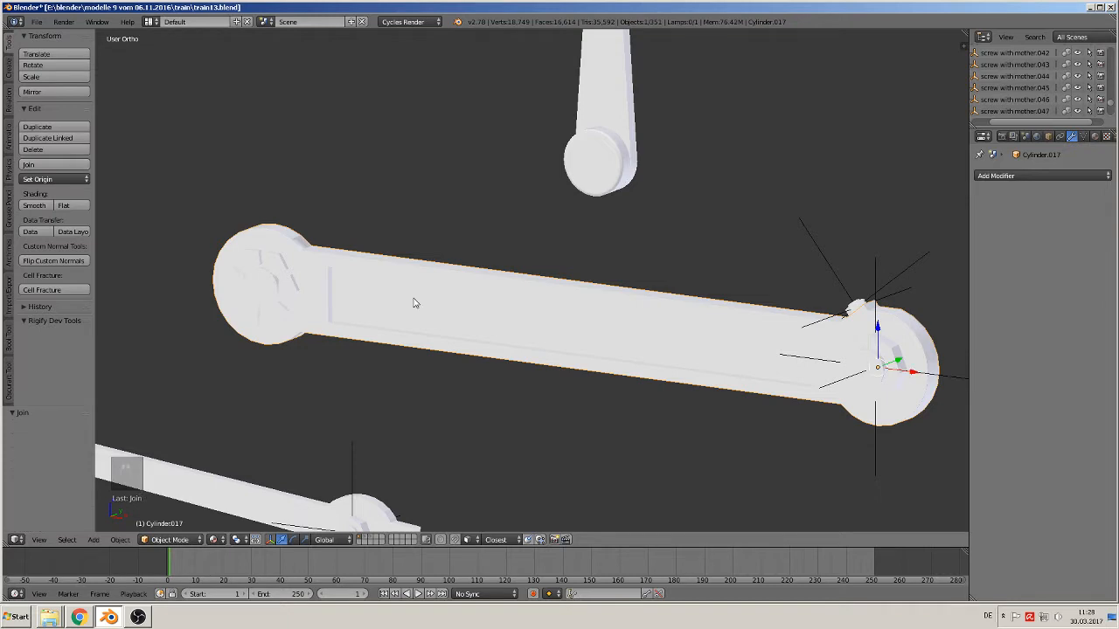
key("g")
left_click(445, 339)
Parent the large screw at the coupling rod's end to the rod with the Object option.
middle_click_drag(1004, 374, 635, 345)
right_click(628, 330)
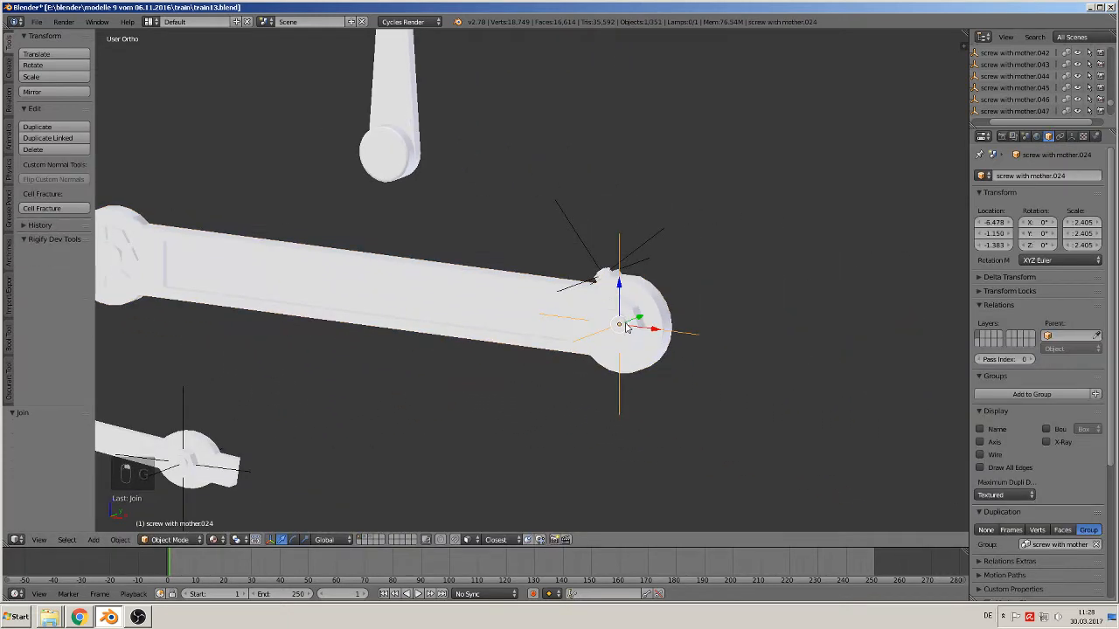
right_click(511, 322)
key("ctrl+p")
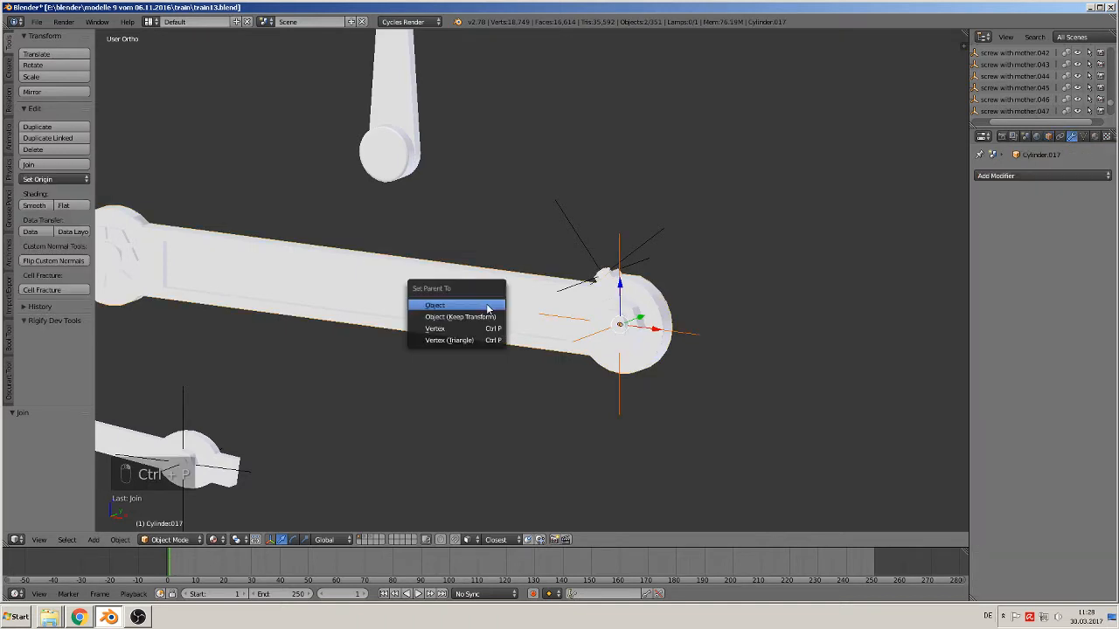
left_click(490, 300)
Parent the small screw on top of the coupling rod's end to the rod with the Object option.
right_click(612, 277)
right_click(519, 312, "shift")
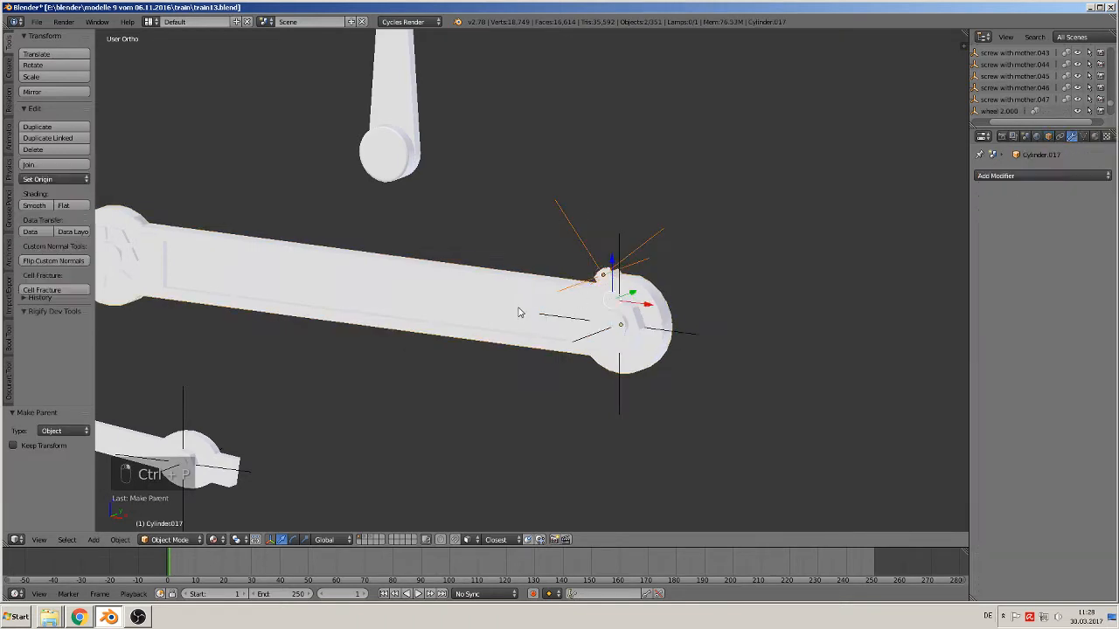
key("ctrl+p")
left_click(540, 292)
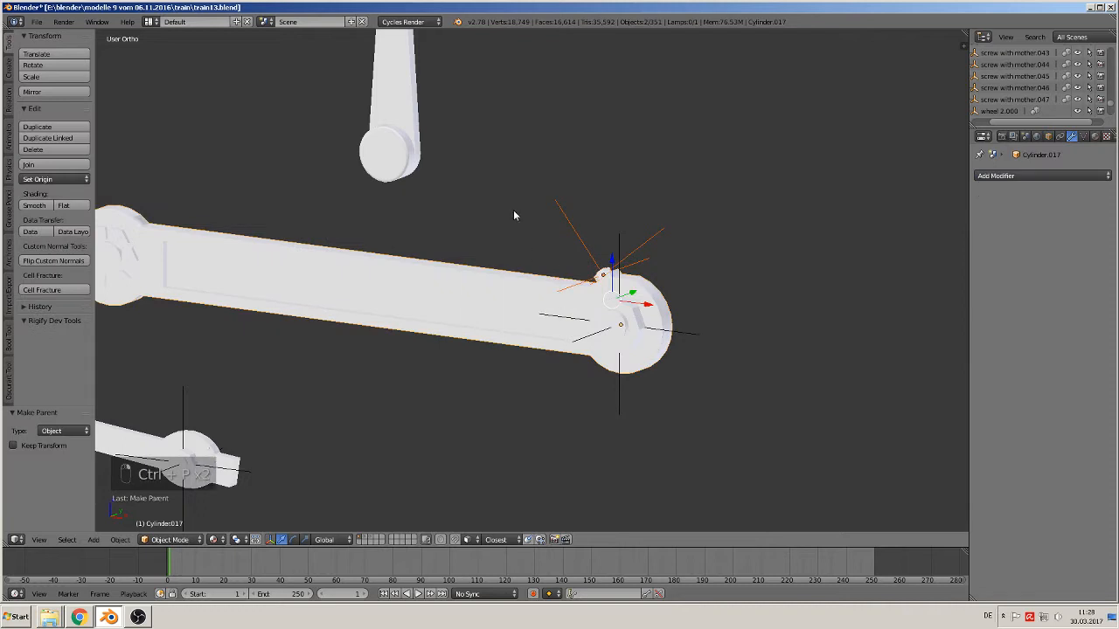
key("ctrl+p")
left_click(535, 254)
In front view, move the coupling rod -2.404 along Z down onto the middle and rear large wheels.
scroll(536, 259, "down", 3)
scroll(516, 269, "down", 2)
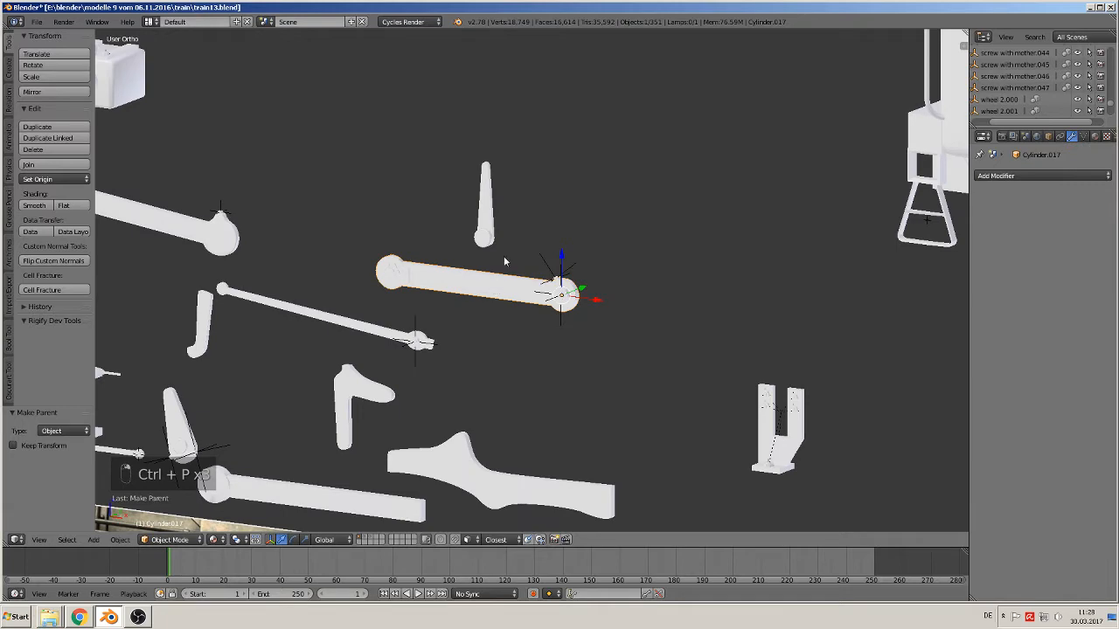
key("KP_1")
scroll(524, 272, "down", 3)
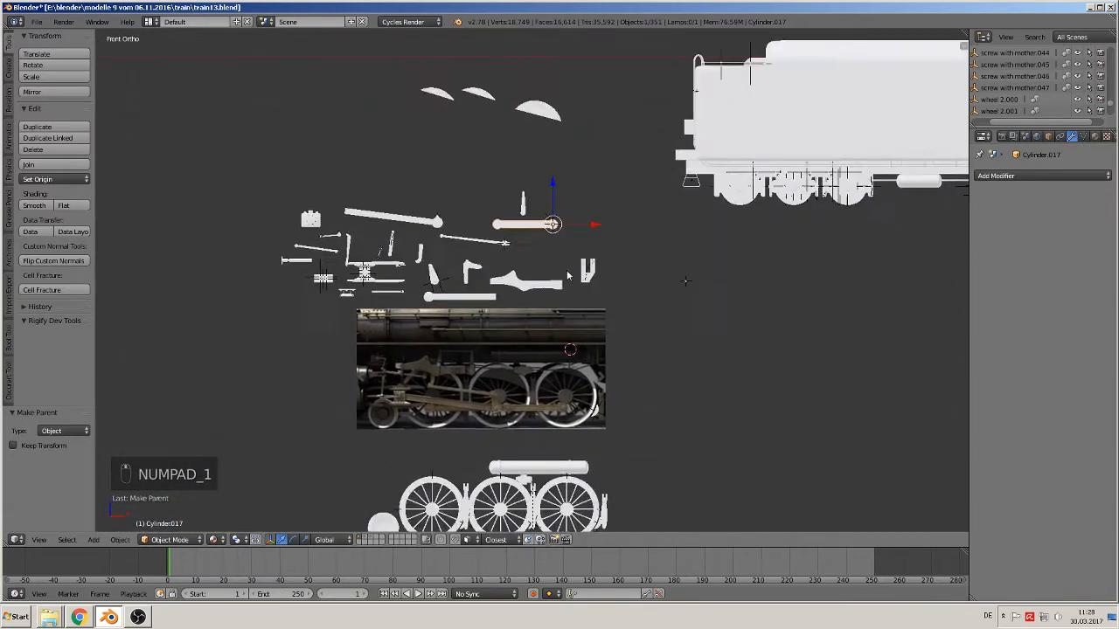
scroll(560, 342, "up", 4)
scroll(560, 342, "up", 2)
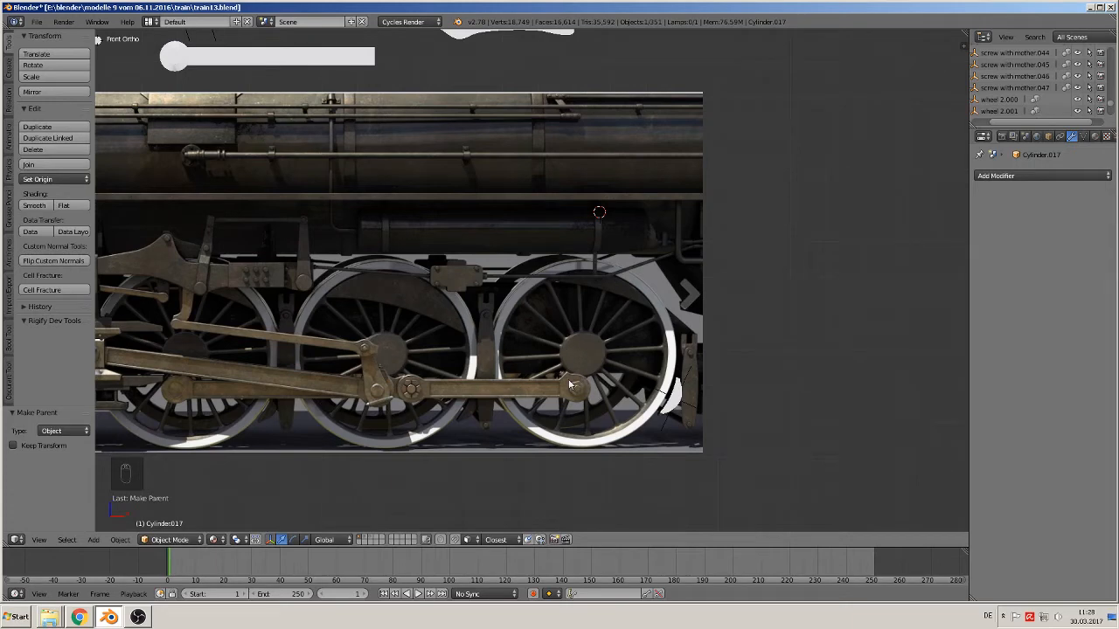
scroll(589, 351, "down", 5)
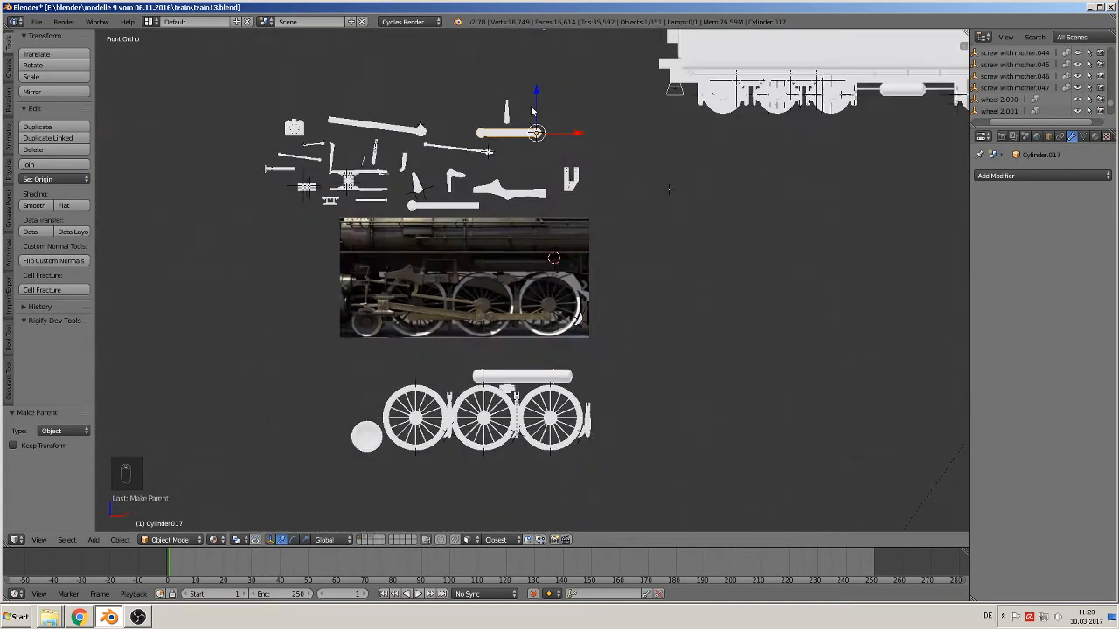
key("g")
key("z")
left_click(615, 425)
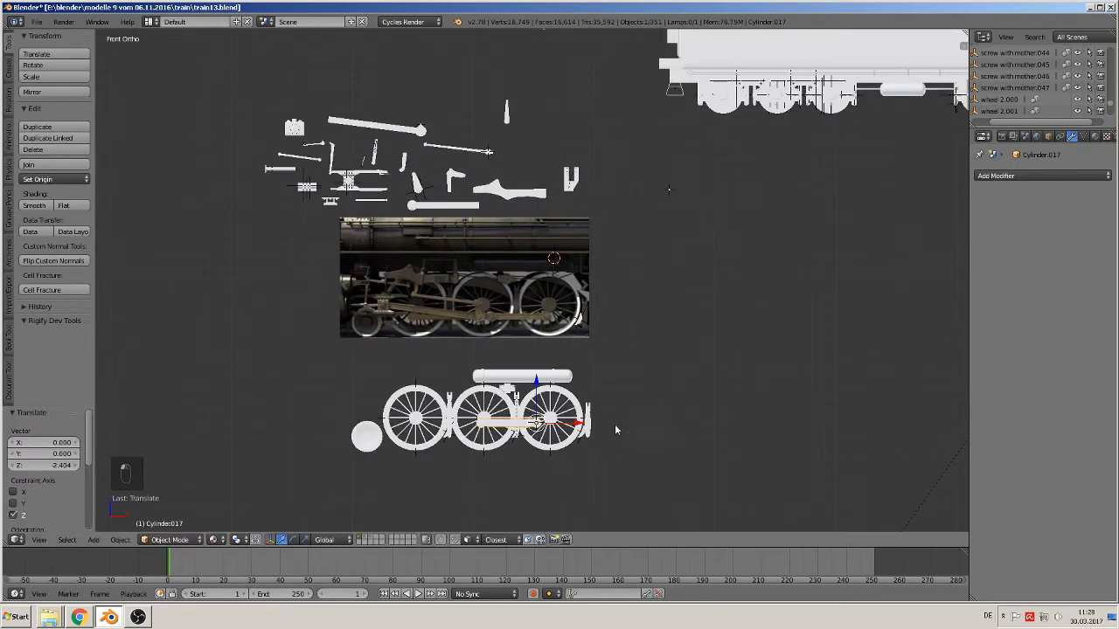
Move the coupling rod 0.076 along X and -0.047 along Z, just below the wheel hubs as in the reference photo.
middle_click_drag(609, 405, 557, 277, "shift")
scroll(557, 277, "up", 6)
middle_click_drag(462, 240, 569, 363, "shift")
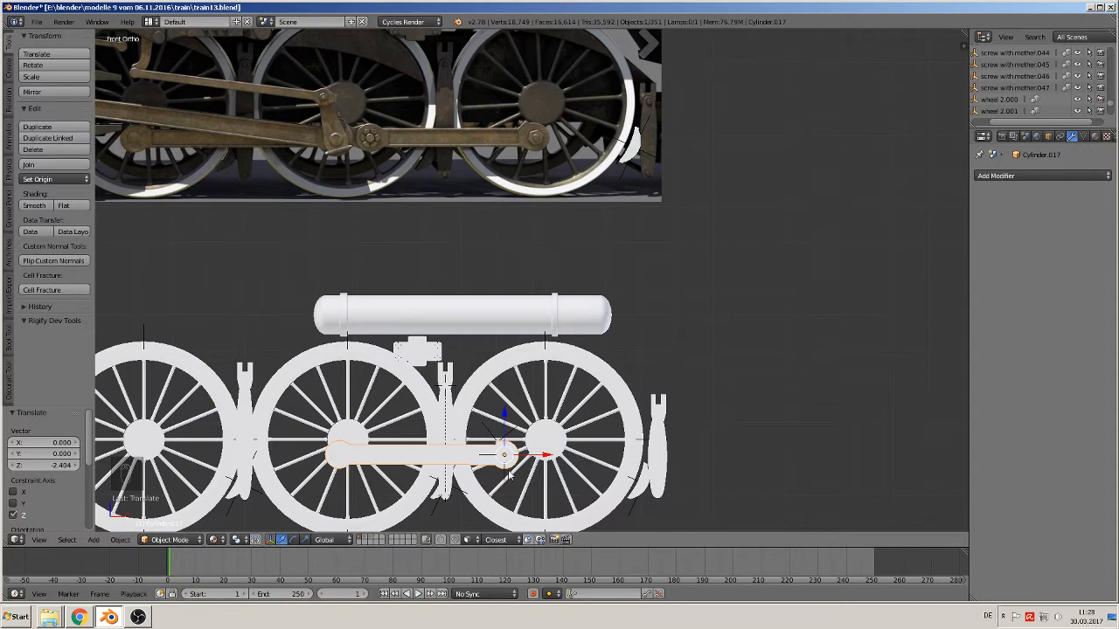
key("g")
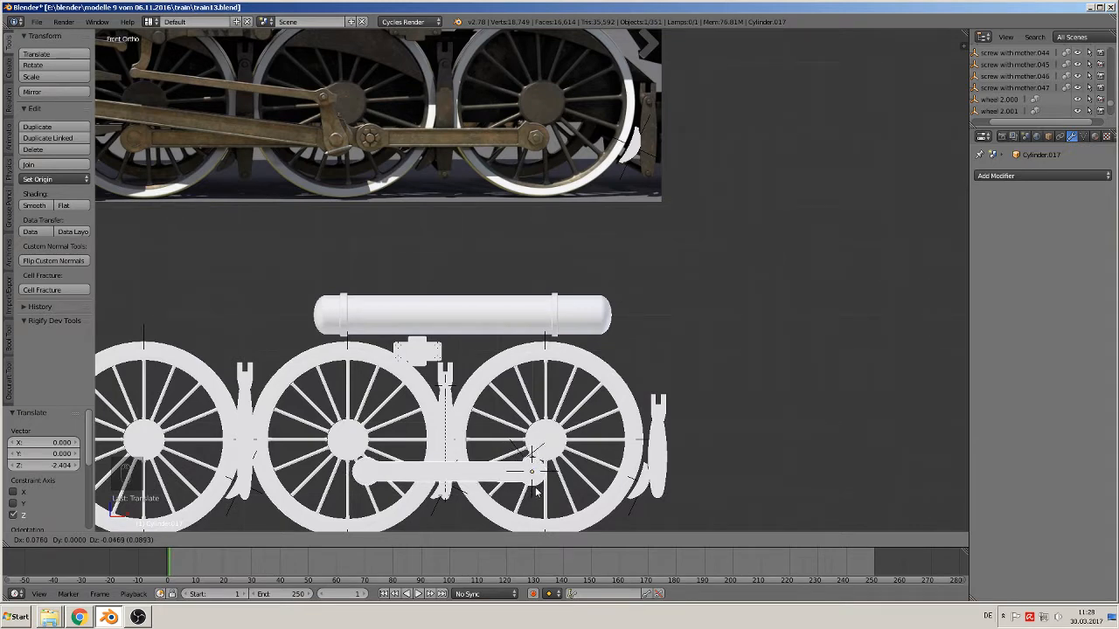
left_click(536, 494)
In top view, move the coupling rod 1.087 along Y to the front face of the large wheels.
middle_click_drag(536, 493, 538, 400)
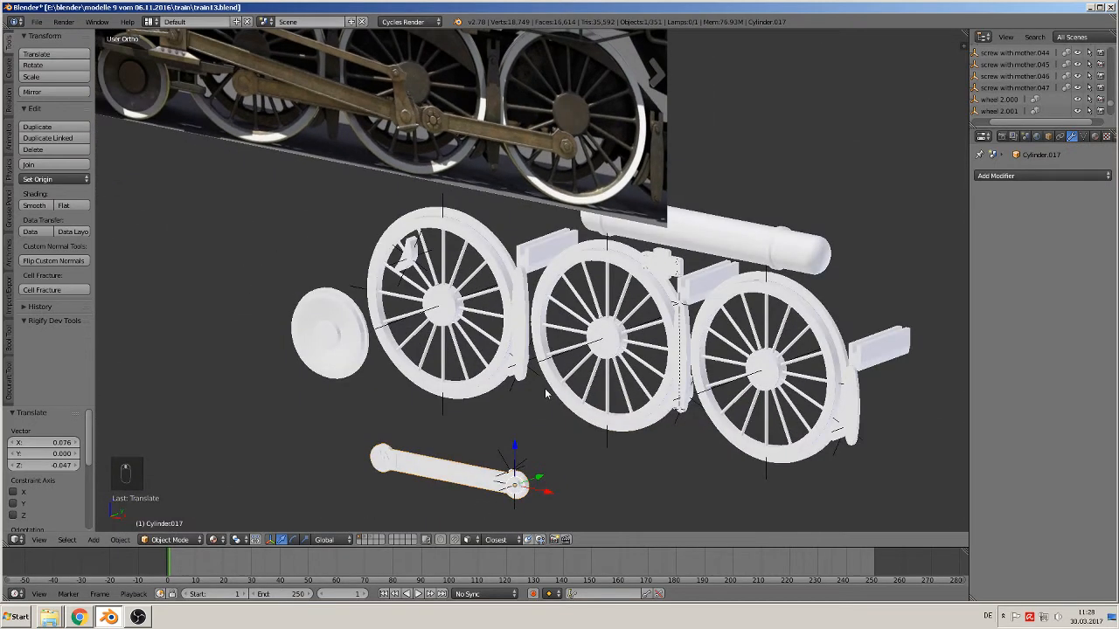
key("KP_7")
key("g")
key("y")
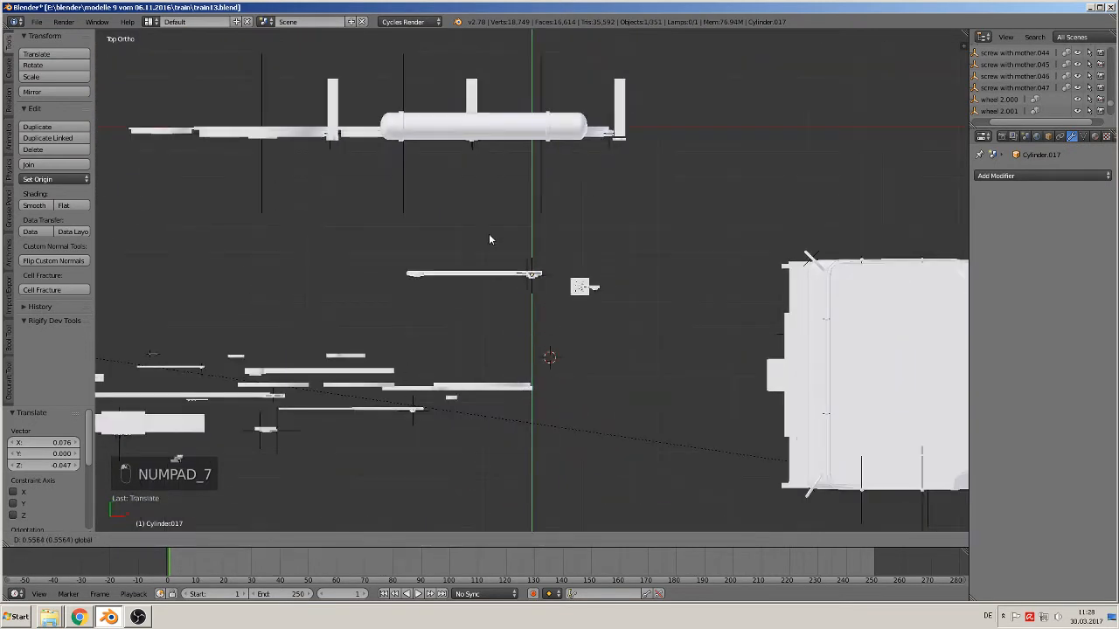
left_click(478, 116)
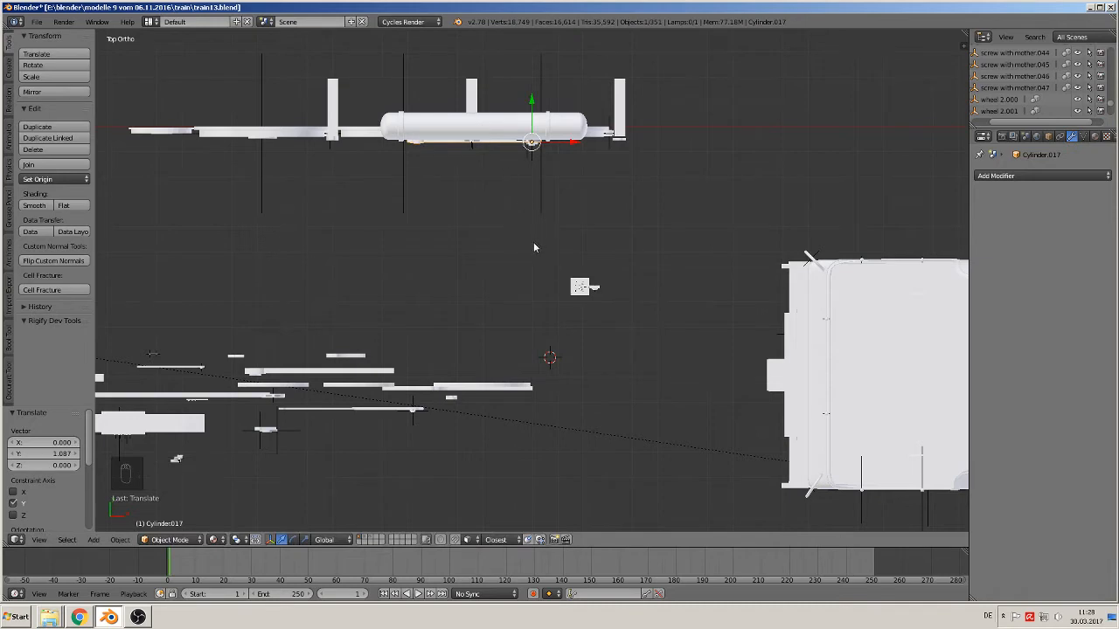
In right side view, move the coupling rod -0.006 along Y, slightly outward from the wheels.
middle_click_drag(533, 242, 501, 432)
key("KP_3")
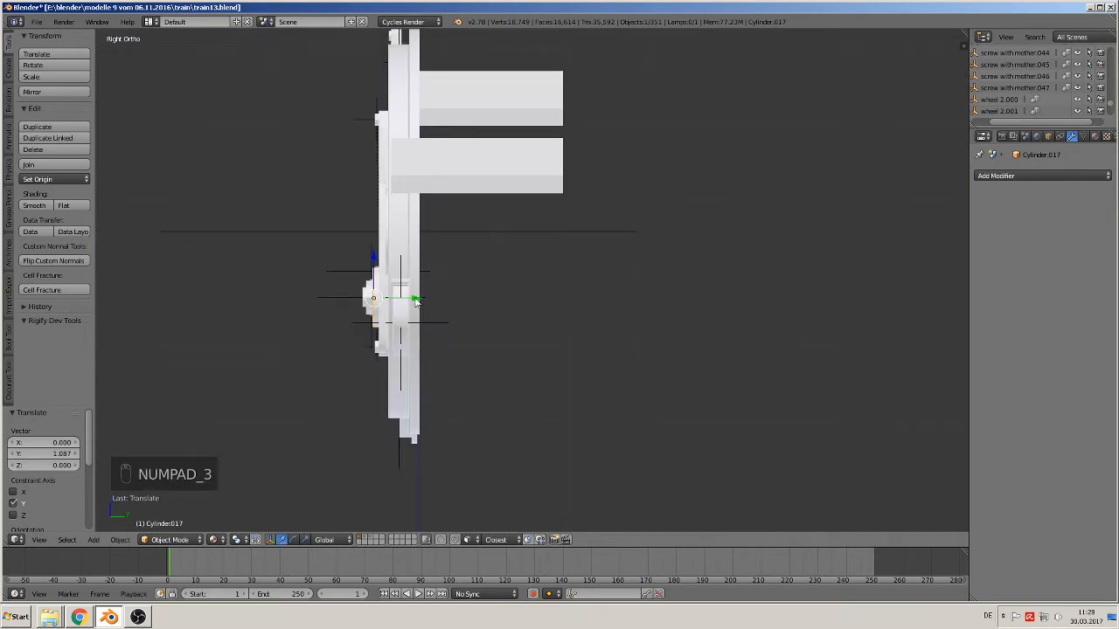
key("g")
key("y")
left_click(400, 299)
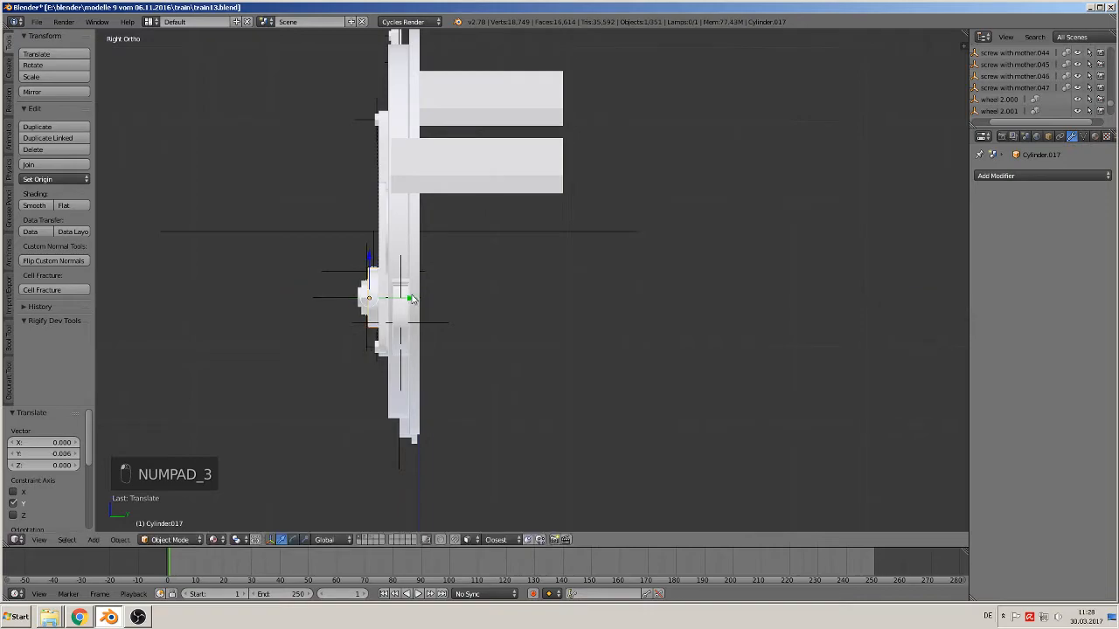
Examine the placed coupling rod on the wheels and compare it with the rods and wheel hubs in the reference photo.
middle_click_drag(400, 299, 512, 335)
scroll(512, 335, "down", 2)
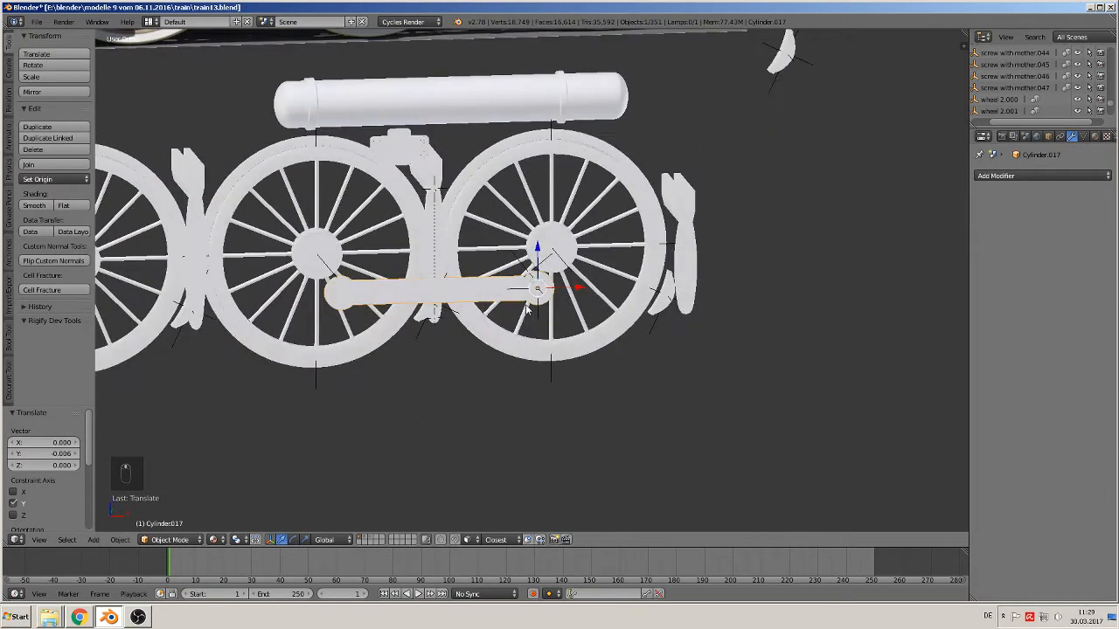
key("KP_1")
scroll(521, 249, "down", 6)
middle_click_drag(521, 249, 584, 402, "shift")
scroll(590, 403, "up", 6)
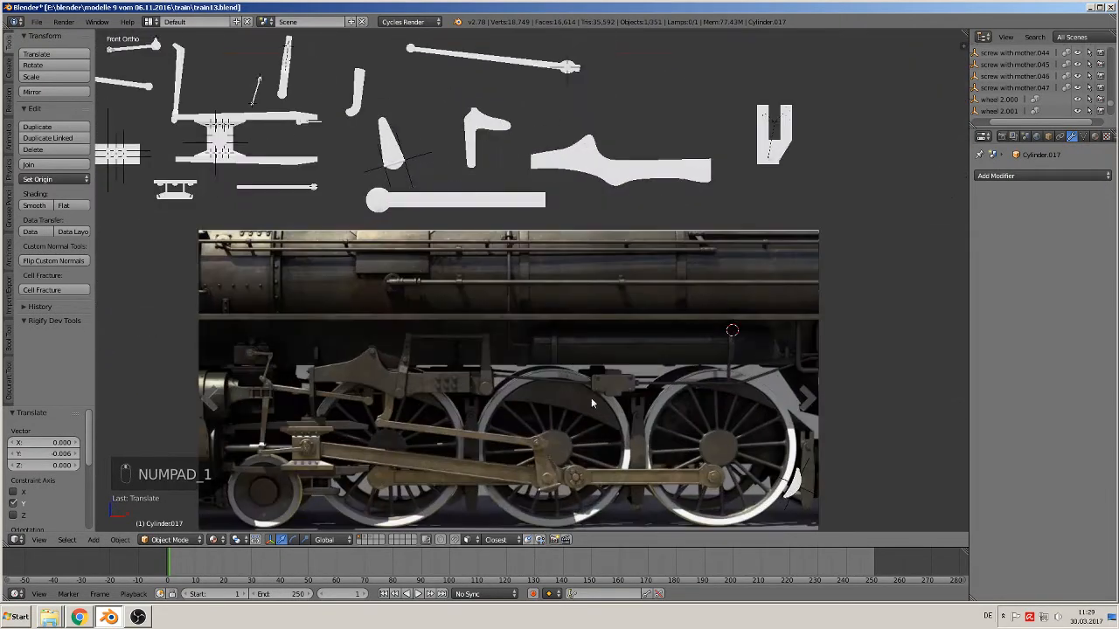
scroll(602, 413, "up", 5)
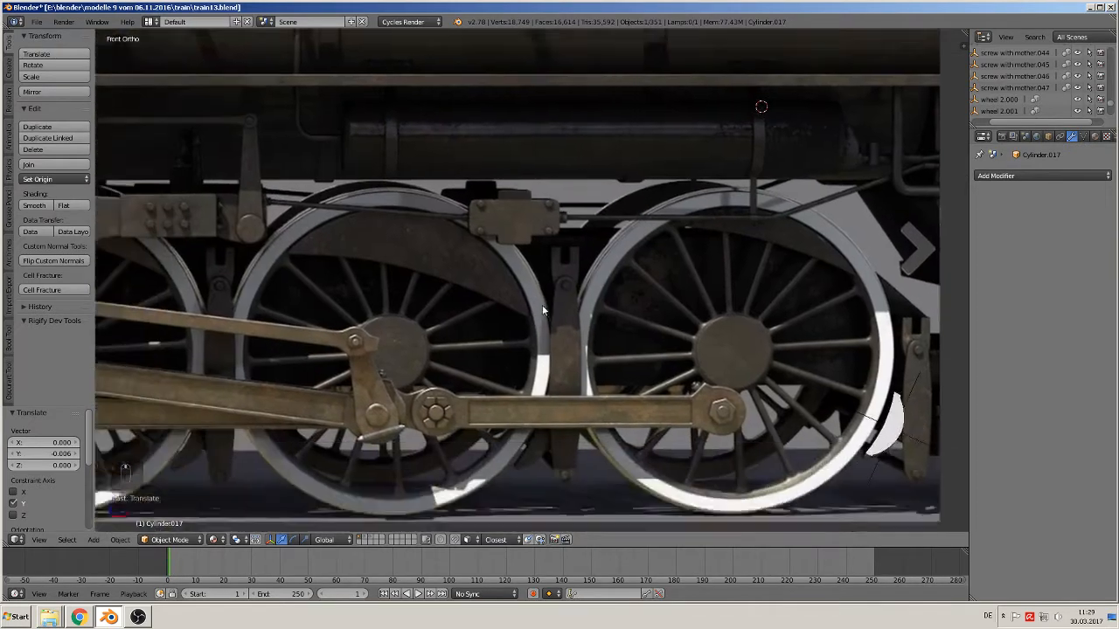
middle_click_drag(543, 310, 569, 239, "shift")
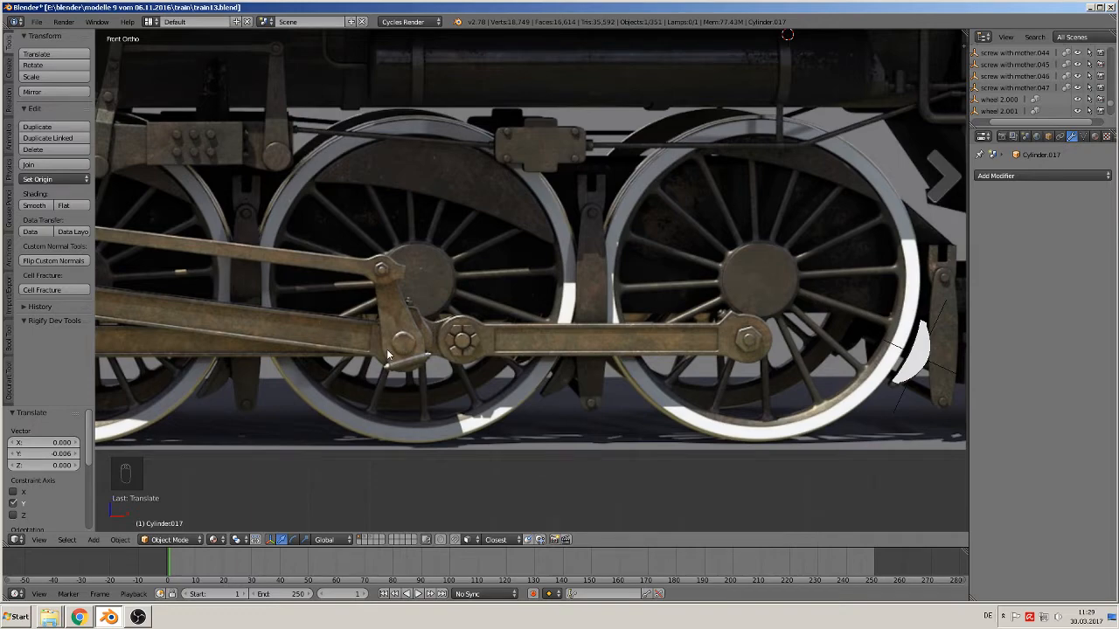
Move the sloping connecting rod with the round end -2.236 along Z, down from the loose parts to the front large wheel.
scroll(387, 349, "down", 6)
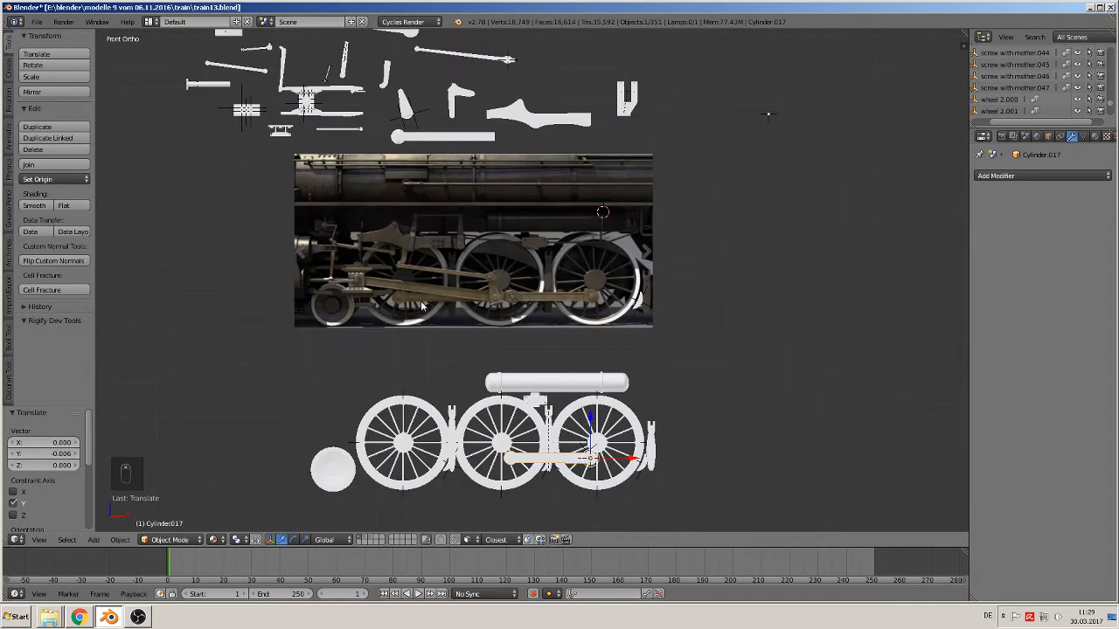
middle_click_drag(421, 305, 455, 378, "shift")
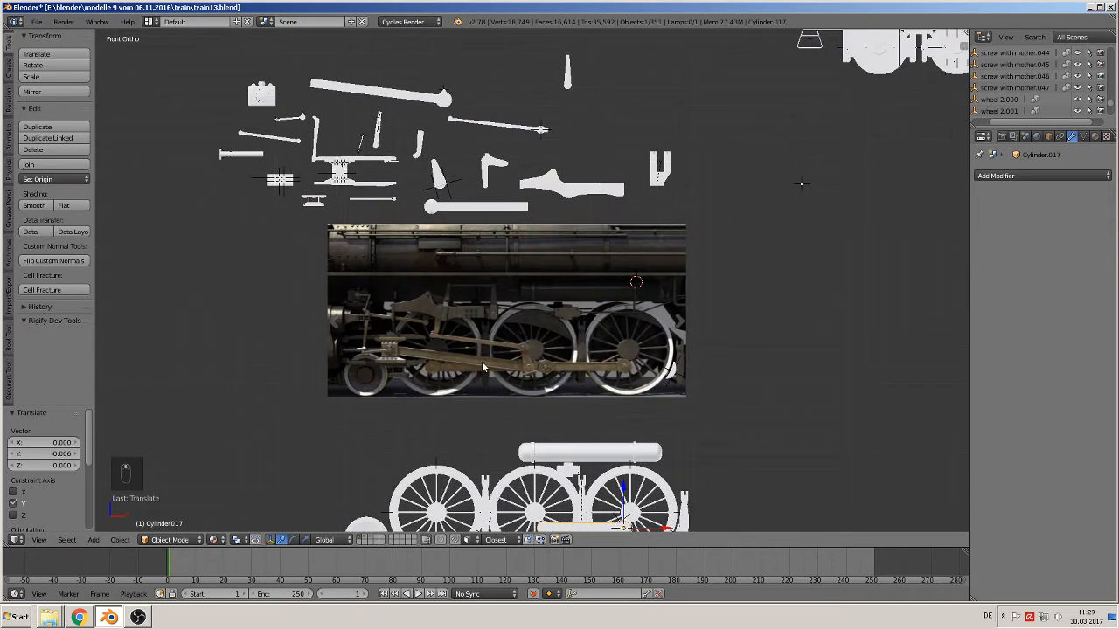
right_click(413, 102)
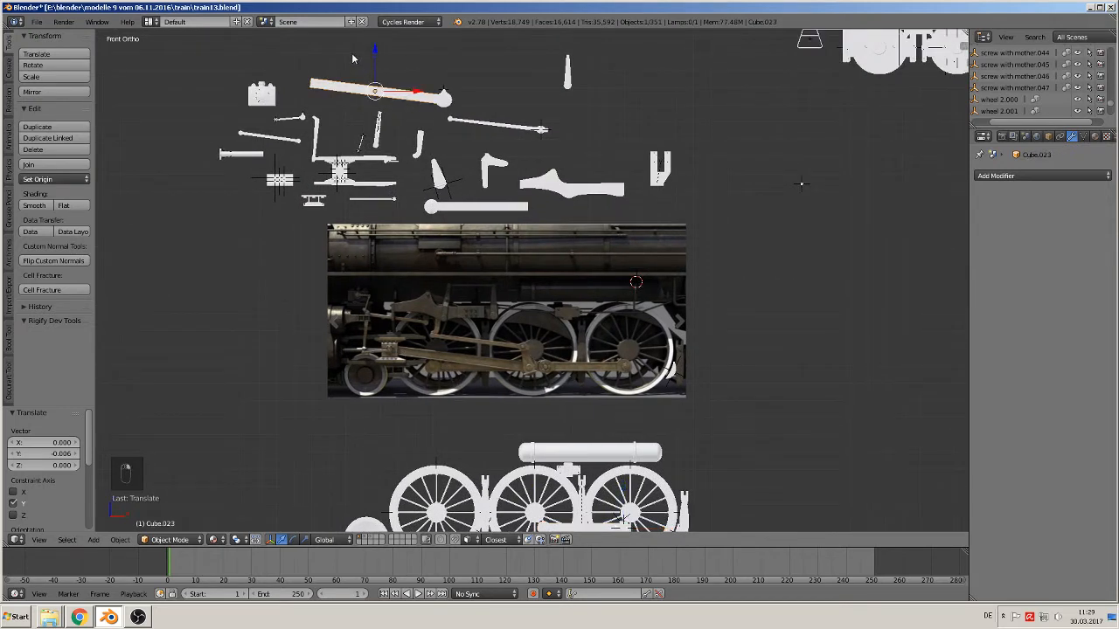
left_click_drag(369, 53, 374, 437)
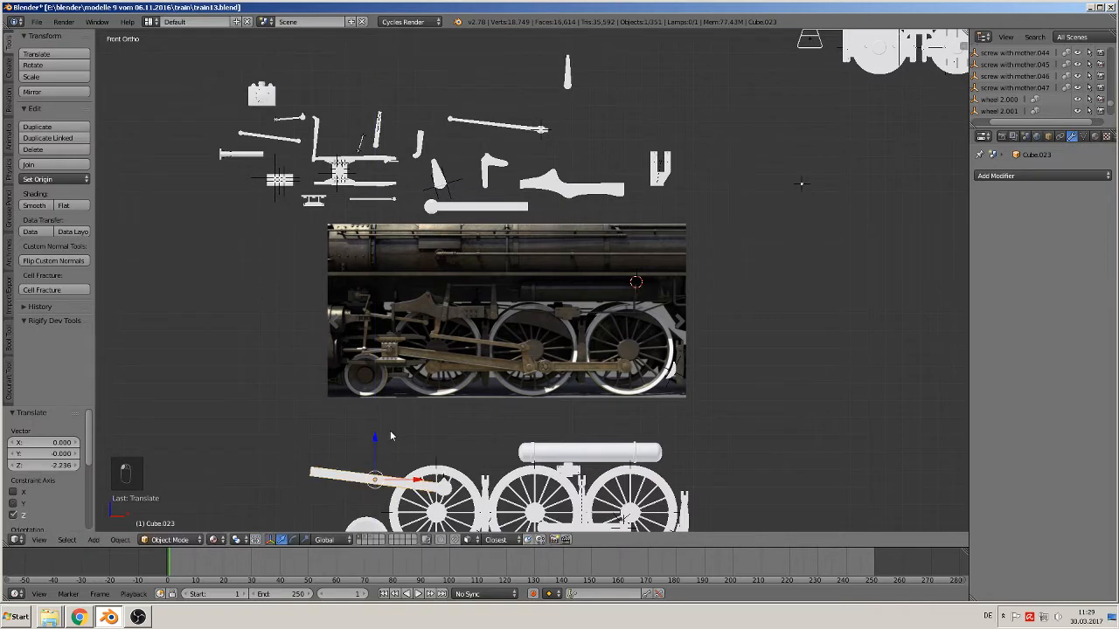
Shift the sloping connecting rod along X and down along Z until its round end sits just below the middle wheel's hub.
middle_click_drag(486, 450, 452, 307, "shift")
scroll(451, 308, "up", 1)
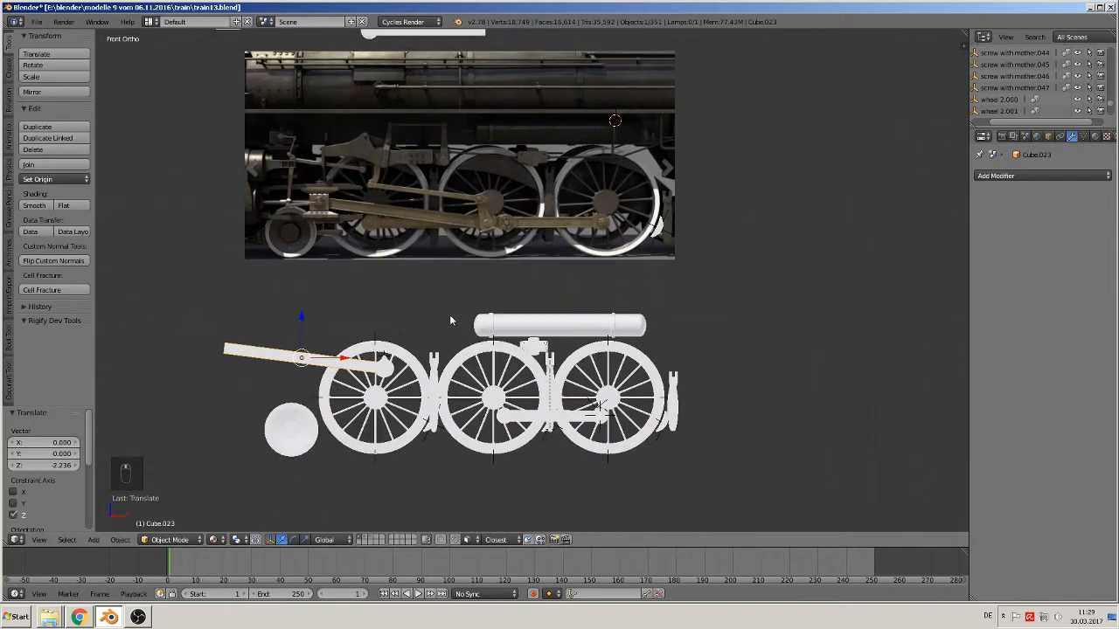
left_click_drag(336, 360, 411, 382)
scroll(562, 430, "up", 3)
middle_click_drag(567, 436, 568, 427, "shift")
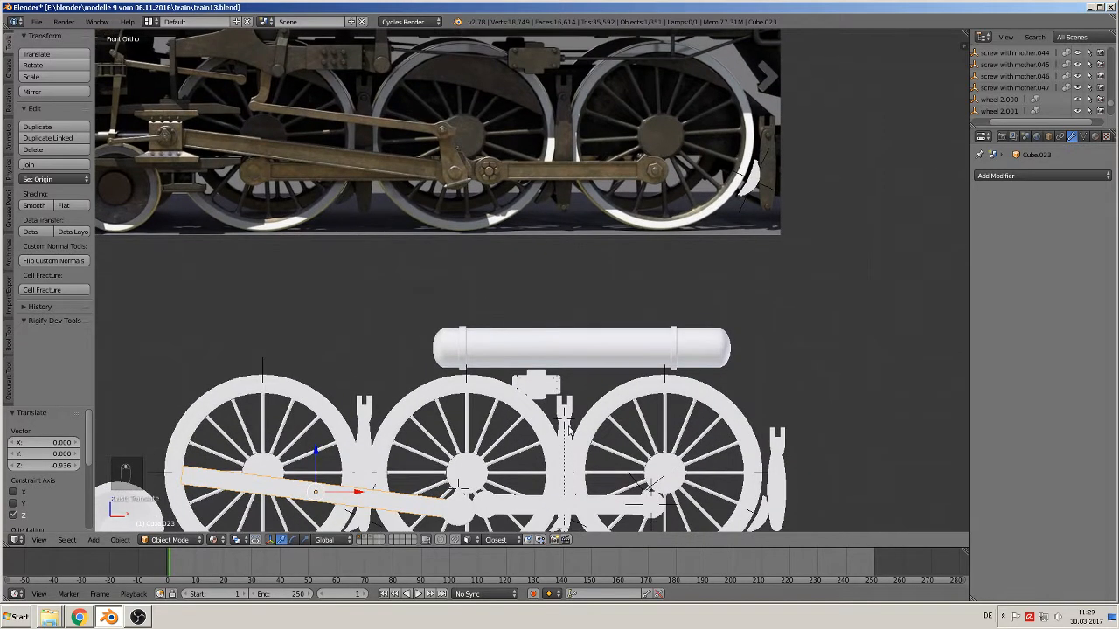
middle_click_drag(568, 465, 587, 336, "shift")
scroll(587, 336, "up", 3)
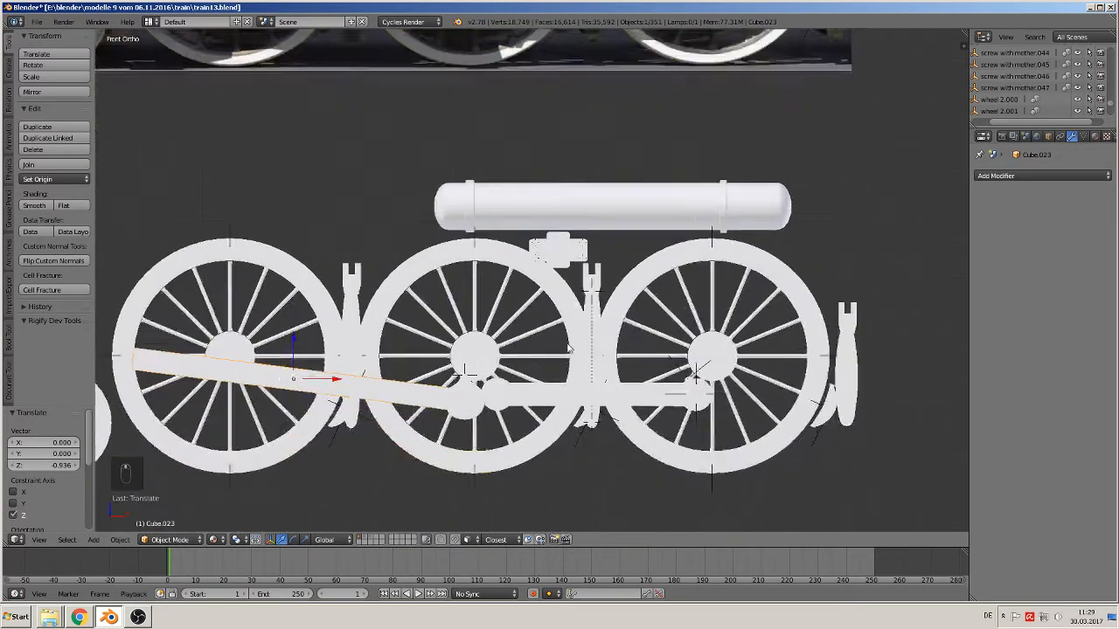
Fine-tune the sloping connecting rod beside the coupling rod with small shifts, ending with -0.006 along X and 0.006 along Z.
left_click_drag(191, 390, 221, 413)
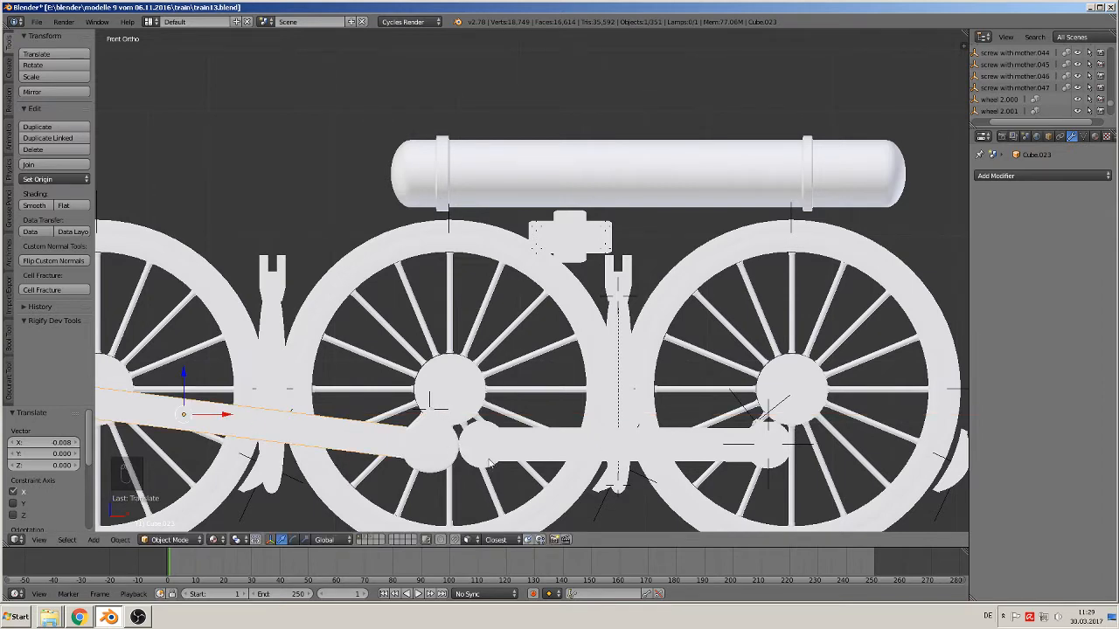
scroll(474, 460, "down", 4)
scroll(454, 418, "up", 1)
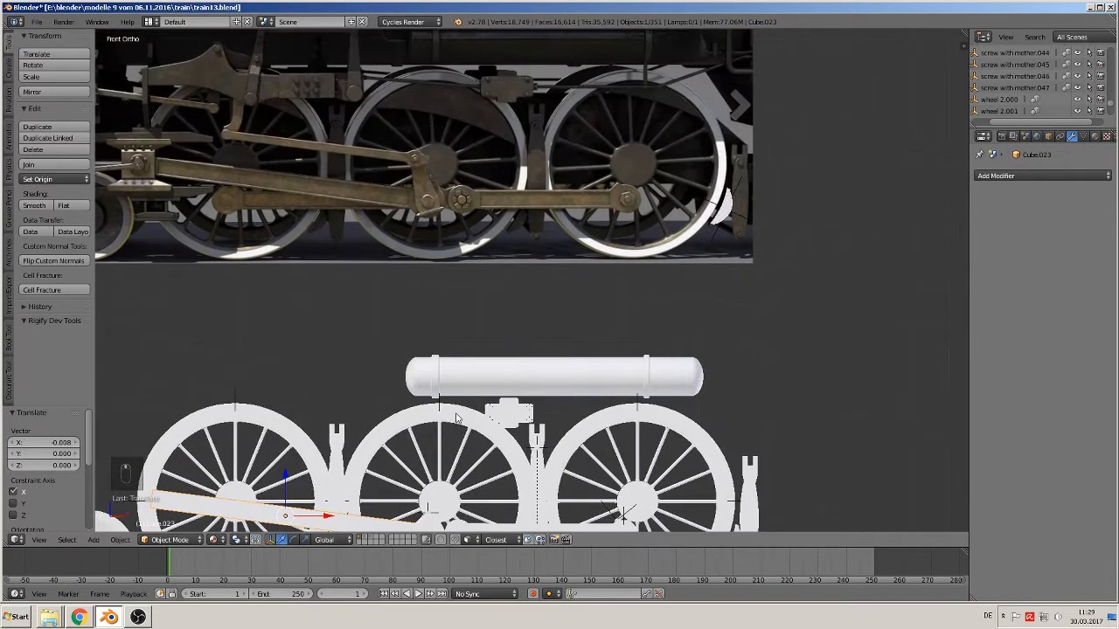
middle_click_drag(457, 418, 589, 272, "shift")
left_click_drag(463, 376, 458, 375)
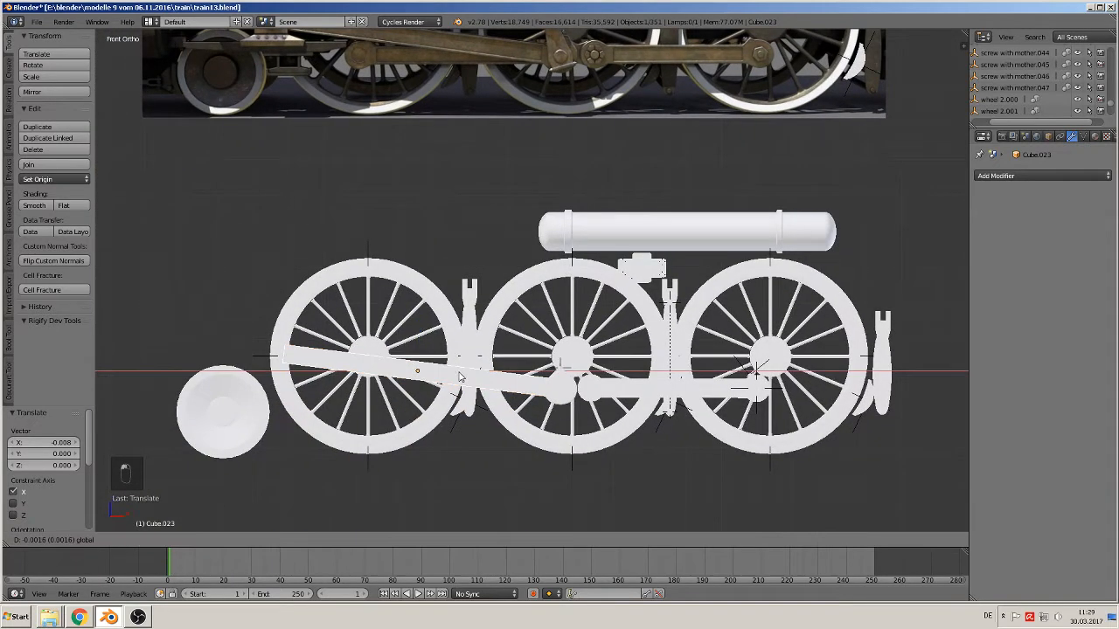
left_click(459, 375)
scroll(470, 341, "down", 2)
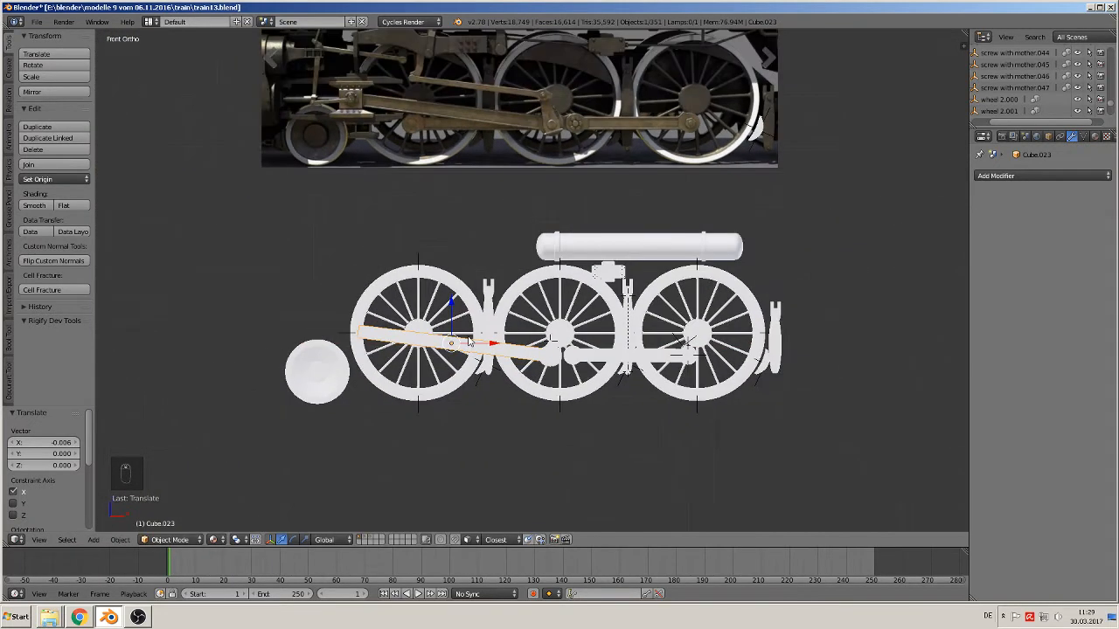
scroll(450, 354, "up", 1)
left_click_drag(433, 325, 437, 286)
middle_click_drag(444, 292, 471, 353, "shift")
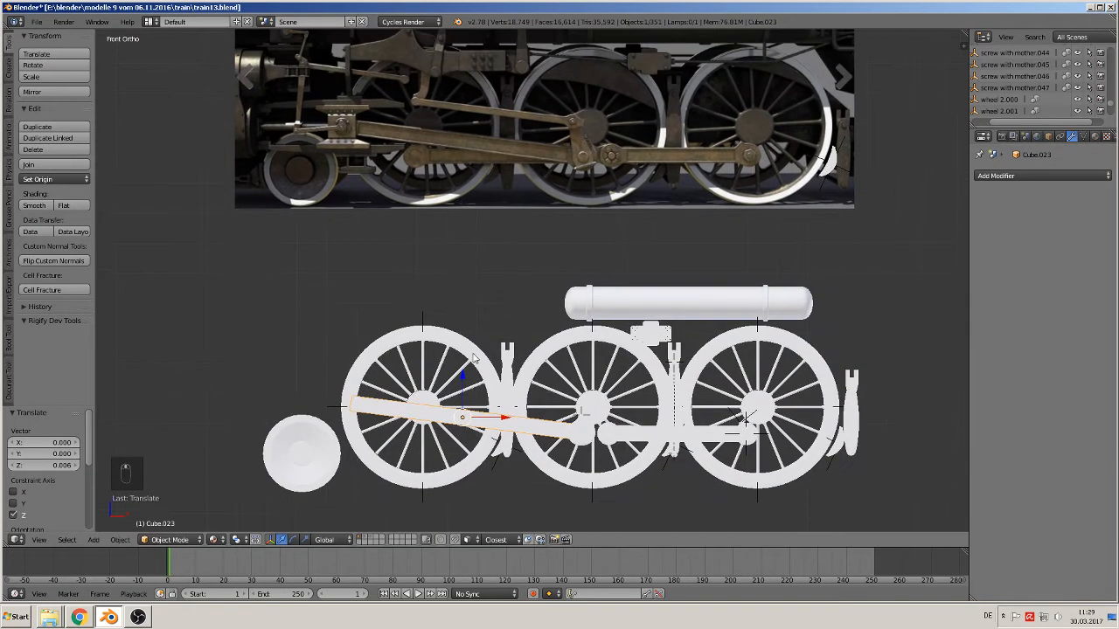
Select the horizontal rod with the round end just above the reference photo and nudge it 0.0004213 along Z.
middle_click_drag(427, 323, 436, 454, "shift")
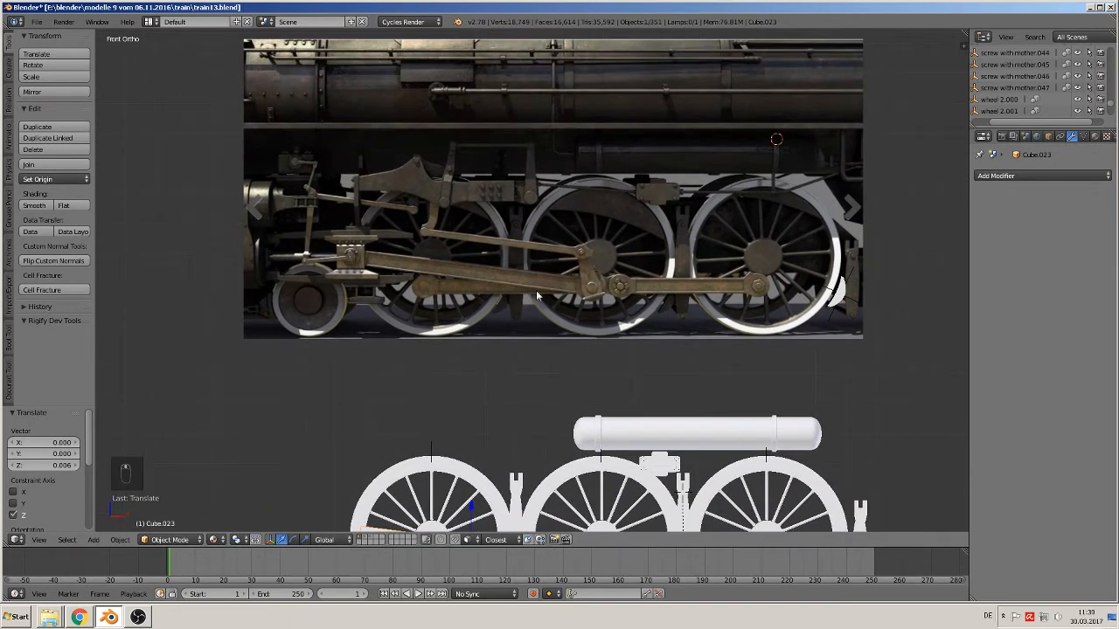
scroll(490, 289, "down", 4)
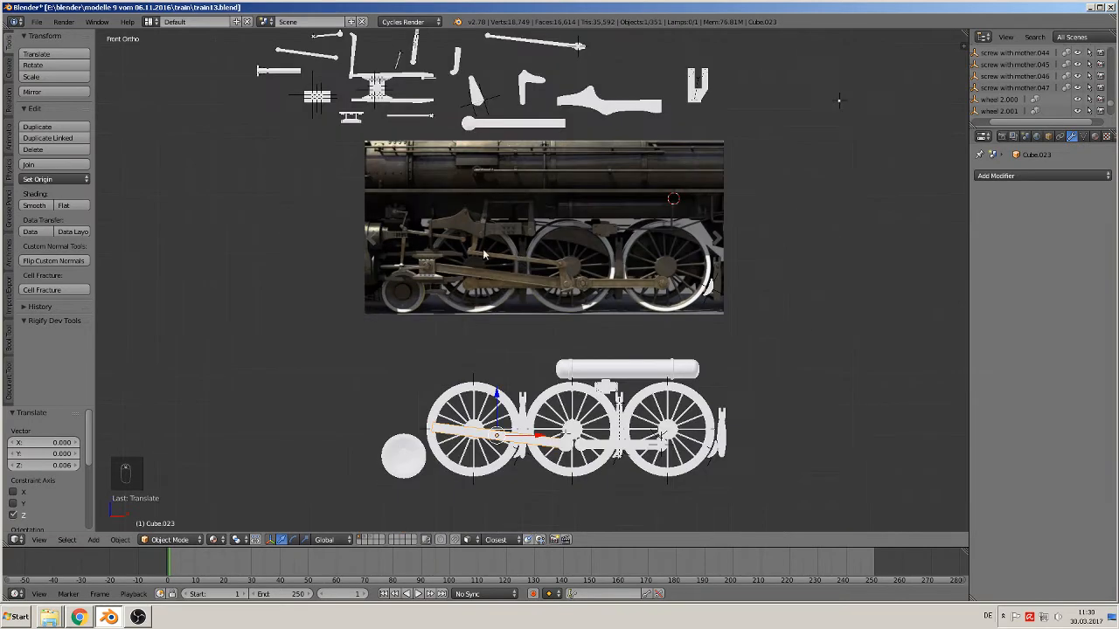
middle_click_drag(501, 189, 482, 214)
key("KP_Decimal")
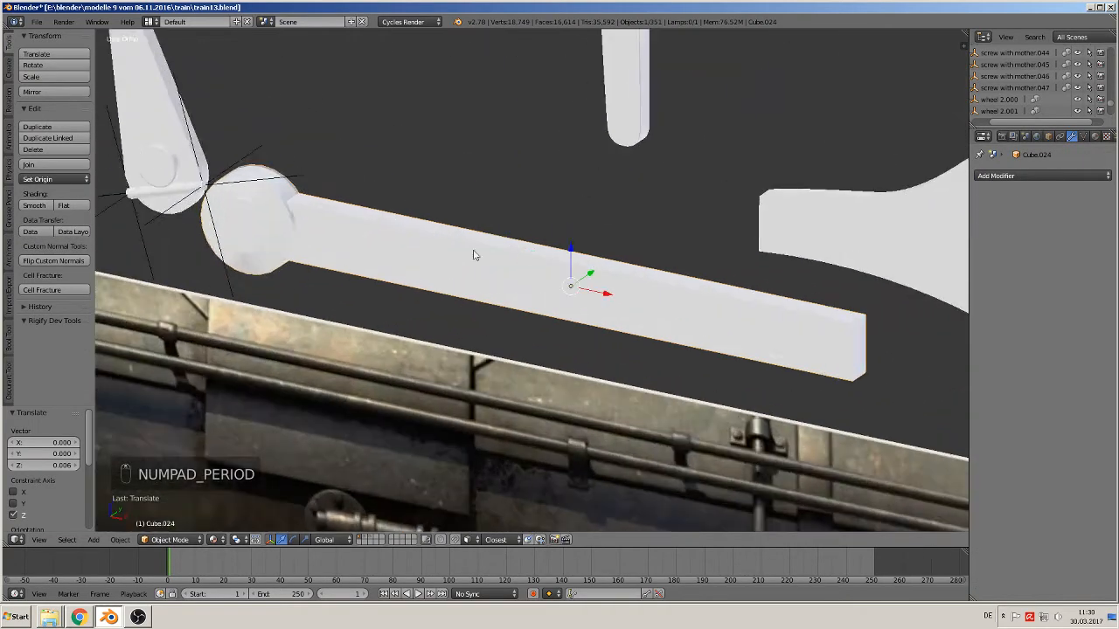
scroll(201, 222, "up", 2)
scroll(202, 222, "down", 2)
scroll(200, 219, "up", 2)
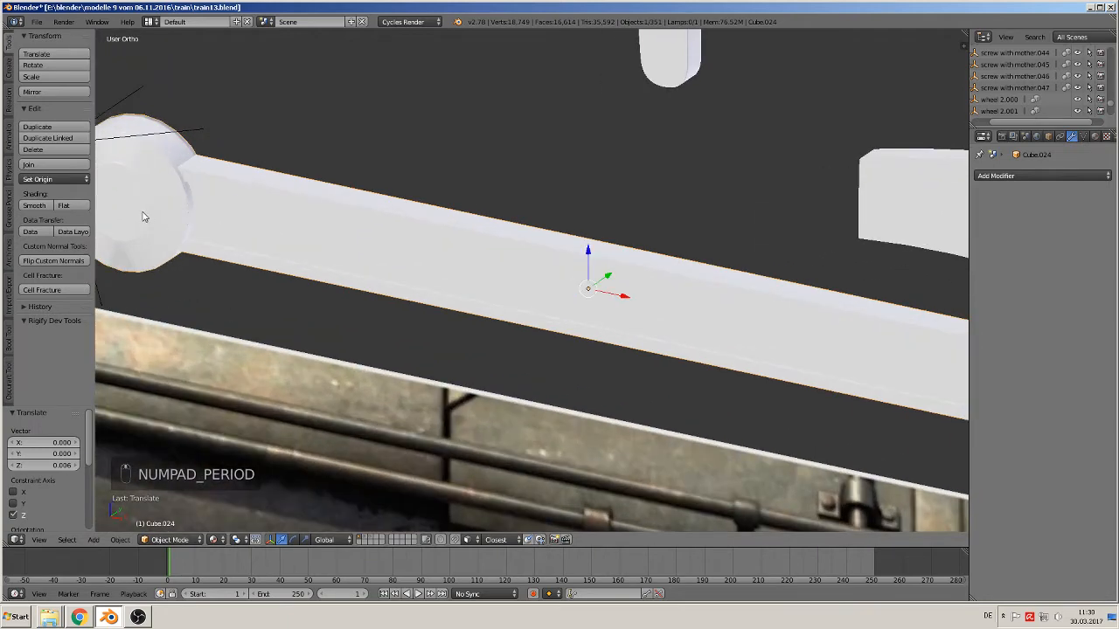
scroll(138, 209, "down", 1)
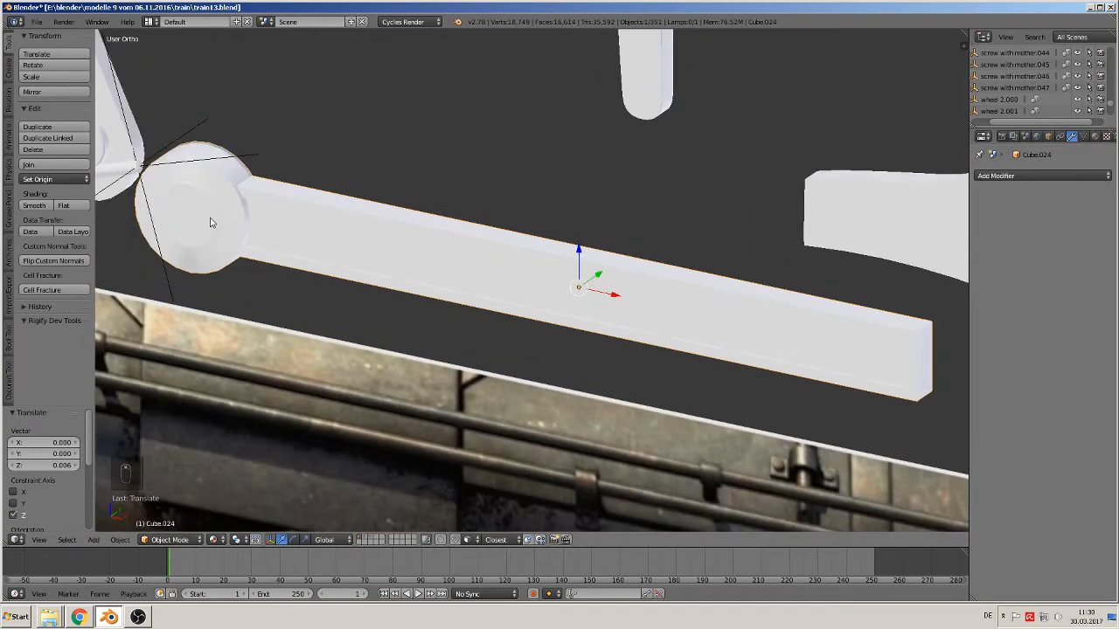
mouse_move(579, 249)
left_mouse_down()
mouse_move(580, 222)
mouse_move(588, 258)
mouse_move(589, 247)
left_mouse_up()
In front view, move the horizontal rod -1.868 along Z down onto the front and middle large wheels.
key("KP_1")
scroll(591, 247, "down", 4)
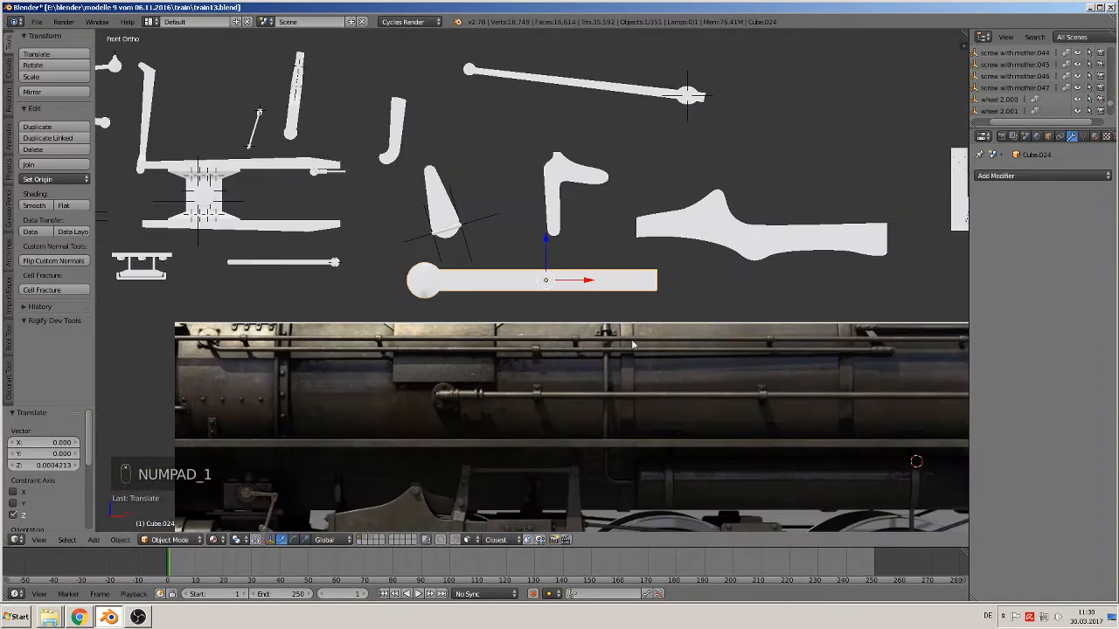
middle_click_drag(643, 379, 656, 112, "shift")
scroll(458, 372, "up", 1)
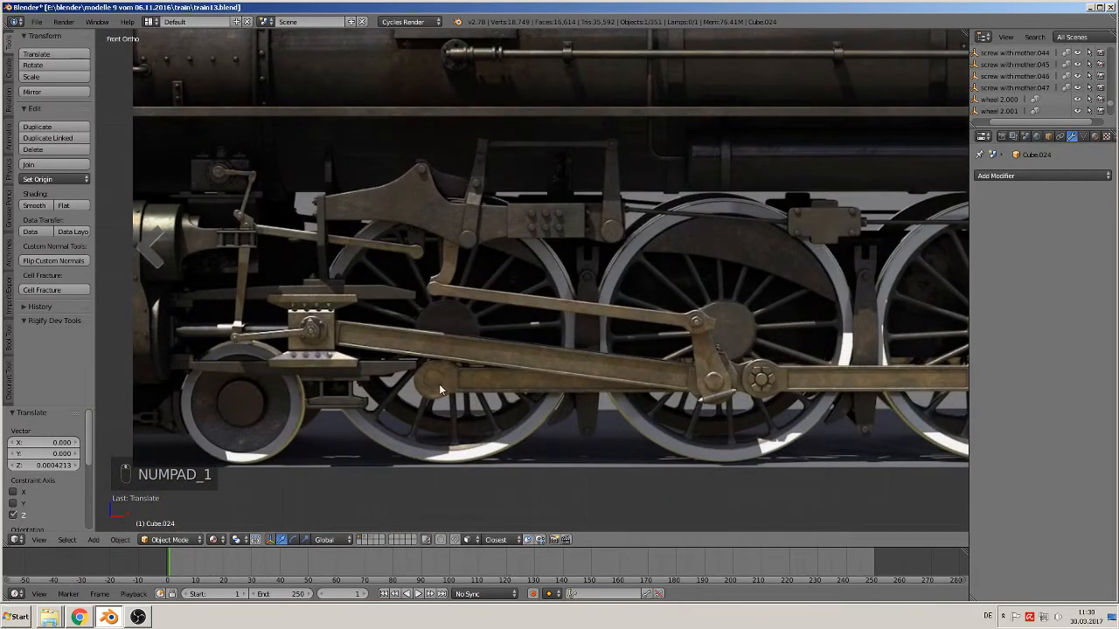
scroll(443, 377, "down", 4)
scroll(554, 236, "down", 2)
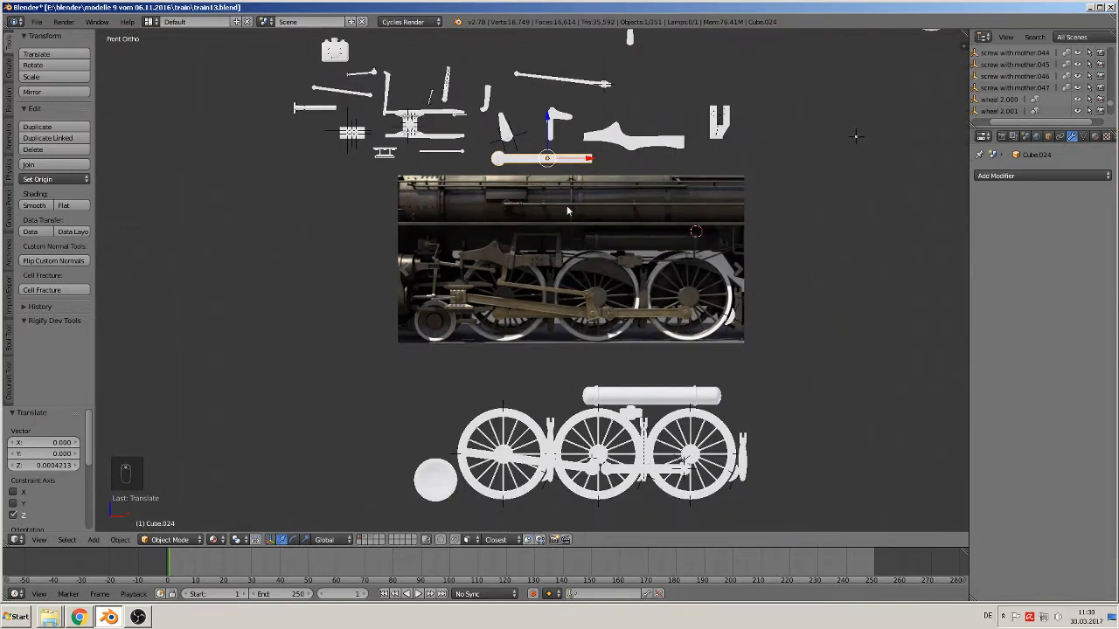
left_click_drag(547, 118, 568, 442)
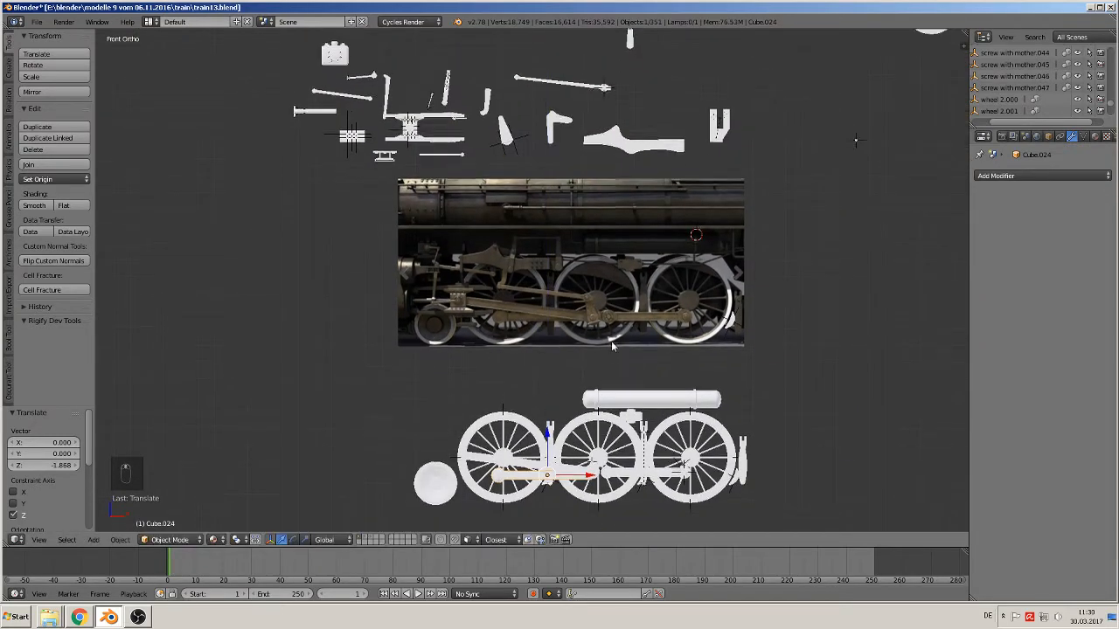
Raise the horizontal rod 0.017 along Z to line it up with the coupling rod as in the reference photo.
scroll(585, 233, "up", 4)
middle_click_drag(587, 234, 564, 330, "shift")
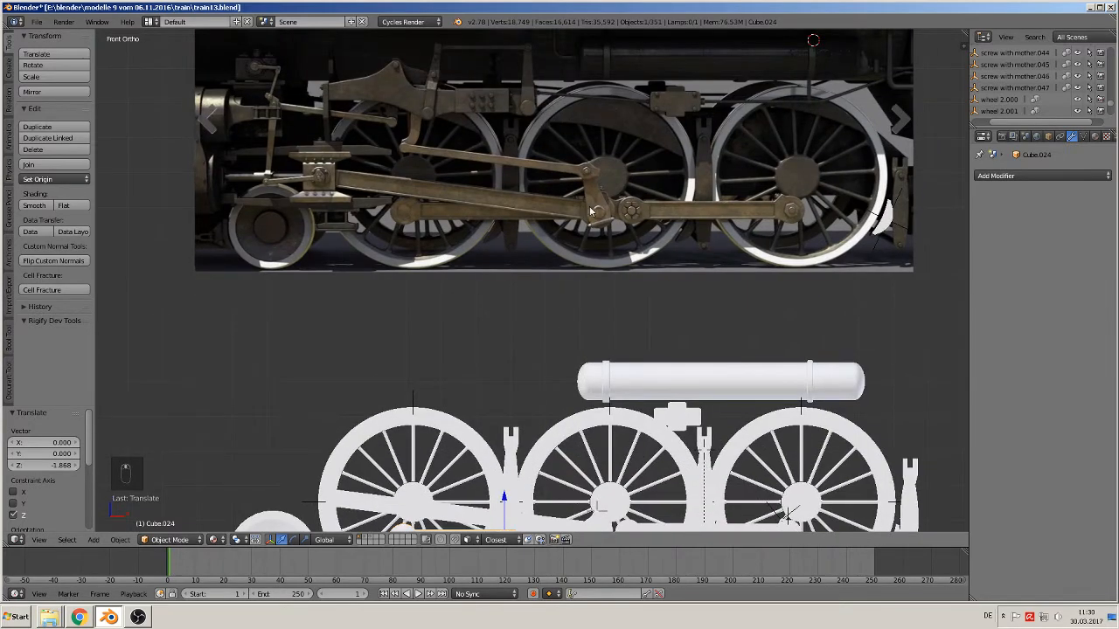
middle_click_drag(626, 302, 598, 146, "shift")
scroll(530, 343, "up", 1)
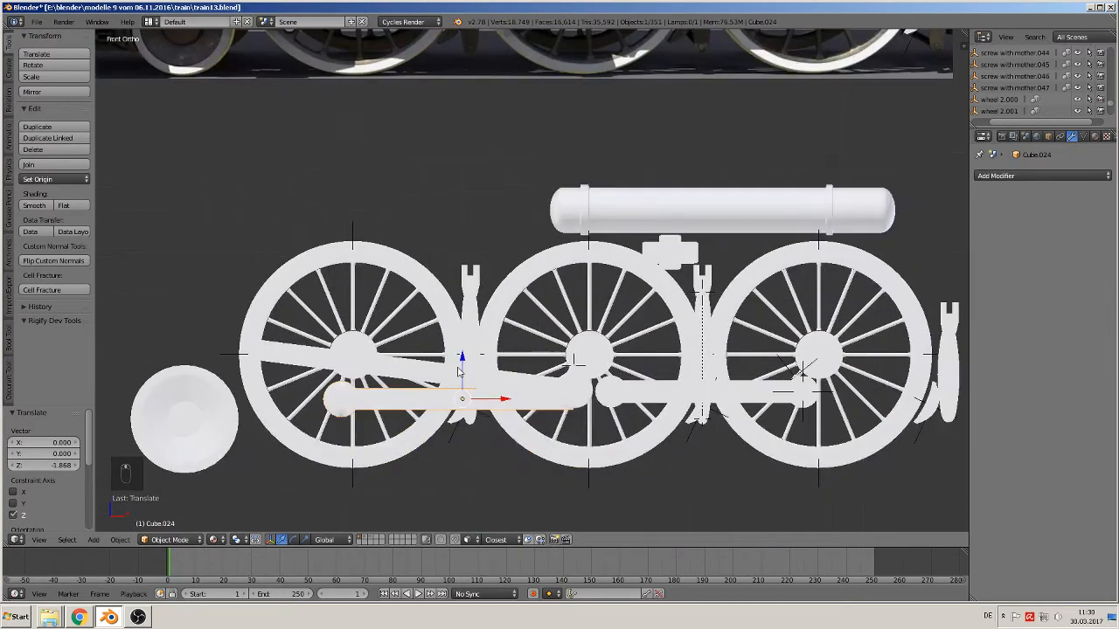
left_click_drag(459, 371, 463, 356)
In top view, move the horizontal rod 0.921 along Y to the front face of the large wheels and check it from the right side.
middle_click_drag(469, 223, 501, 408, "shift")
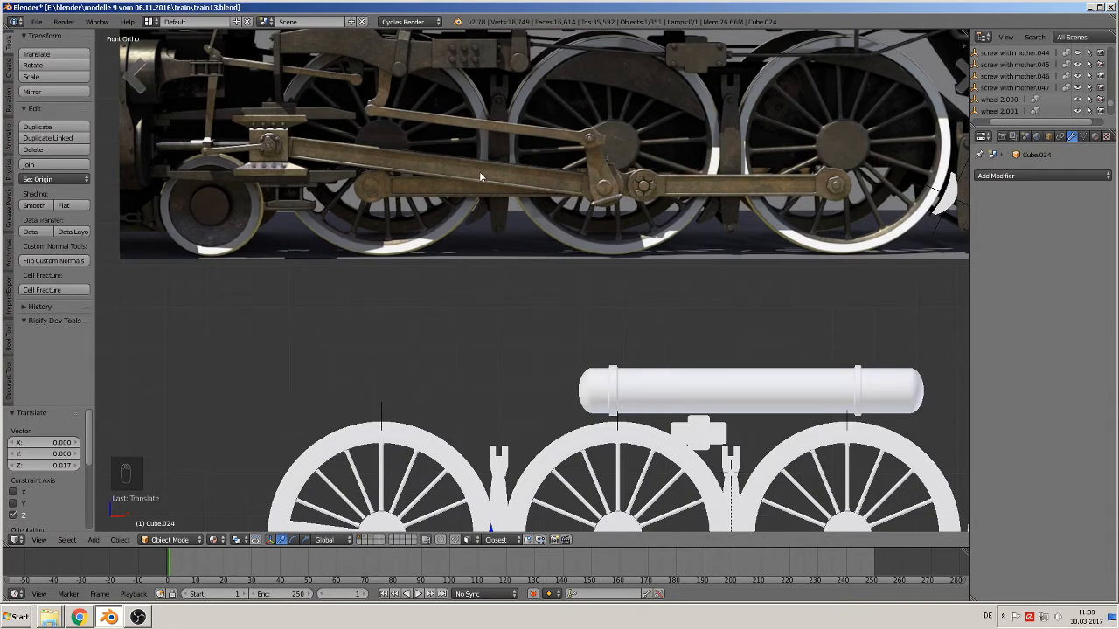
middle_click_drag(499, 242, 488, 483)
middle_click_drag(442, 440, 518, 398)
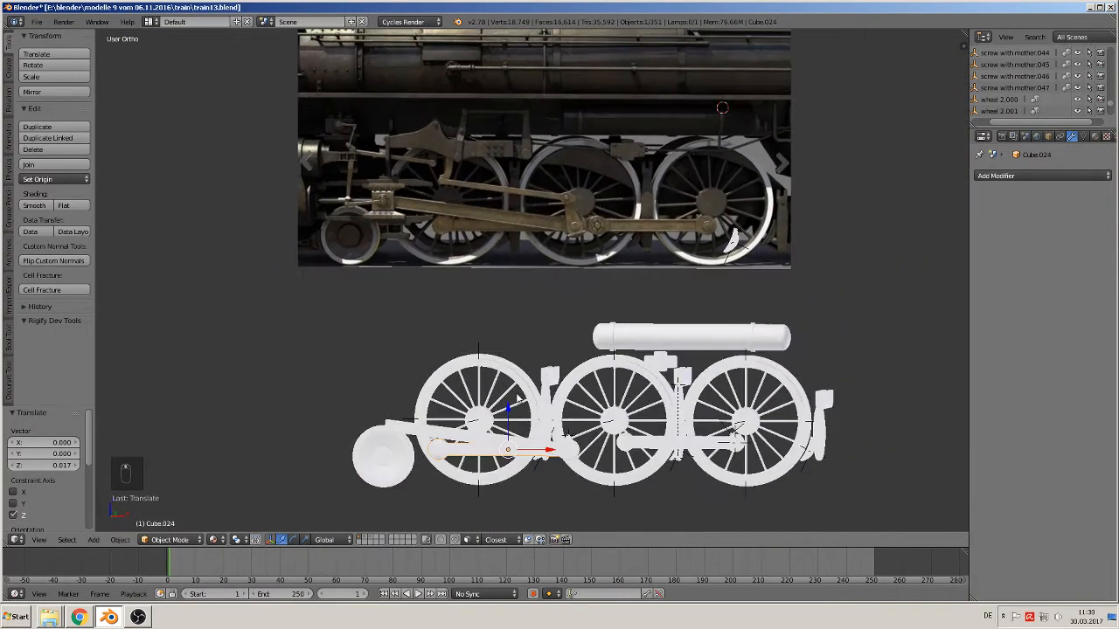
key("KP_1")
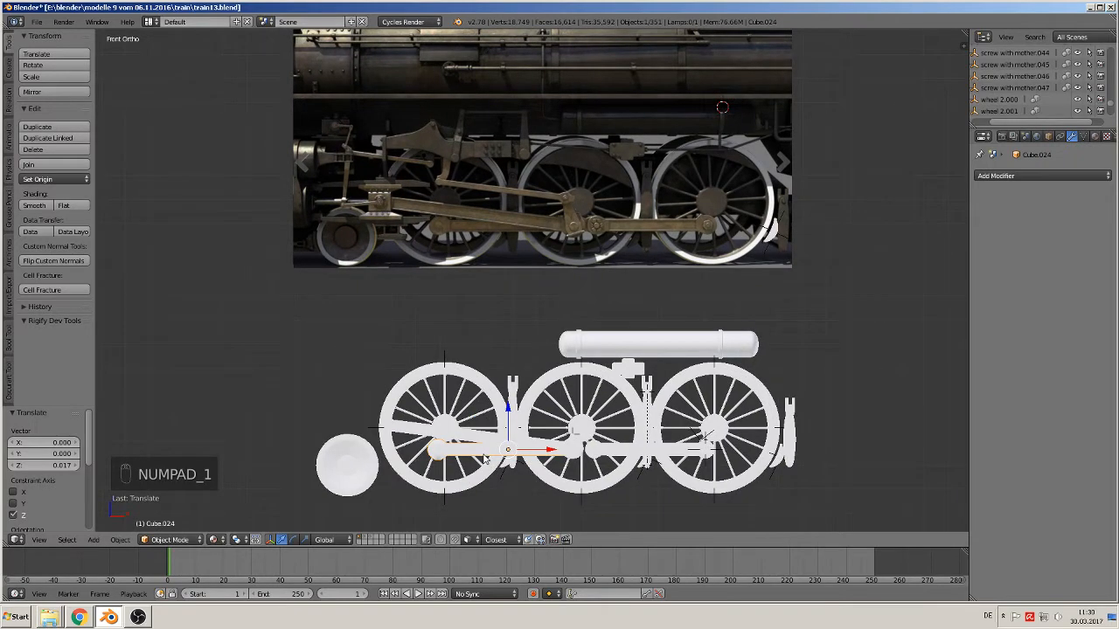
key("KP_7")
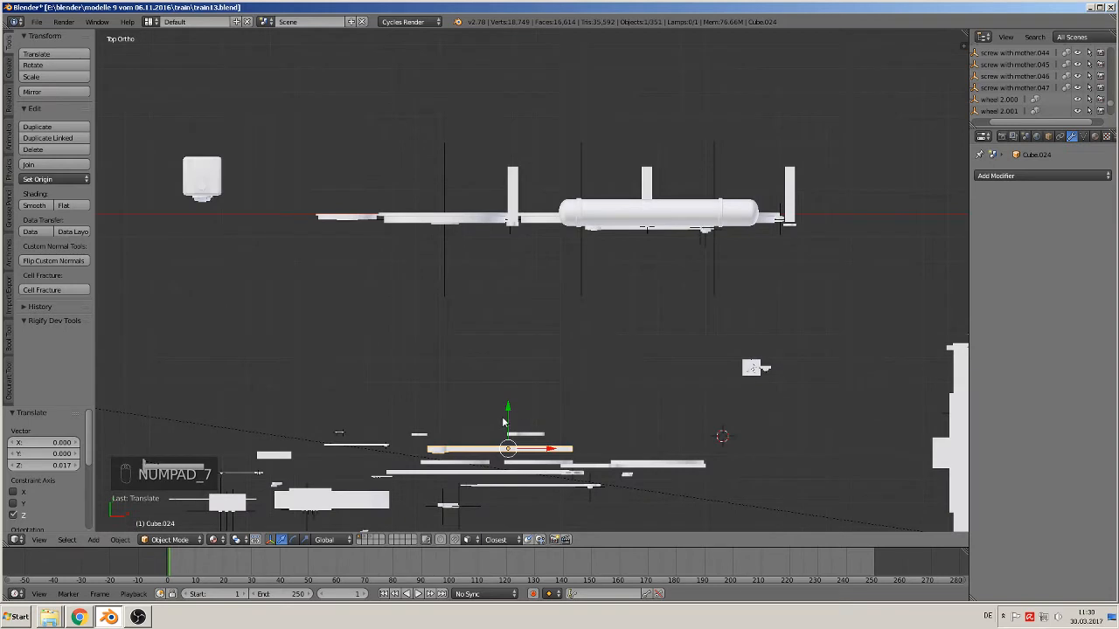
left_click_drag(512, 413, 529, 190)
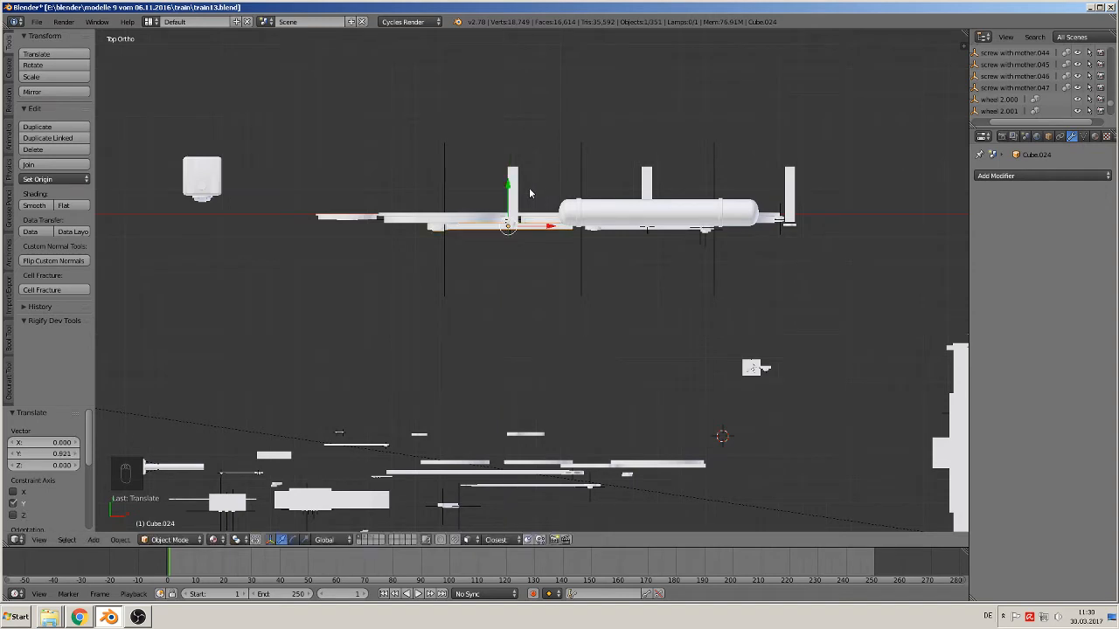
key("KP_3")
scroll(500, 247, "up", 2)
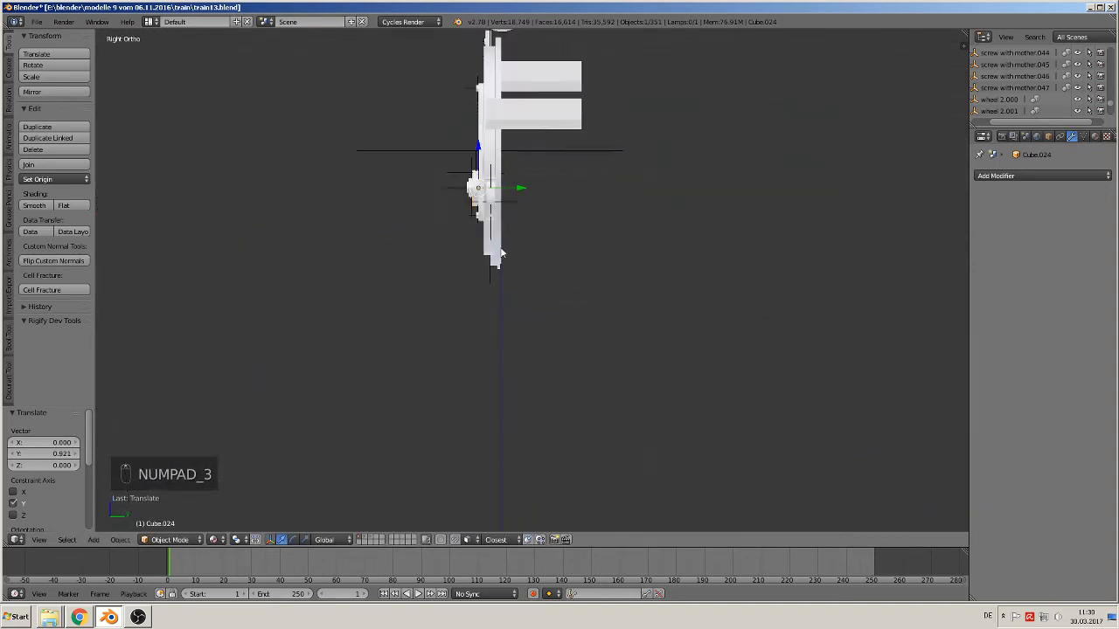
scroll(501, 247, "down", 2)
Select the sloping connecting rod over the front and middle wheels and, in top view, move it 0.739 along Y towards the wheel assembly.
key("KP_1")
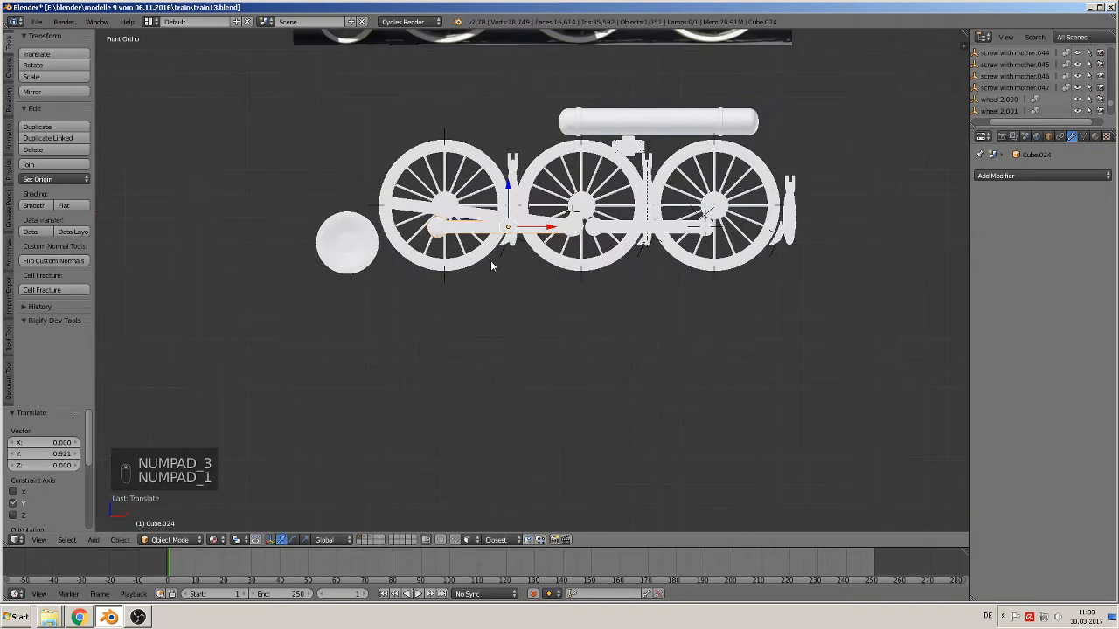
scroll(491, 260, "down", 1)
scroll(471, 244, "up", 2)
right_click(448, 201)
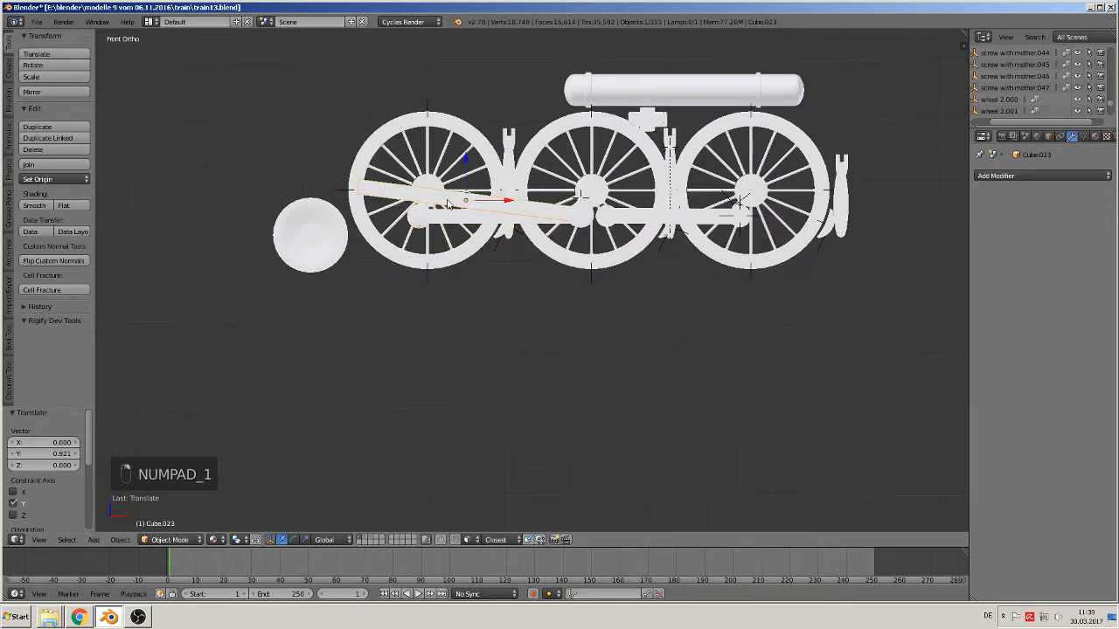
middle_click_drag(499, 249, 469, 284)
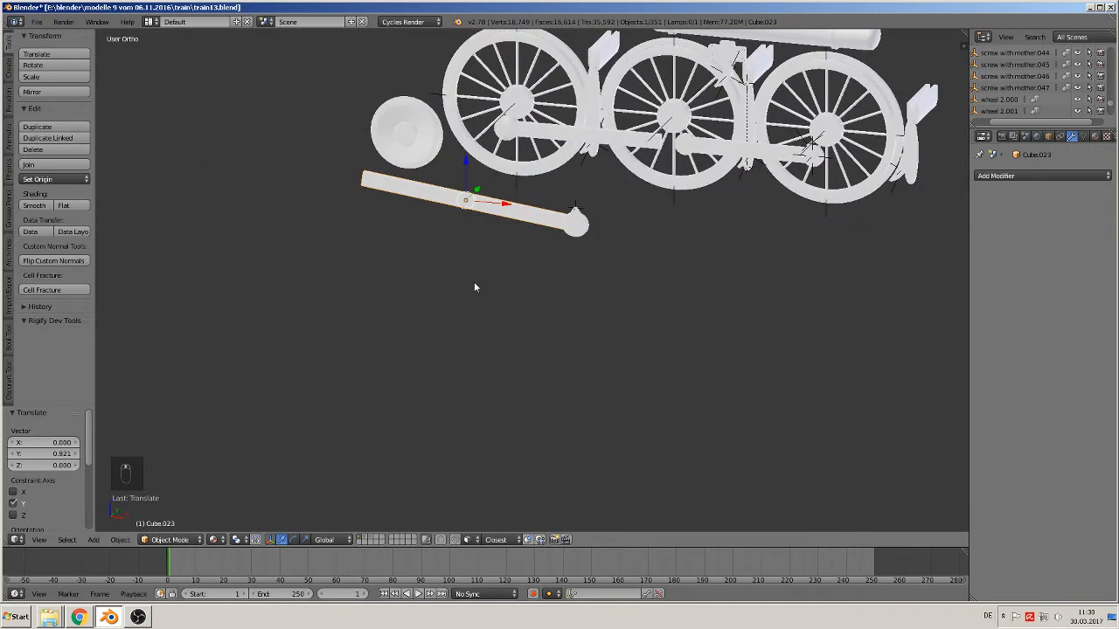
key("KP_7")
scroll(493, 244, "down", 3)
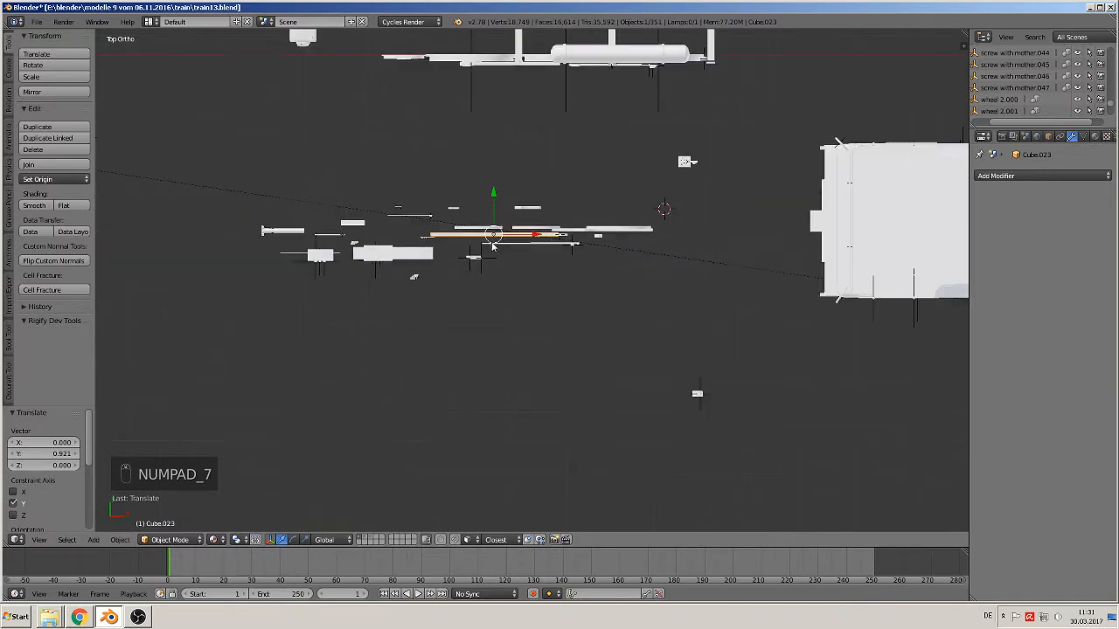
left_click_drag(494, 206, 501, 85)
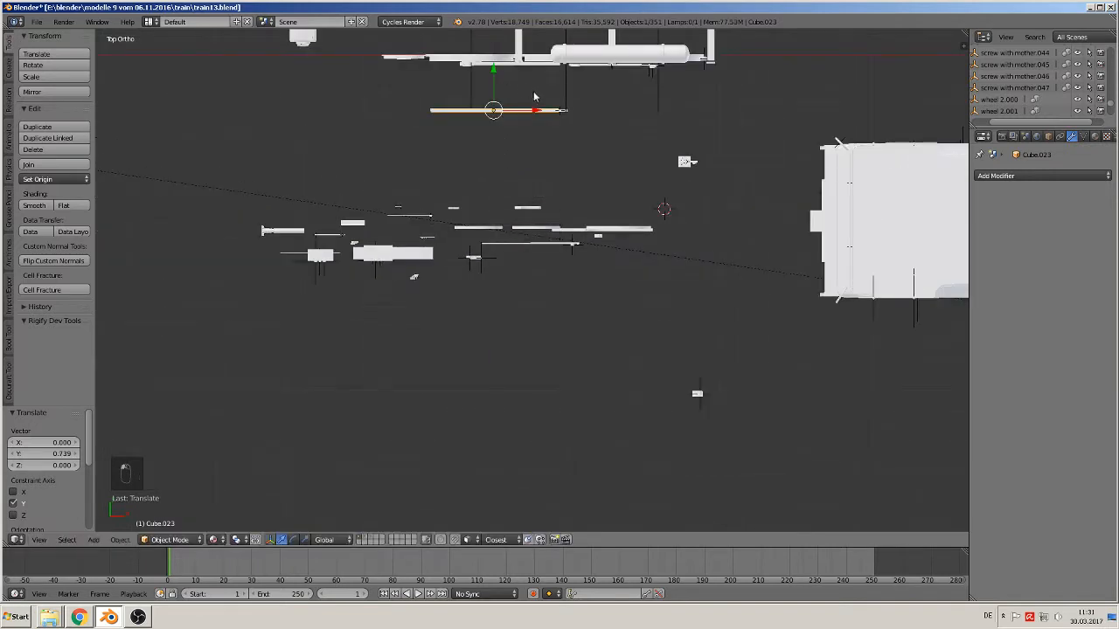
Move the sloping connecting rod another 0.259 along Y against the front coupling rod and check it in front view.
middle_click_drag(502, 131, 514, 361, "shift")
scroll(514, 361, "up", 6)
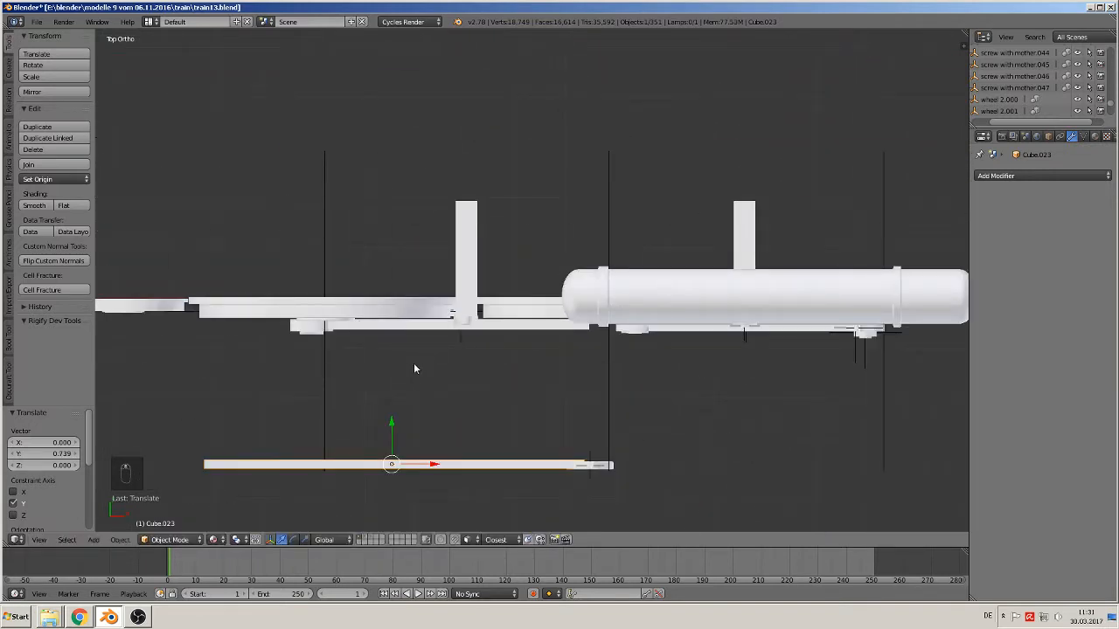
left_click_drag(391, 426, 404, 300)
middle_click_drag(413, 319, 464, 334)
key("KP_1")
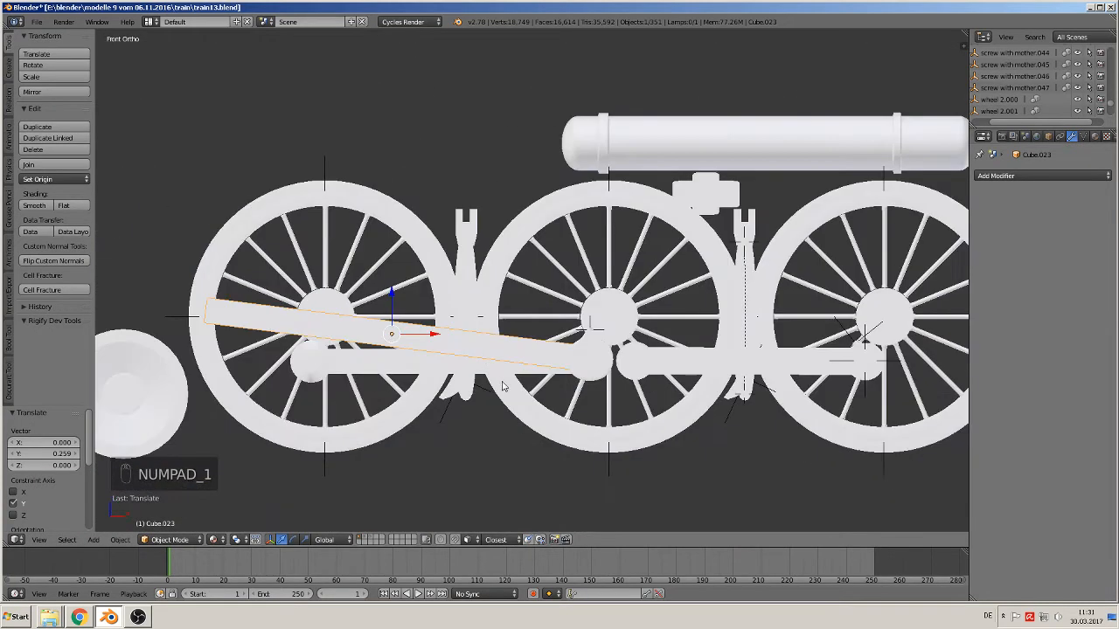
Select the coupling rod between the middle and rear wheels and, in top view, move it -0.014 along Y.
scroll(646, 337, "down", 2)
right_click(647, 341)
middle_click_drag(646, 341, 557, 452)
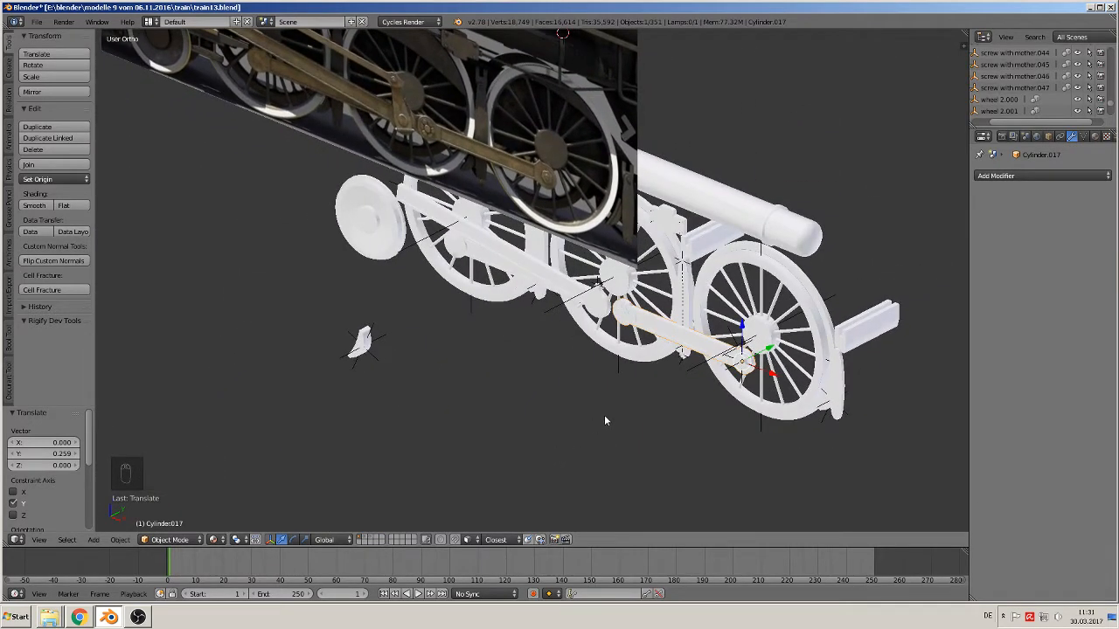
key("KP_7")
scroll(603, 414, "up", 3)
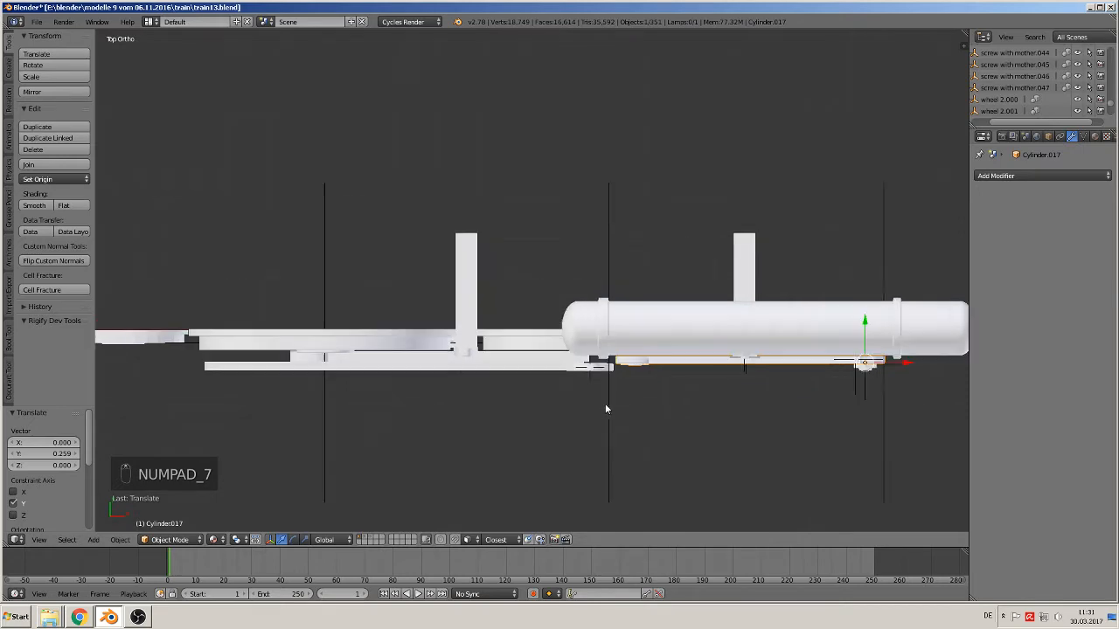
key("g")
key("y")
left_click(868, 339)
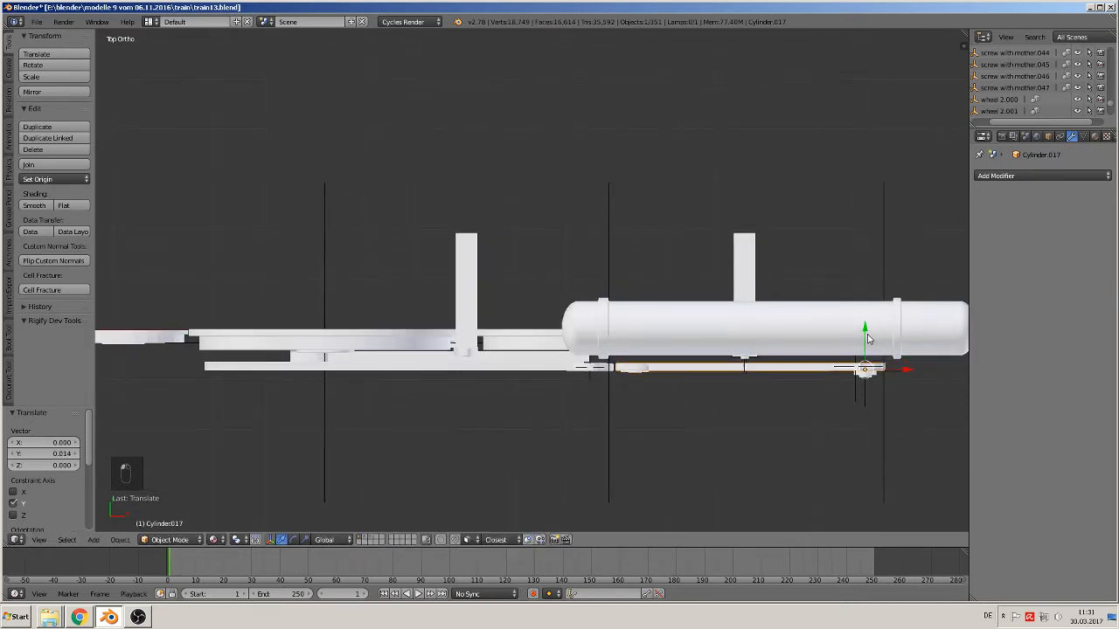
middle_click_drag(868, 339, 705, 415)
key("KP_1")
scroll(700, 410, "down", 5)
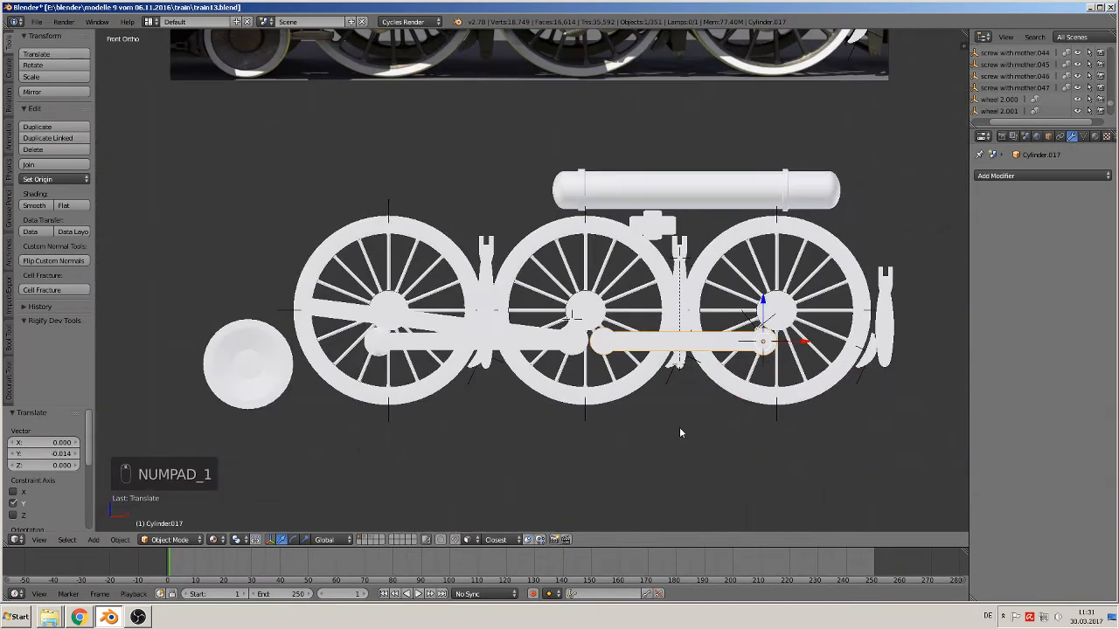
Save the train13.blend file.
middle_click_drag(580, 317, 558, 498, "shift")
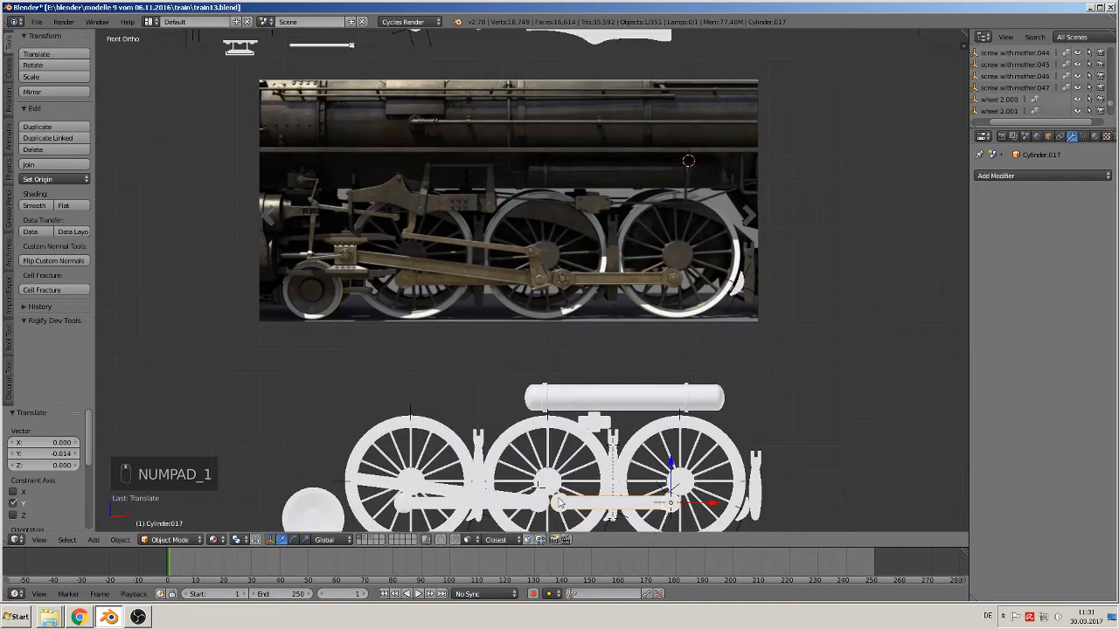
left_click(36, 21)
left_click(59, 112)
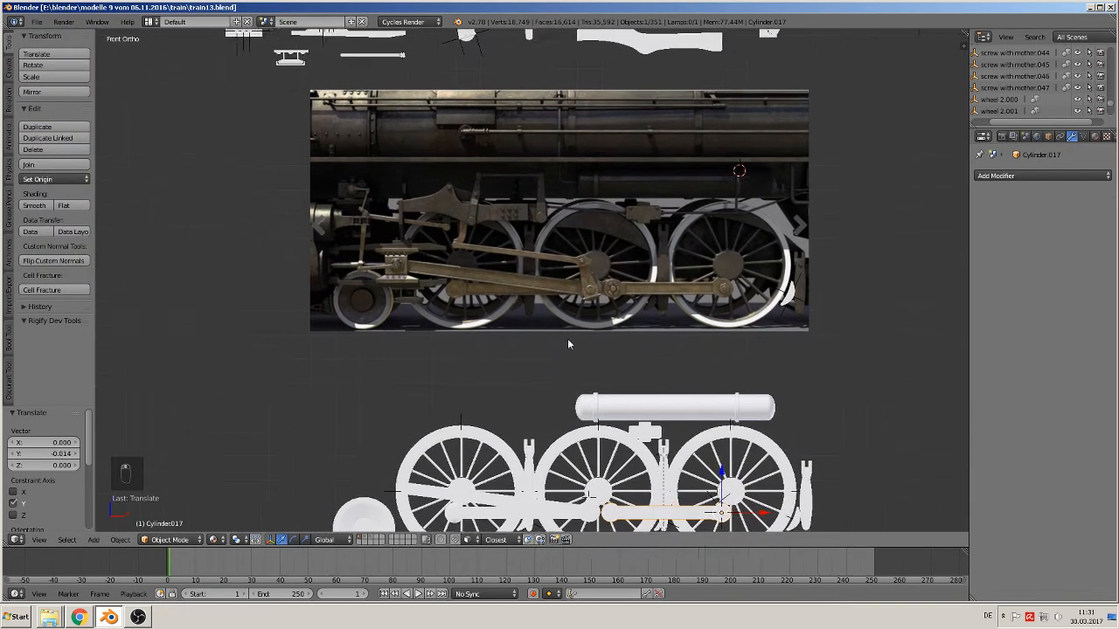
Join the cross bar and the round disc to the tapered crank arm above the reference photo.
scroll(569, 345, "up", 3)
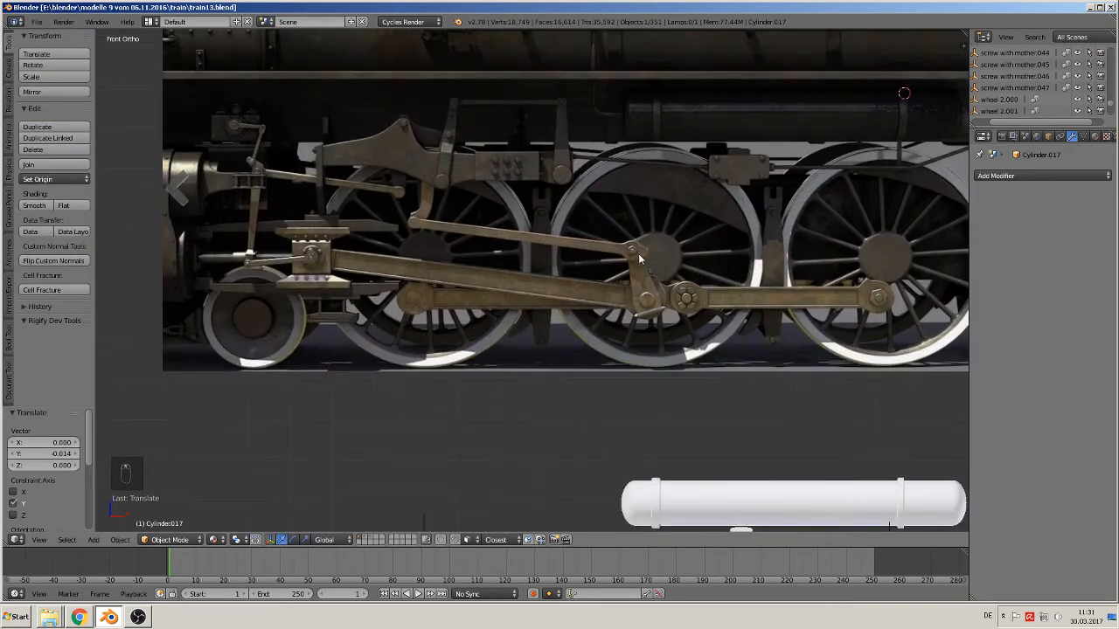
scroll(613, 208, "up", 6, "shift")
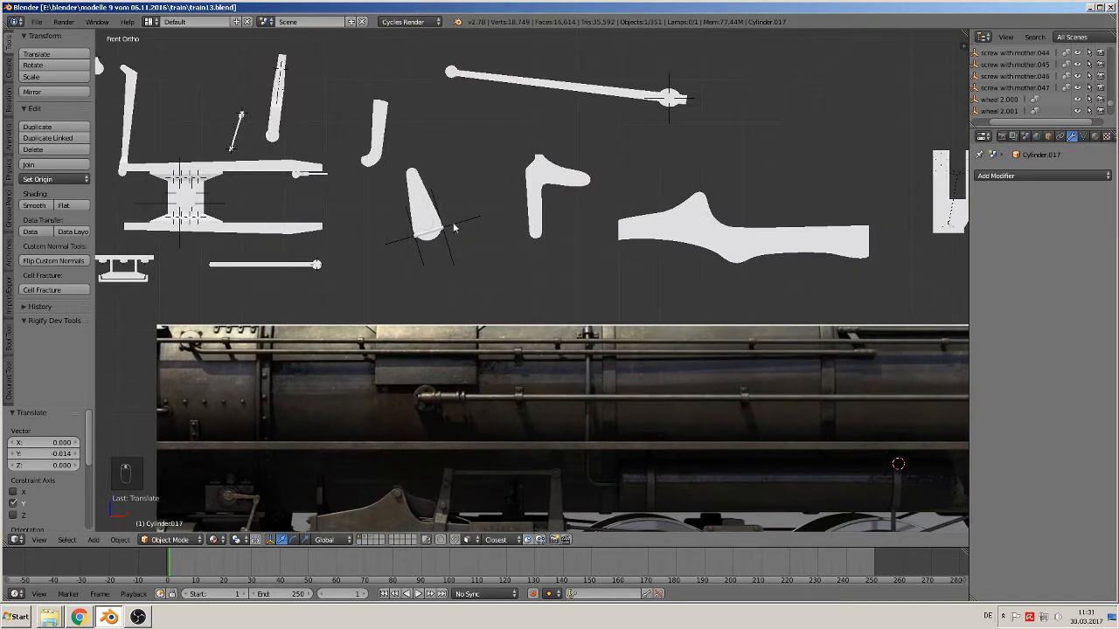
middle_click_drag(427, 226, 574, 263)
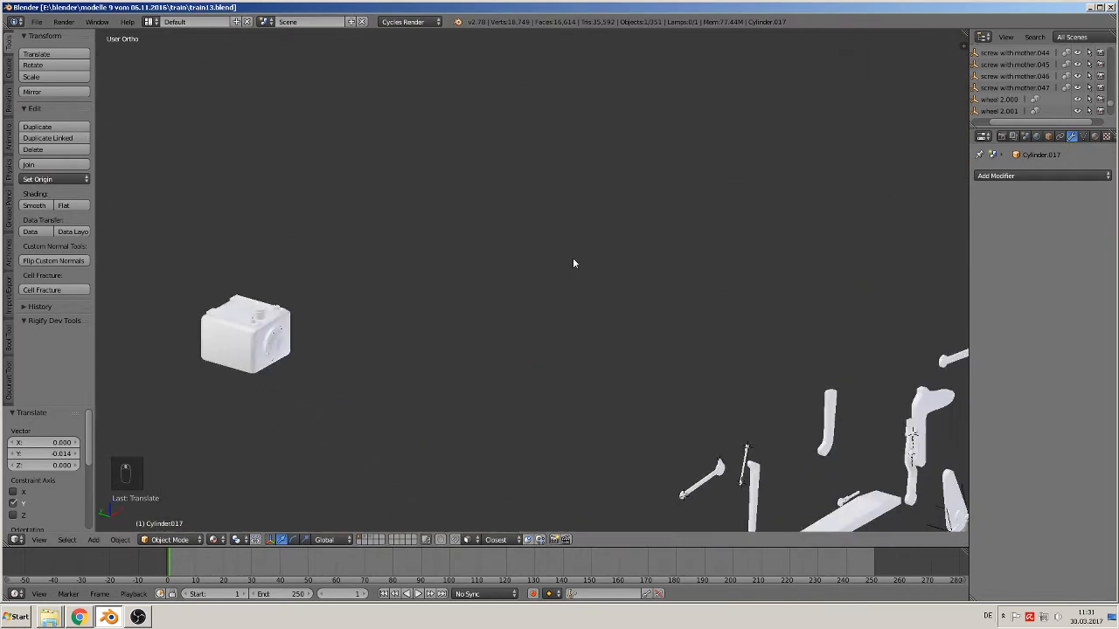
key("KP_1")
scroll(575, 236, "up", 3)
middle_click_drag(462, 207, 655, 305, "shift")
scroll(643, 305, "up", 4)
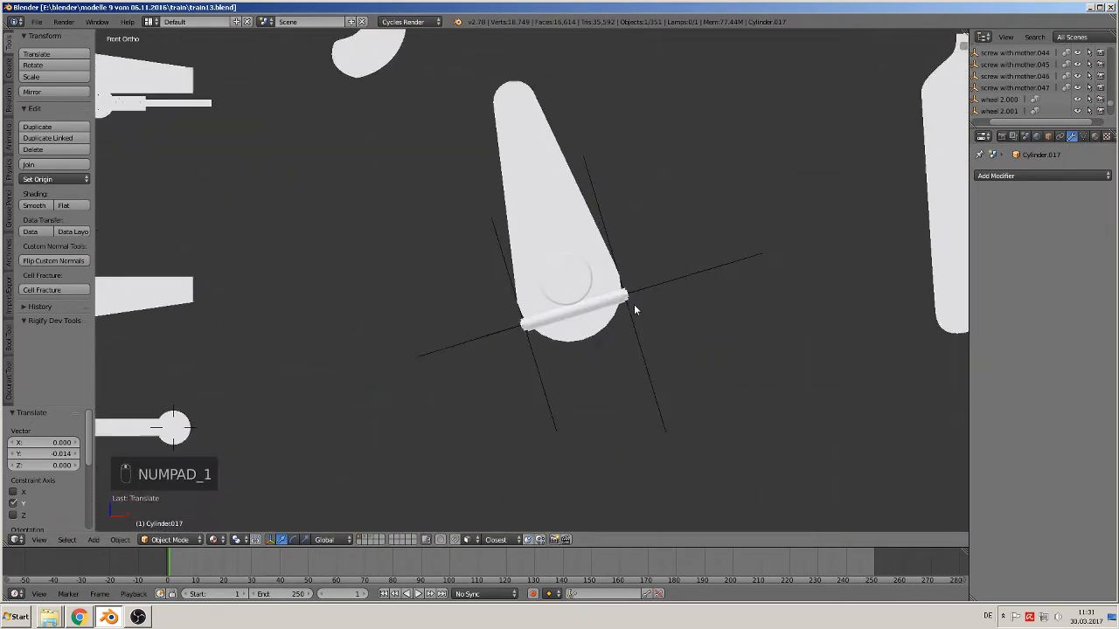
right_click(567, 279)
middle_click_drag(567, 280, 620, 330)
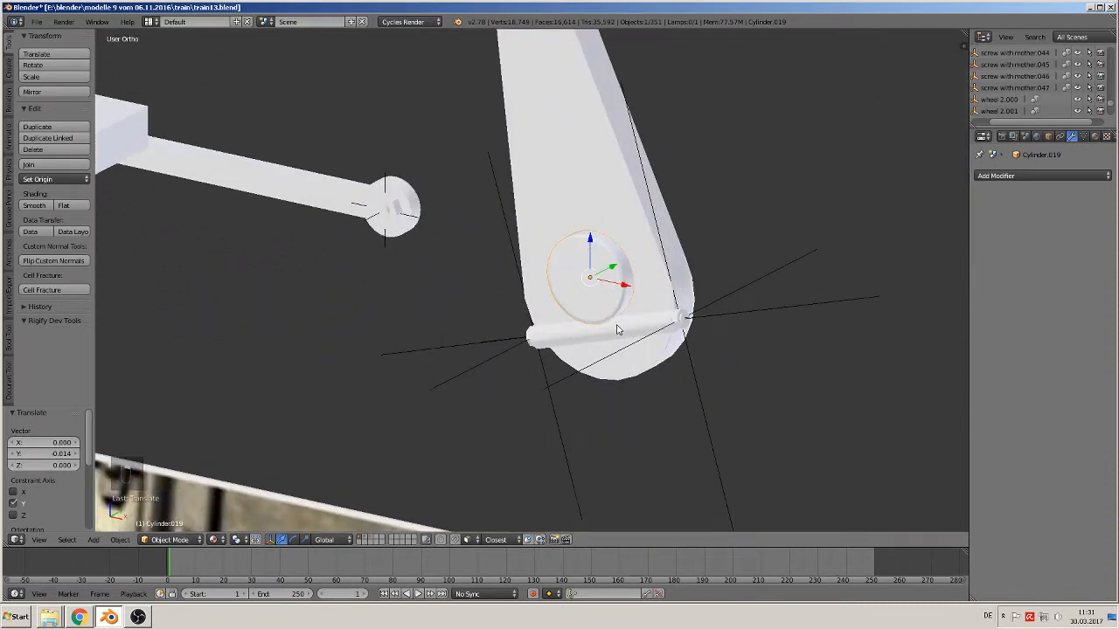
scroll(622, 332, "up", 2)
right_click(667, 360)
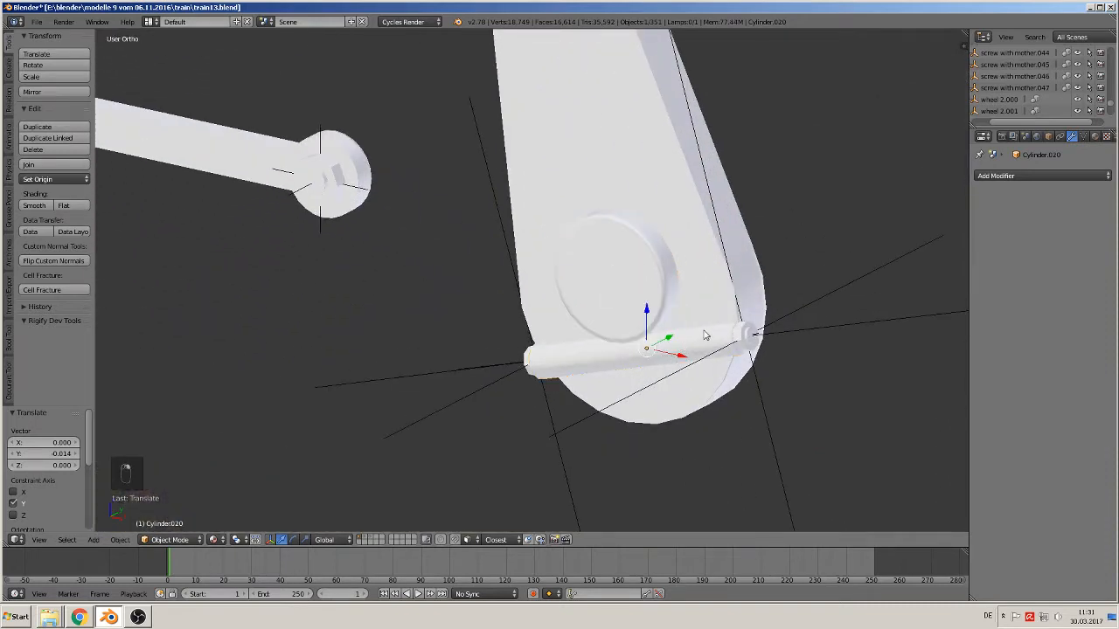
right_click(670, 234, "shift")
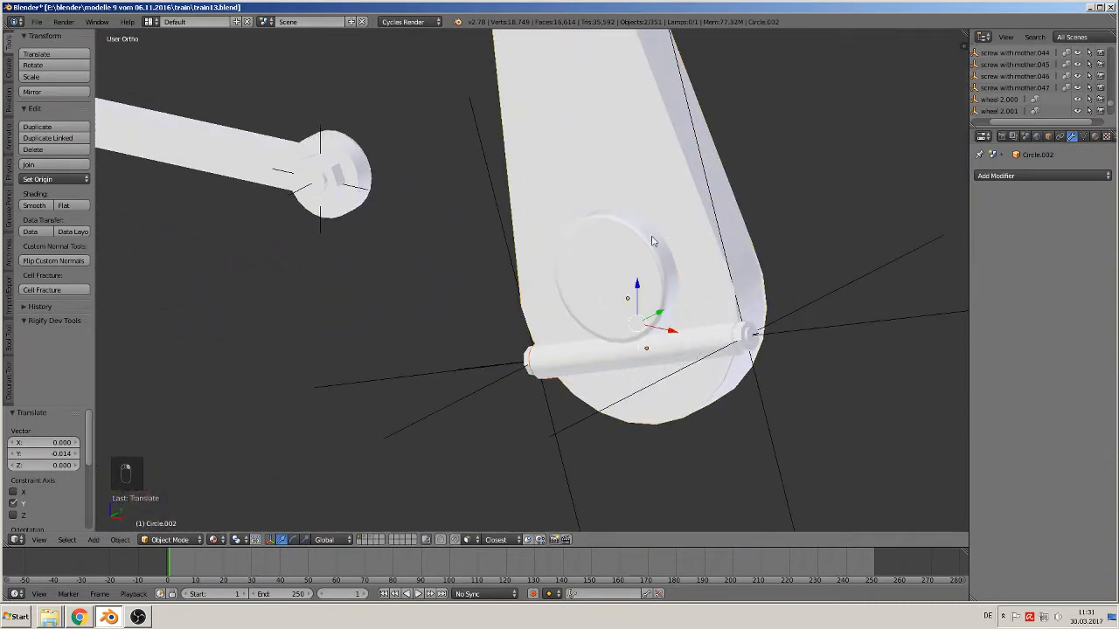
left_click(29, 164)
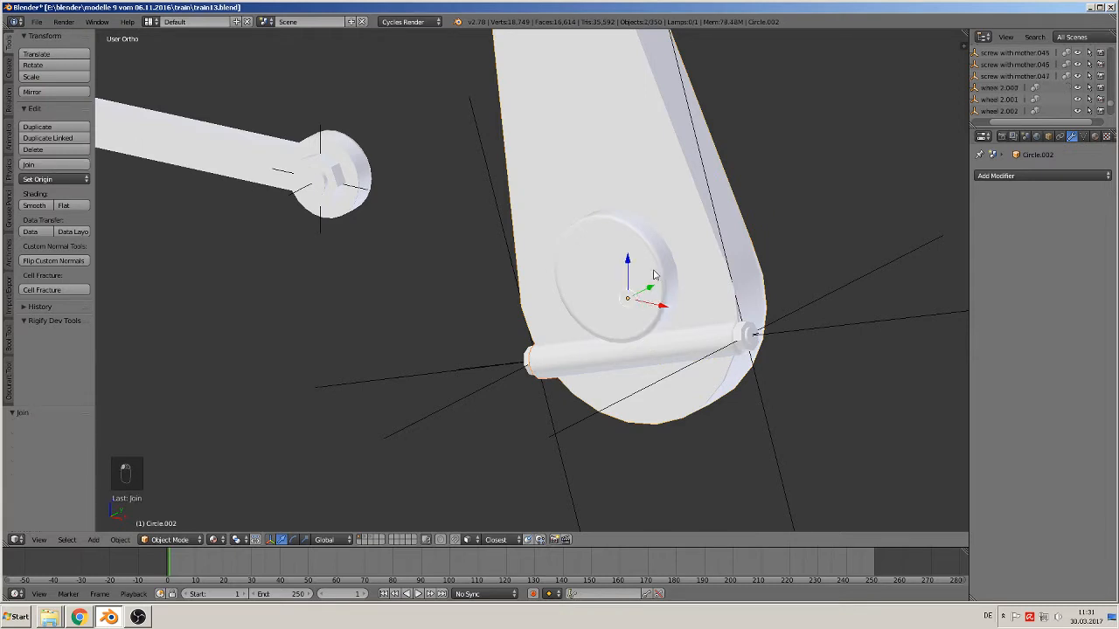
right_click(654, 204, "shift")
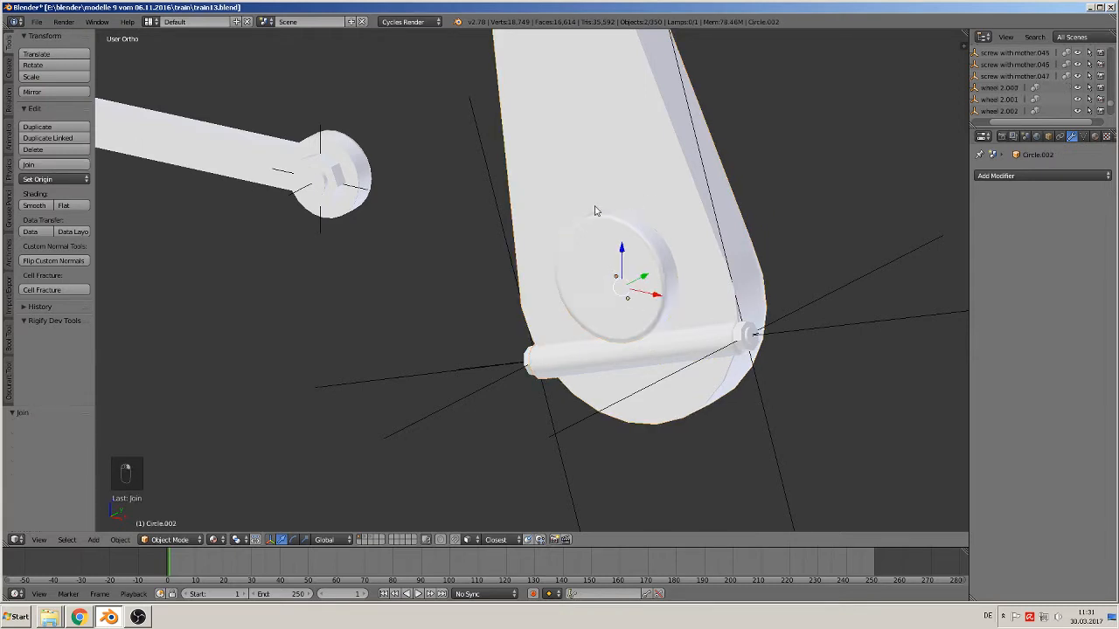
left_click(50, 166)
Parent the screws at both ends of the cross bar to the crank arm, using the Object parent type.
right_click(749, 338, "shift")
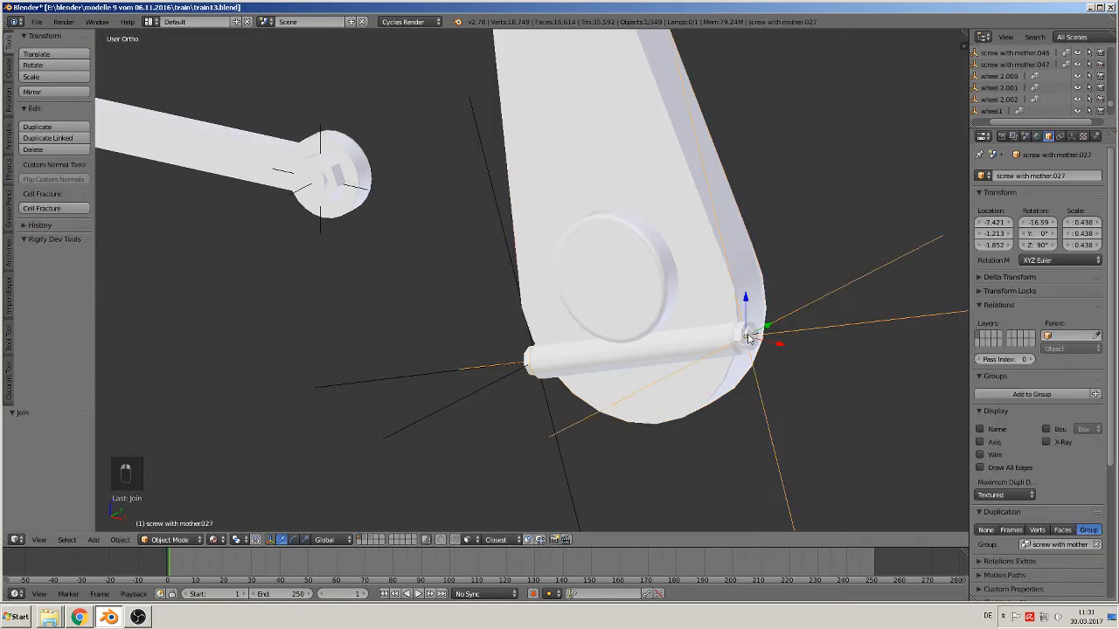
right_click(706, 302, "shift")
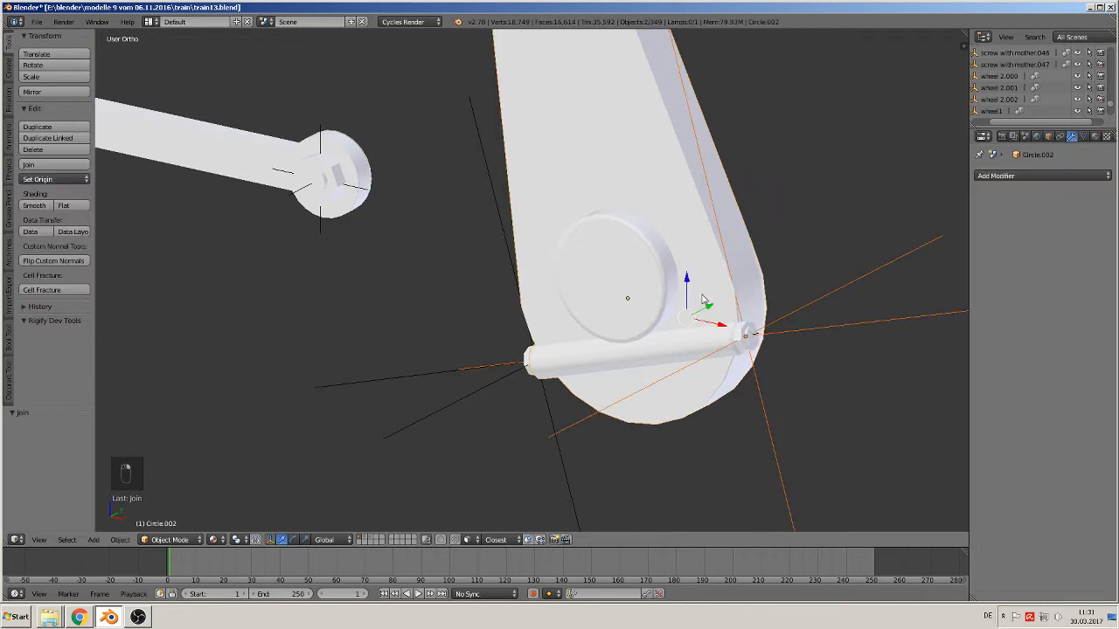
key("ctrl+p")
left_click(704, 296)
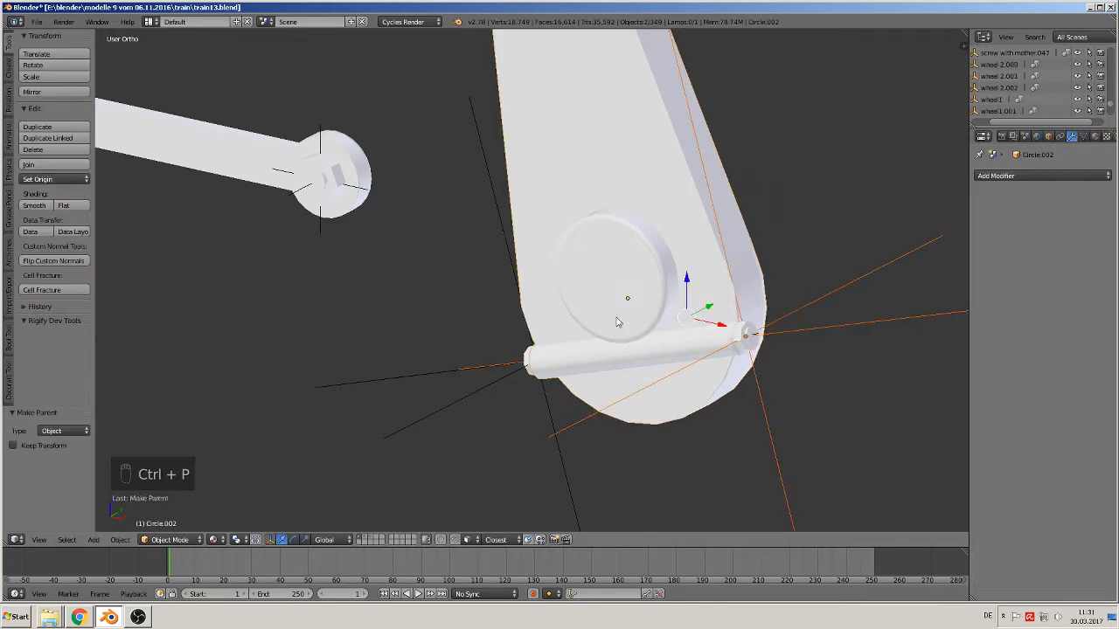
right_click(516, 362)
right_click(522, 372)
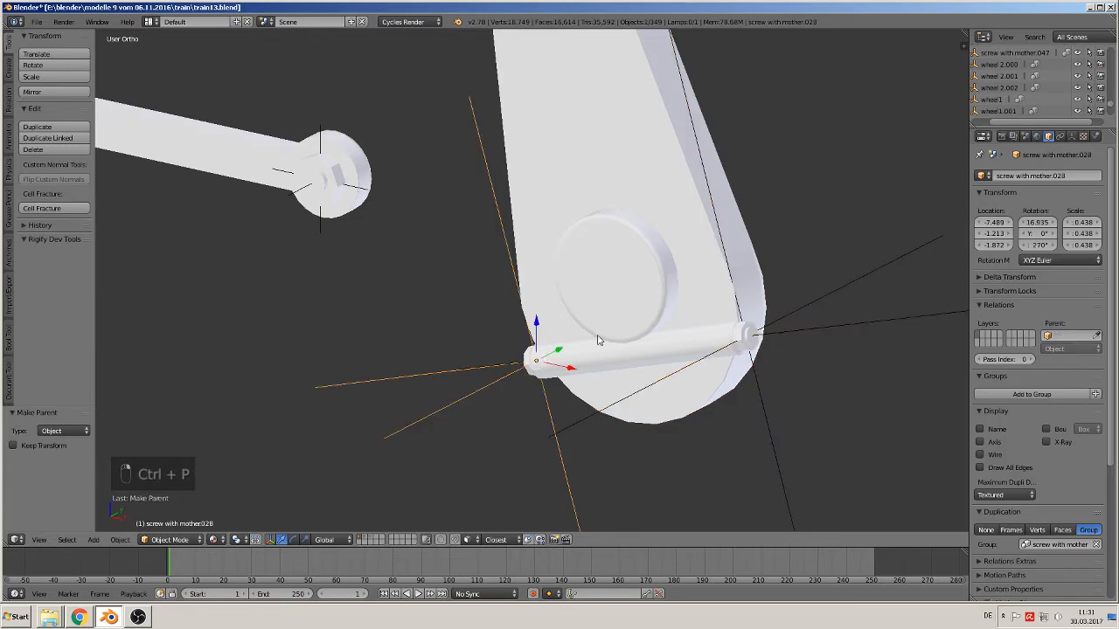
right_click(574, 270, "shift")
key("ctrl+p")
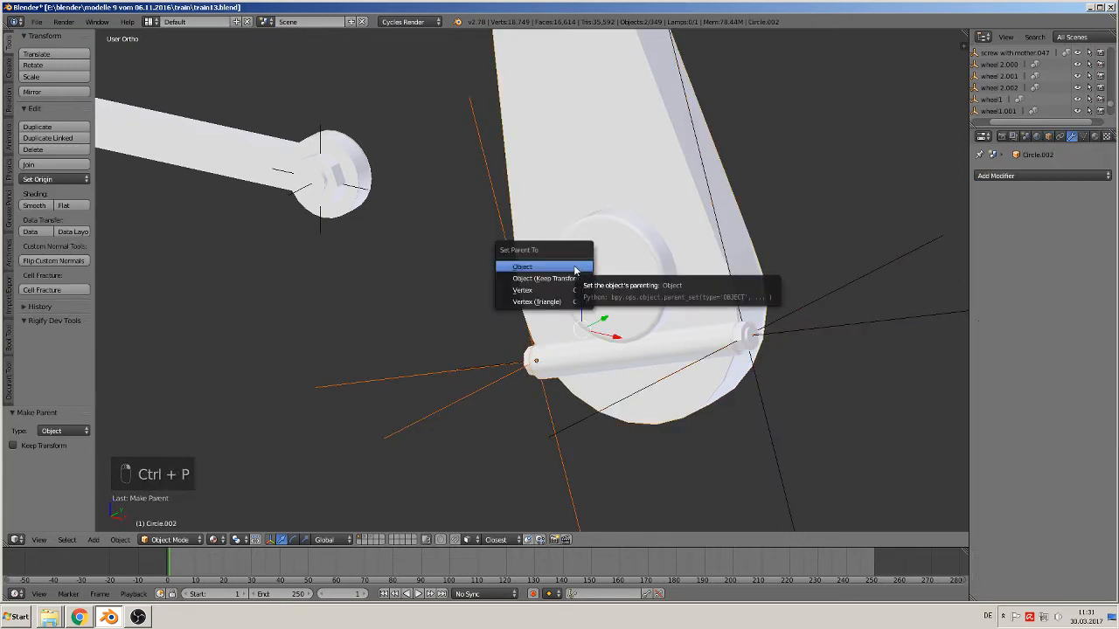
left_click(574, 270)
In front view, move the crank arm 0.513 along X and -1.066 along Z onto its match at the photo's middle wheel.
scroll(409, 405, "down", 4)
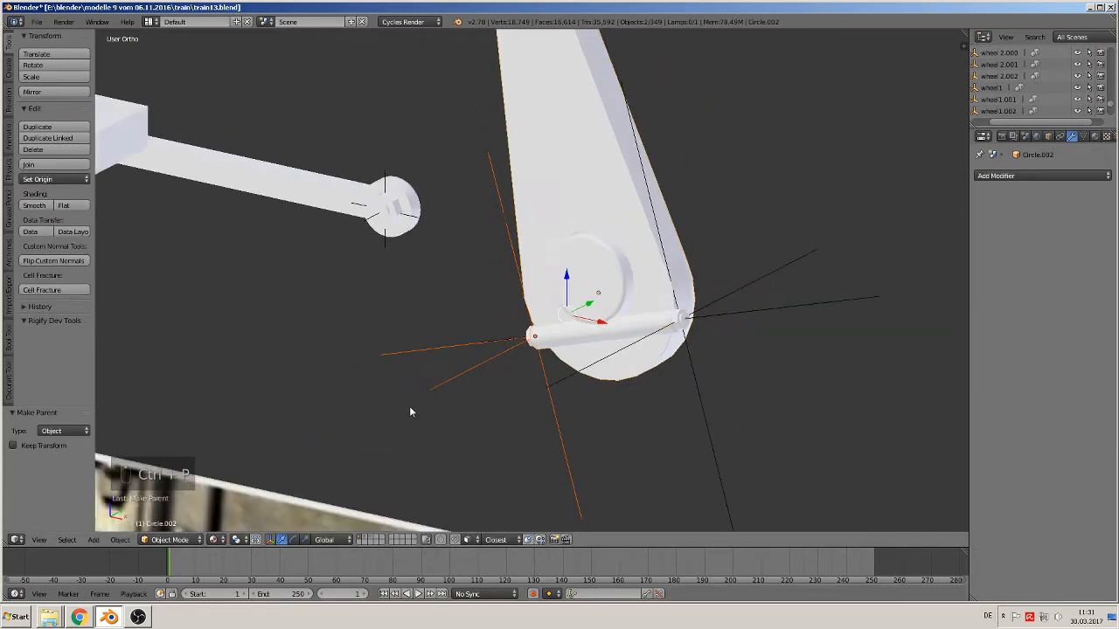
right_click(579, 307)
key("g")
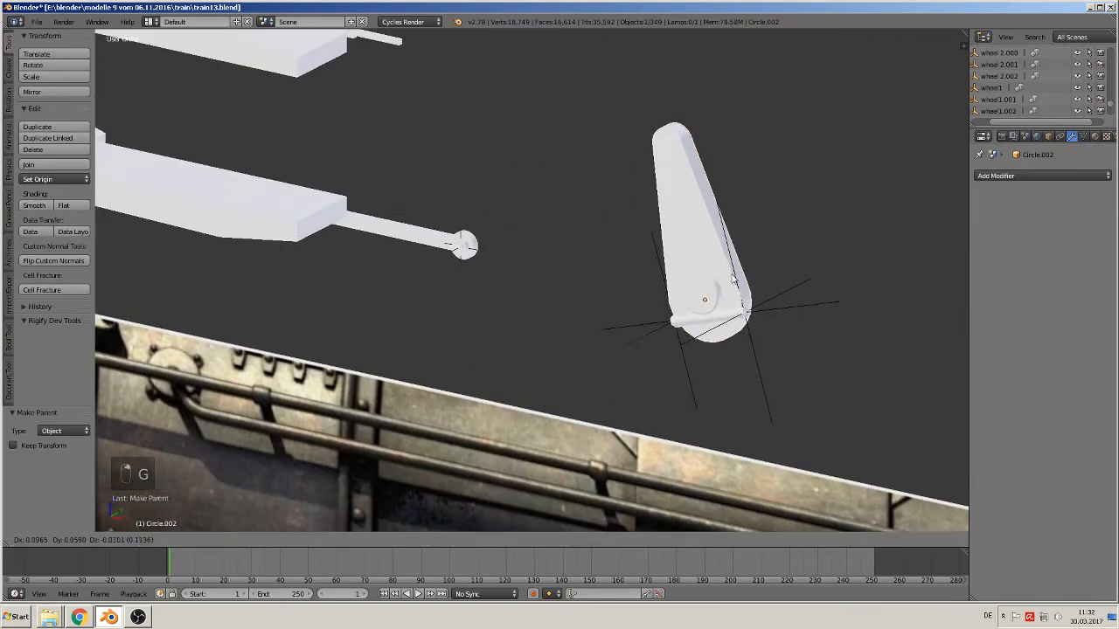
right_click(627, 220)
key("KP_1")
scroll(654, 320, "down", 9)
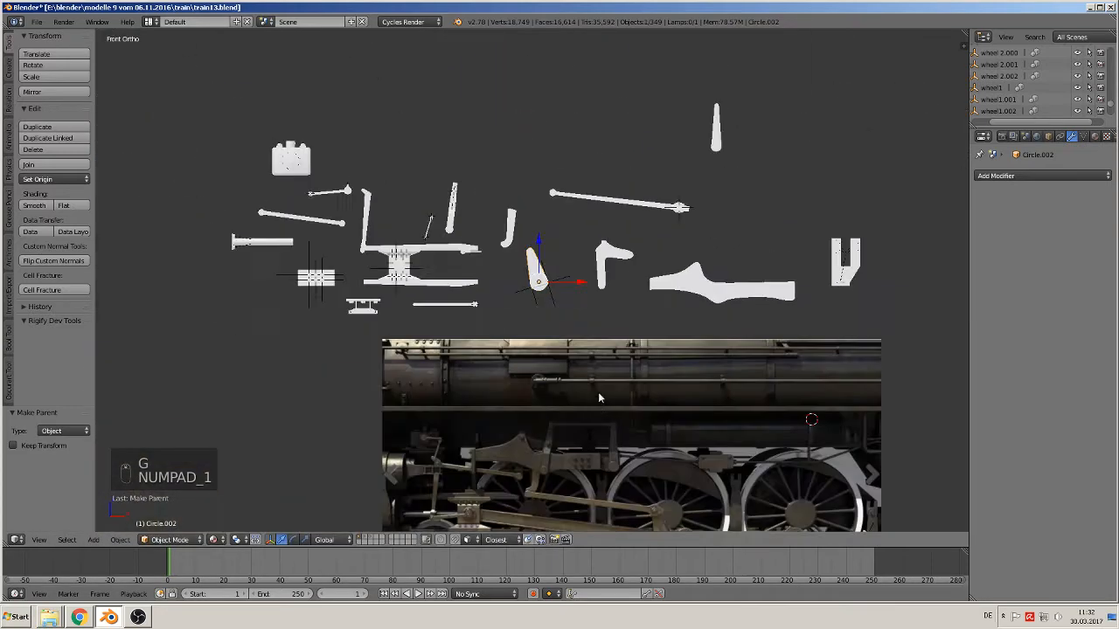
middle_click_drag(586, 397, 524, 231, "shift")
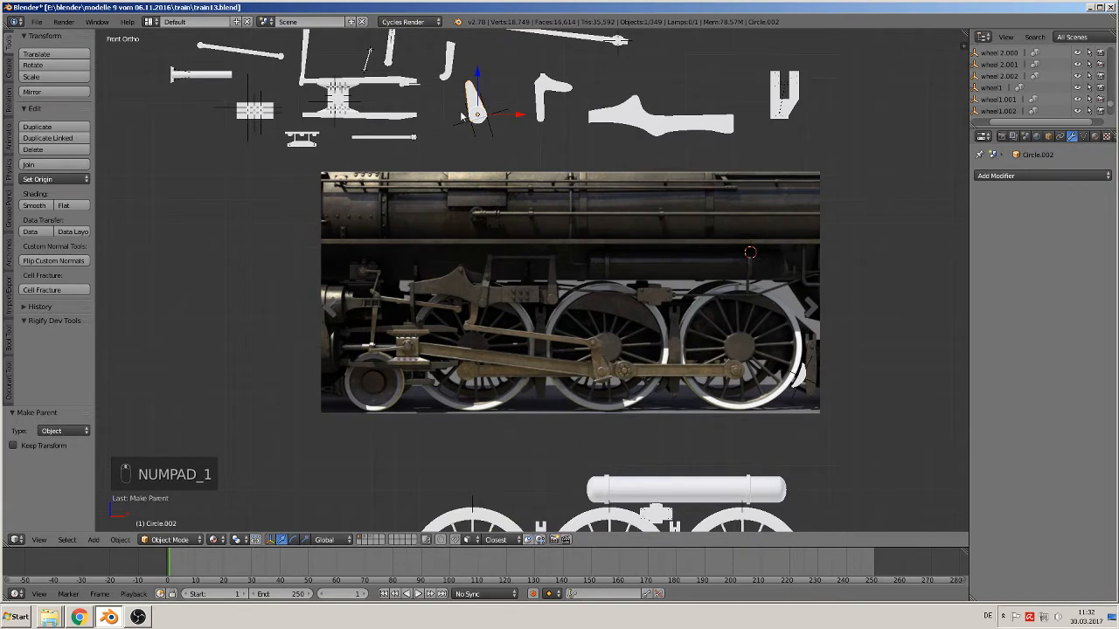
key("g")
left_click(600, 383)
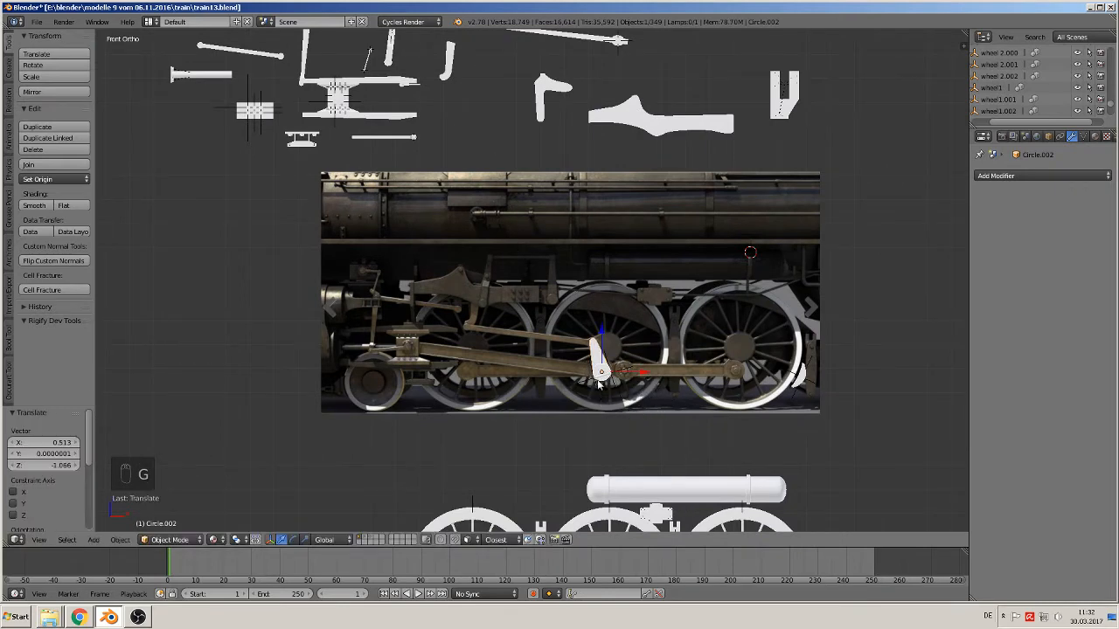
Move the crank arm -0.922 along Z down onto the connecting rod's round end at the modelled middle wheel.
middle_click_drag(667, 444, 629, 258, "shift")
scroll(642, 341, "up", 1)
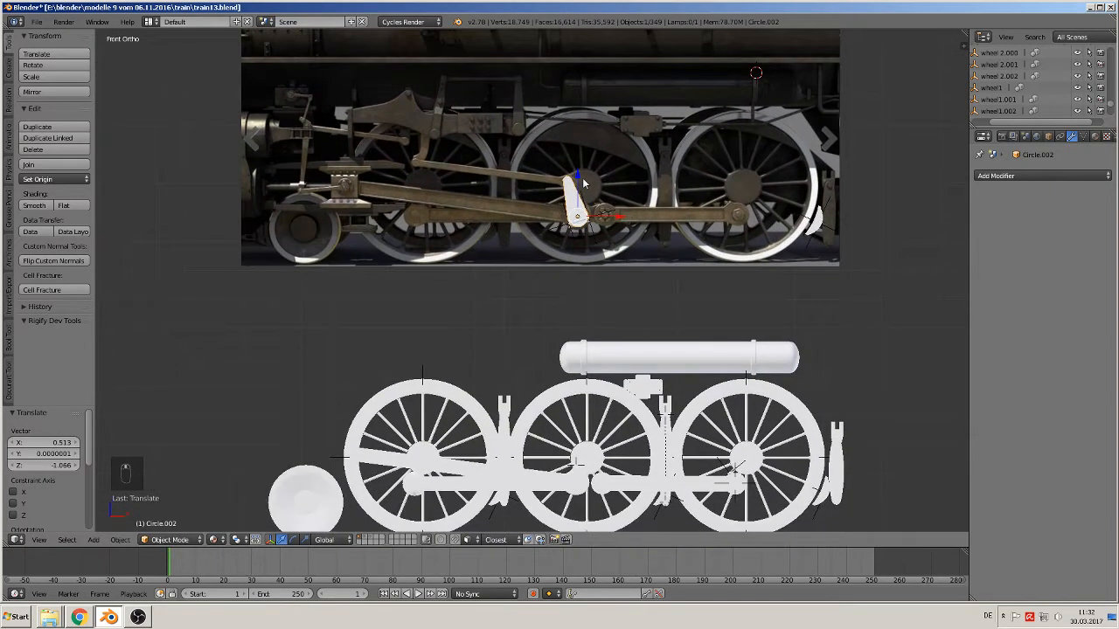
key("g")
key("z")
left_click(597, 411)
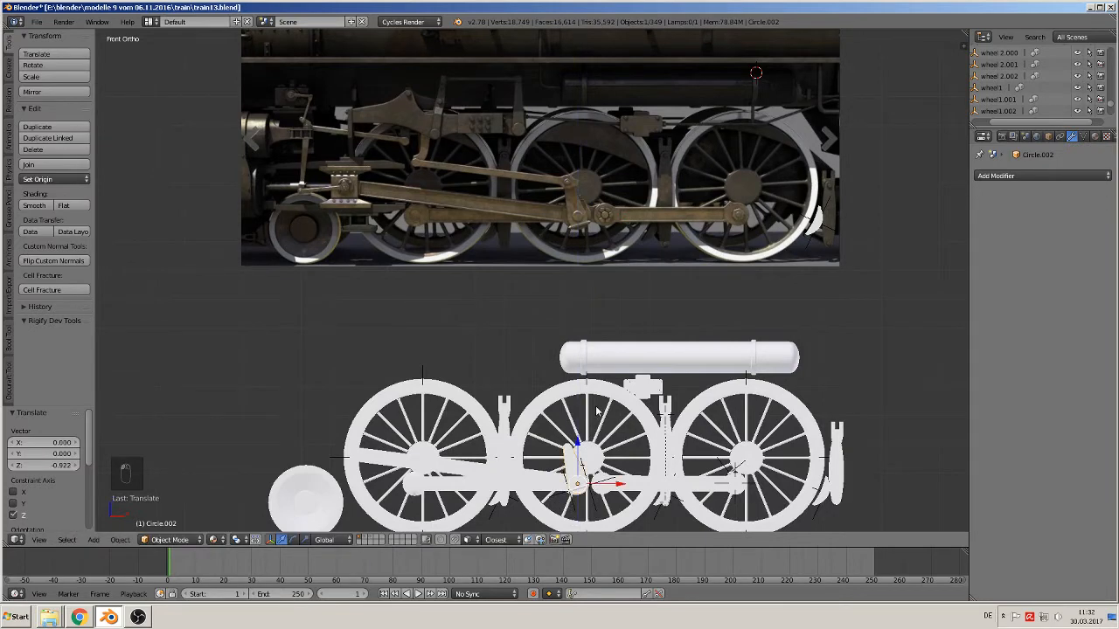
scroll(630, 168, "up", 4)
middle_click_drag(742, 402, 670, 141, "shift")
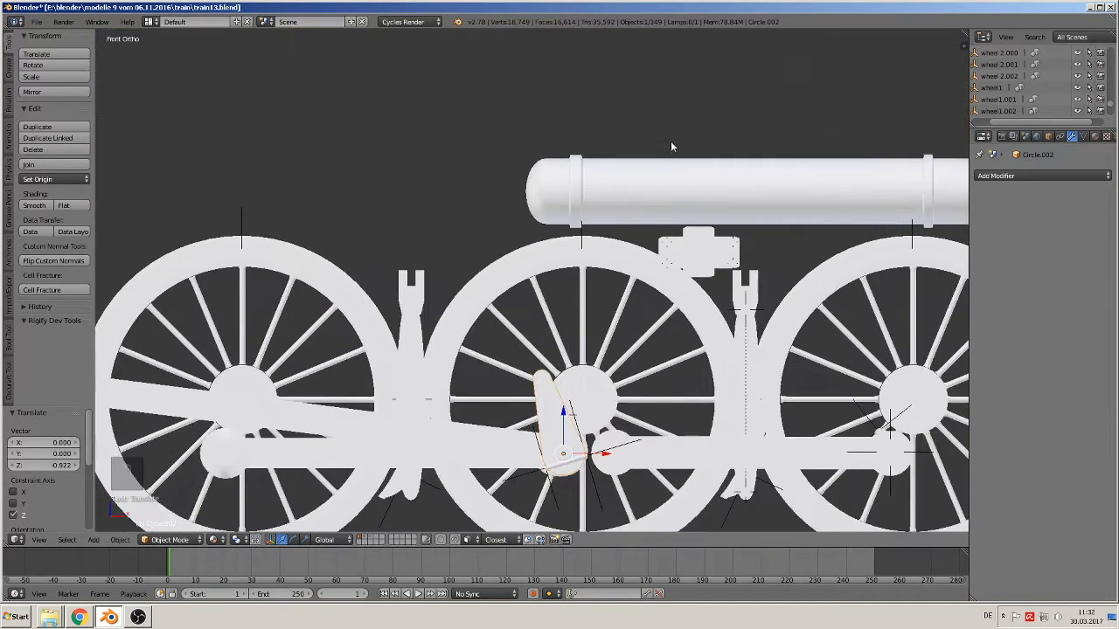
In front view, nudge the crank arm -0.004 along X and 0.004 along Z on the connecting rod's end.
scroll(657, 374, "up", 1)
key("KP_1")
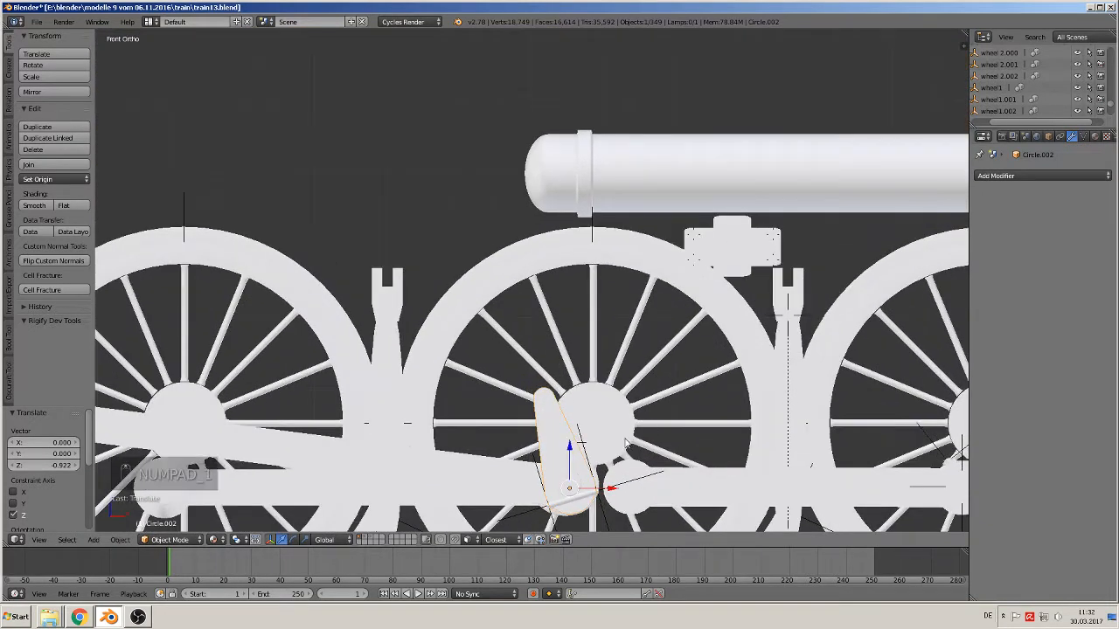
scroll(591, 315, "up", 3)
left_click_drag(602, 347, 593, 350)
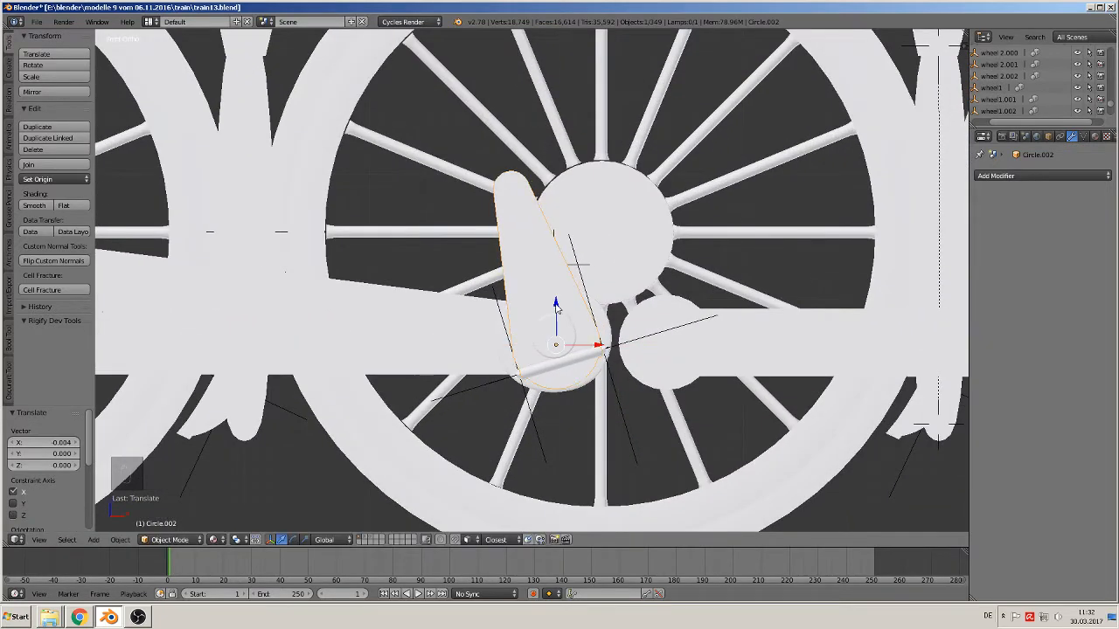
left_click_drag(560, 308, 557, 304)
scroll(525, 297, "down", 5)
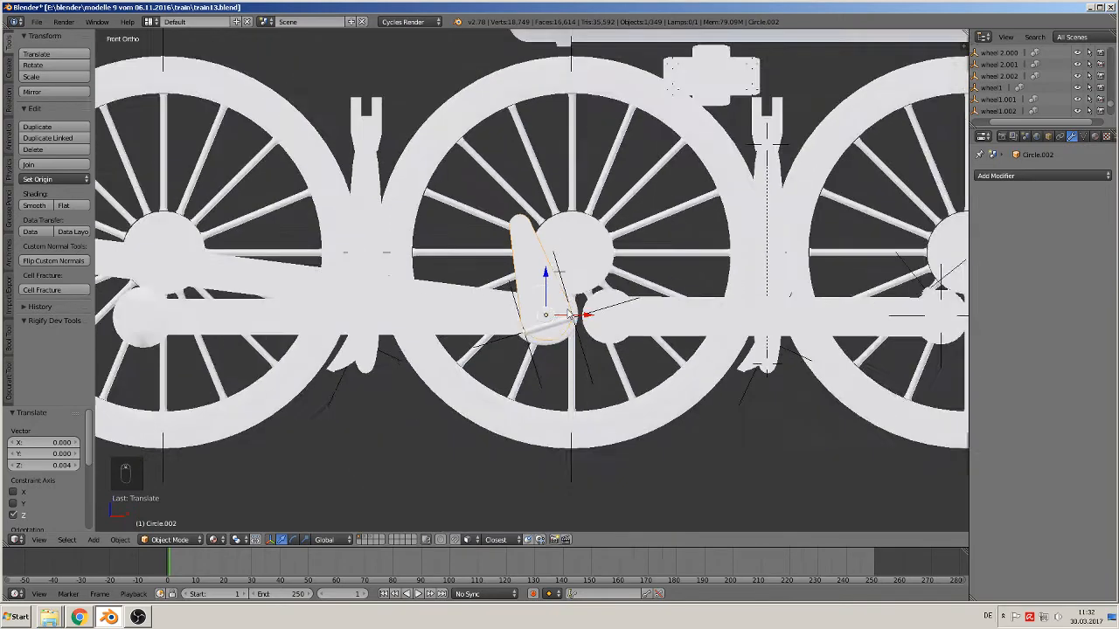
In top view, move the crank arm 1.117 along Y up to the connecting rod at the middle wheel.
middle_click_drag(511, 288, 498, 299)
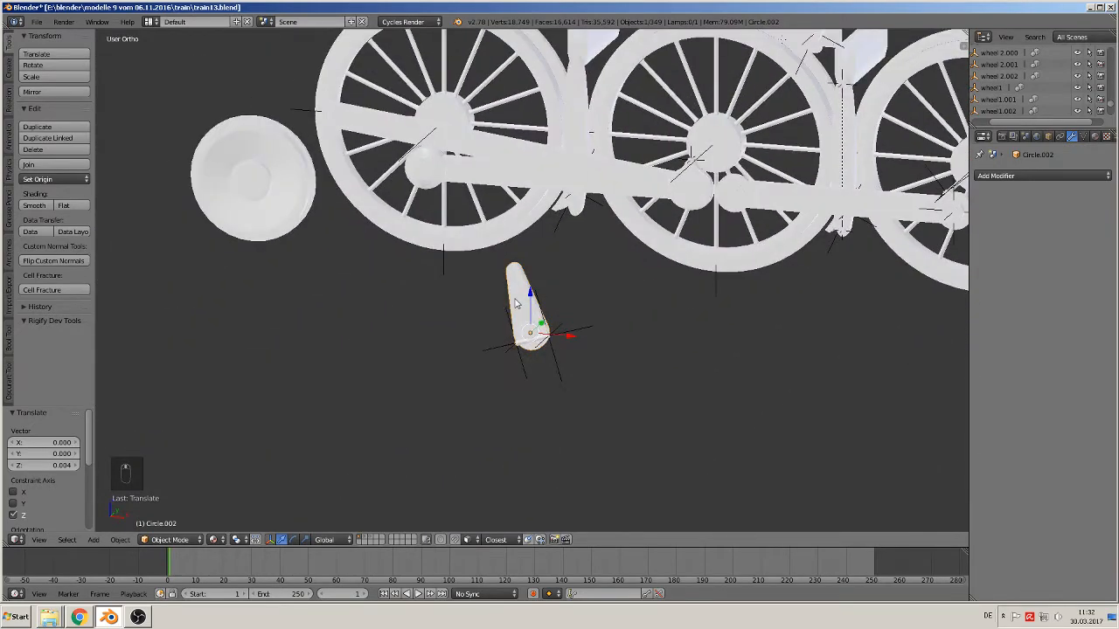
scroll(515, 300, "down", 4)
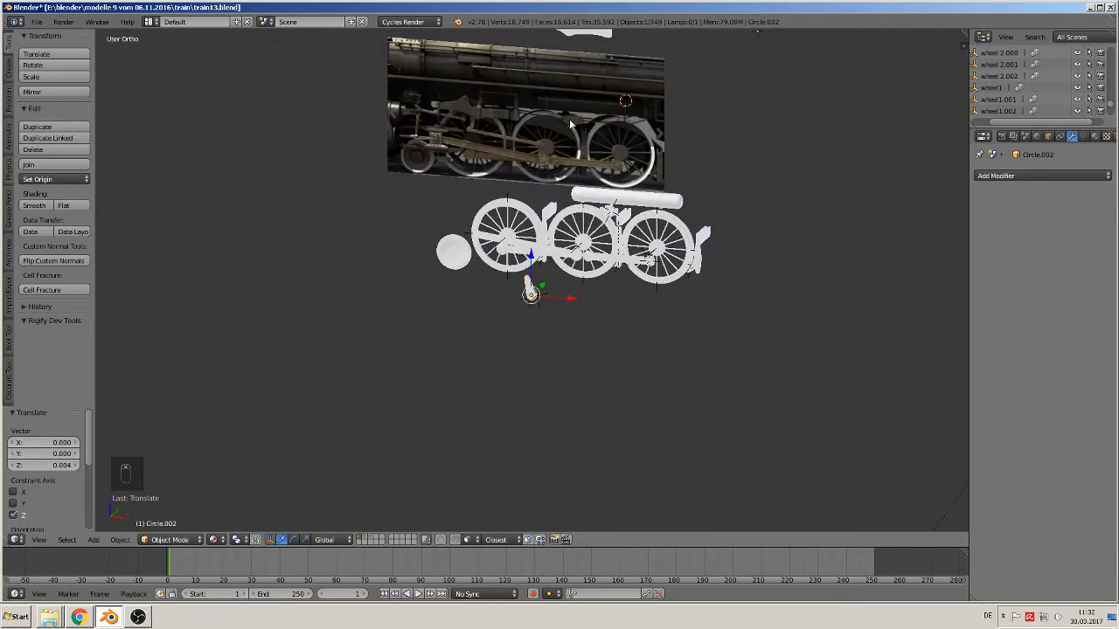
scroll(562, 130, "up", 1)
key("KP_7")
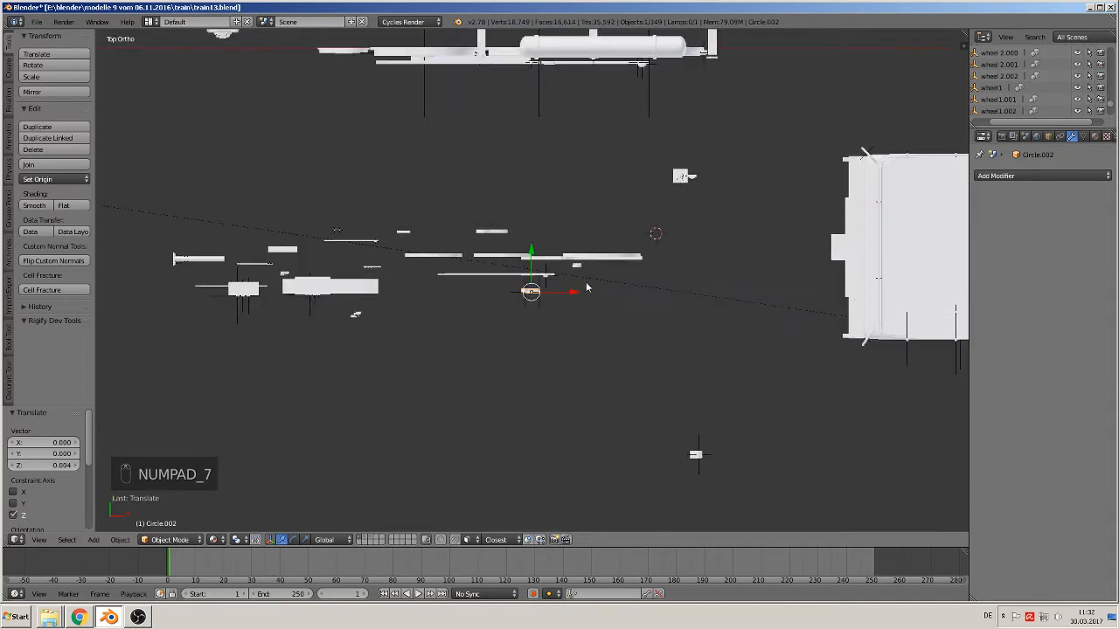
scroll(568, 290, "up", 2)
middle_click_drag(543, 286, 543, 451, "shift")
key("g")
key("y")
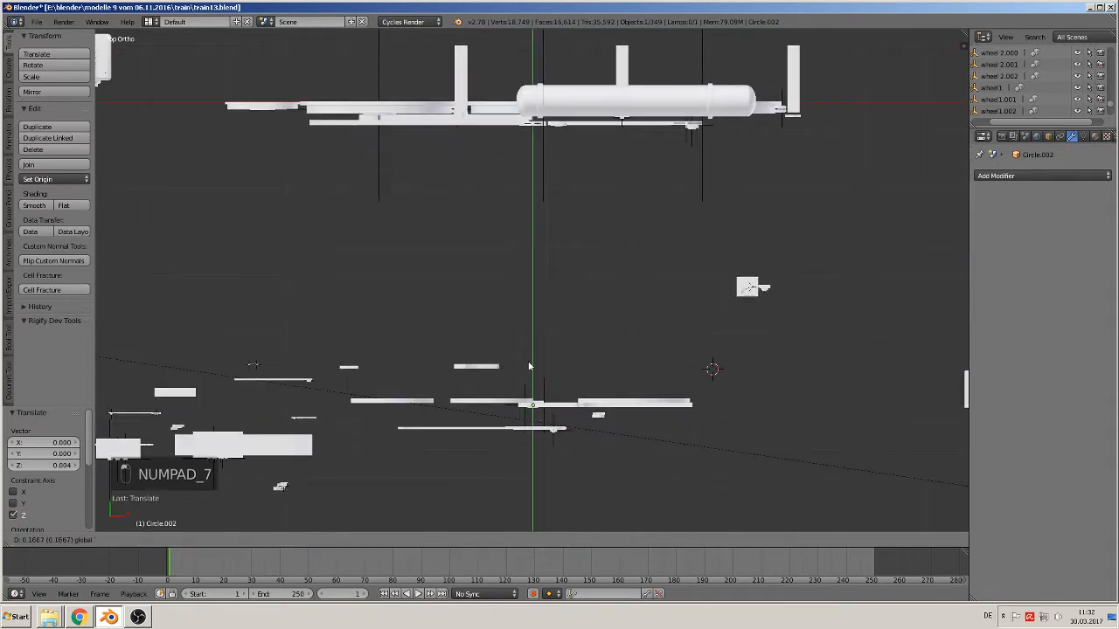
left_click(515, 103)
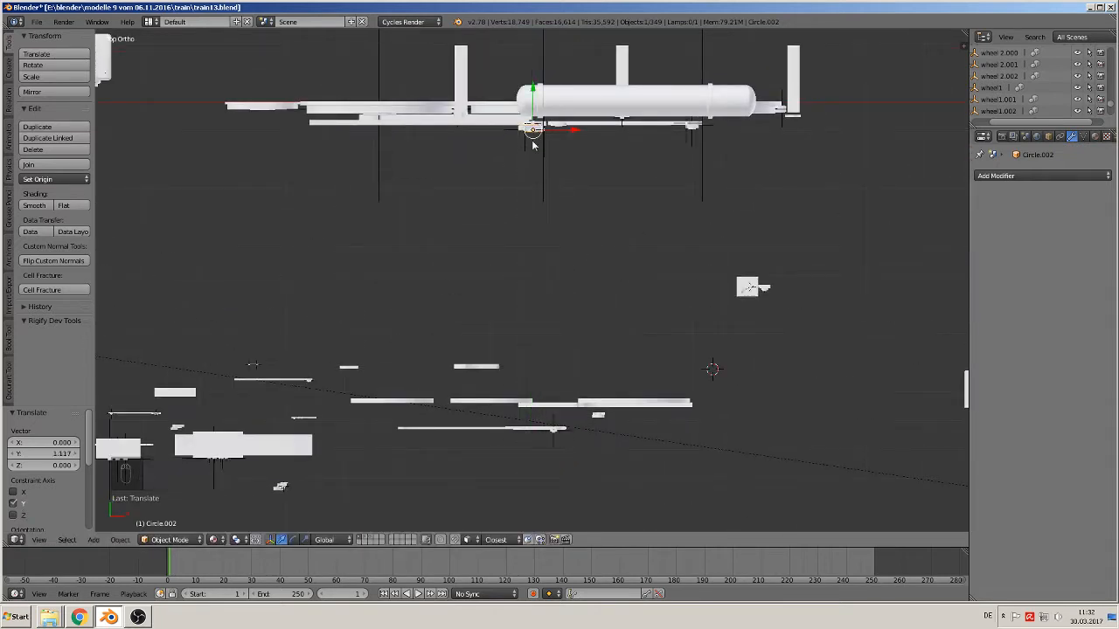
Fine-tune the crank arm's Y position against the connecting rod in top view and deselect it.
middle_click_drag(515, 105, 521, 392, "shift")
scroll(521, 389, "up", 2)
scroll(522, 385, "up", 1)
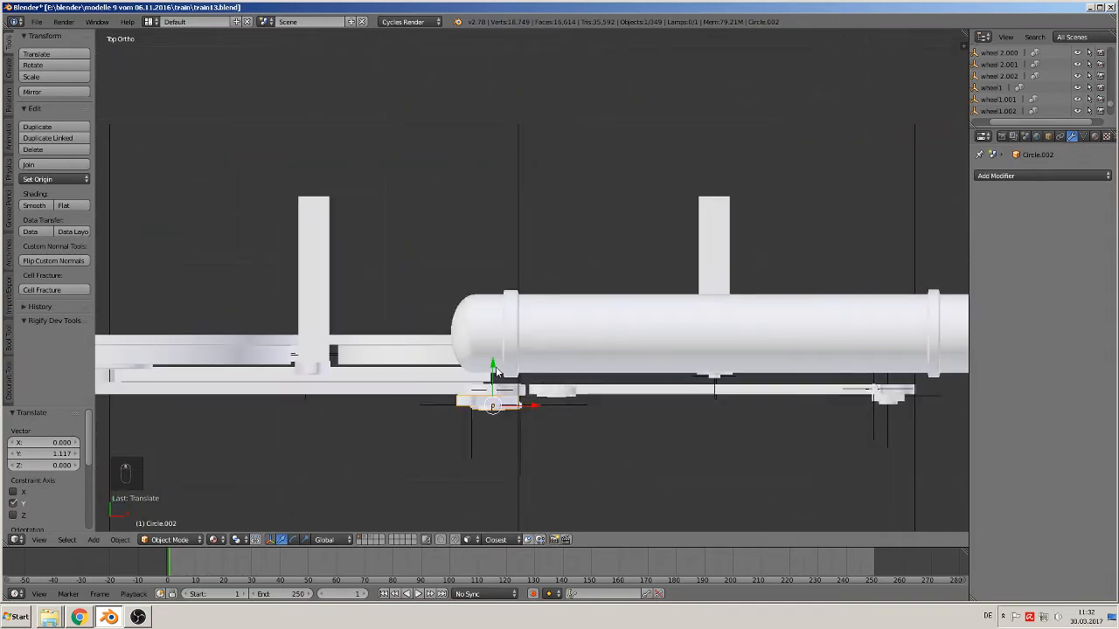
left_click_drag(496, 367, 494, 366)
middle_click_drag(492, 392, 703, 198)
scroll(495, 415, "down", 1)
key("a")
scroll(494, 415, "up", 2)
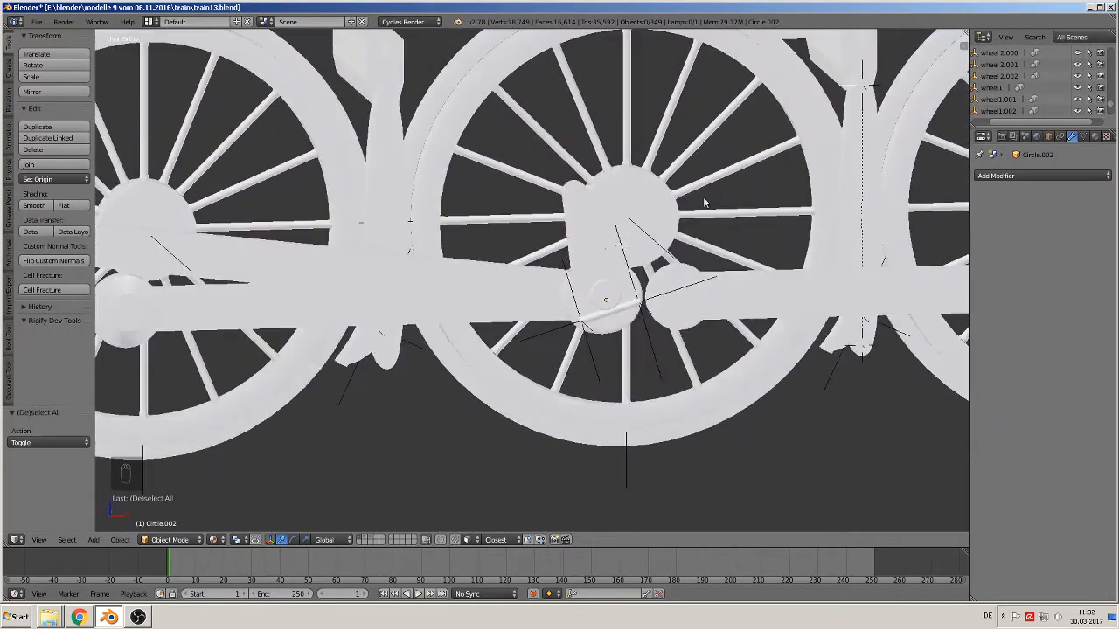
Compare the assembly with the reference photo and inspect the screw end of the loose thin rod above it.
scroll(703, 202, "down", 3)
key("KP_1")
scroll(552, 303, "down", 3)
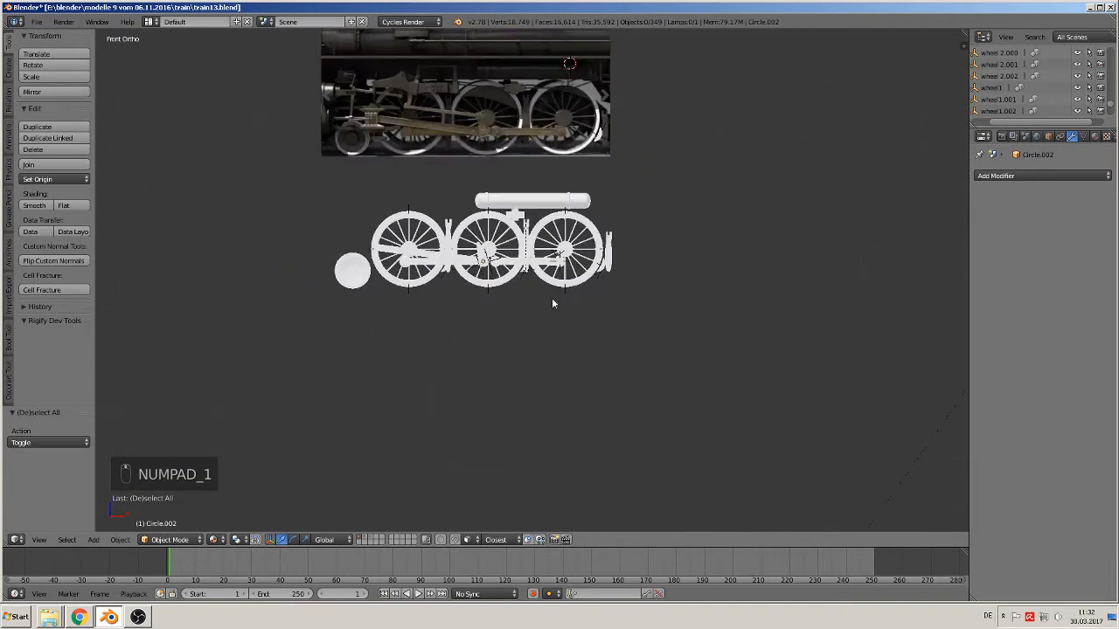
middle_click_drag(553, 304, 542, 402, "shift")
middle_click_drag(426, 297, 576, 408, "shift")
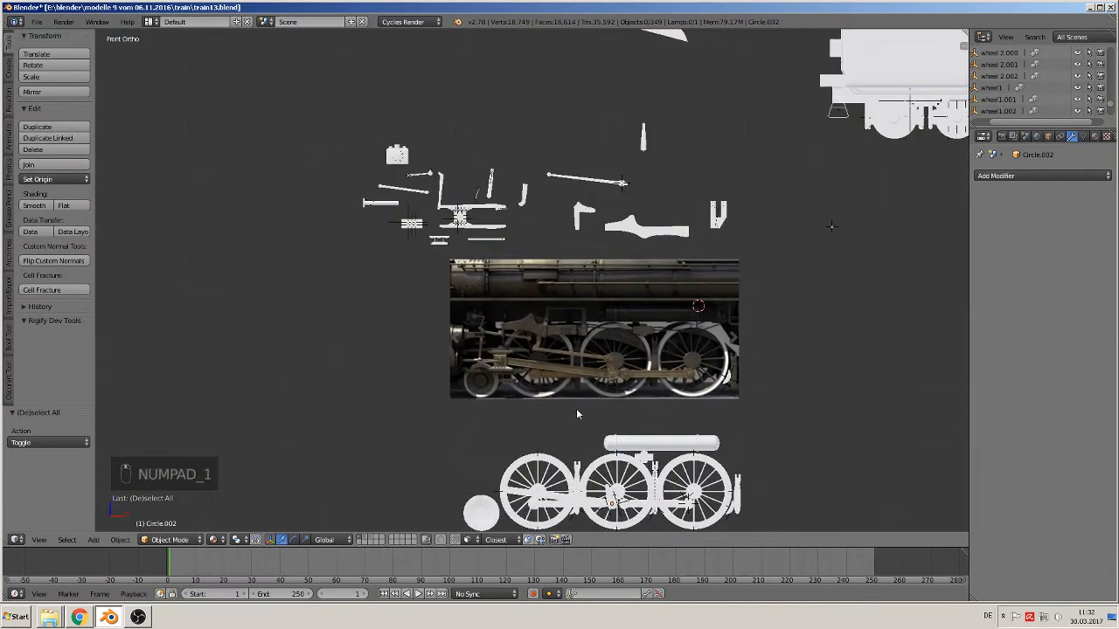
scroll(568, 404, "up", 2)
scroll(568, 404, "up", 2)
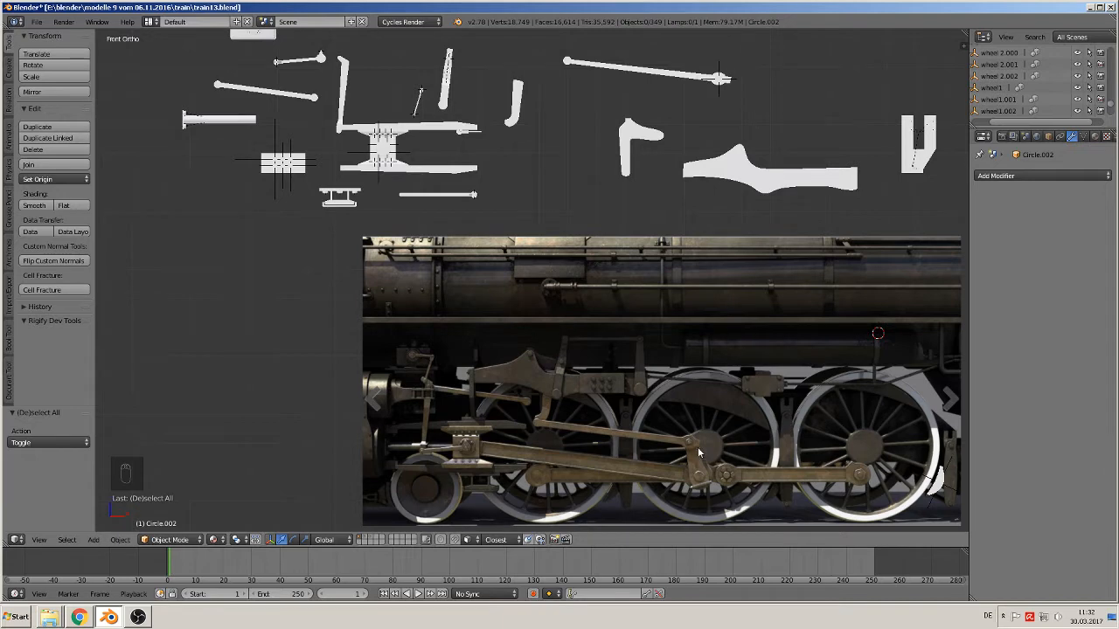
right_click(703, 82)
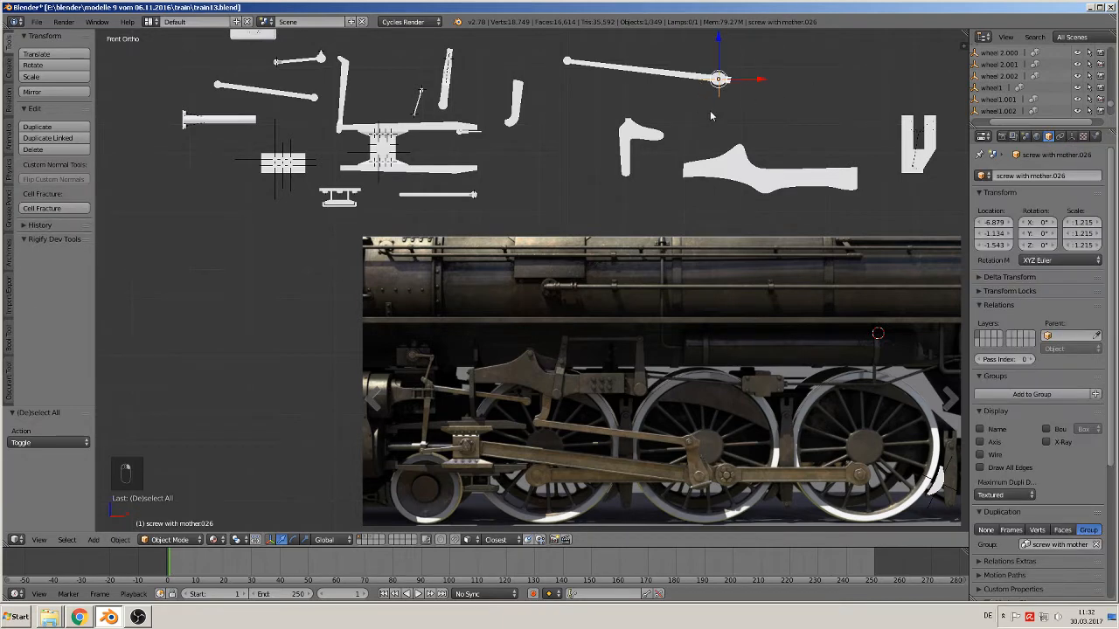
key("KP_Decimal")
scroll(664, 205, "down", 2)
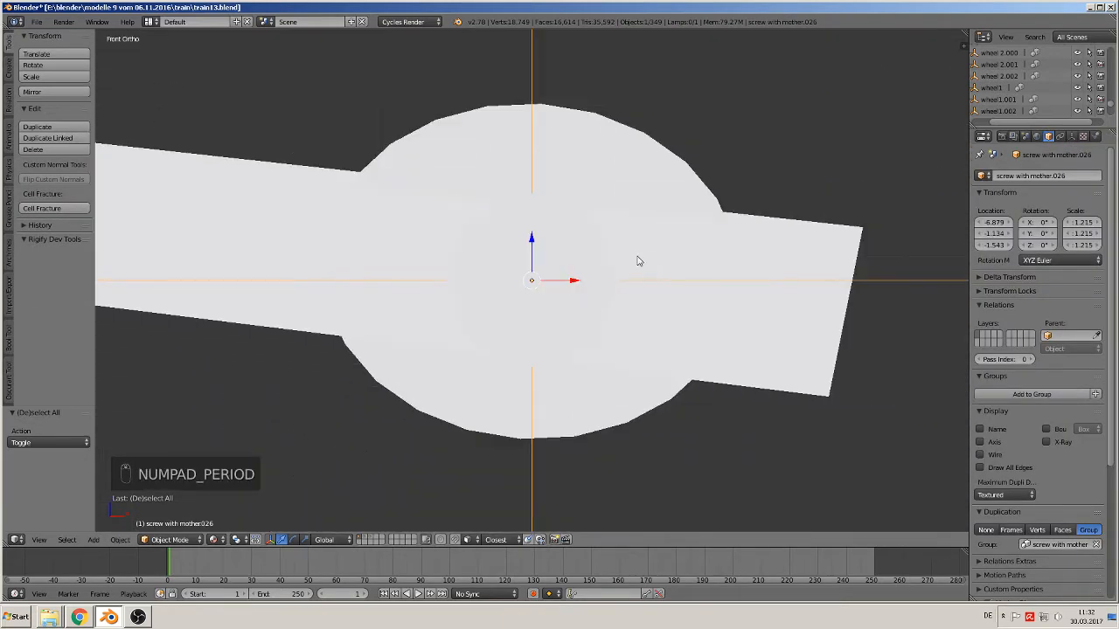
middle_click_drag(637, 257, 645, 366)
scroll(512, 301, "down", 3)
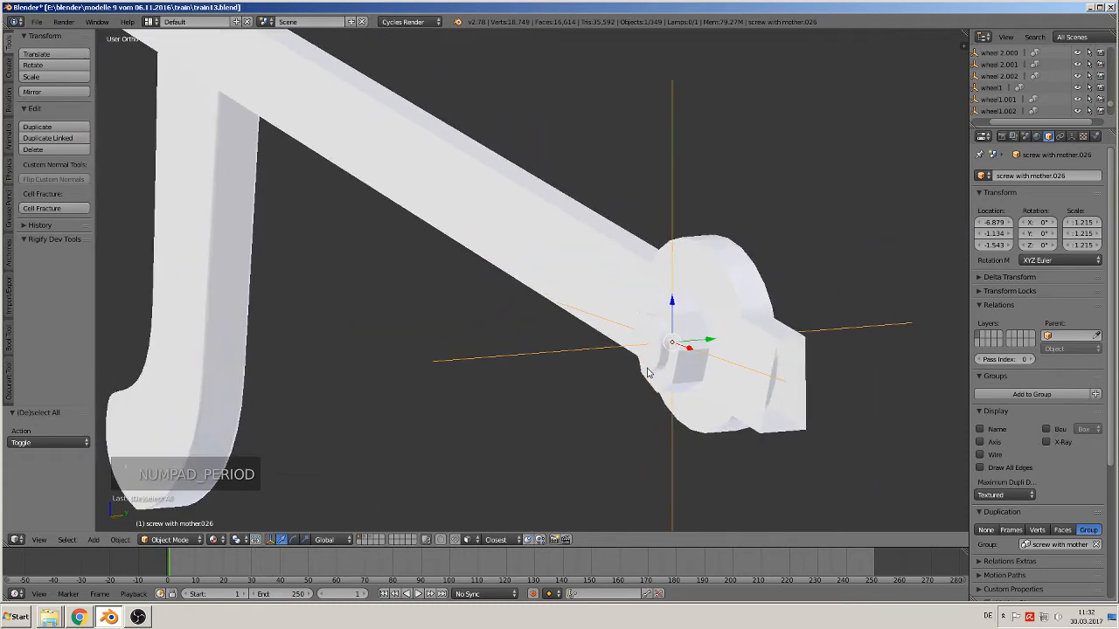
scroll(647, 367, "down", 2)
scroll(796, 377, "up", 2)
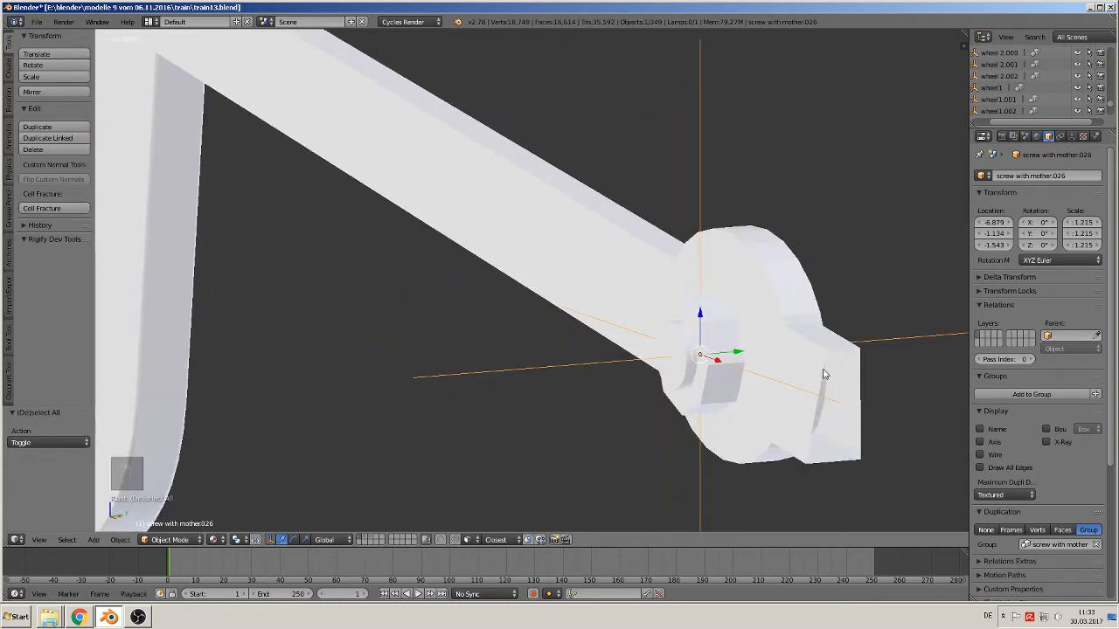
Fill the open end of the thin rod beyond its round disc with a face.
right_click(816, 347)
key("Tab")
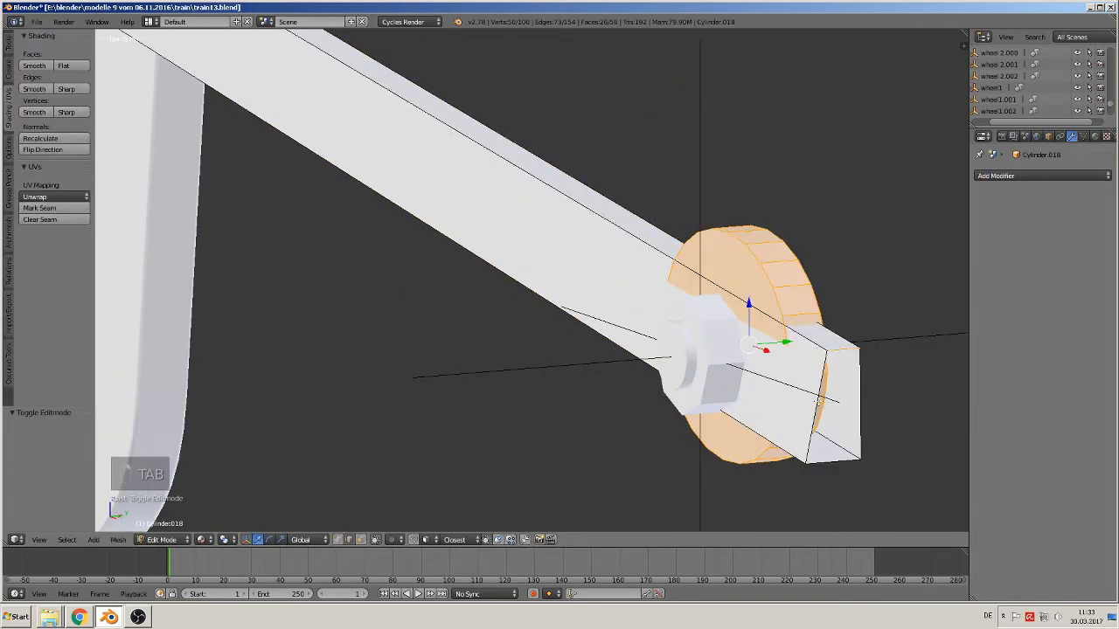
right_click(819, 404)
right_click(841, 443, "shift")
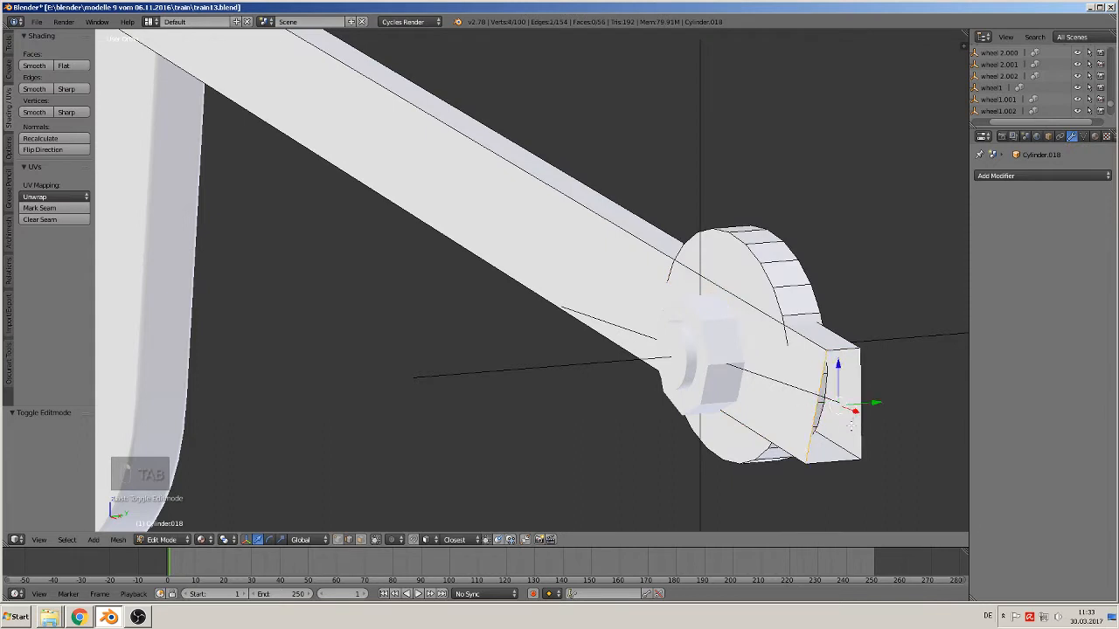
key("f")
key("a")
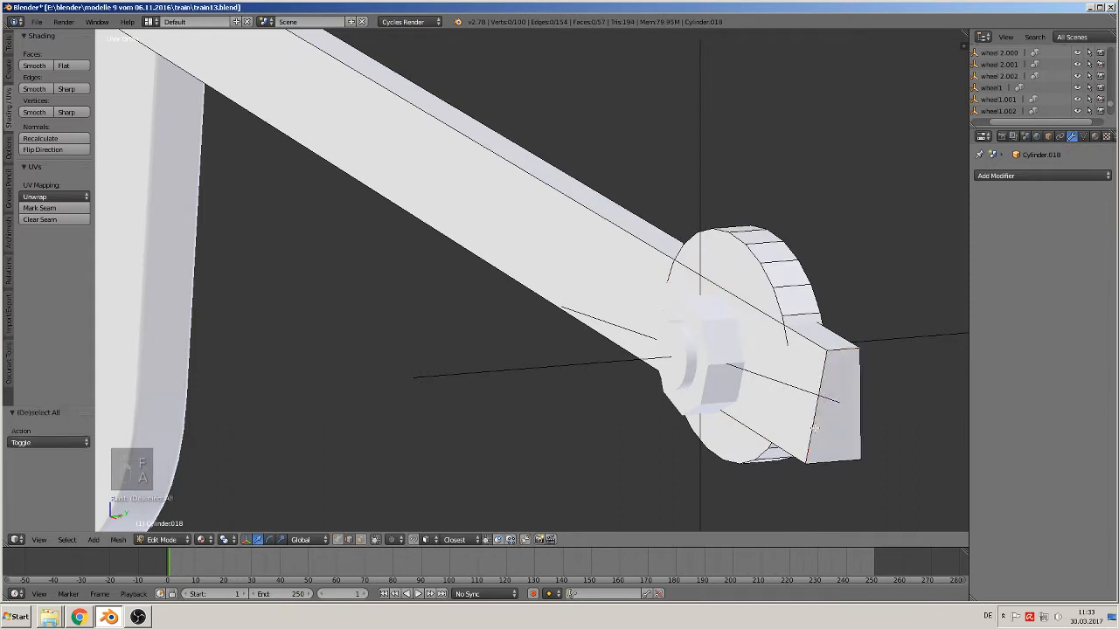
Leave mesh editing and parent the screw at the disc end to the thin rod, using the Object parent type.
middle_click_drag(829, 439, 735, 356)
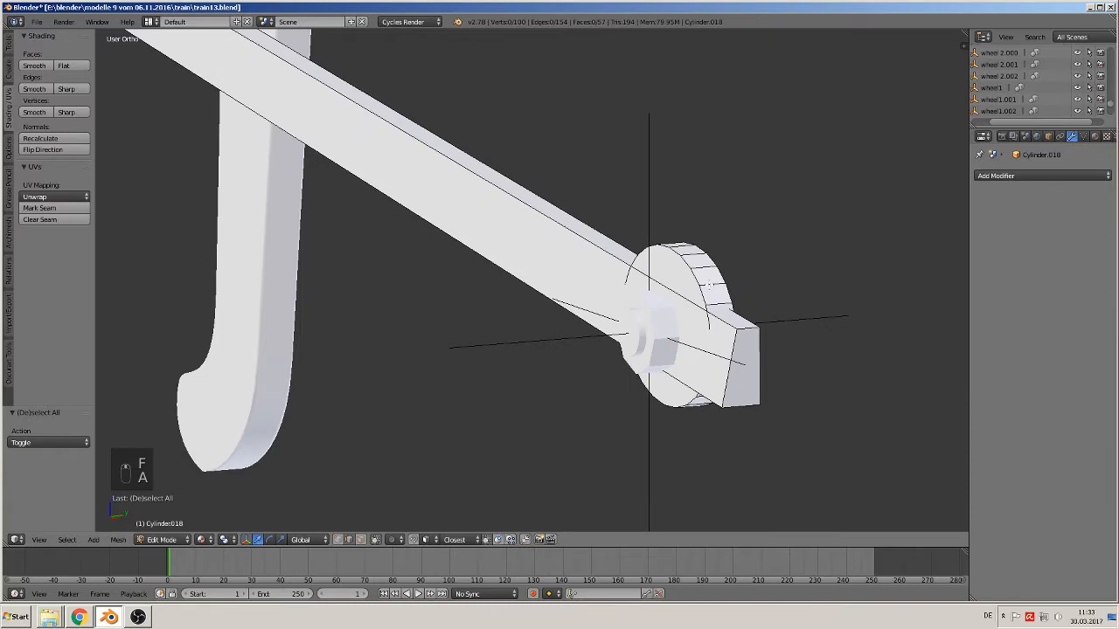
middle_click_drag(661, 316, 839, 446, "shift")
scroll(839, 445, "down", 4)
scroll(839, 446, "up", 2)
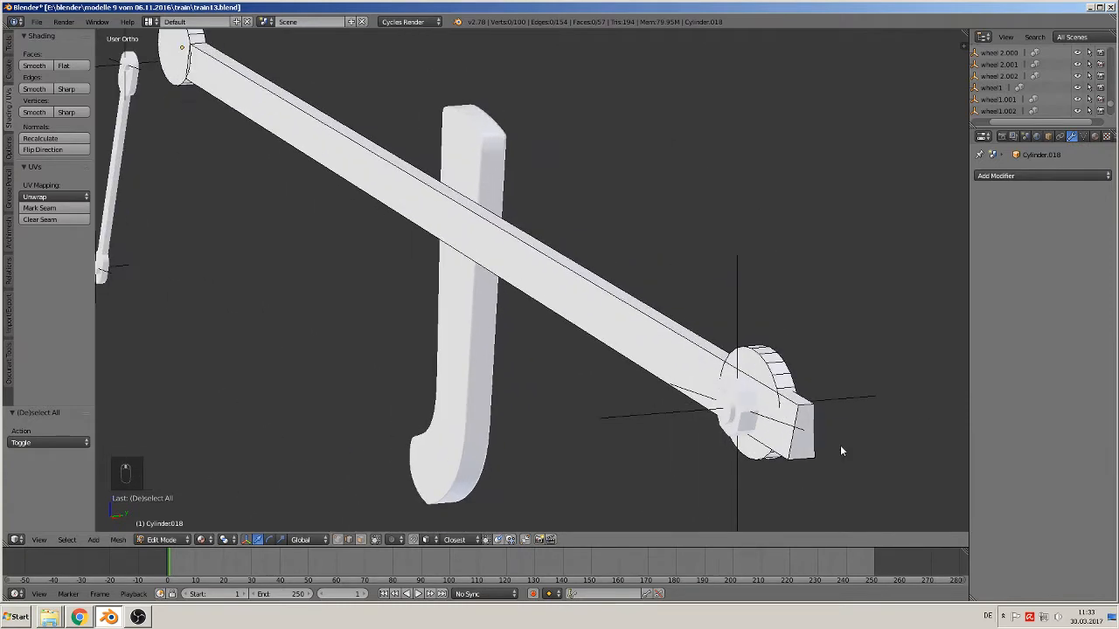
key("Tab")
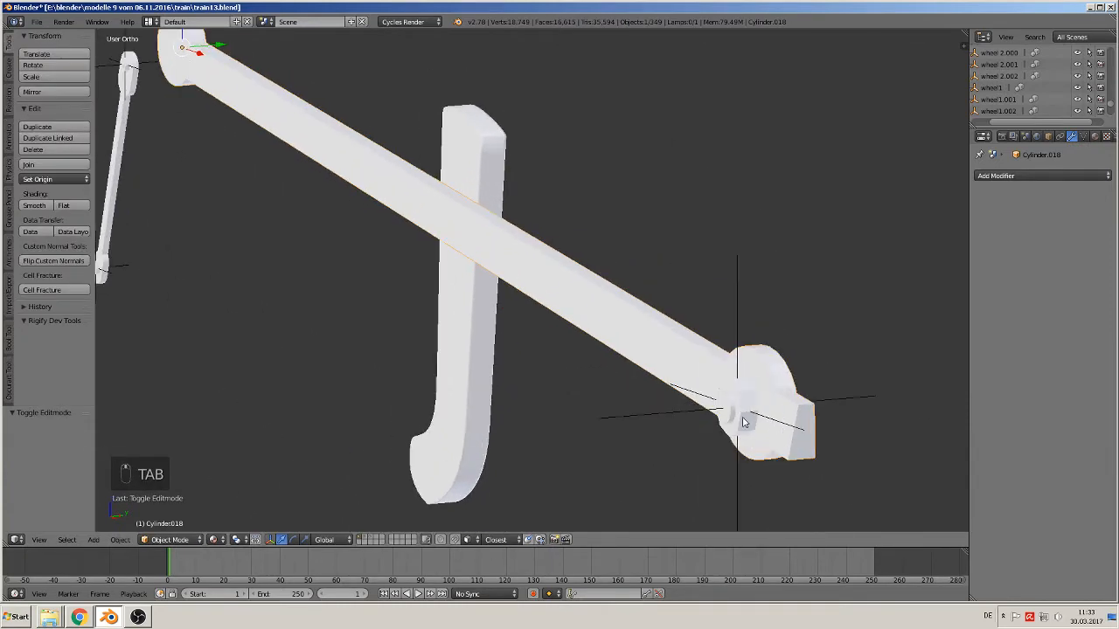
right_click(742, 420)
right_click(673, 371)
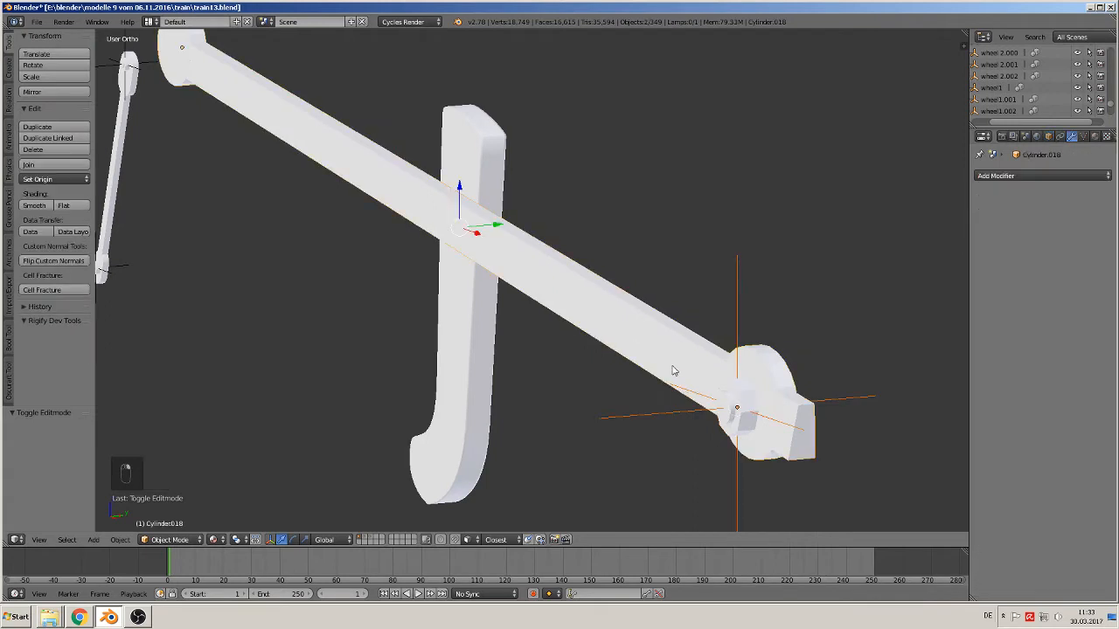
key("ctrl+p")
left_click(673, 367)
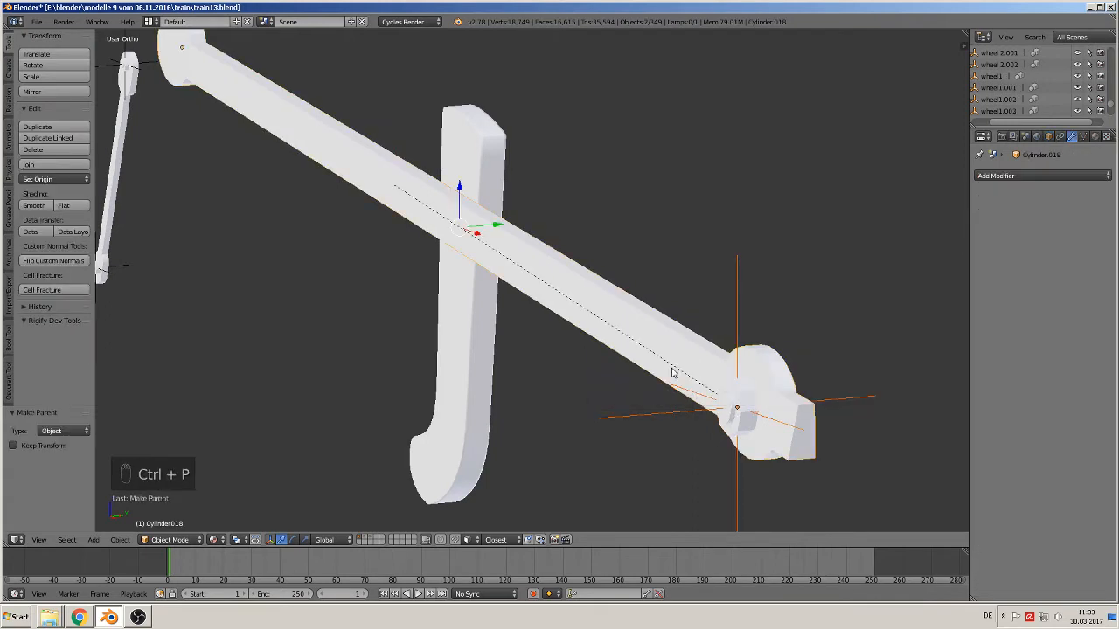
In front view, move the thin rod -1.260 along Z down onto the reference photo.
scroll(665, 378, "down", 4)
key("KP_1")
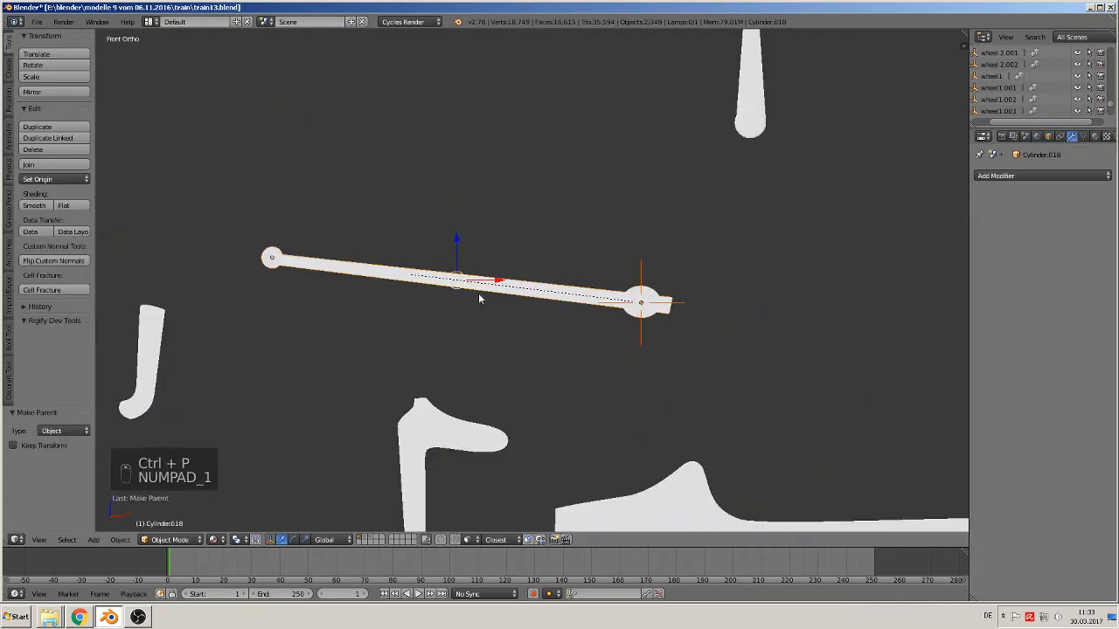
scroll(463, 300, "down", 8)
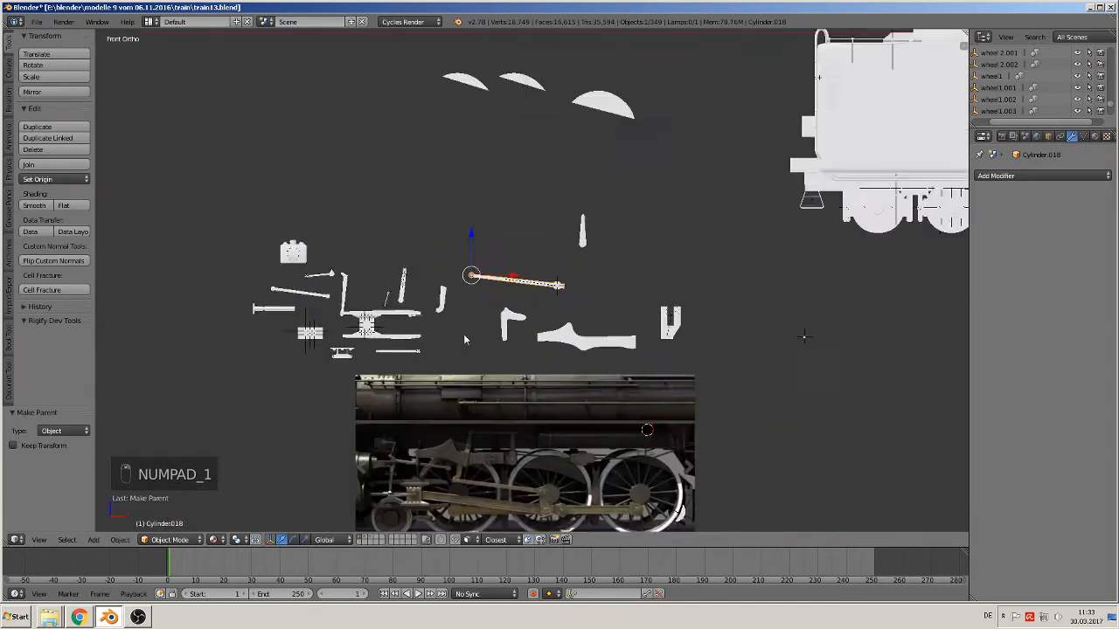
scroll(465, 344, "up", 2)
middle_click_drag(465, 341, 439, 191, "shift")
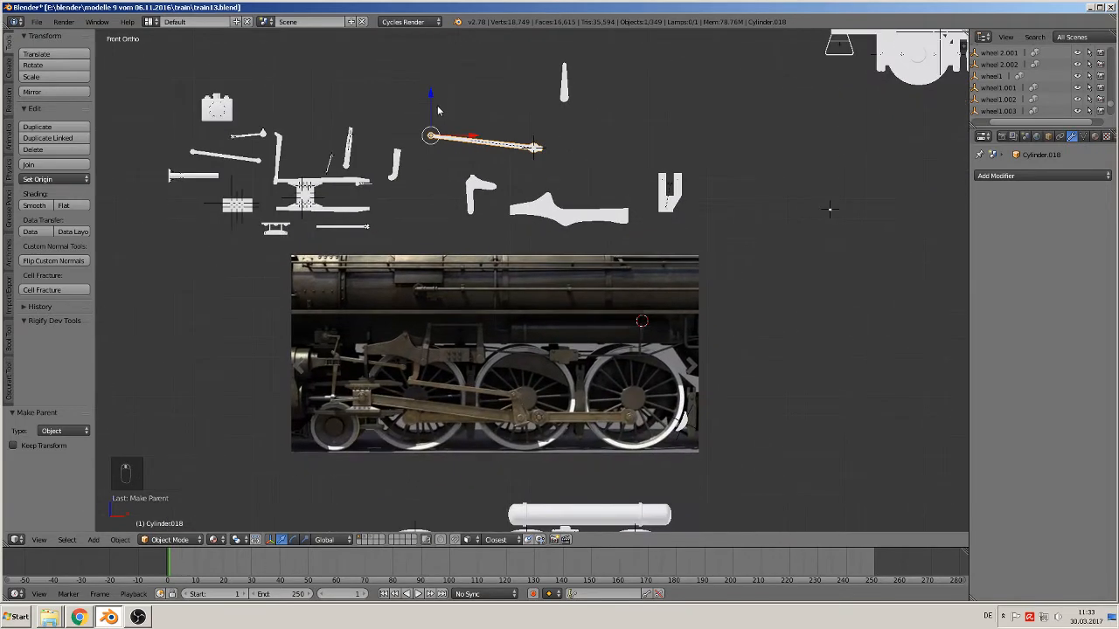
key("g")
key("z")
left_click(396, 348)
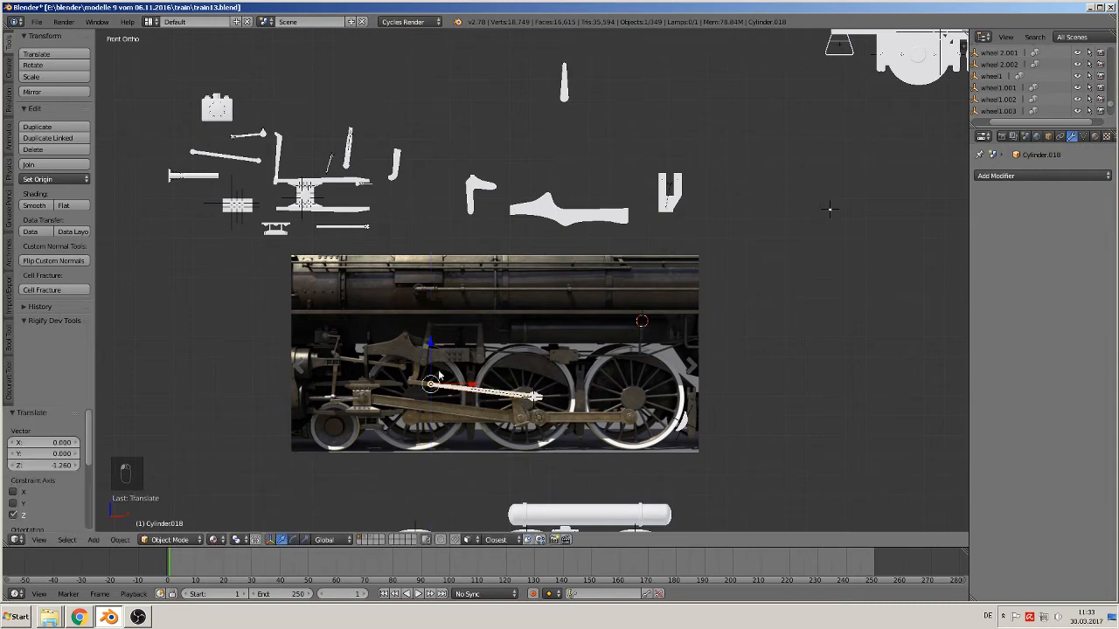
Shift the thin rod -0.107 along X and 0.008 along Z onto its match in the reference photo.
middle_click_drag(558, 421, 661, 279, "shift")
scroll(694, 243, "up", 2)
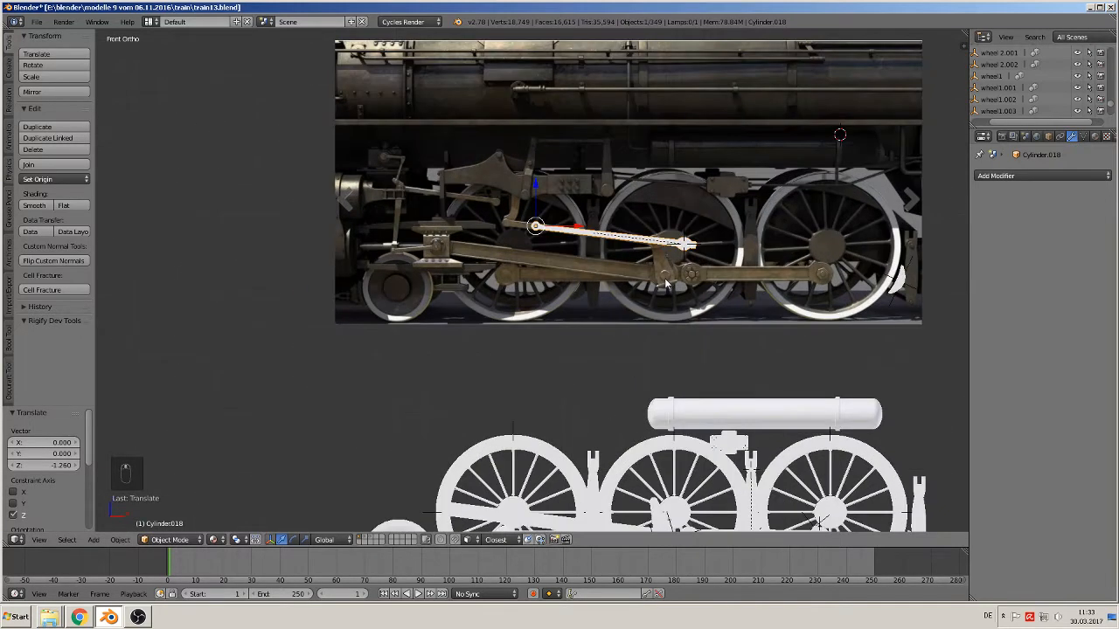
key("g")
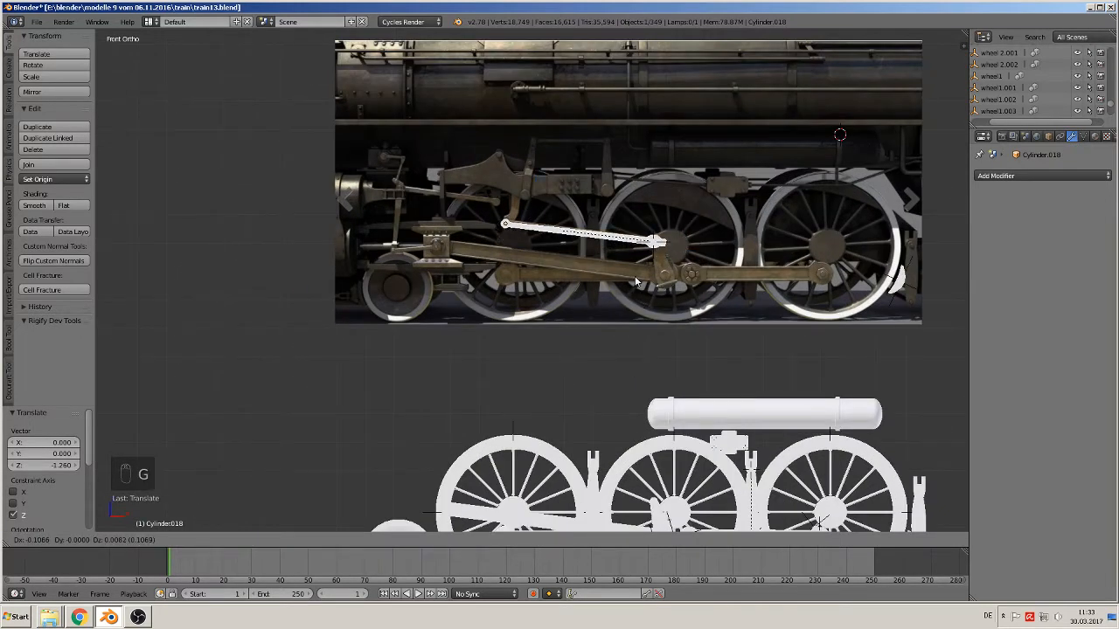
left_click(636, 282)
Move the thin rod -0.887 along Z down to the crank arm's upper end on the modelled wheels.
middle_click_drag(642, 301, 577, 238, "shift")
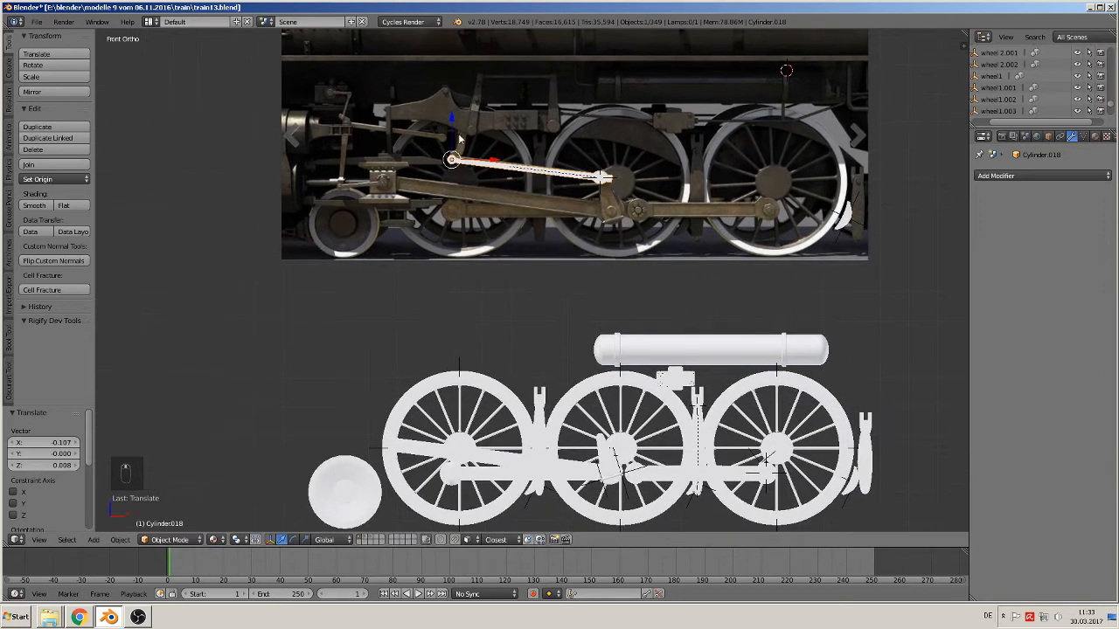
key("g")
key("z")
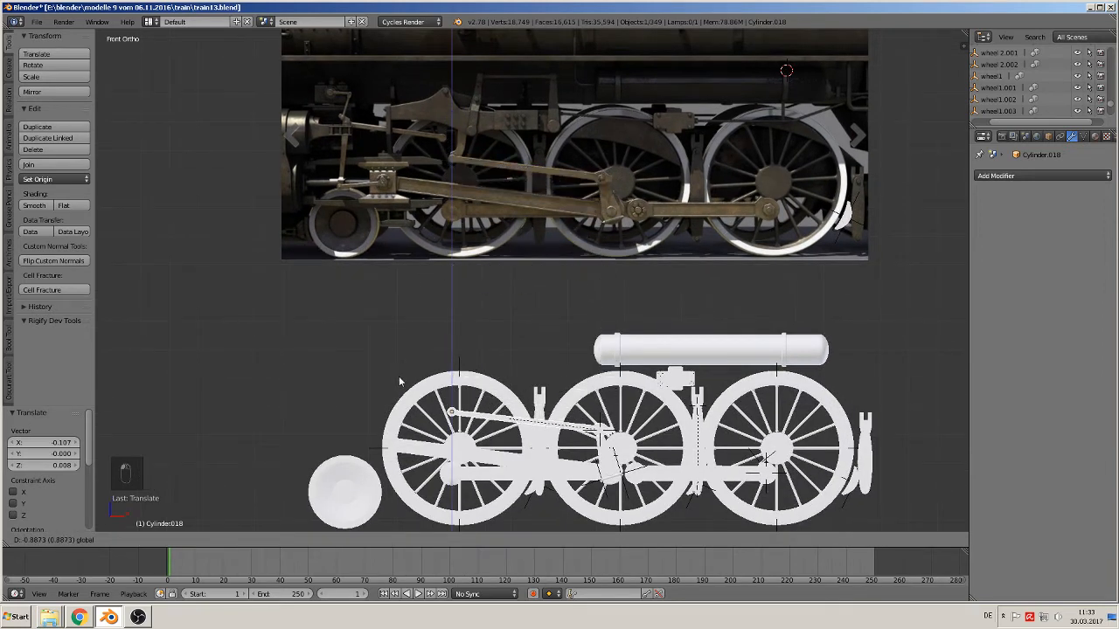
left_click(398, 375)
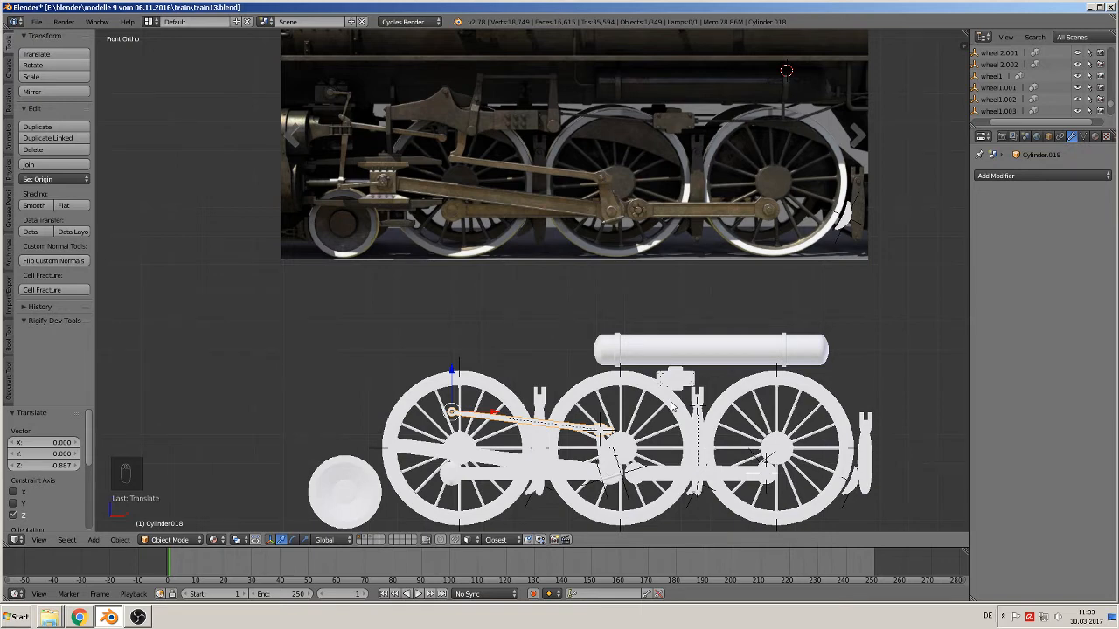
scroll(673, 406, "up", 5)
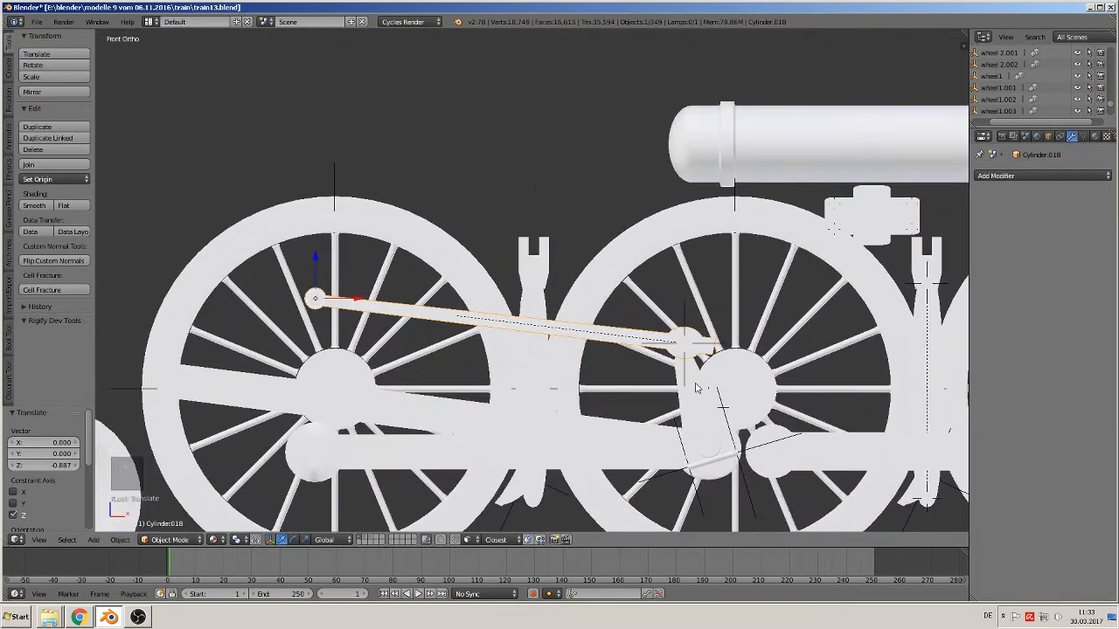
Move the thin rod -0.025 along Z, and in top view shift it 1.000 along Y toward the wheel assembly.
left_click_drag(316, 263, 300, 281)
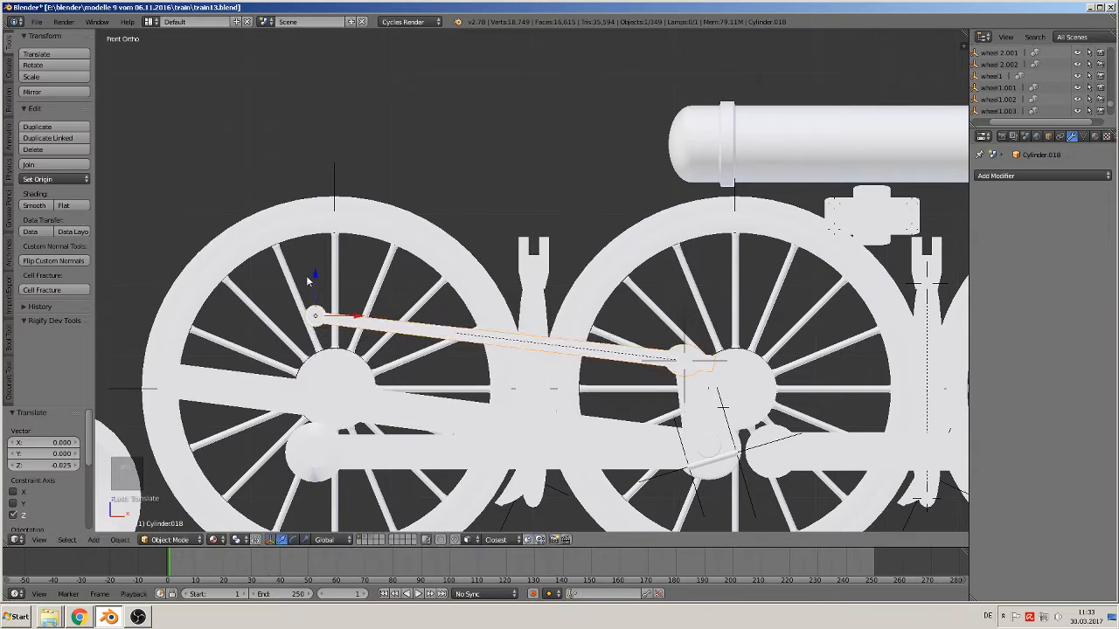
key("KP_7")
scroll(441, 222, "down", 5)
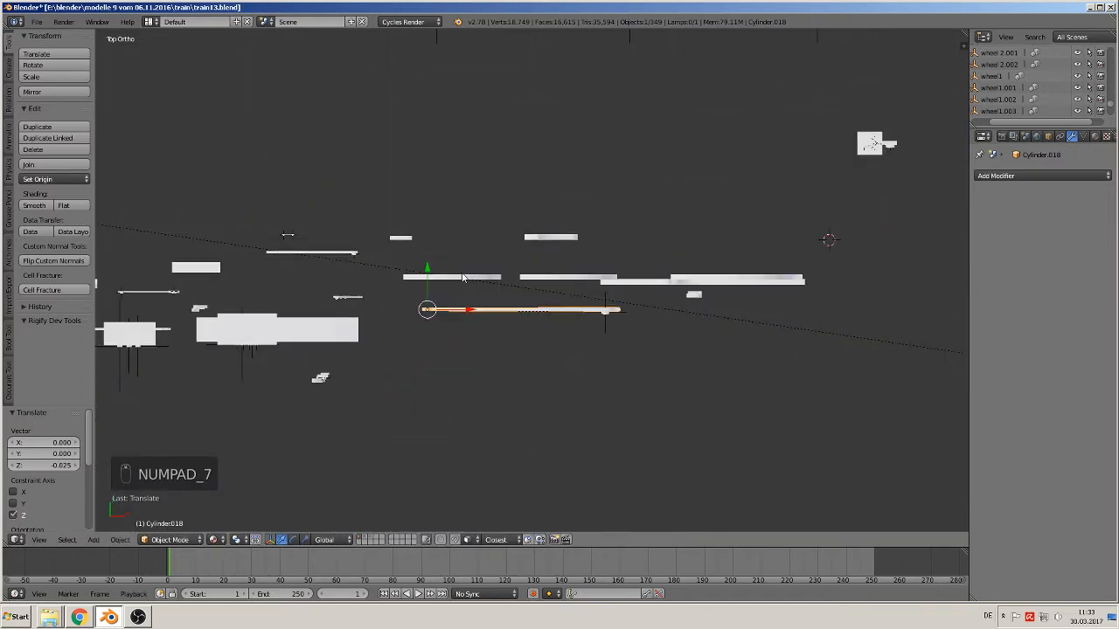
middle_click_drag(442, 311, 402, 461, "shift")
left_click_drag(395, 437, 405, 153)
Move the thin rod 0.019 along Y, closer to the crank arm.
scroll(579, 356, "up", 5)
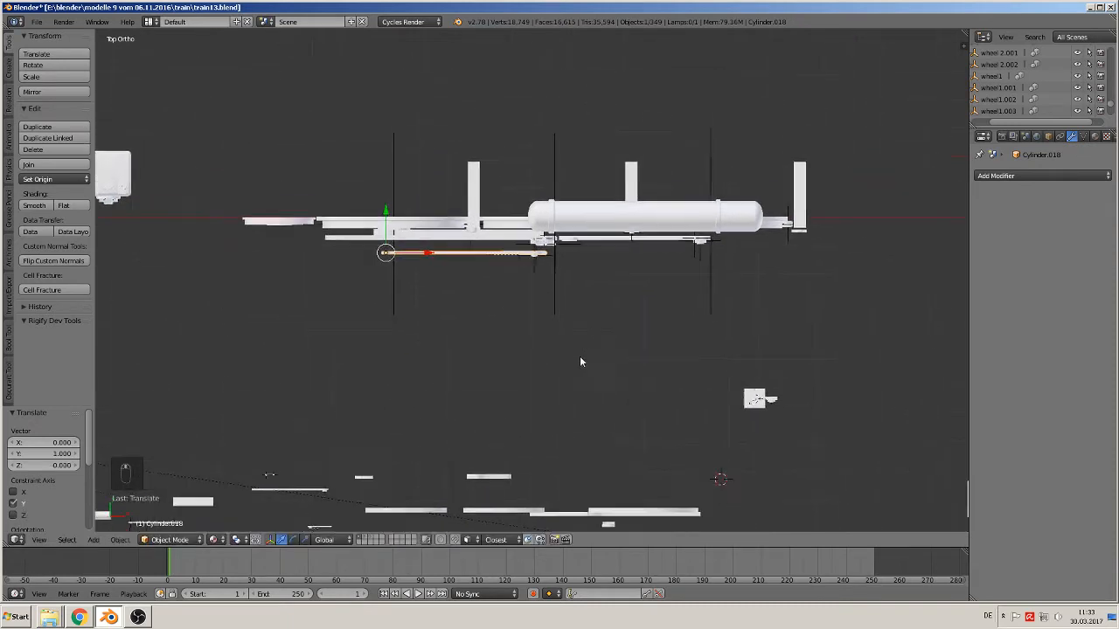
scroll(567, 354, "up", 2)
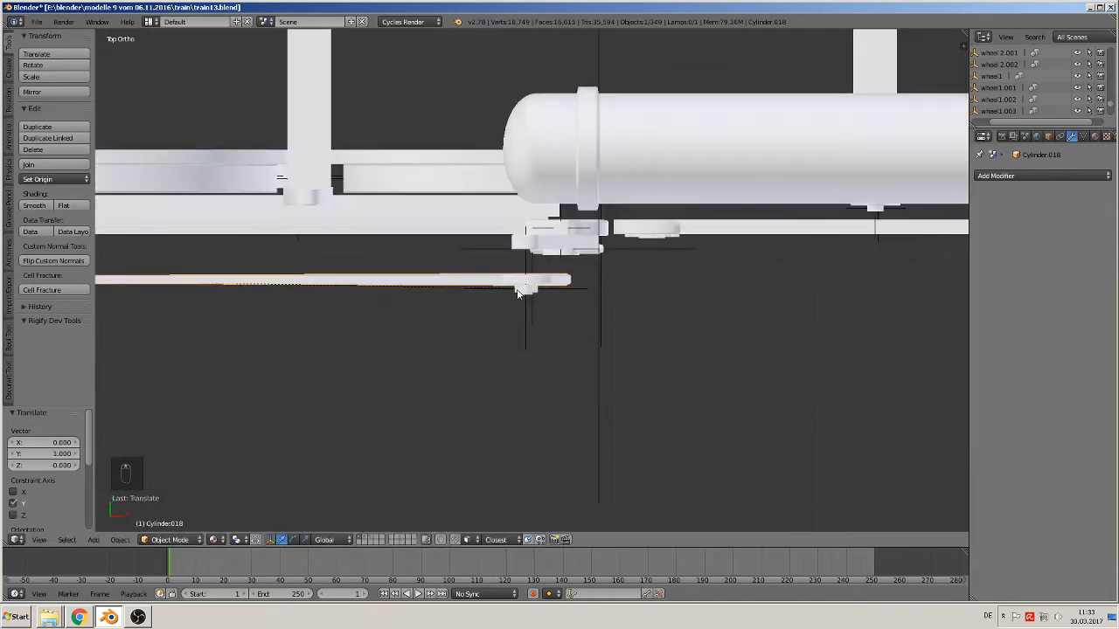
scroll(519, 293, "down", 2)
left_click_drag(159, 244, 160, 233)
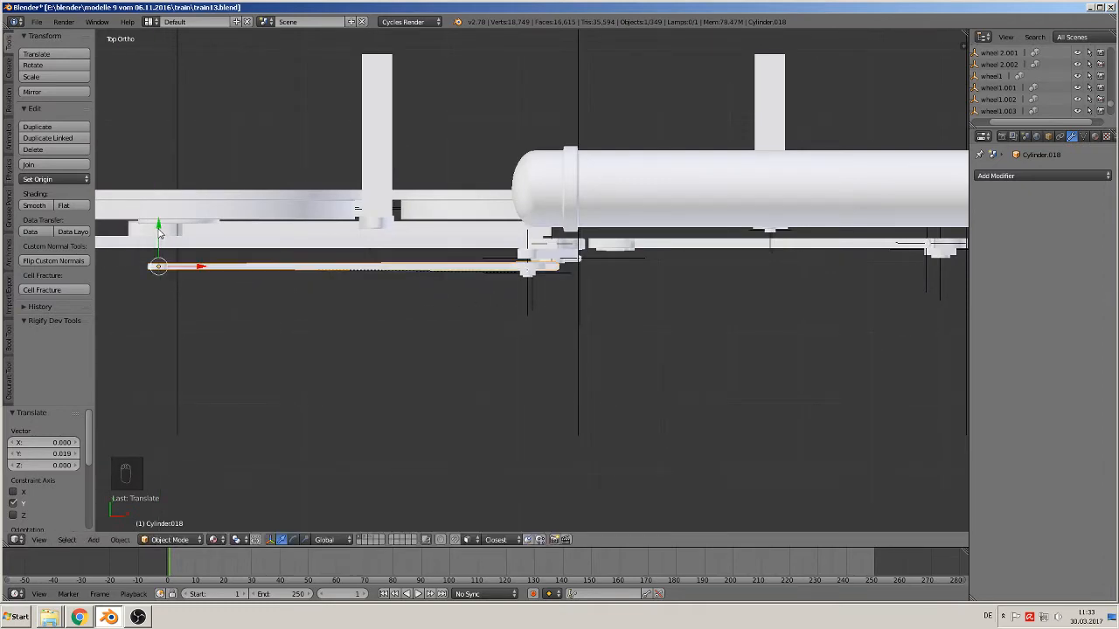
key("KP_1")
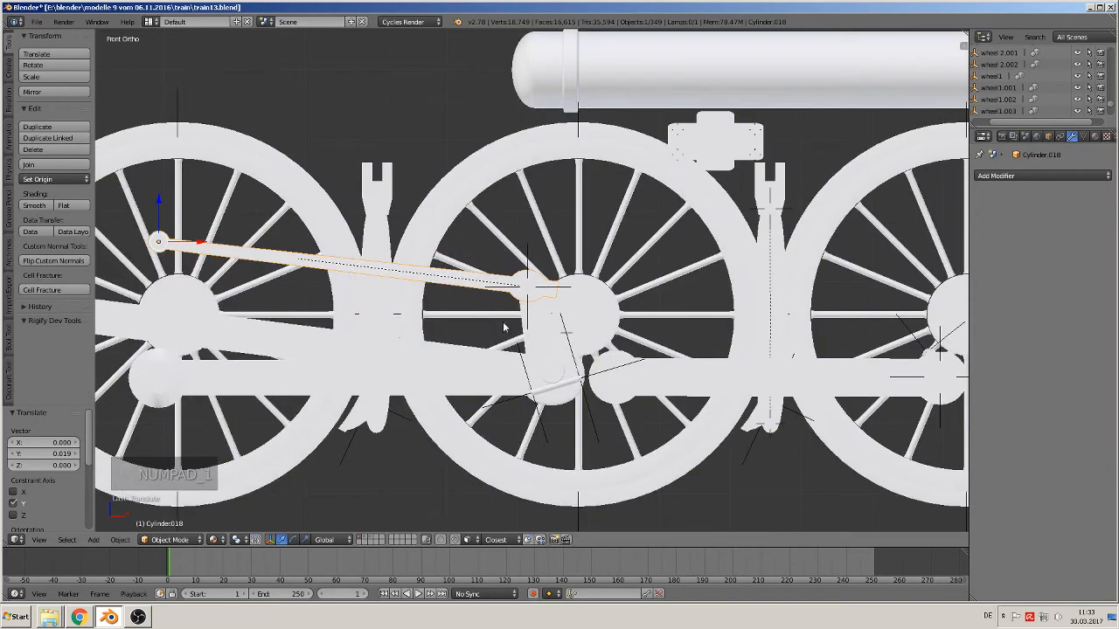
middle_click_drag(505, 325, 357, 340)
Reselect the thin rod, nudge it slightly further along Y toward the crank arm in right view, and deselect it.
key("a")
key("a")
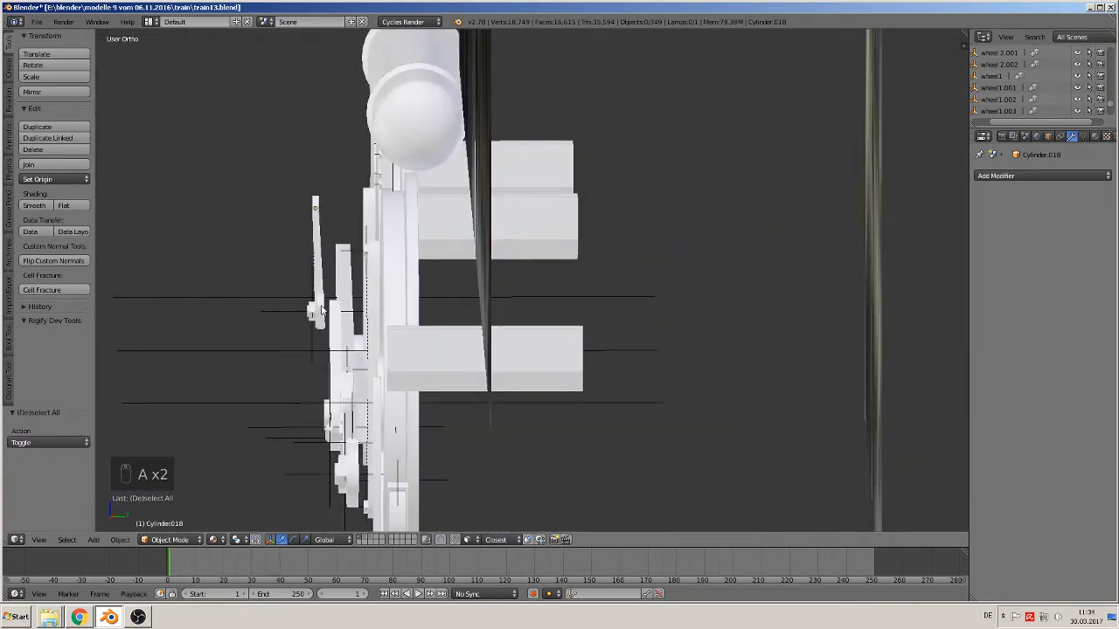
right_click(322, 310)
key("KP_3")
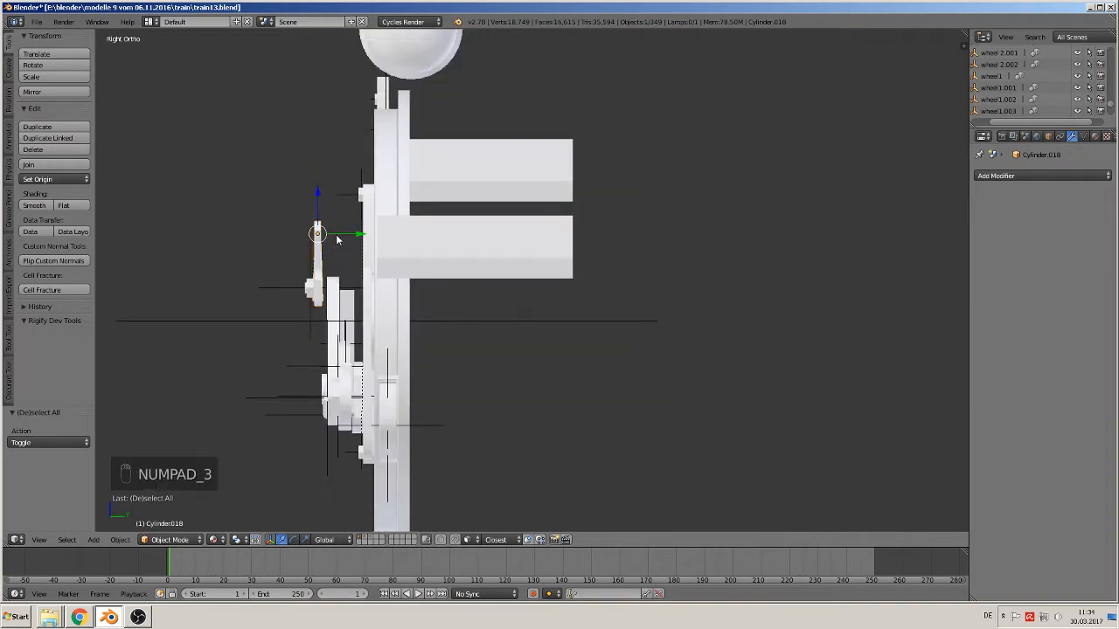
left_click_drag(356, 234, 360, 235)
middle_click_drag(348, 360, 493, 351)
key("a")
In front view, move the long curved bracket plate -0.719 along X and -0.703 along Z onto its match in the reference photo.
scroll(453, 357, "down", 3)
key("KP_3")
scroll(491, 352, "down", 6)
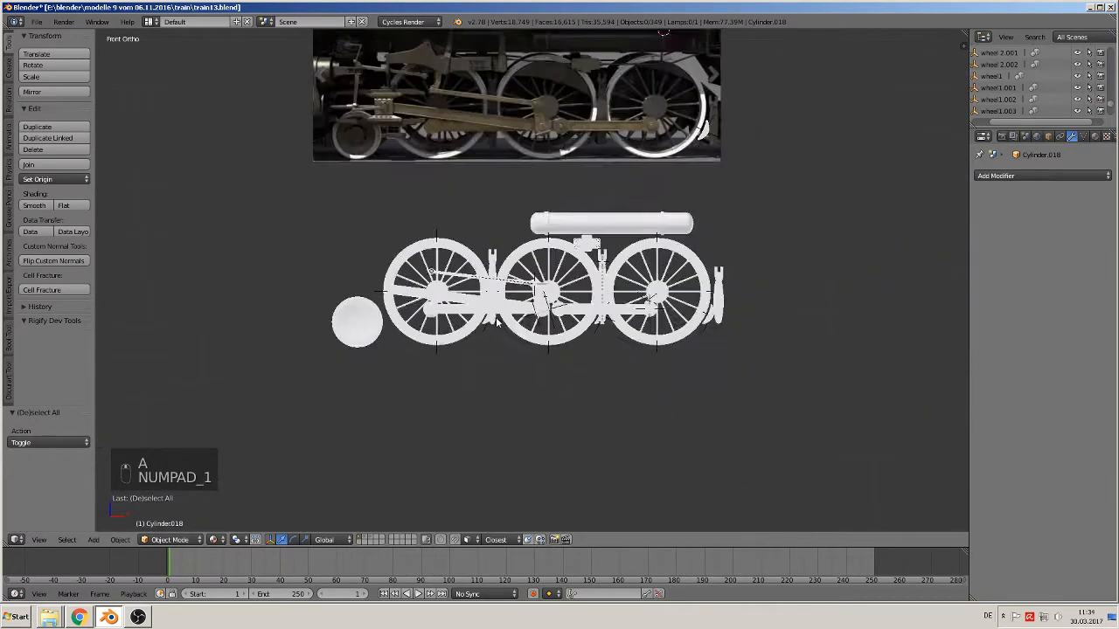
key("KP_1")
scroll(396, 348, "up", 5)
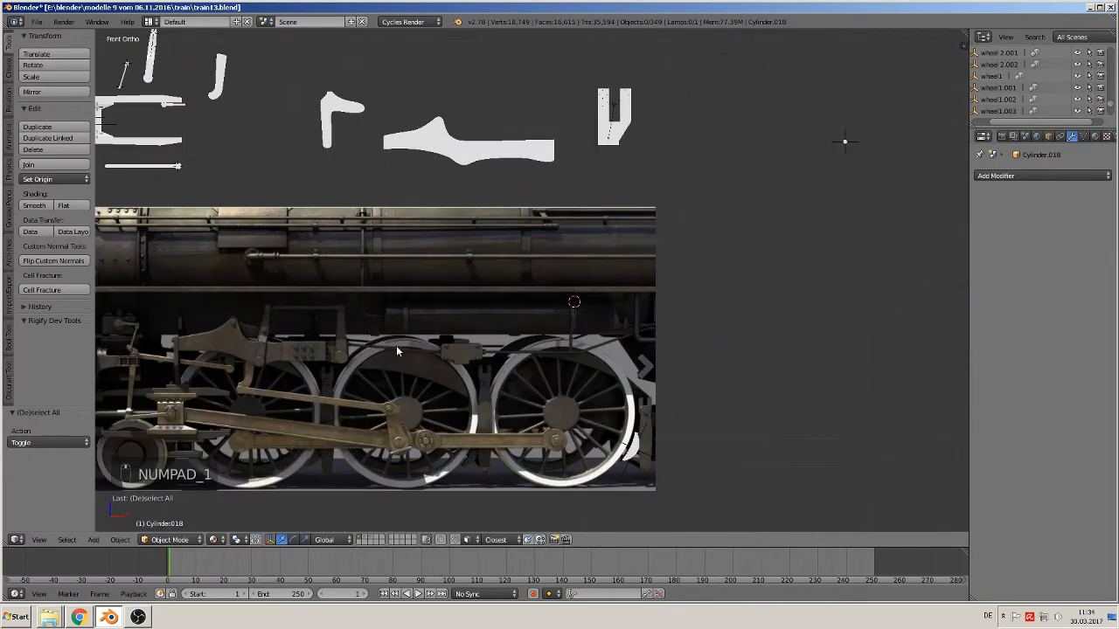
middle_click_drag(399, 319, 661, 382, "shift")
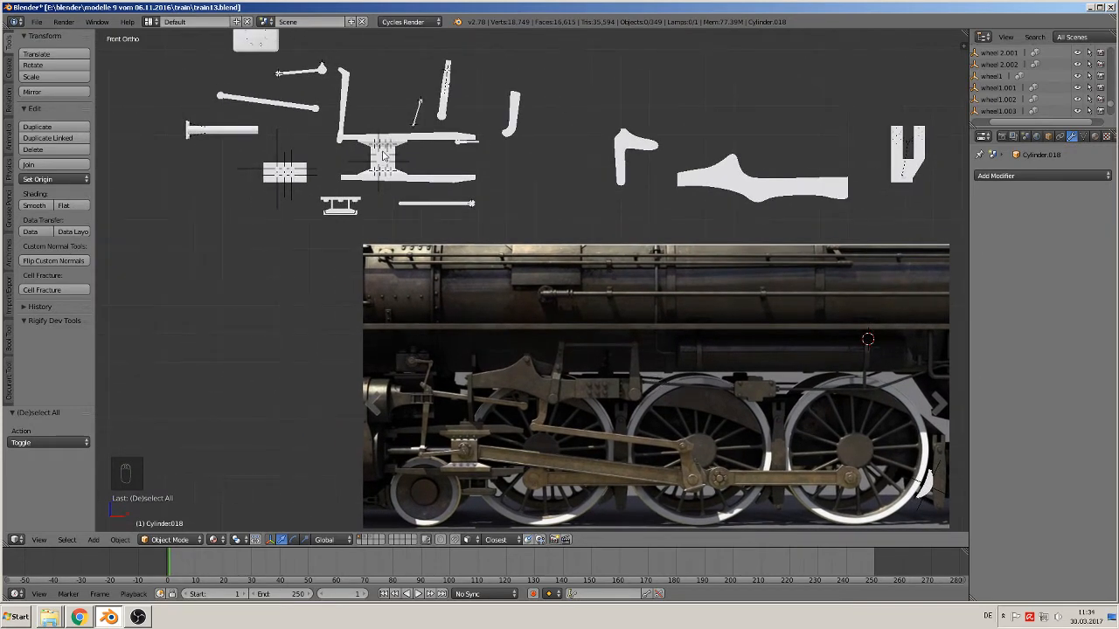
right_click(717, 186)
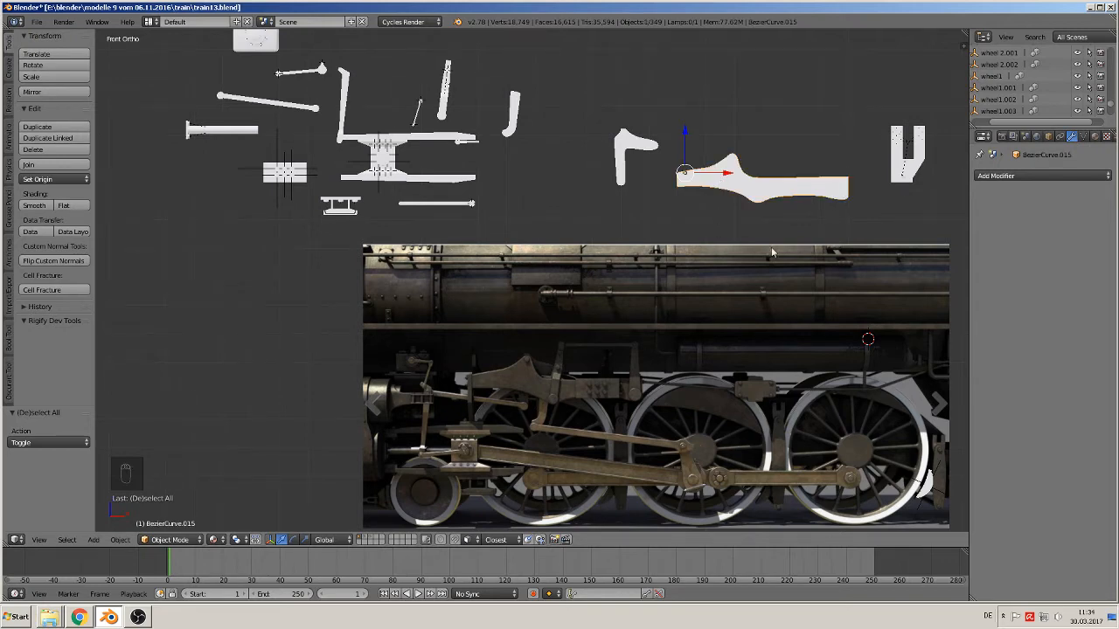
key("g")
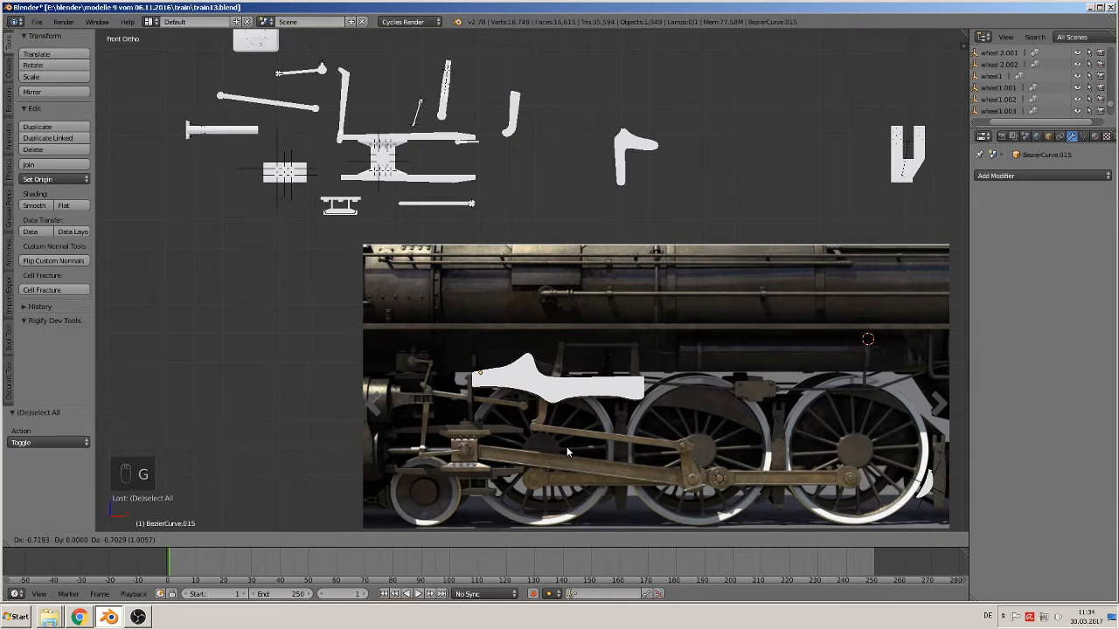
left_click(567, 448)
Move the curved bracket plate -0.921 along Z, down to the modelled front driving wheel.
middle_click_drag(649, 393, 668, 191, "shift")
scroll(663, 203, "down", 2)
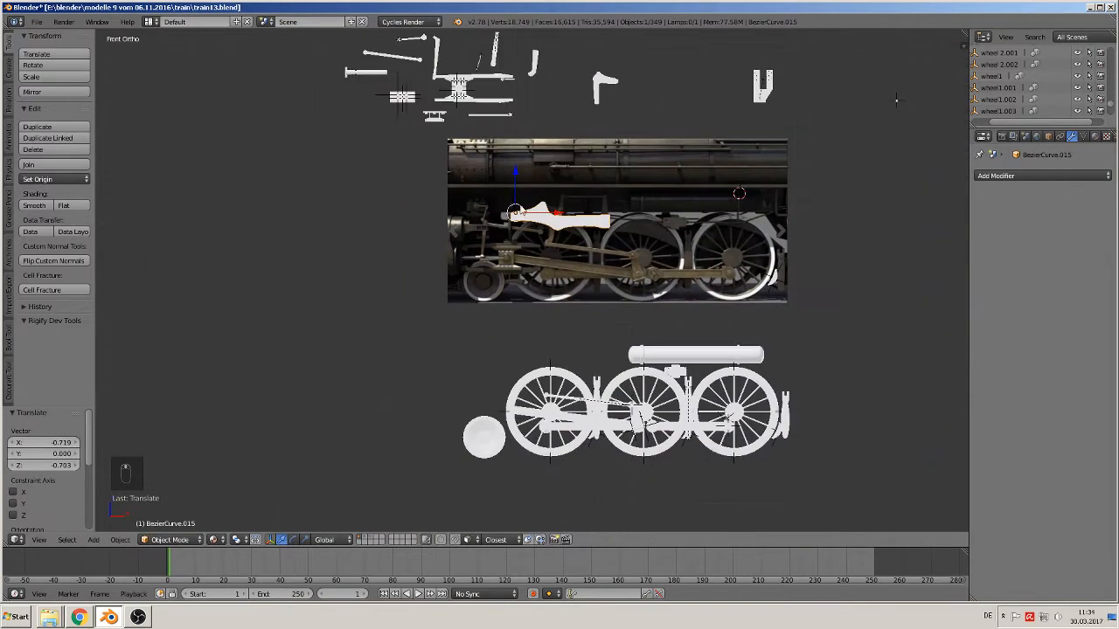
key("g")
key("z")
left_click(518, 350)
Raise the curved bracket plate 0.010 along Z to fine-tune its height above the front driving wheel.
scroll(566, 246, "up", 3)
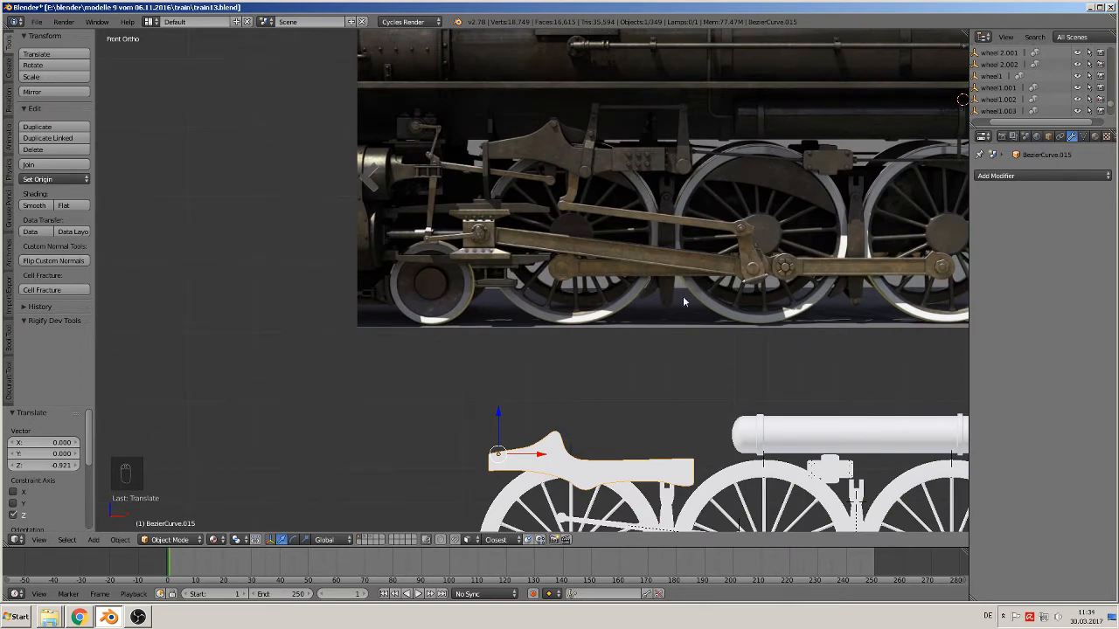
middle_click_drag(682, 296, 632, 261, "shift")
left_click(485, 338)
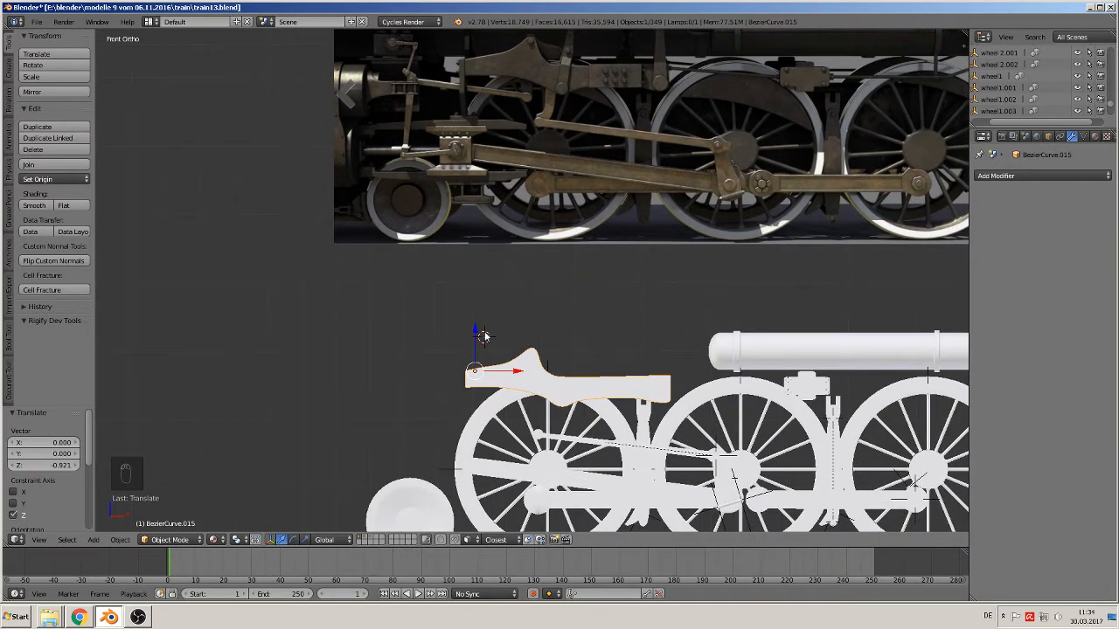
key("g")
key("z")
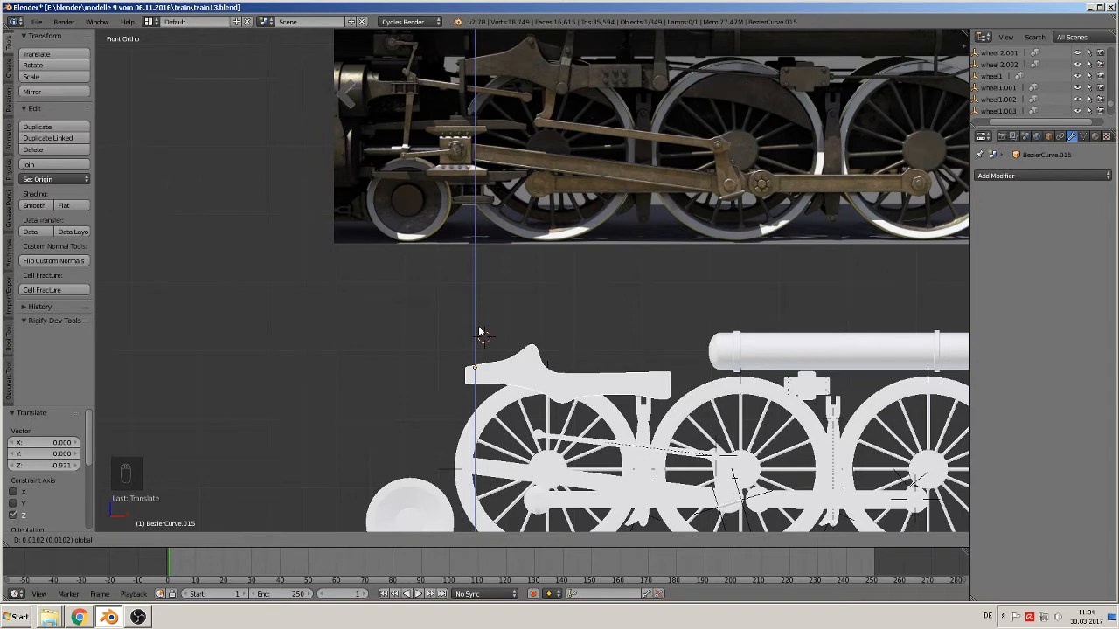
left_click(479, 335)
In top view, move the bracket plate 0.890 and another 0.056 along Y, up to the outer side of the rods.
middle_click_drag(489, 332, 526, 339)
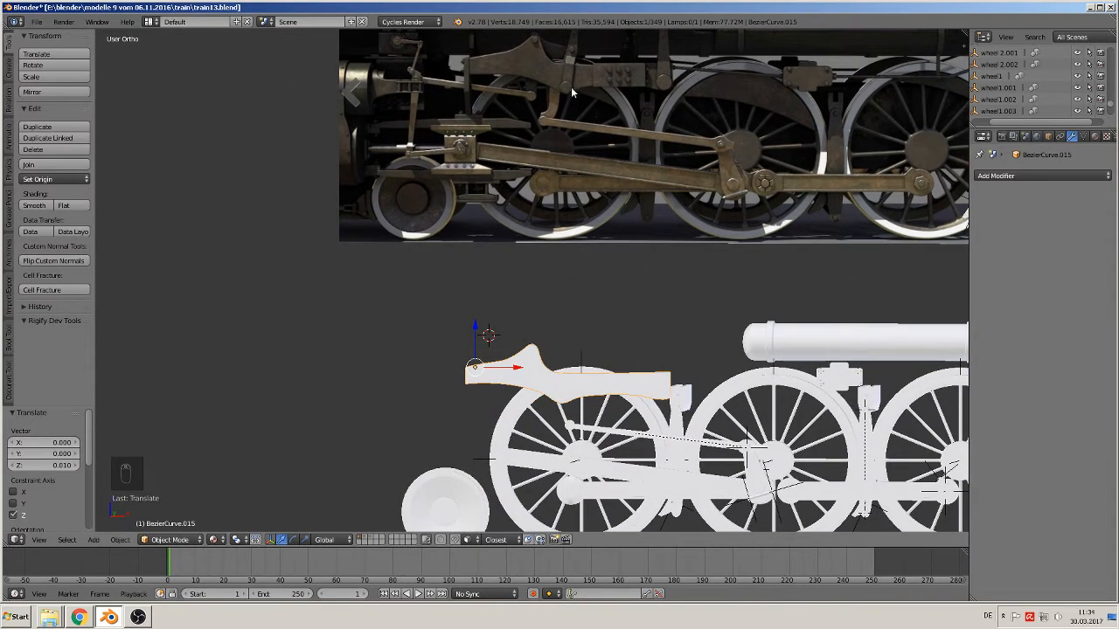
key("KP_1")
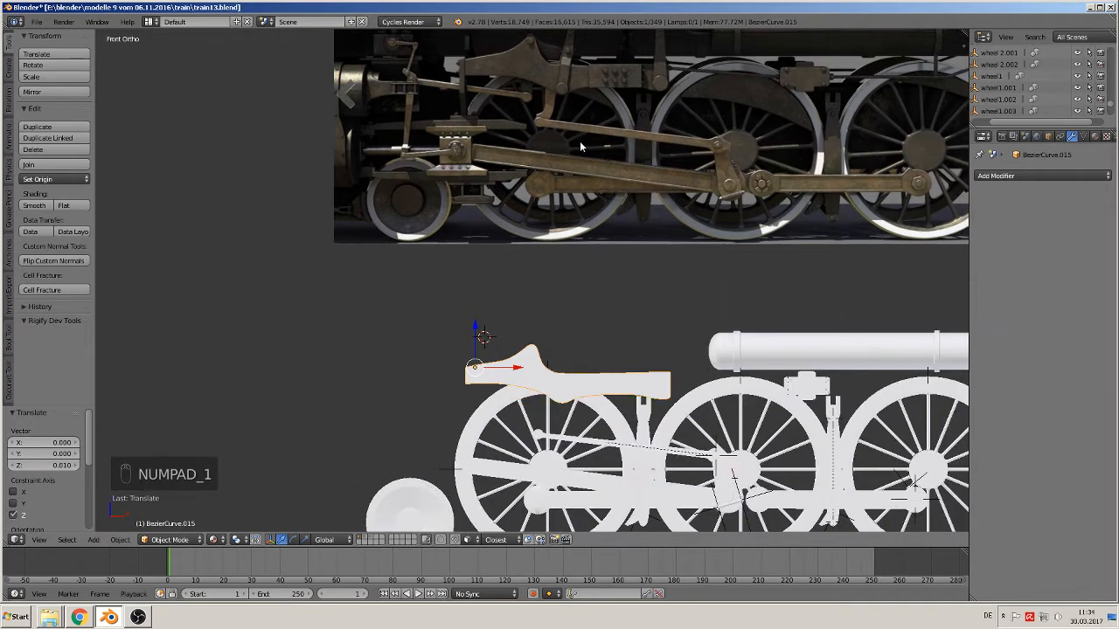
scroll(565, 156, "up", 1)
middle_click_drag(543, 158, 475, 322, "shift")
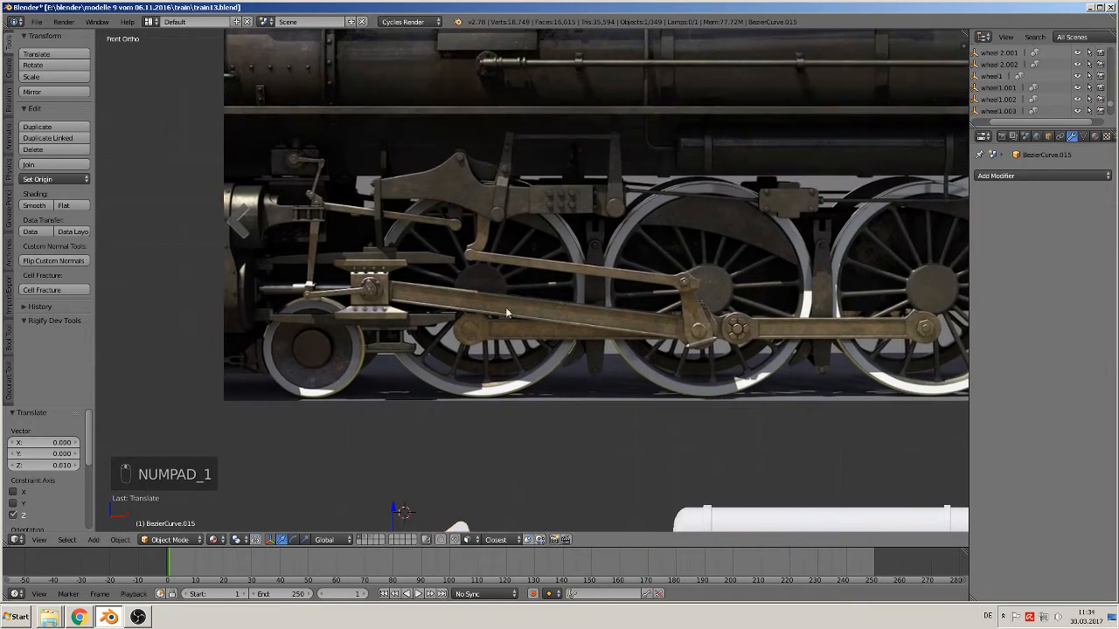
scroll(510, 257, "up", 2)
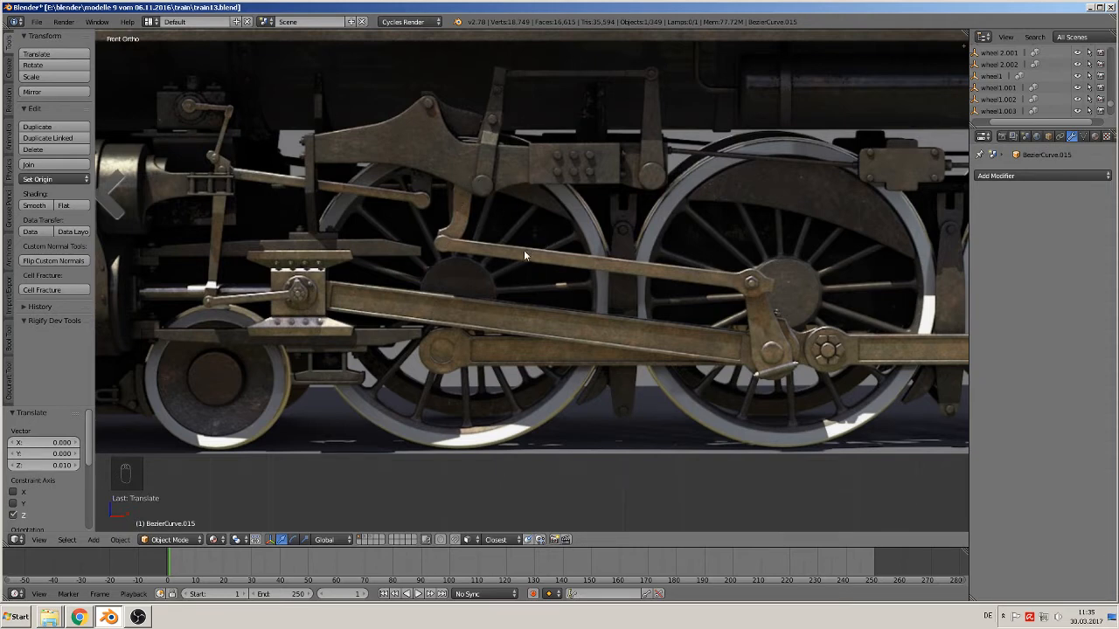
key("KP_7")
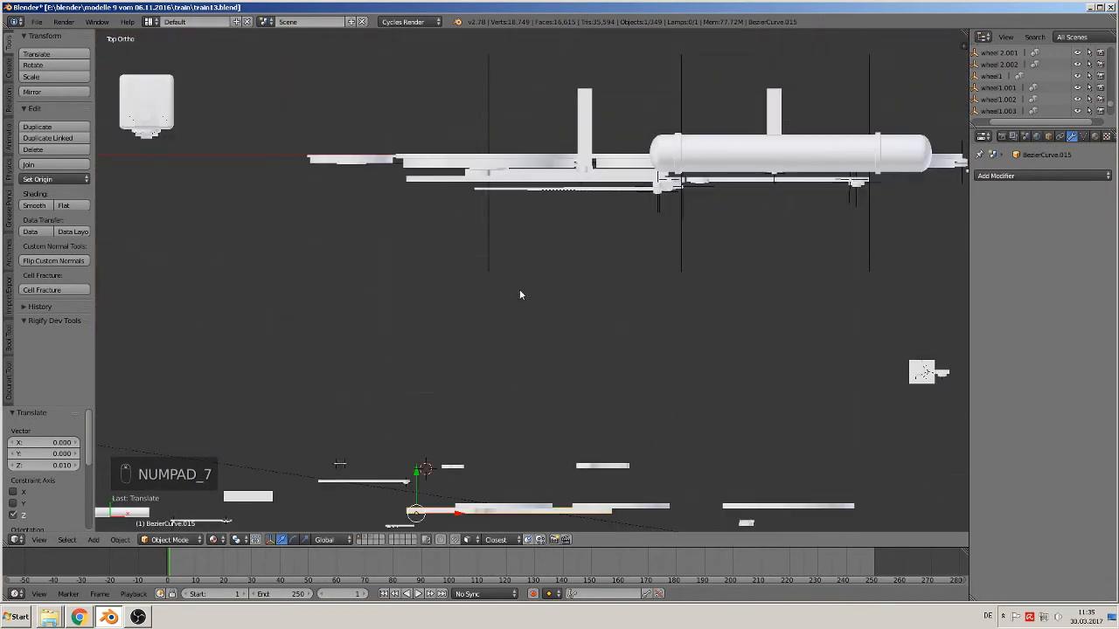
left_click_drag(452, 404, 450, 188)
scroll(546, 424, "up", 5)
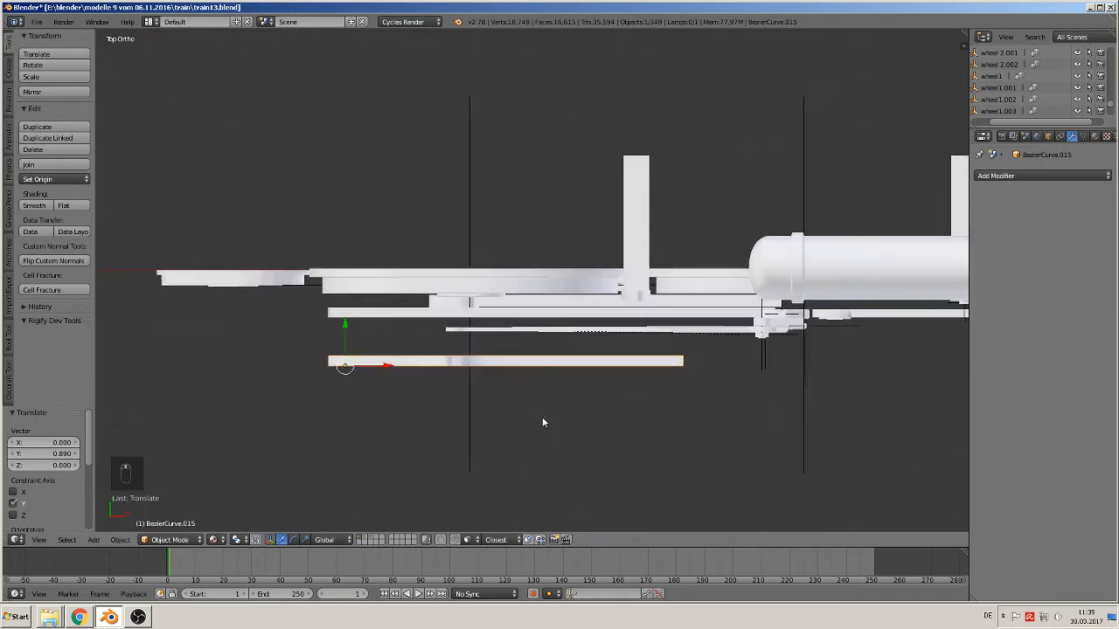
left_click_drag(304, 354, 306, 314)
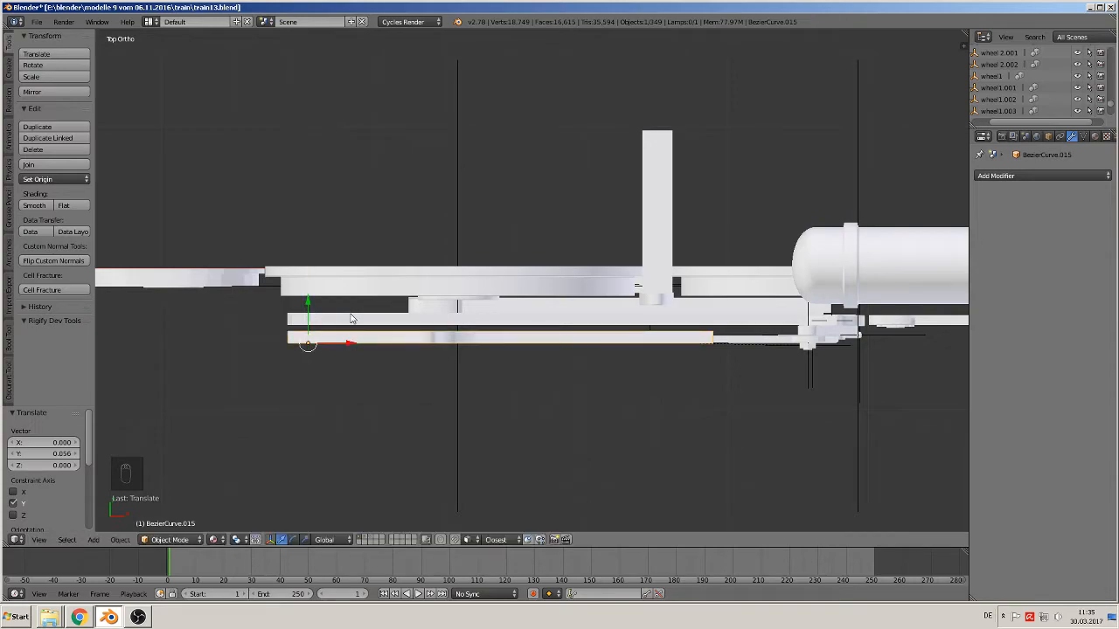
Examine how the curved bracket plate is mounted above the driving wheels in the reference images.
key("KP_1")
middle_click_drag(366, 328, 402, 340)
scroll(402, 341, "down", 3)
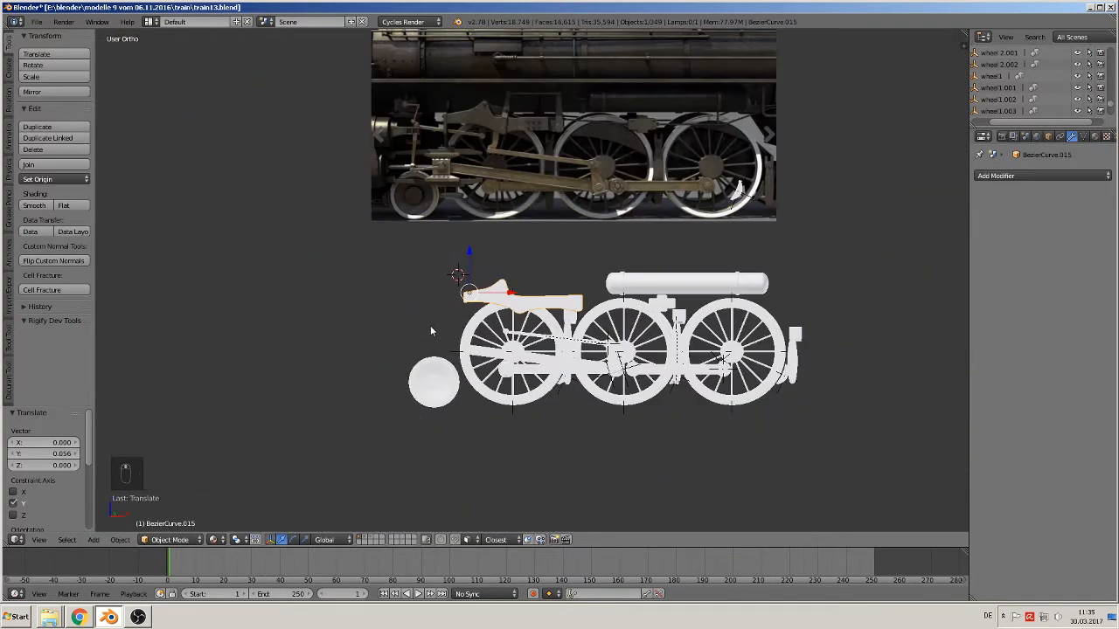
key("KP_1")
scroll(504, 264, "up", 2)
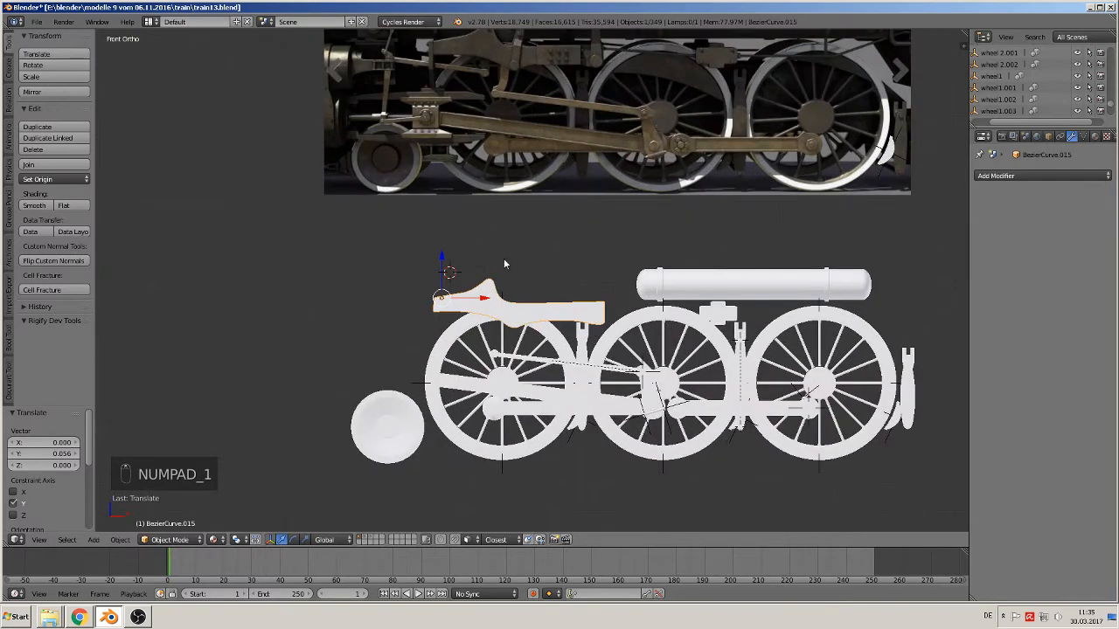
middle_click_drag(507, 307, 568, 309)
scroll(629, 323, "down", 8)
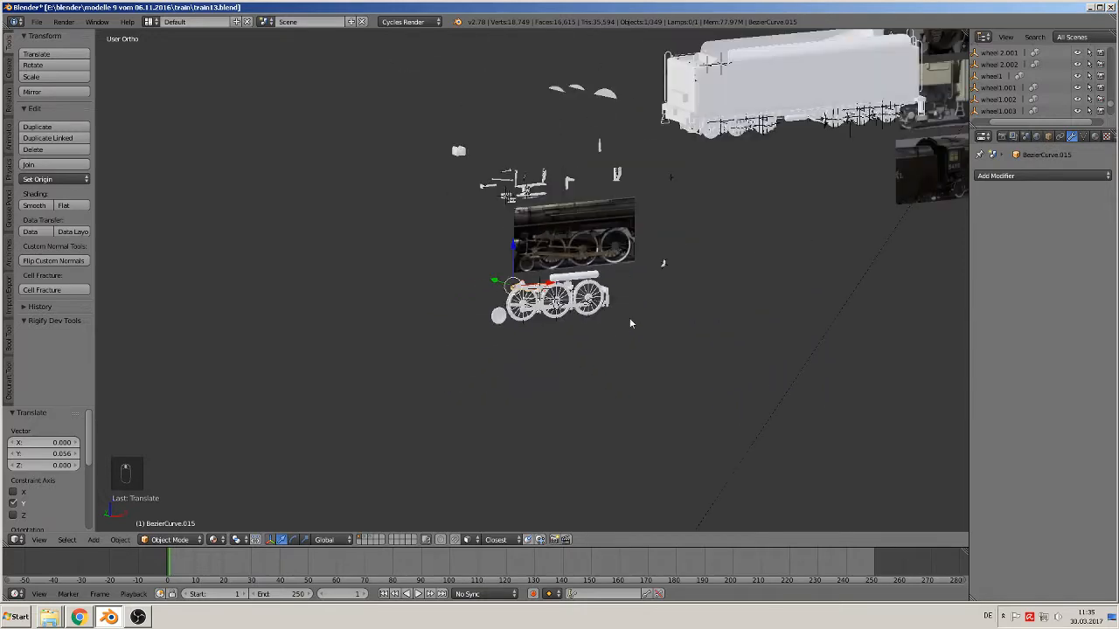
middle_click_drag(667, 291, 424, 412, "shift")
scroll(425, 412, "up", 9)
middle_click_drag(743, 424, 336, 364, "shift")
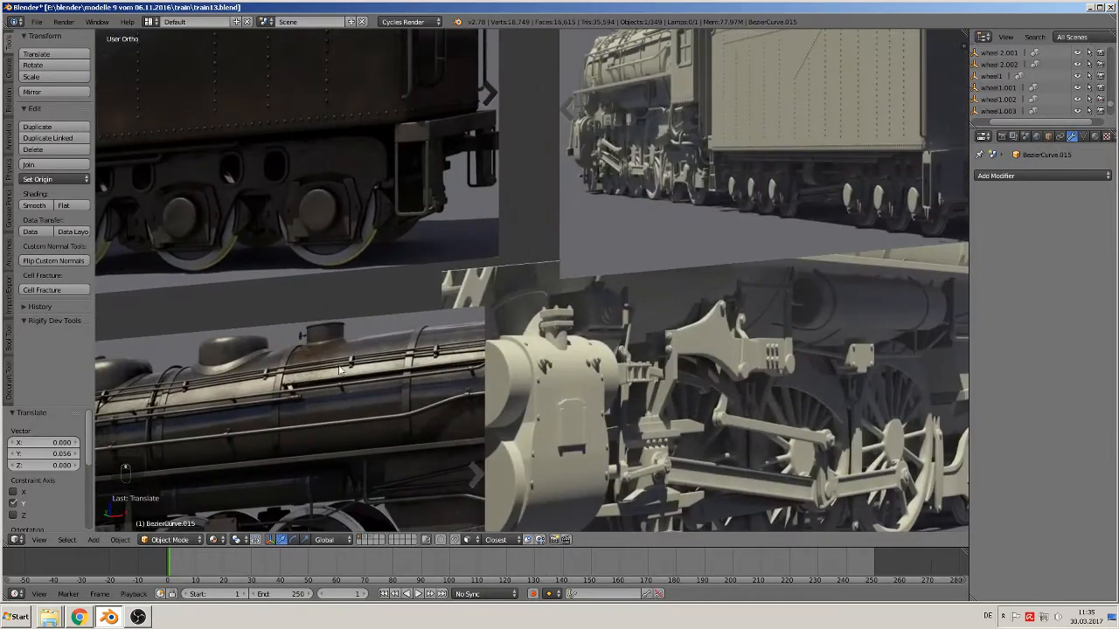
scroll(672, 405, "up", 1)
middle_click_drag(672, 406, 381, 311, "shift")
scroll(381, 311, "up", 4)
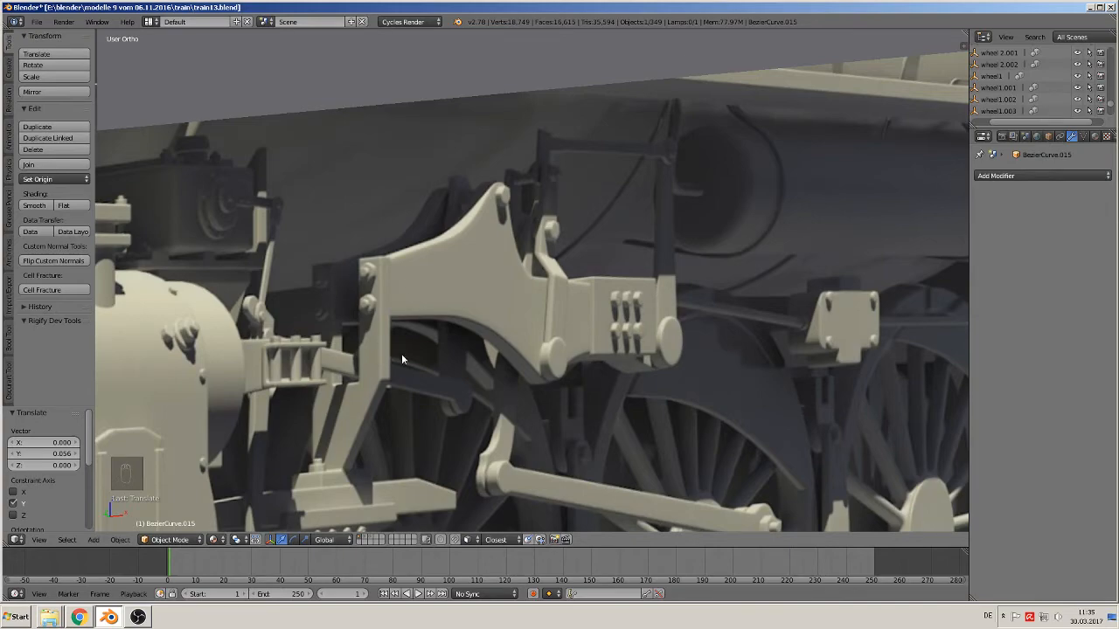
scroll(398, 354, "down", 6)
key("KP_1")
scroll(332, 351, "down", 2)
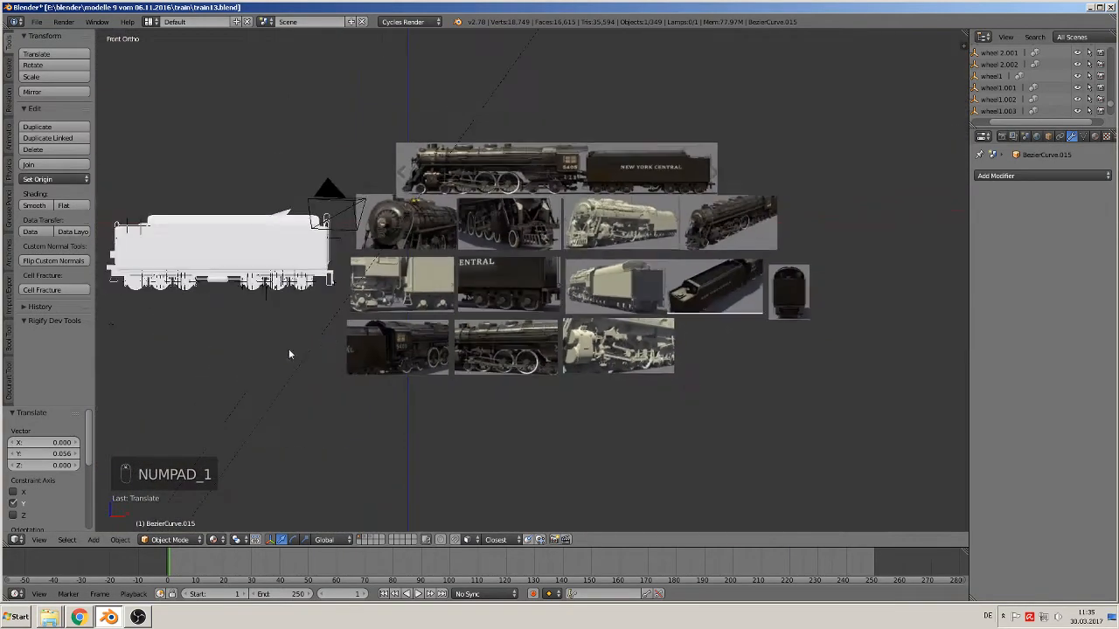
Duplicate the curved bracket plate in top view and place the copy 0.079 along Y, behind the original.
middle_click_drag(288, 354, 711, 231, "shift")
scroll(711, 231, "up", 5)
middle_click_drag(248, 49, 677, 158)
key("KP_7")
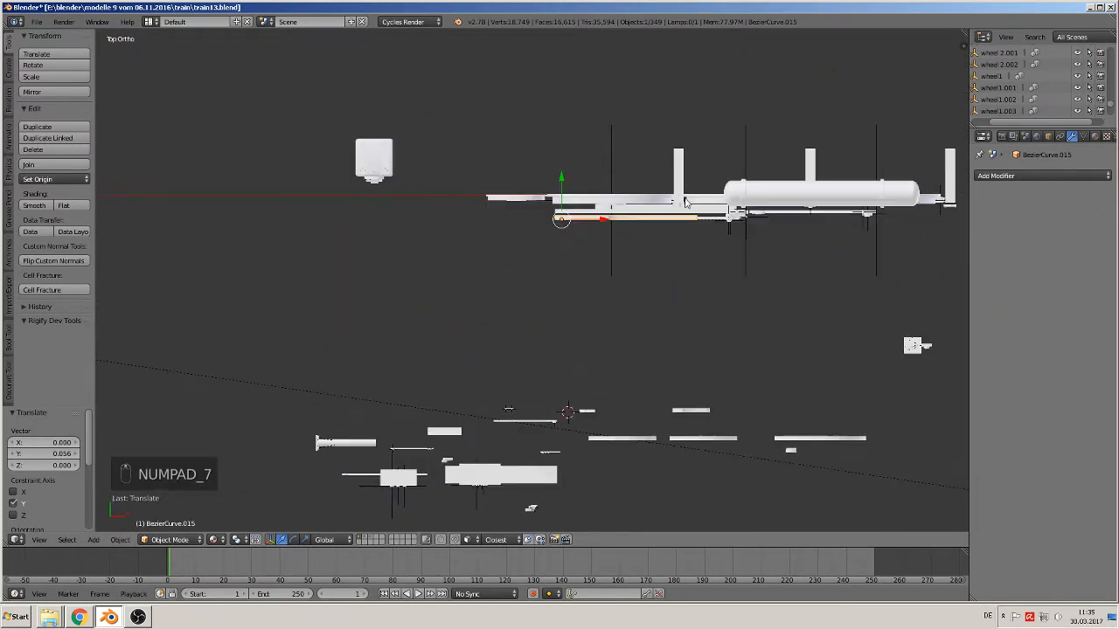
middle_click_drag(686, 203, 505, 374, "shift")
scroll(505, 374, "up", 2)
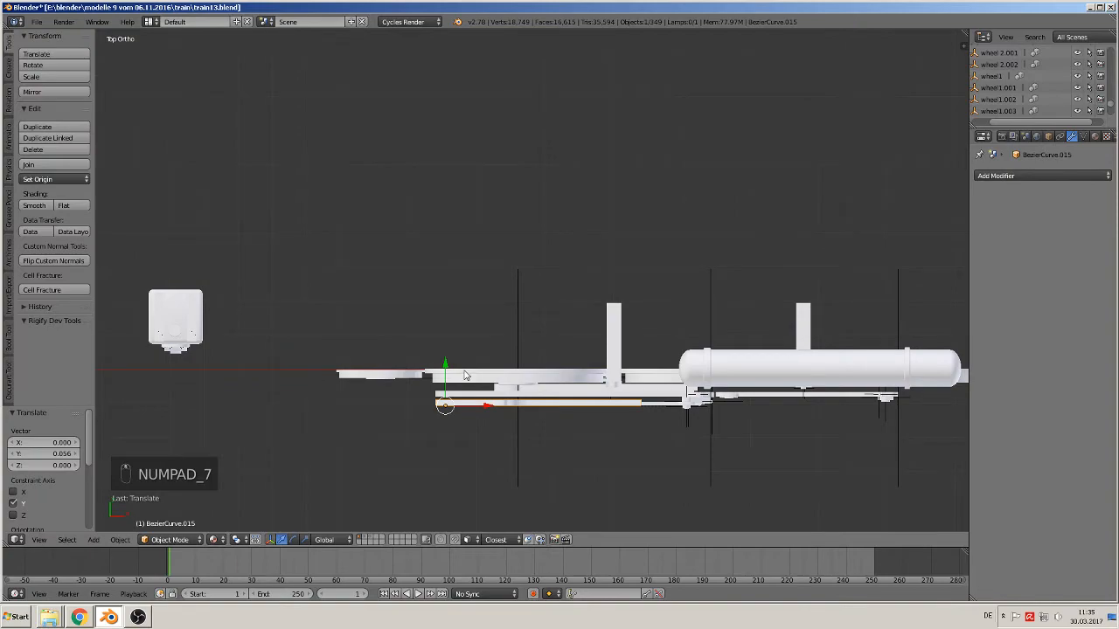
key("shift+d")
key("y")
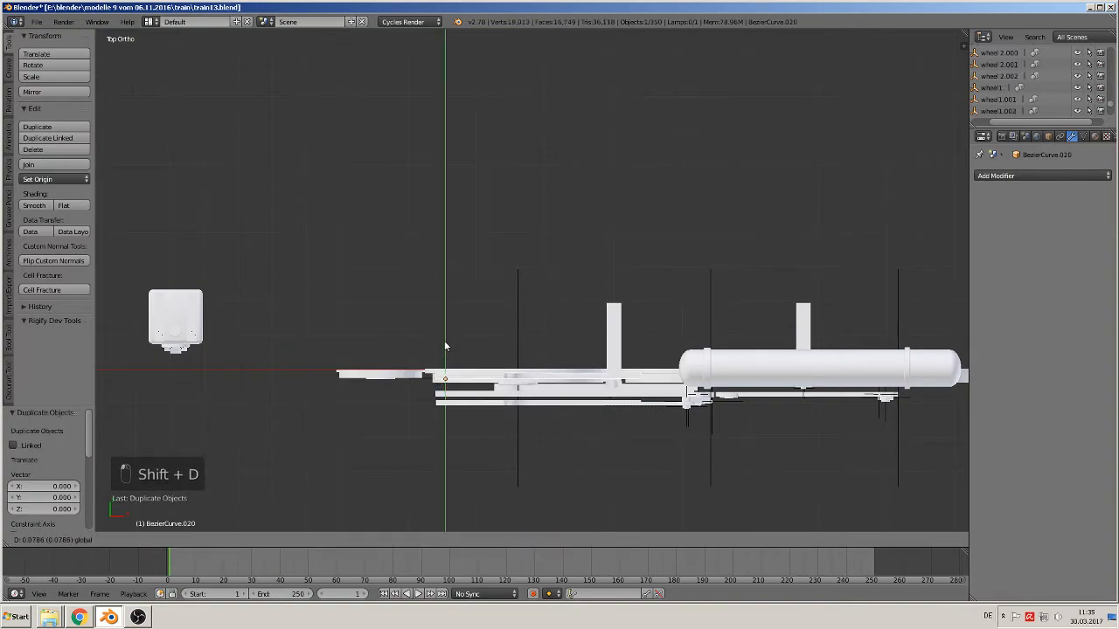
left_click(444, 340)
middle_click_drag(444, 340, 563, 365)
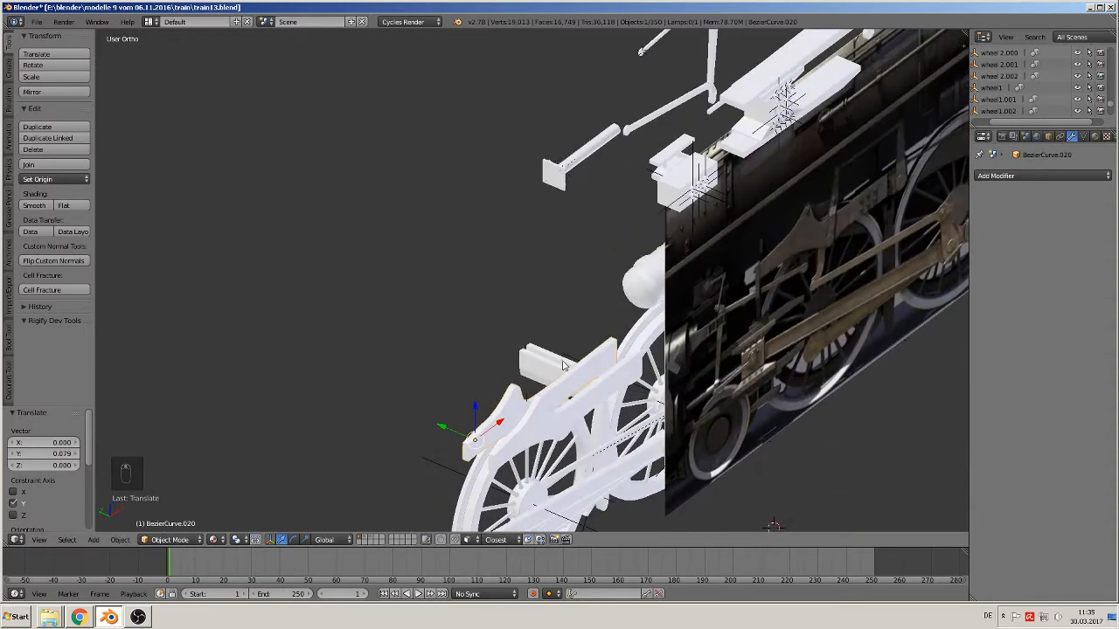
key("KP_1")
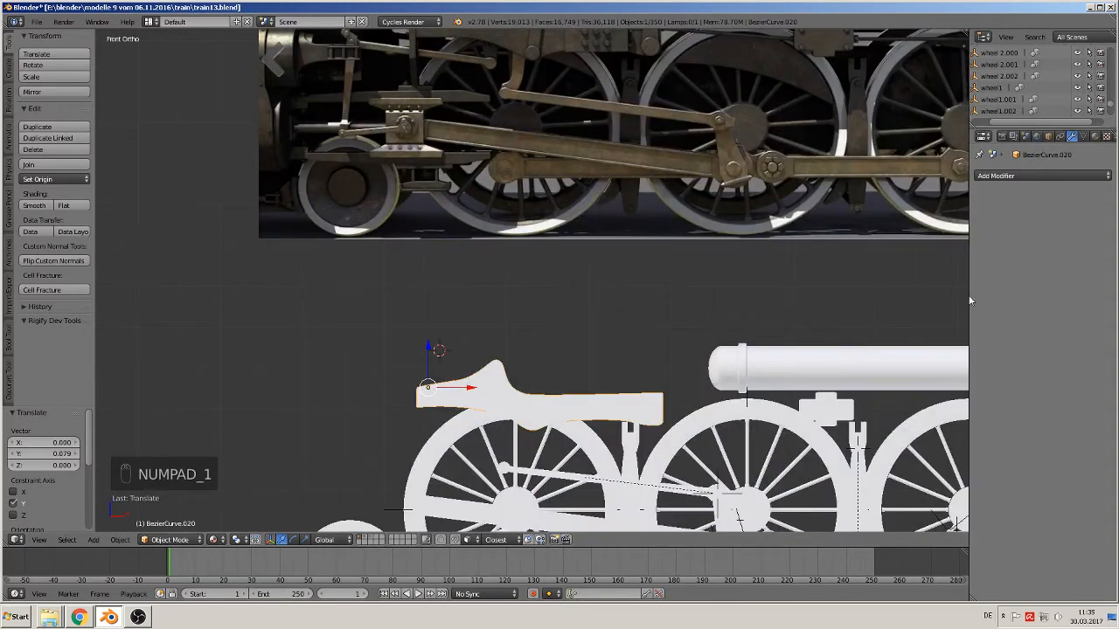
Select the tapered lever with the round lower end among the loose parts above the reference photo and nudge it -0.001 along X.
scroll(650, 354, "down", 2)
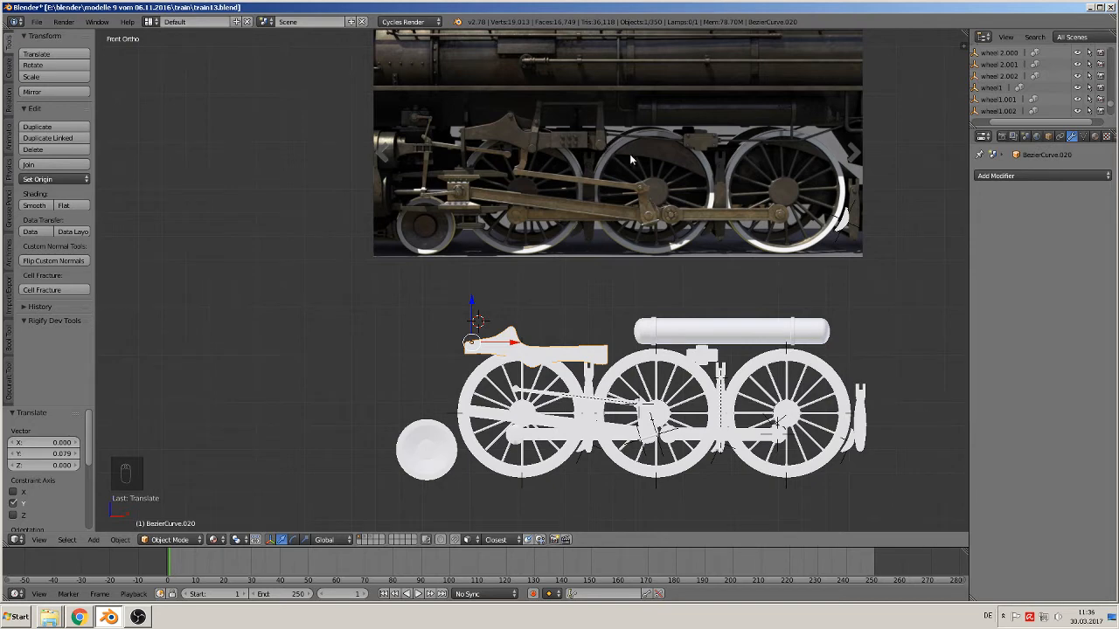
middle_click_drag(643, 189, 557, 398, "shift")
scroll(525, 385, "up", 2)
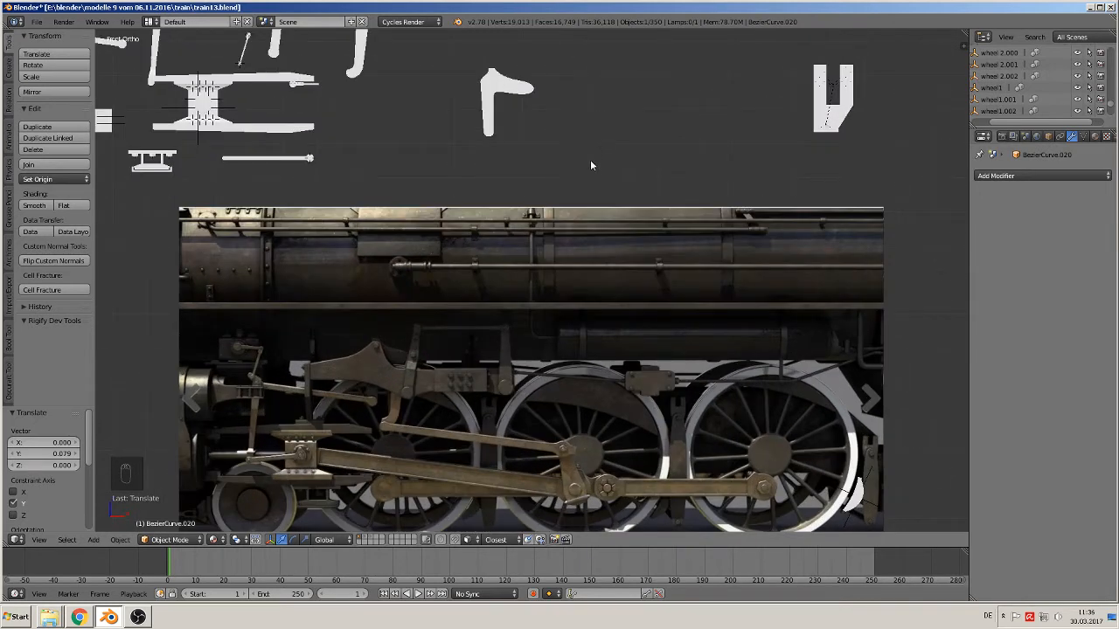
middle_click_drag(591, 165, 591, 358, "shift")
right_click(653, 122)
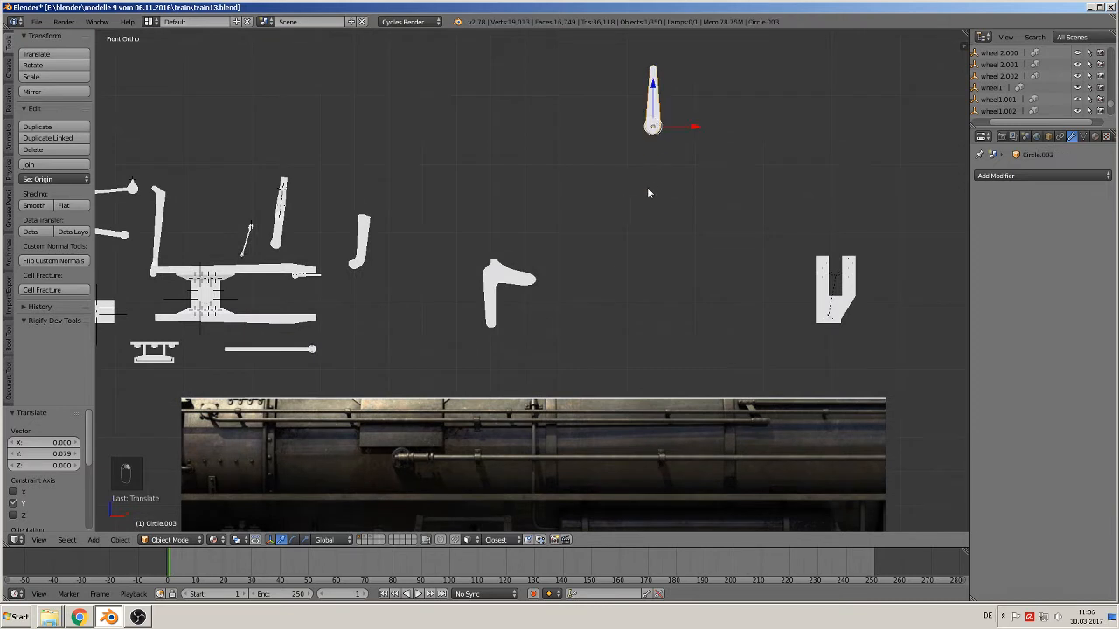
key("KP_Decimal")
middle_click_drag(664, 195, 536, 318)
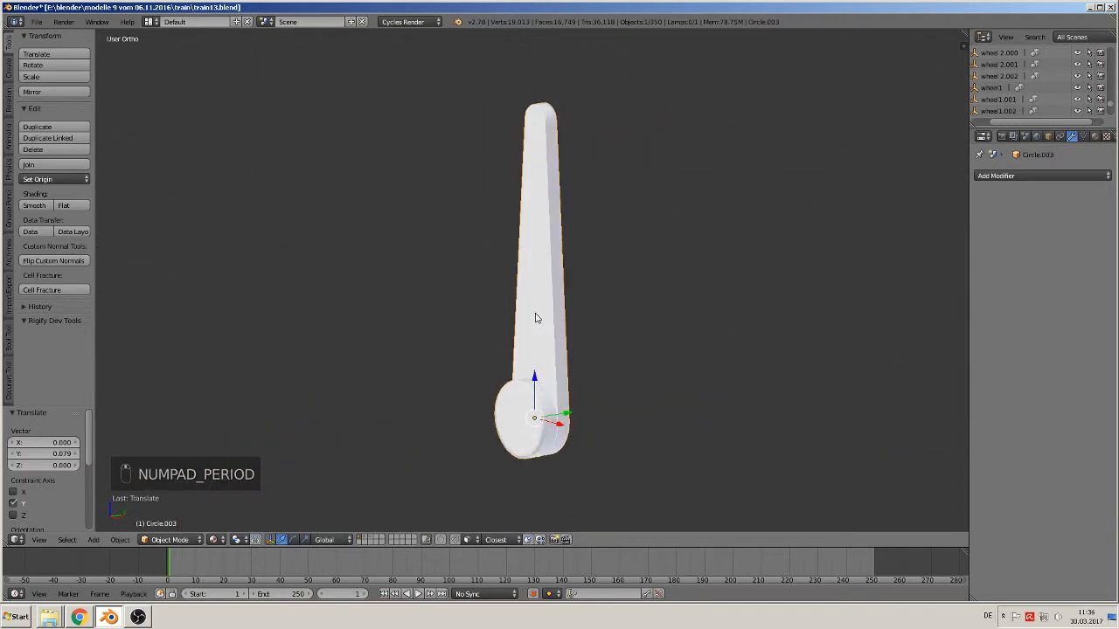
left_click_drag(557, 427, 570, 406)
In front view, move the tapered lever -0.426 along X and -1.323 along Z, onto the reference photo at the bracket plate's rear end.
key("KP_1")
scroll(631, 432, "down", 8)
scroll(631, 424, "up", 3)
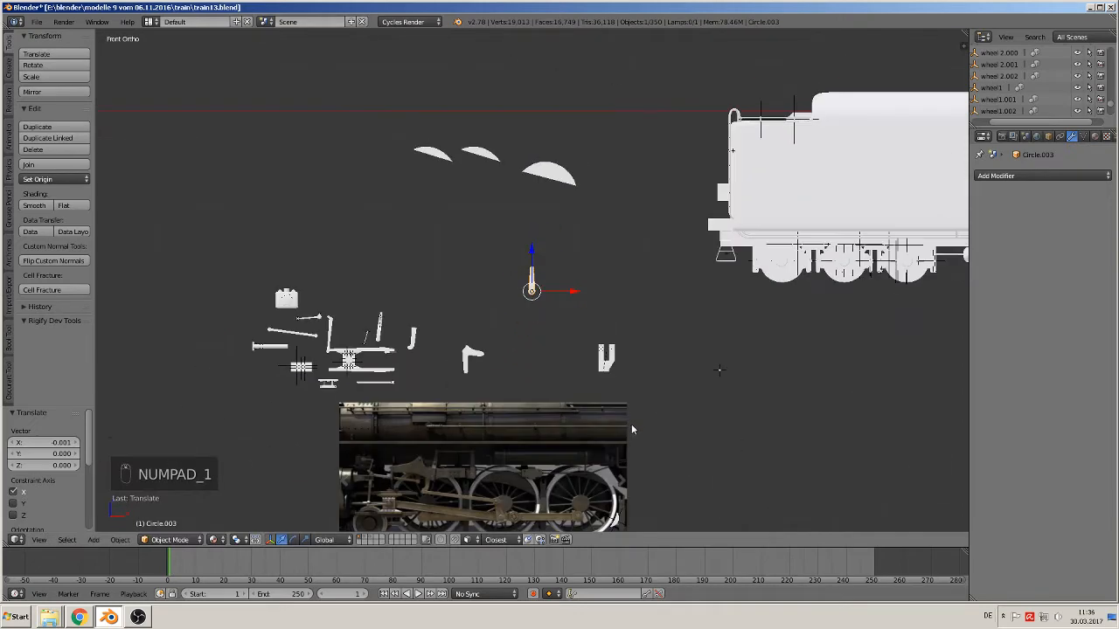
scroll(620, 370, "down", 2)
scroll(609, 290, "up", 3)
scroll(608, 288, "up", 2)
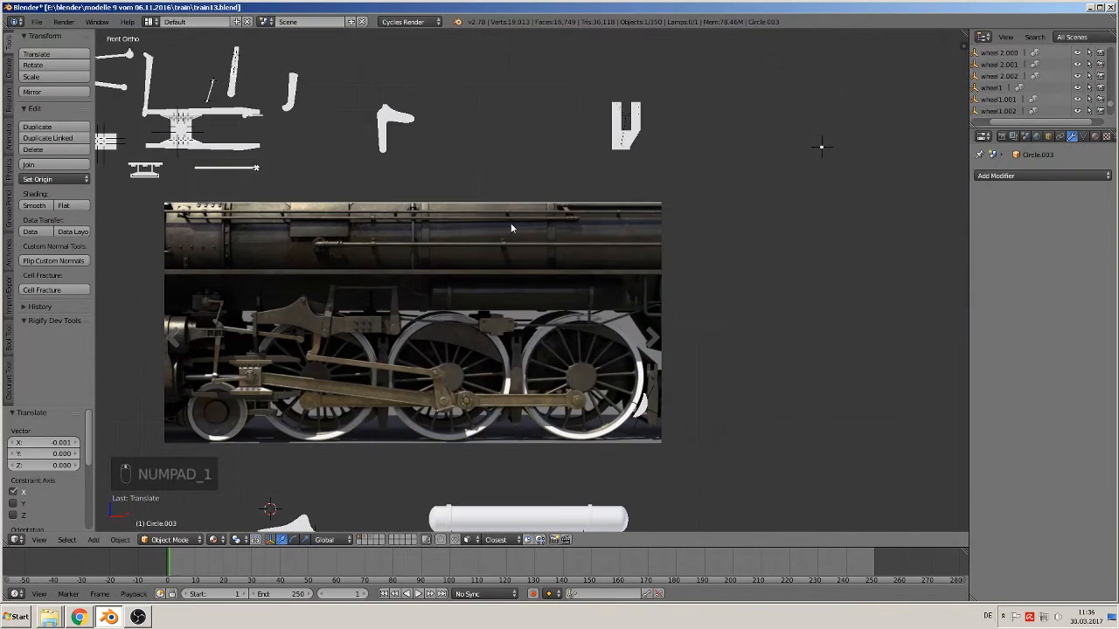
key("g")
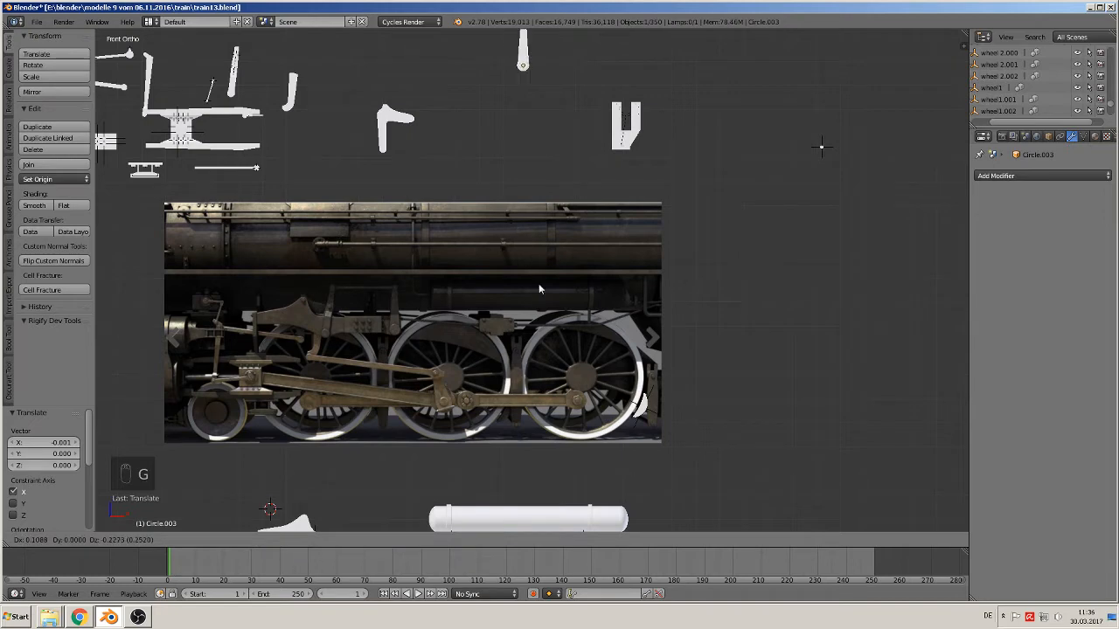
left_click(407, 41)
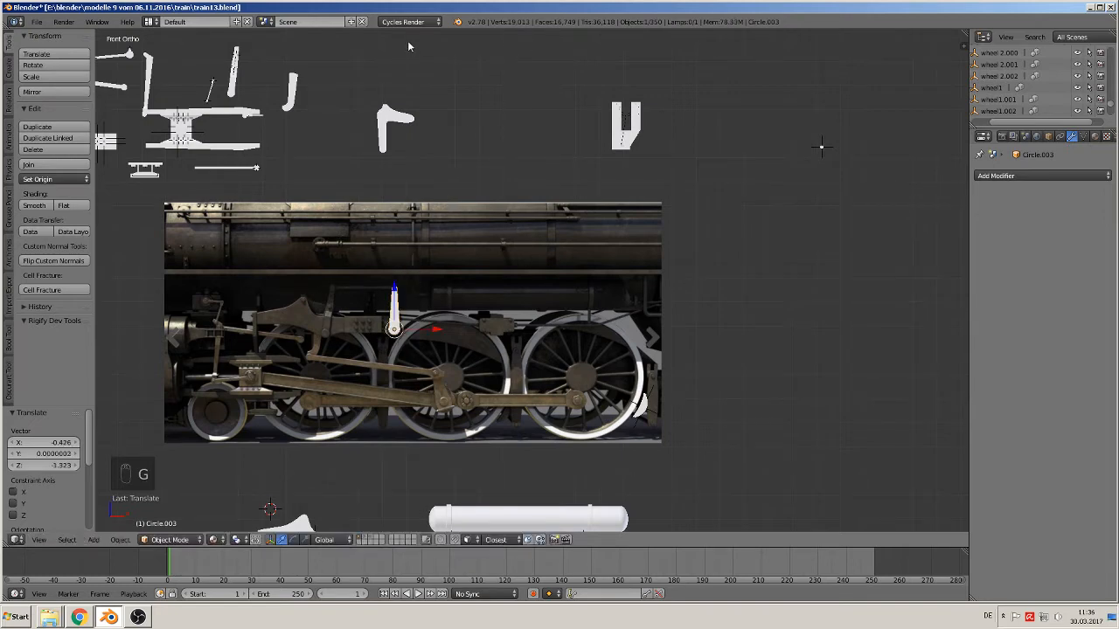
Lower the tapered lever about 0.924 along Z from the reference image onto the modelled wheel assembly.
middle_click_drag(403, 357, 505, 274, "shift")
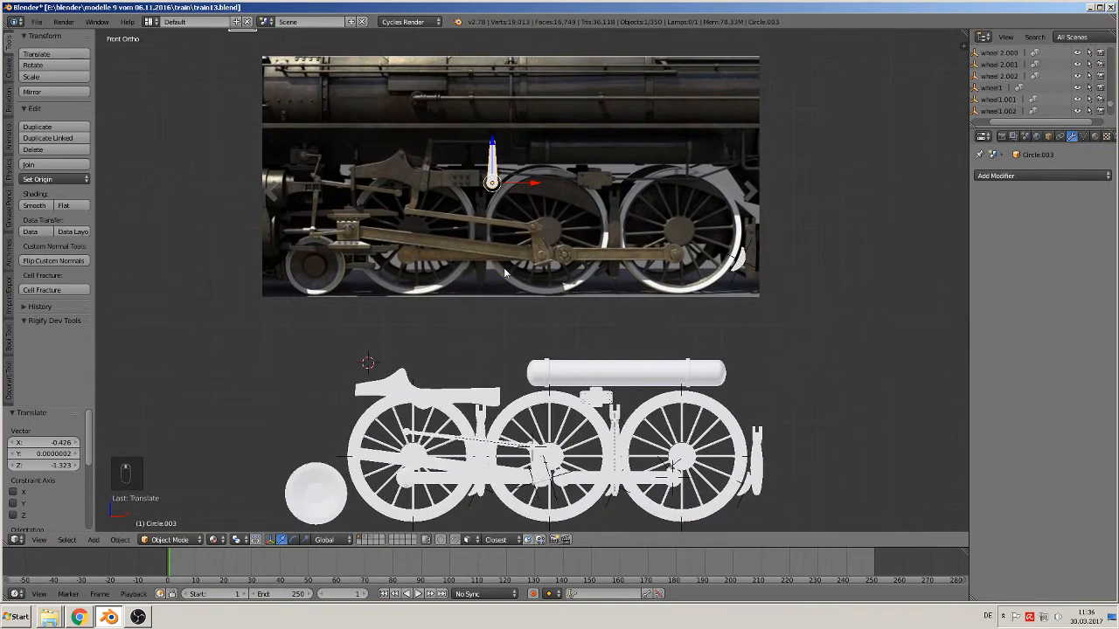
key("KP_1")
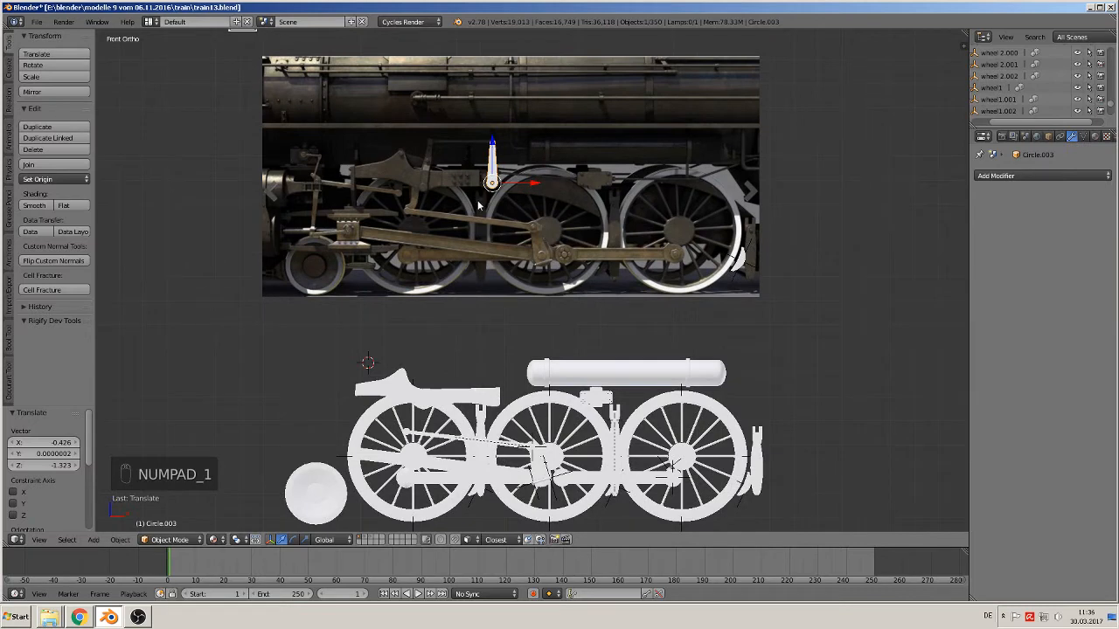
scroll(477, 200, "up", 3)
middle_click_drag(482, 197, 535, 324, "shift")
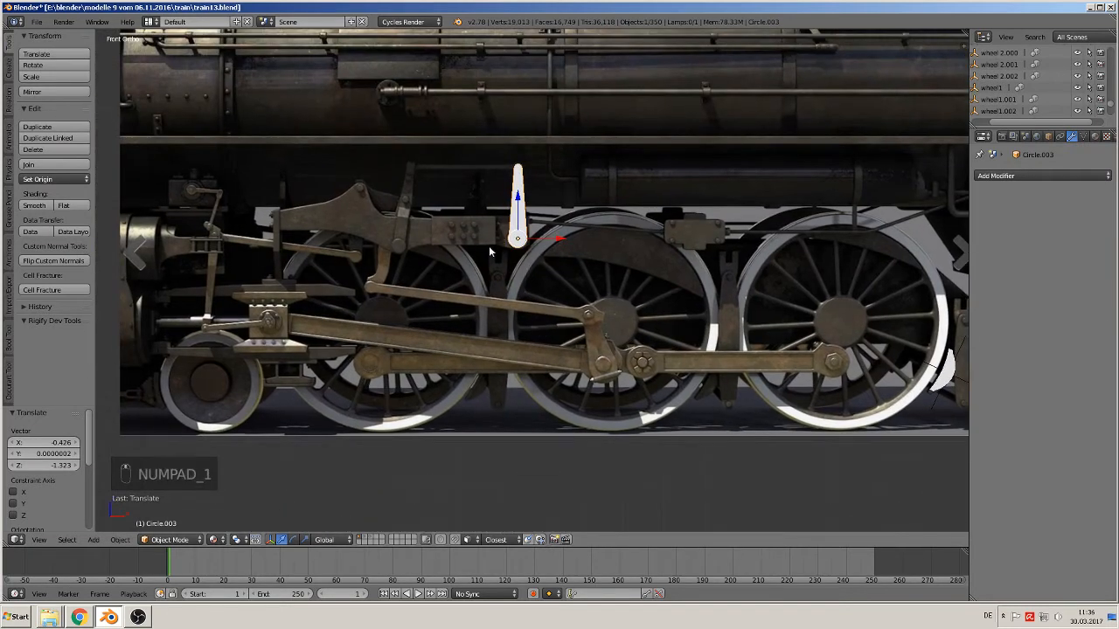
scroll(516, 246, "down", 3)
left_click_drag(523, 240, 528, 446)
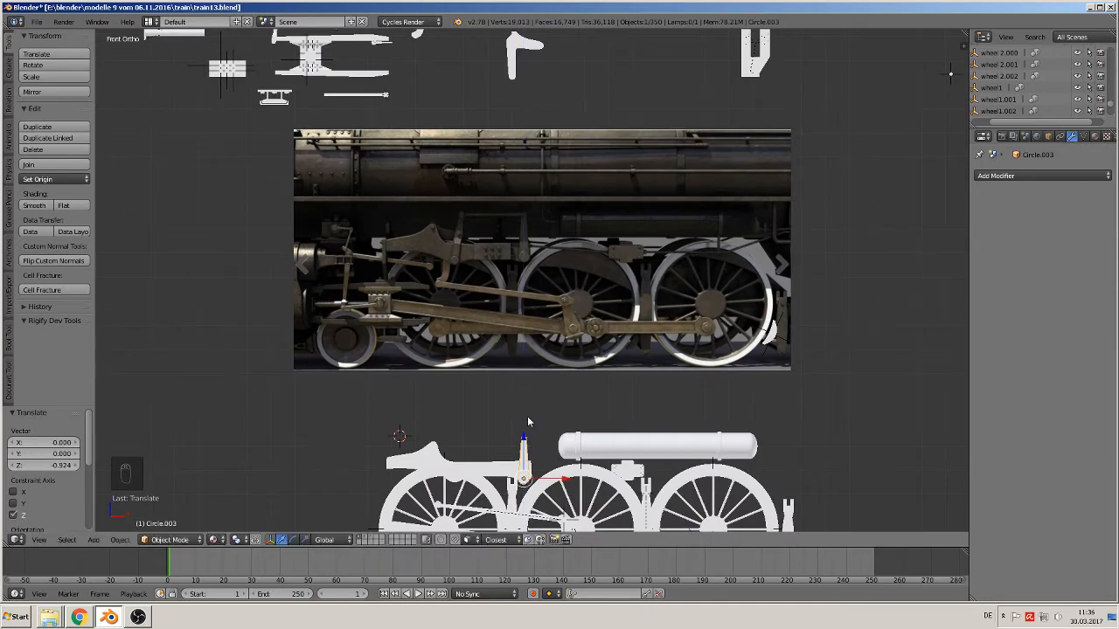
Fine-tune the tapered lever at the end of the long bracket, shifting it about 0.029 along X and 0.008 along Z.
middle_click_drag(526, 415, 528, 355, "shift")
left_click_drag(533, 376, 536, 373)
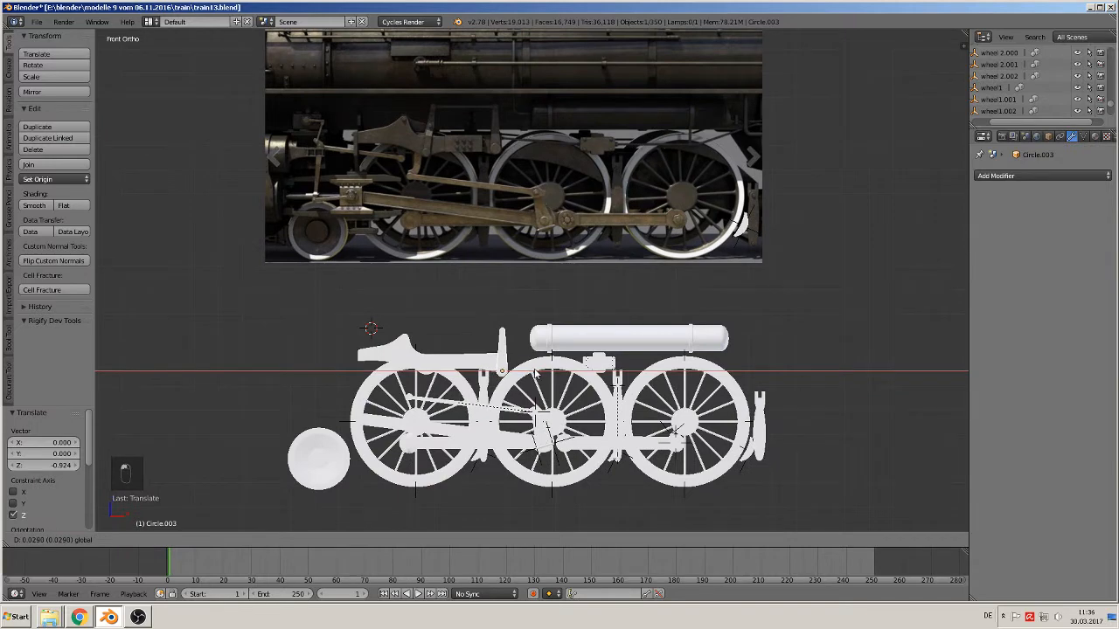
left_click(536, 373)
scroll(527, 389, "up", 1)
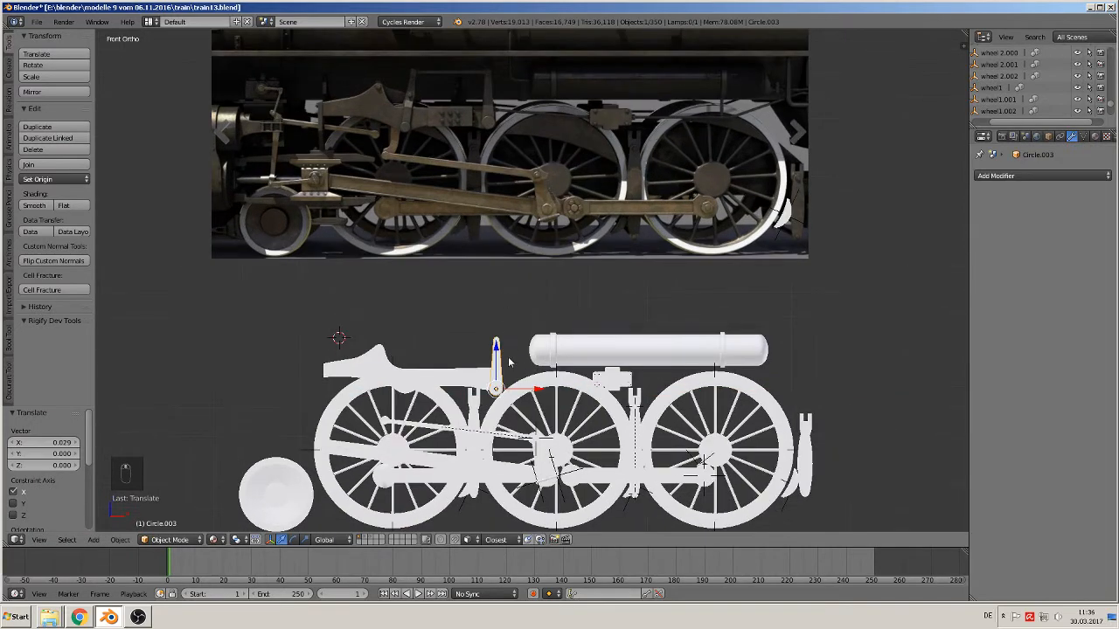
scroll(511, 364, "up", 1)
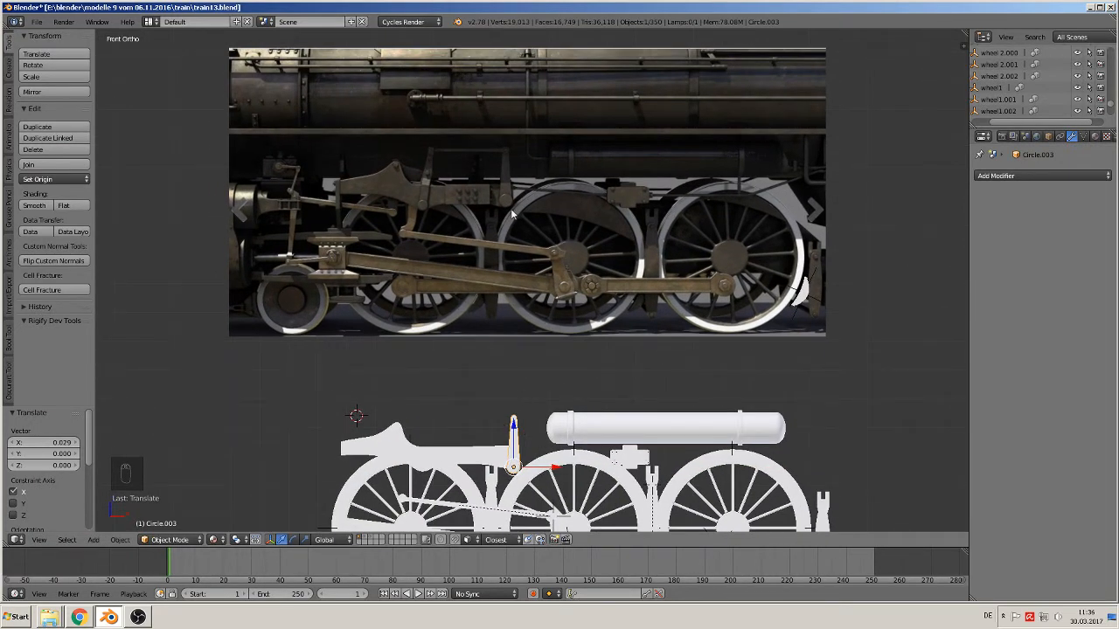
left_click(516, 430)
middle_click_drag(511, 366, 572, 340, "shift")
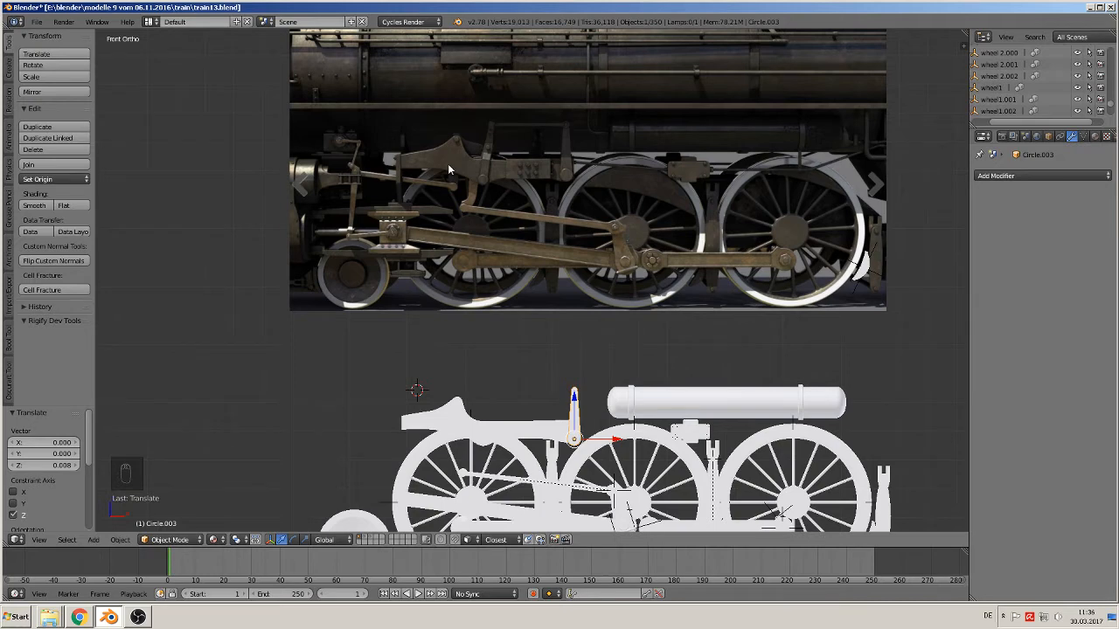
Move the tapered lever about 0.965 along Y so it sits against the outer face of the long bracket.
key("KP_7")
key("g")
key("y")
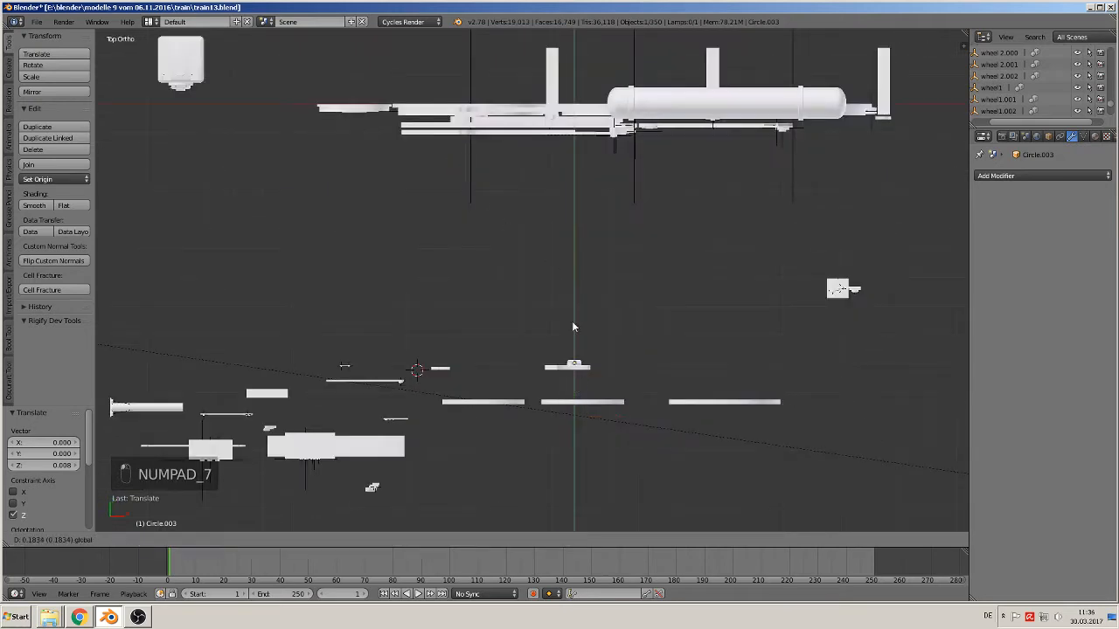
left_click(586, 128)
middle_click_drag(581, 181, 568, 364, "shift")
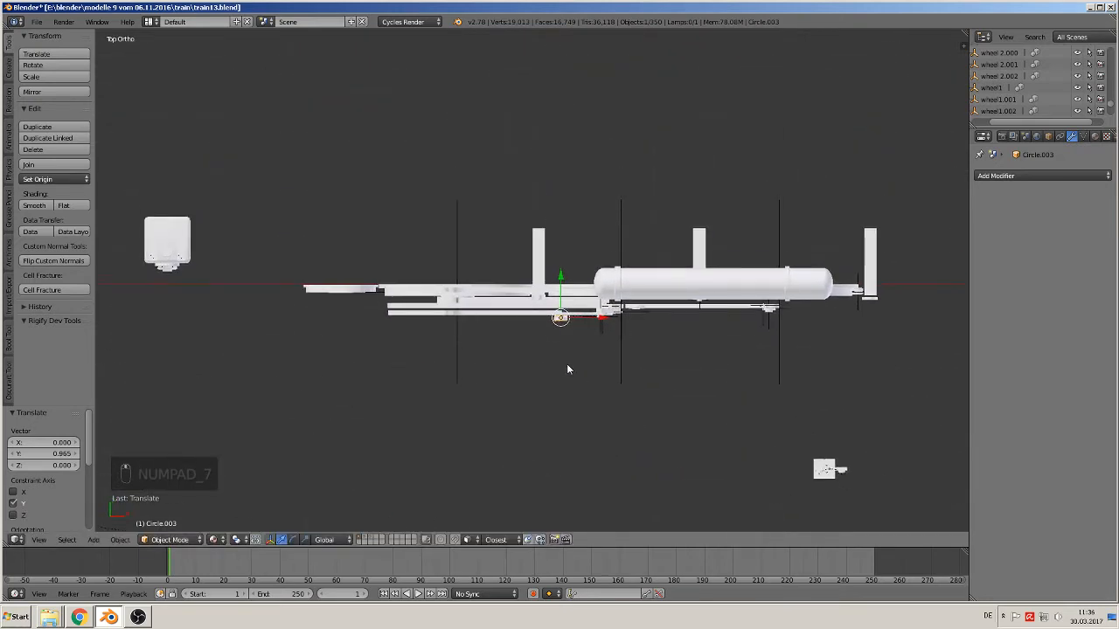
scroll(563, 398, "up", 6)
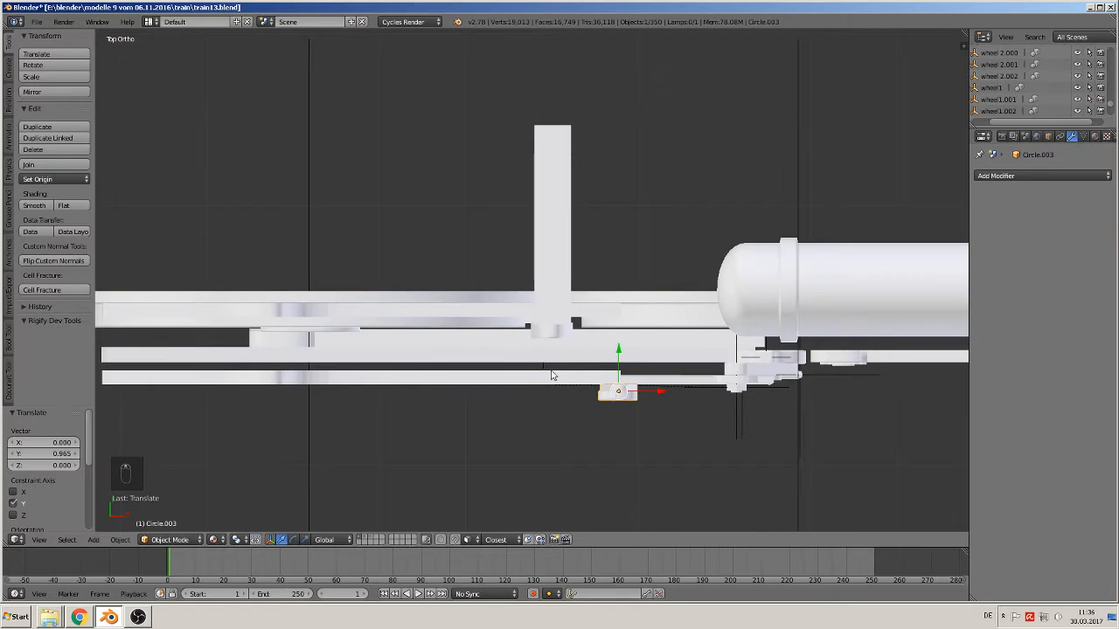
Examine the tapered lever's fit from the front and side, and compare the linkage with the locomotive reference image.
key("KP_1")
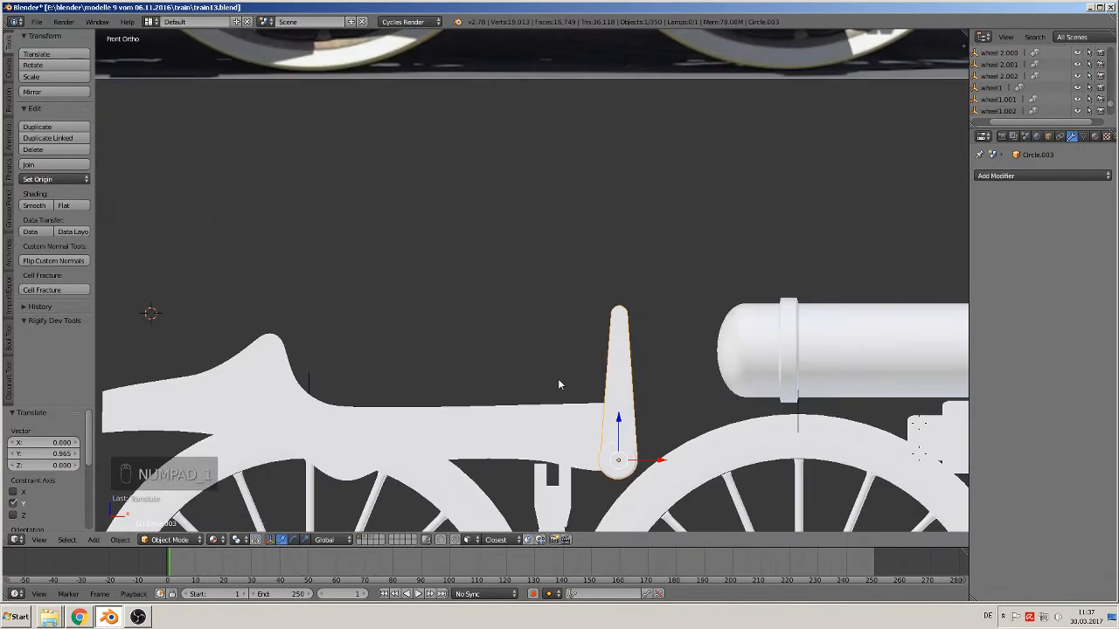
key("KP_3")
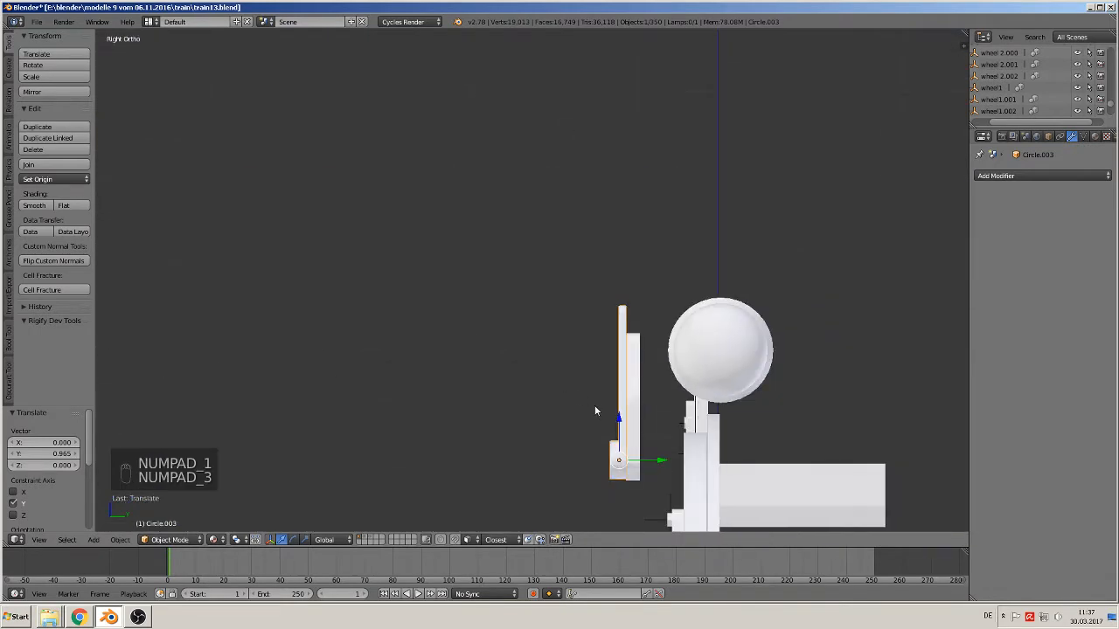
middle_click_drag(594, 409, 695, 420)
key("KP_3")
key("KP_1")
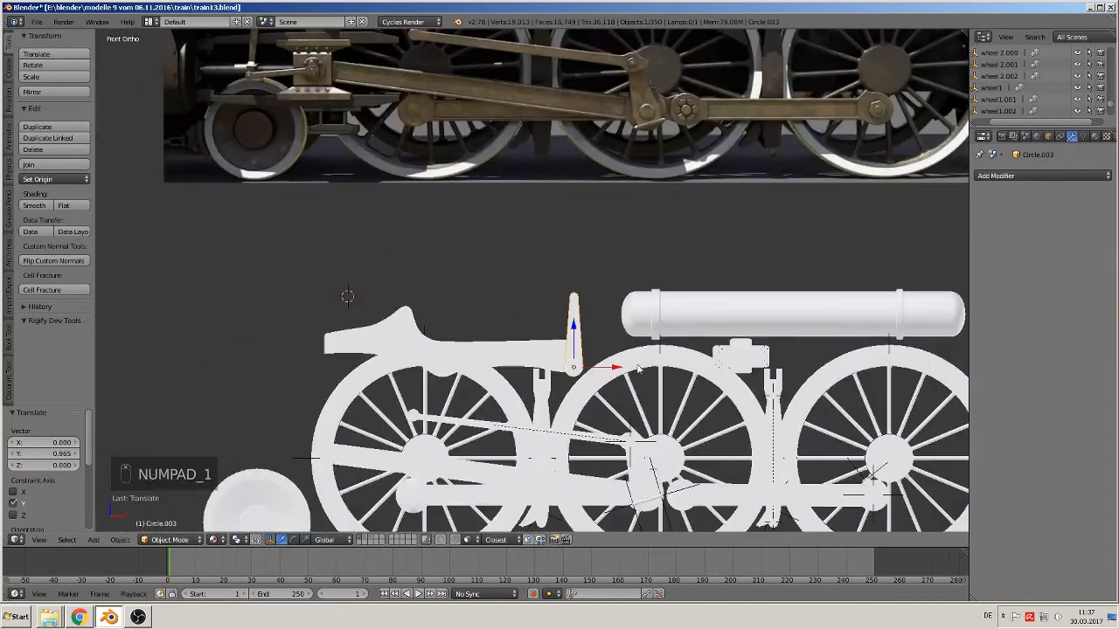
middle_click_drag(569, 151, 552, 329, "shift")
middle_click_drag(507, 270, 550, 387, "shift")
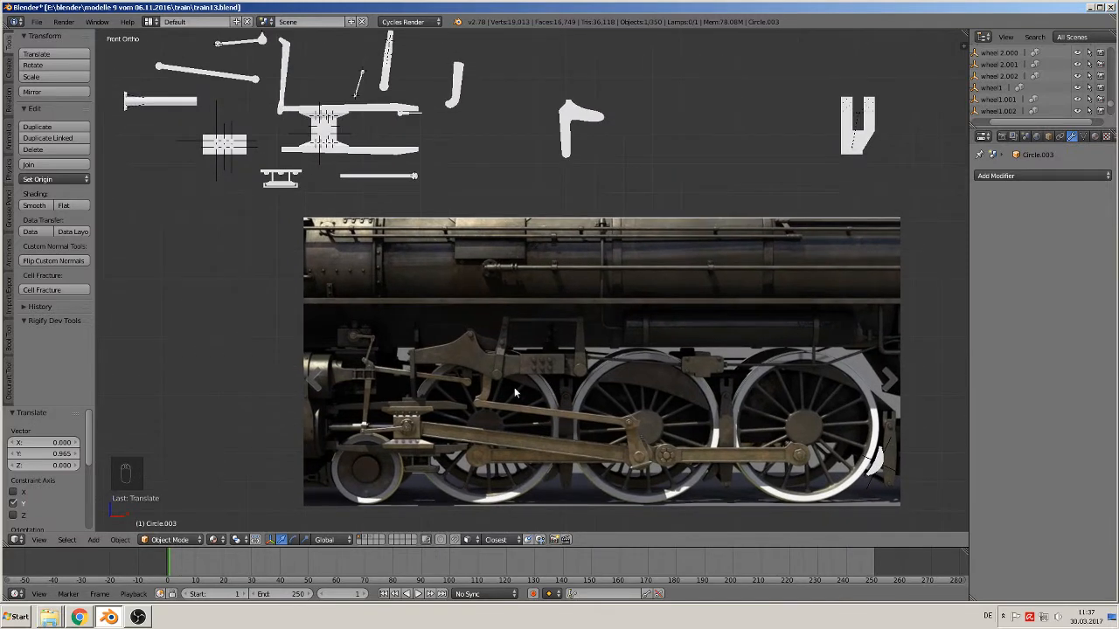
middle_click_drag(520, 403, 622, 390, "shift")
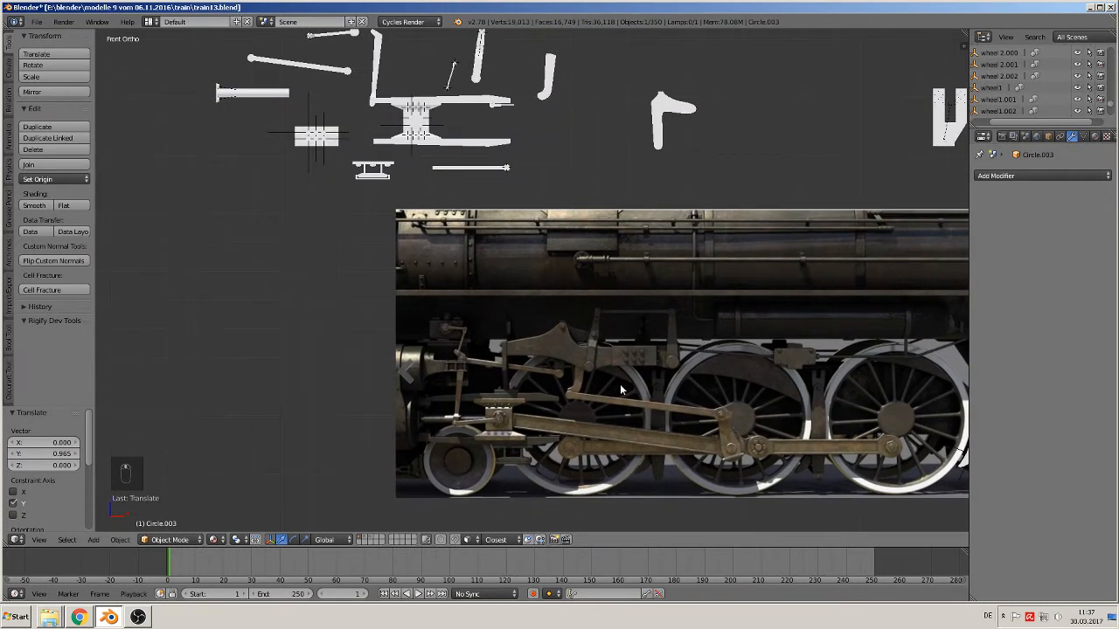
scroll(620, 390, "up", 1)
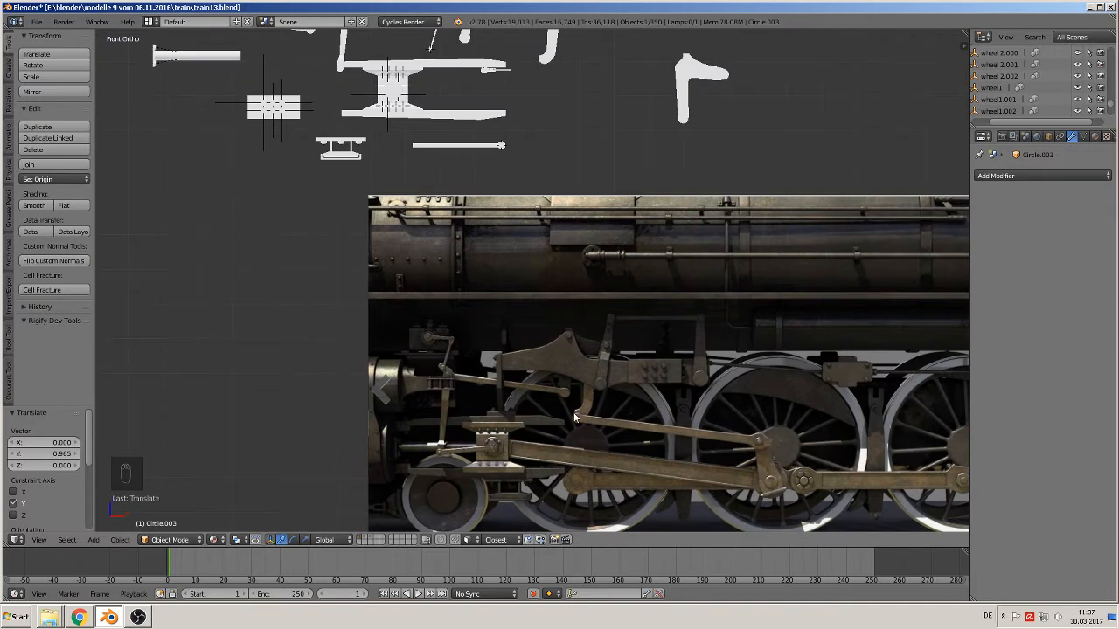
middle_click_drag(578, 418, 596, 512, "shift")
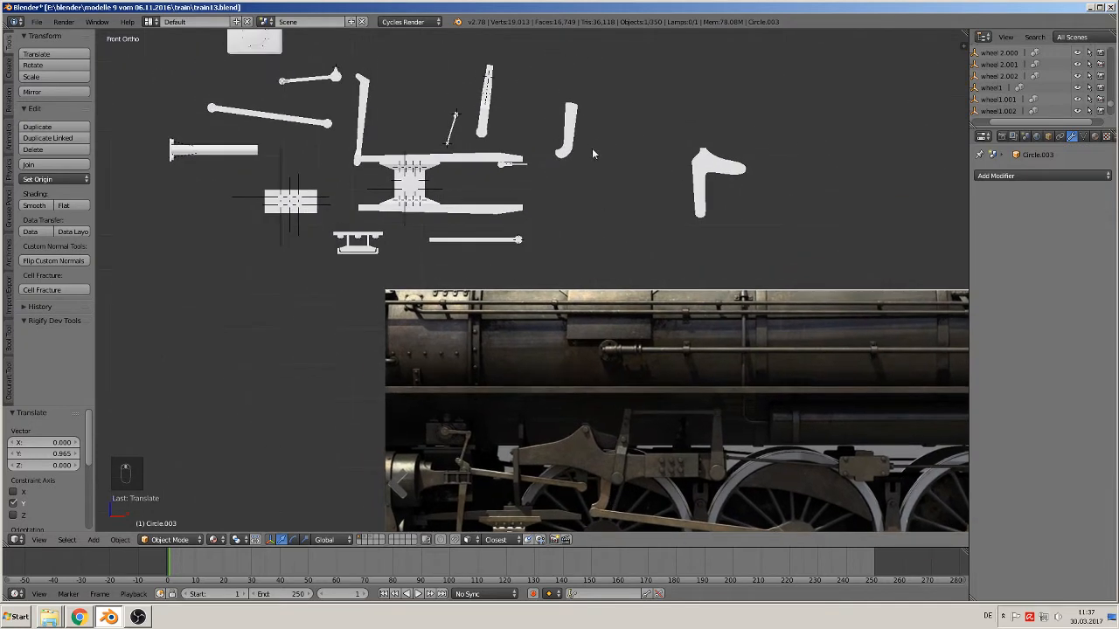
Move the J-shaped link onto its counterpart in the reference image, about 0.110 along X and -1.028 along Z.
right_click(566, 137)
key("KP_Decimal")
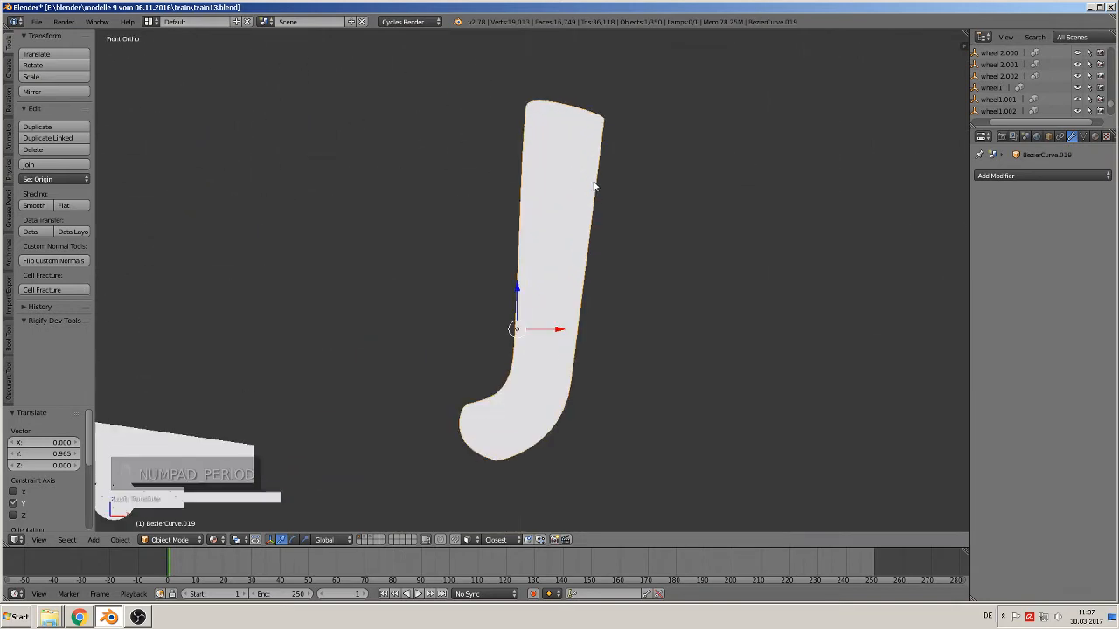
middle_click_drag(589, 285, 625, 276)
key("KP_1")
scroll(599, 362, "down", 12)
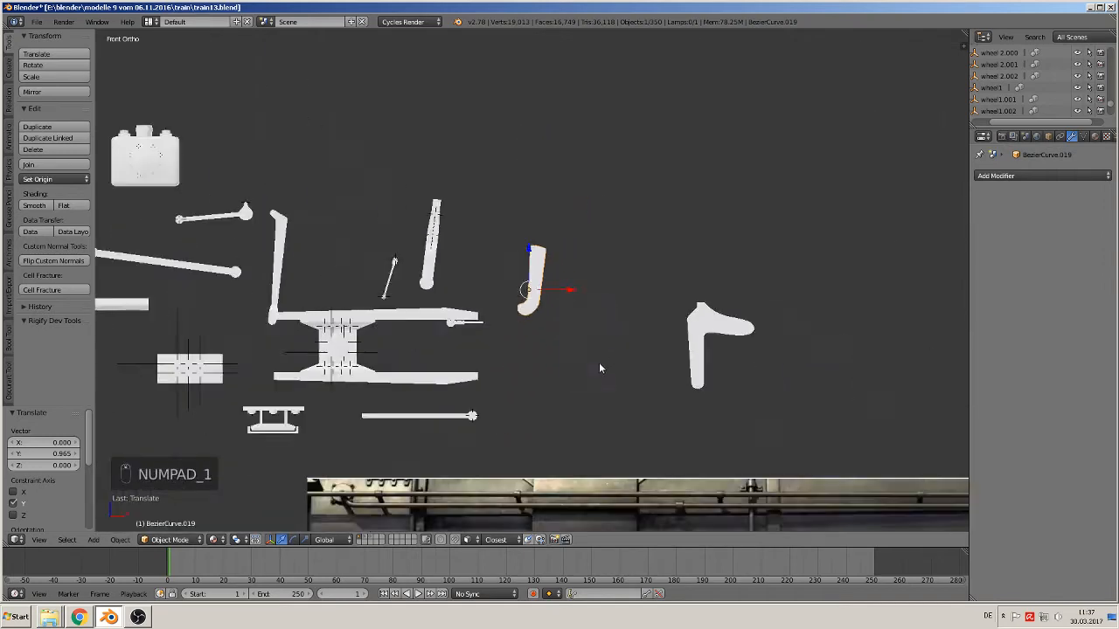
middle_click_drag(598, 381, 569, 257, "shift")
scroll(564, 280, "up", 2)
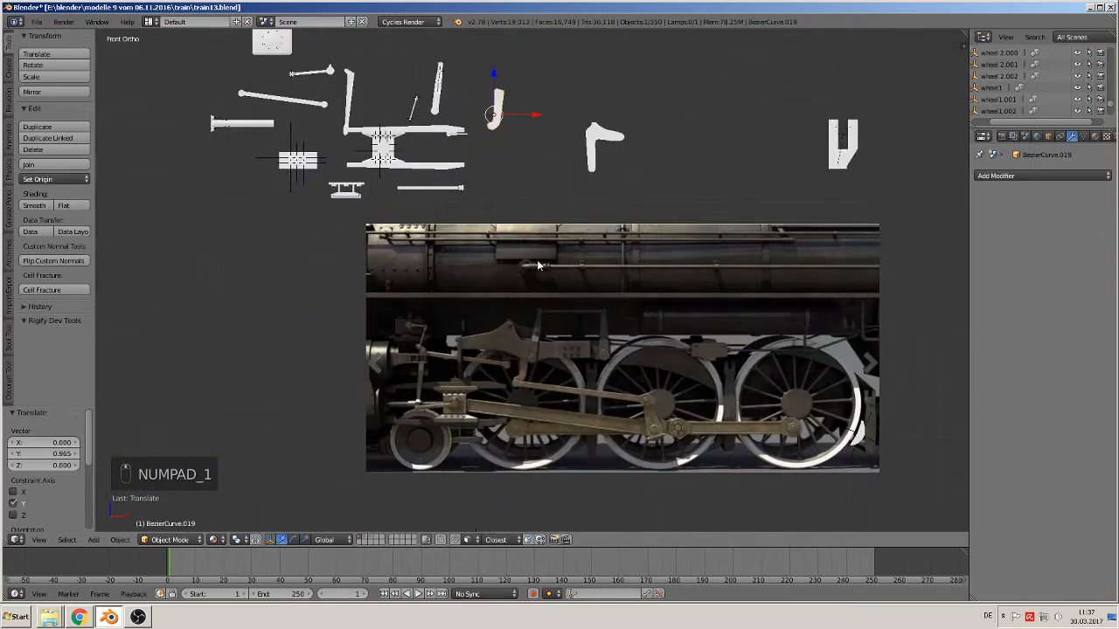
key("g")
left_click(564, 516)
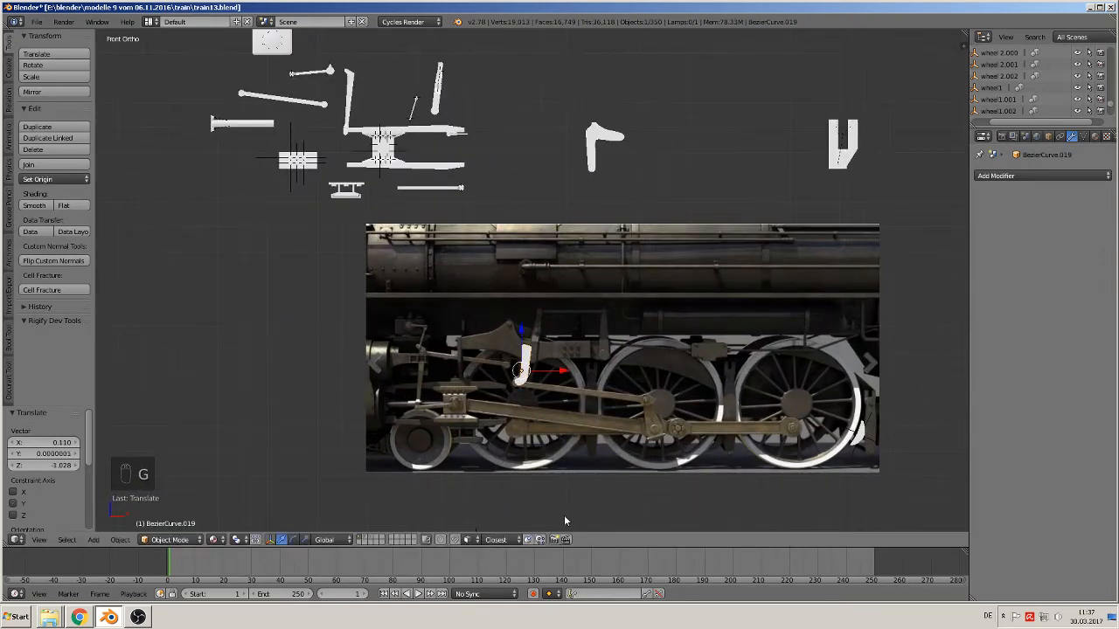
Lower the J-shaped link about 0.922 along Z onto the front wheel assembly and shift it about -0.016 along X.
middle_click_drag(591, 485, 617, 324, "shift")
scroll(618, 303, "up", 2)
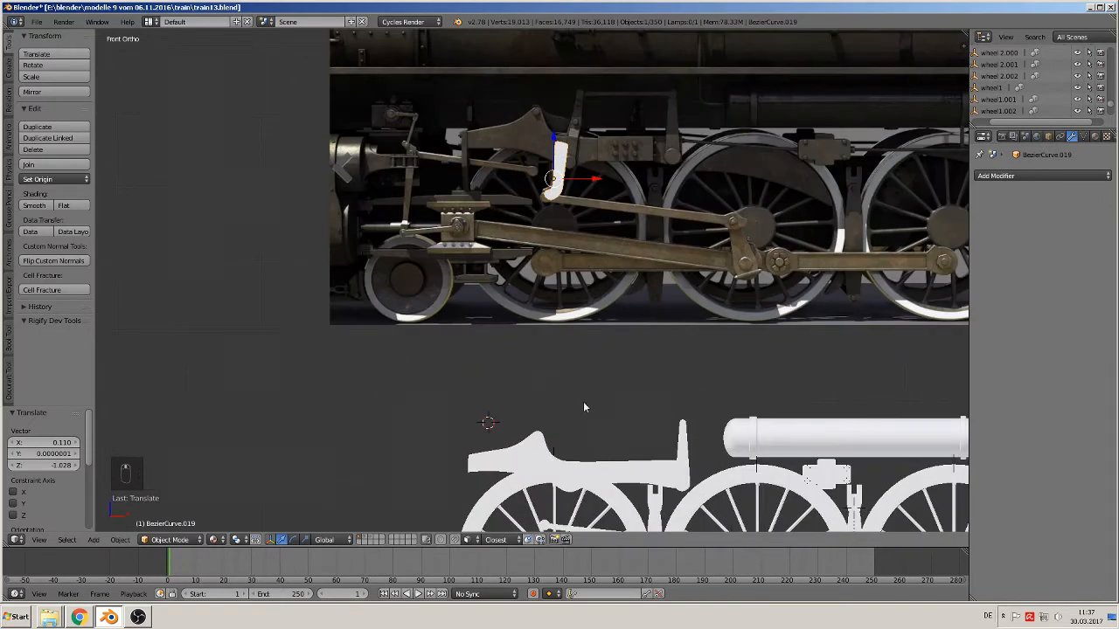
middle_click_drag(583, 401, 543, 328, "shift")
left_click_drag(520, 73, 500, 402)
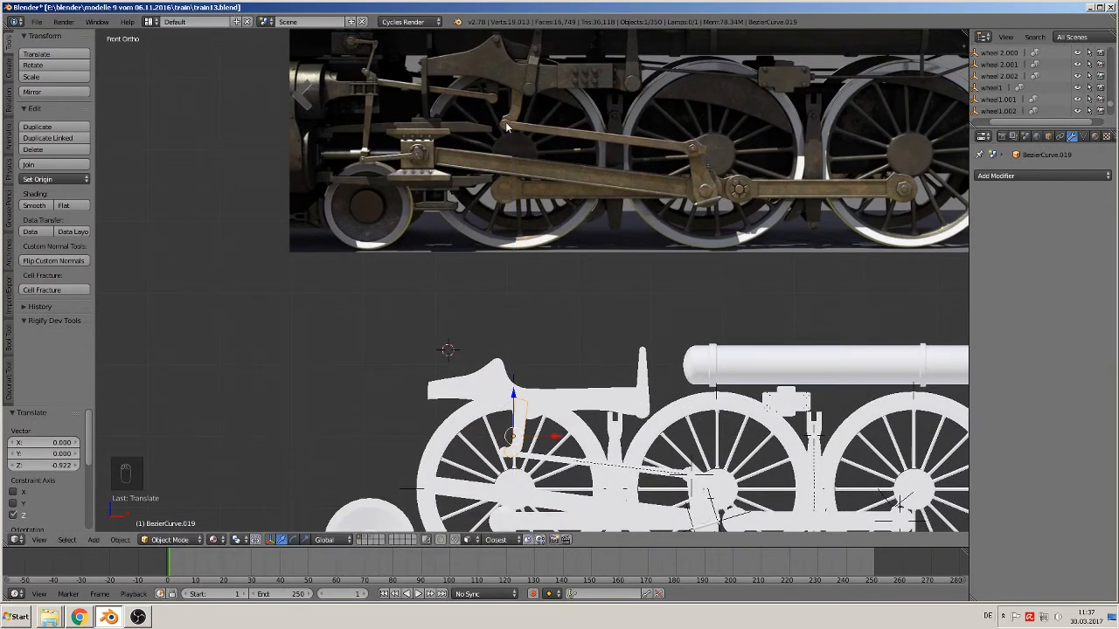
scroll(637, 381, "up", 5)
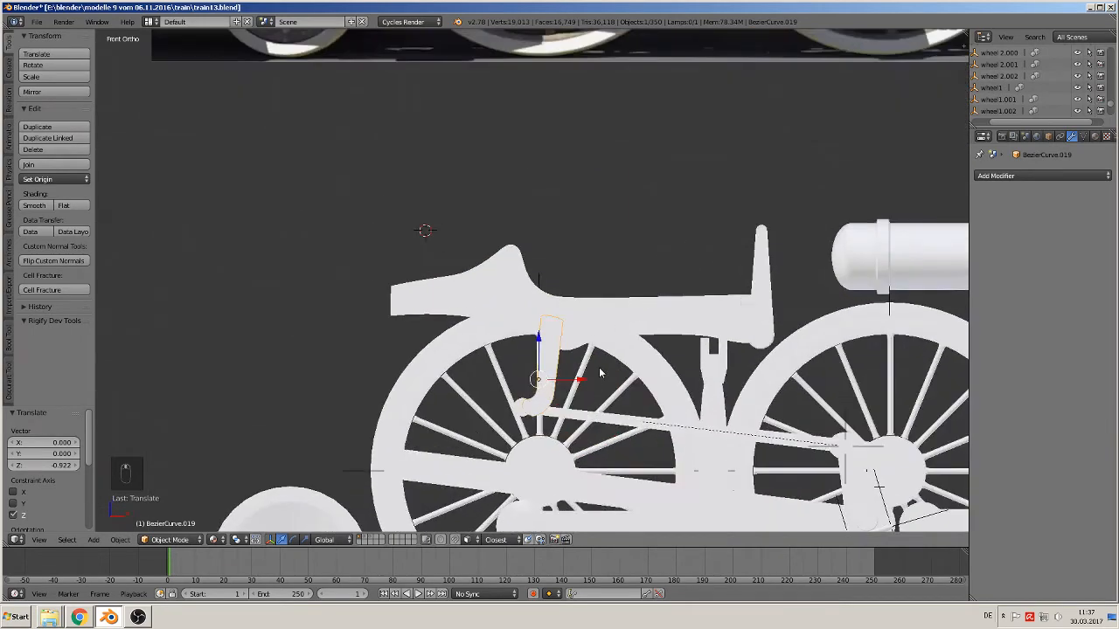
left_click_drag(592, 318, 579, 322)
scroll(578, 321, "down", 5)
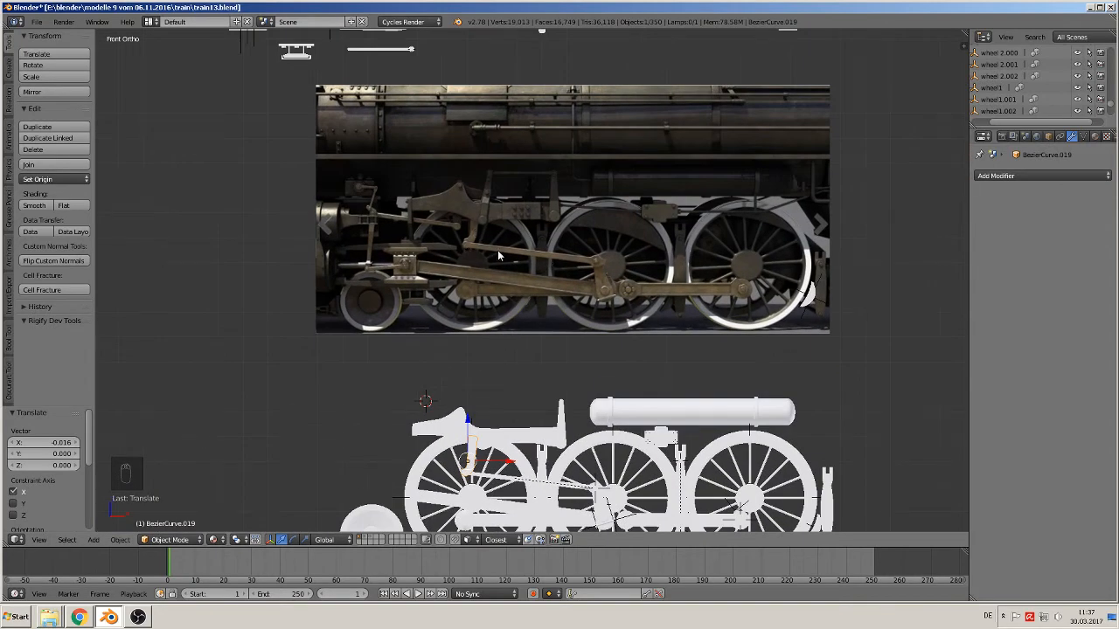
Move the J-shaped link about 0.826 along Y to bring it in line with the wheel linkage.
right_click(496, 478)
key("KP_7")
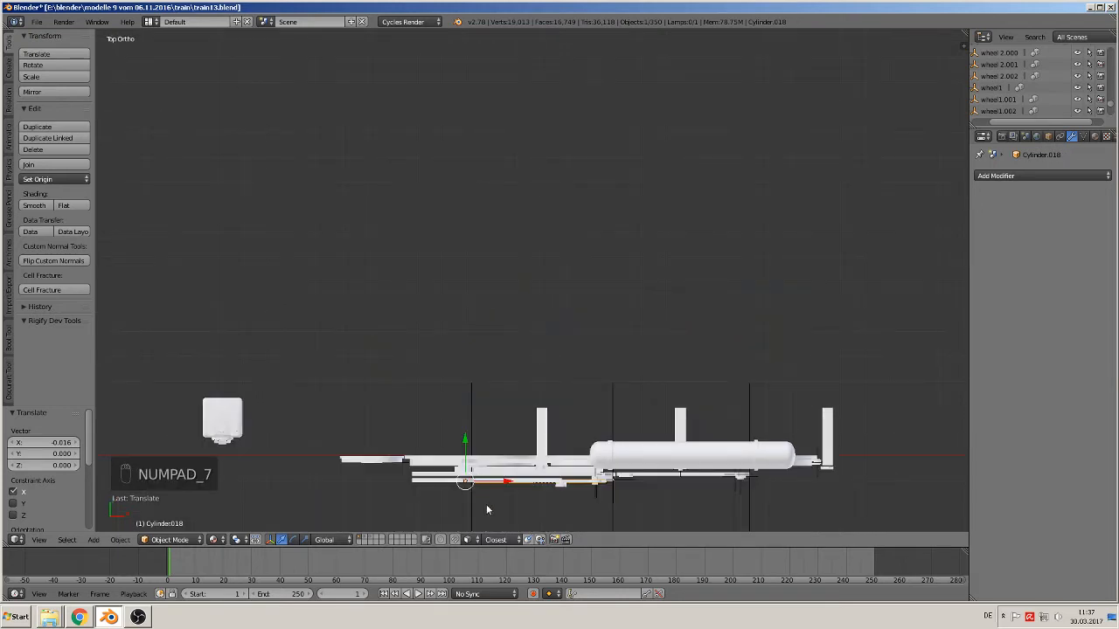
middle_click_drag(510, 397, 538, 251, "shift")
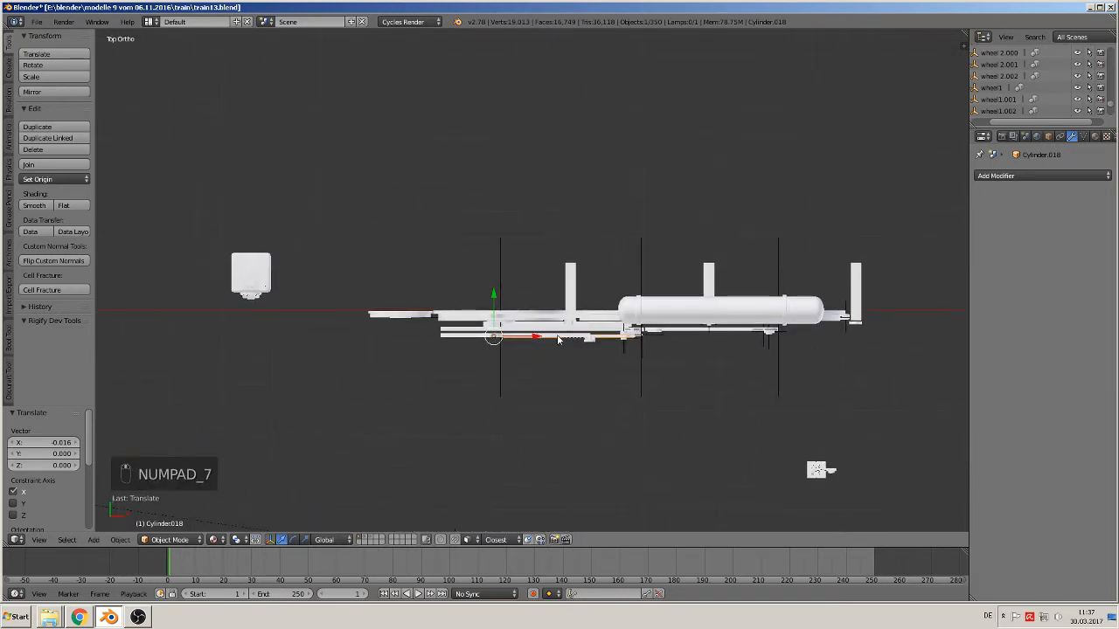
middle_click_drag(607, 449, 579, 322, "shift")
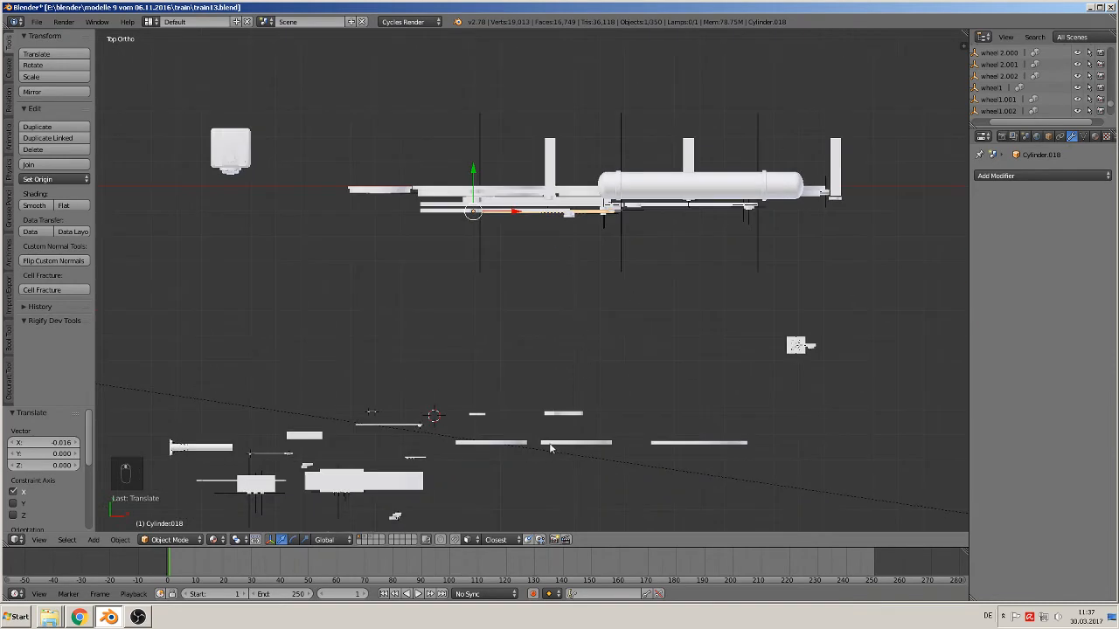
middle_click_drag(549, 448, 541, 377)
right_click(466, 337)
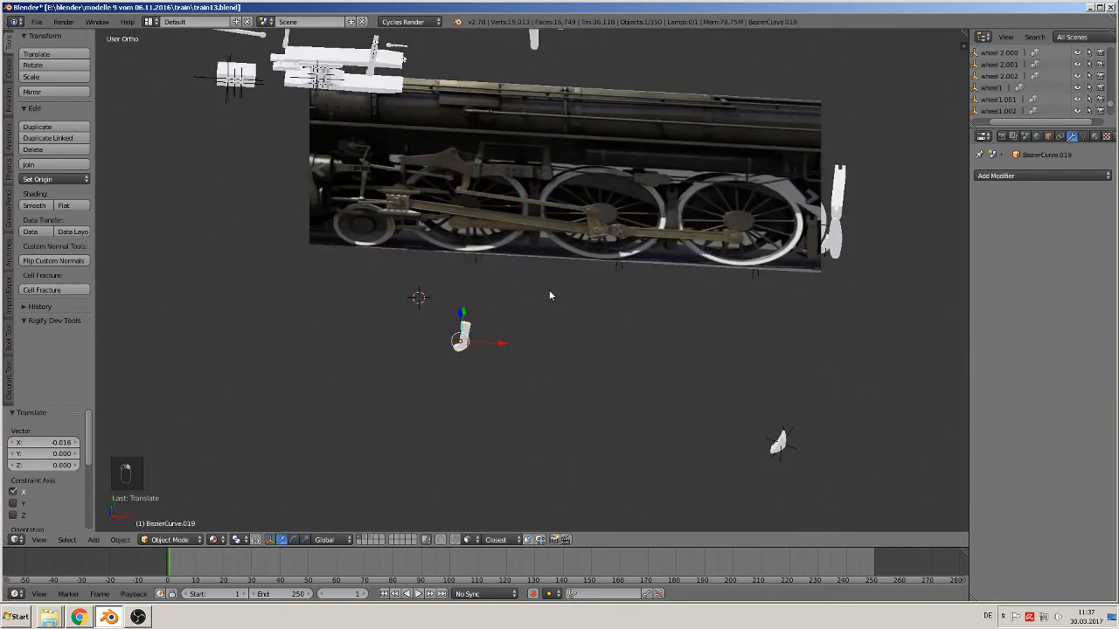
key("KP_7")
left_click_drag(460, 304, 443, 87)
middle_click_drag(477, 220, 471, 284)
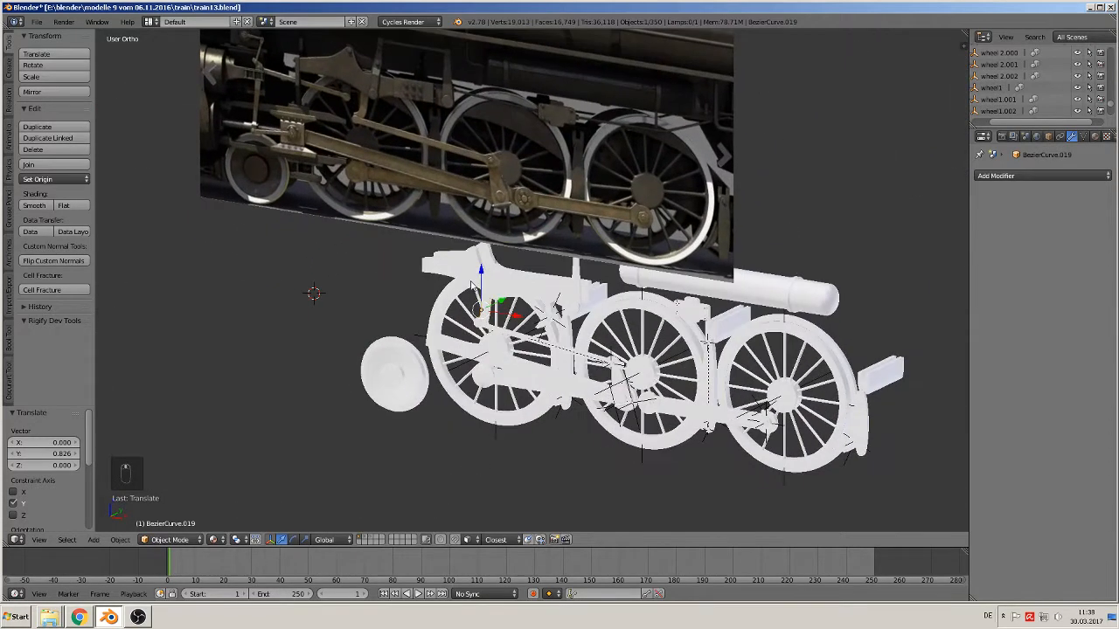
Shift the thin connecting rod at the J-shaped link's lower end about 0.003 along Y.
scroll(470, 283, "up", 6)
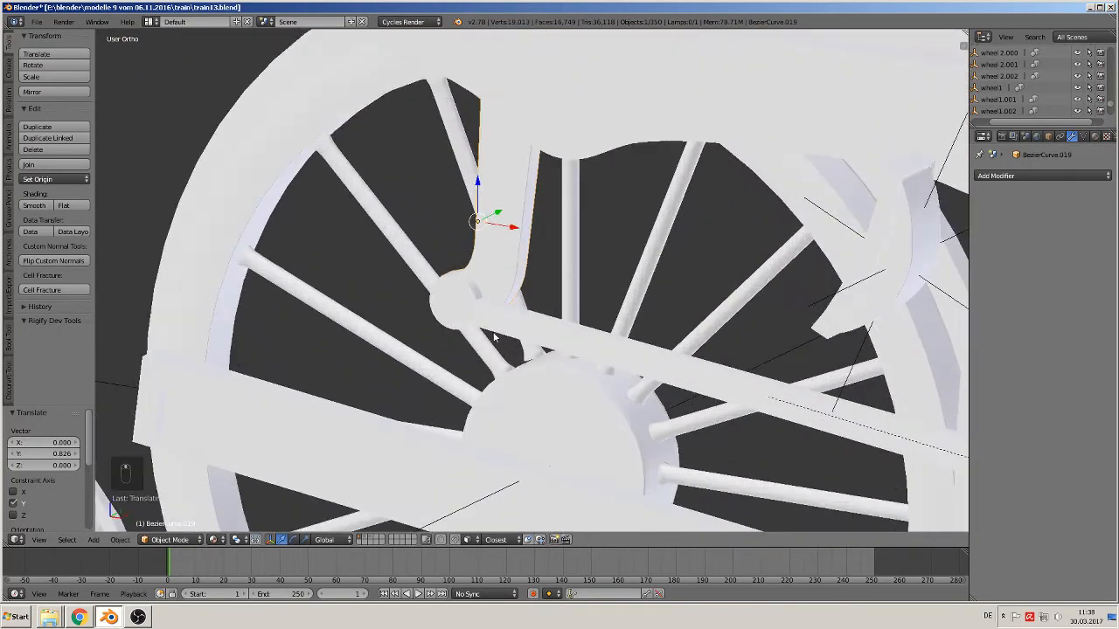
scroll(493, 333, "up", 1)
right_click(474, 310)
middle_click_drag(522, 351, 664, 343)
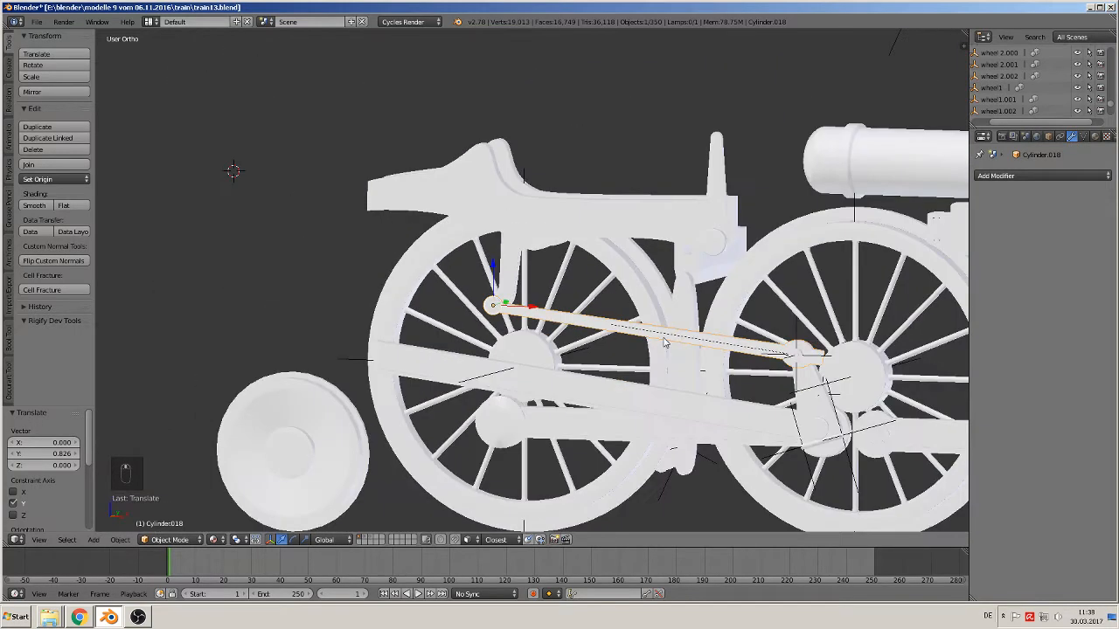
key("KP_3")
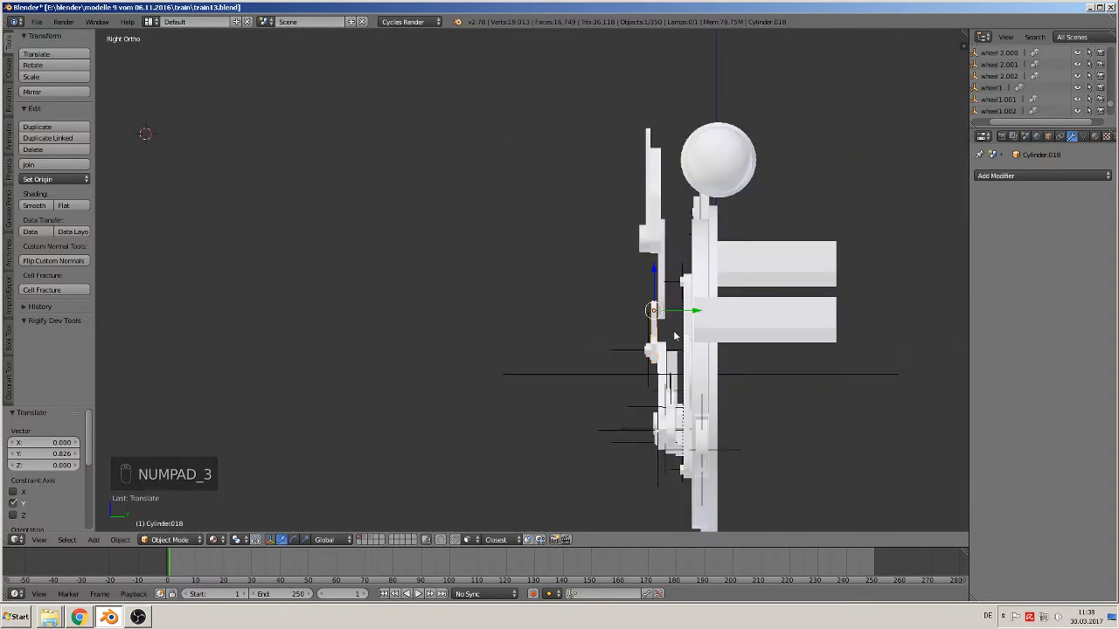
scroll(710, 330, "up", 2)
left_click_drag(745, 326, 746, 325)
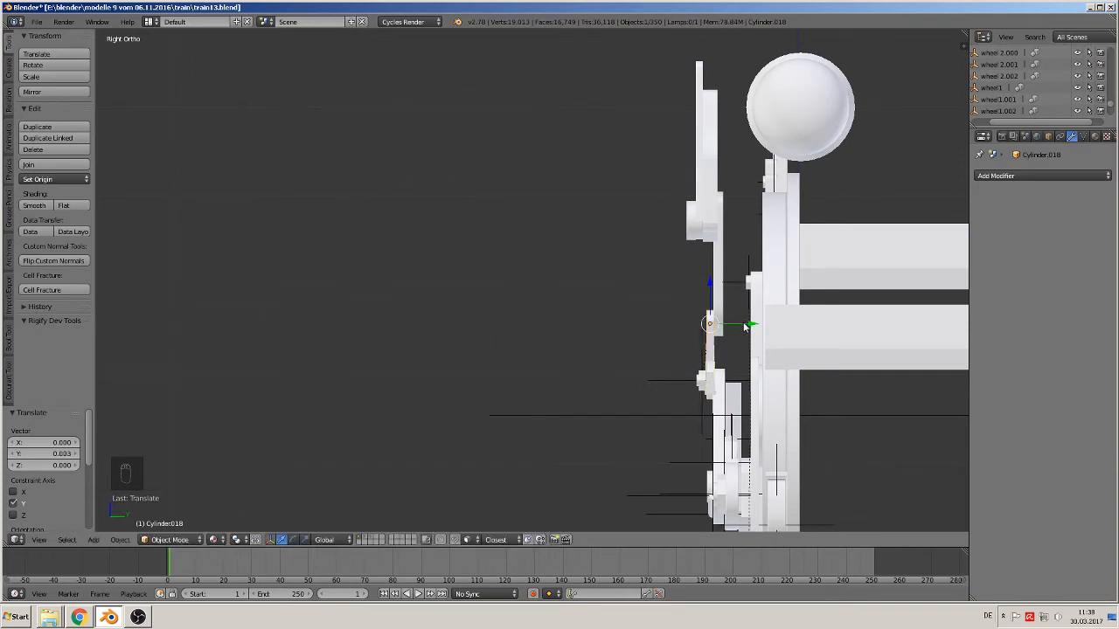
Shift the J-shaped link about 0.001 along Y toward the wheels.
right_click(717, 296)
mouse_move(753, 325)
middle_mouse_down()
mouse_move(766, 333)
mouse_move(746, 322)
mouse_move(750, 303)
middle_mouse_up()
key("g")
key("y")
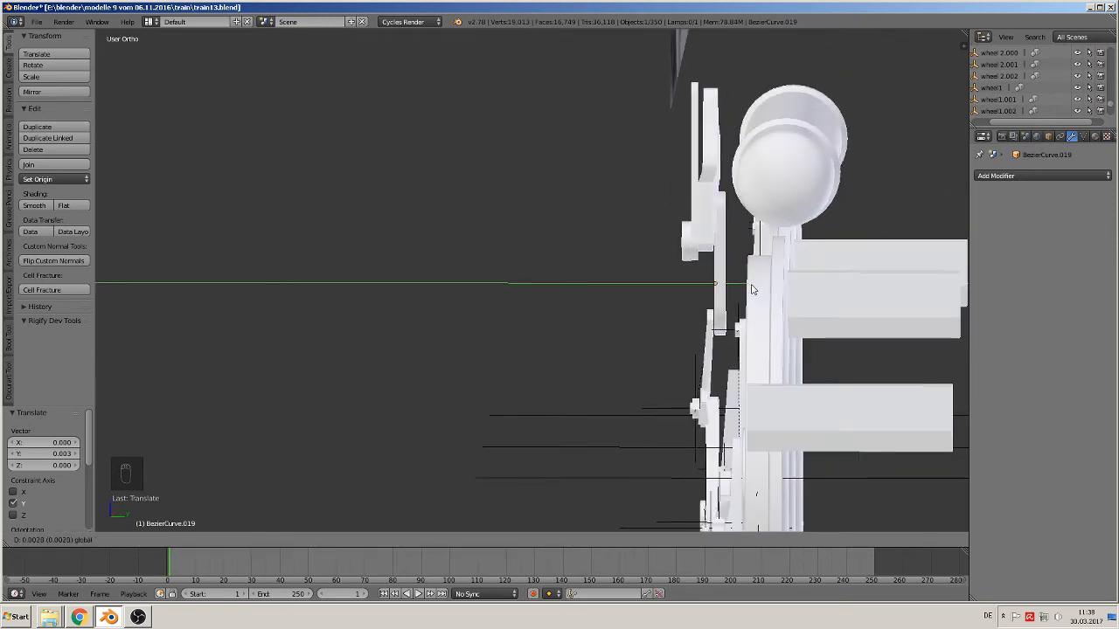
left_click(751, 289)
Nudge the thin connecting rod slightly along Y so it lines up with the J-shaped link's lower end.
right_click(712, 356)
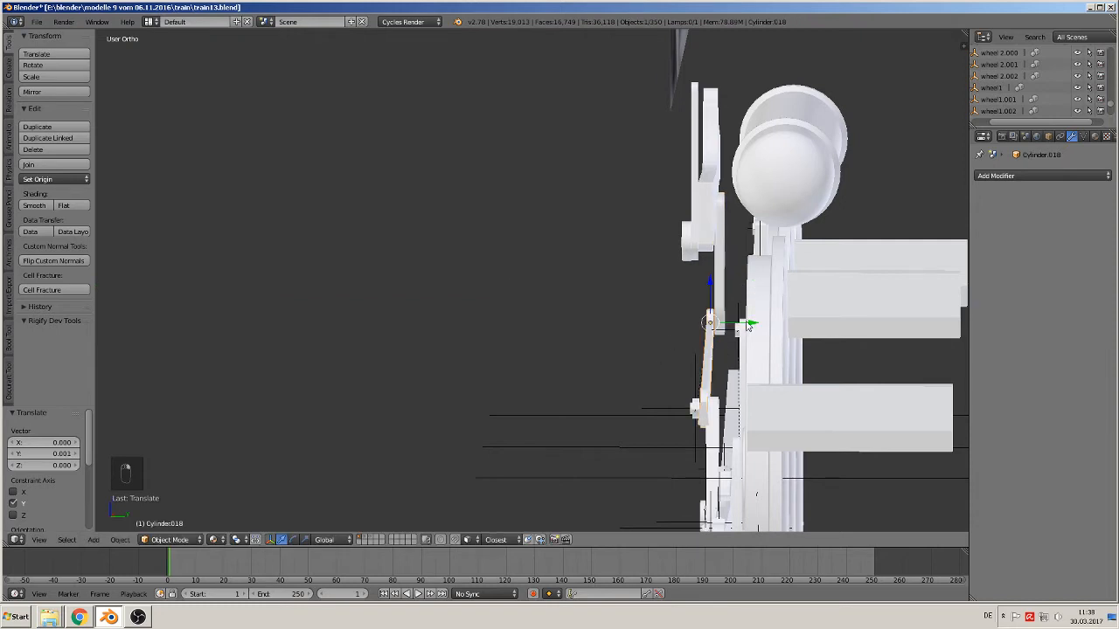
key("g")
key("y")
right_click(749, 325)
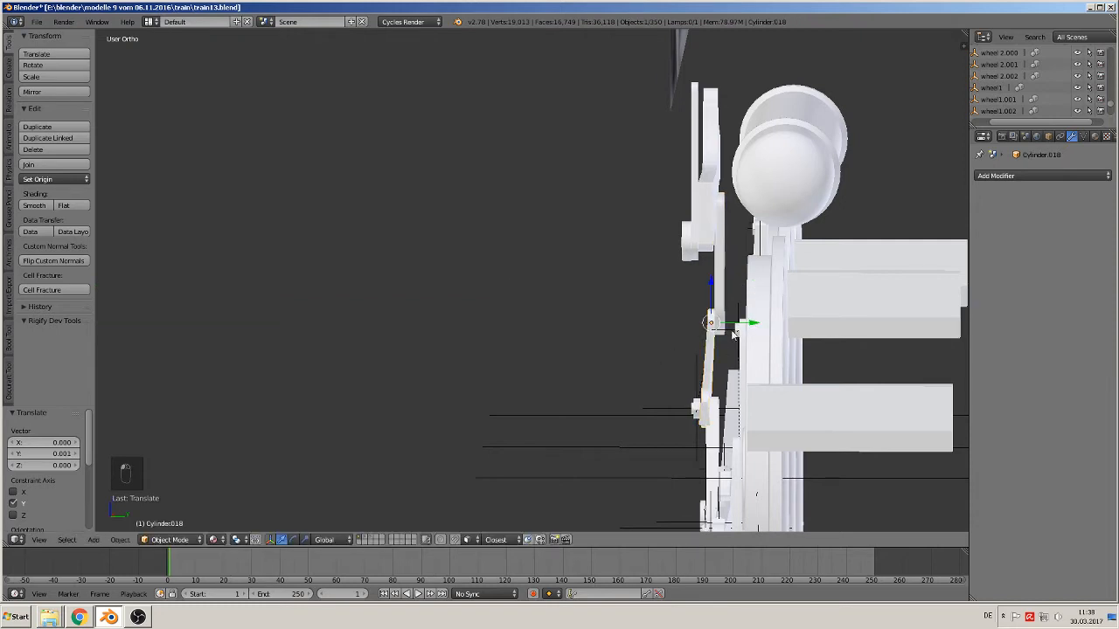
middle_click_drag(734, 335, 737, 333)
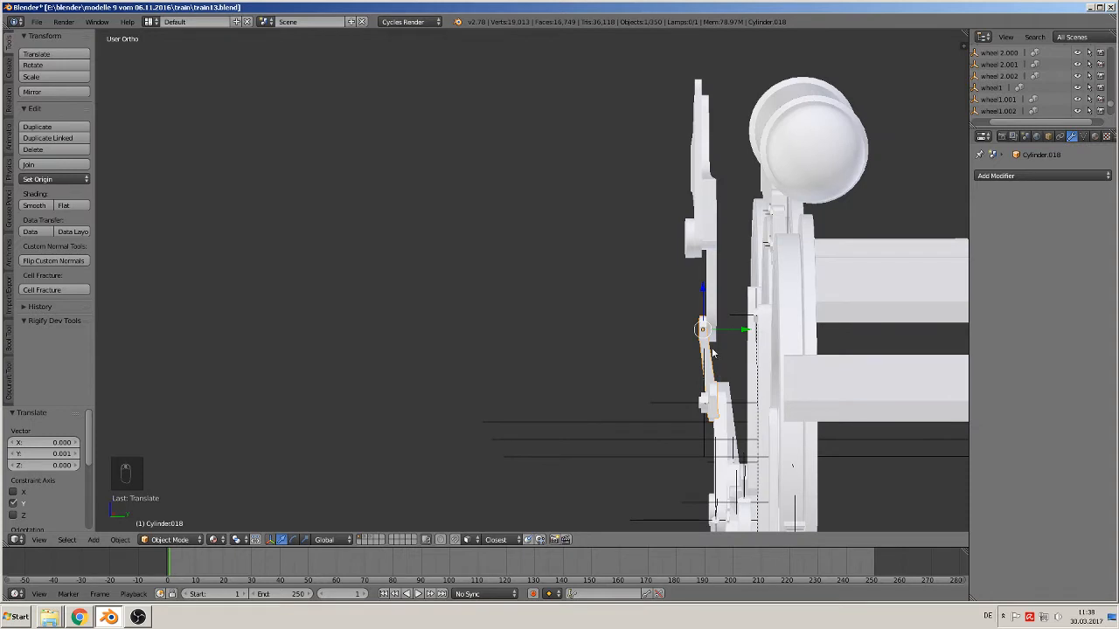
Move the J-shaped link and the thin connecting rod together slightly in the negative Y direction, and clear the selection.
right_click(718, 311)
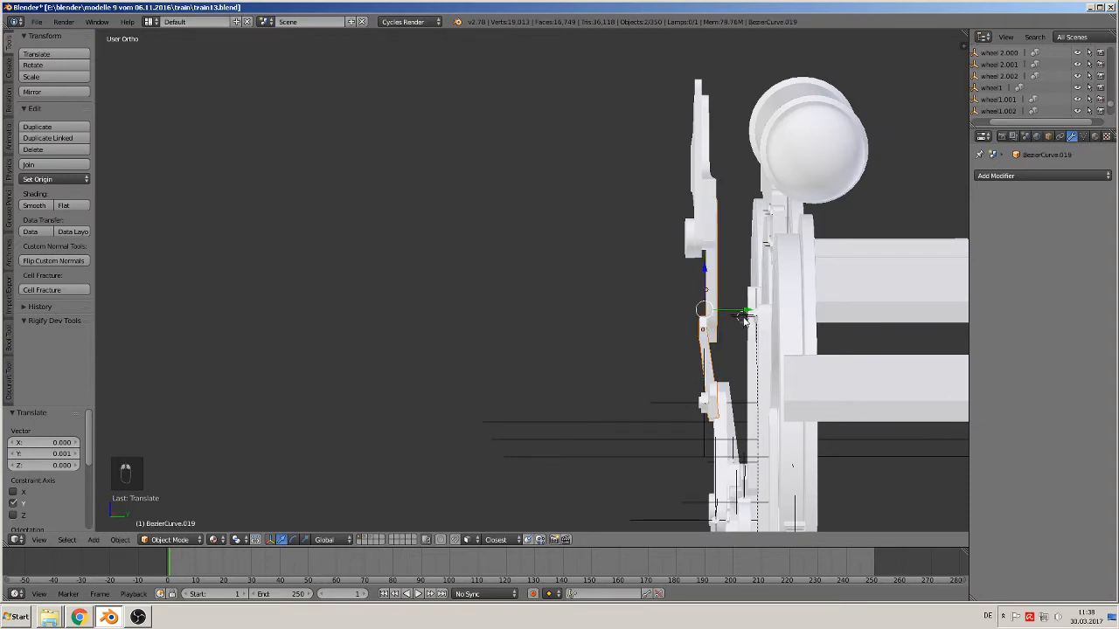
key("g")
key("y")
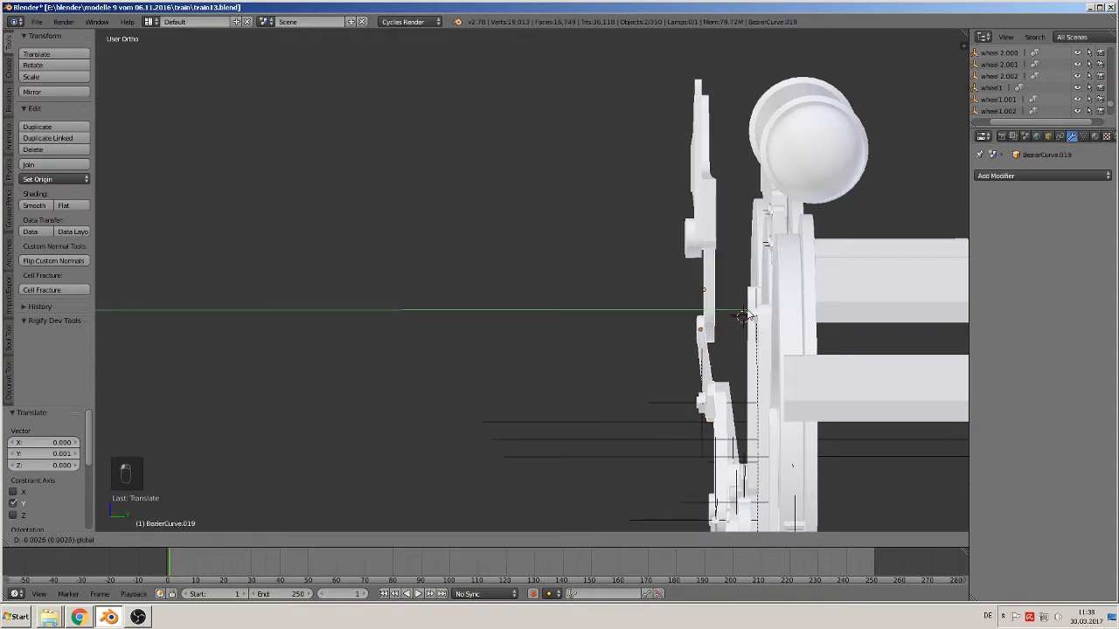
left_click(734, 325)
key("a")
Save the locomotive file train13.blend under its existing name.
middle_click_drag(651, 337, 778, 351)
scroll(777, 352, "down", 5)
key("KP_1")
scroll(688, 349, "down", 2)
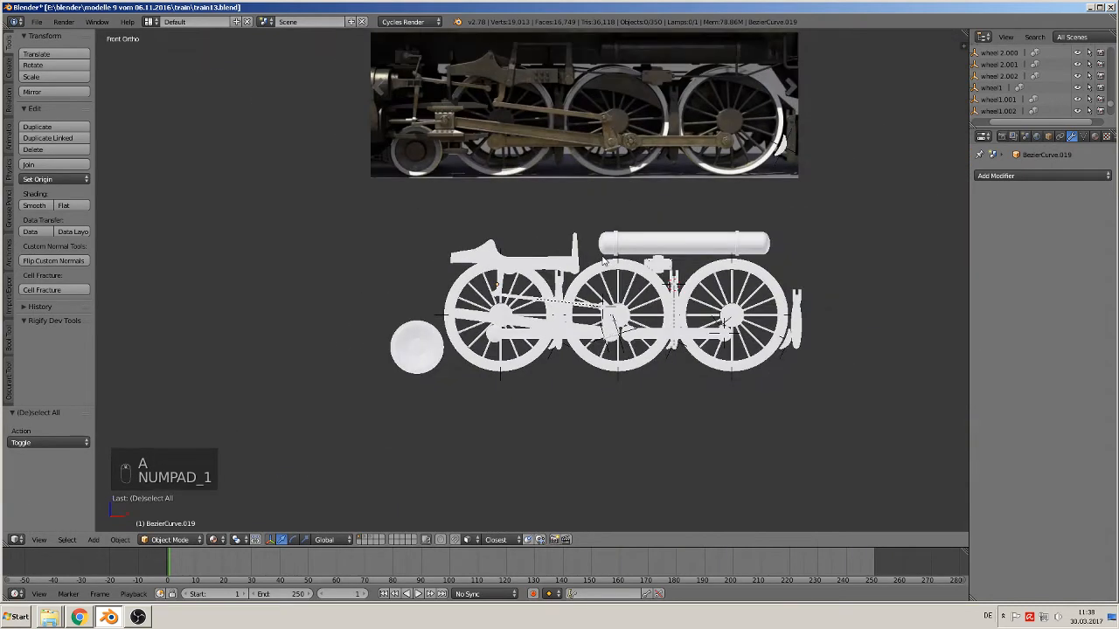
middle_click_drag(521, 230, 452, 361, "shift")
left_click(37, 21)
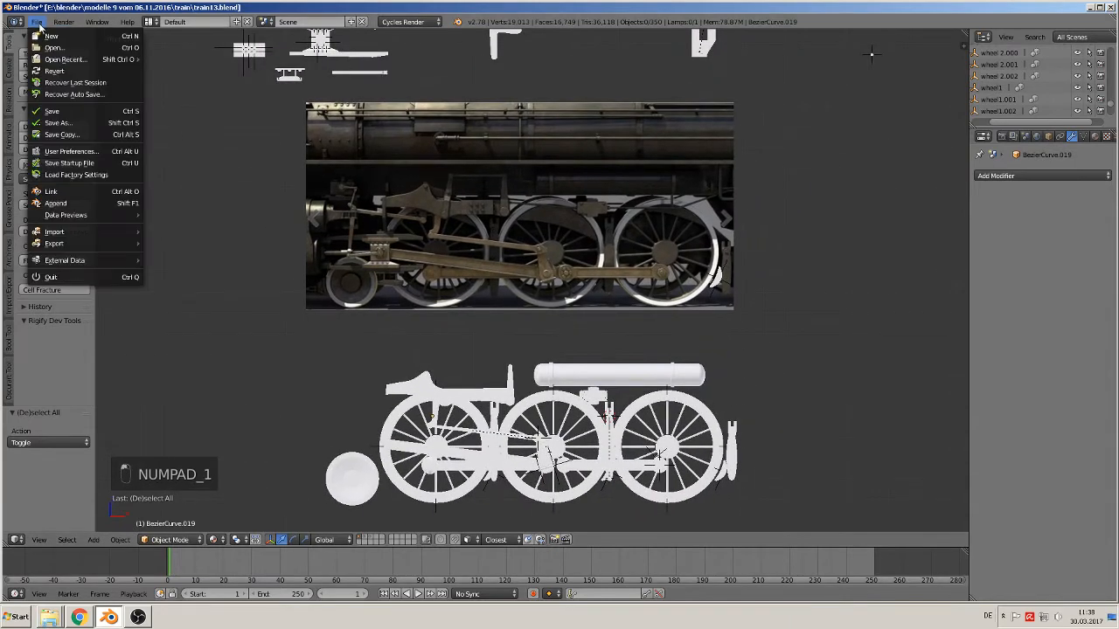
left_click(80, 112)
Move the L-shaped link above the reference image onto the valve gear bracket, about -0.339 along X and -0.796 along Z.
middle_click_drag(548, 258, 603, 276, "shift")
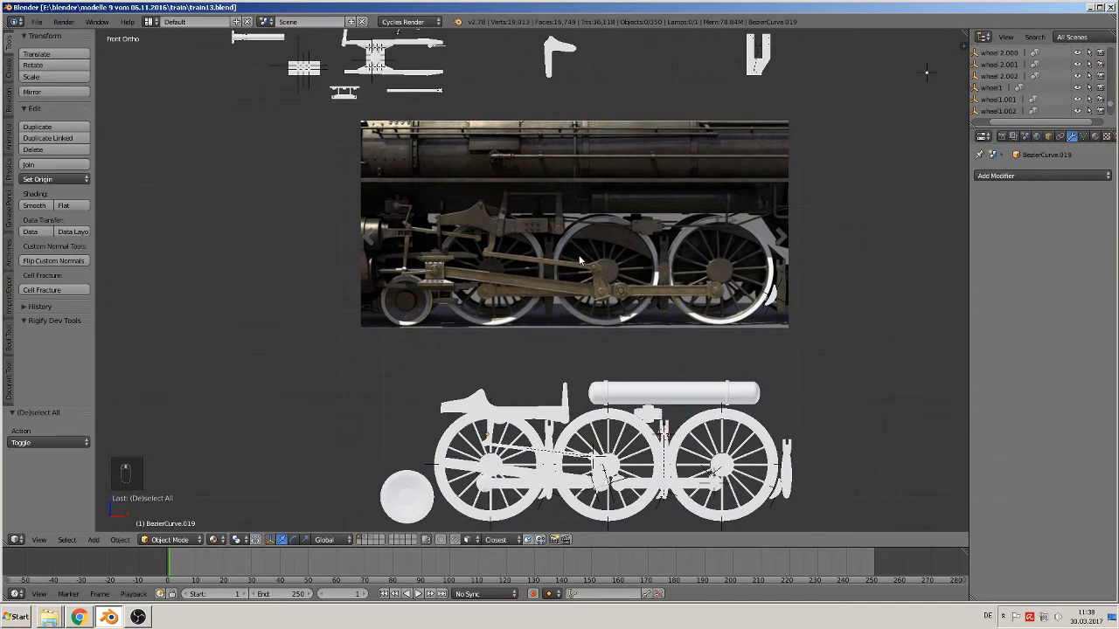
middle_click_drag(548, 206, 563, 373, "shift")
scroll(563, 373, "up", 2)
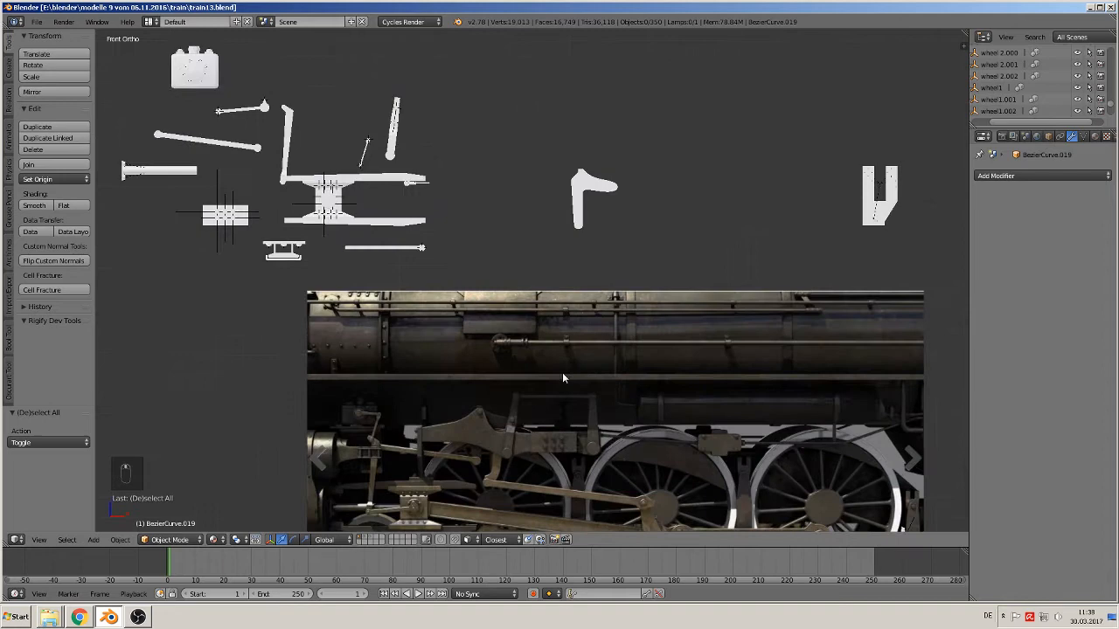
right_click(580, 201)
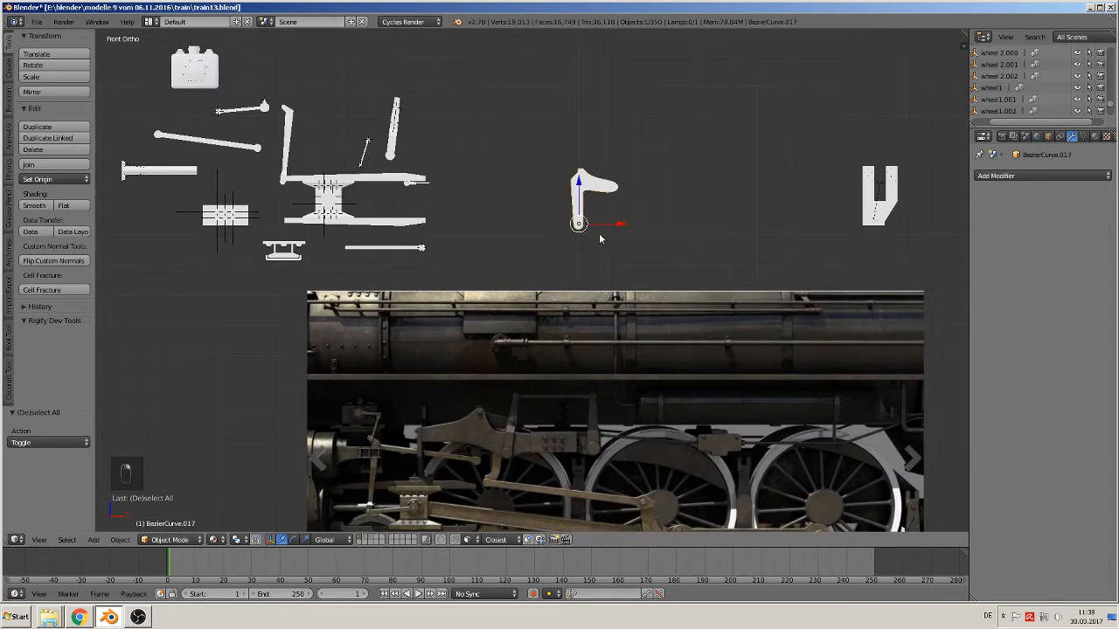
key("g")
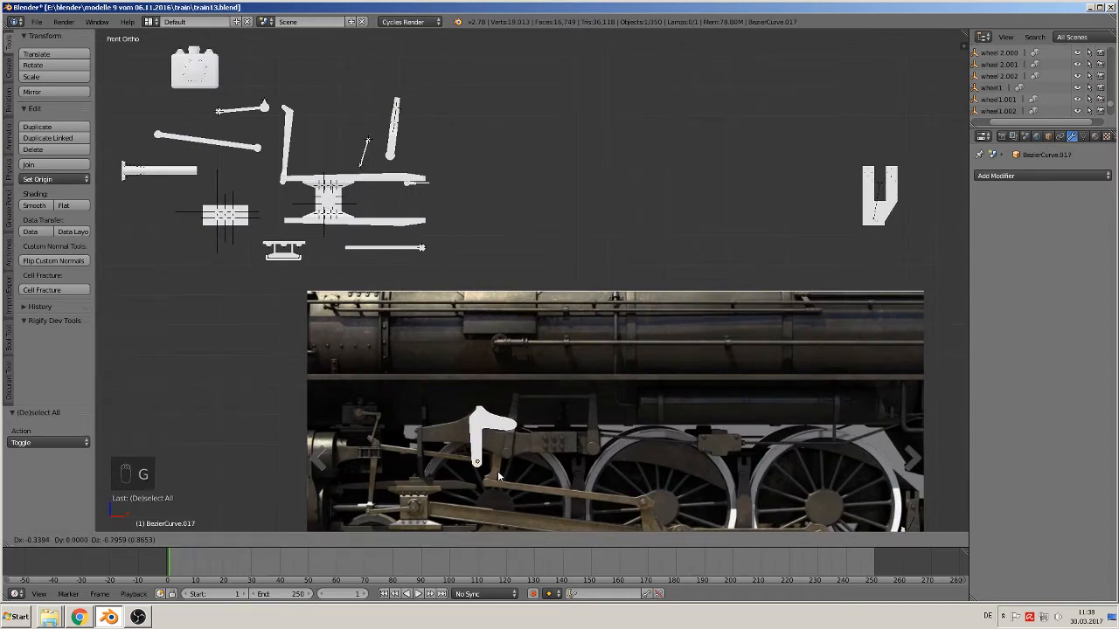
left_click(498, 476)
Align the L-shaped link's height with the bracket peak in the reference image, using Z moves of about 0.121, -0.205 and 0.089.
middle_click_drag(556, 409, 615, 298, "shift")
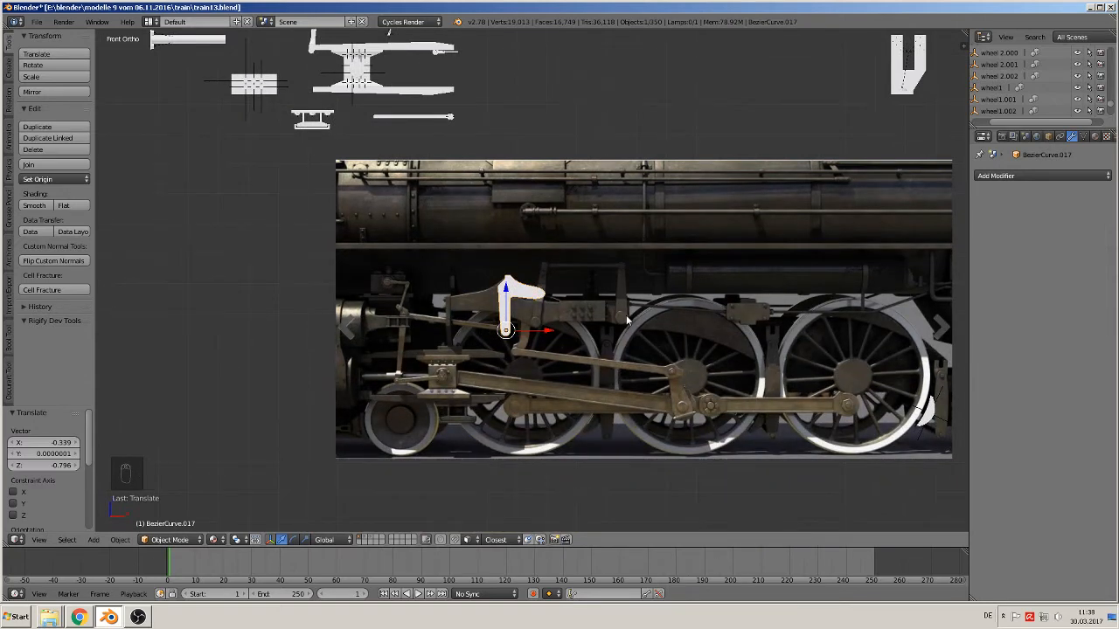
left_click_drag(506, 291, 504, 262)
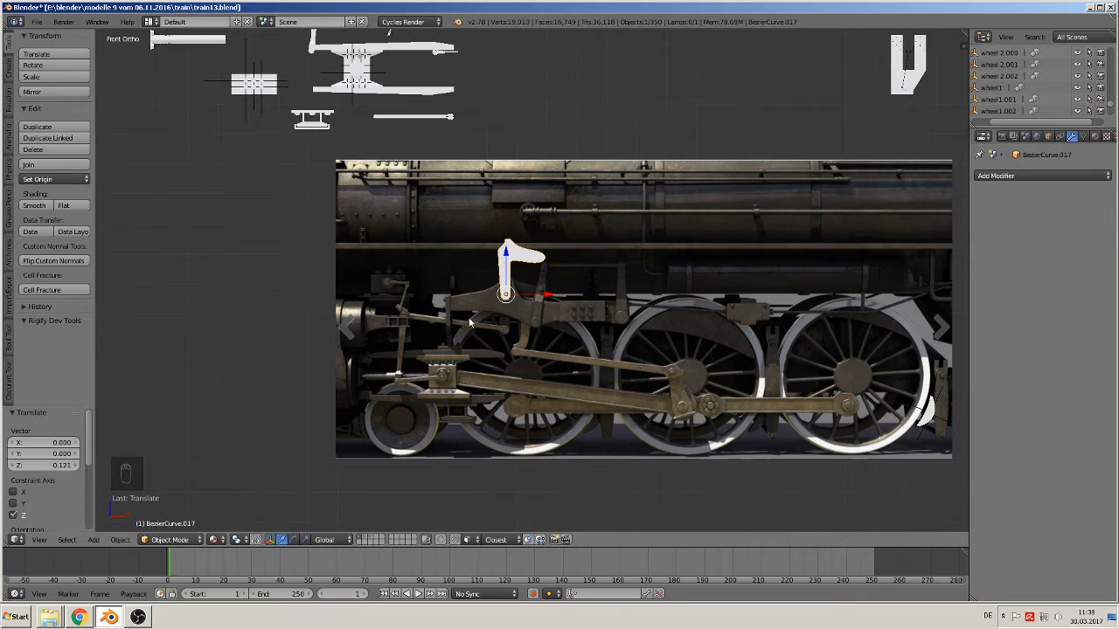
middle_click_drag(489, 325, 504, 431, "shift")
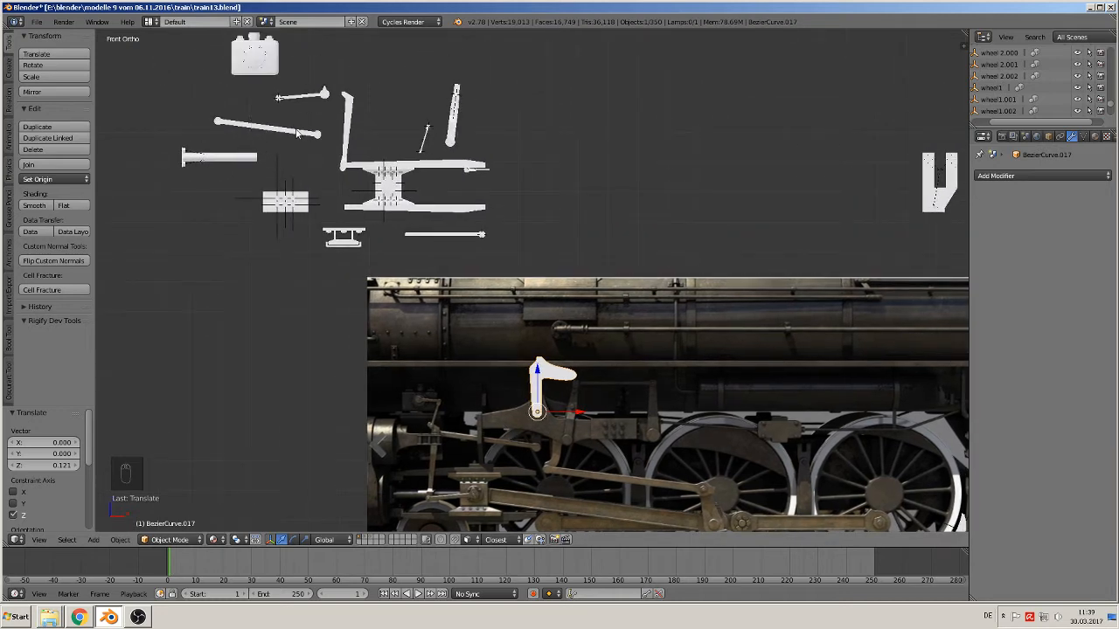
middle_click_drag(660, 391, 585, 287, "shift")
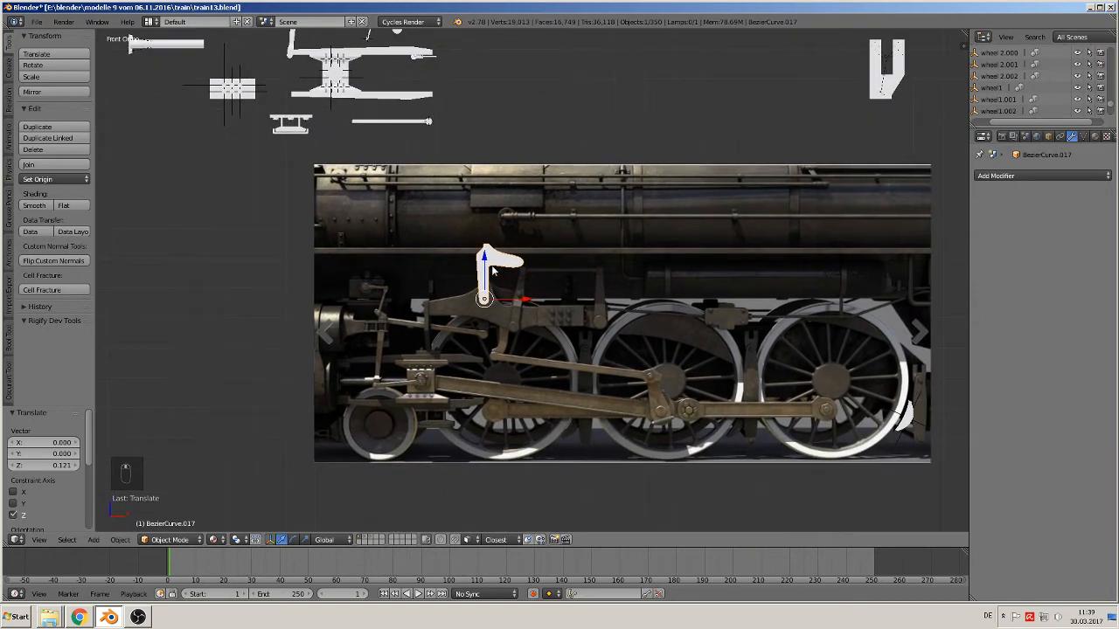
left_click_drag(483, 251, 491, 325)
scroll(497, 313, "up", 4)
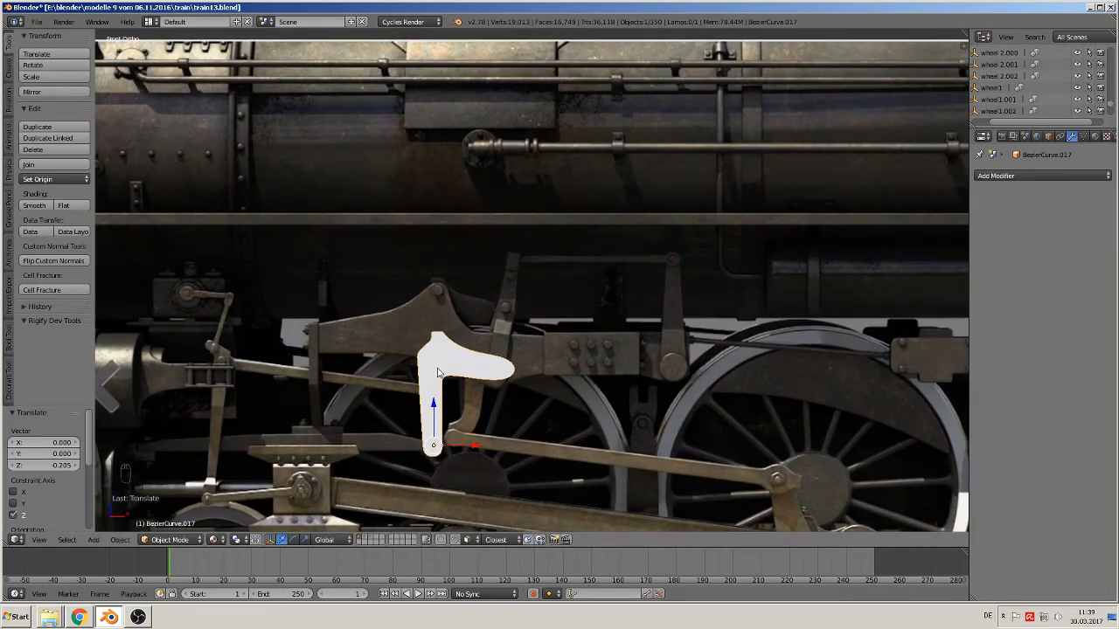
left_click_drag(434, 403, 430, 349)
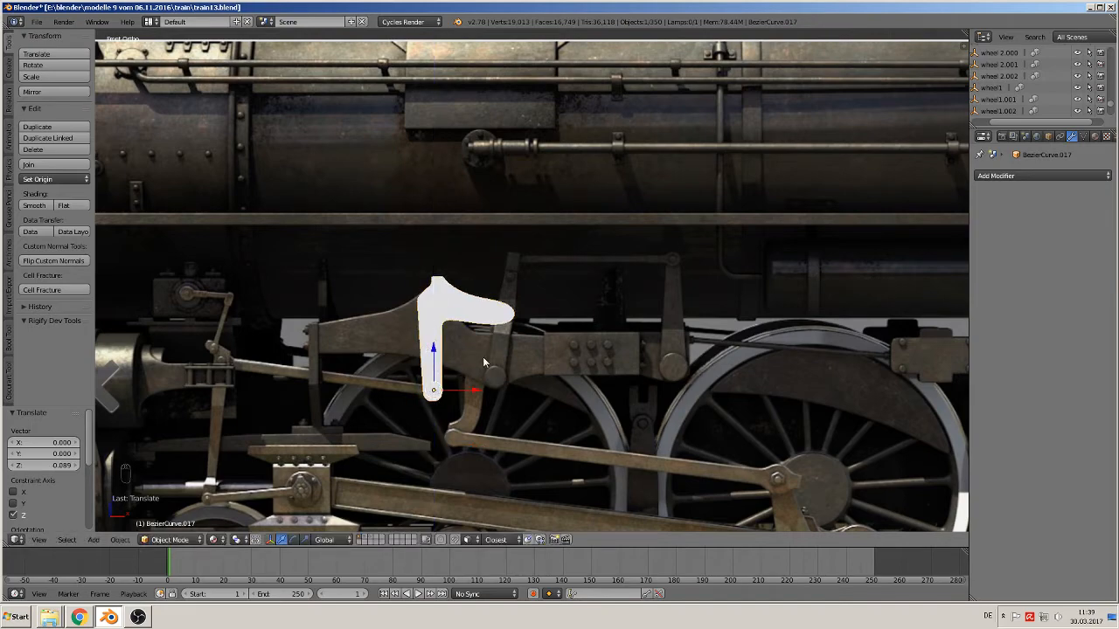
Lower the L-shaped link about 0.909 along Z onto the frame above the front wheel and fine-tune it by about 0.003.
scroll(484, 358, "down", 6)
middle_click_drag(559, 404, 531, 258, "shift")
scroll(523, 272, "up", 3)
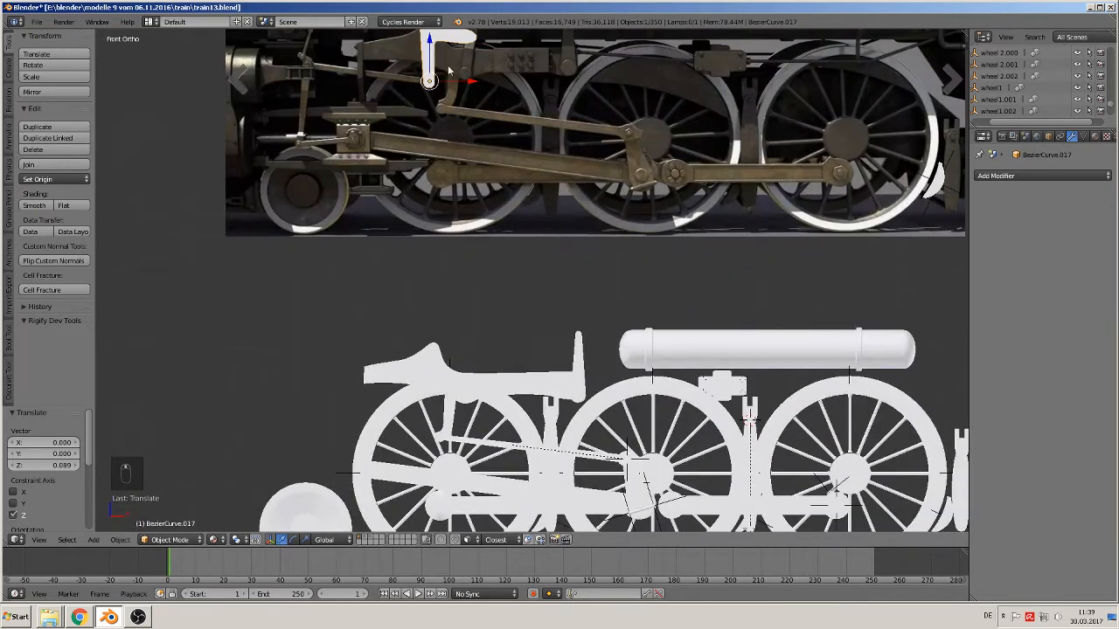
left_click_drag(428, 48, 413, 374)
middle_click_drag(453, 273, 454, 353, "shift")
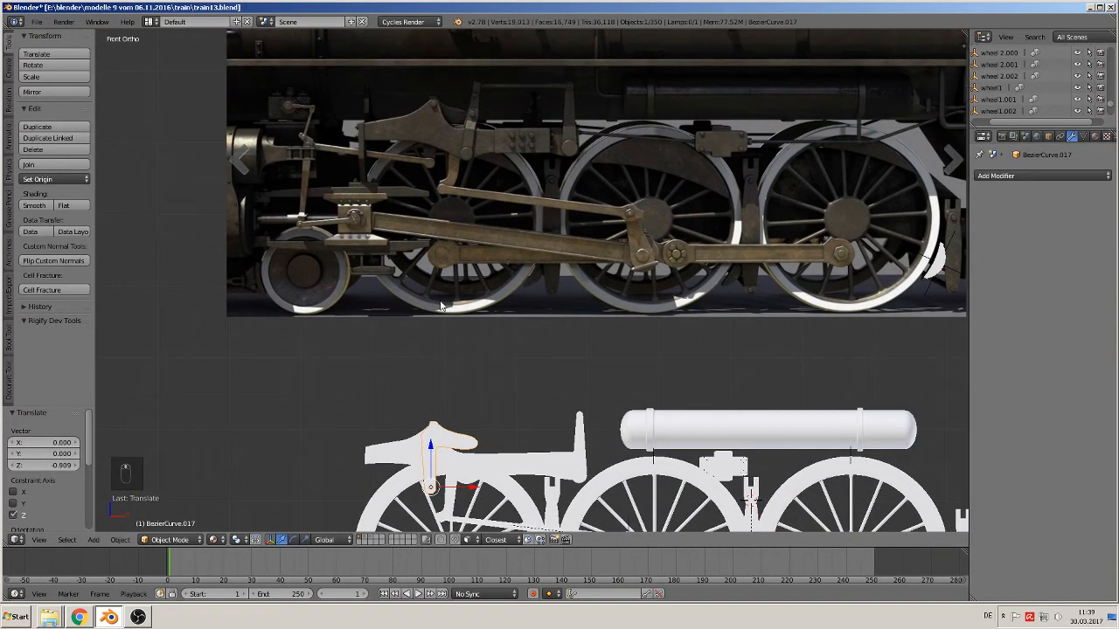
scroll(451, 425, "up", 1)
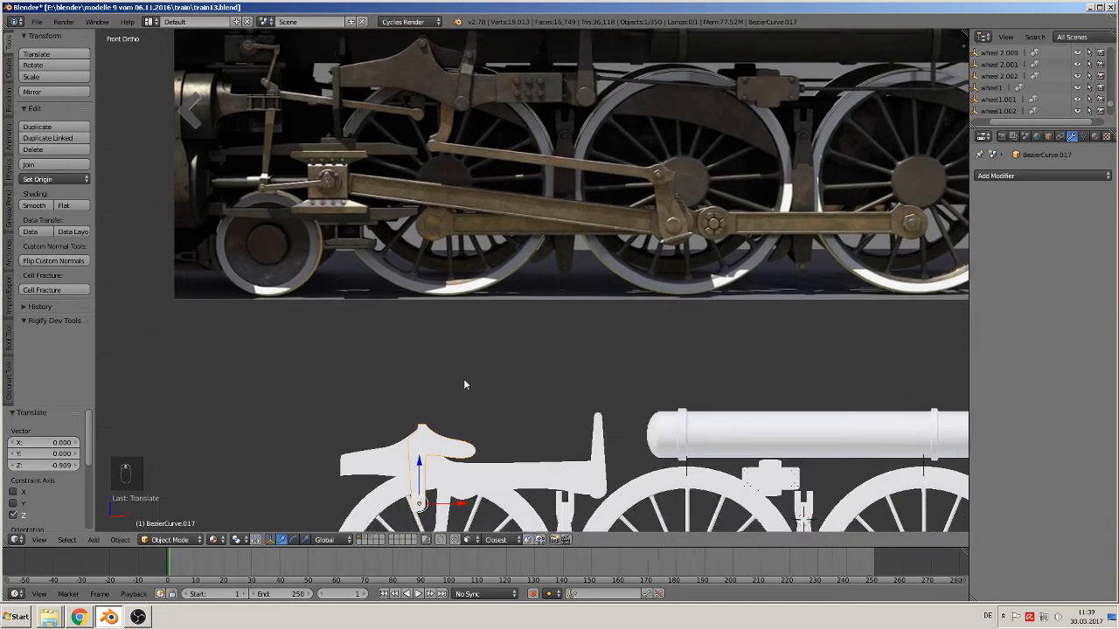
scroll(463, 387, "down", 2, "shift")
left_click_drag(432, 402, 431, 397)
middle_click_drag(469, 271, 469, 428, "shift")
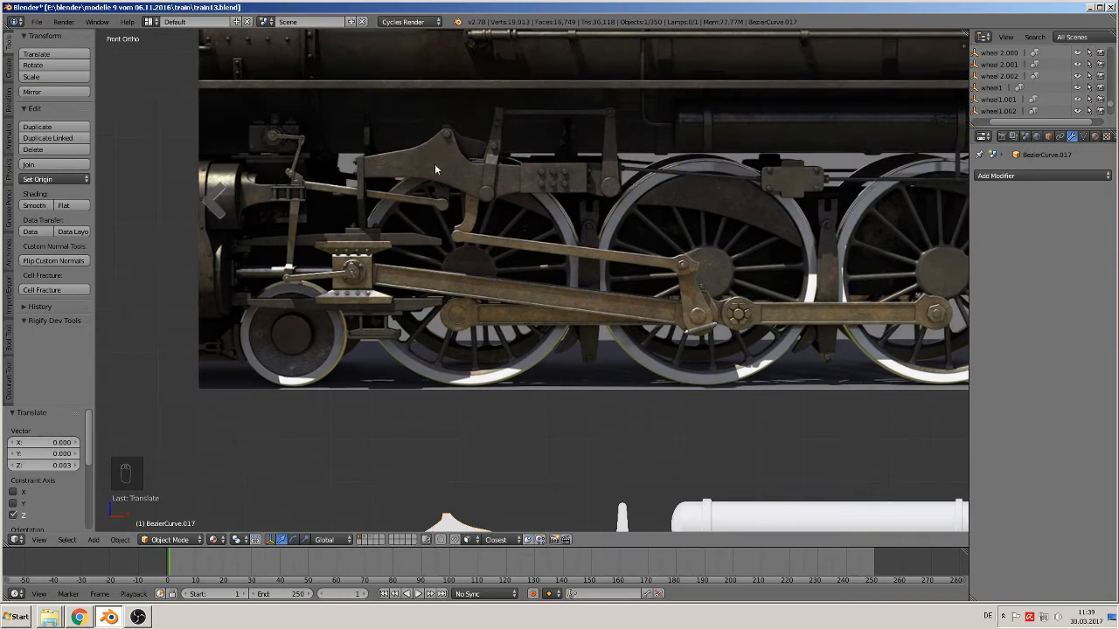
Move the L-shaped link about 0.865 along Y to the wheel assembly and fine-tune its depth by about 0.010.
middle_click_drag(447, 174, 433, 268)
scroll(432, 262, "up", 5)
key("KP_7")
scroll(431, 264, "down", 7)
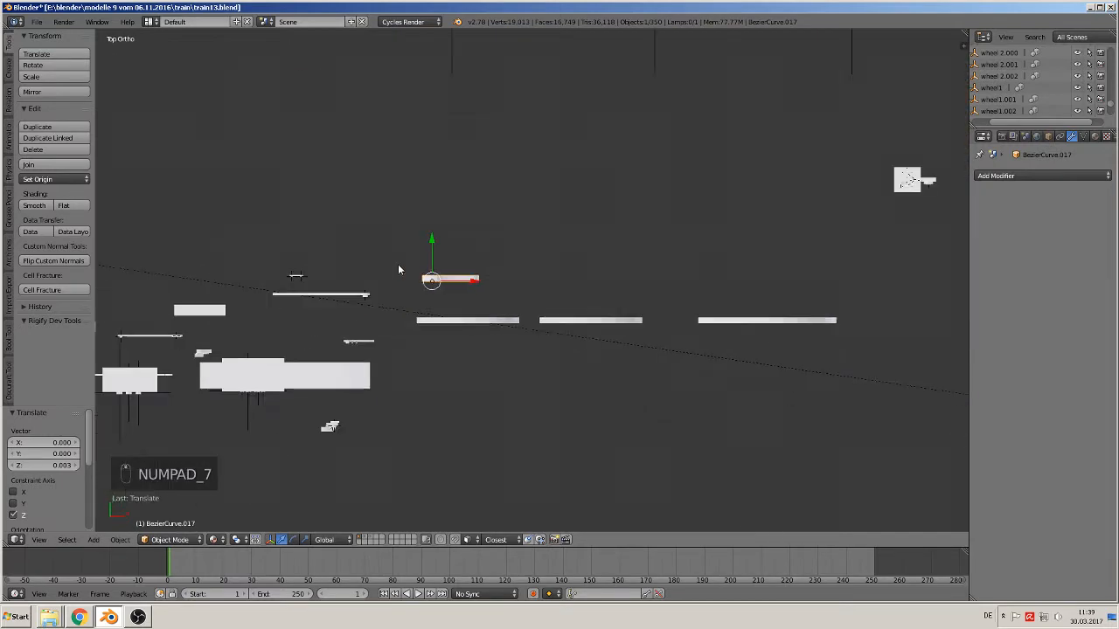
middle_click_drag(490, 416, 487, 415, "shift")
left_click_drag(515, 360, 503, 179)
scroll(531, 207, "up", 8)
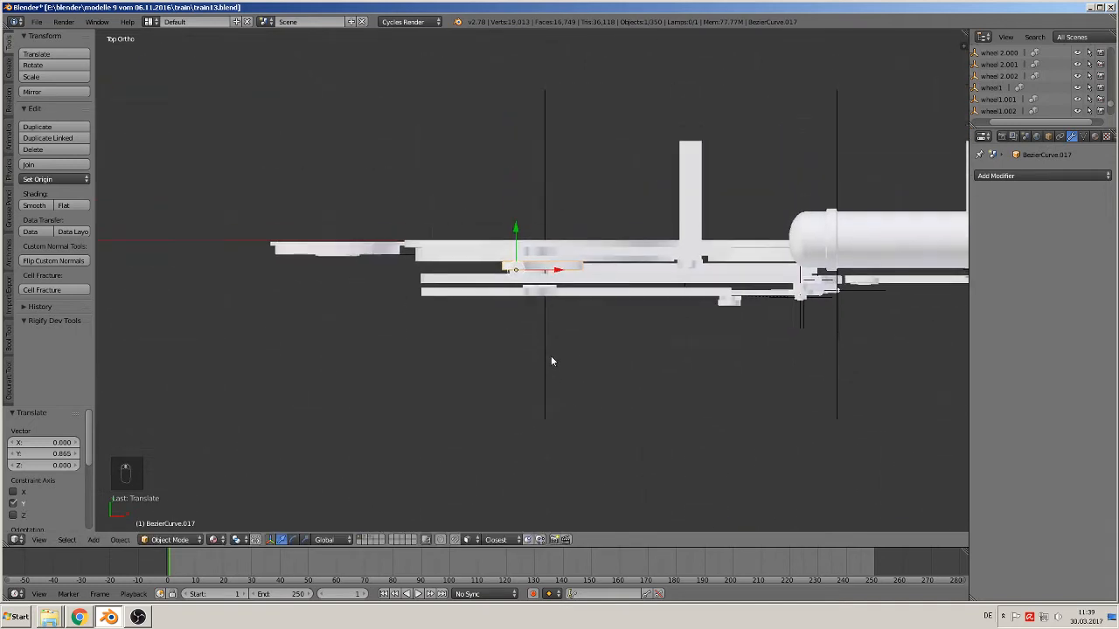
left_click_drag(487, 222, 488, 237)
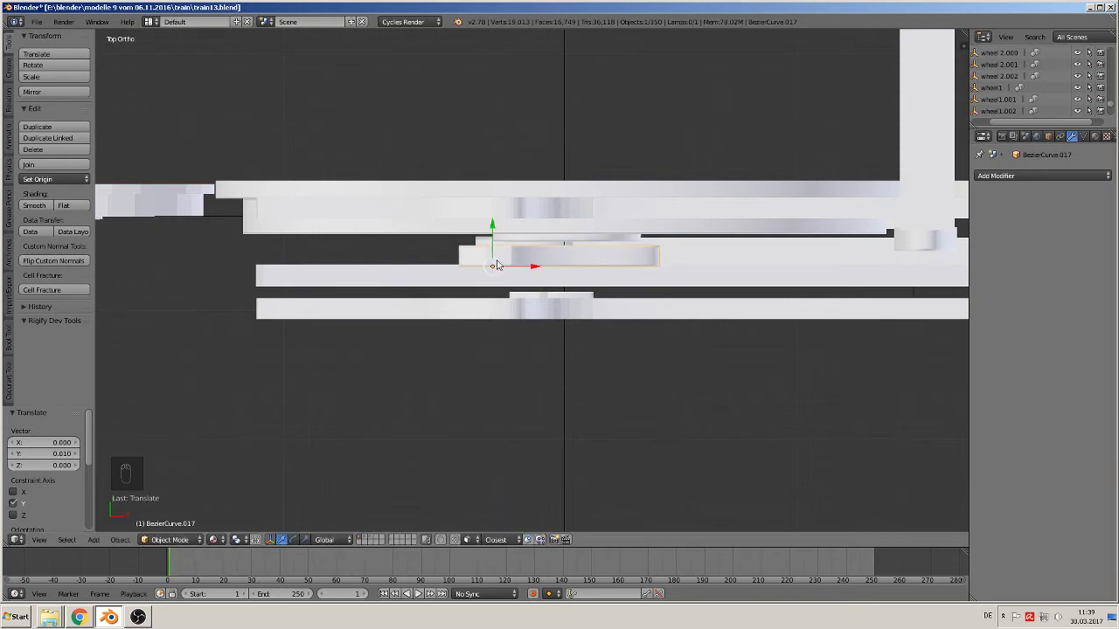
Move the L-shaped link about -0.026 along Y toward the outer frame plate.
middle_click_drag(489, 237, 611, 249)
scroll(568, 325, "up", 2)
scroll(550, 297, "up", 1)
right_click(555, 315)
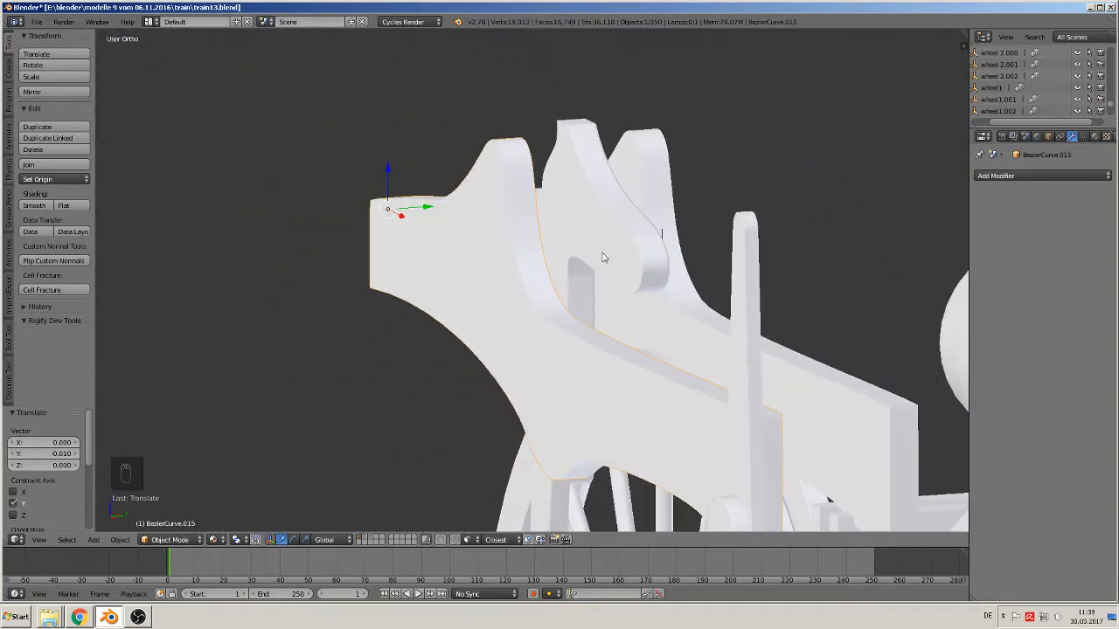
right_click(615, 232)
key("g")
key("y")
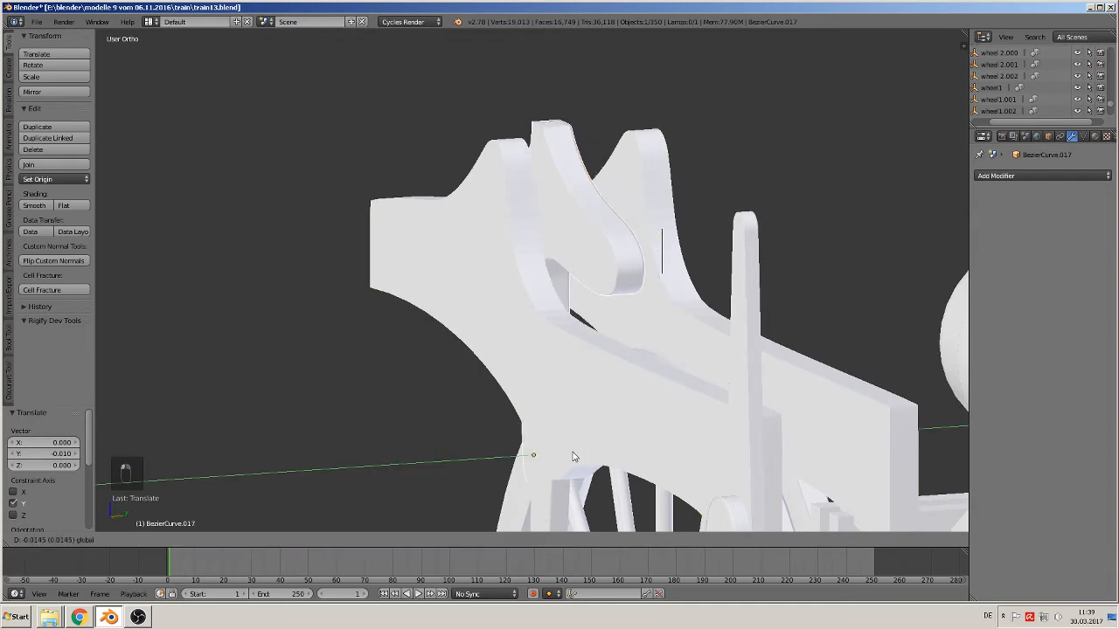
left_click(554, 460)
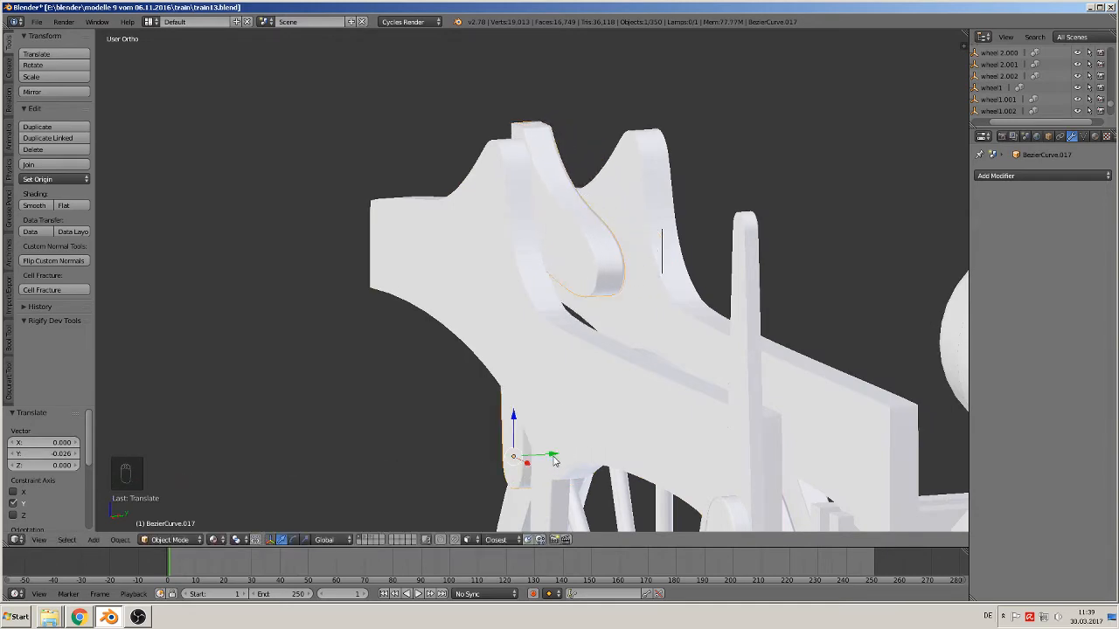
Compare the assembled valve gear with the reference image from the front and examine the remaining unplaced parts.
middle_click_drag(553, 461, 651, 434)
scroll(651, 434, "down", 4)
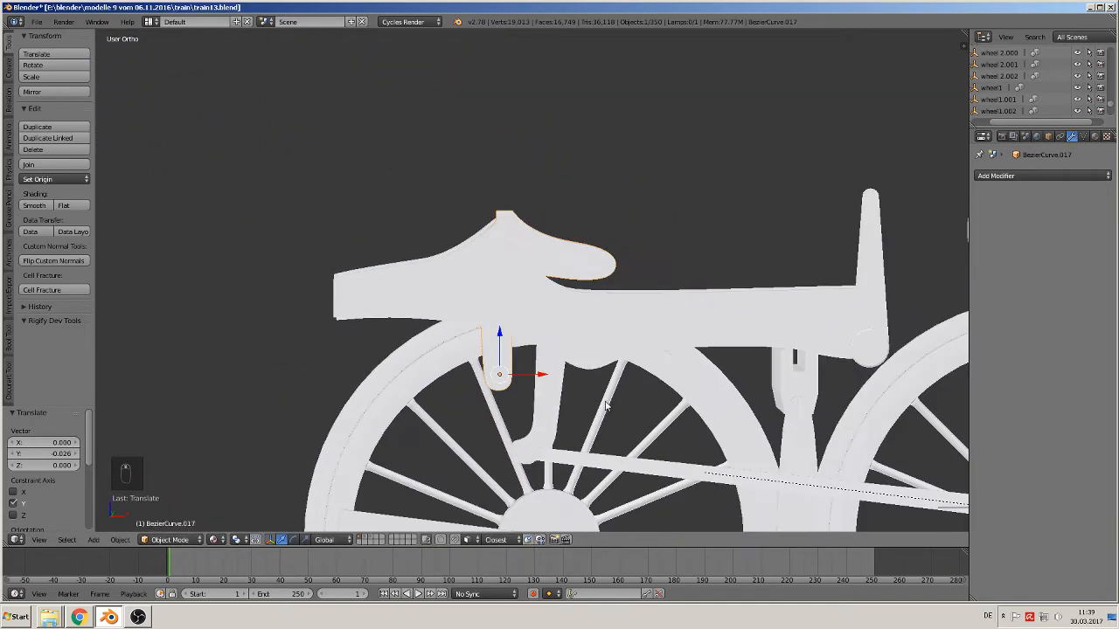
key("KP_1")
scroll(568, 222, "down", 4)
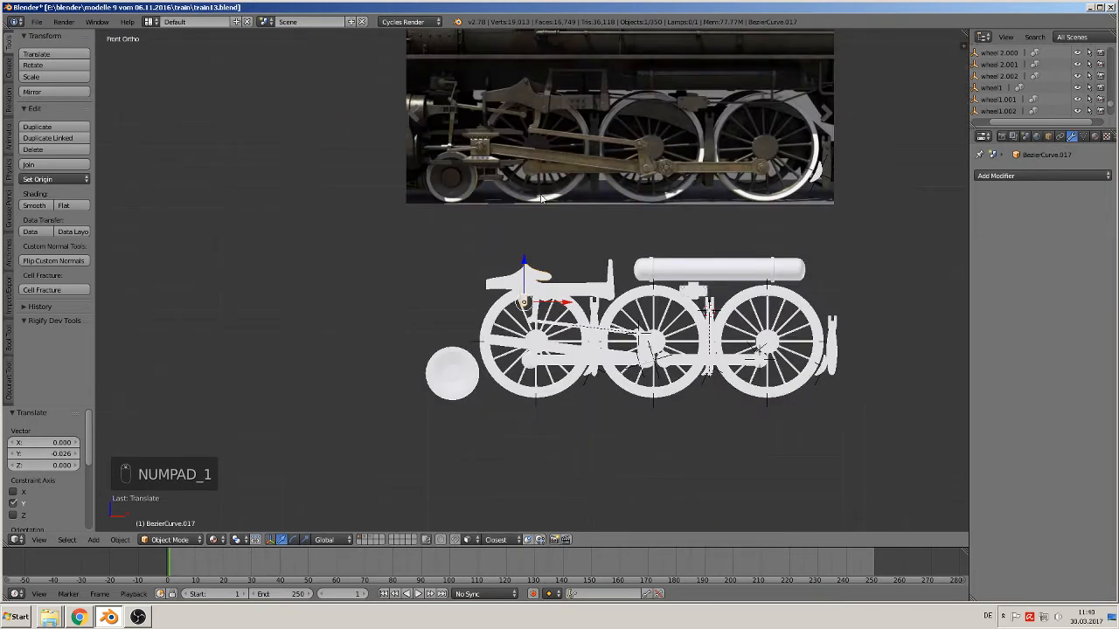
scroll(531, 204, "up", 5)
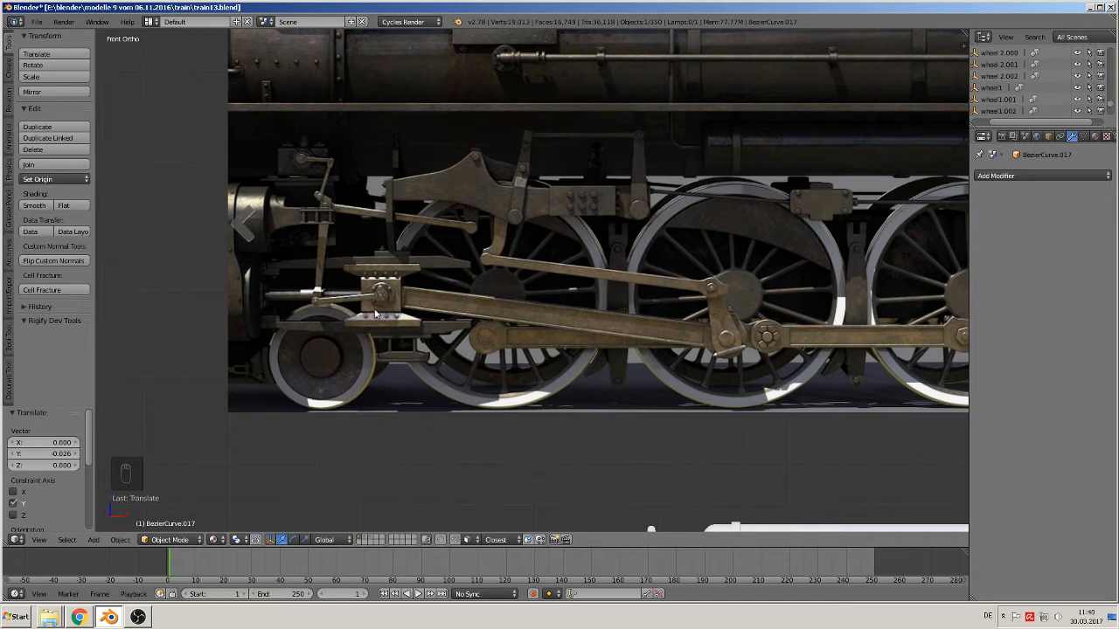
scroll(385, 302, "down", 3)
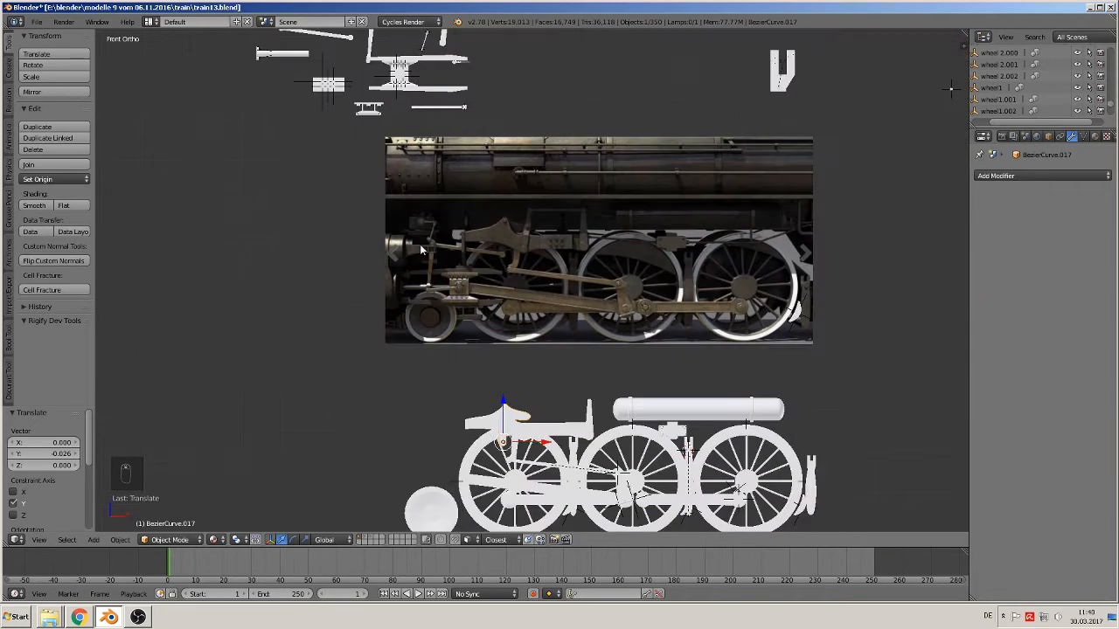
middle_click_drag(455, 223, 590, 355, "shift")
scroll(560, 260, "up", 6)
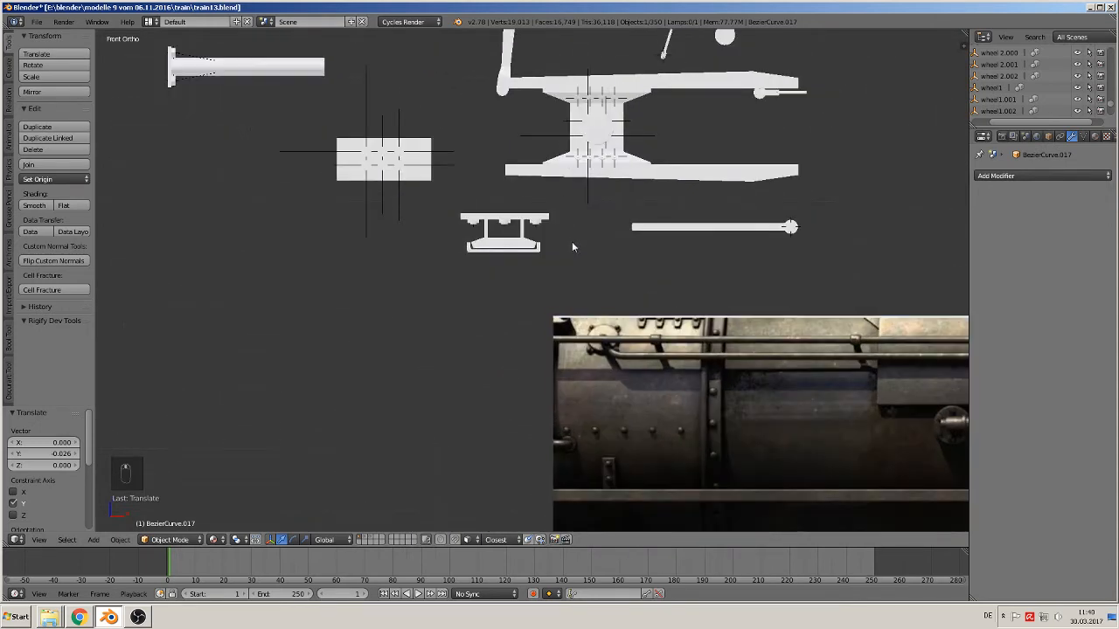
Join the round cover disc to the crosshead block as one object, with the block as the active object.
middle_click_drag(572, 243, 545, 264)
scroll(545, 264, "up", 4)
scroll(419, 262, "up", 5)
middle_click_drag(414, 274, 814, 292, "shift")
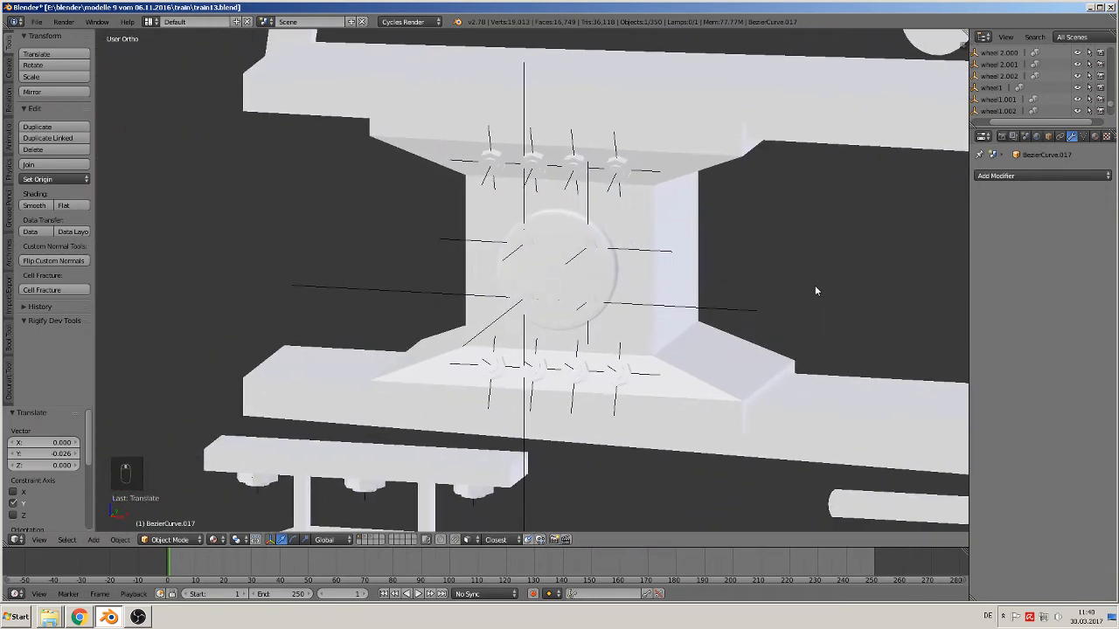
scroll(647, 249, "up", 4)
right_click(669, 213)
middle_click_drag(728, 247, 489, 259, "shift")
scroll(489, 260, "down", 2)
right_click(472, 258)
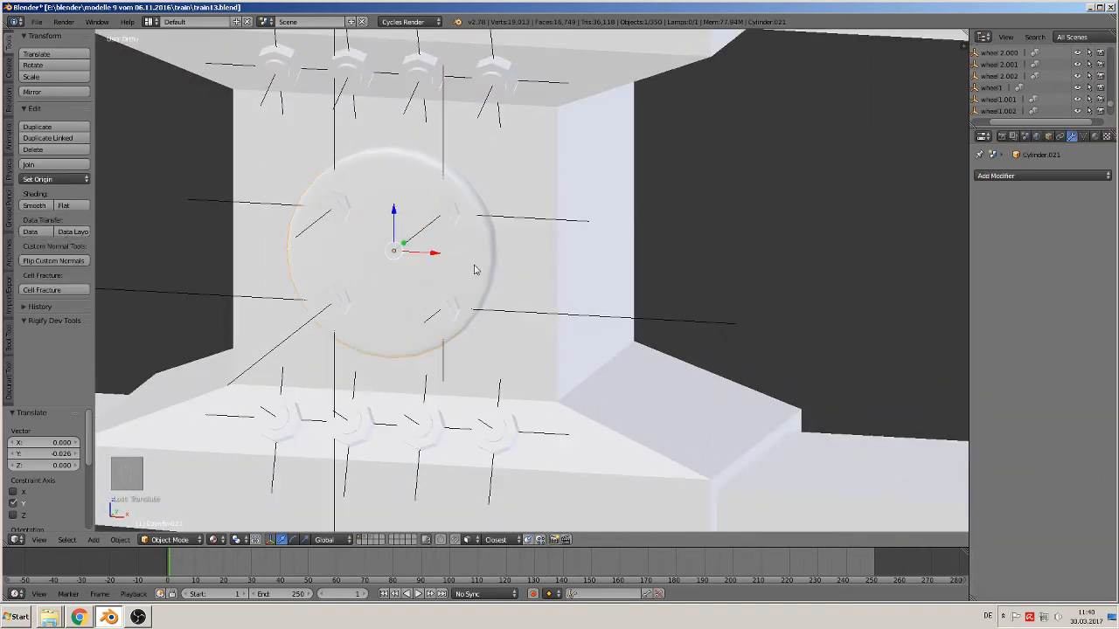
right_click(586, 177)
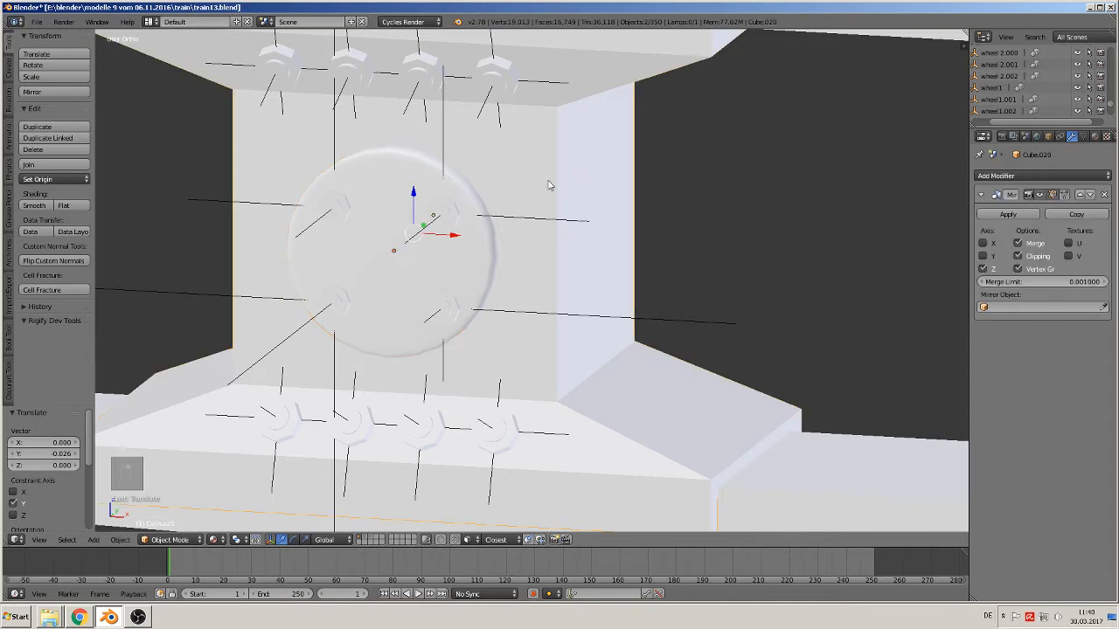
left_click(54, 165)
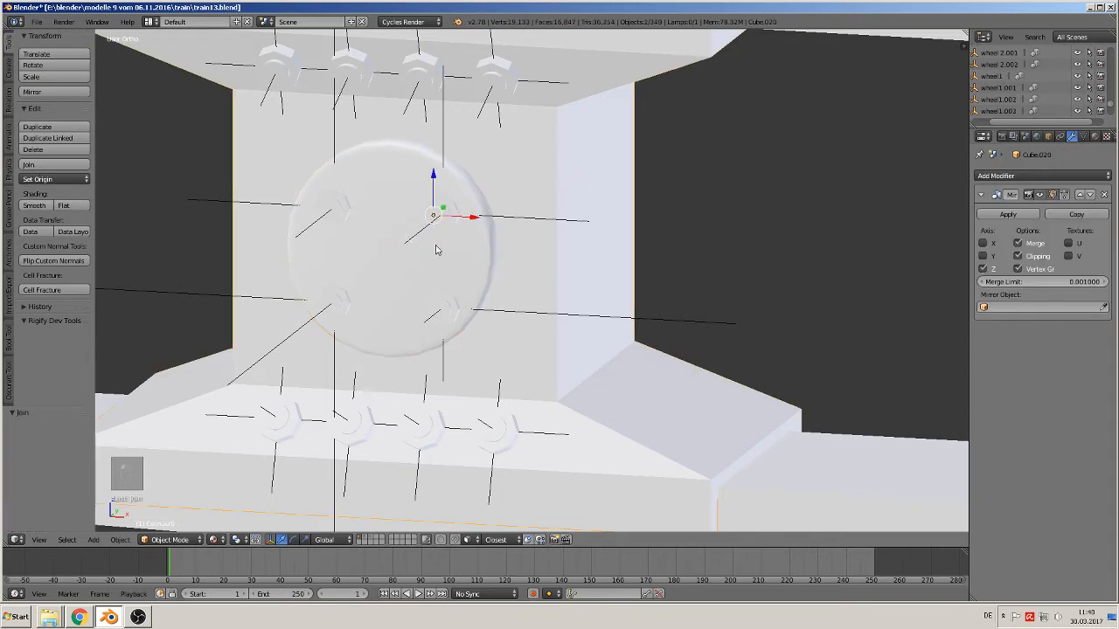
scroll(487, 282, "down", 2)
scroll(487, 282, "up", 2)
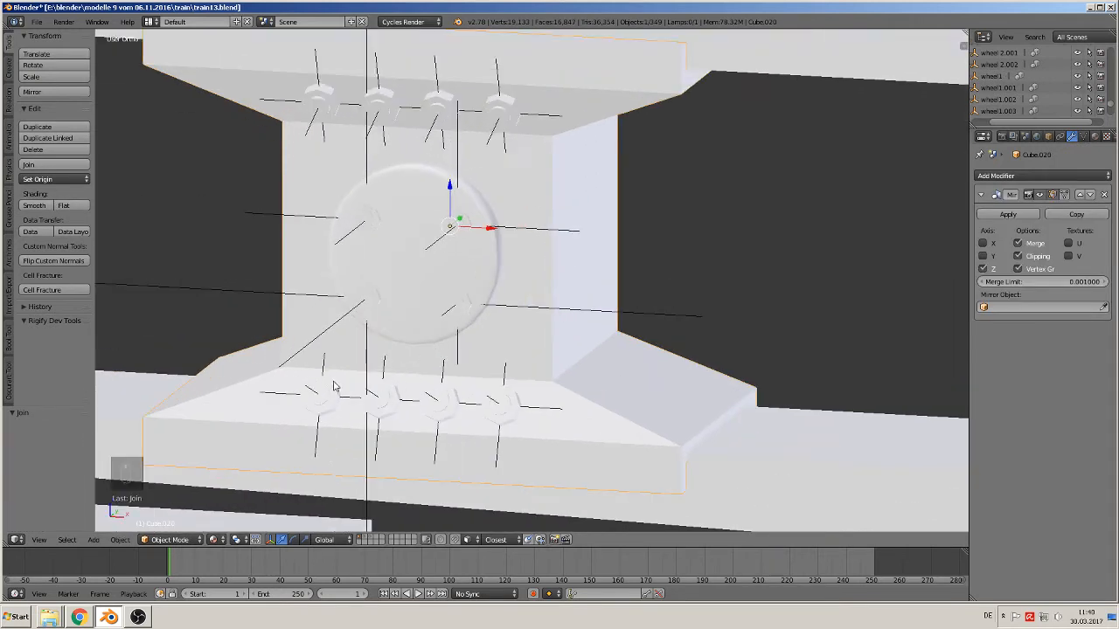
Parent the two lower screws on the crosshead's round cover to the crosshead block, using the Object parent type.
right_click(369, 302)
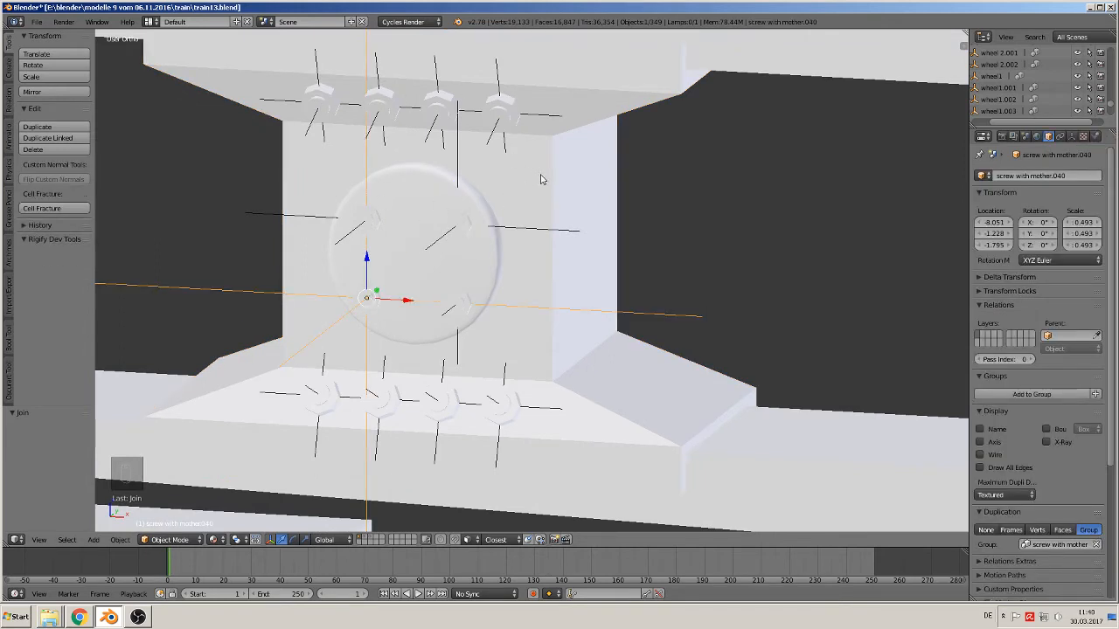
right_click(534, 208, "shift")
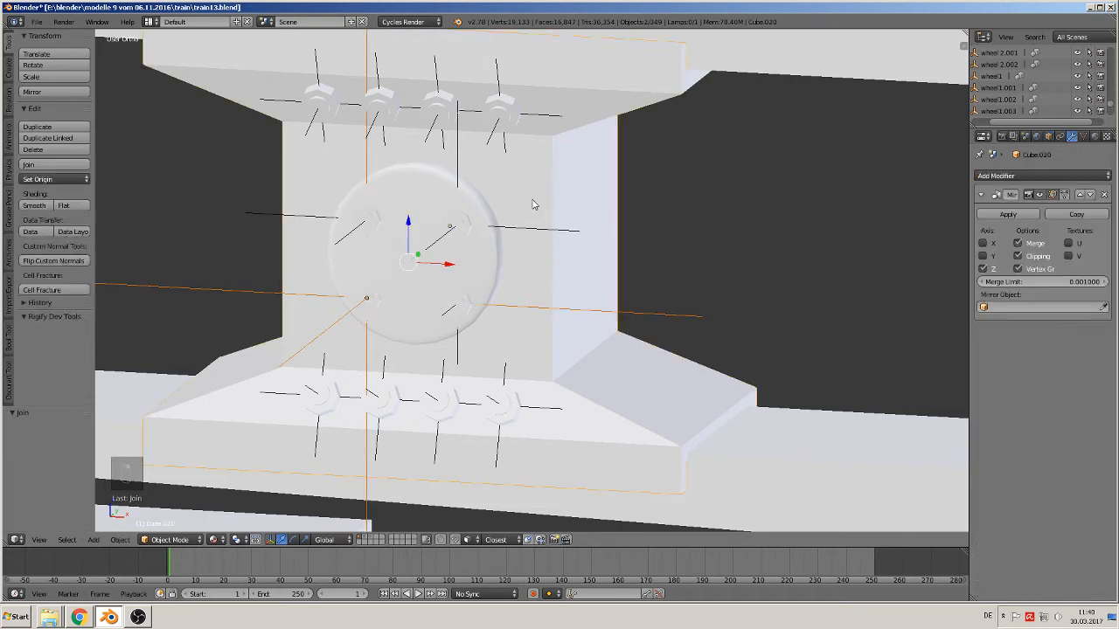
key("ctrl+p")
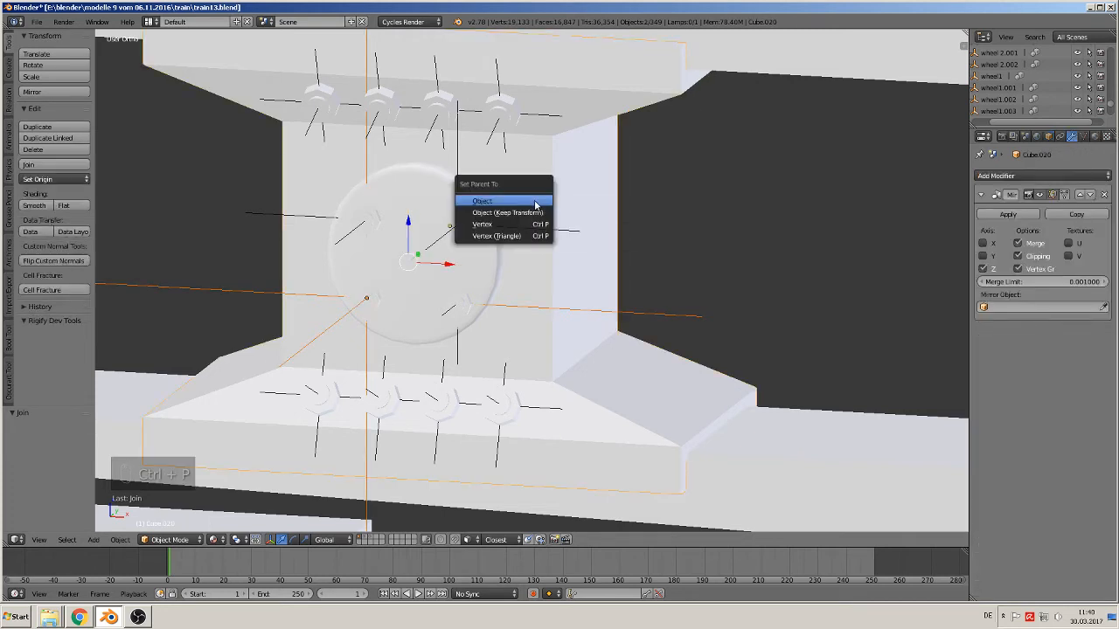
left_click(535, 204)
right_click(457, 308)
right_click(536, 206, "shift")
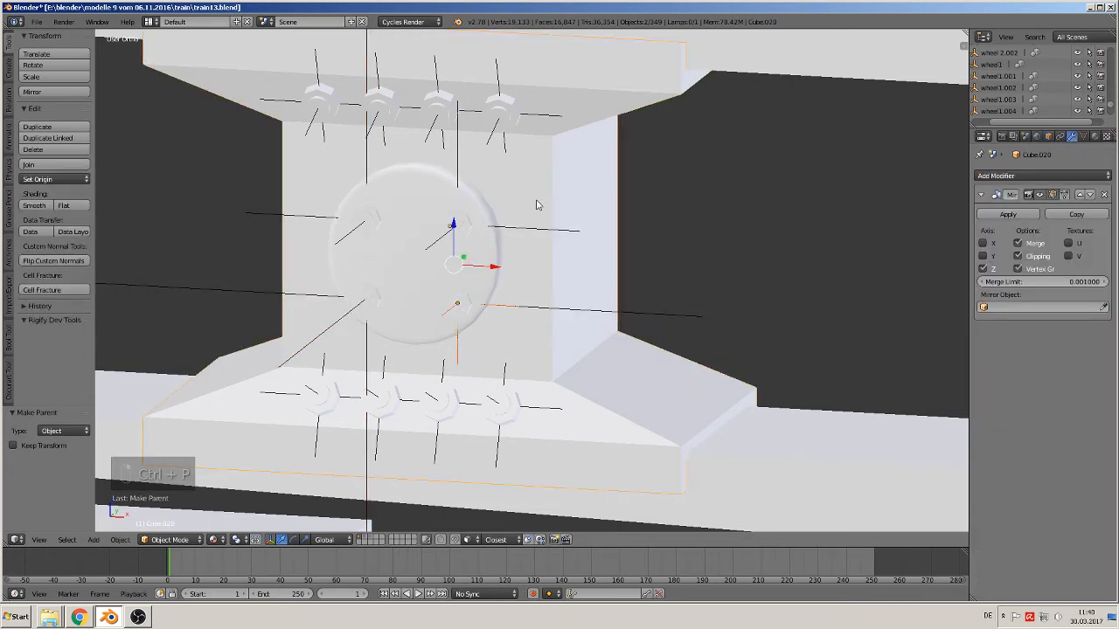
key("ctrl+p")
left_click(538, 202)
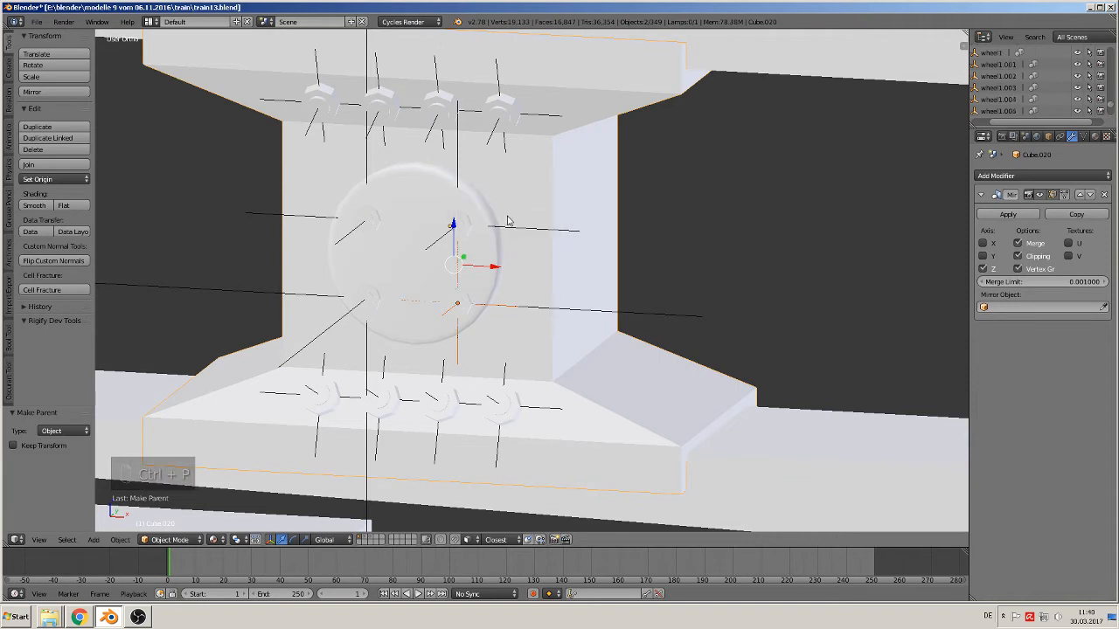
Parent the two upper screws on the crosshead's round cover to the crosshead block as Object.
right_click(453, 228)
right_click(526, 175, "shift")
key("ctrl+p")
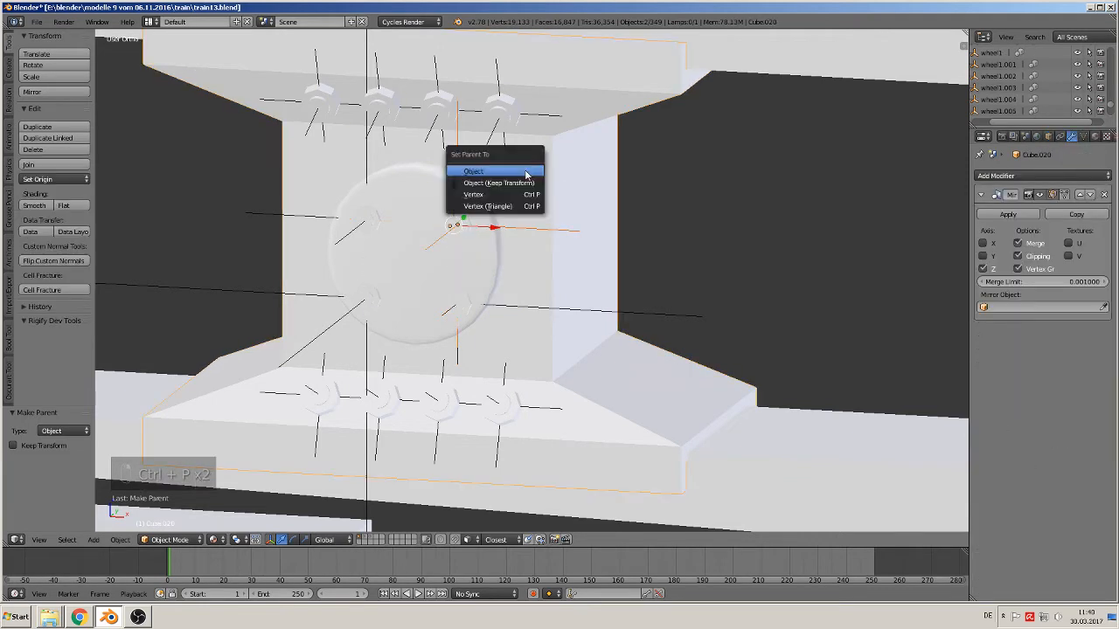
left_click(484, 187)
right_click(358, 222)
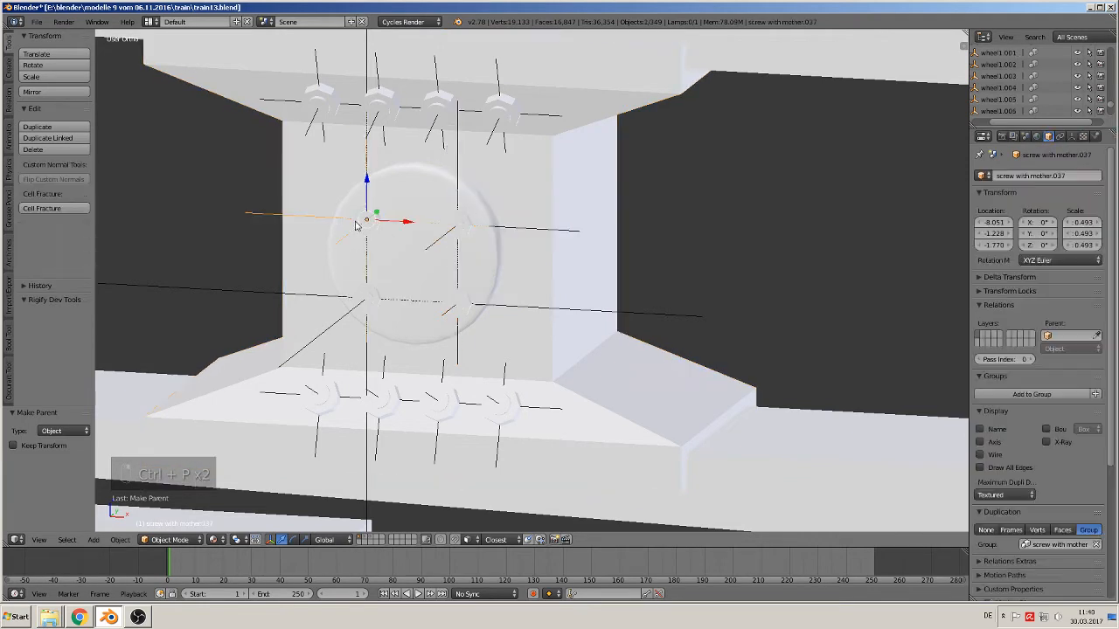
right_click(519, 180, "shift")
key("ctrl+p")
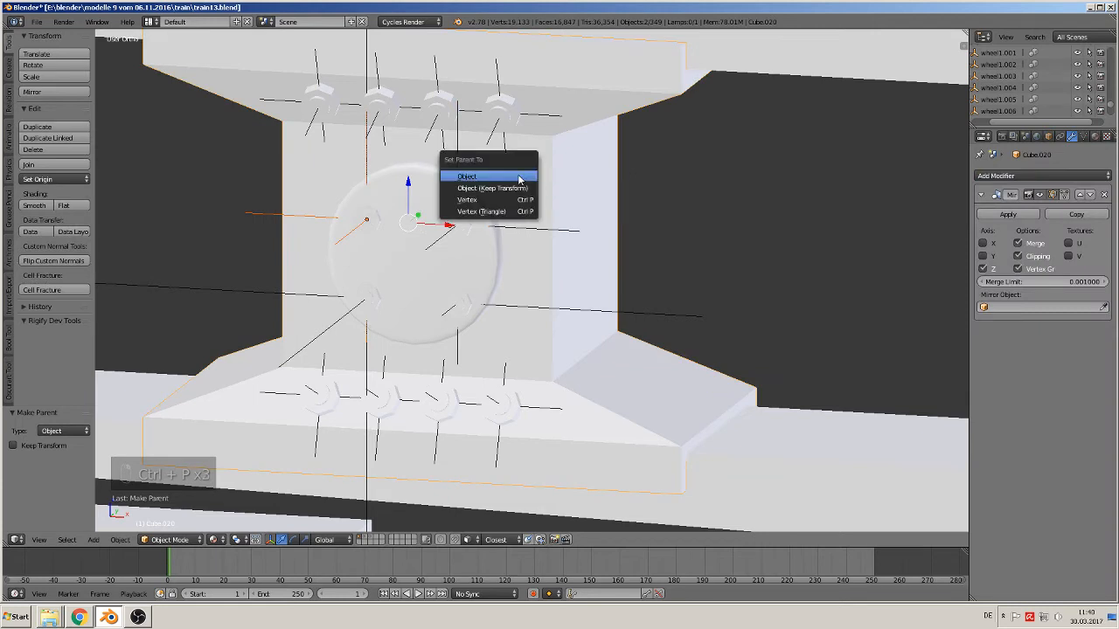
left_click(519, 177)
Parent the first two screws from the left under the crosshead's upper flange to the block as Object.
right_click(318, 163)
right_click(318, 163)
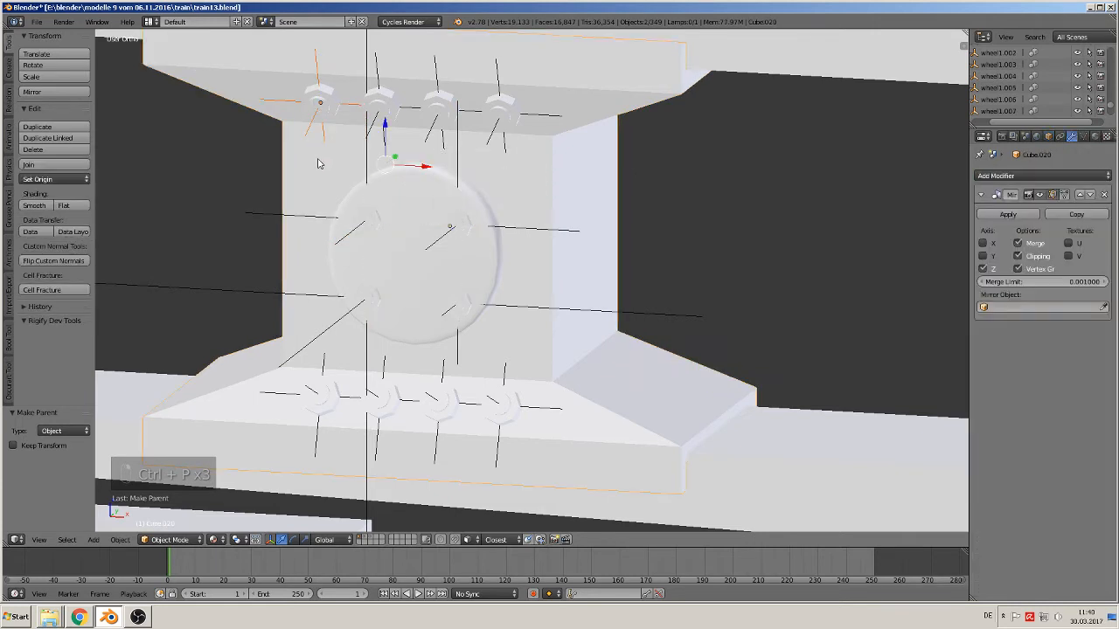
key("ctrl+p")
left_click(318, 162)
right_click(362, 121)
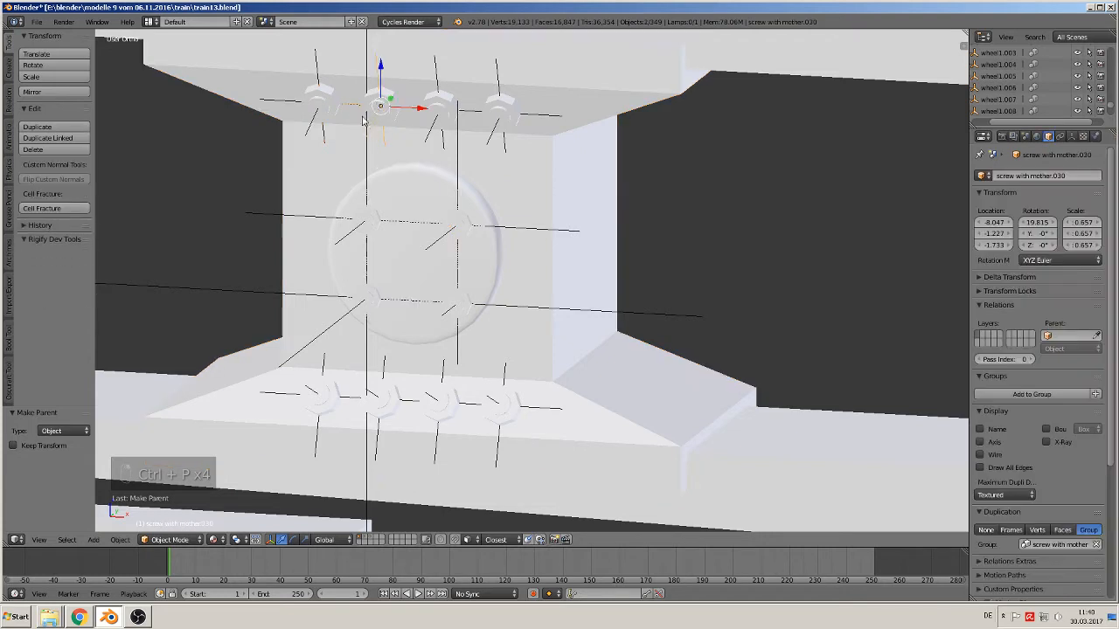
right_click(307, 181)
key("ctrl+p")
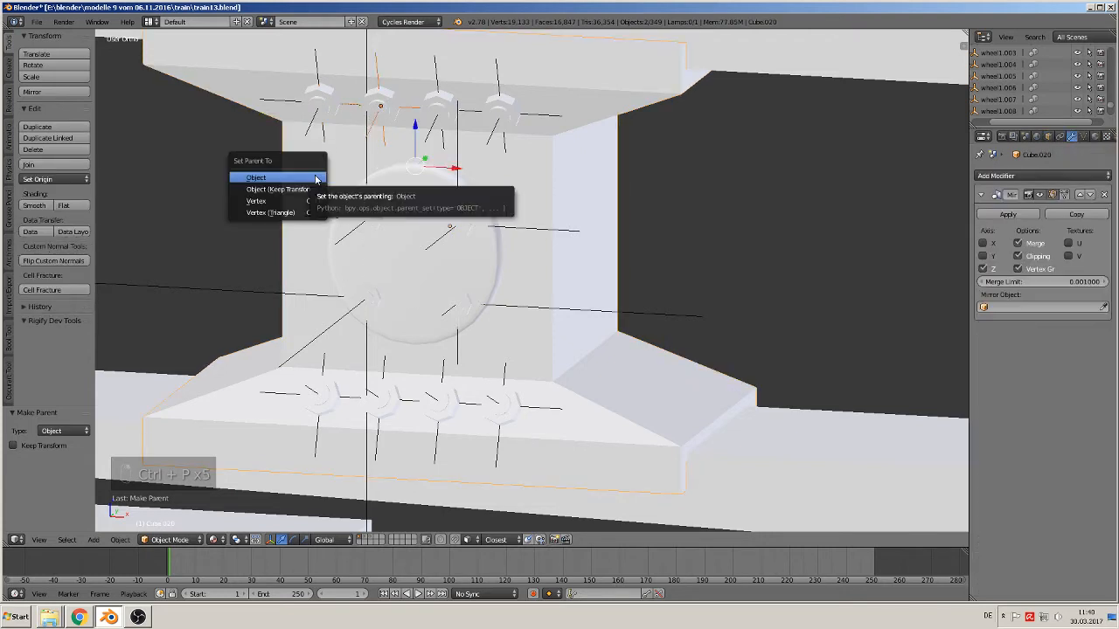
left_click(308, 173)
Parent the remaining two screws under the crosshead's upper flange to the block as Object.
right_click(441, 123)
right_click(334, 174, "shift")
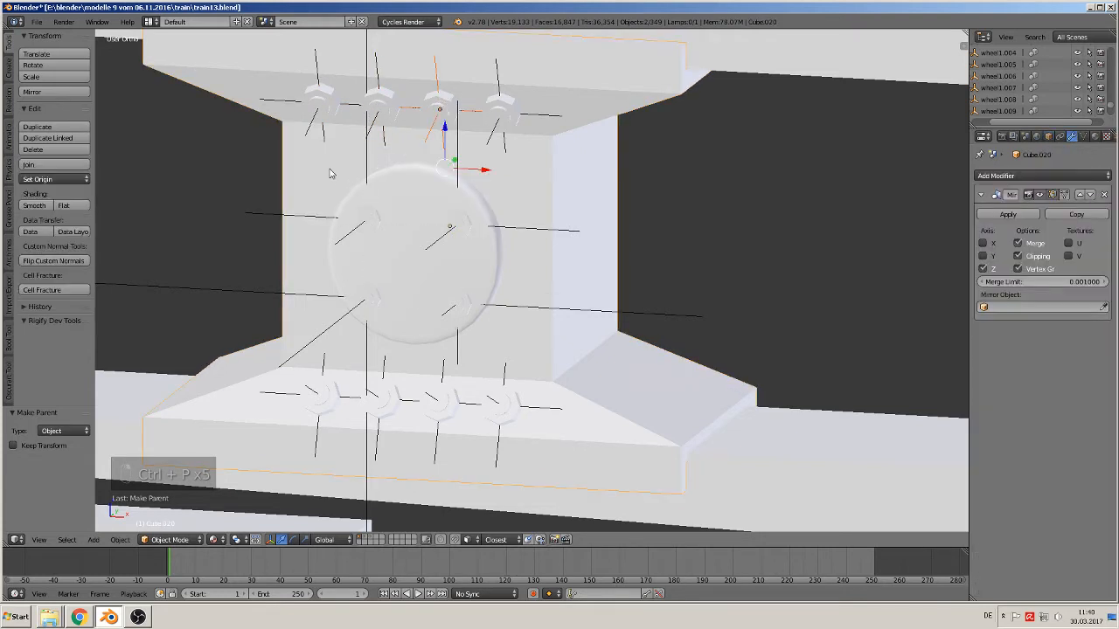
key("ctrl+p")
left_click(330, 173)
right_click(492, 103)
right_click(316, 183, "shift")
key("ctrl+p")
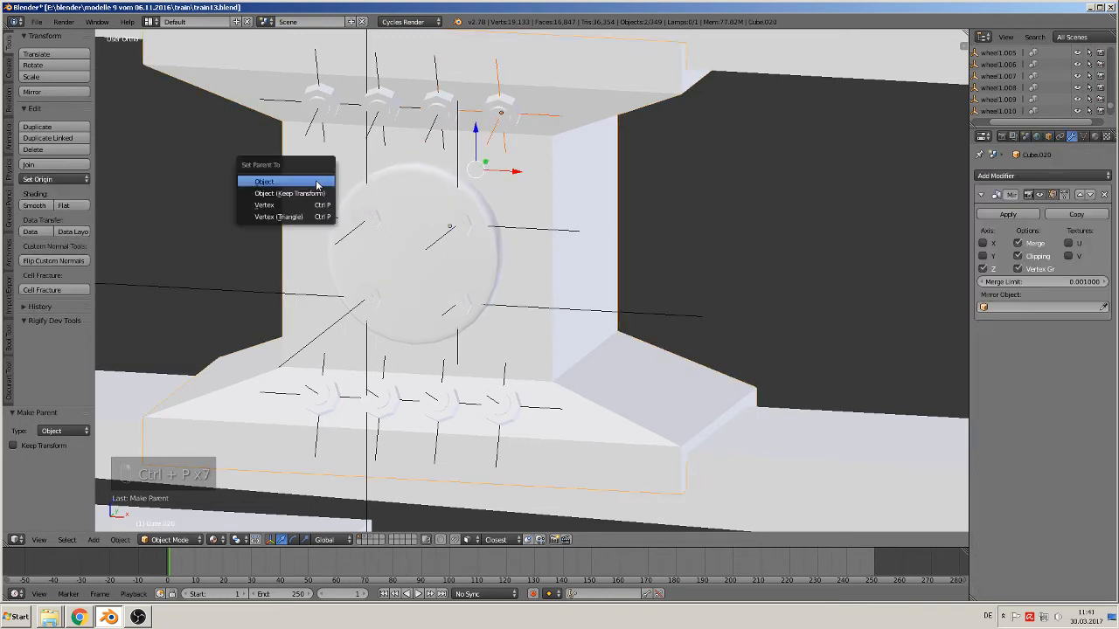
left_click(317, 181)
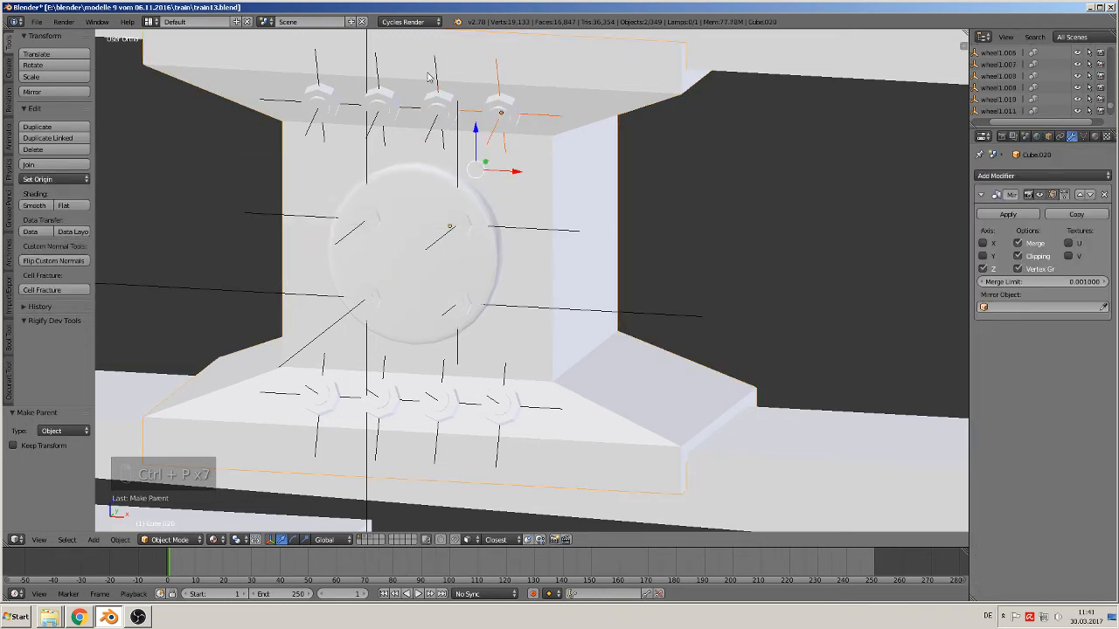
Parent the first two screws from the left on the crosshead's lower flange to the block as Object.
right_click(334, 398)
right_click(278, 369, "shift")
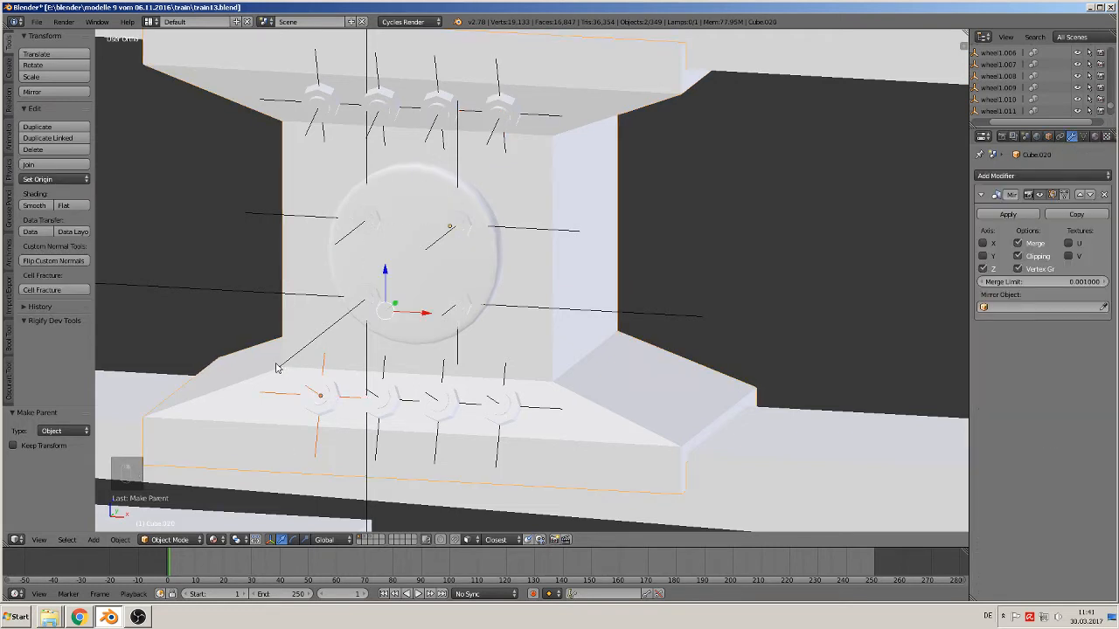
key("ctrl+p")
left_click(275, 368)
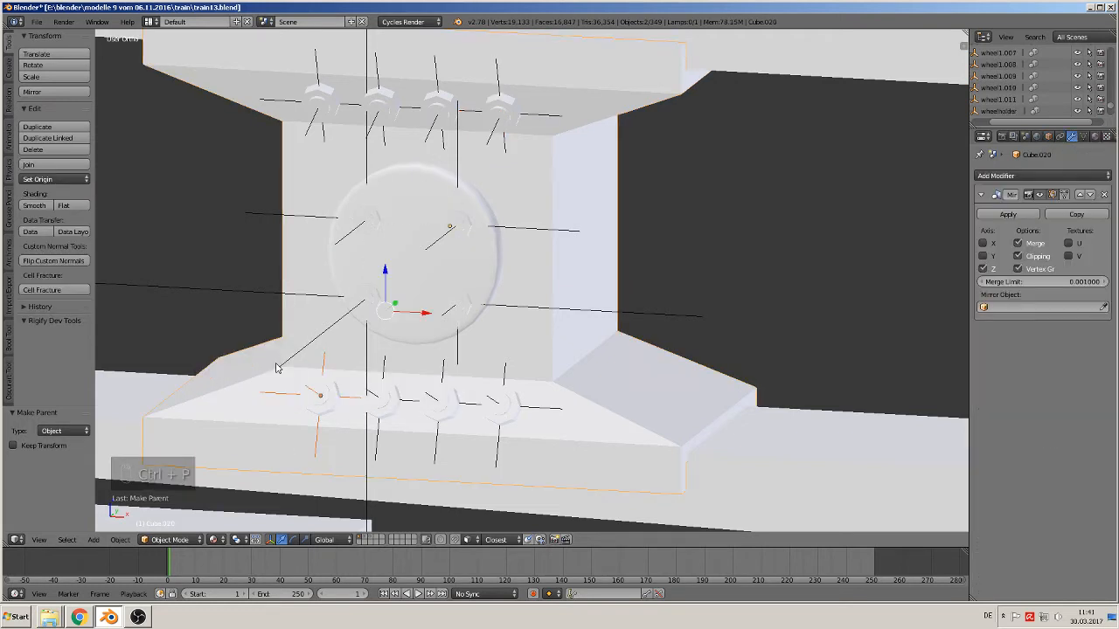
right_click(394, 401)
right_click(413, 361, "shift")
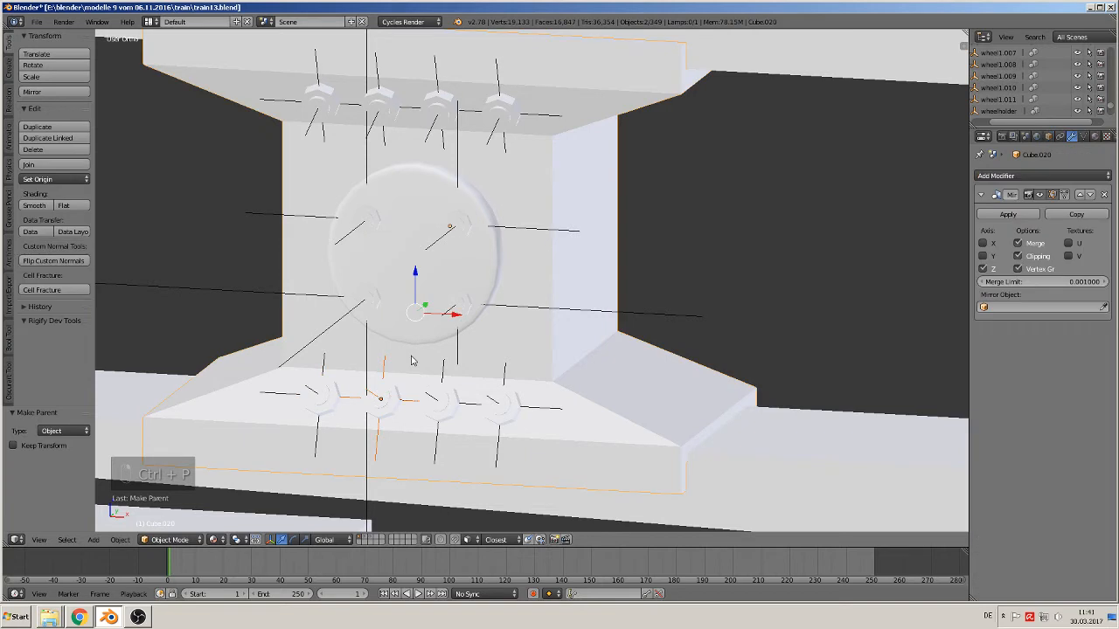
key("ctrl+p")
left_click(412, 361)
Parent the remaining two screws on the crosshead's lower flange to the block as Object.
right_click(446, 398)
right_click(524, 341, "shift")
key("ctrl+p")
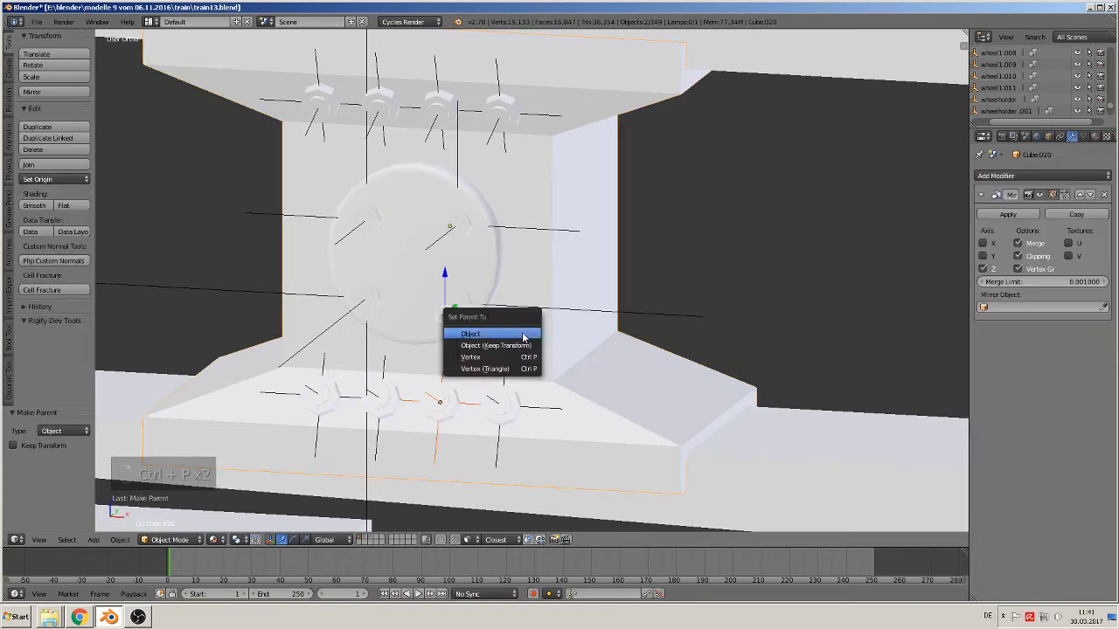
left_click(521, 335)
right_click(510, 399)
right_click(540, 363, "shift")
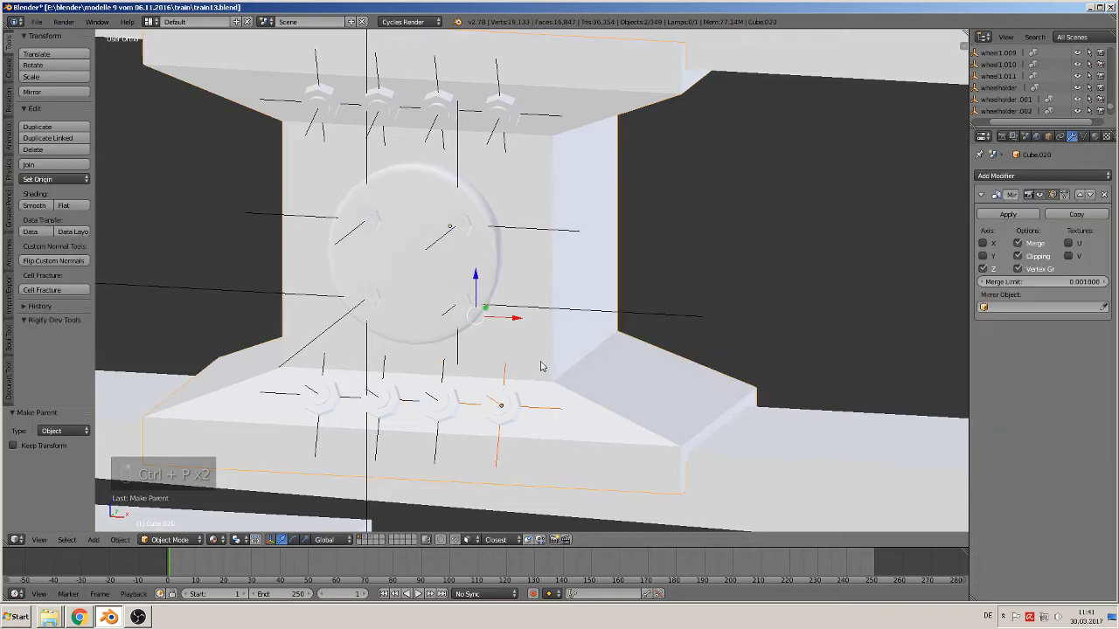
key("ctrl+p")
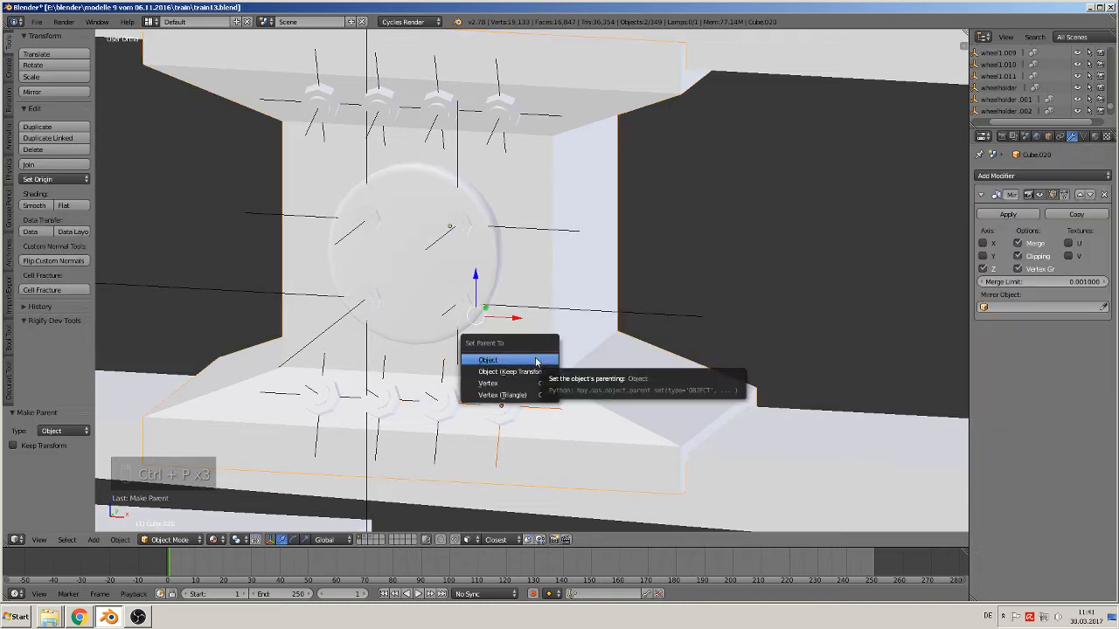
left_click(536, 361)
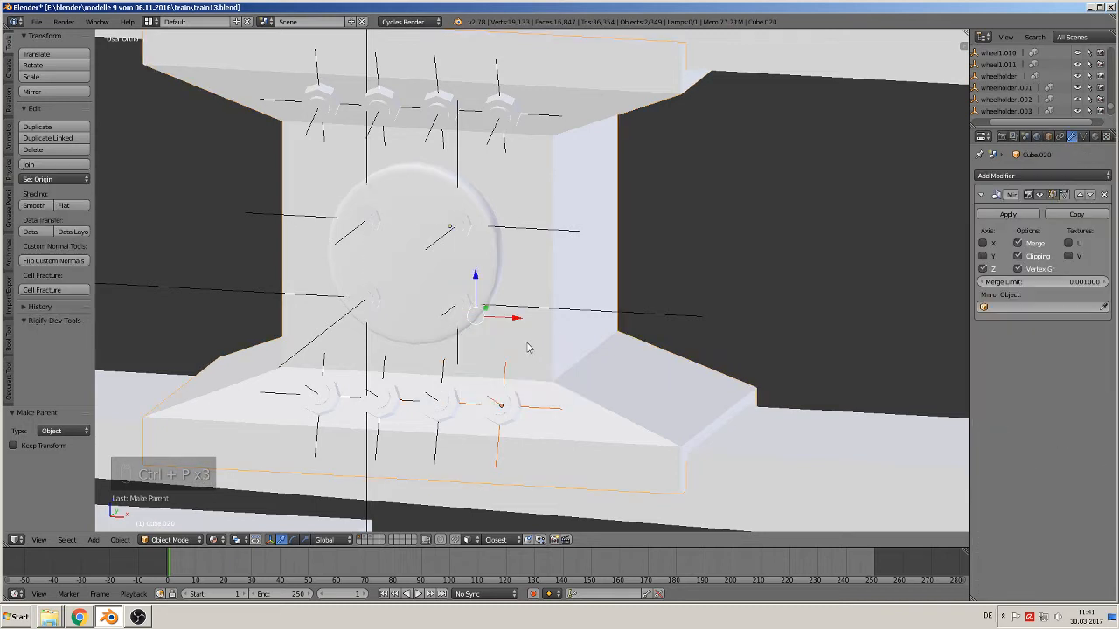
Check with a cancelled trial move of the crosshead block whether its parented screws follow it.
right_click(458, 307)
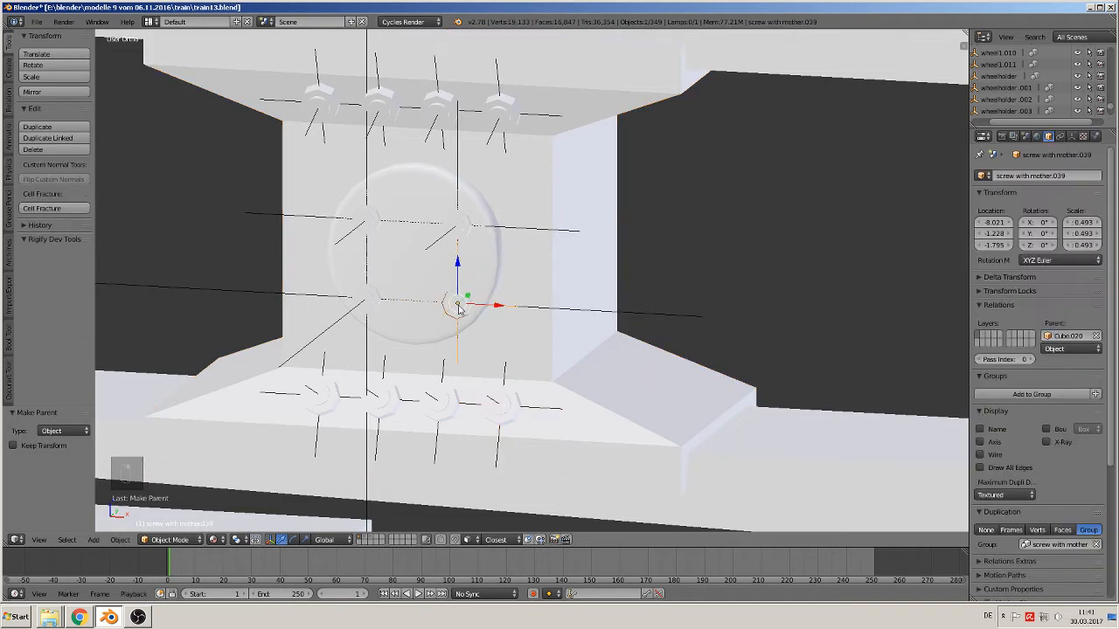
right_click(514, 341)
key("g")
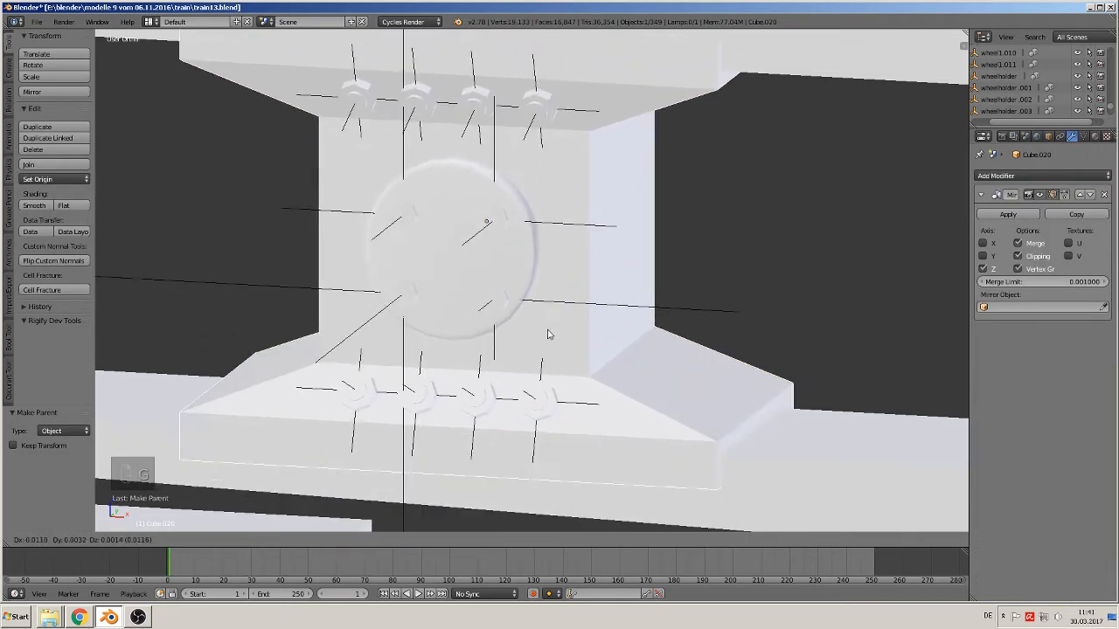
right_click(566, 279)
Move the crosshead in front view about 0.295 along X and -1.026 along Z onto the crosshead in the reference image.
scroll(580, 294, "down", 6)
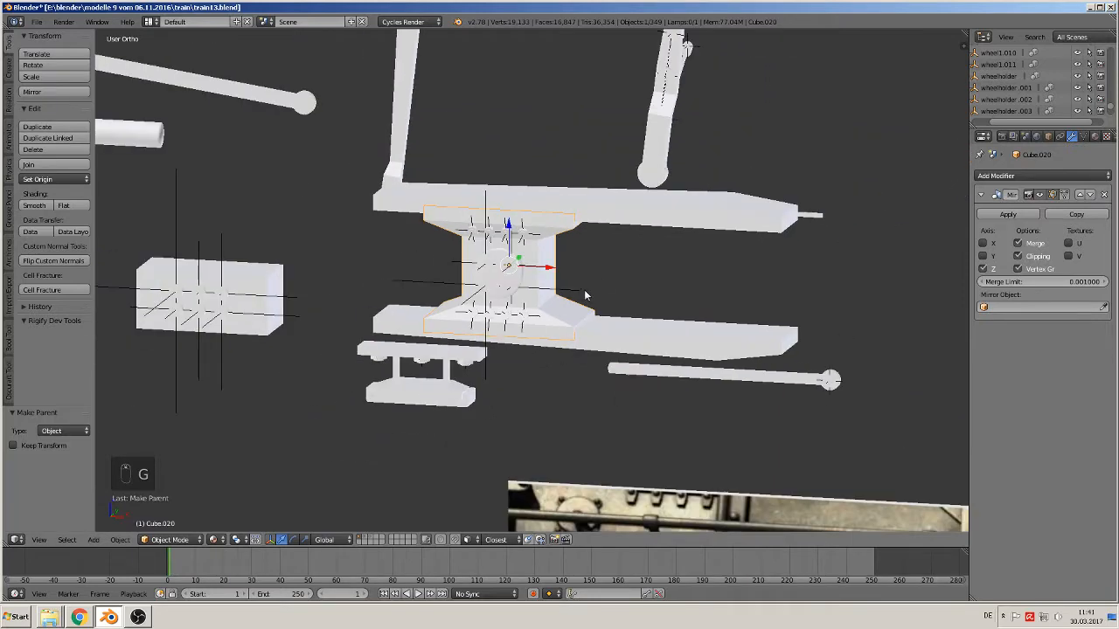
key("KP_1")
scroll(605, 329, "down", 2)
middle_click_drag(566, 374, 416, 225, "shift")
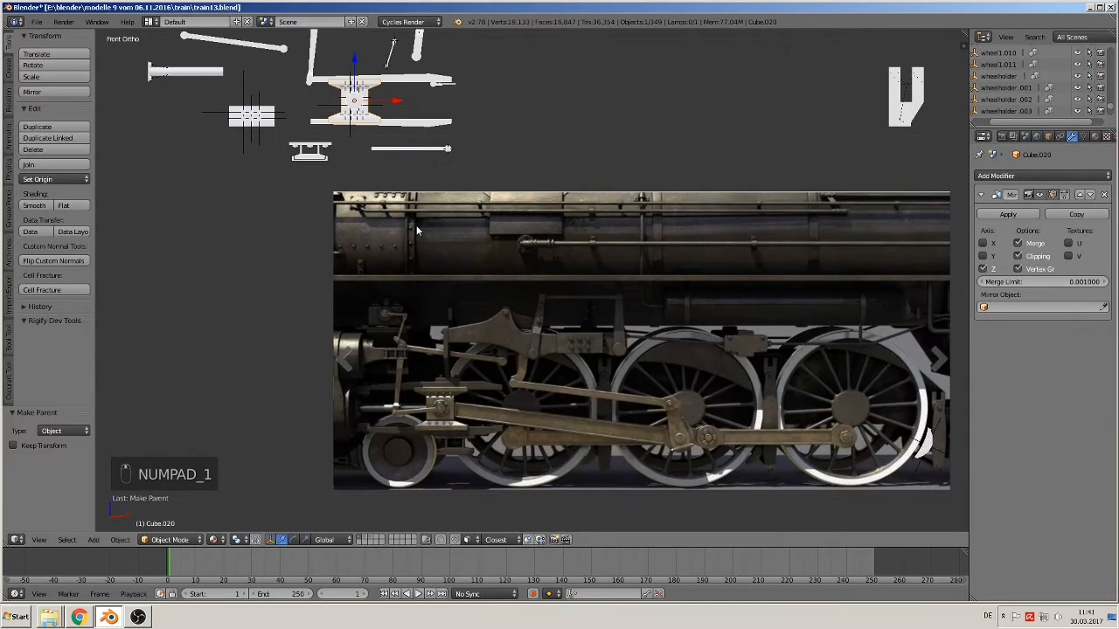
key("g")
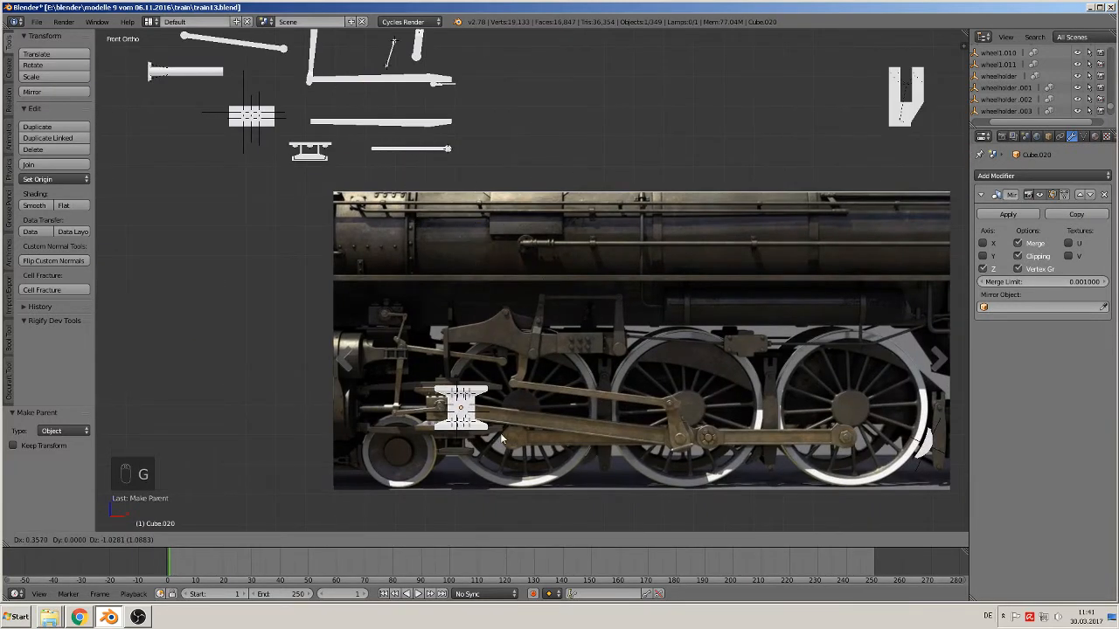
left_click(483, 440)
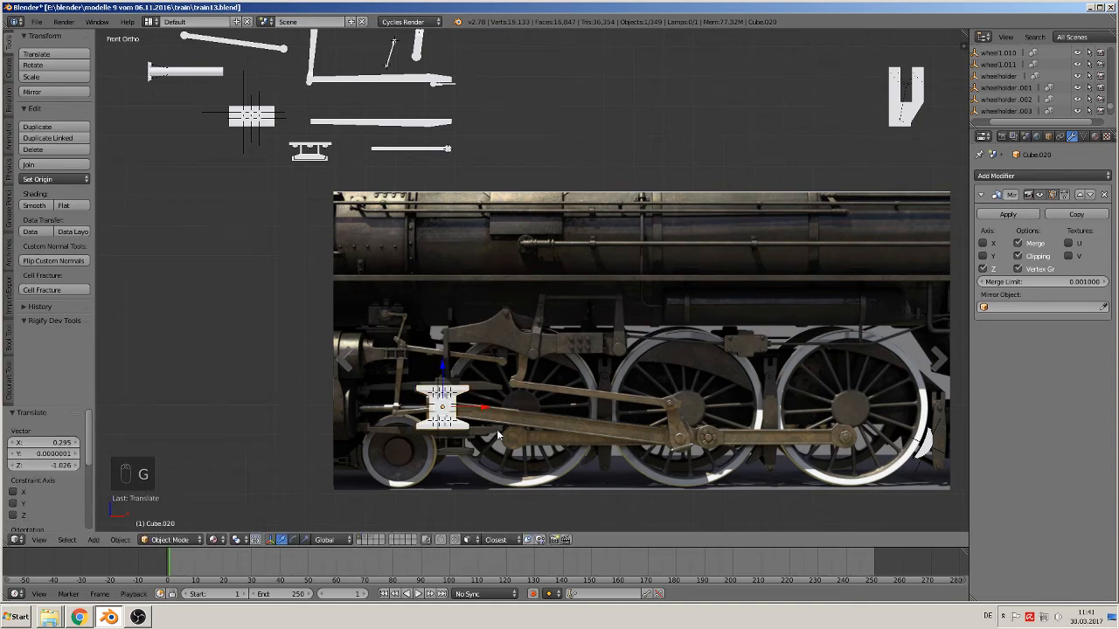
Lower the crosshead about 0.966 along Z to the wheel assembly, between the small leading wheel and the first driving wheel.
middle_click_drag(556, 446, 577, 219, "shift")
key("g")
key("z")
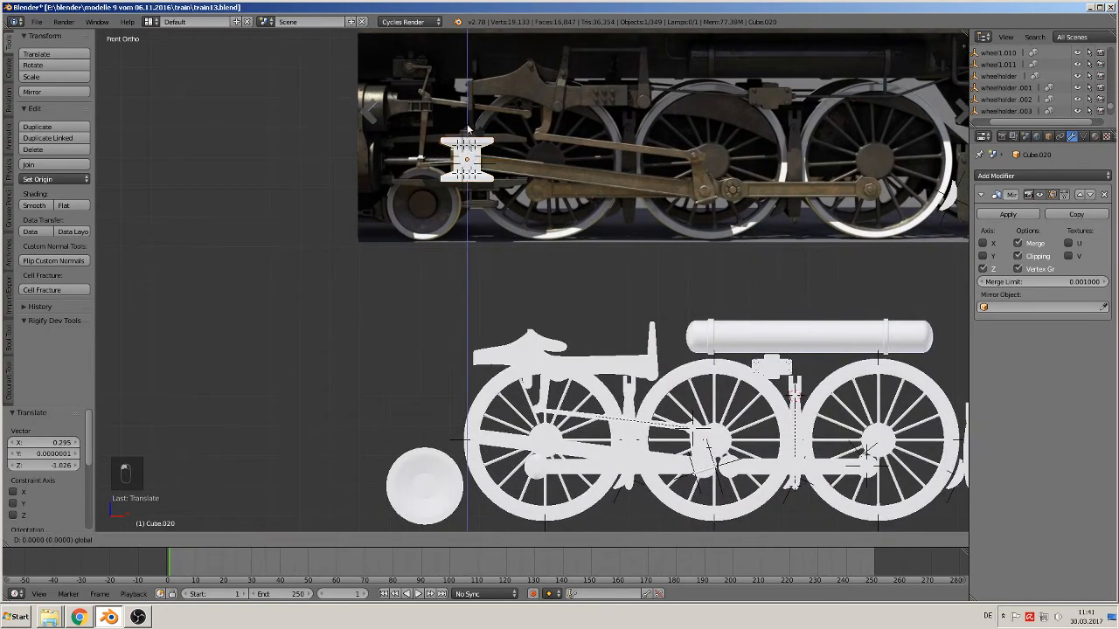
left_click(477, 414)
scroll(437, 288, "up", 5)
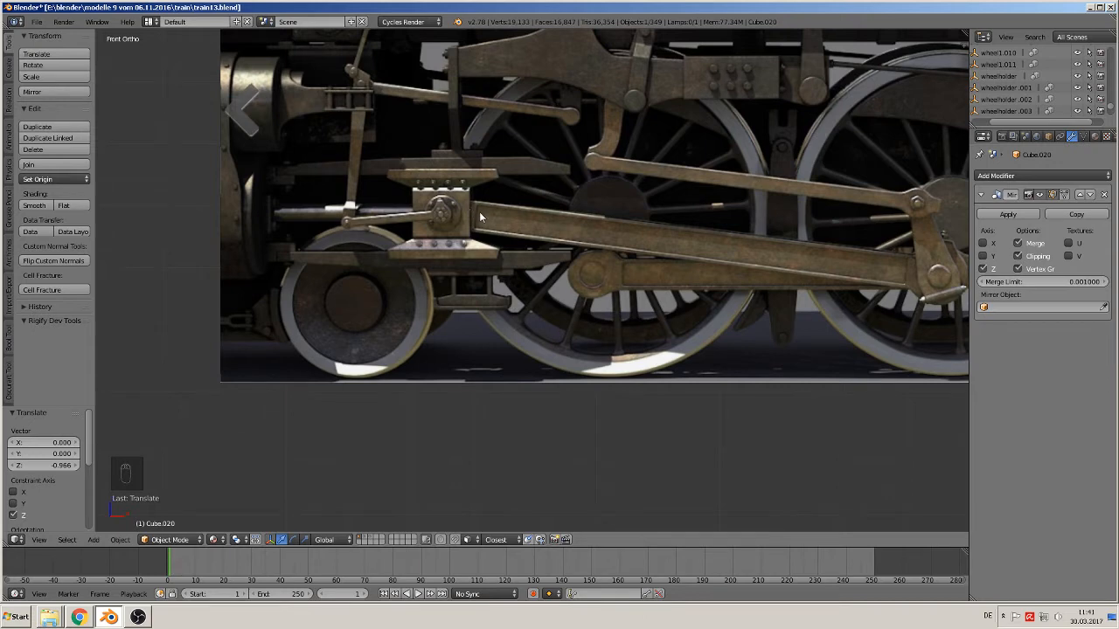
middle_click_drag(522, 315, 449, 112, "shift")
middle_click_drag(476, 345, 407, 41, "shift")
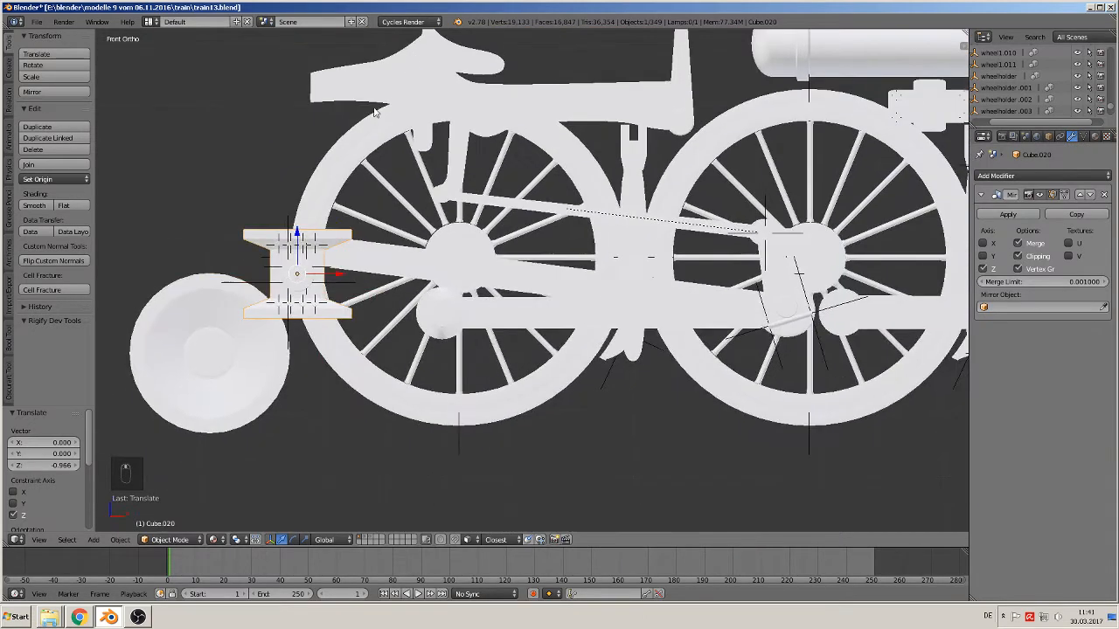
Raise the crosshead in two small moves along Z, about 0.033 and 0.007, to line up with the connecting rod.
key("g")
key("z")
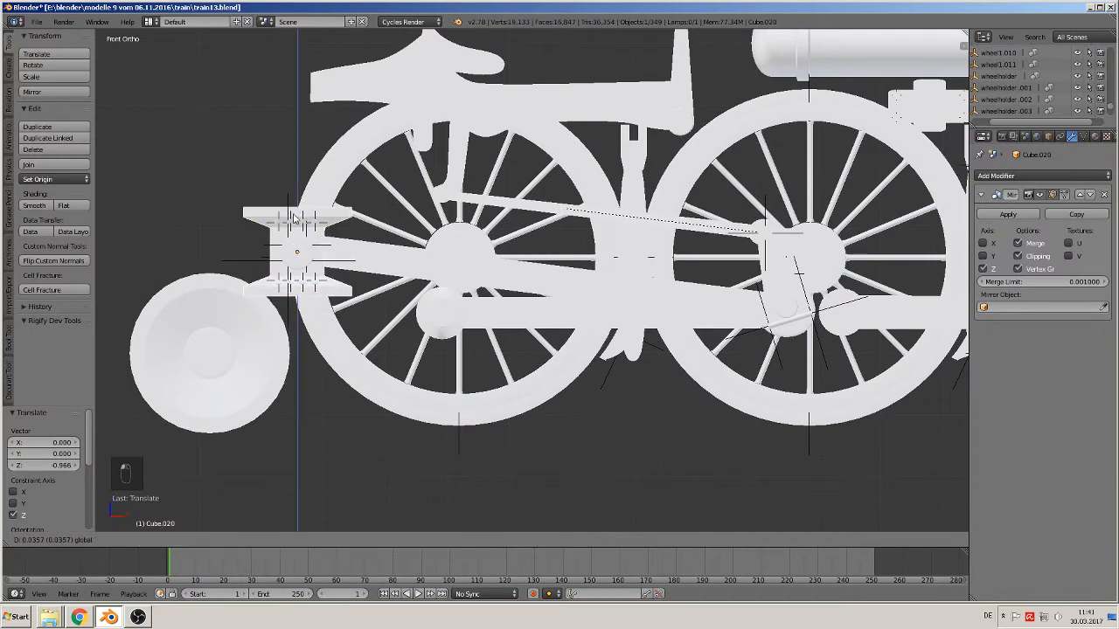
left_click(294, 220)
key("g")
key("z")
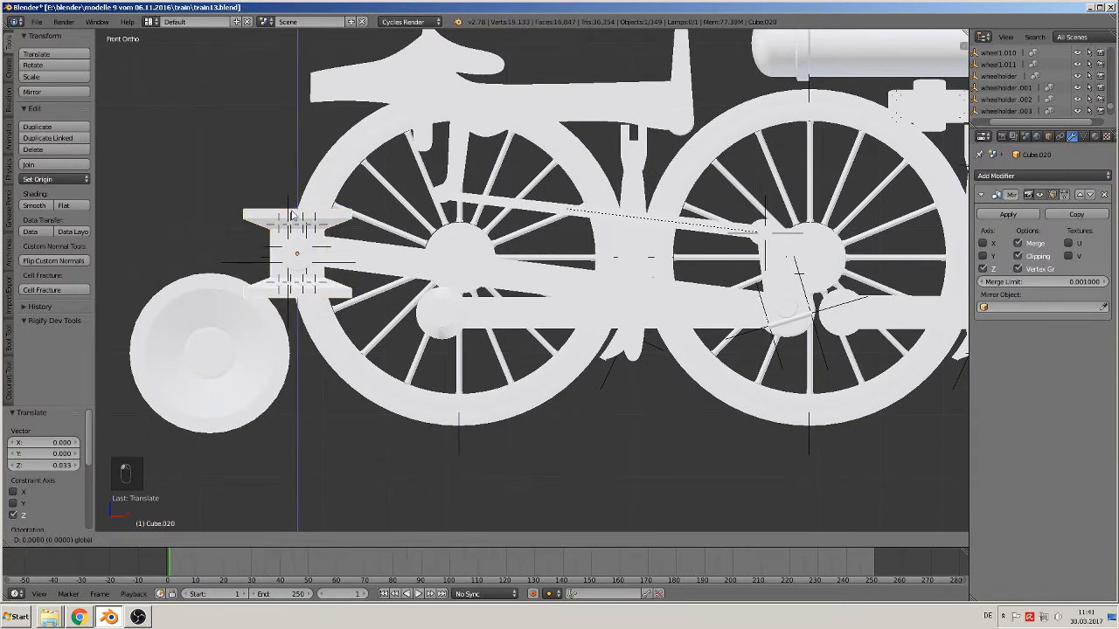
left_click(294, 212)
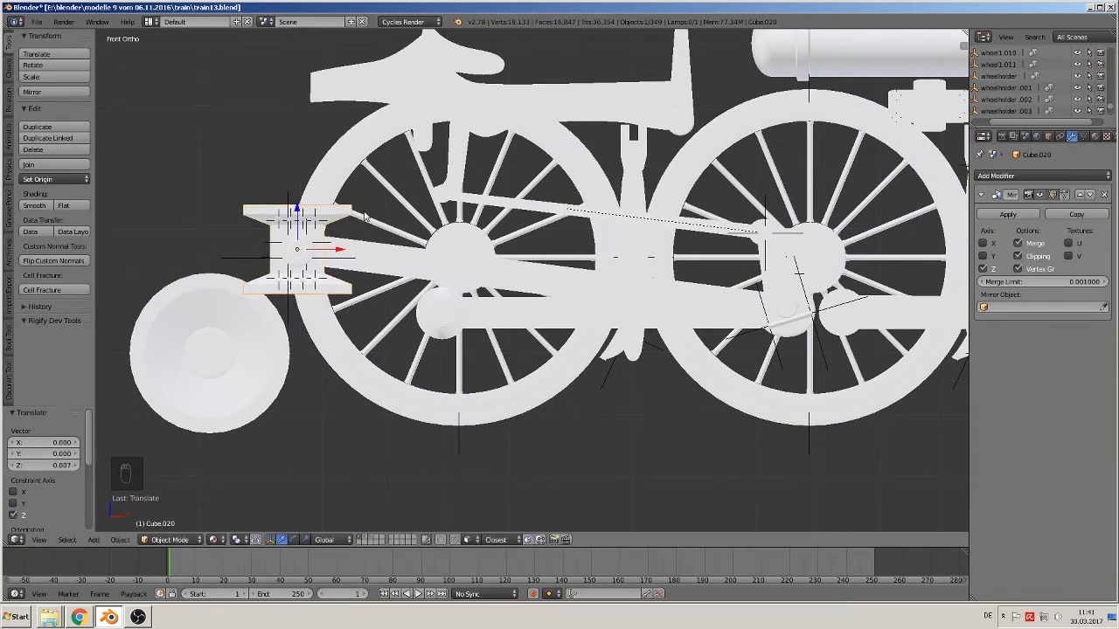
Move the crosshead in top view about 1.058 along Y to the wheel assembly.
key("KP_7")
scroll(354, 217, "down", 3)
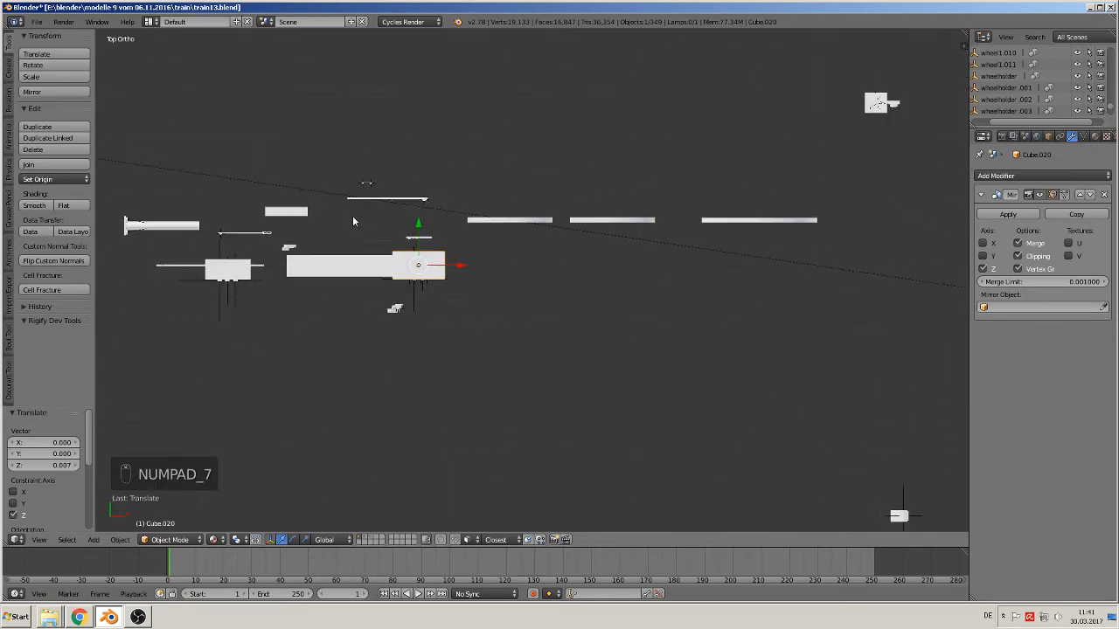
left_click_drag(463, 238, 449, 55)
middle_click_drag(479, 184, 482, 320, "shift")
scroll(467, 279, "up", 4)
middle_click_drag(467, 279, 498, 358, "shift")
scroll(524, 480, "up", 2)
key("KP_Decimal")
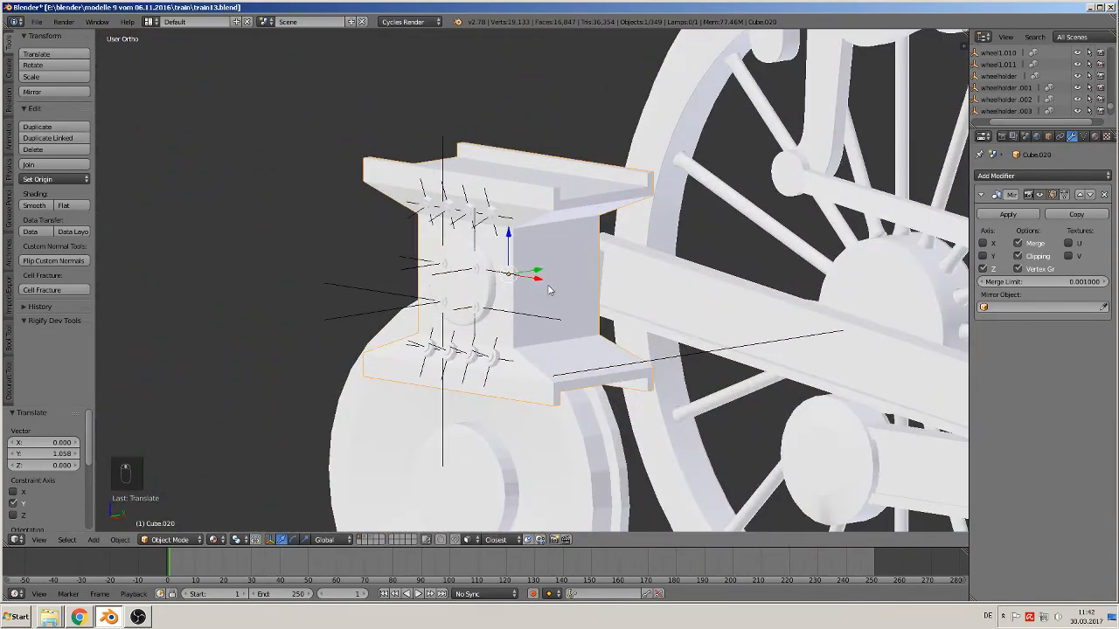
Fine-tune the crosshead's depth at the connecting rod's end with moves of about 0.049 and 0.004 along Y.
key("g")
key("y")
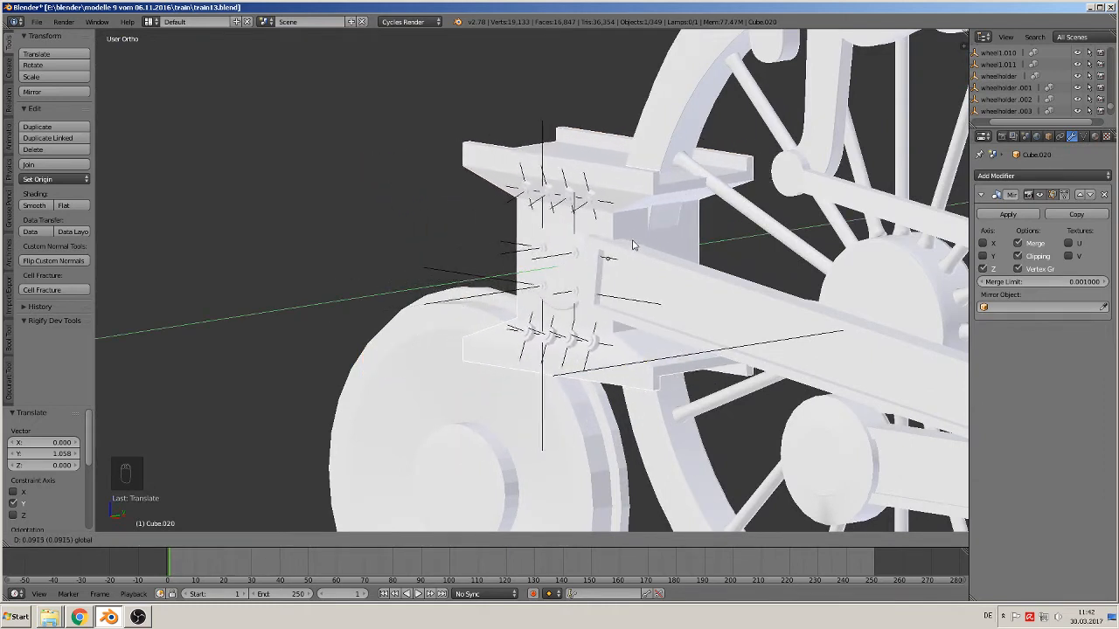
left_click(587, 259)
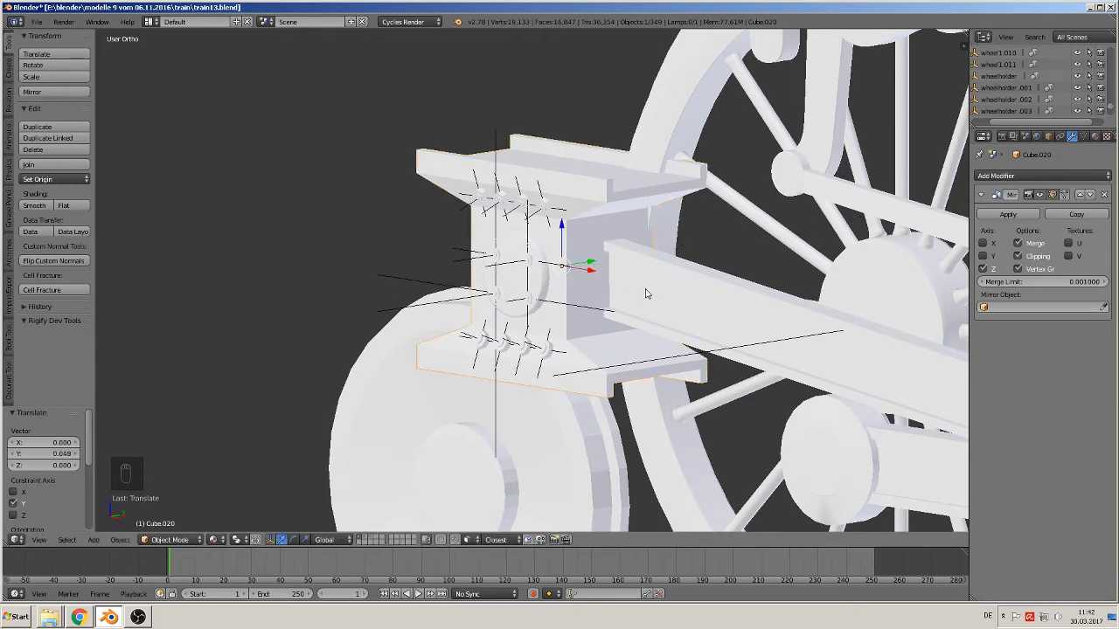
middle_click_drag(645, 293, 571, 276)
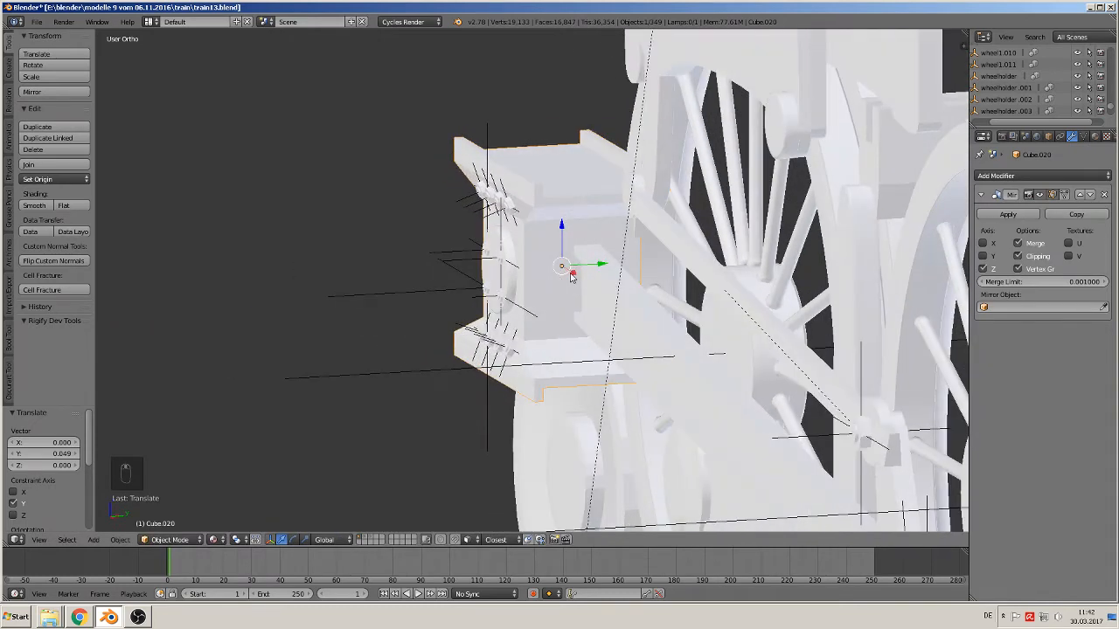
left_click_drag(599, 263, 604, 265)
Compare the crosshead with the reference image and scale it along Y by about 0.603.
middle_click_drag(594, 292, 628, 299)
key("KP_1")
scroll(624, 289, "down", 6)
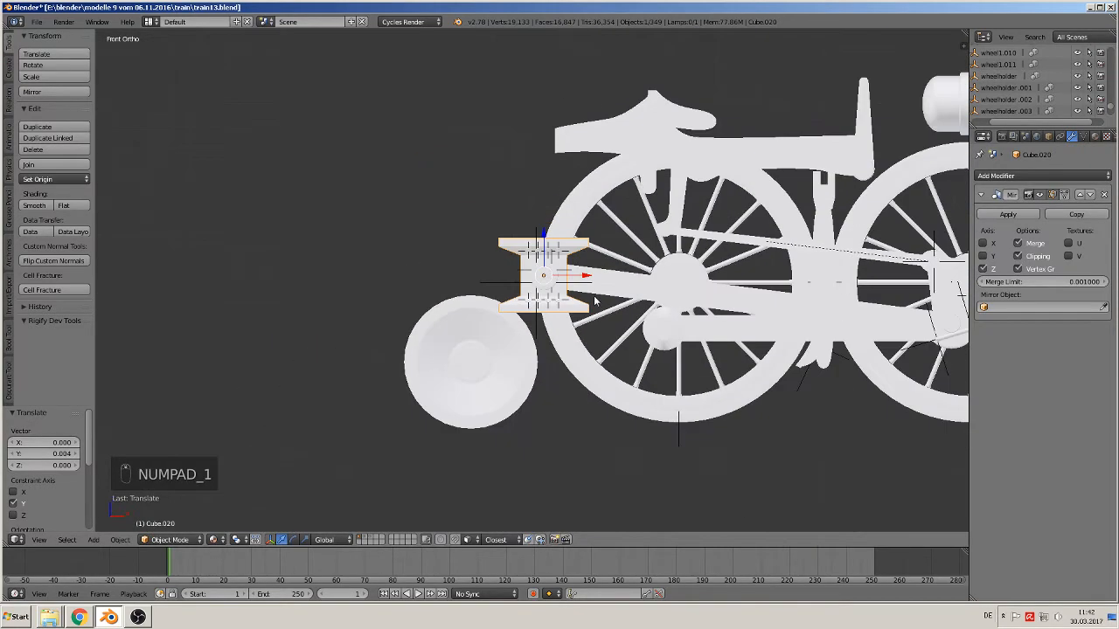
middle_click_drag(521, 357, 473, 375)
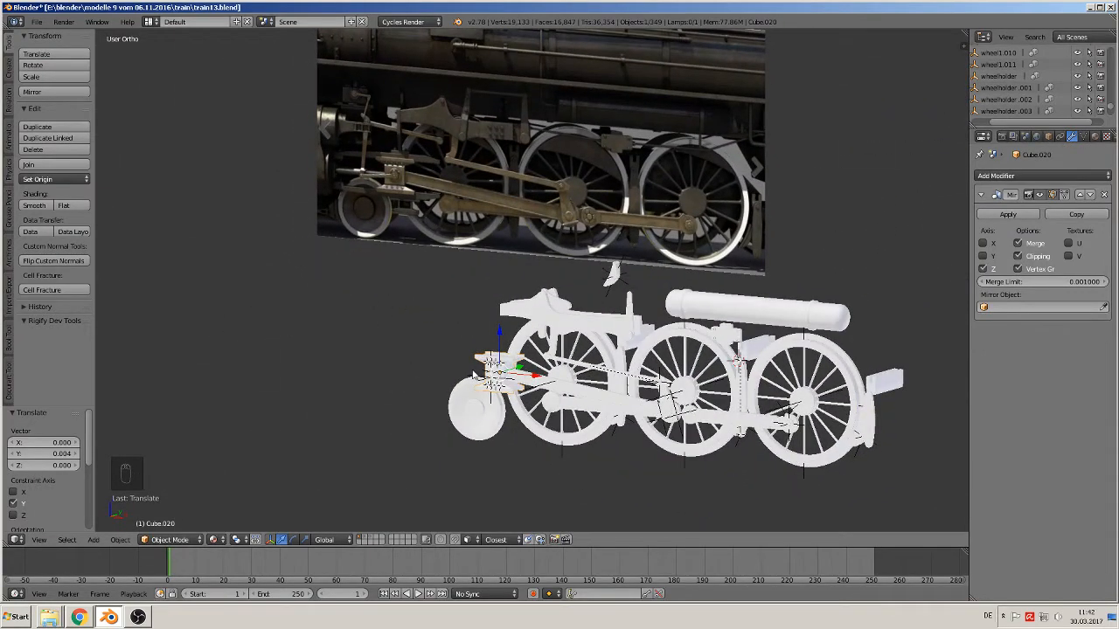
scroll(388, 268, "up", 8)
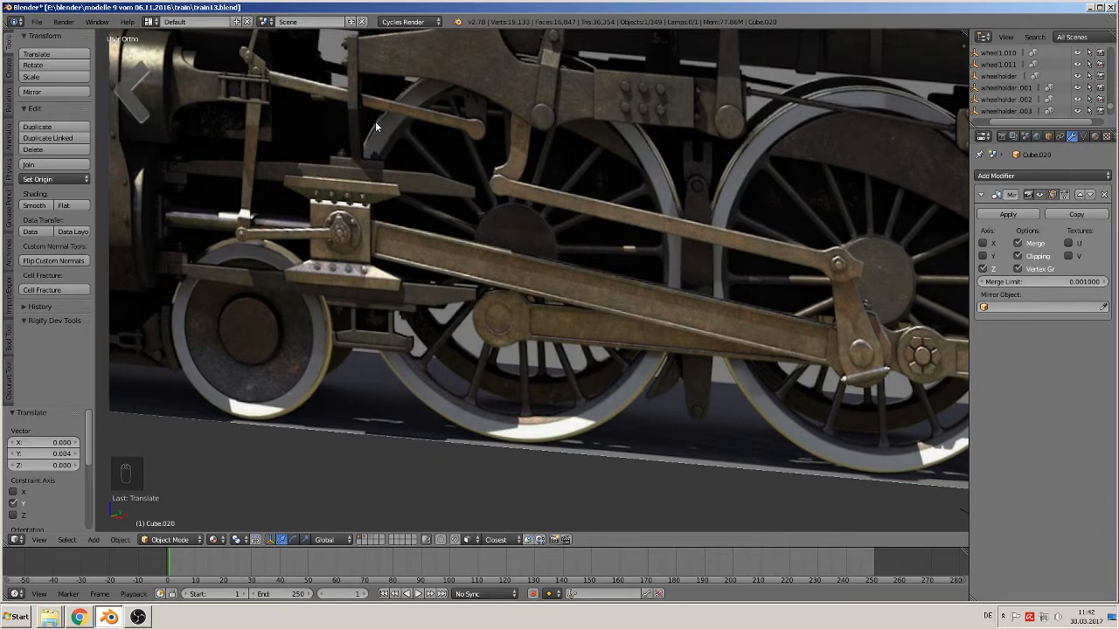
scroll(538, 402, "down", 5)
middle_click_drag(552, 387, 578, 267)
scroll(578, 267, "up", 6)
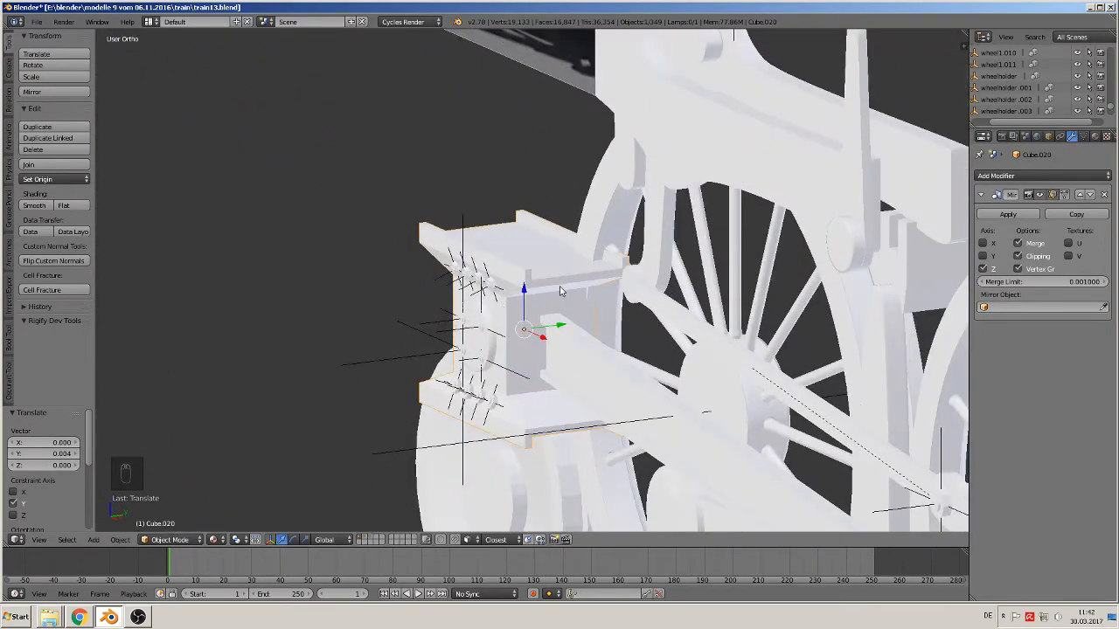
key("s")
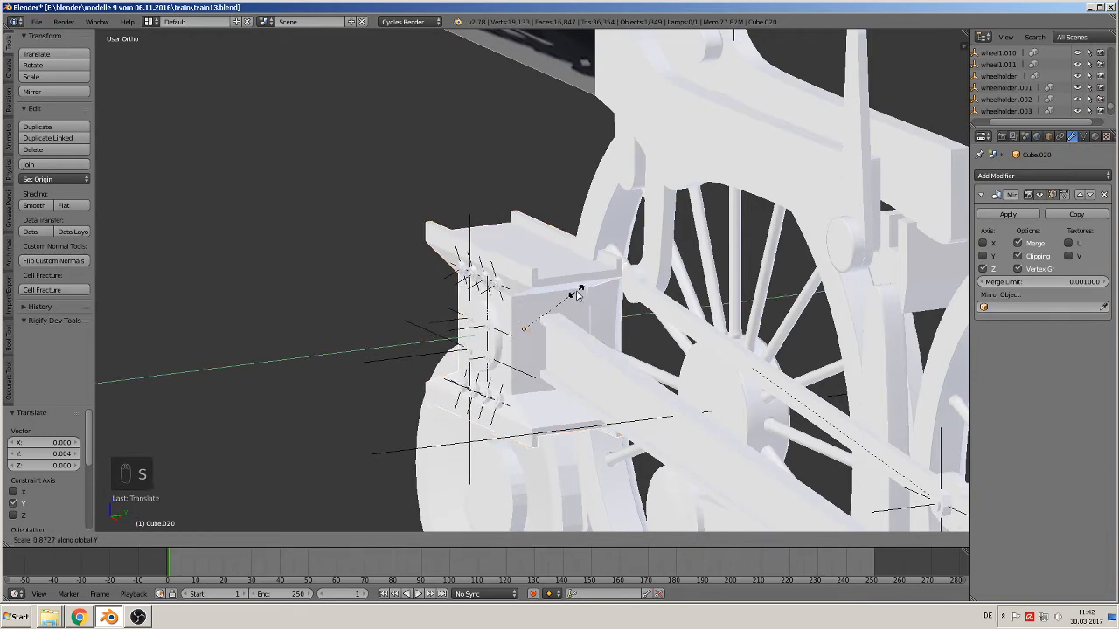
left_click(559, 304)
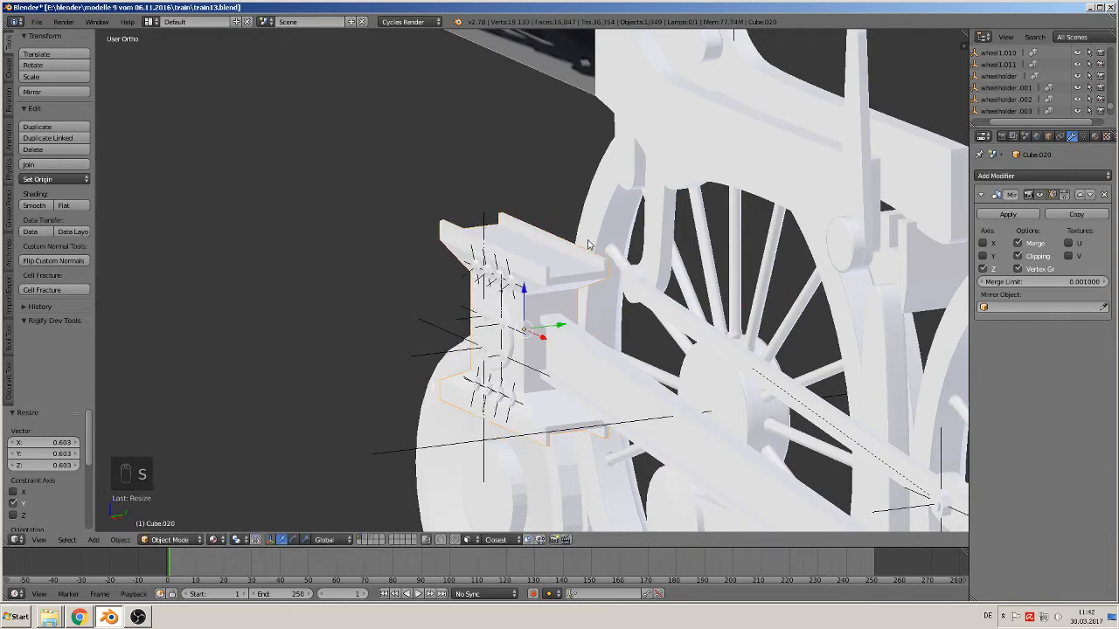
Examine the placed crosshead, its surroundings in the reference image, and the separately modelled parts above the image.
middle_click_drag(609, 275, 661, 302)
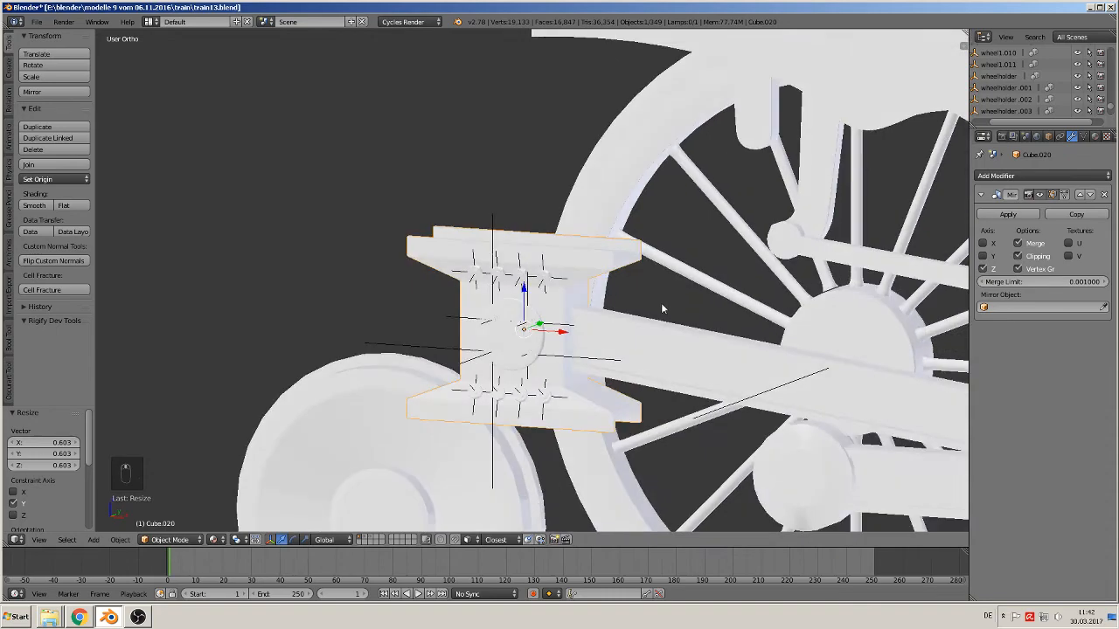
key("KP_1")
middle_click_drag(625, 347, 633, 345)
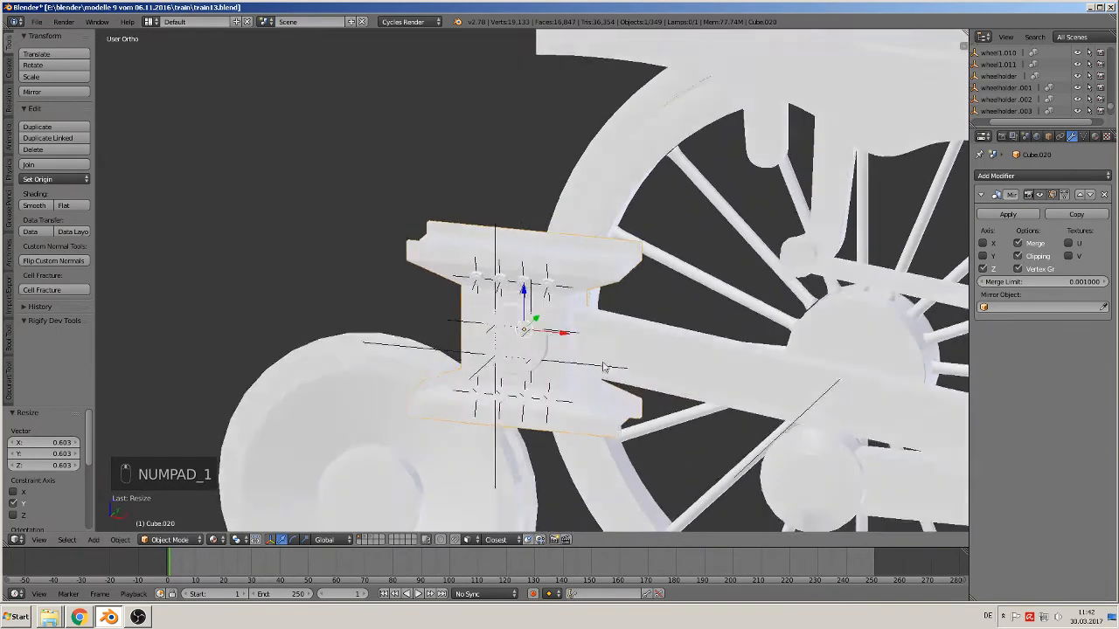
key("KP_1")
scroll(627, 333, "down", 10)
middle_click_drag(561, 286, 487, 506, "shift")
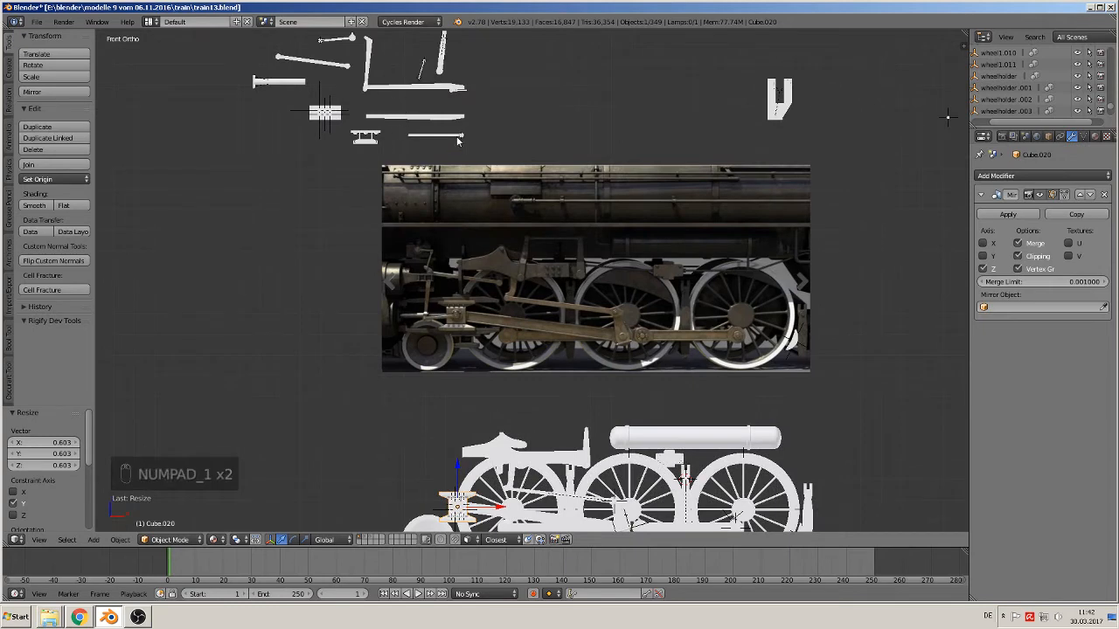
middle_click_drag(474, 215, 542, 306, "shift")
scroll(542, 341, "up", 3)
middle_click_drag(556, 418, 583, 226, "shift")
scroll(523, 268, "up", 4)
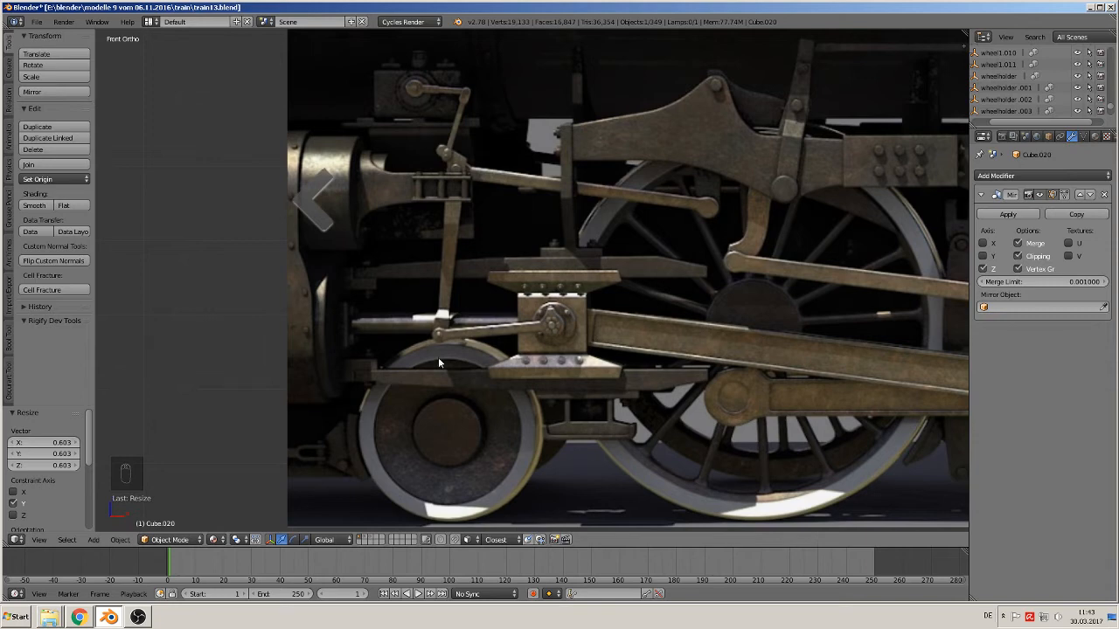
scroll(438, 358, "down", 5)
middle_click_drag(502, 230, 491, 442, "shift")
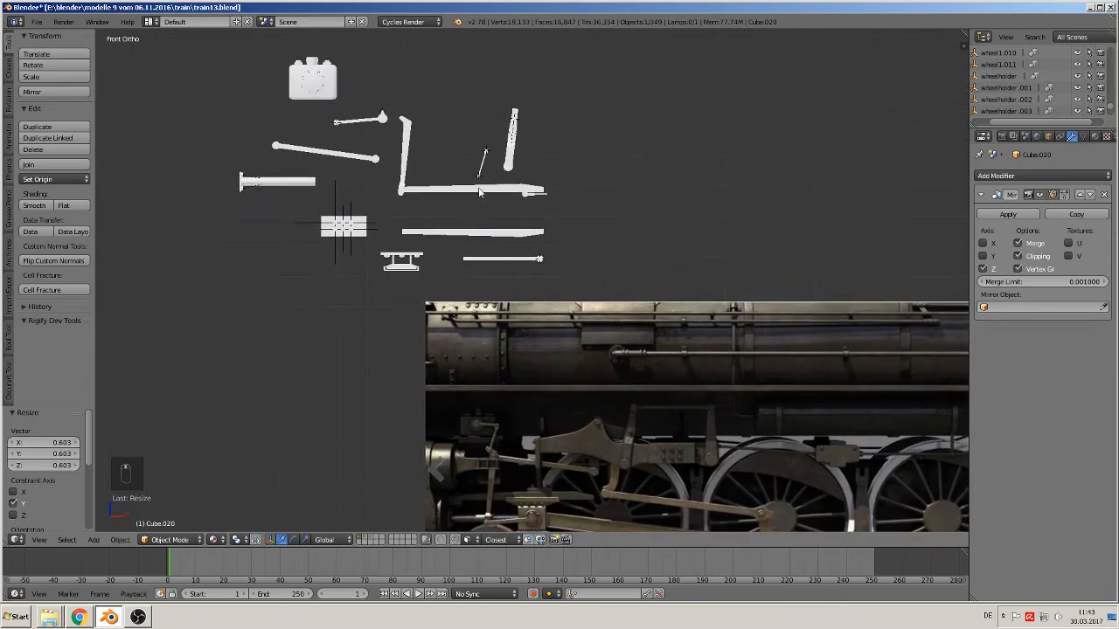
Select both long slide bars and bring them down along Z beside the crosshead, finishing with a raise of about 0.024.
right_click(479, 192)
right_click(489, 235, "shift")
left_click_drag(472, 177, 494, 452)
middle_click_drag(524, 434, 541, 154, "shift")
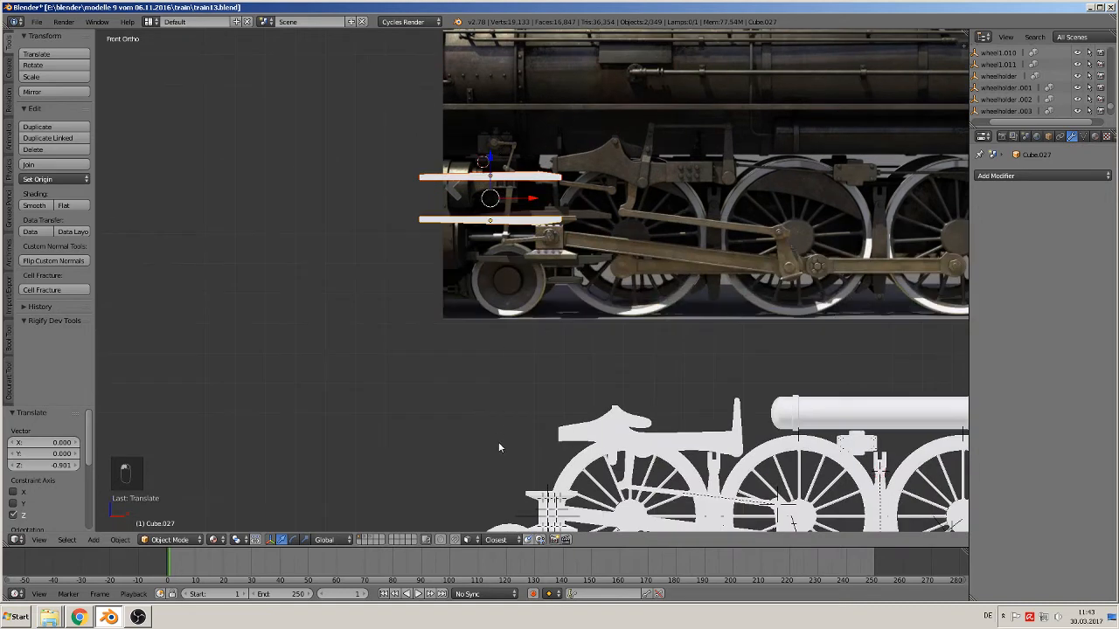
left_click_drag(494, 179, 498, 502)
scroll(507, 282, "up", 4)
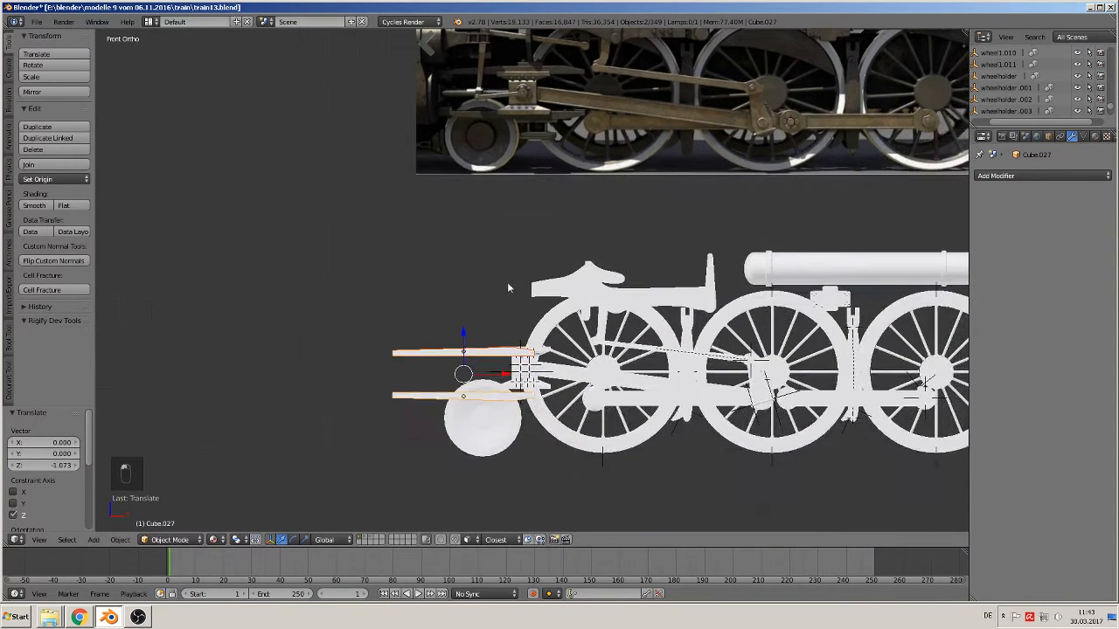
middle_click_drag(481, 394, 522, 232, "shift")
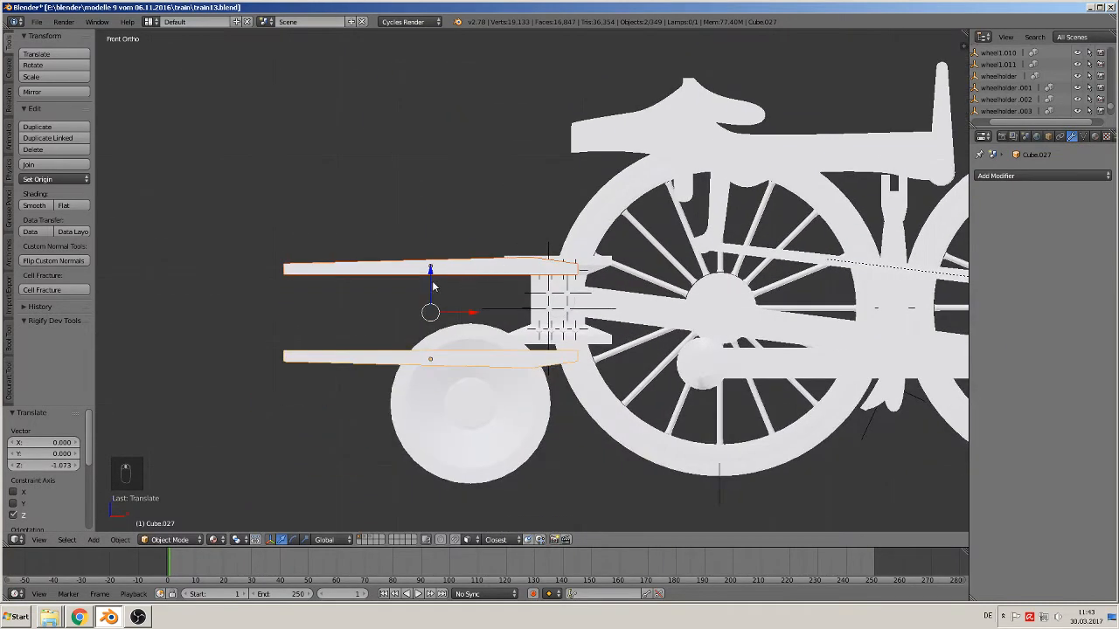
left_click_drag(433, 286, 427, 267)
scroll(474, 195, "down", 3)
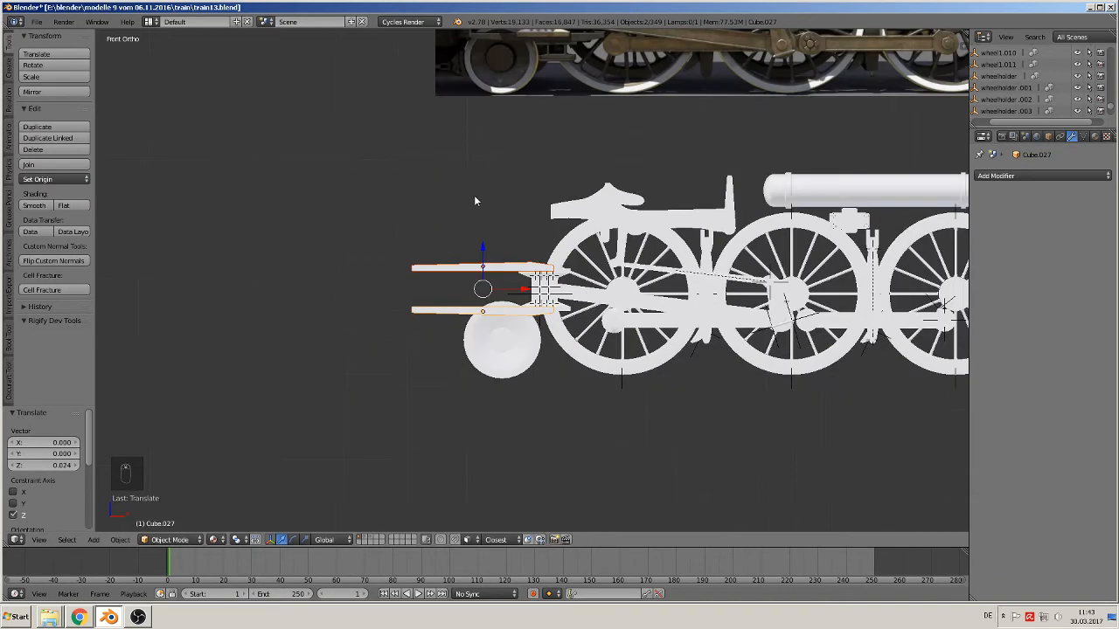
Align both slide bars horizontally with those in the reference image, and lower them about 0.925 along Z to the crosshead.
middle_click_drag(474, 200, 417, 378, "shift")
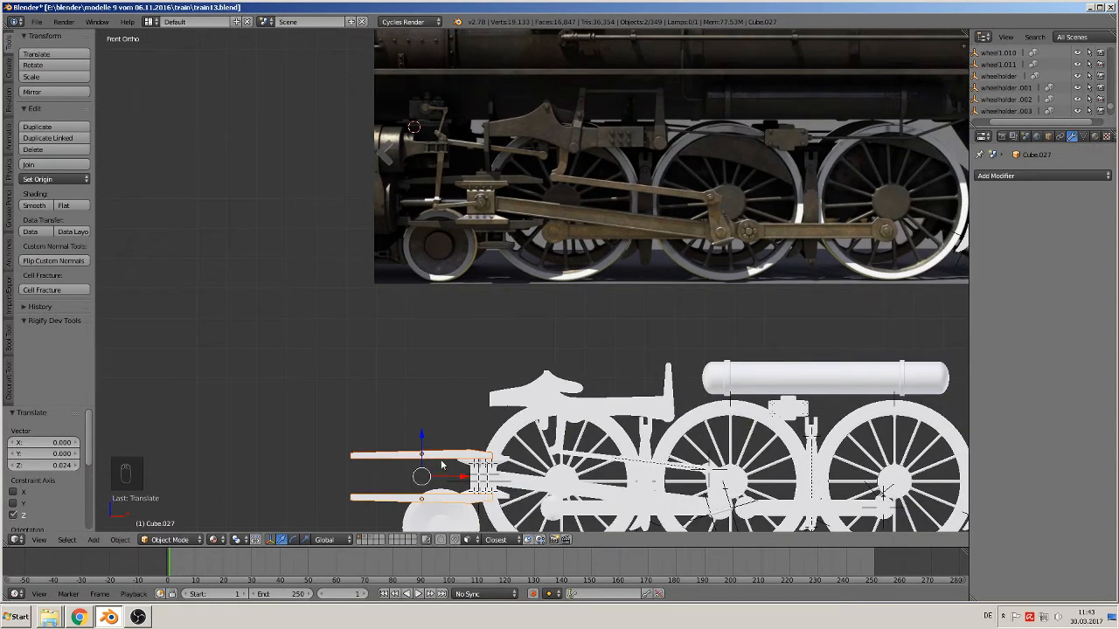
key("g")
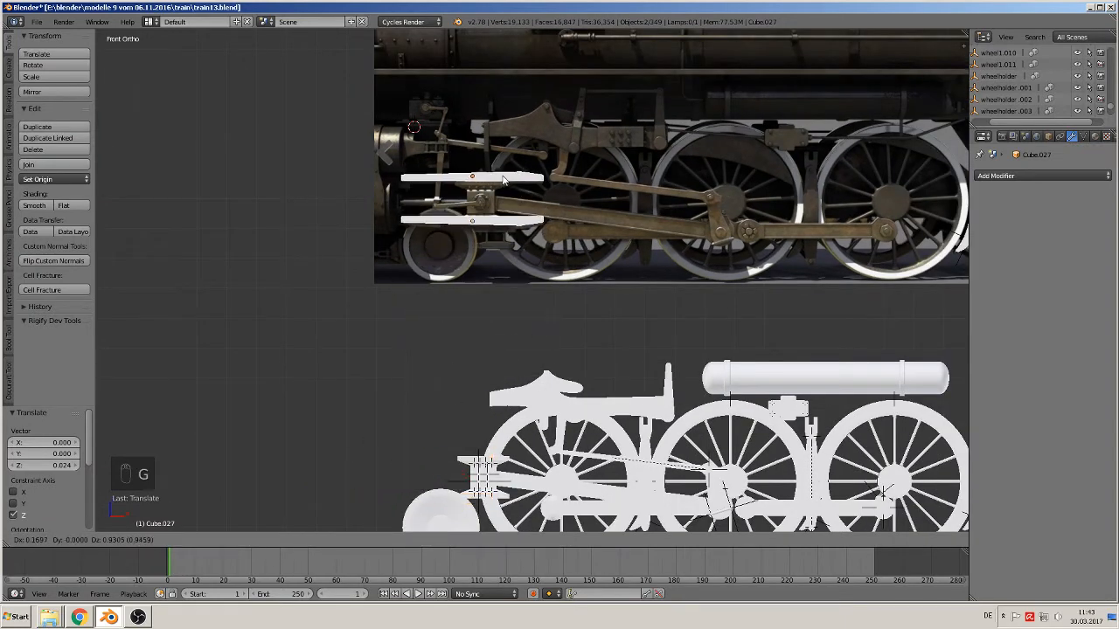
key("z")
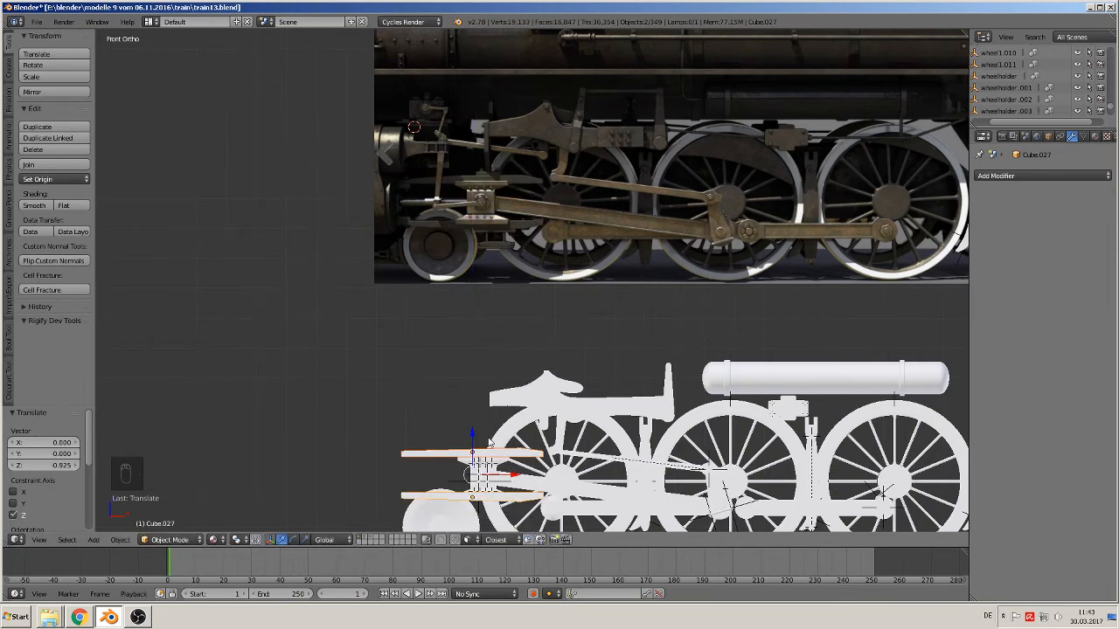
Lower both slide bars about 0.007 along Z to fit against the crosshead's flanges.
scroll(489, 443, "up", 8)
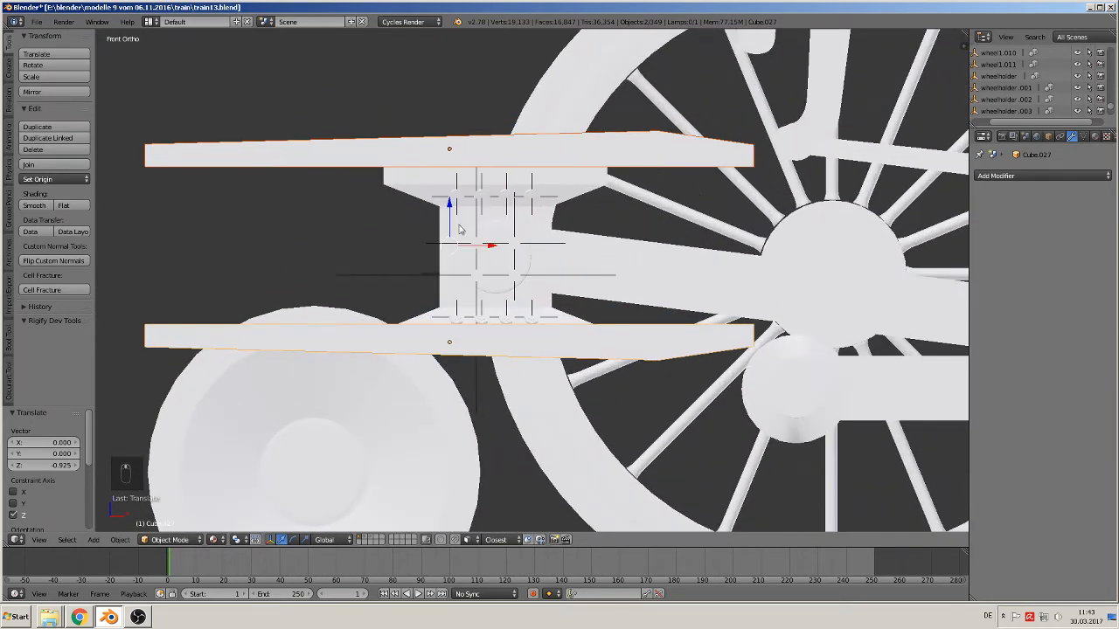
key("g")
key("z")
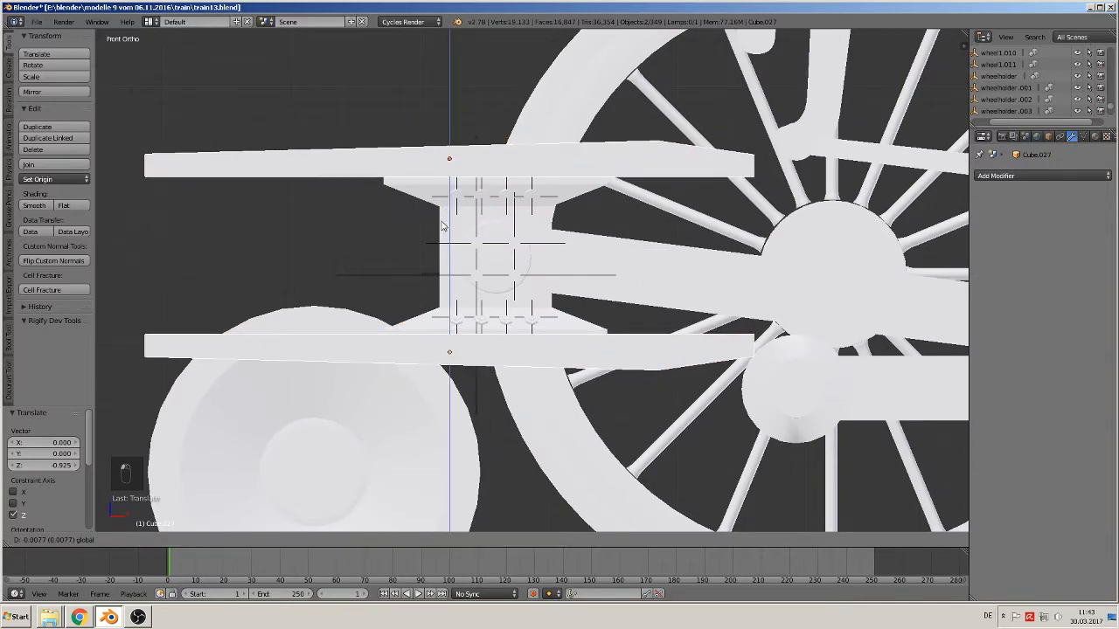
left_click(442, 225)
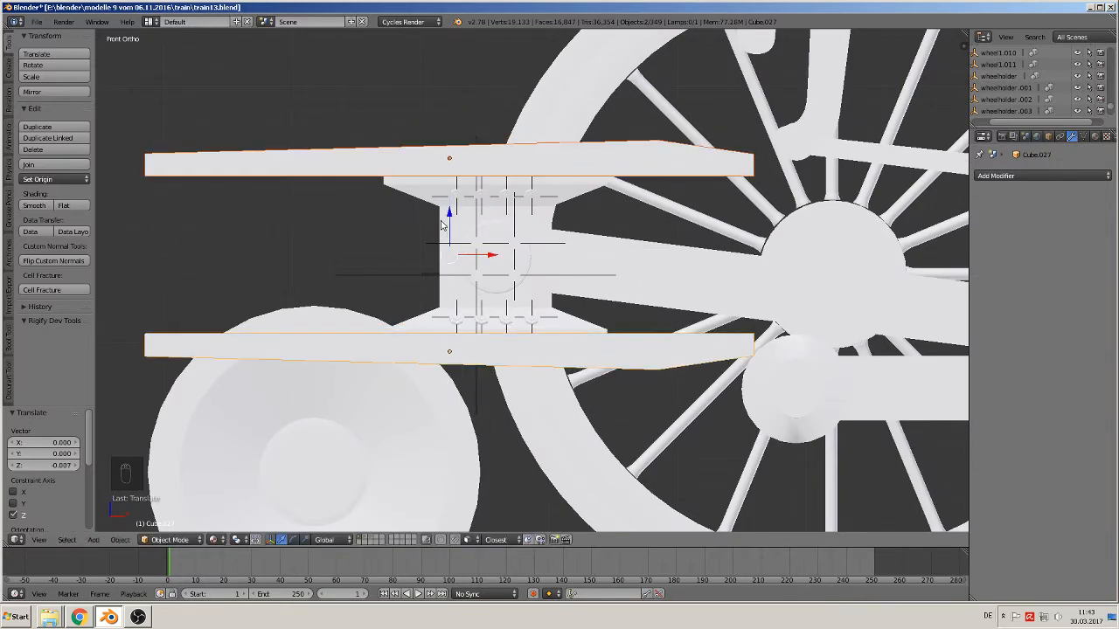
Move both slide bars in top view about 1.102 along Y to the wheel assembly.
middle_click_drag(443, 224, 410, 245)
scroll(411, 246, "down", 6)
key("KP_7")
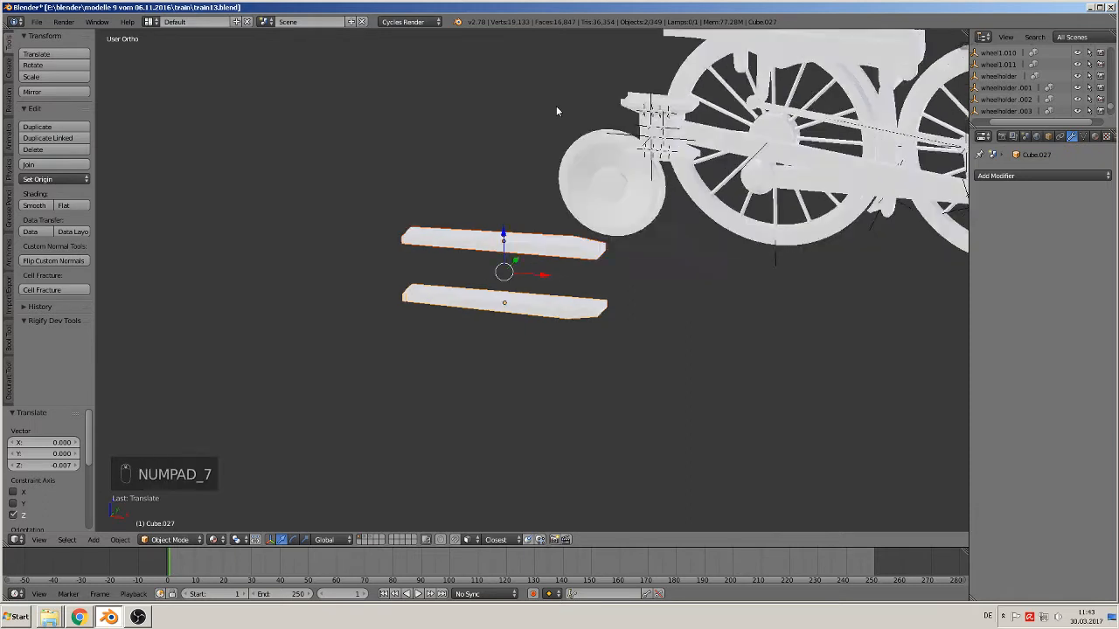
scroll(540, 122, "down", 3)
middle_click_drag(571, 225, 507, 361, "shift")
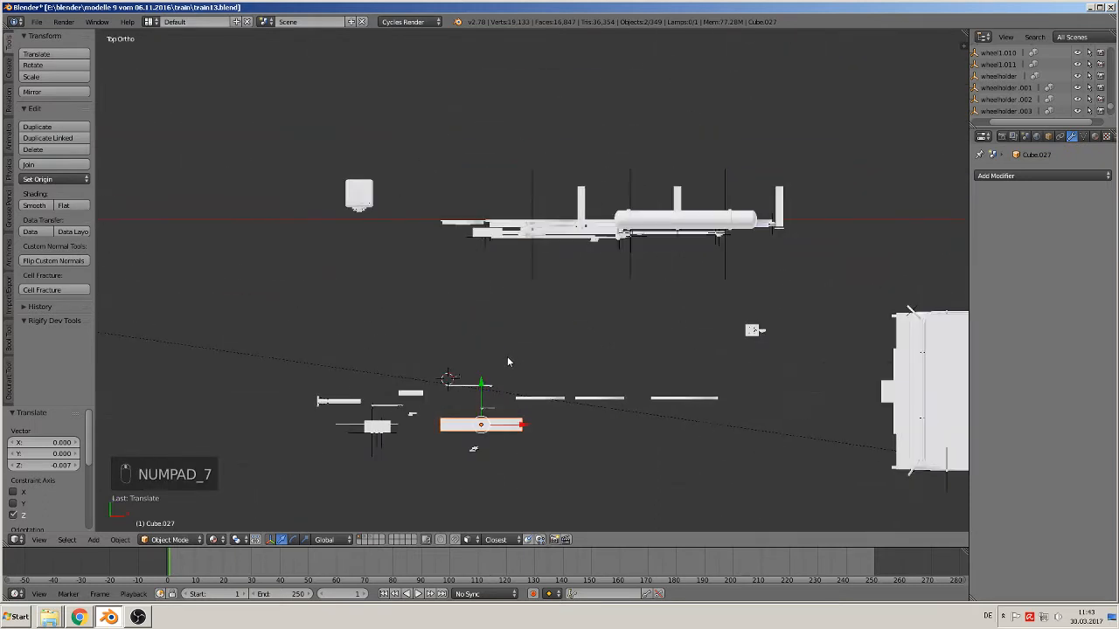
left_click_drag(481, 386, 471, 194)
middle_click_drag(543, 365, 563, 417, "shift")
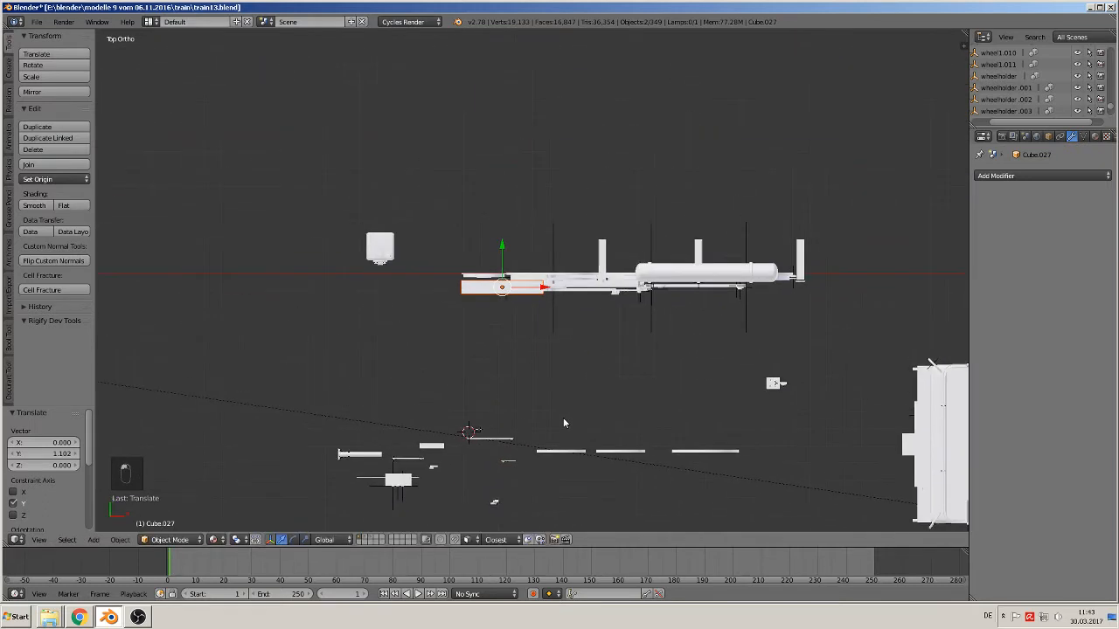
Scale both slide bars along Y to slightly less than the crosshead's width and centre them on it along Y.
scroll(552, 392, "up", 7)
scroll(533, 399, "up", 3)
left_click_drag(351, 281, 359, 376)
middle_click_drag(509, 355, 679, 291, "shift")
key("s")
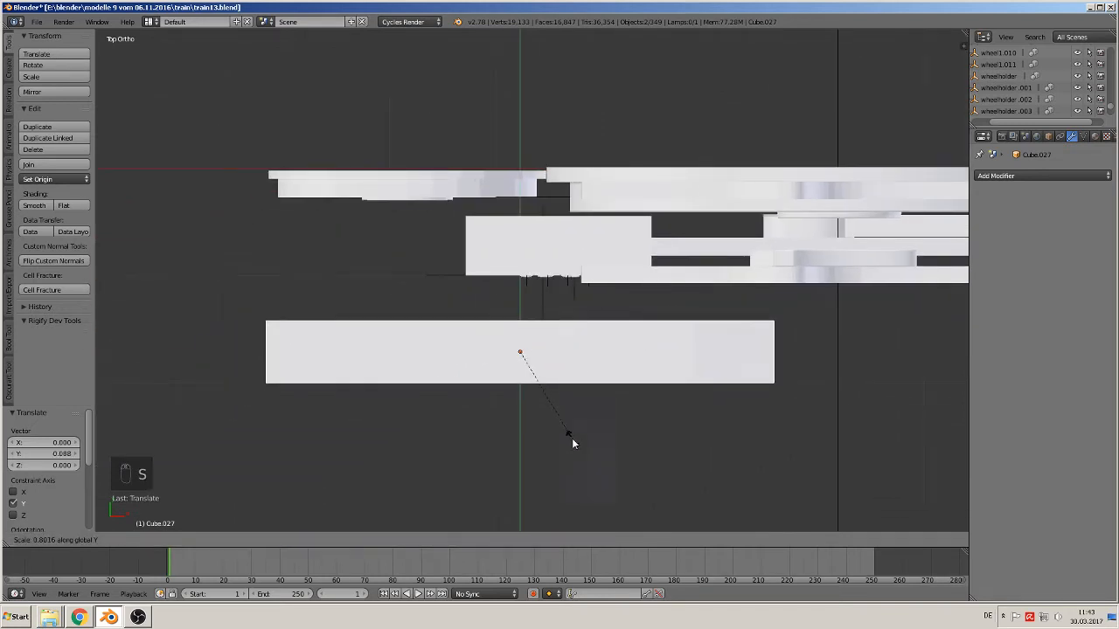
left_click(551, 411)
left_click_drag(521, 306, 517, 211)
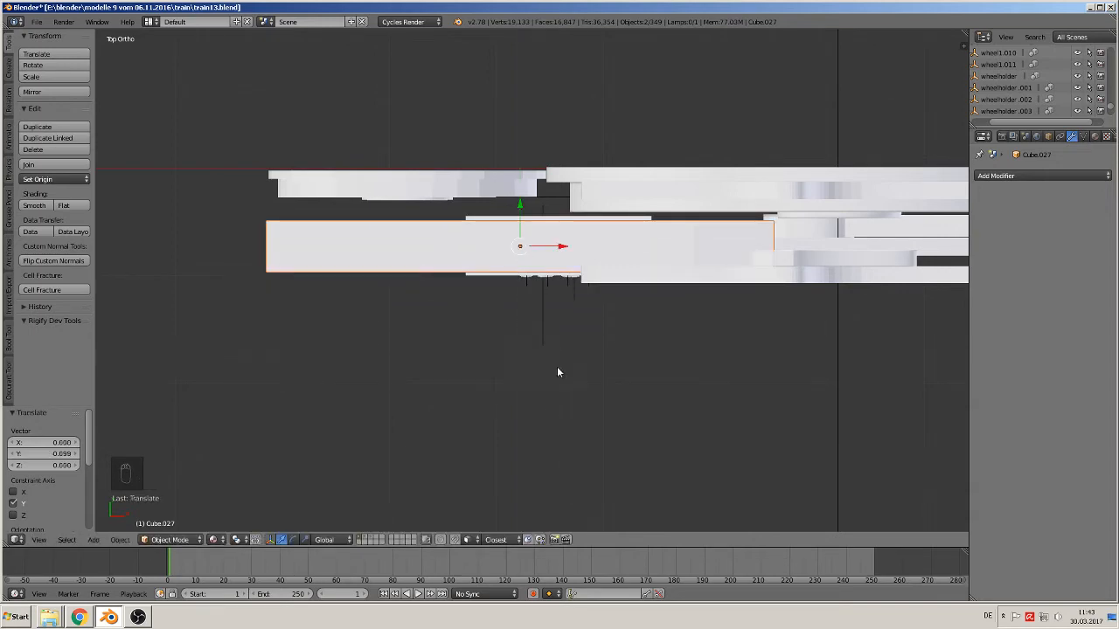
middle_click_drag(557, 366, 445, 278)
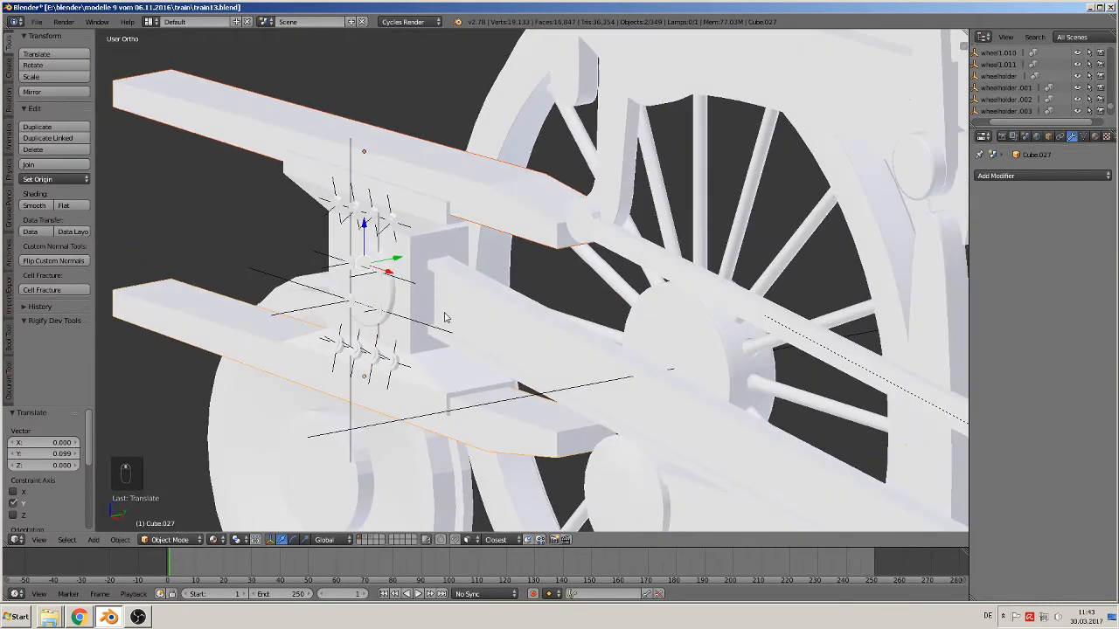
Deselect all objects and save the Blender file.
middle_click_drag(445, 317, 556, 294)
key("KP_1")
scroll(593, 230, "down", 8)
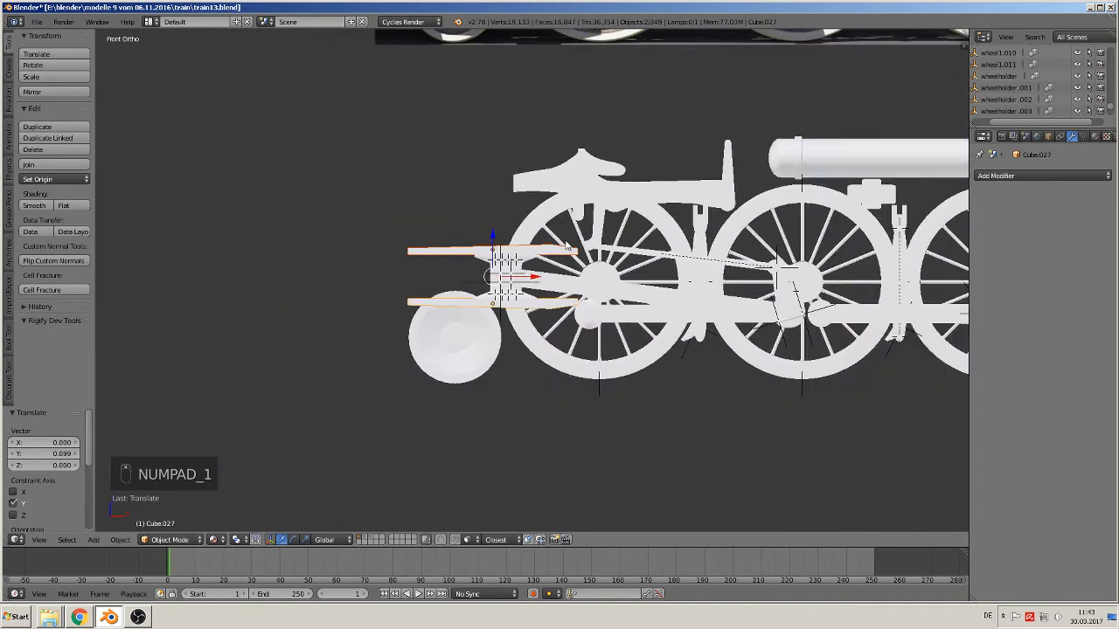
key("a")
key("a")
middle_click_drag(429, 210, 251, 350, "shift")
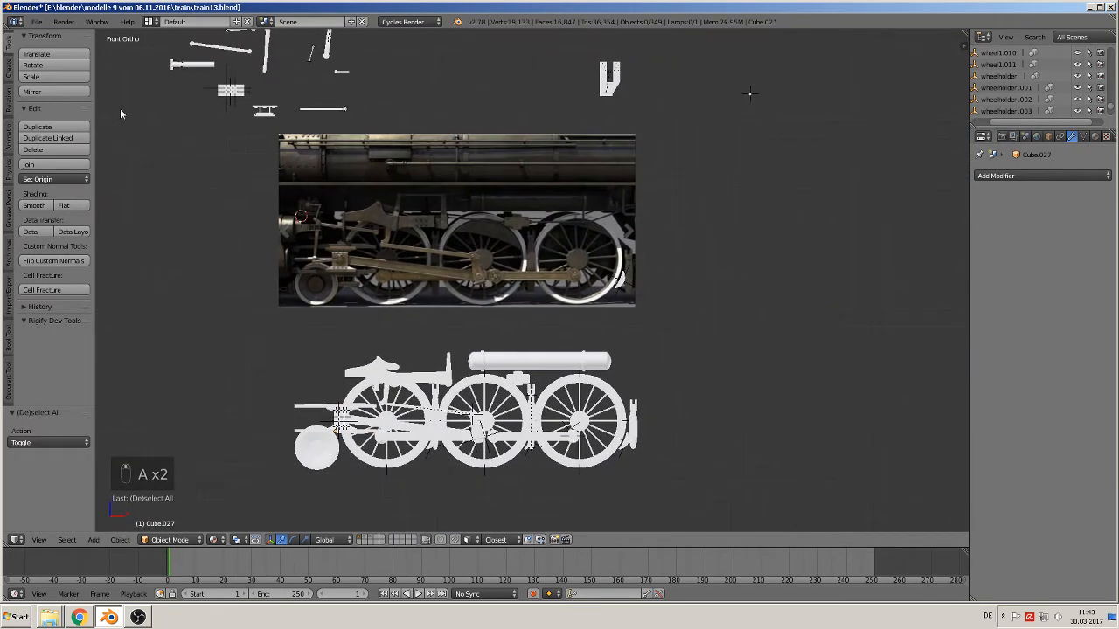
left_click(36, 21)
left_click(52, 112)
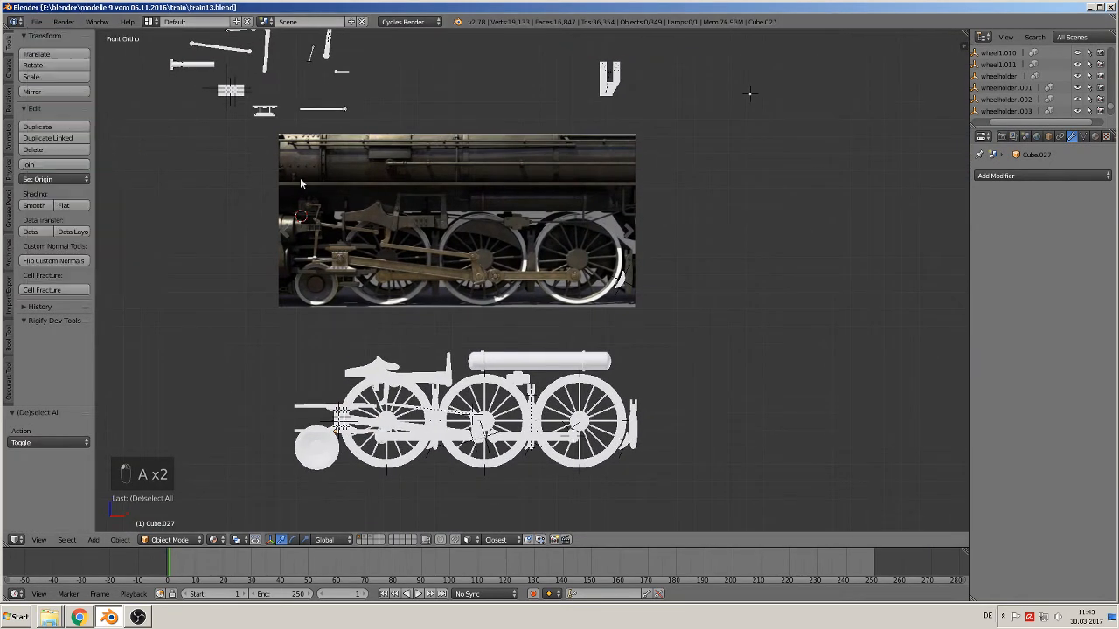
Move the flanged cylinder onto the reference image's piston rod, about 0.683 along X and -1.135 along Z.
middle_click_drag(347, 191, 507, 207, "shift")
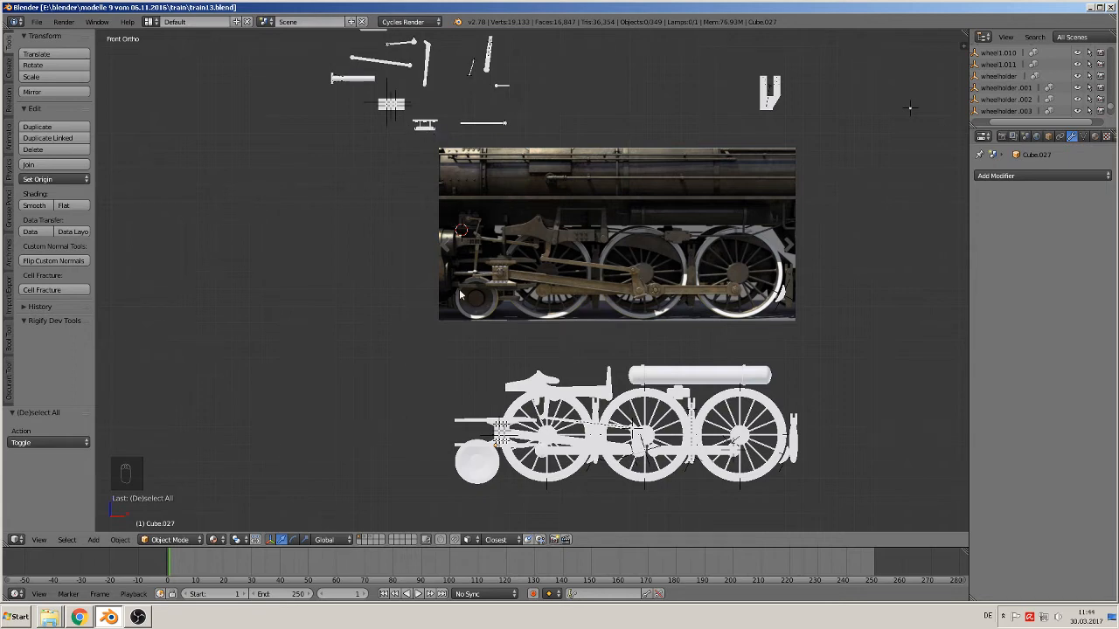
scroll(461, 280, "up", 1)
middle_click_drag(462, 266, 675, 498, "shift")
scroll(514, 277, "up", 2)
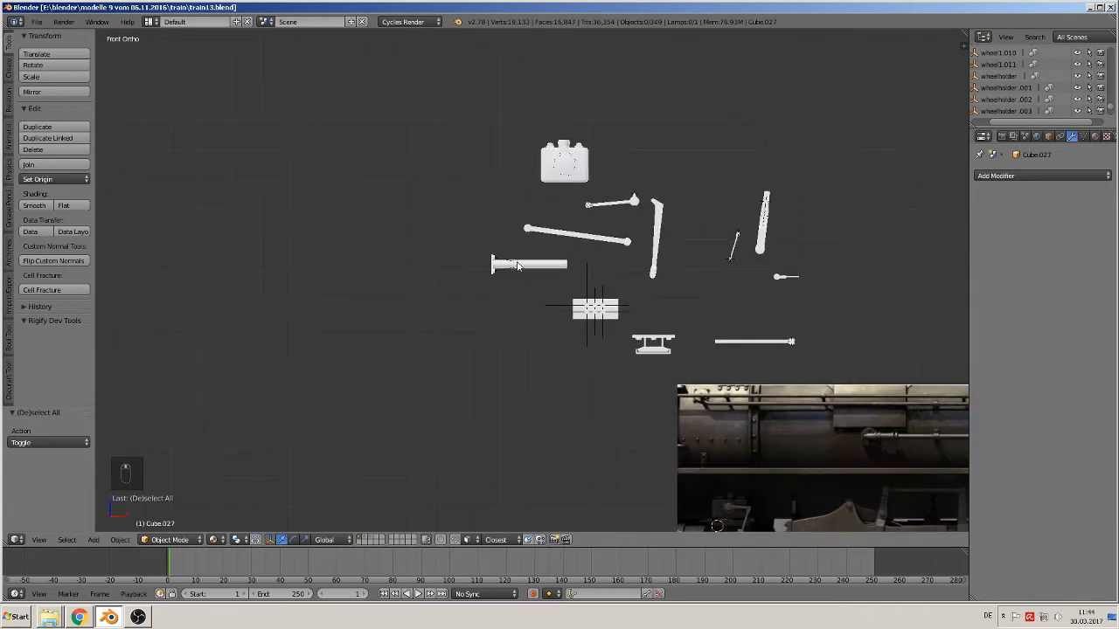
right_click(518, 265)
key("KP_Decimal")
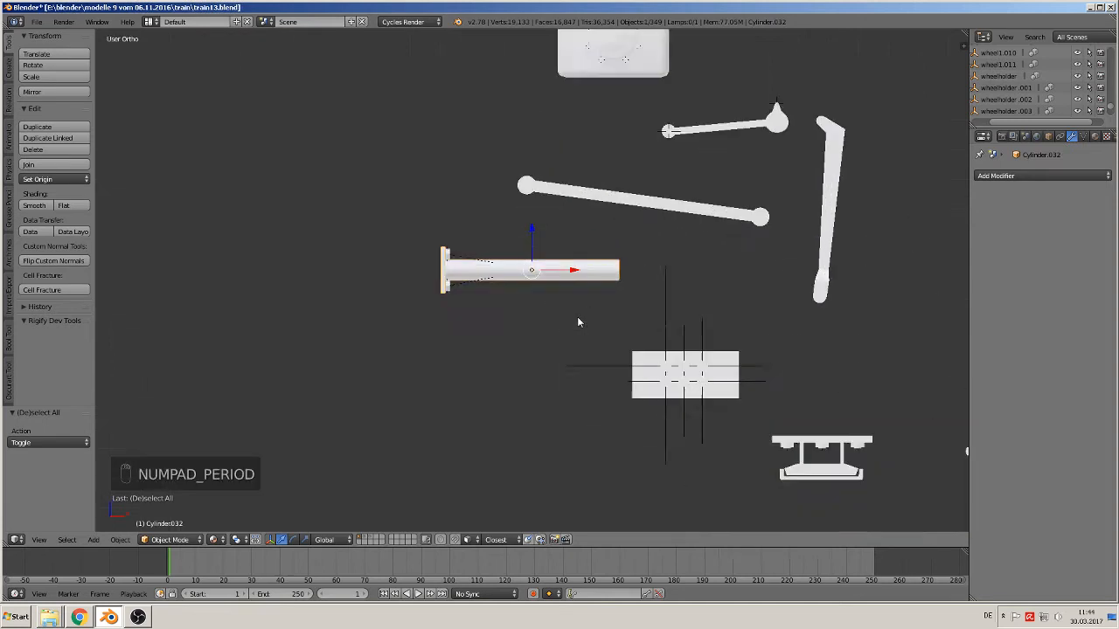
scroll(550, 327, "down", 5)
middle_click_drag(574, 373, 430, 213, "shift")
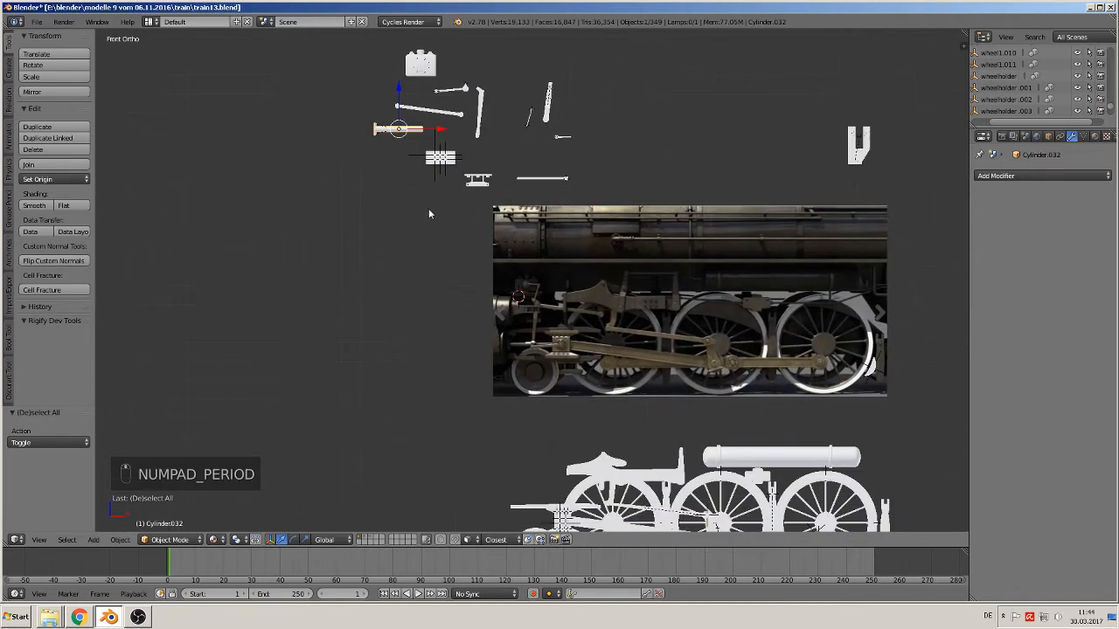
key("g")
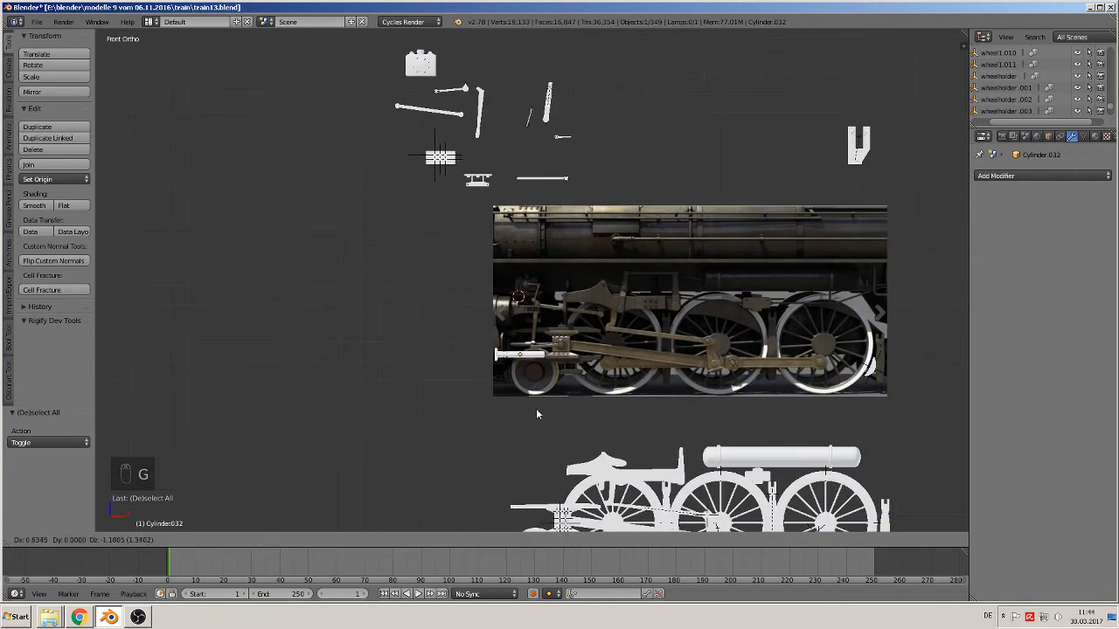
left_click(544, 399)
Adjust the flanged cylinder along X against the reference image's piston rod, finishing with a shift of about 0.079.
scroll(556, 405, "up", 7)
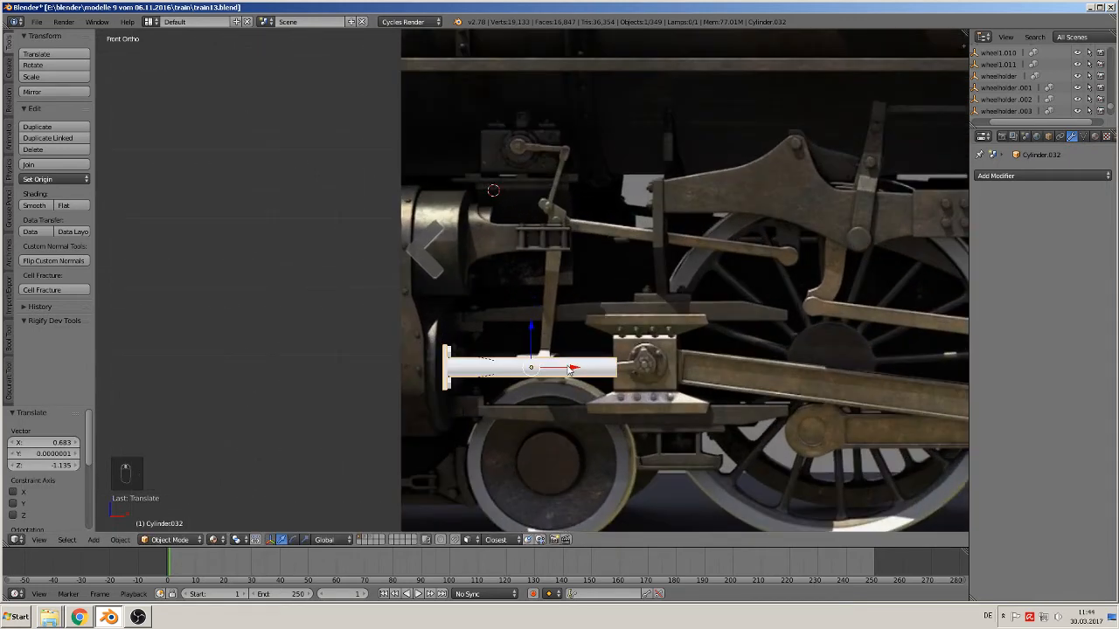
left_click_drag(569, 371, 530, 370)
middle_click_drag(543, 370, 443, 284, "shift")
left_click_drag(439, 285, 486, 303)
Lower the flanged cylinder about 0.915 along Z to the crosshead of the wheel assembly.
scroll(591, 372, "down", 6)
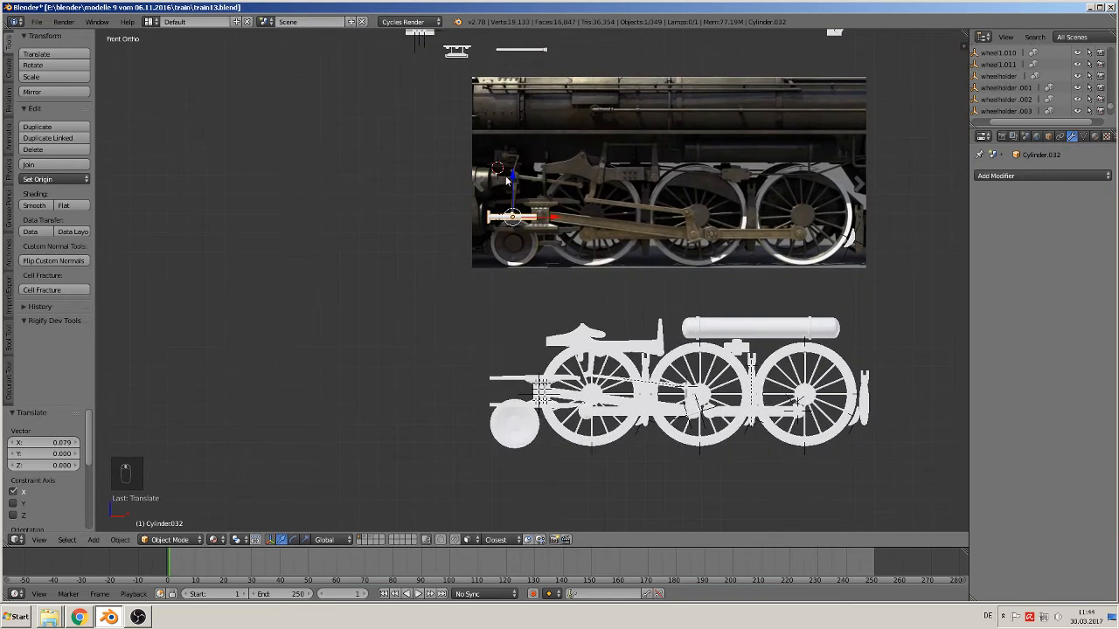
left_click_drag(506, 181, 506, 356)
middle_click_drag(610, 429, 614, 415, "shift")
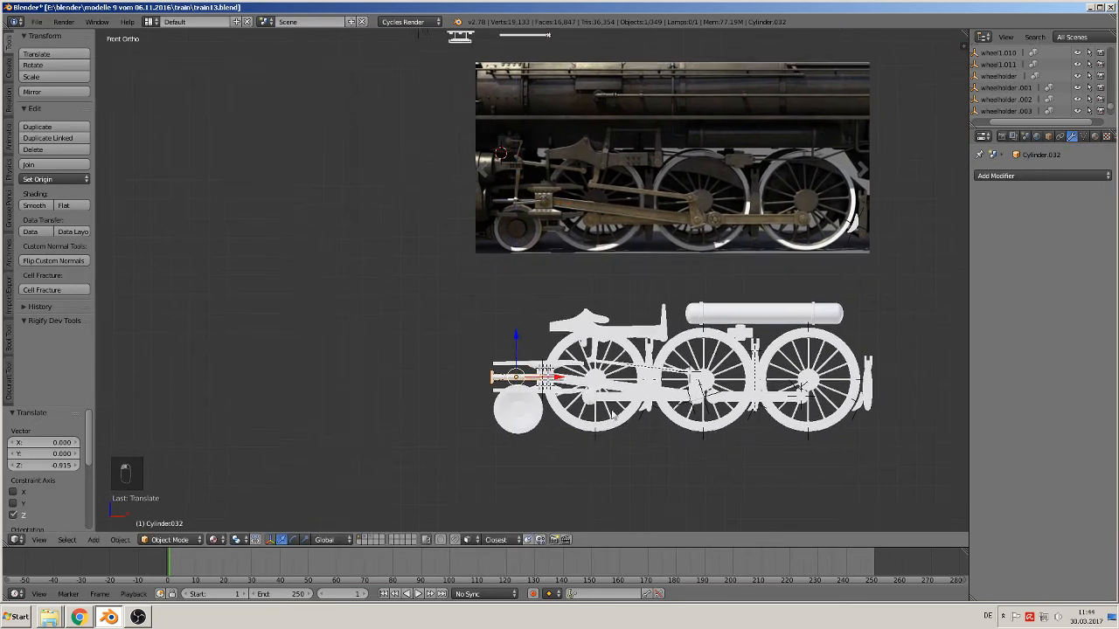
scroll(611, 415, "up", 6)
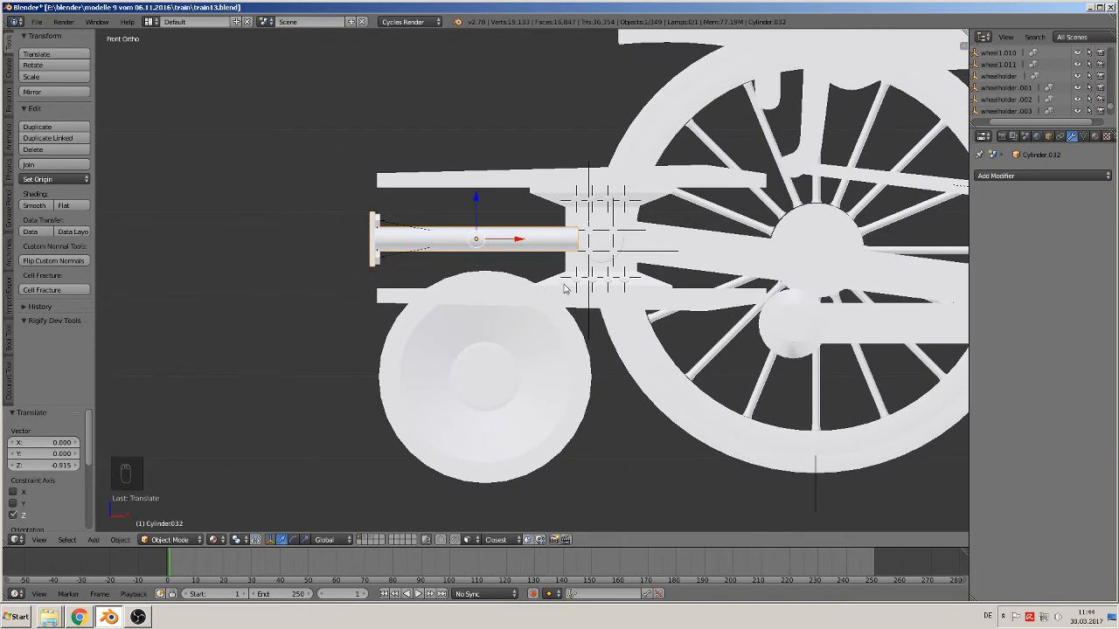
Move the flanged cylinder in top view along Y into line with the slide bars, with a final shift of about 0.106.
key("KP_7")
scroll(525, 288, "down", 7)
middle_click_drag(515, 270, 500, 373, "shift")
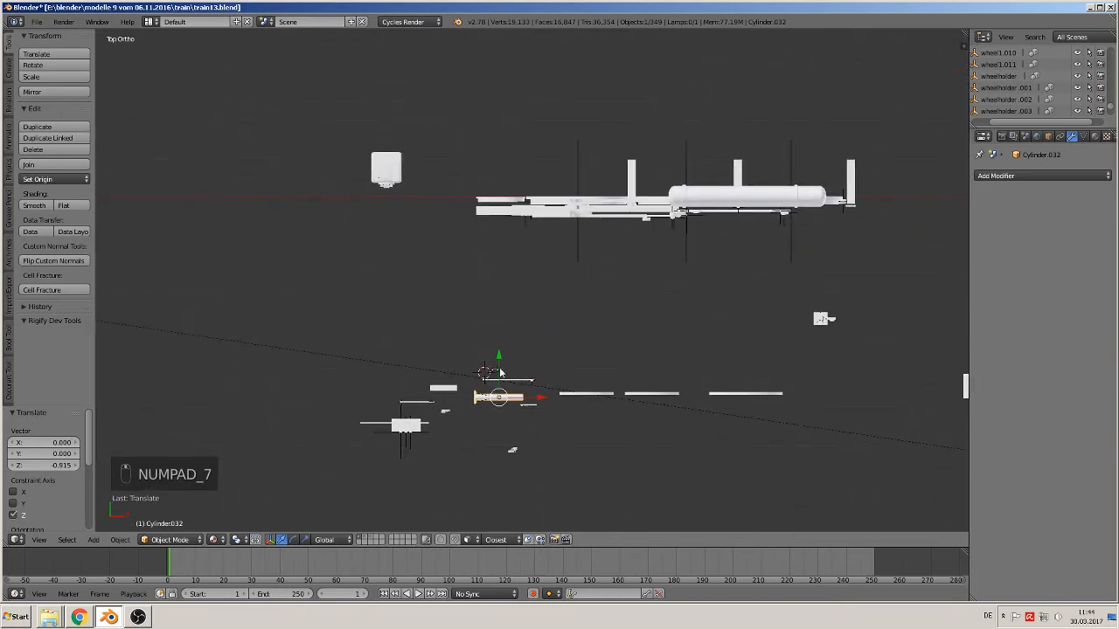
left_click_drag(501, 373, 498, 205)
middle_click_drag(569, 267, 586, 334, "shift")
scroll(581, 422, "up", 6)
left_click_drag(495, 418, 489, 343)
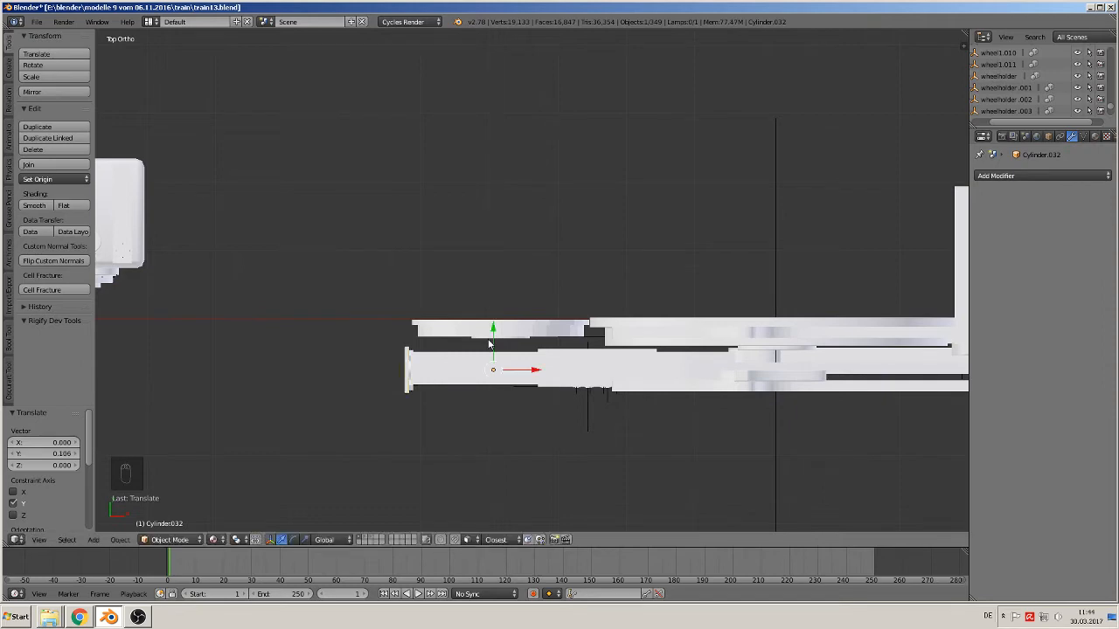
Show the scene in wireframe and fine-tune the flanged cylinder along Y to centre it on the crosshead.
key("z")
scroll(622, 404, "up", 4)
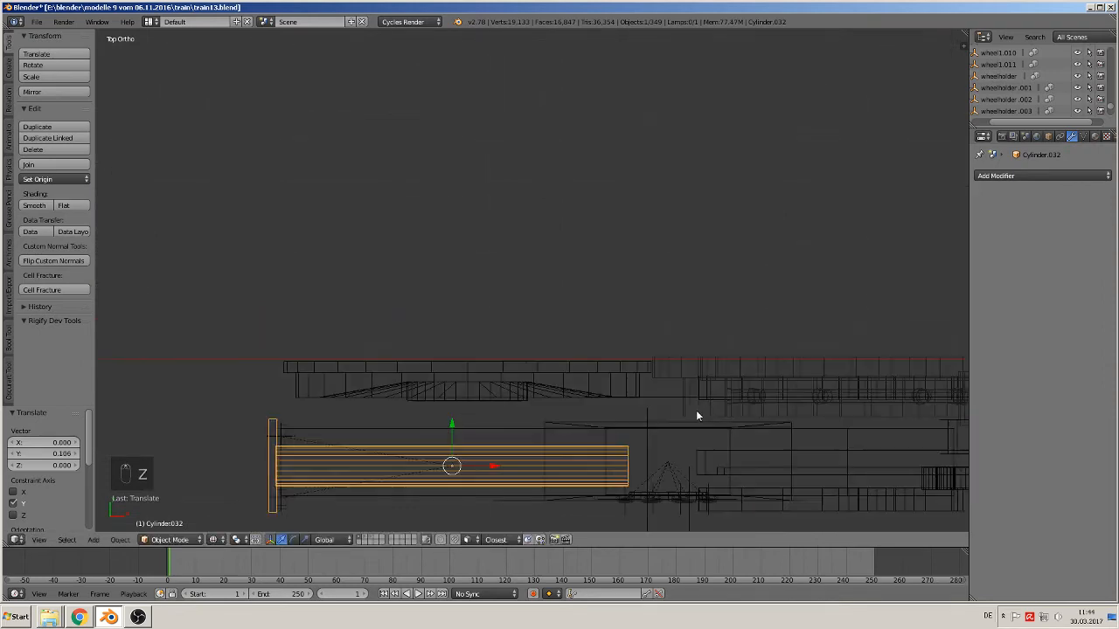
middle_click_drag(697, 414, 562, 195, "shift")
scroll(599, 227, "up", 3)
scroll(598, 230, "down", 2)
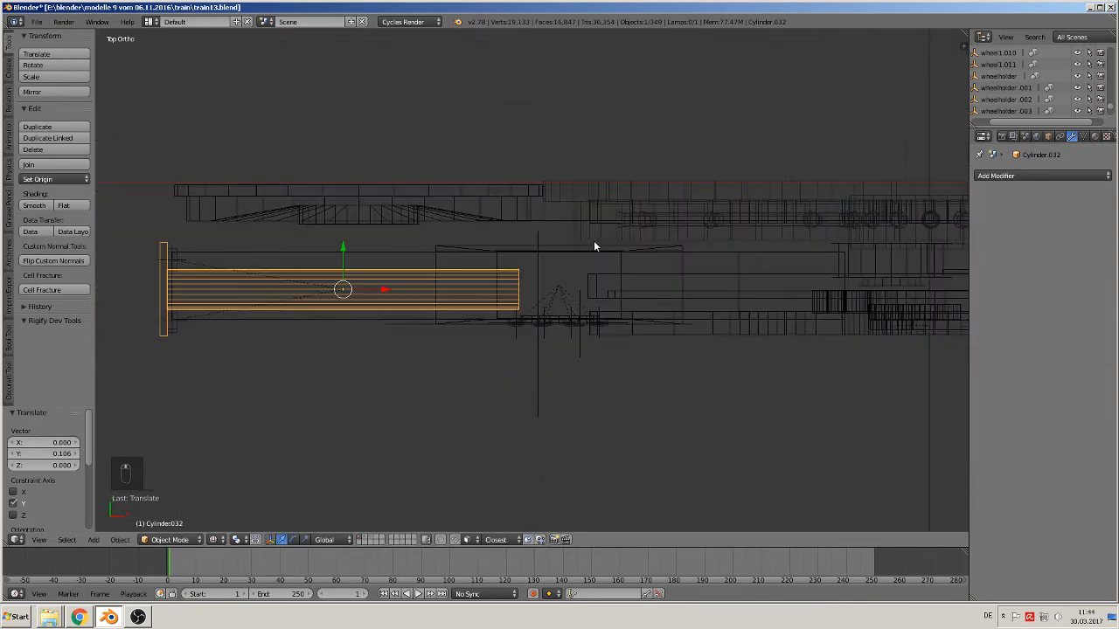
scroll(595, 241, "down", 2)
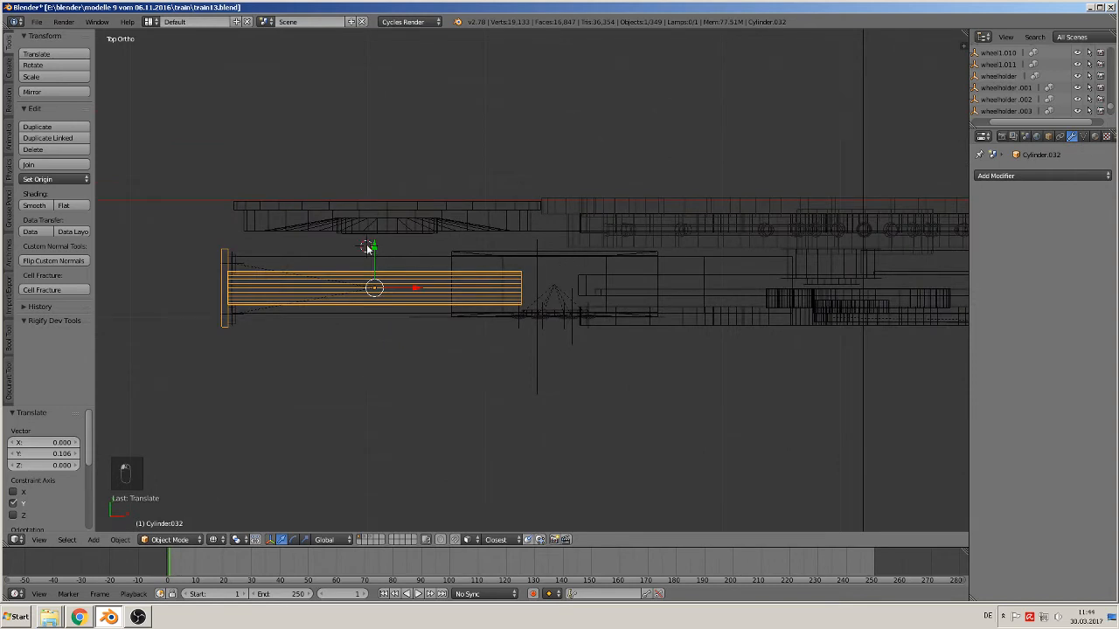
left_click_drag(368, 246, 372, 246)
Deselect all objects and set the viewport shading to Material.
key("a")
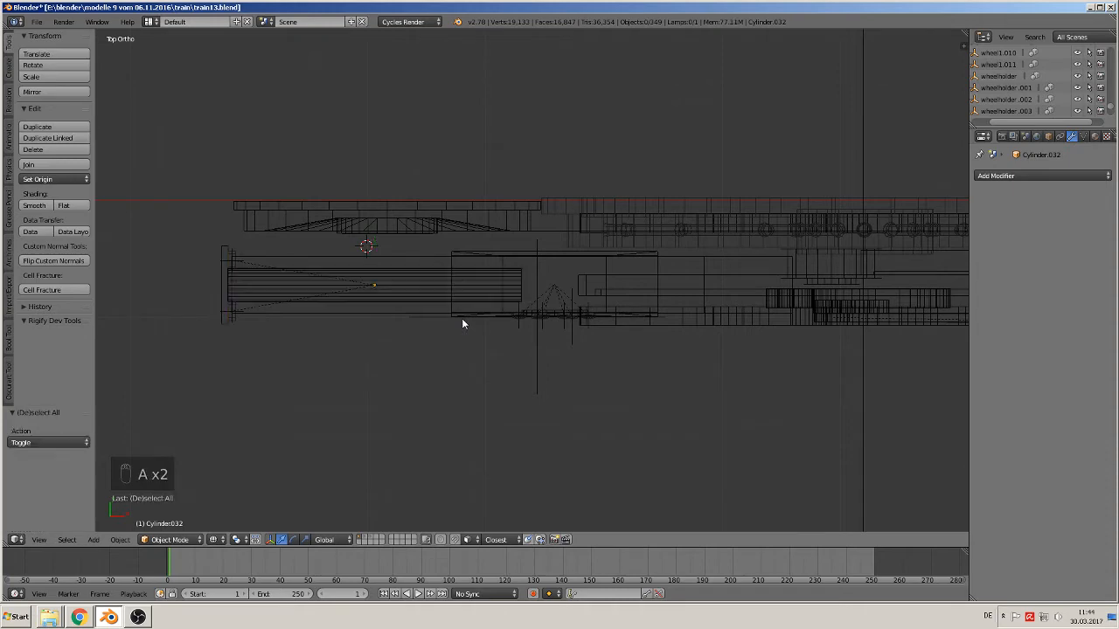
left_click(213, 539)
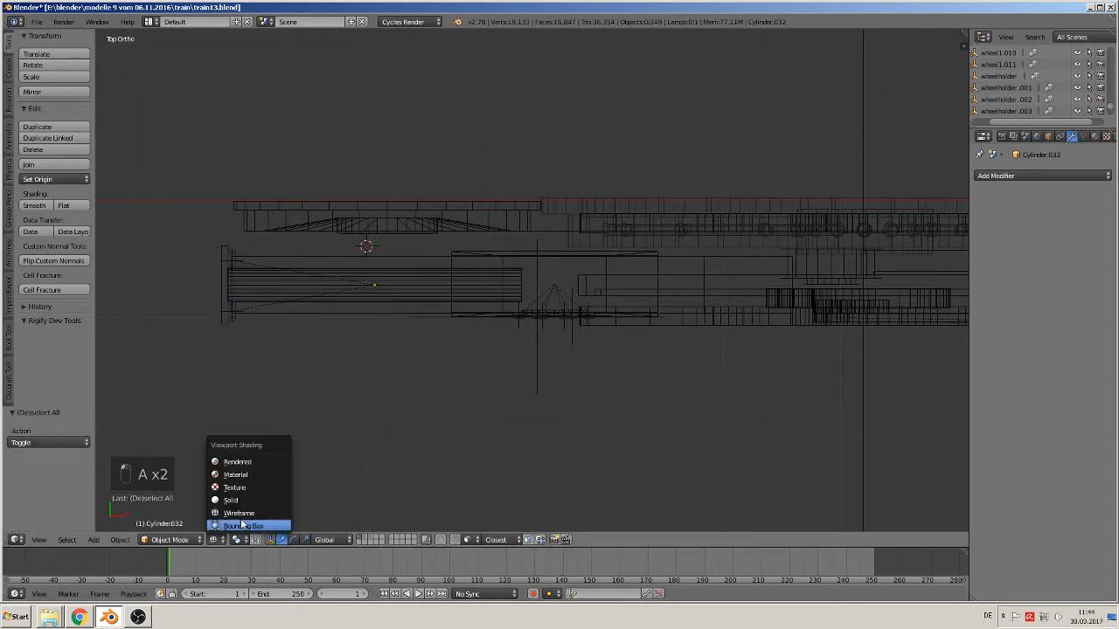
left_click(272, 475)
Select the small step-shaped bracket among the loose parts and shift it about 0.032 along X and 0.029 along Z.
key("KP_1")
scroll(305, 386, "down", 8)
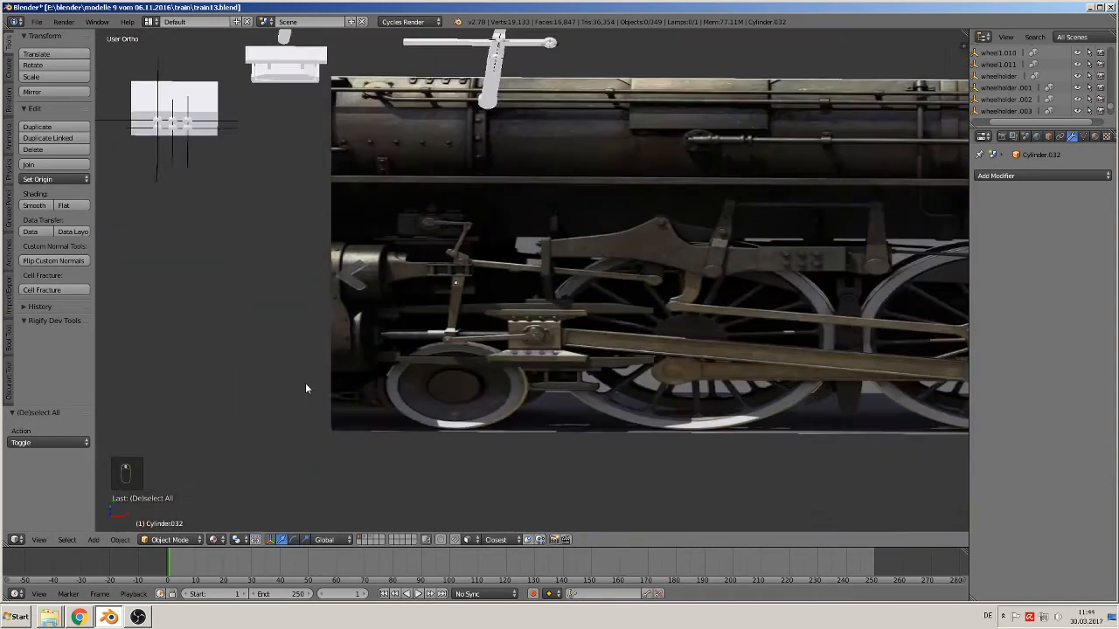
scroll(491, 252, "up", 3)
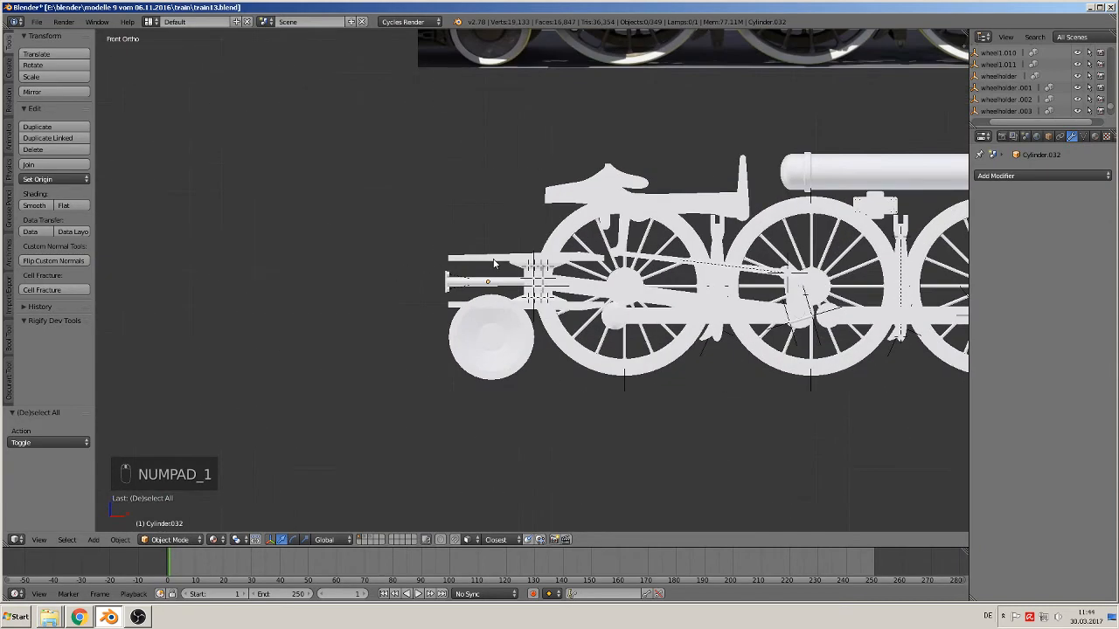
scroll(517, 294, "up", 1)
middle_click_drag(534, 281, 431, 450, "shift")
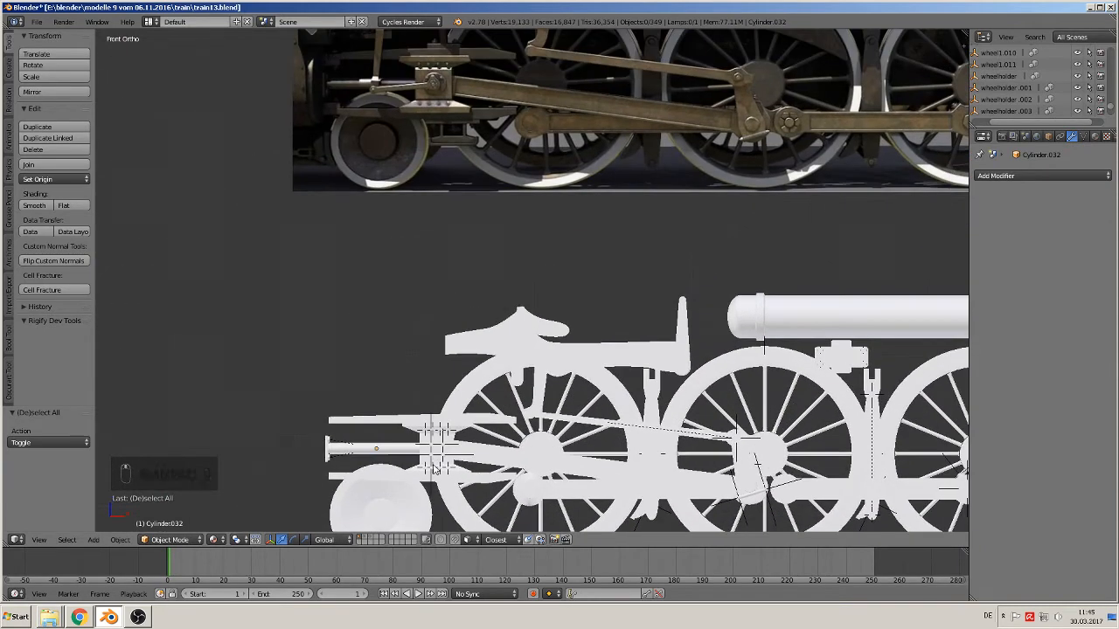
middle_click_drag(508, 268, 434, 449, "shift")
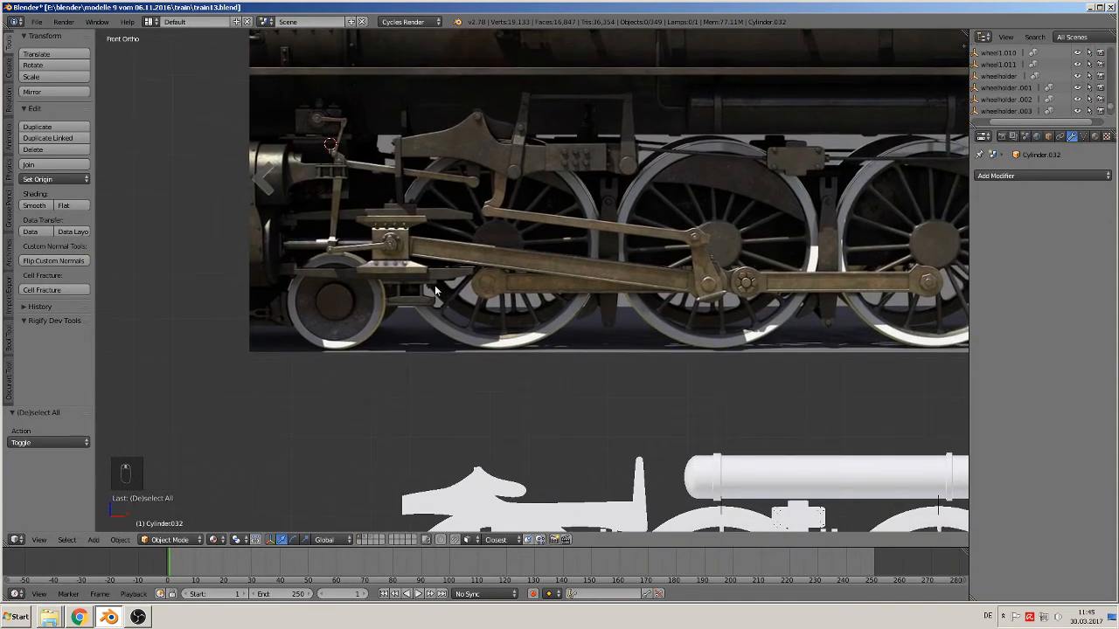
scroll(399, 219, "up", 2, "shift")
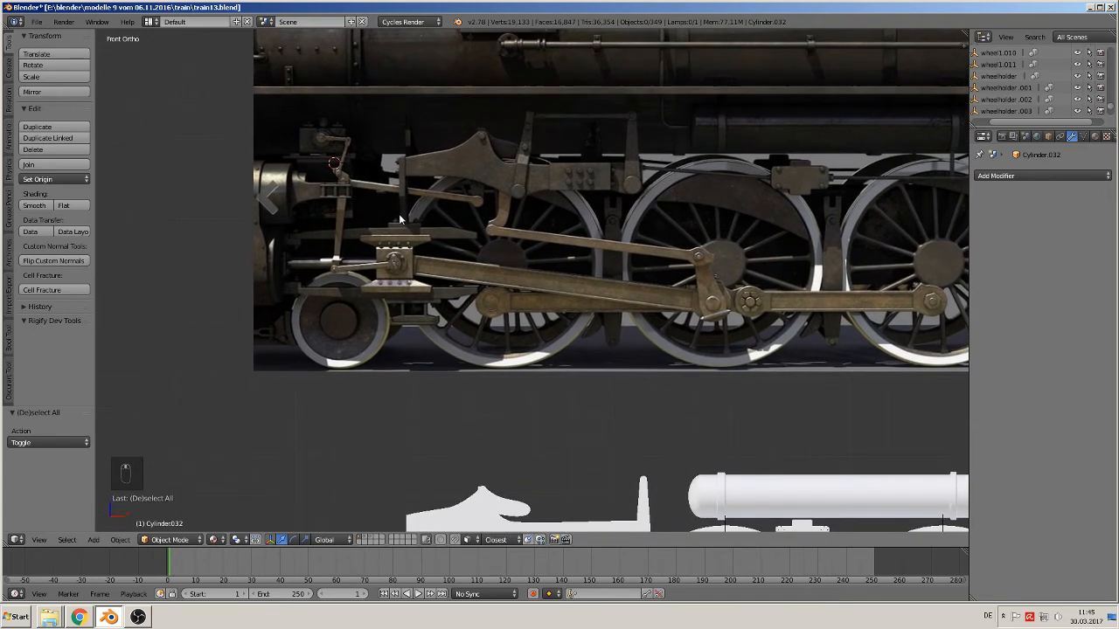
middle_click_drag(399, 220, 419, 442, "shift")
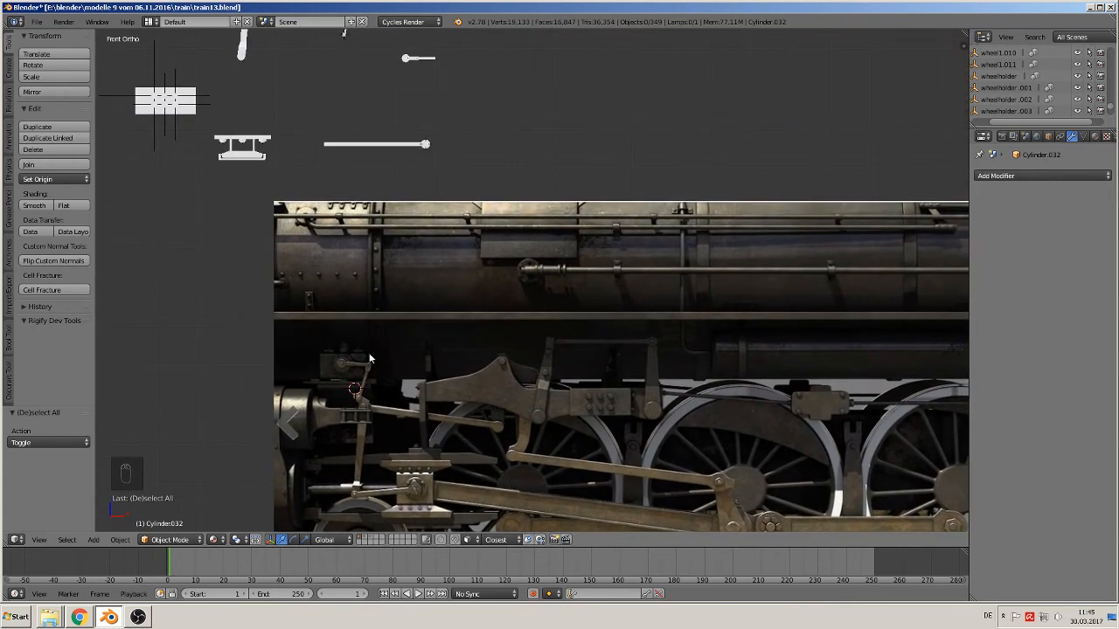
right_click(244, 157)
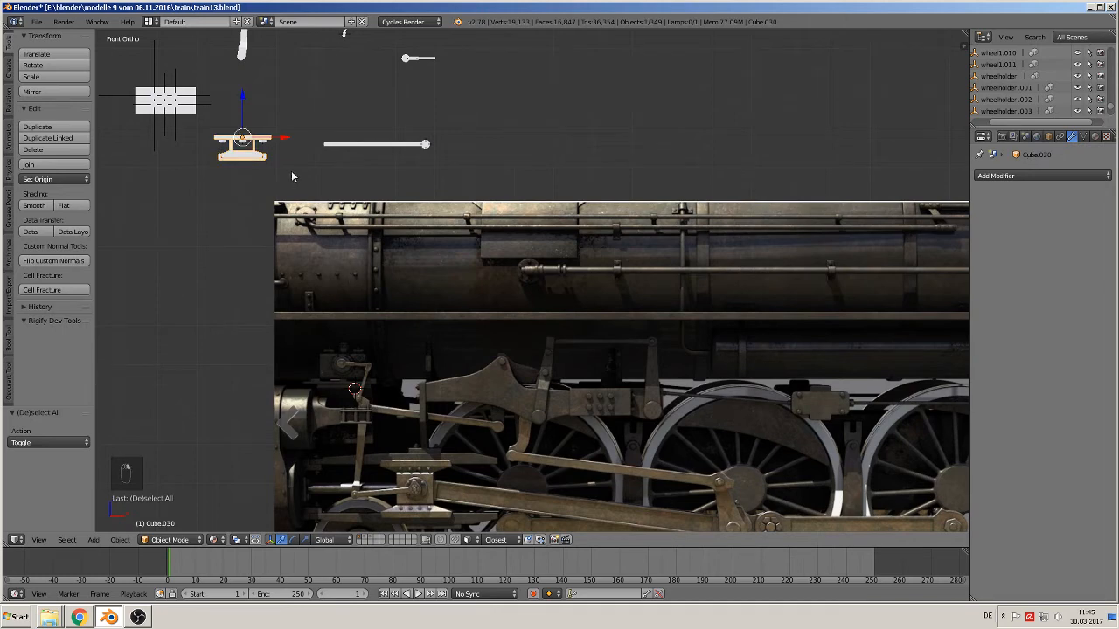
key("g")
left_click(258, 159)
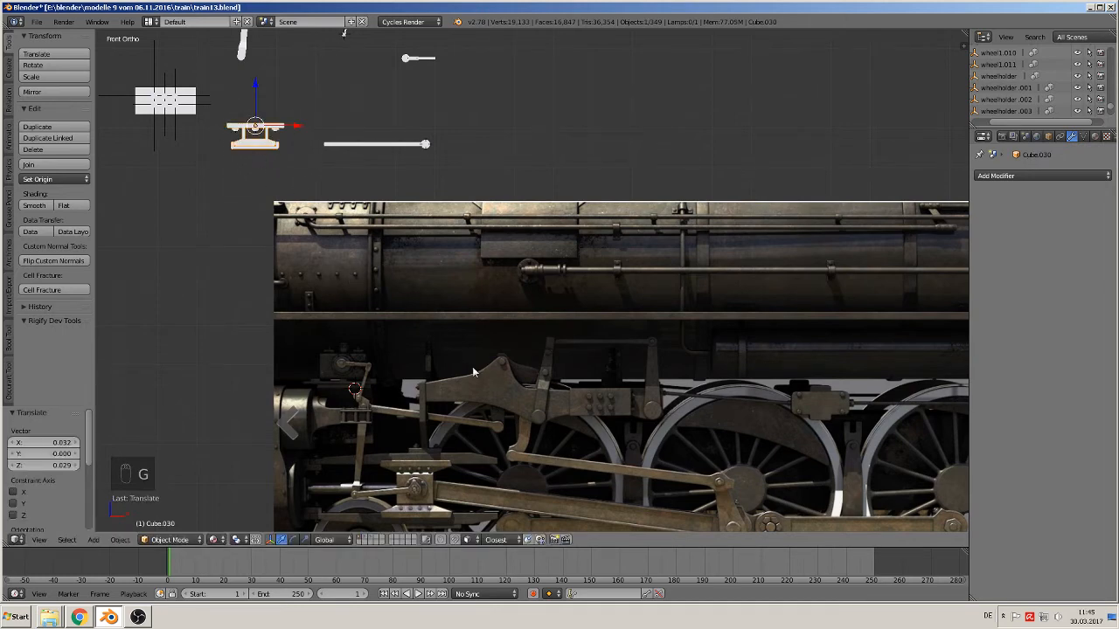
Move the bracket below the reference image's lower slide bar, about 0.482 along X and -1.007 along Z.
scroll(472, 373, "down", 3, "shift")
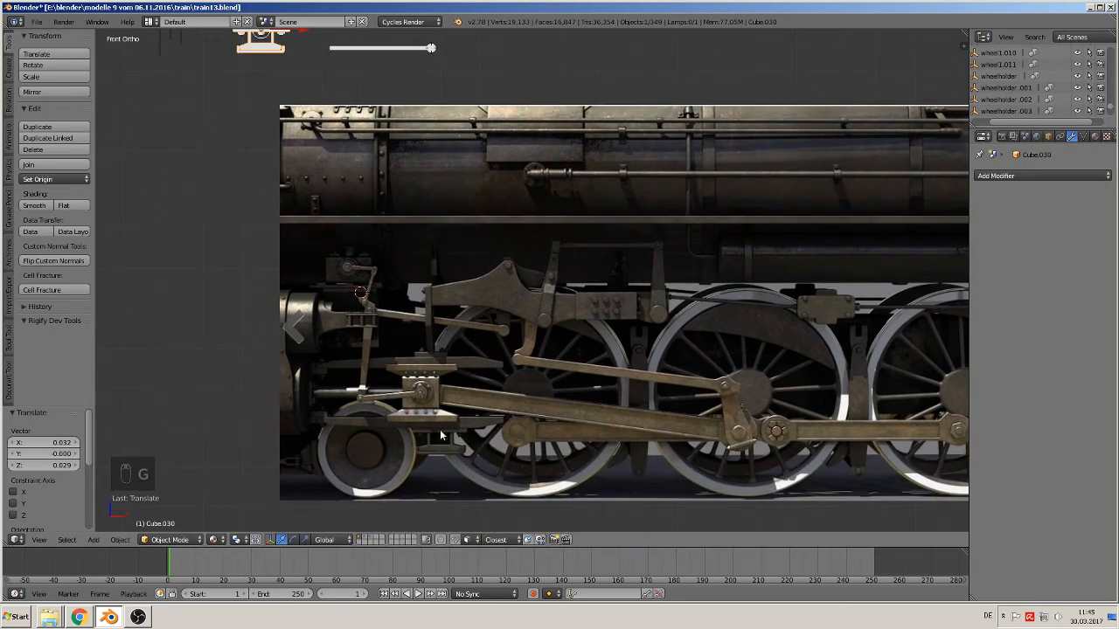
scroll(464, 374, "down", 3)
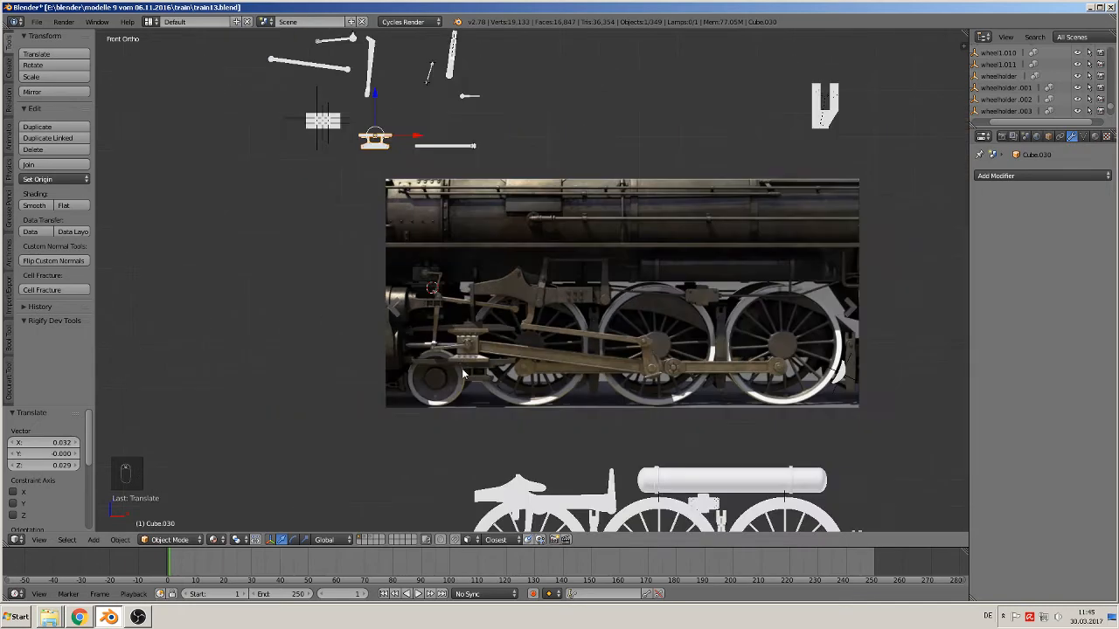
scroll(452, 343, "up", 3)
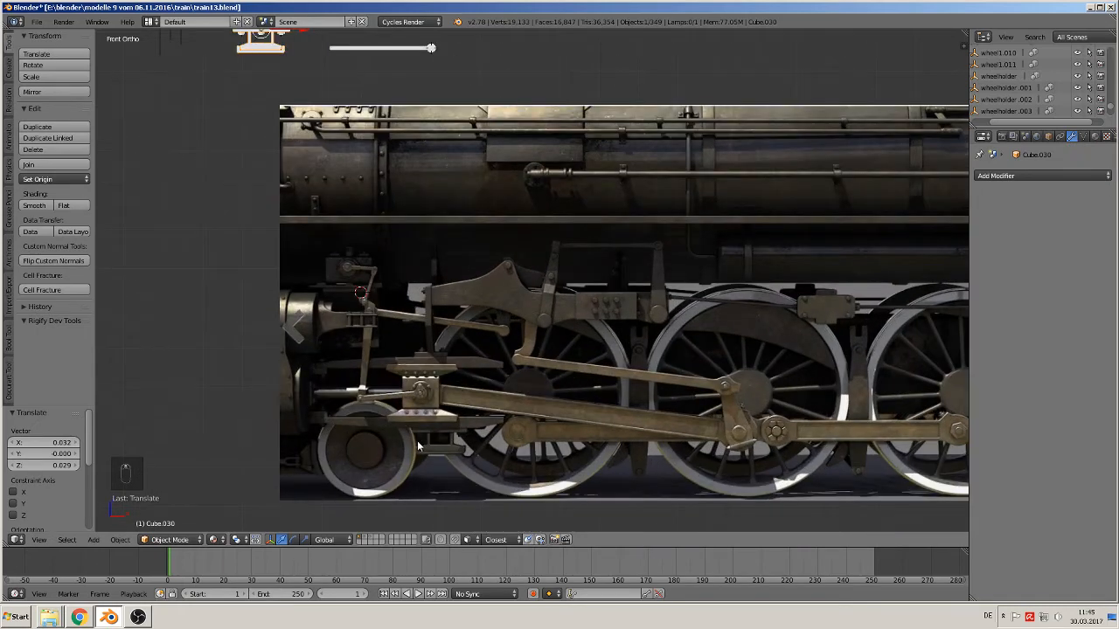
scroll(415, 359, "down", 4)
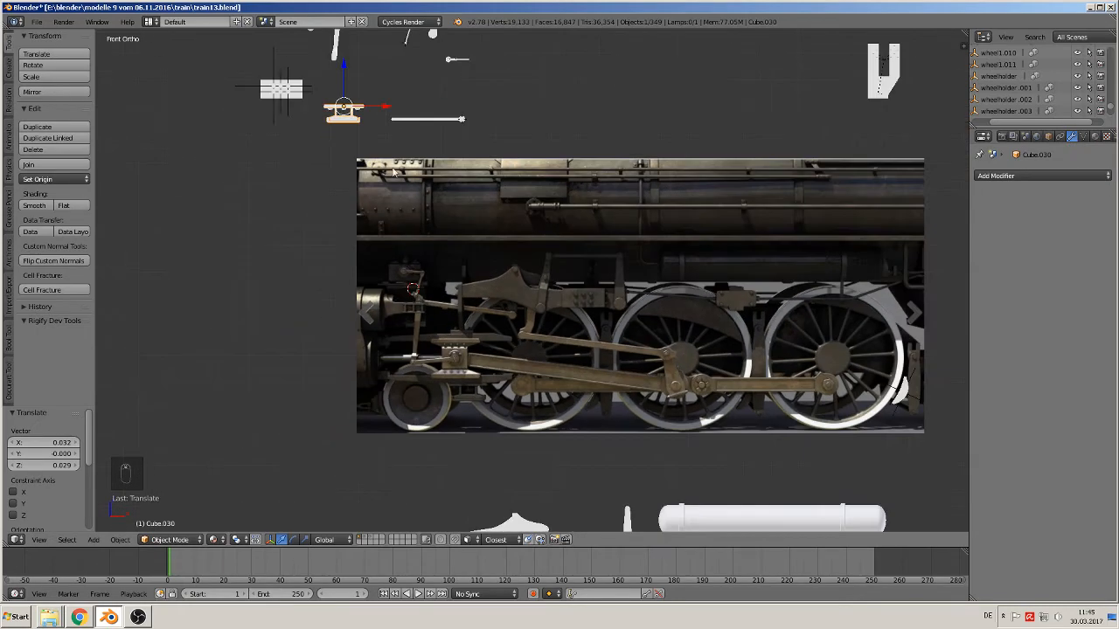
key("g")
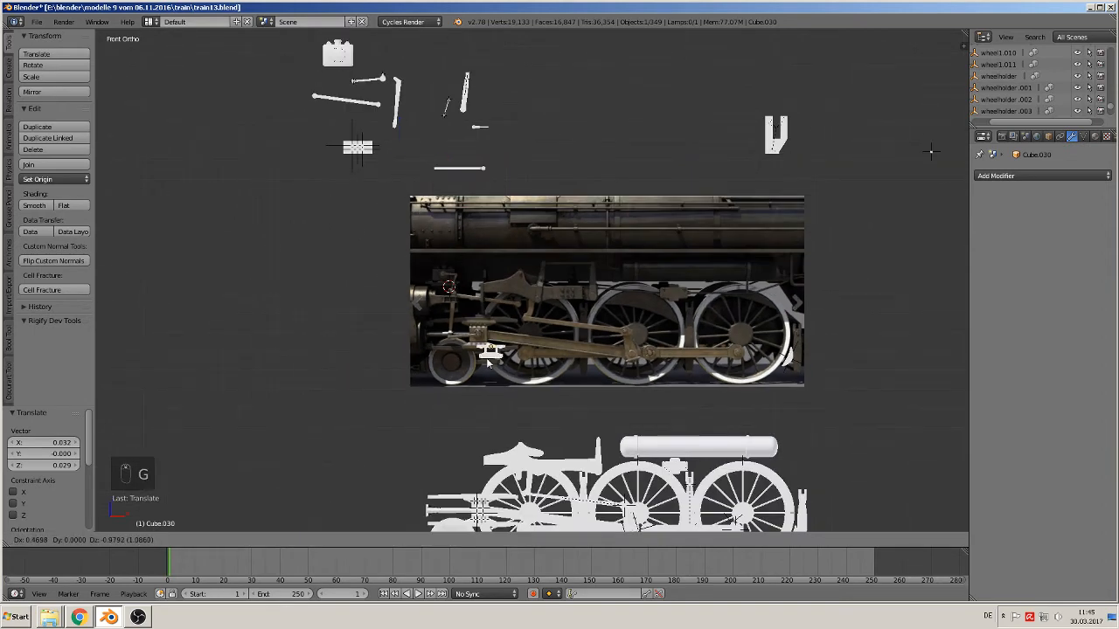
left_click(507, 391)
Align the bracket with its counterpart under the reference slide bar, shifting it about -0.027 along X and -0.005 along Z.
scroll(506, 393, "up", 8)
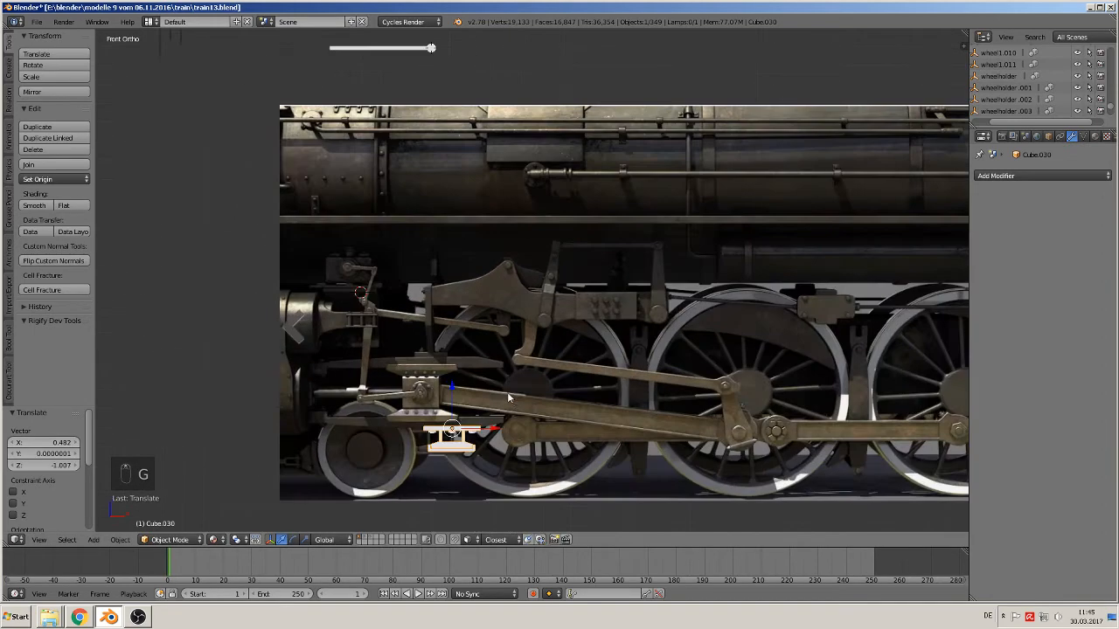
key("g")
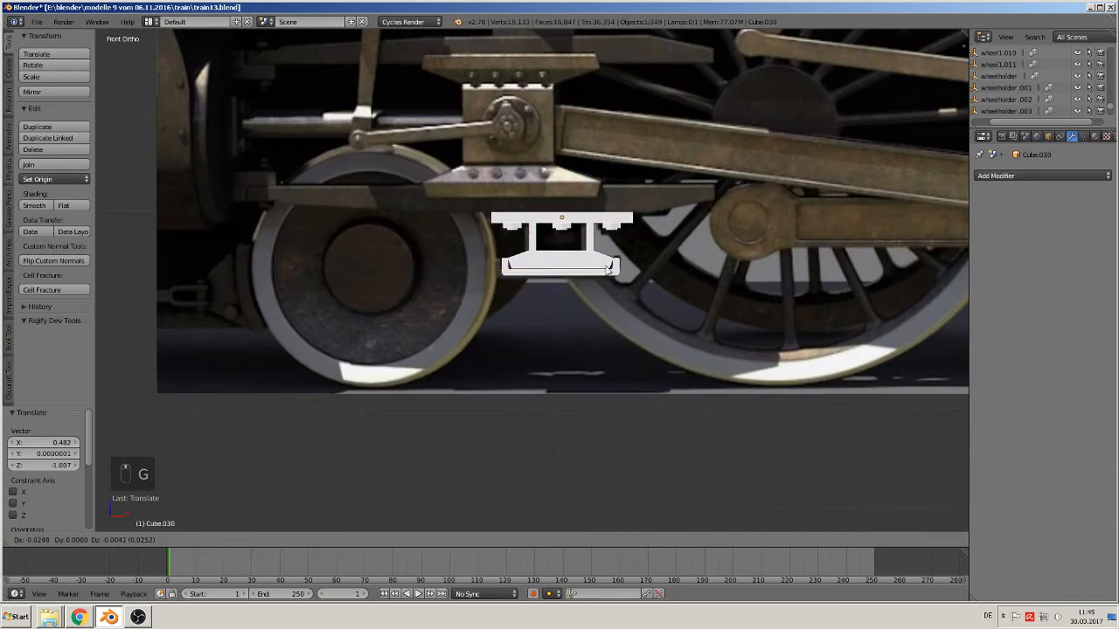
left_click(610, 271)
scroll(617, 277, "down", 5)
middle_click_drag(623, 285, 573, 176, "shift")
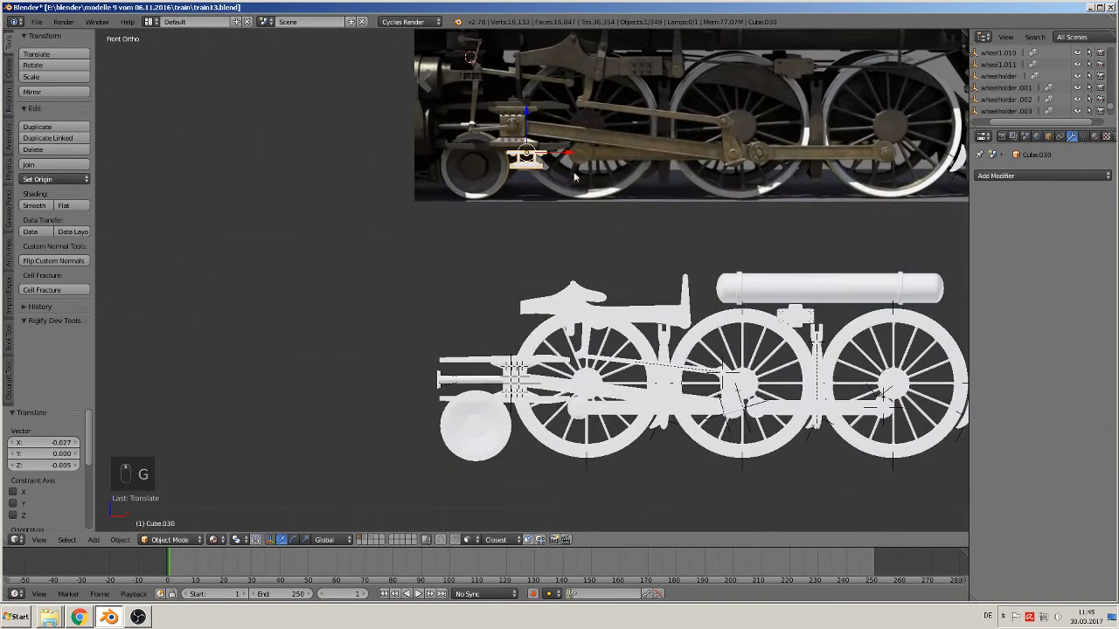
Lower the bracket about 0.917 along Z to the model's lower slide bar, then raise it about 0.002.
key("g")
key("z")
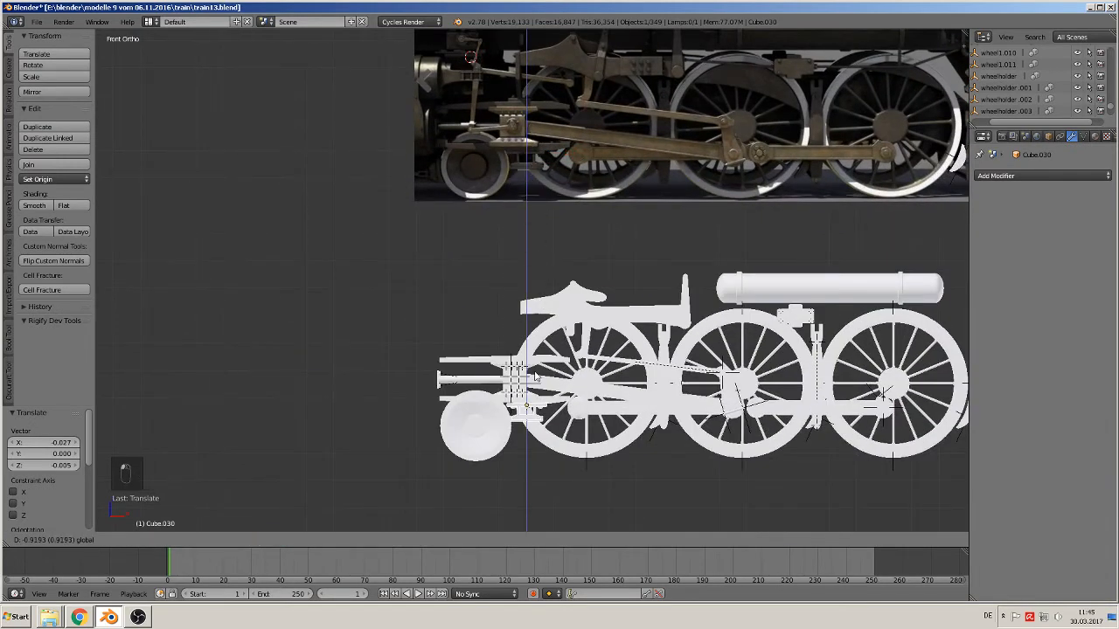
left_click(535, 376)
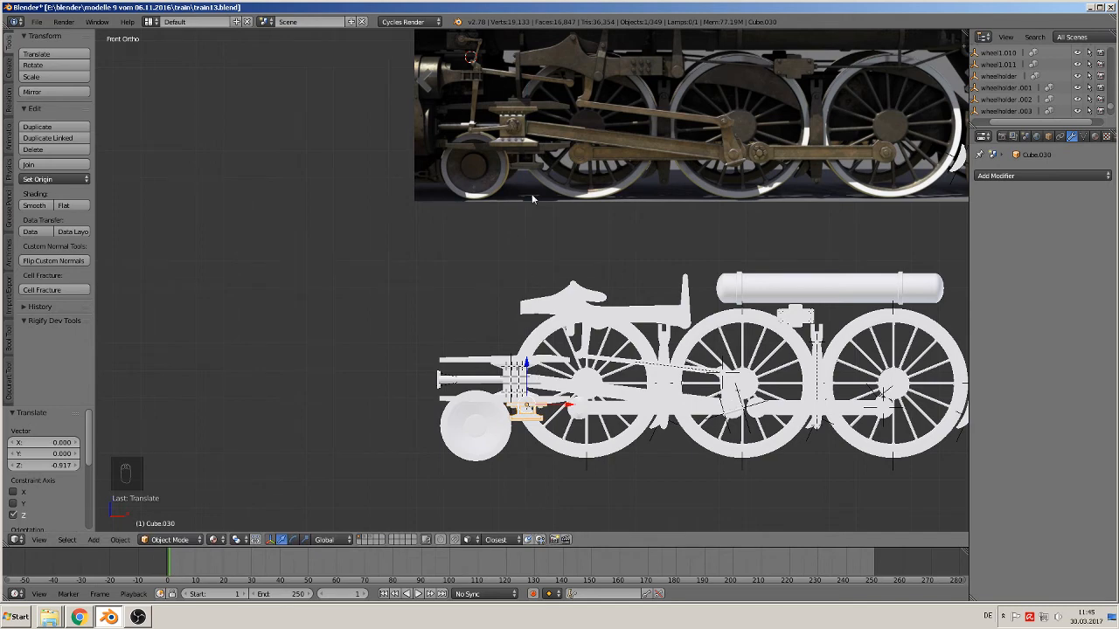
scroll(607, 393, "up", 8)
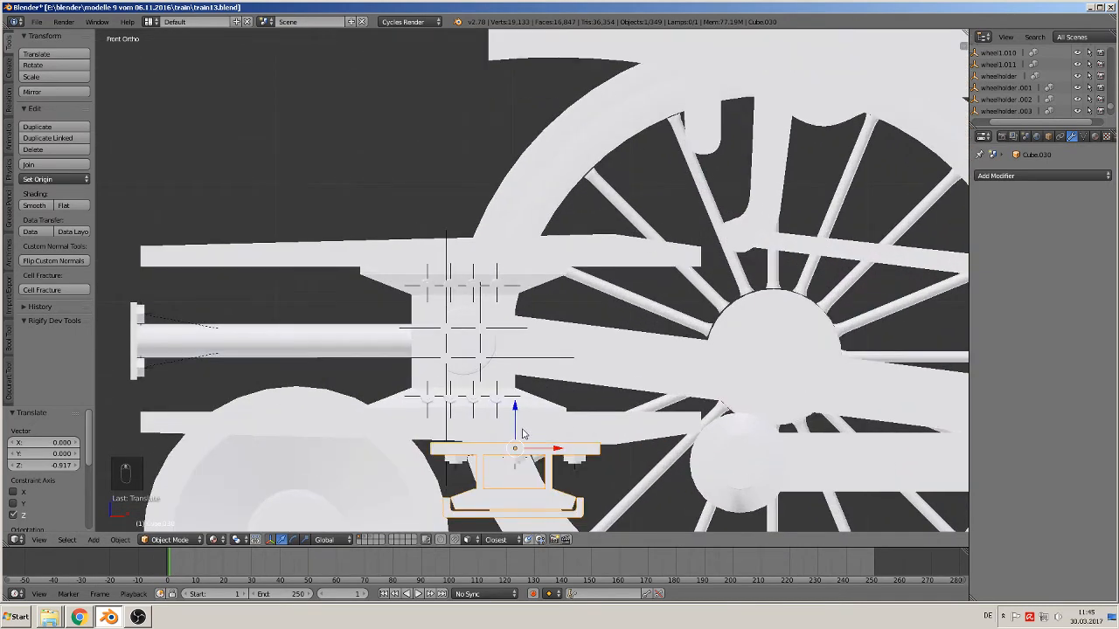
left_click_drag(515, 423, 518, 422)
Move the bracket about 0.920 along Y so it lines up in depth with the slide bars of the wheel assembly.
scroll(521, 420, "down", 2)
middle_click_drag(522, 421, 502, 437)
scroll(576, 334, "down", 3)
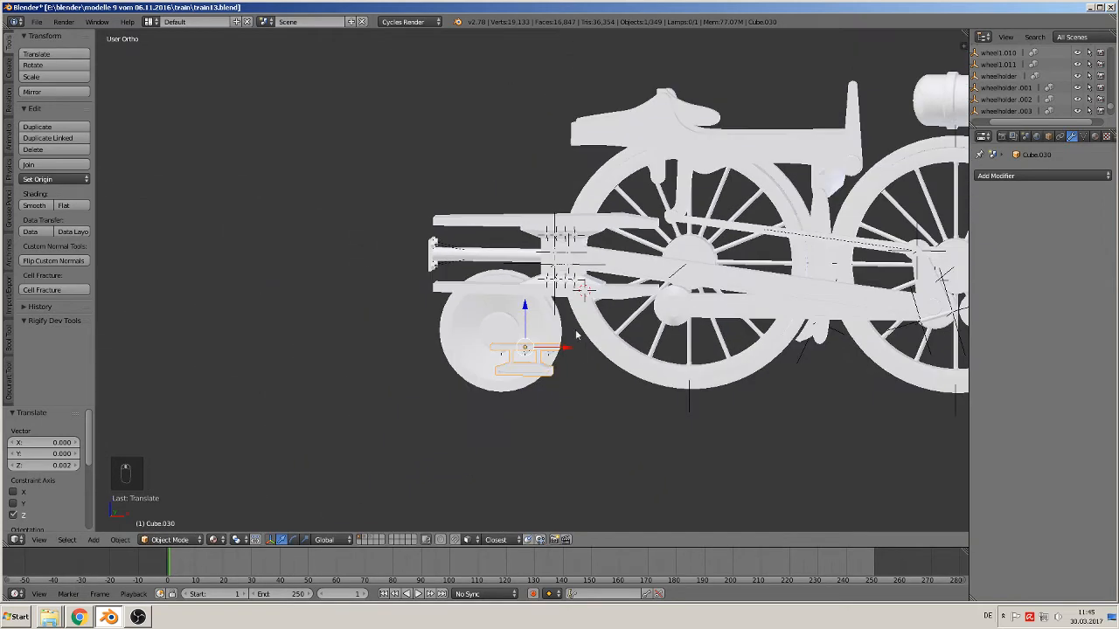
middle_click_drag(584, 291, 437, 464, "shift")
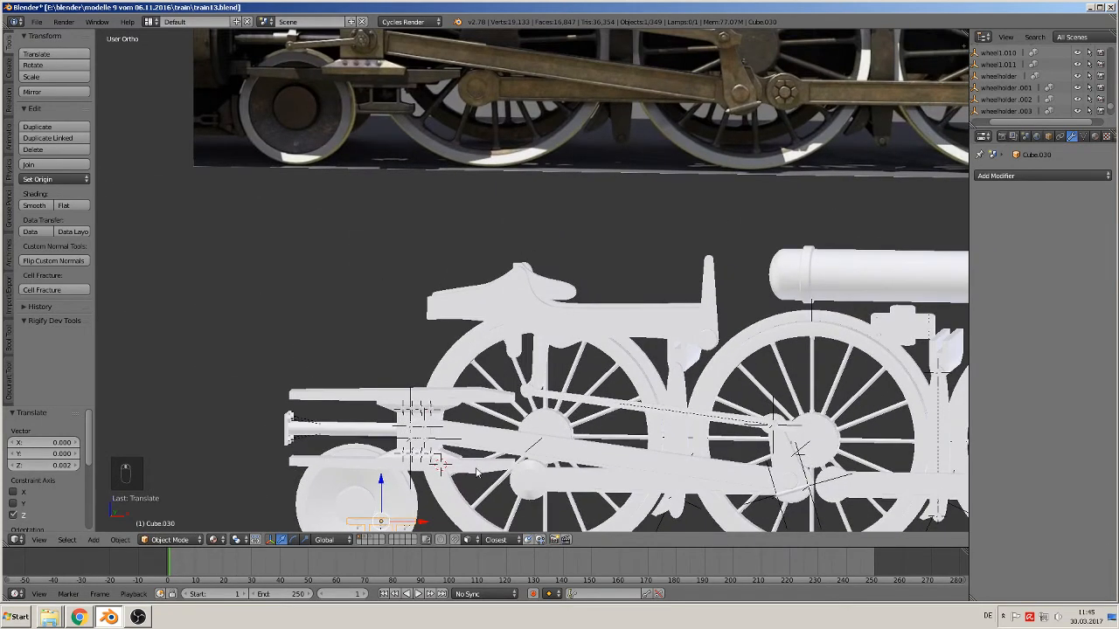
right_click(476, 473)
scroll(413, 483, "down", 2)
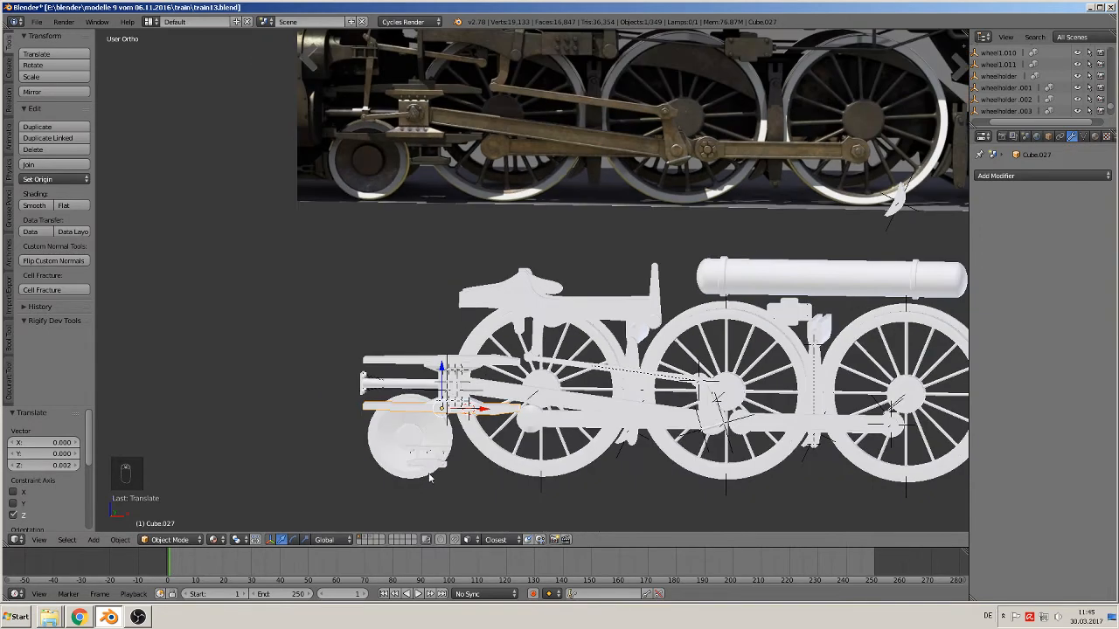
right_click(441, 466)
key("KP_7")
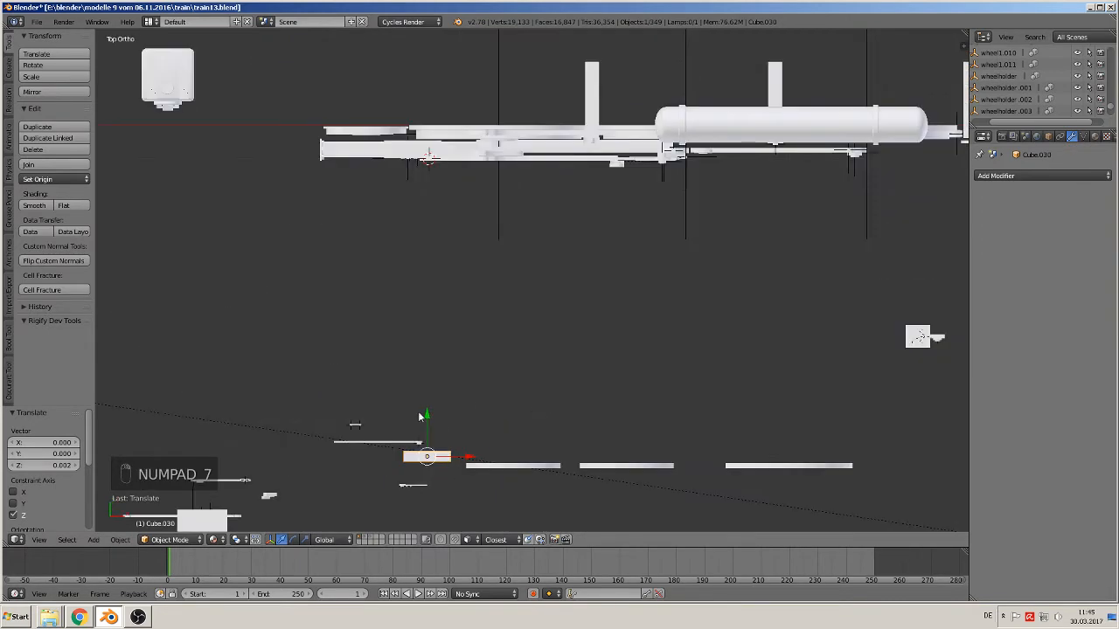
left_click_drag(419, 416, 466, 123)
scroll(447, 240, "up", 2)
key("KP_Decimal")
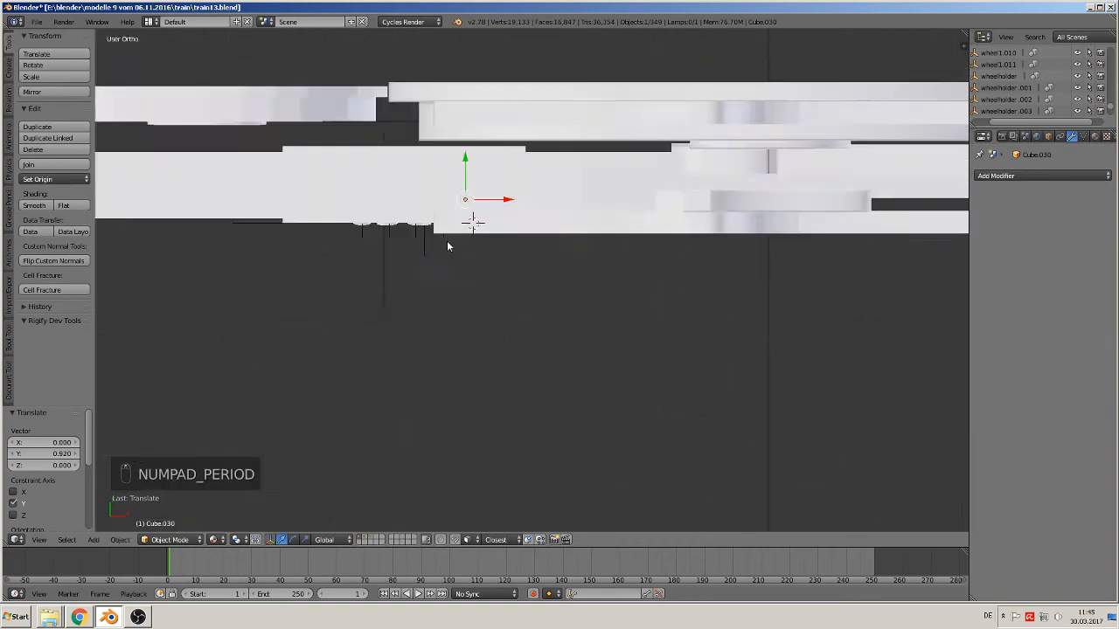
Seat the bracket against the underside of the lower slide bar, nudging it about 0.003 along Y, then -0.001 and 0.003 along Z.
middle_click_drag(446, 246, 372, 191)
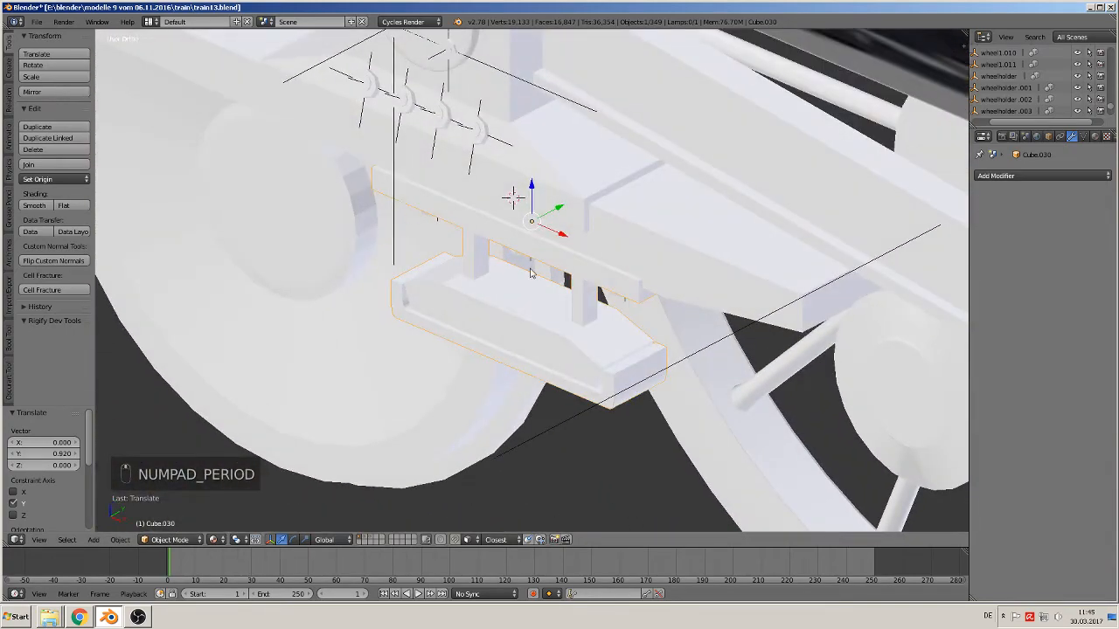
middle_click_drag(530, 273, 490, 226)
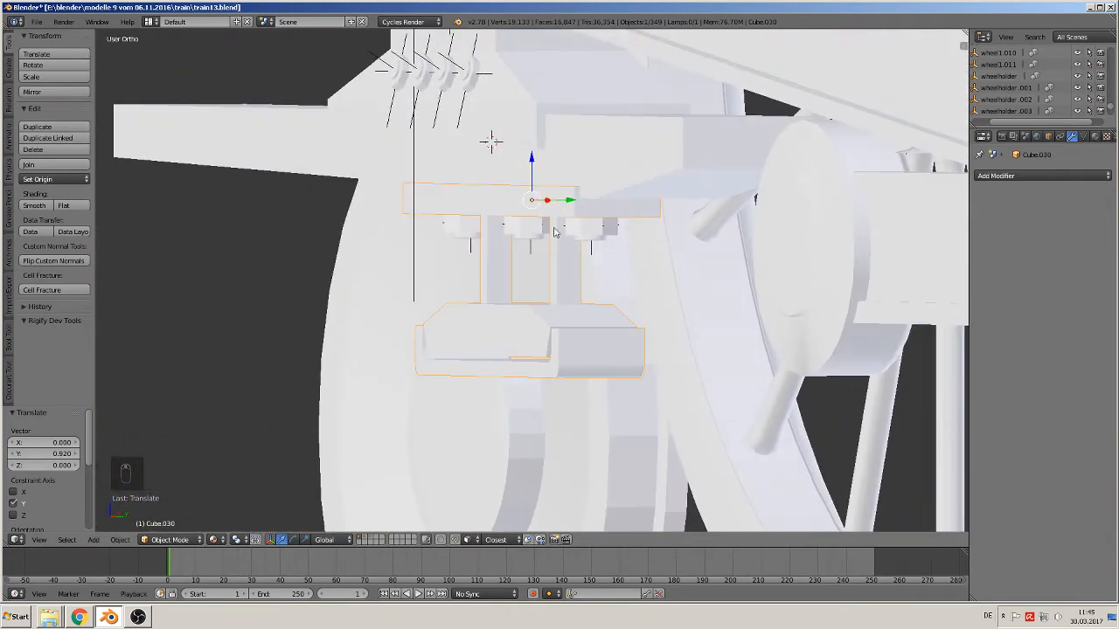
left_click_drag(565, 207, 568, 205)
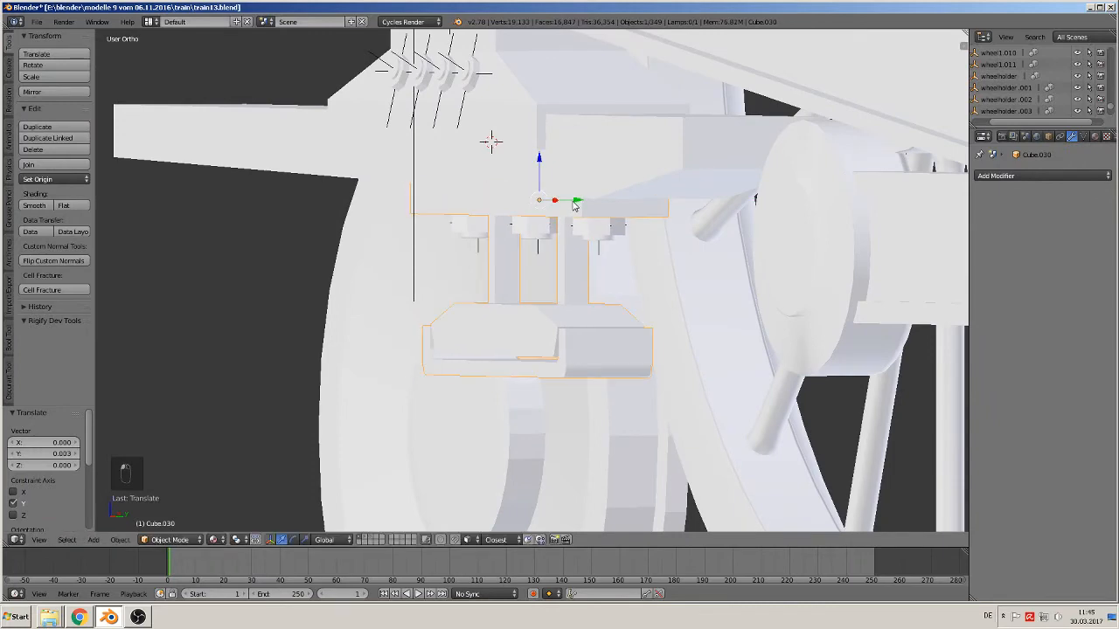
middle_click_drag(568, 205, 619, 221)
key("g")
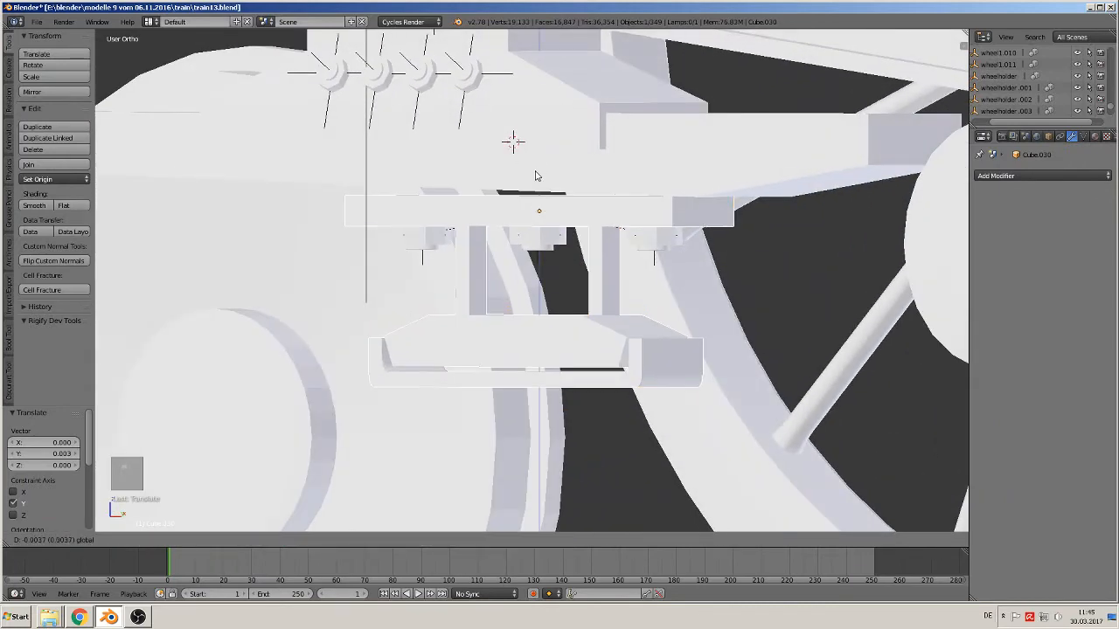
left_click(534, 170)
middle_click_drag(534, 170, 593, 195)
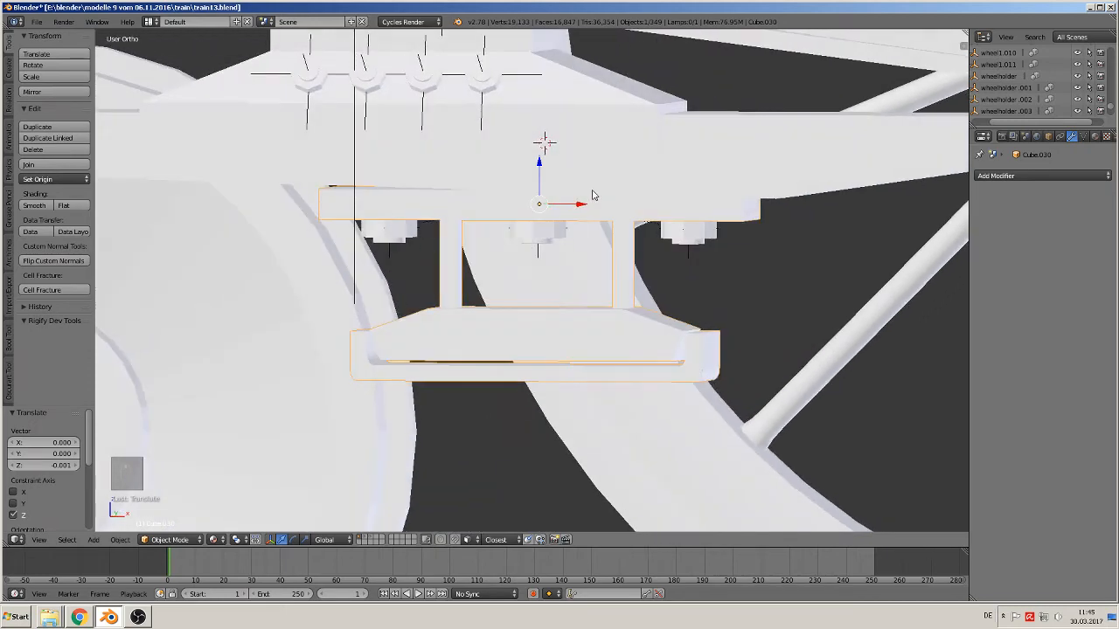
key("g")
key("z")
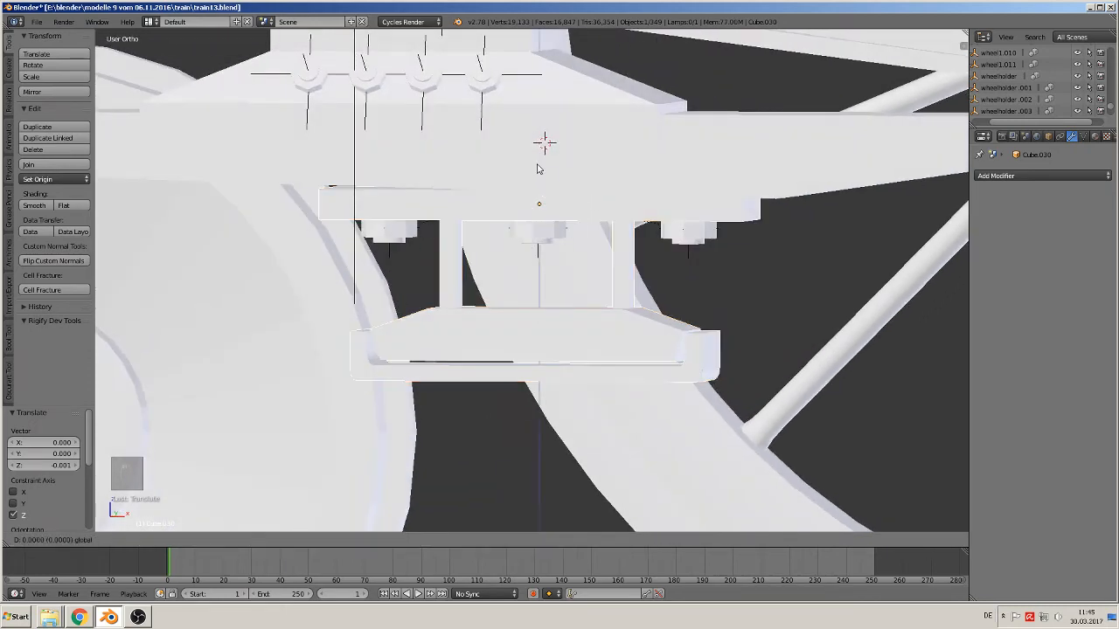
left_click(540, 158)
scroll(537, 174, "down", 3)
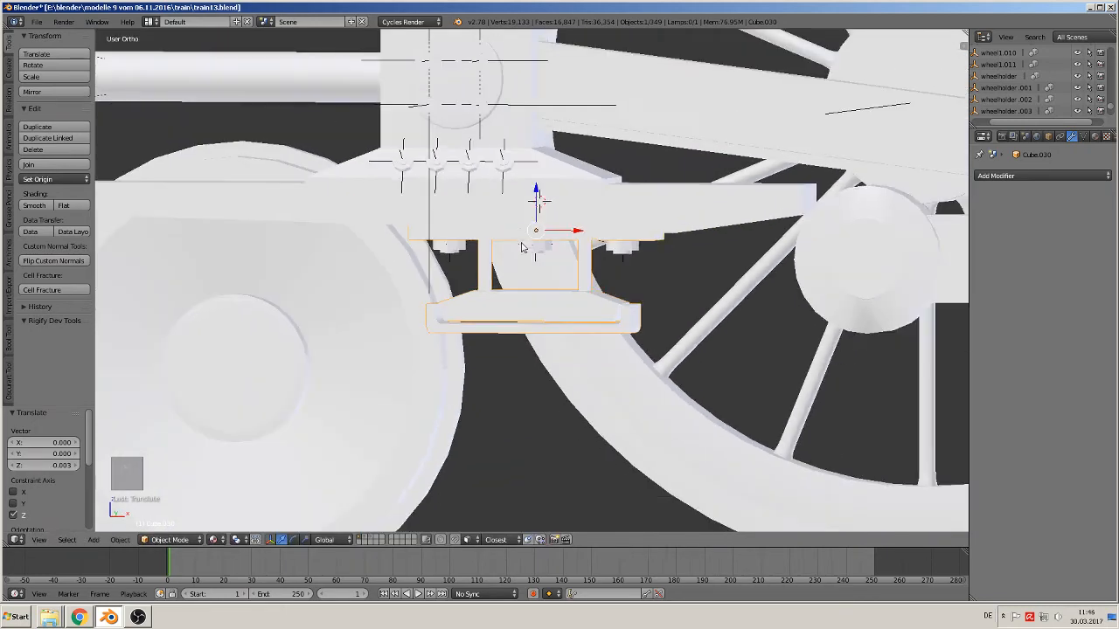
Deselect all objects and save the file under its current name.
key("a")
middle_click_drag(538, 205, 568, 274)
key("KP_1")
scroll(577, 255, "down", 4)
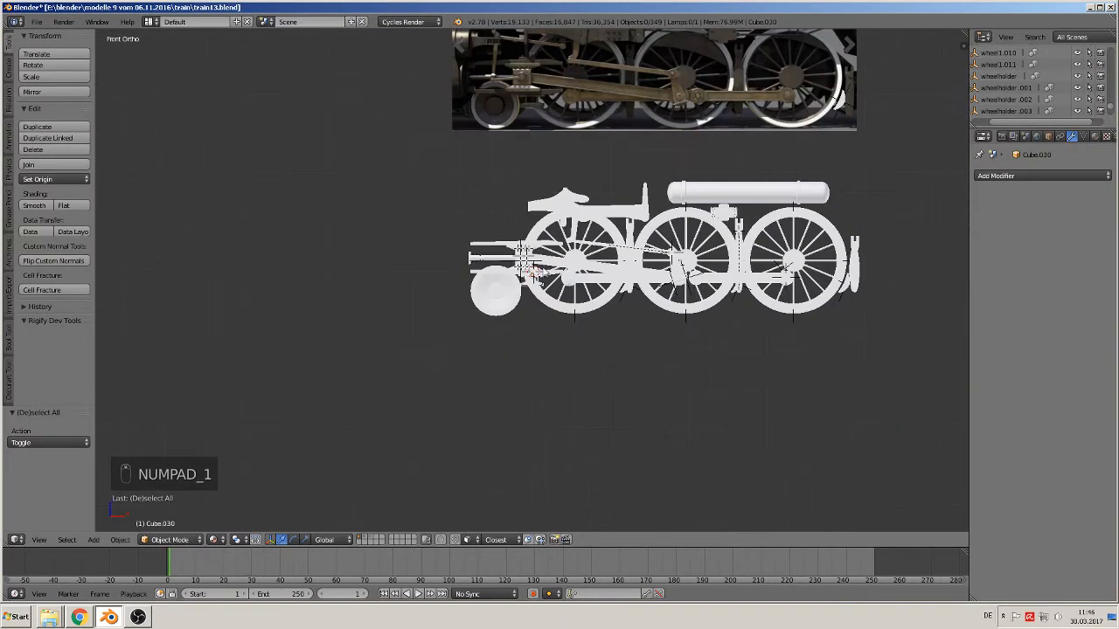
middle_click_drag(472, 312, 307, 454, "shift")
middle_click_drag(306, 332, 405, 463, "shift")
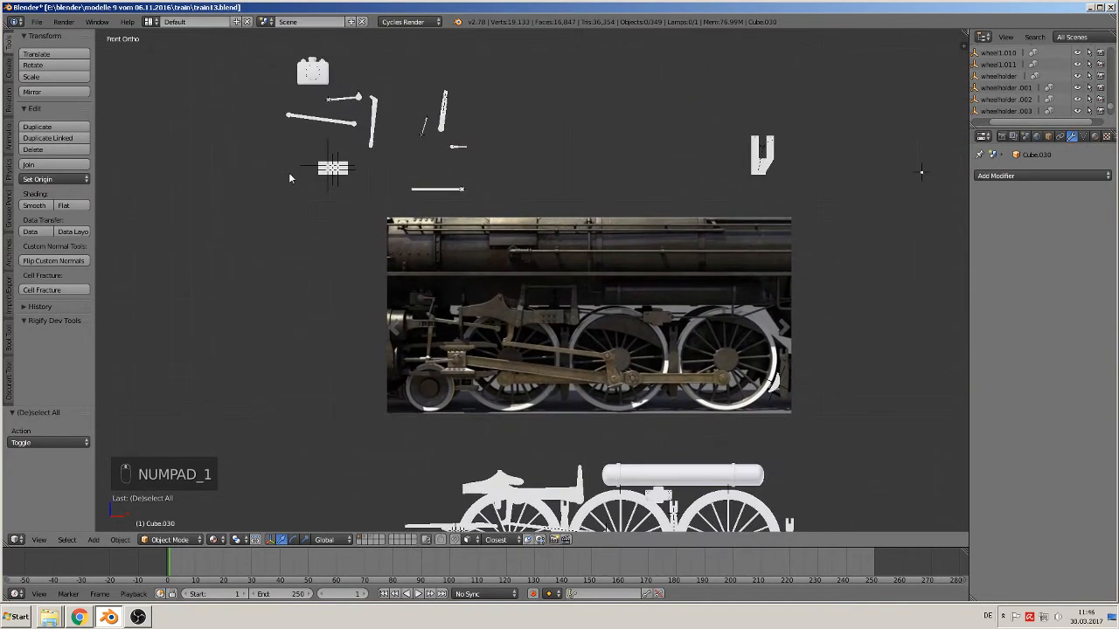
left_click(43, 22)
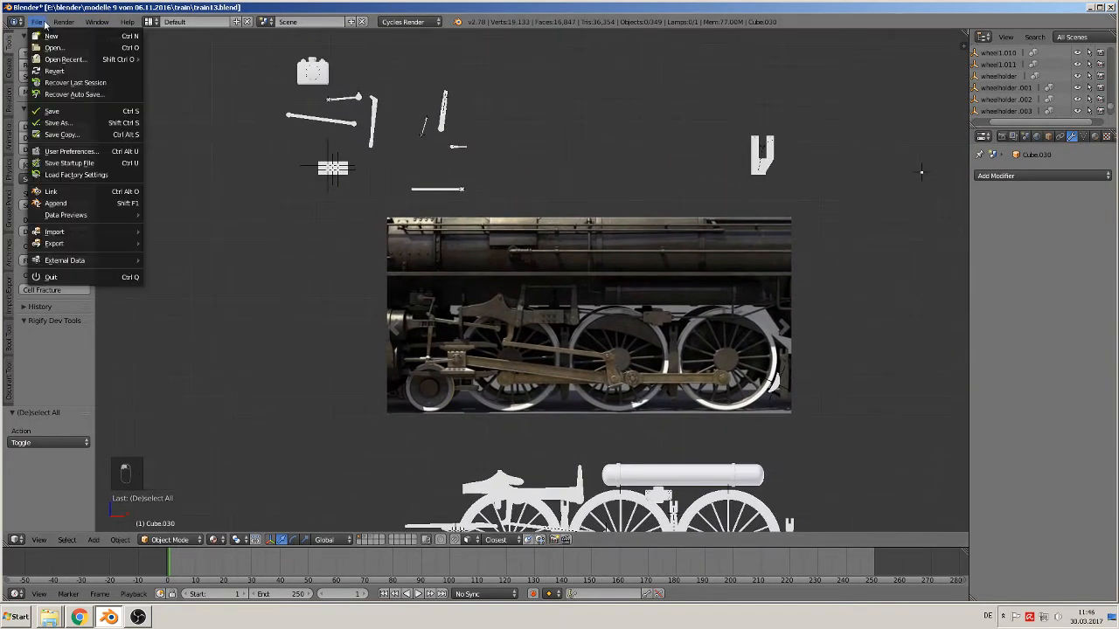
left_click(53, 111)
Select the loose U-shaped support and move it over the reference image, about -1.536 along X and -0.909 along Z.
scroll(769, 196, "up", 1)
middle_click_drag(761, 204, 701, 228, "shift")
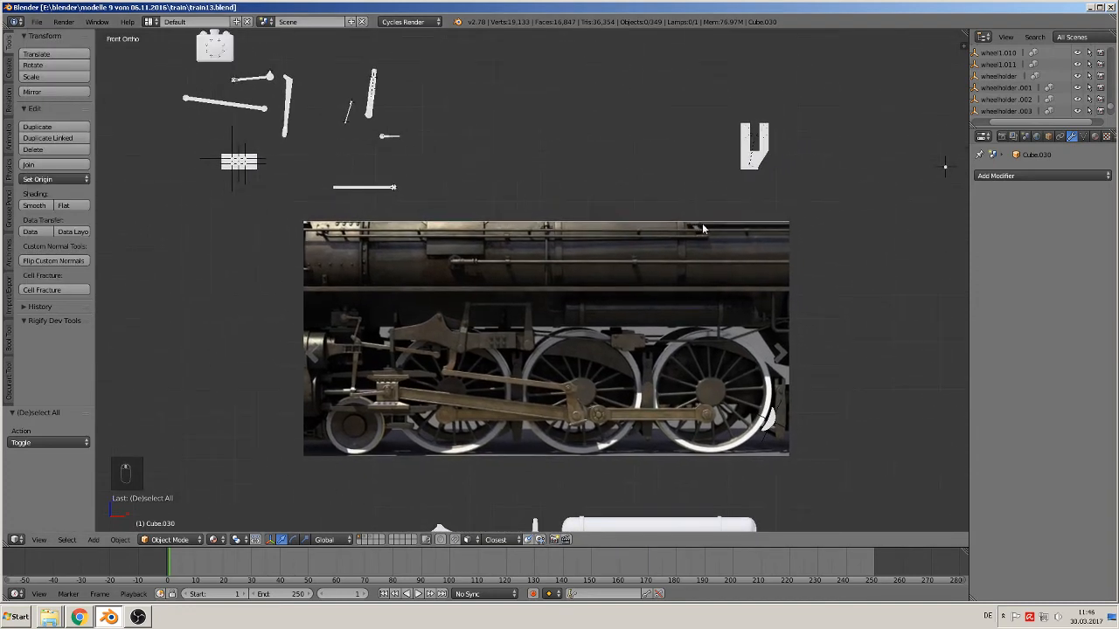
right_click(754, 159)
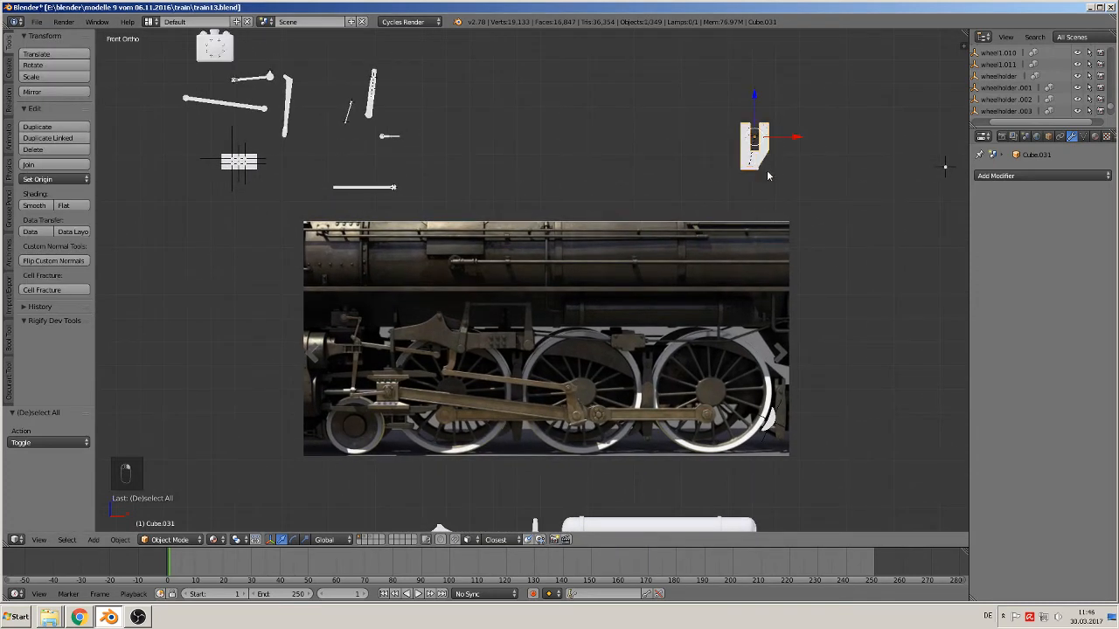
key("g")
right_click(723, 163)
key("g")
left_click(384, 363)
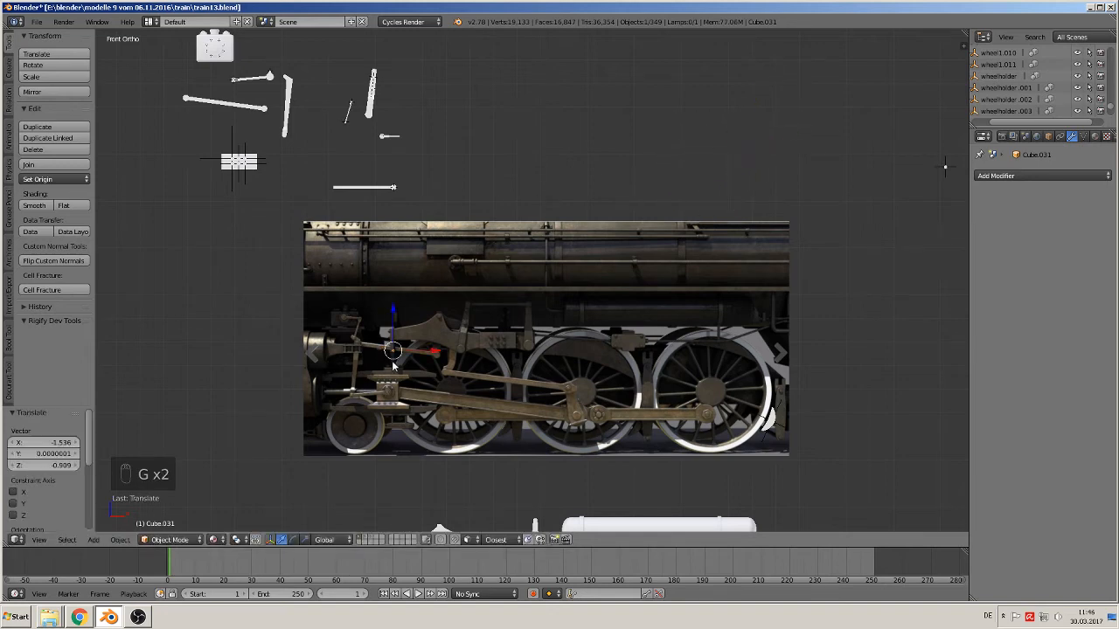
Bring the U-shaped support in front of the reference image, about -0.440 along Y, and shift it about -0.153 along X.
middle_click_drag(385, 363, 357, 367)
key("g")
left_click(357, 367)
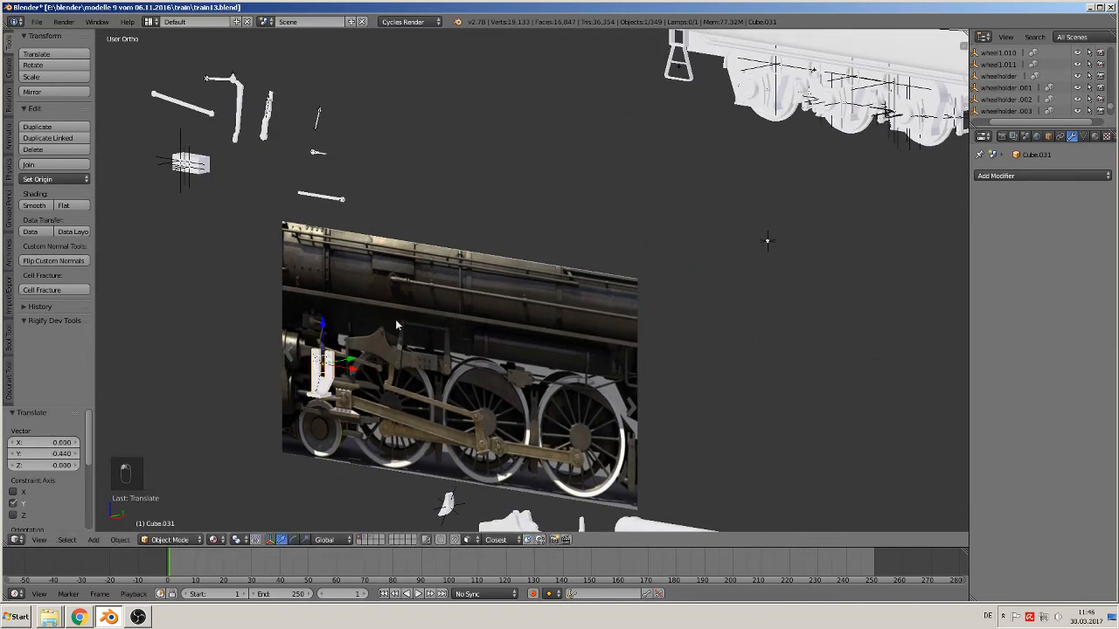
key("KP_1")
scroll(454, 385, "up", 8)
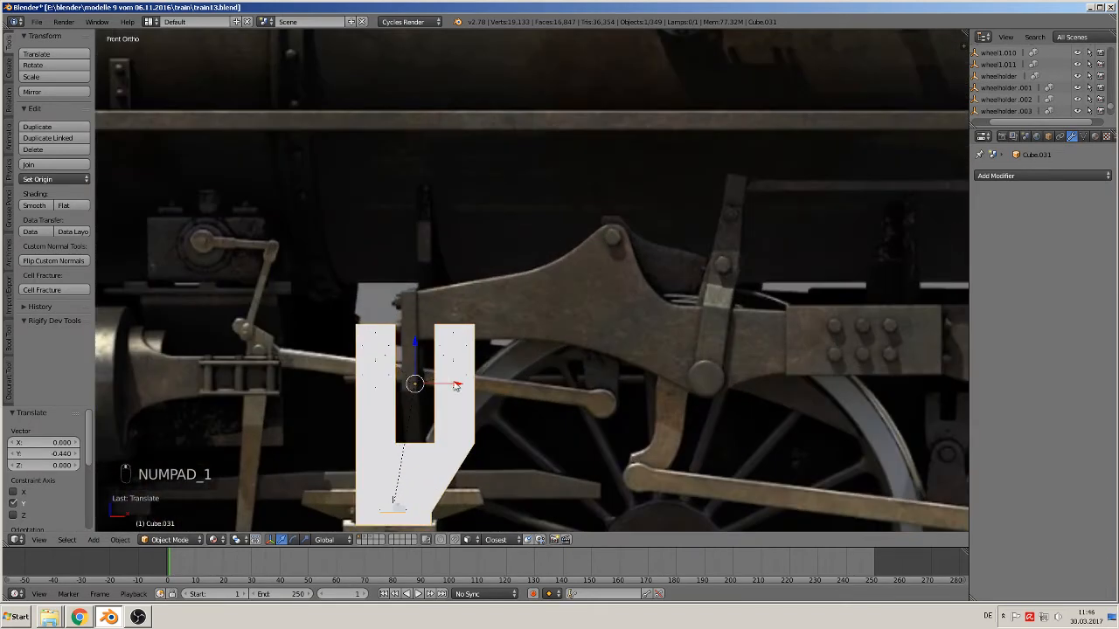
left_click_drag(455, 386, 301, 385)
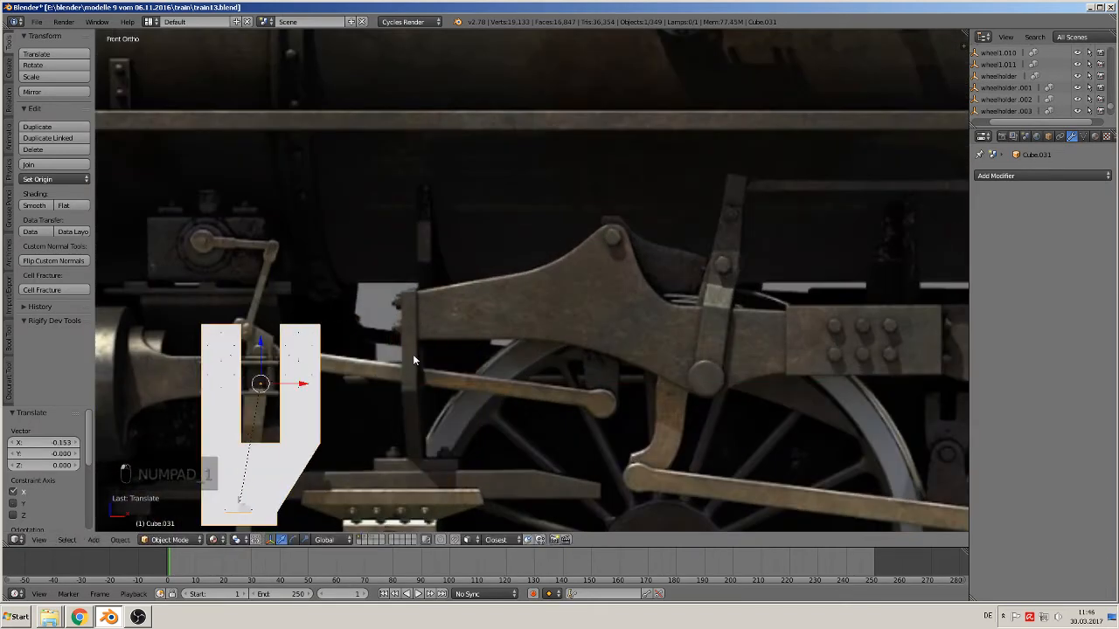
middle_click_drag(415, 450, 621, 355, "shift")
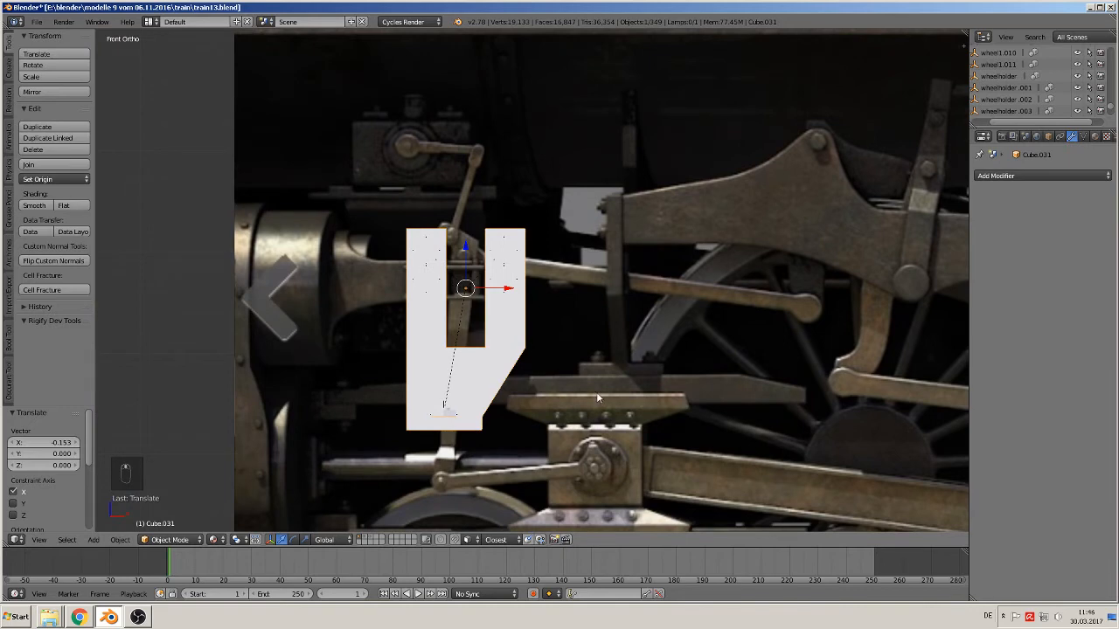
Rotate the U-shaped support 90° and then another 180° about the Z axis.
type("rz90")
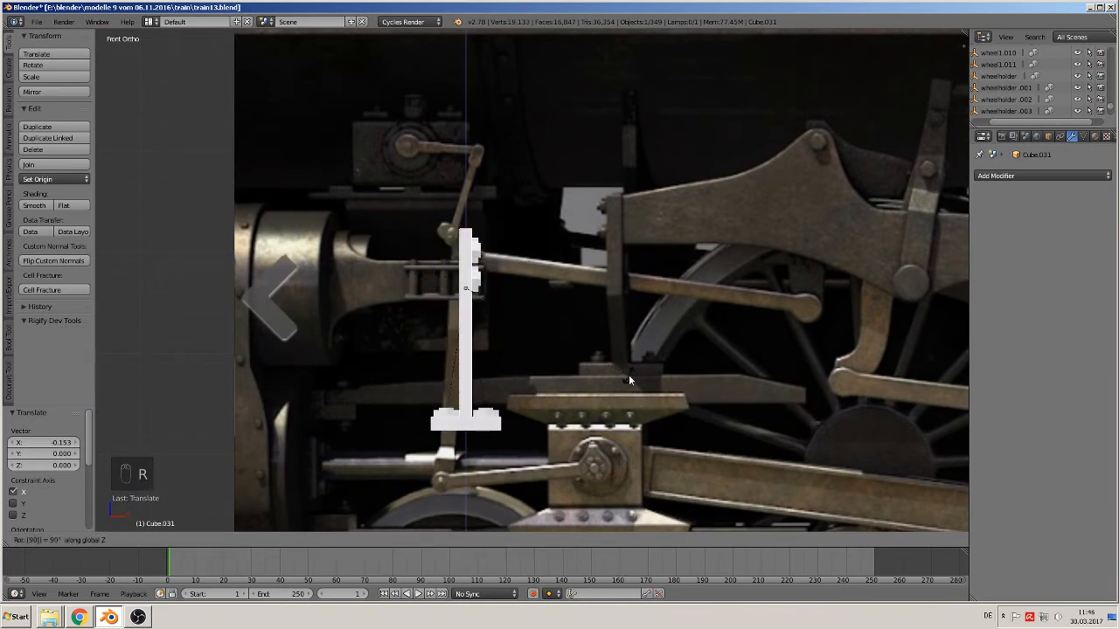
left_click(629, 374)
middle_click_drag(480, 375, 566, 389)
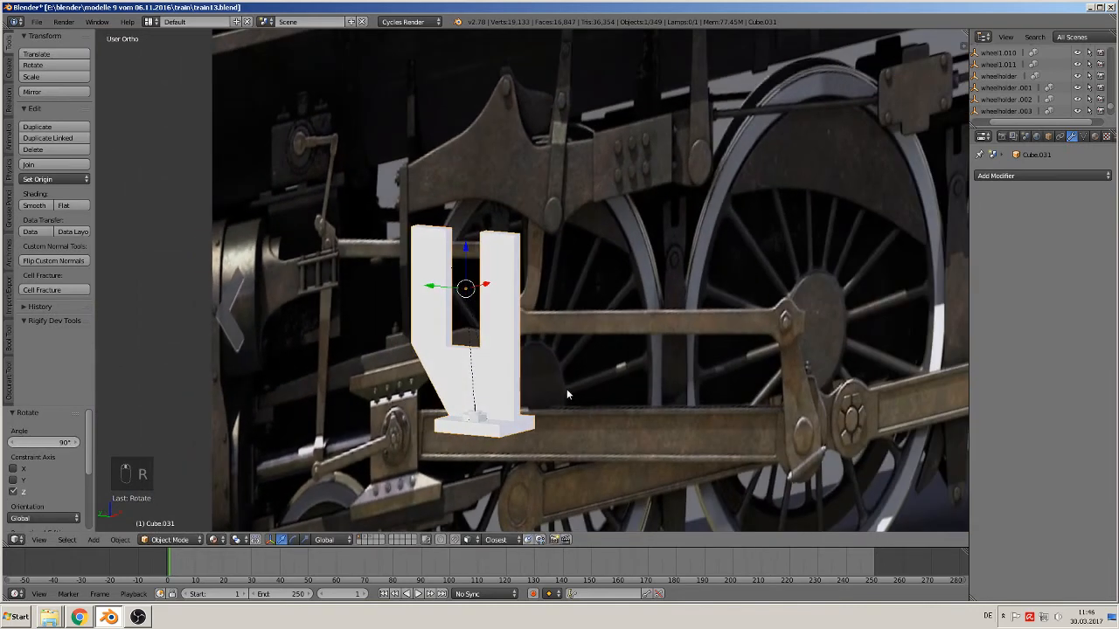
type("rz")
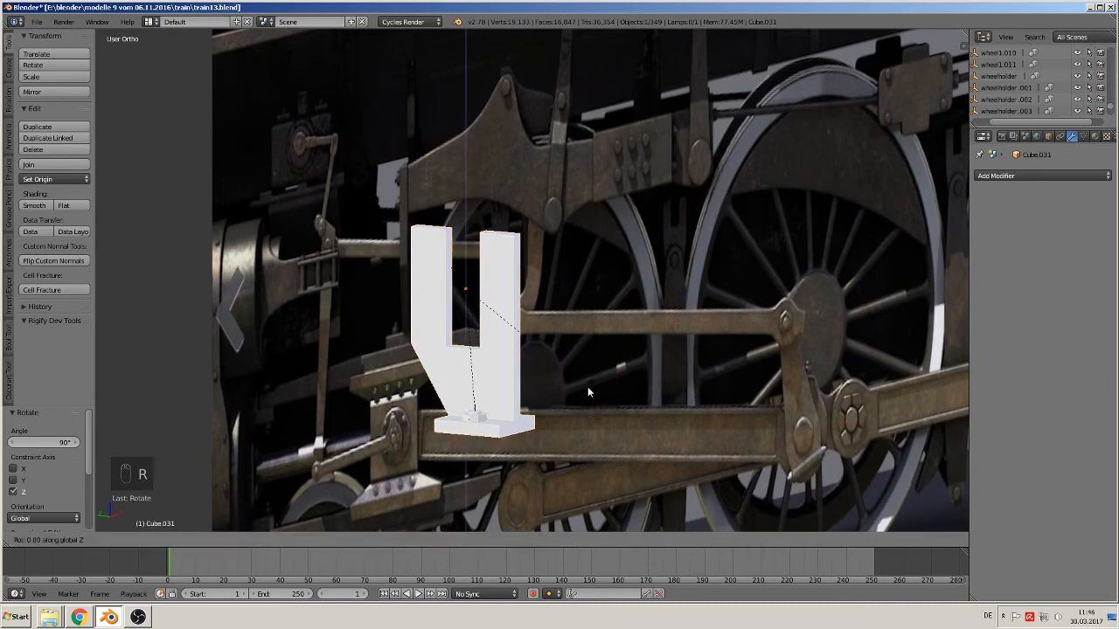
type("180")
left_click(587, 387)
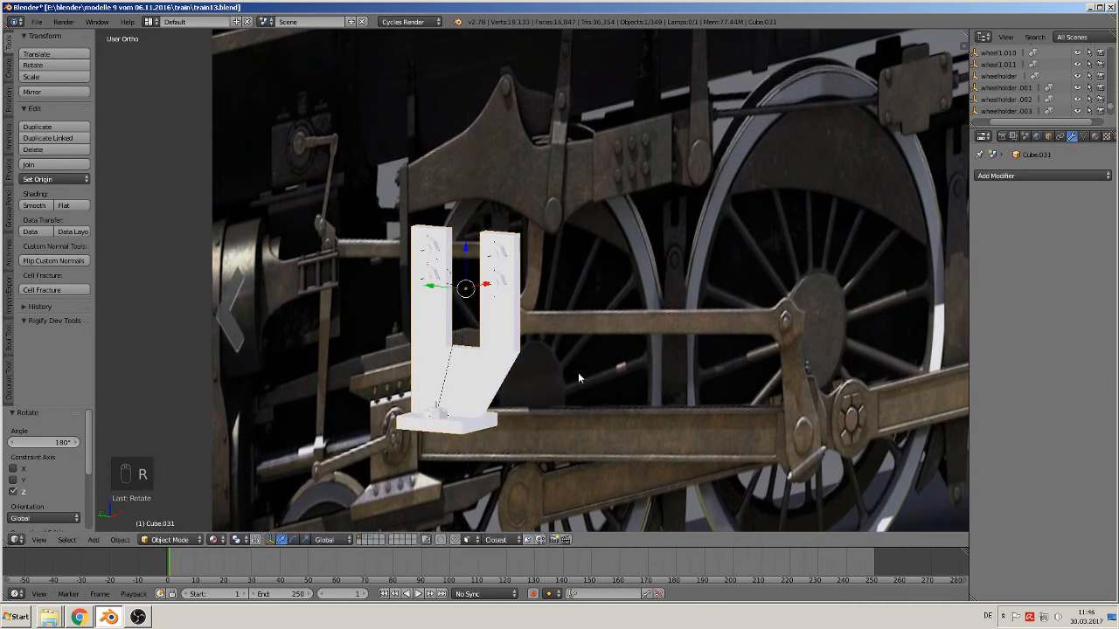
Shift the support about 0.150 along X toward the upright above the reference image's crosshead.
key("KP_1")
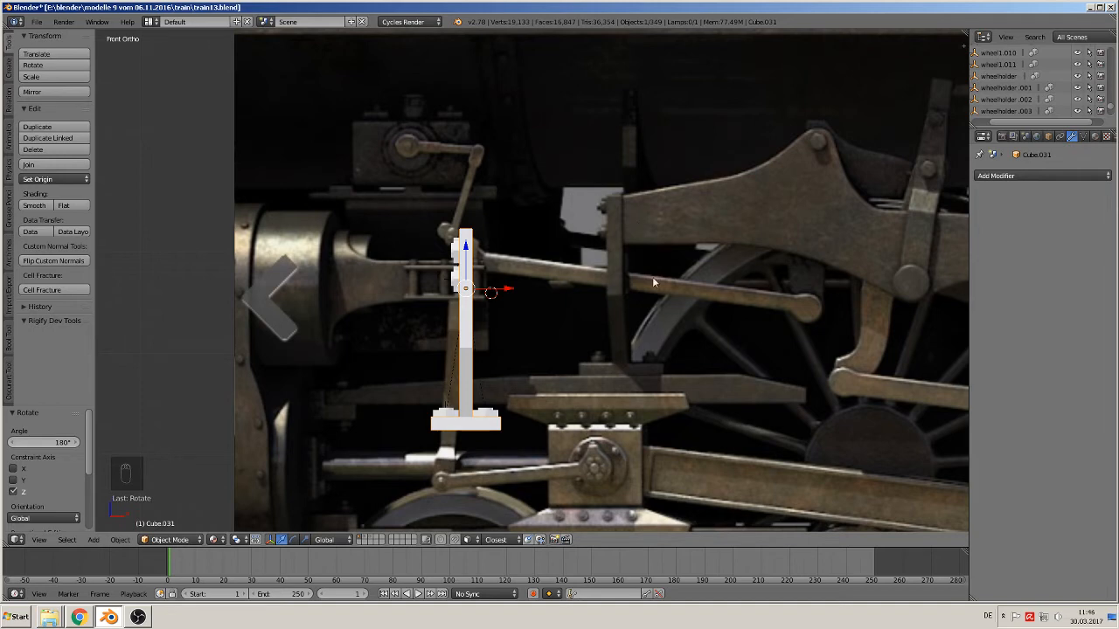
scroll(594, 289, "down", 2)
left_click_drag(525, 289, 629, 301)
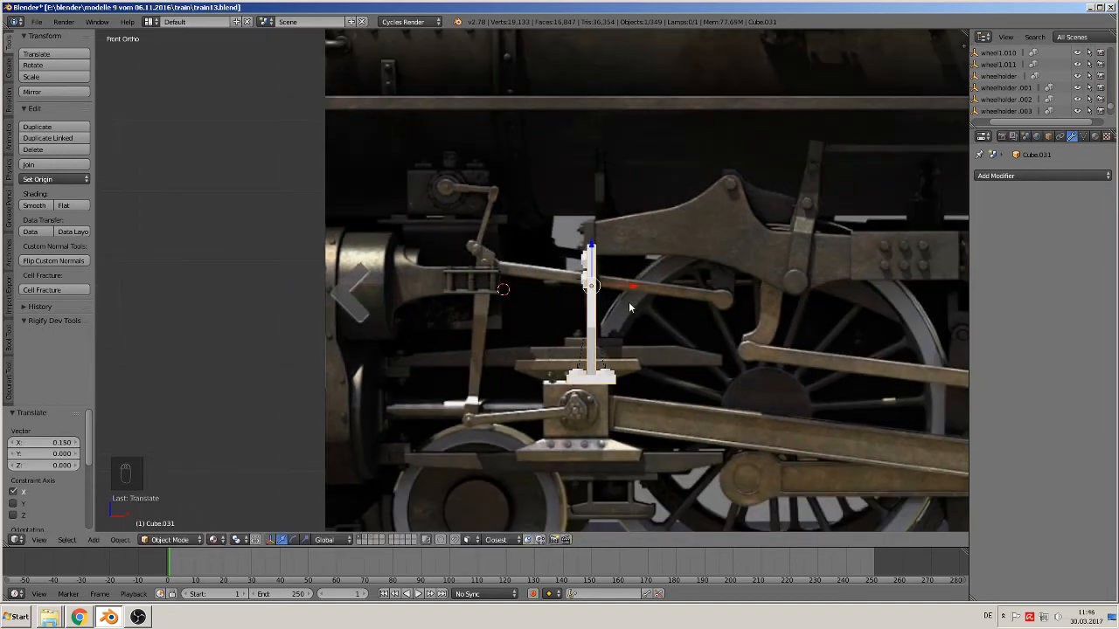
Lower the support about 0.871 along Z onto the model's upper slide bar and nudge it about 0.004 along X.
scroll(762, 513, "down", 4)
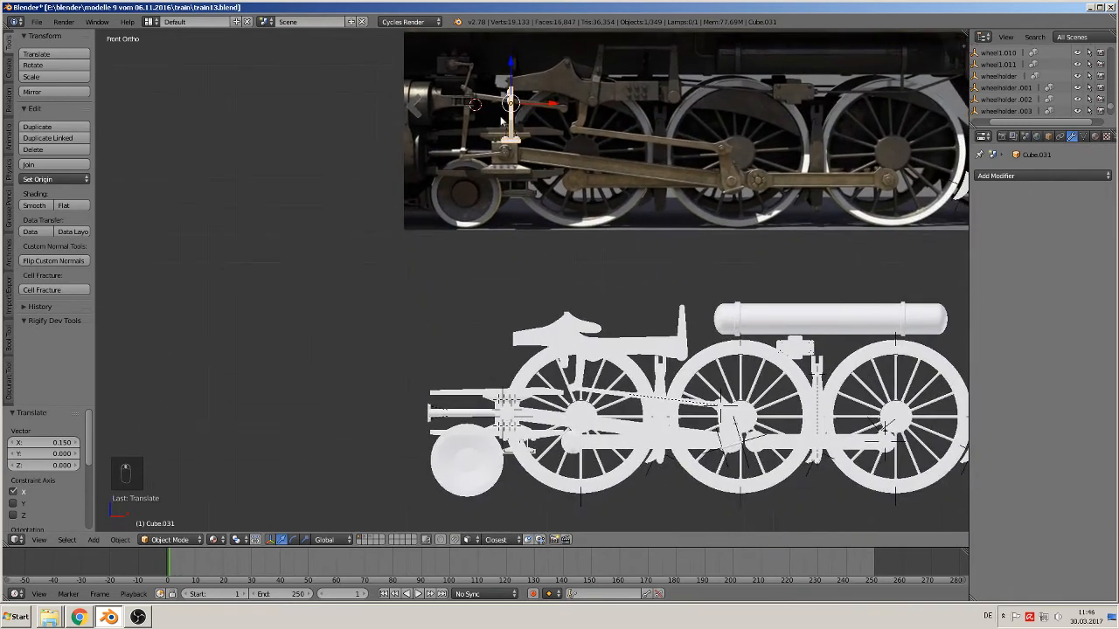
left_click_drag(513, 74, 464, 318)
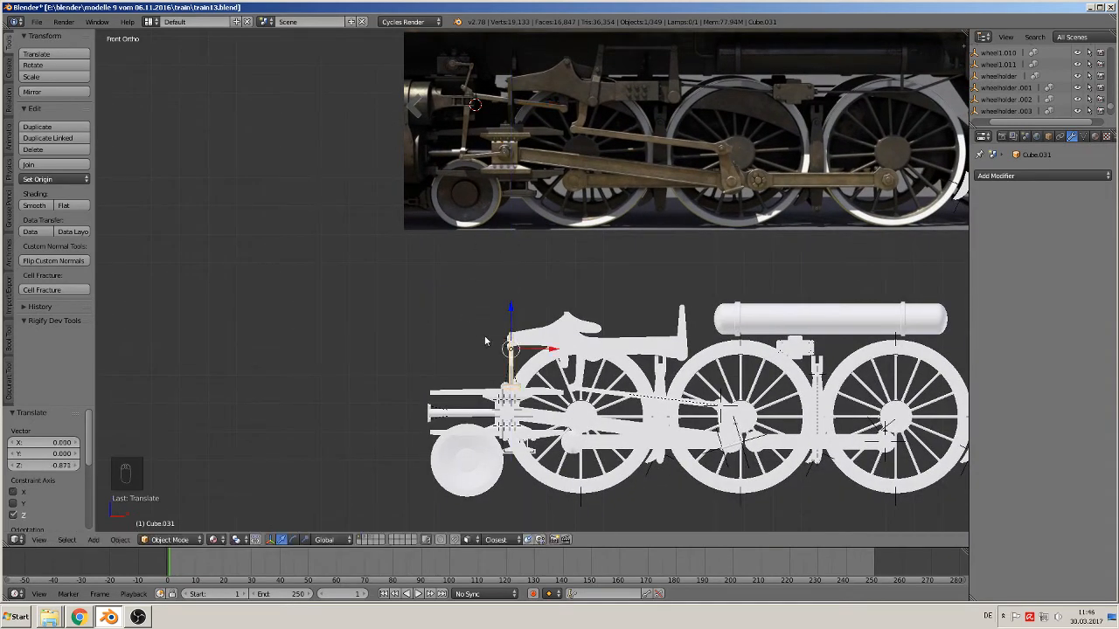
scroll(540, 410, "up", 3)
scroll(539, 430, "up", 2)
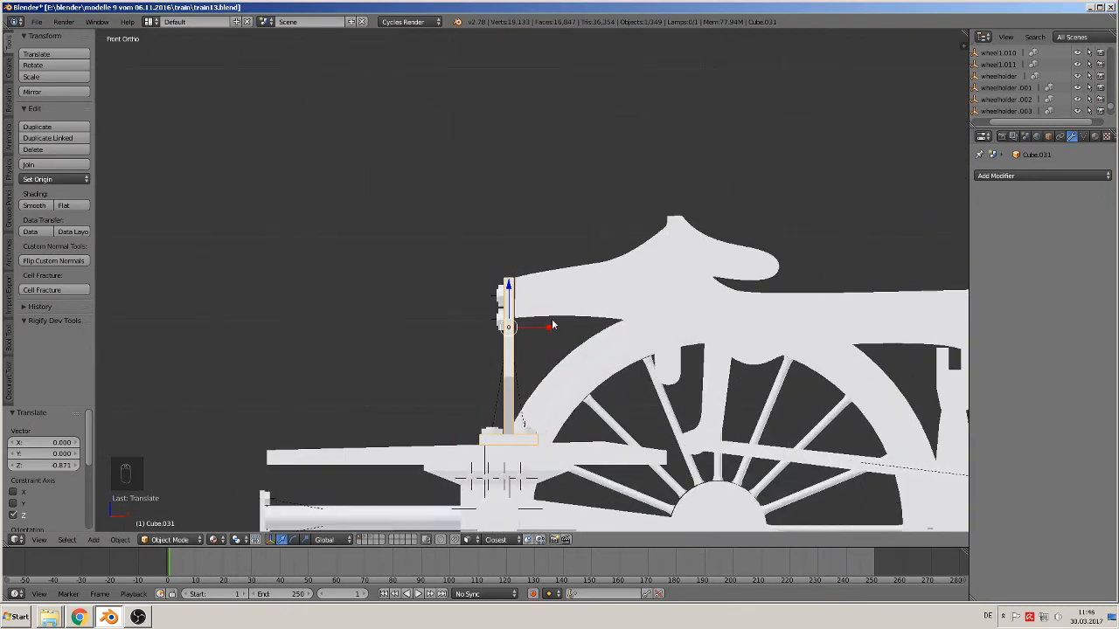
left_click_drag(552, 326, 545, 331)
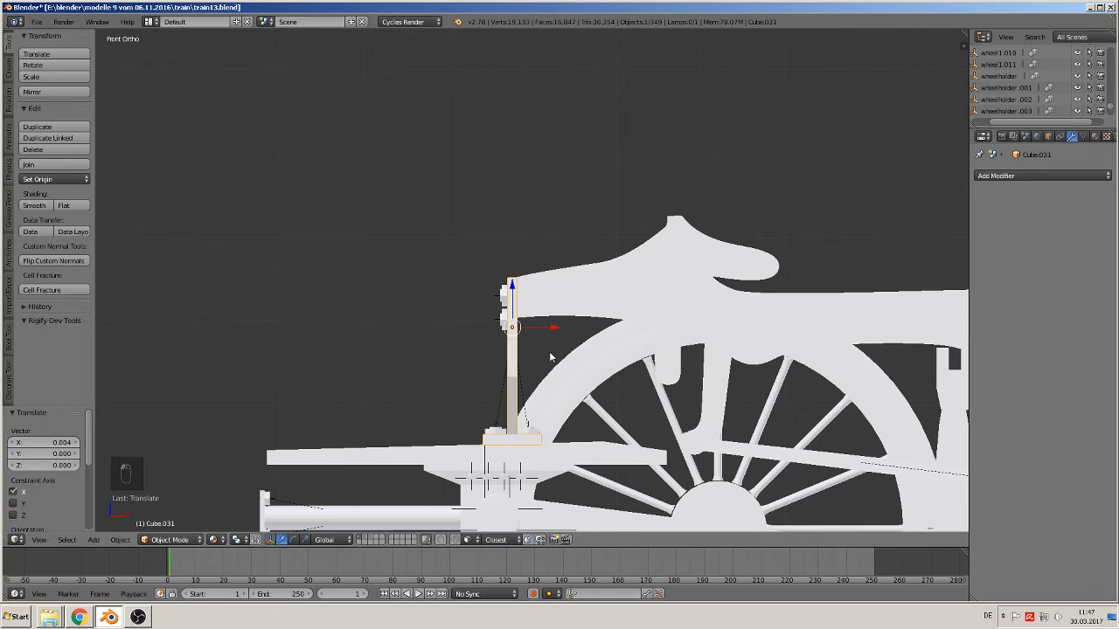
Move the U-shaped support about 1.022 along Y, from in front of the reference image back to the wheel assembly.
scroll(550, 353, "down", 1)
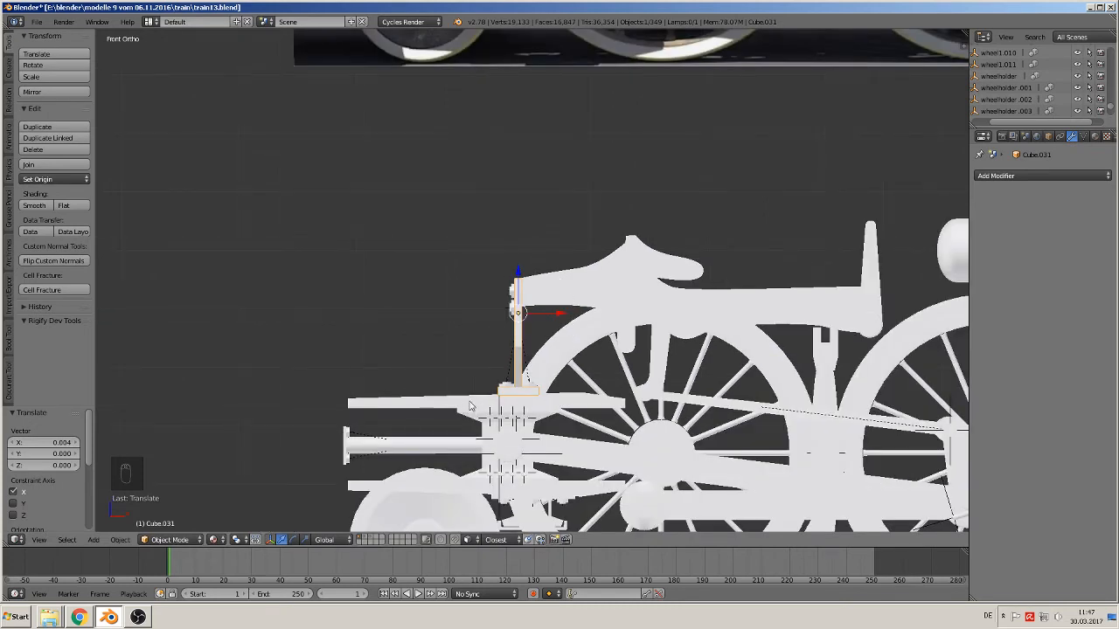
key("KP_7")
scroll(516, 385, "down", 4)
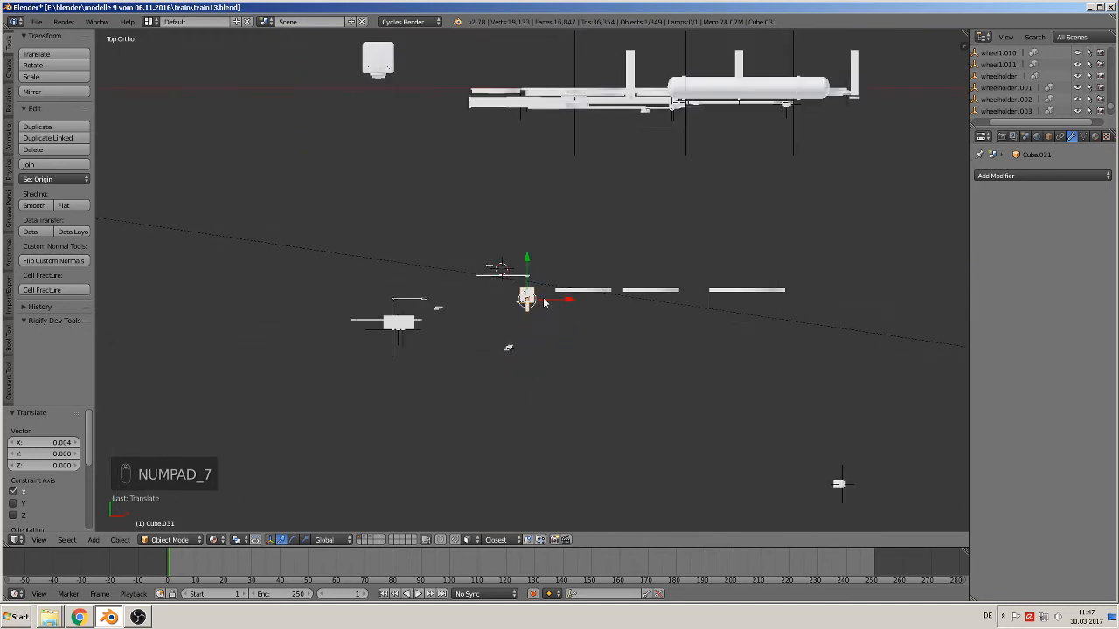
left_click_drag(517, 379, 521, 162)
Shift the U-shaped support about -0.038 along Y so its fork sits around the end of the frame beam.
scroll(553, 210, "up", 4)
middle_click_drag(553, 210, 455, 126)
scroll(463, 122, "up", 3)
scroll(472, 139, "down", 3)
middle_click_drag(489, 179, 509, 230)
middle_click_drag(682, 266, 509, 207, "shift")
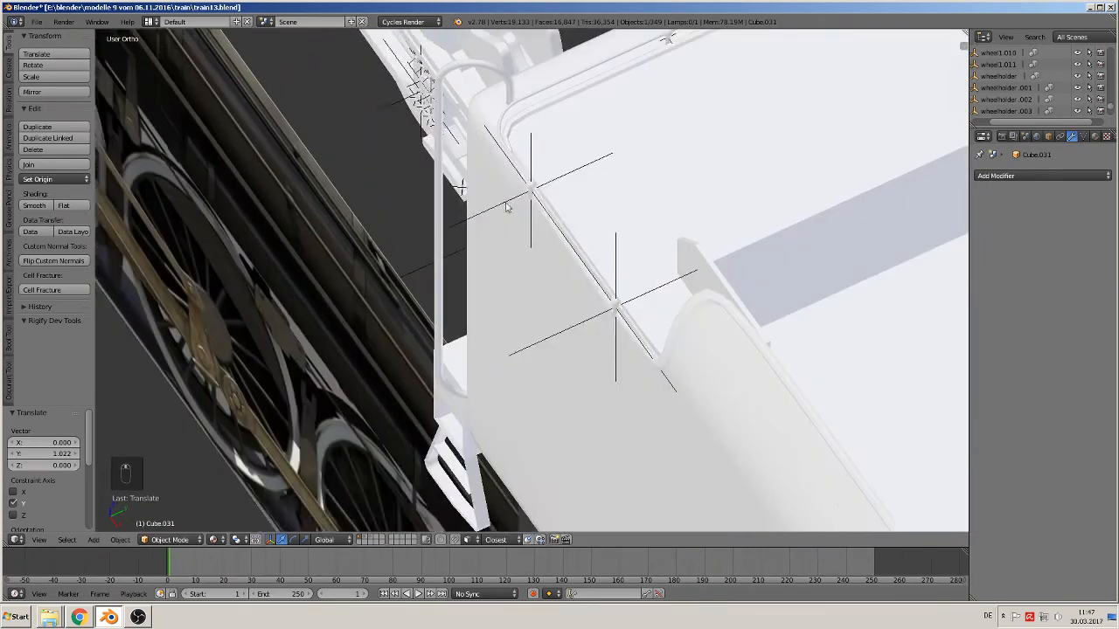
middle_click_drag(499, 44, 500, 331, "shift")
scroll(504, 393, "up", 1)
scroll(506, 472, "up", 3)
middle_click_drag(462, 428, 505, 353)
middle_click_drag(504, 354, 430, 315, "shift")
left_click_drag(432, 145, 389, 154)
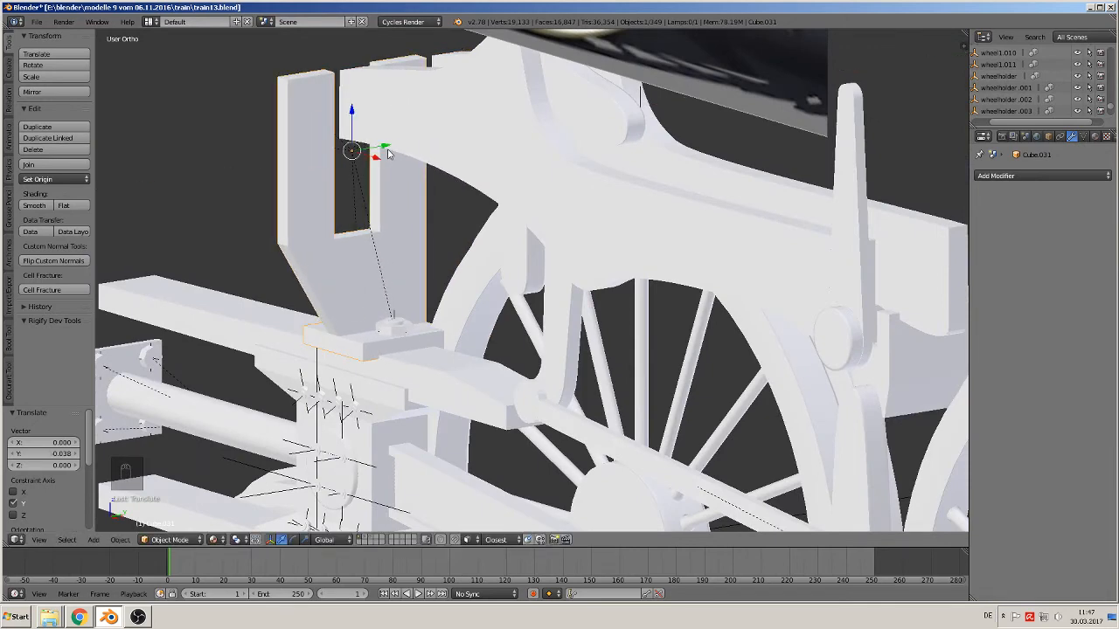
Centre the support's fork on the frame beam by nudging it about 0.016 and another 0.006 along Y.
middle_click_drag(389, 153, 336, 216)
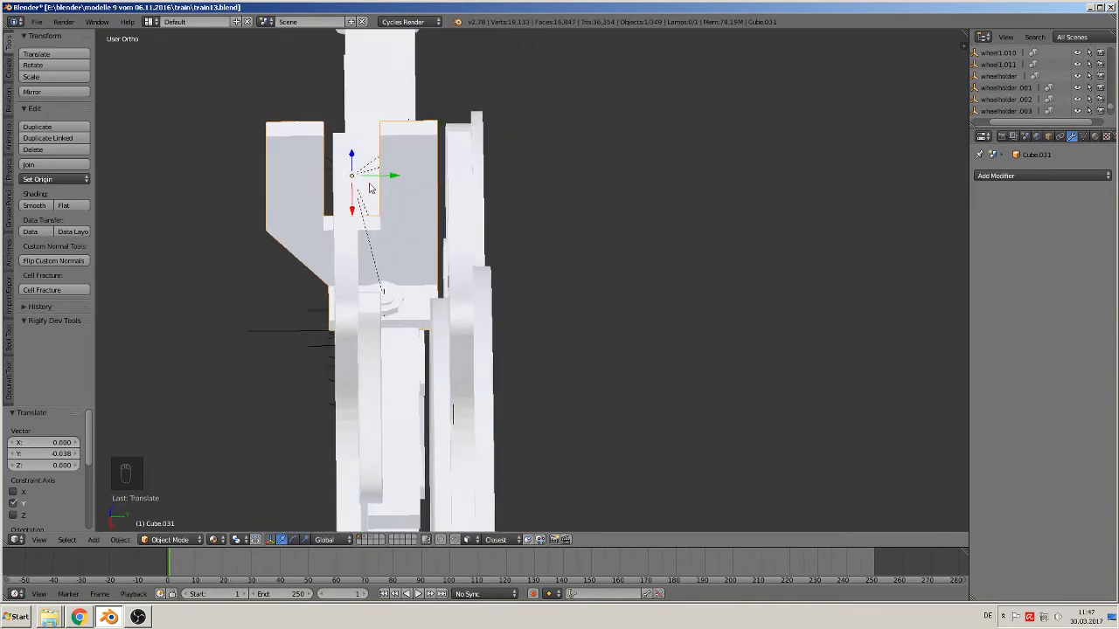
key("g")
key("y")
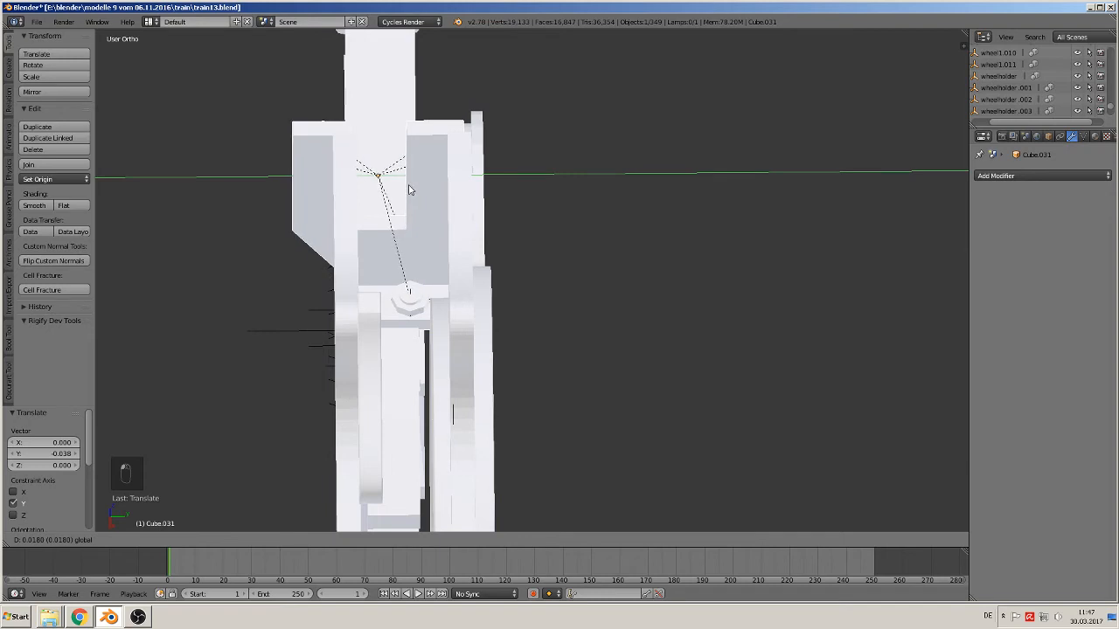
left_click(406, 184)
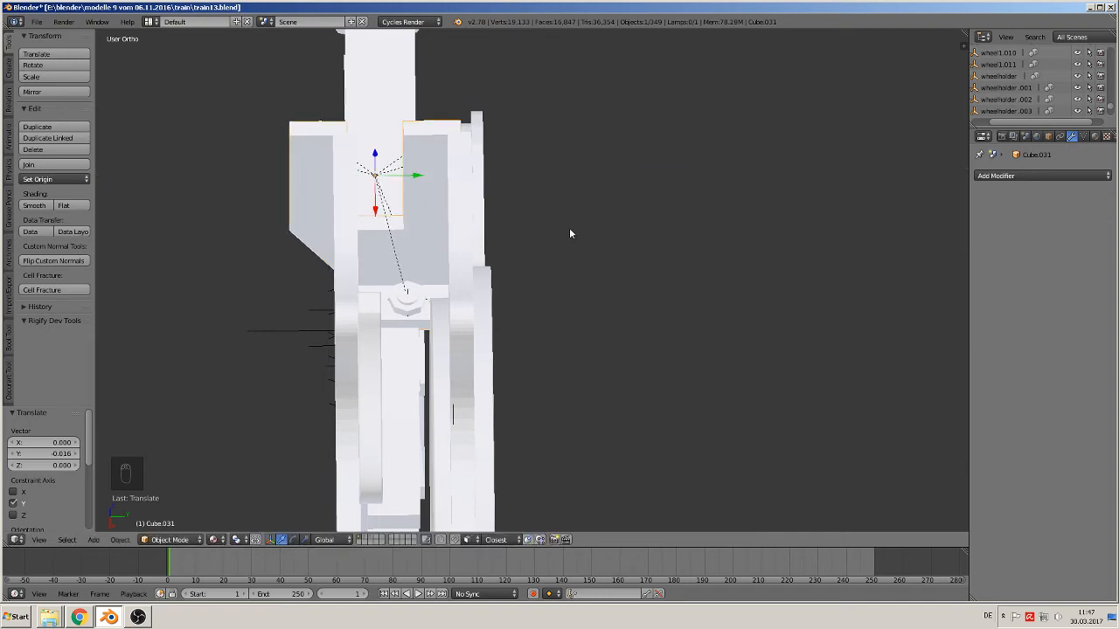
middle_click_drag(569, 232, 464, 214)
key("g")
key("y")
left_click(416, 184)
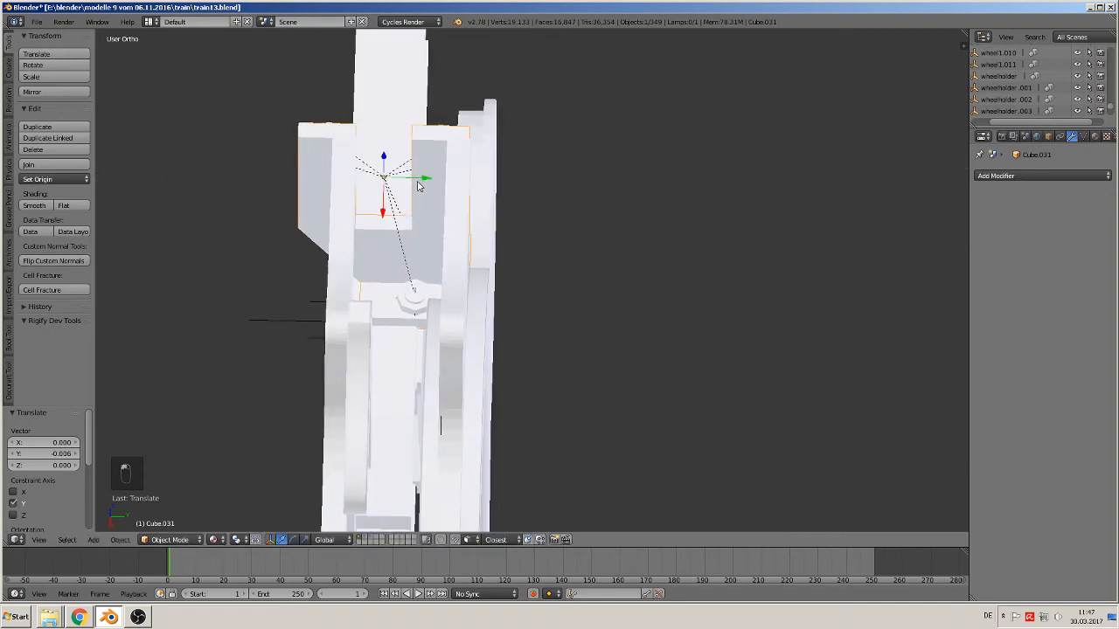
Scale the U-shaped support to about 0.781 along Y and shift it about 0.013 along Y.
key("s")
key("s")
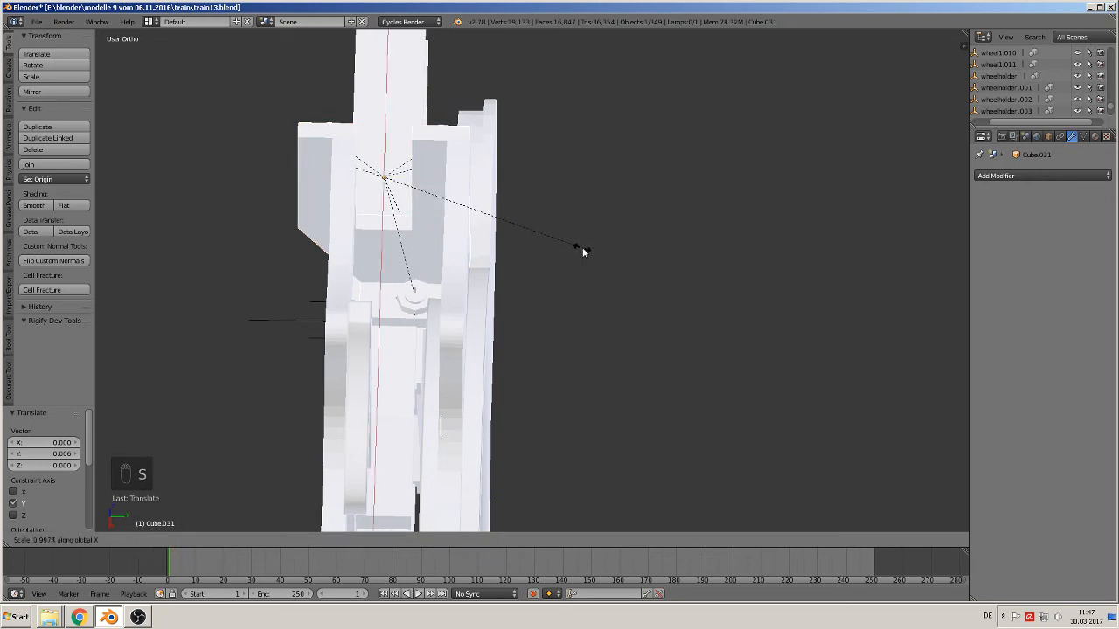
key("y")
left_click(533, 241)
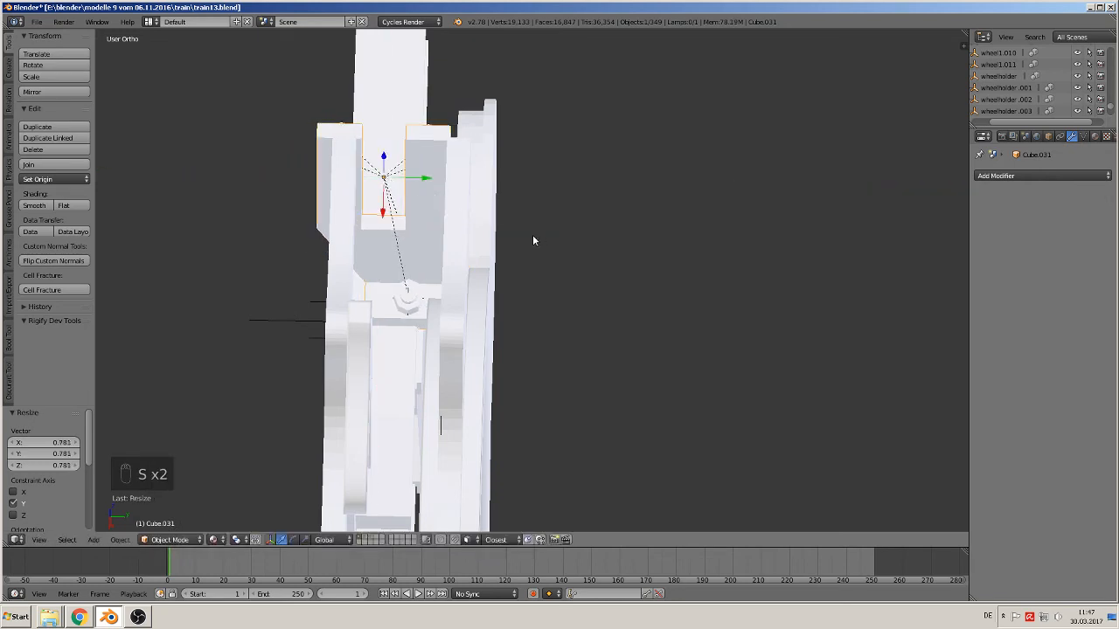
left_click_drag(428, 186, 442, 204)
middle_click_drag(443, 199, 350, 234)
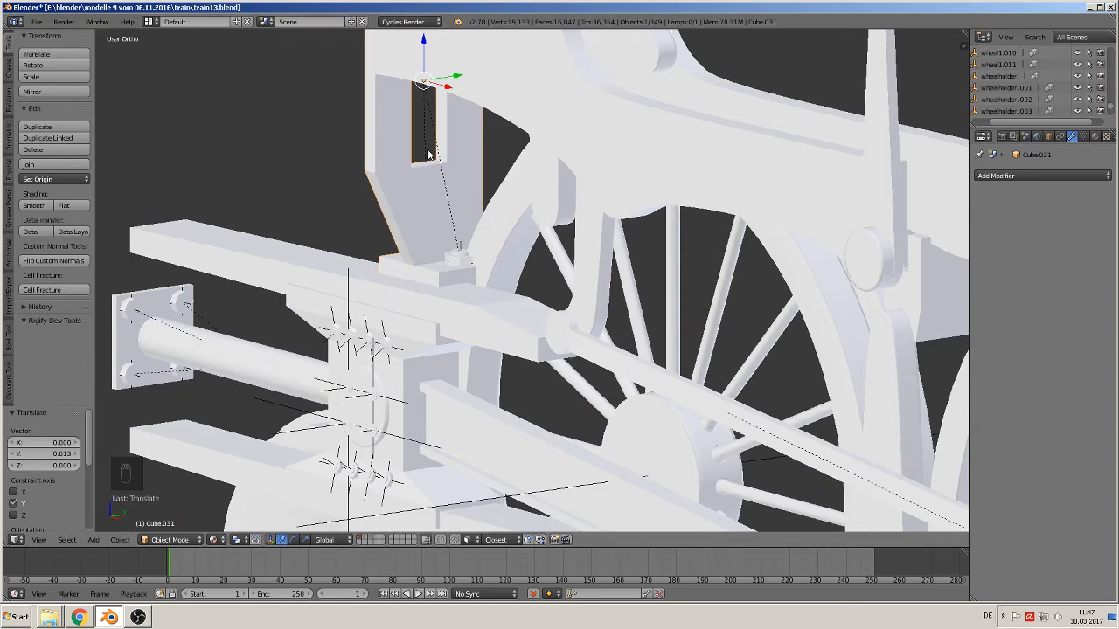
Select all vertices of the support's base block, including hidden ones, and shift them about -0.032 along Y over the upper slide bar.
middle_click_drag(494, 212, 482, 237)
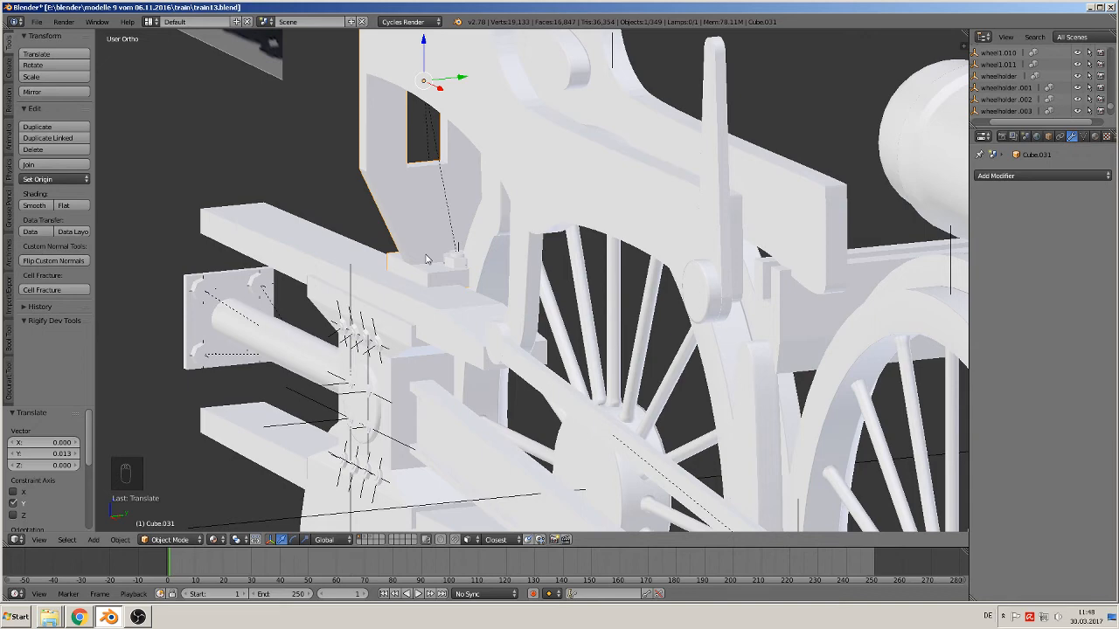
key("Tab")
scroll(435, 263, "up", 2)
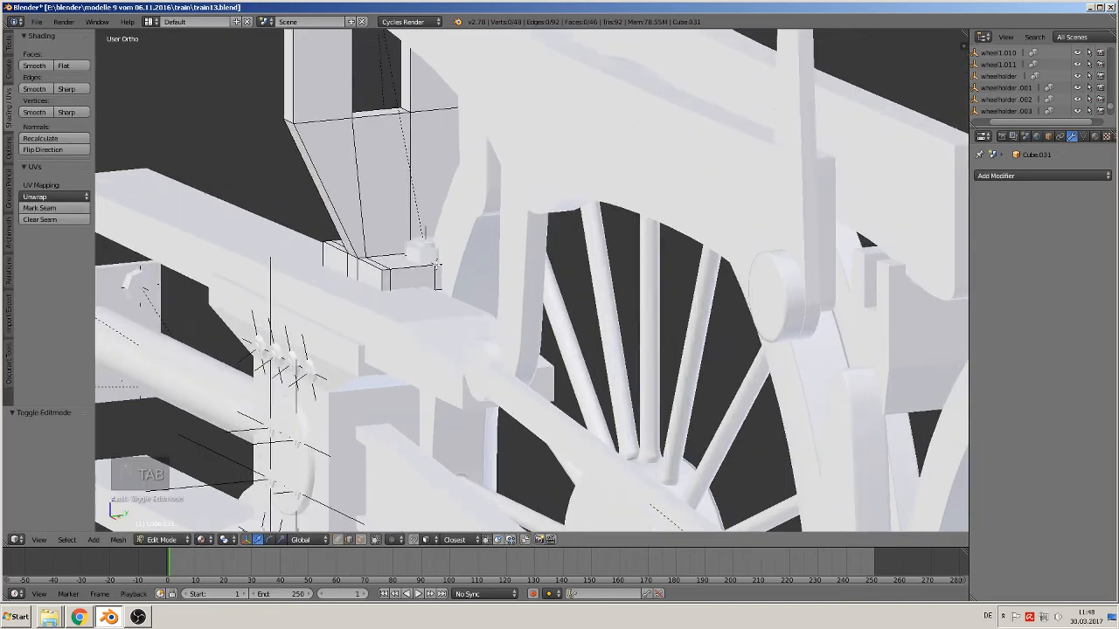
middle_click_drag(435, 263, 652, 238)
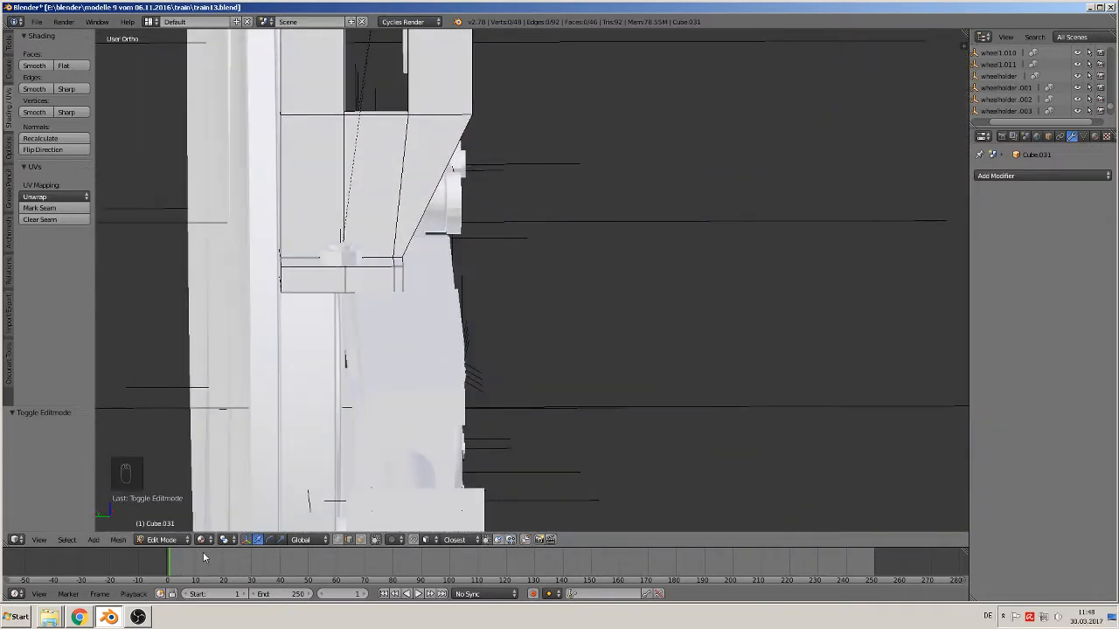
left_click(376, 539)
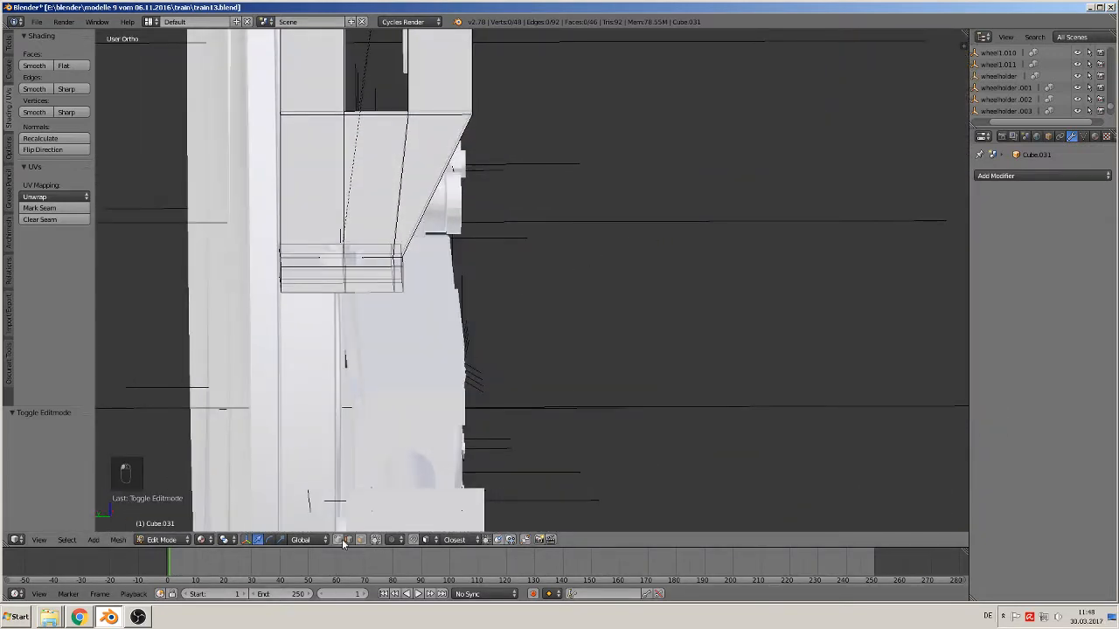
left_click(340, 540)
key("b")
left_click_drag(452, 328, 215, 232)
middle_click_drag(369, 302, 172, 322)
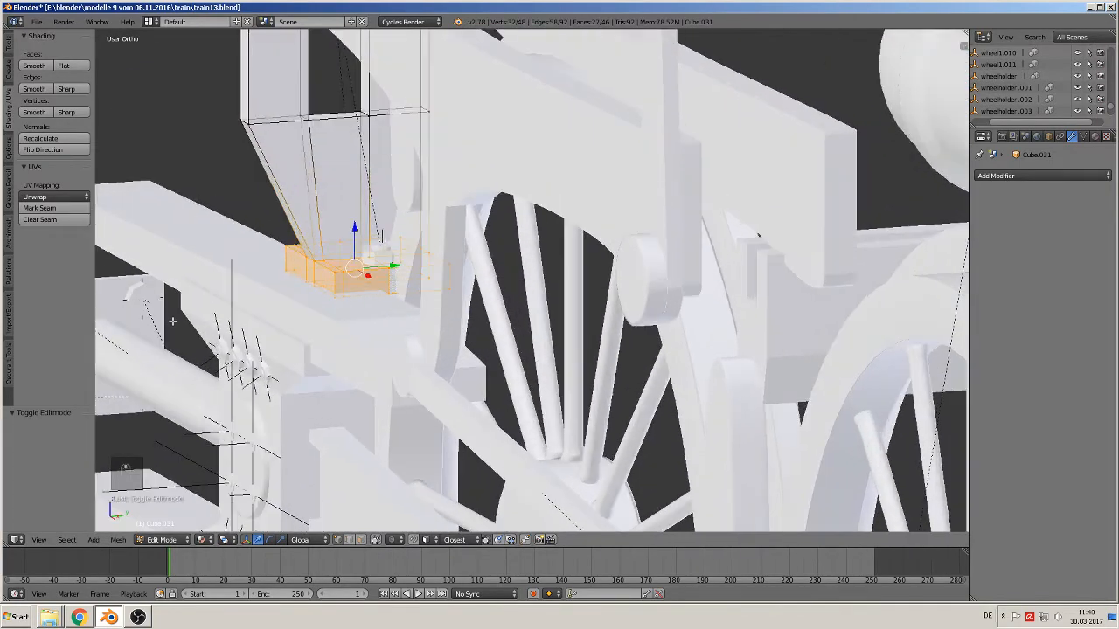
left_click_drag(403, 270, 341, 273)
Scale the support's base block to about 0.576 along Y, nudge it about 0.004 along Y, and finish the mesh edit.
key("s")
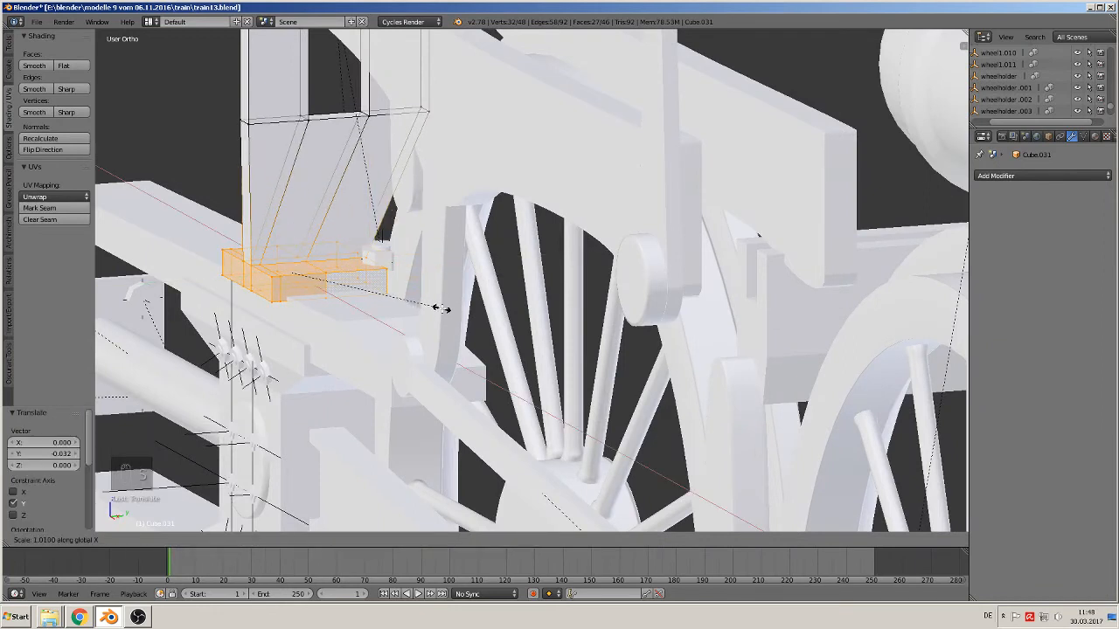
key("y")
left_click(376, 300)
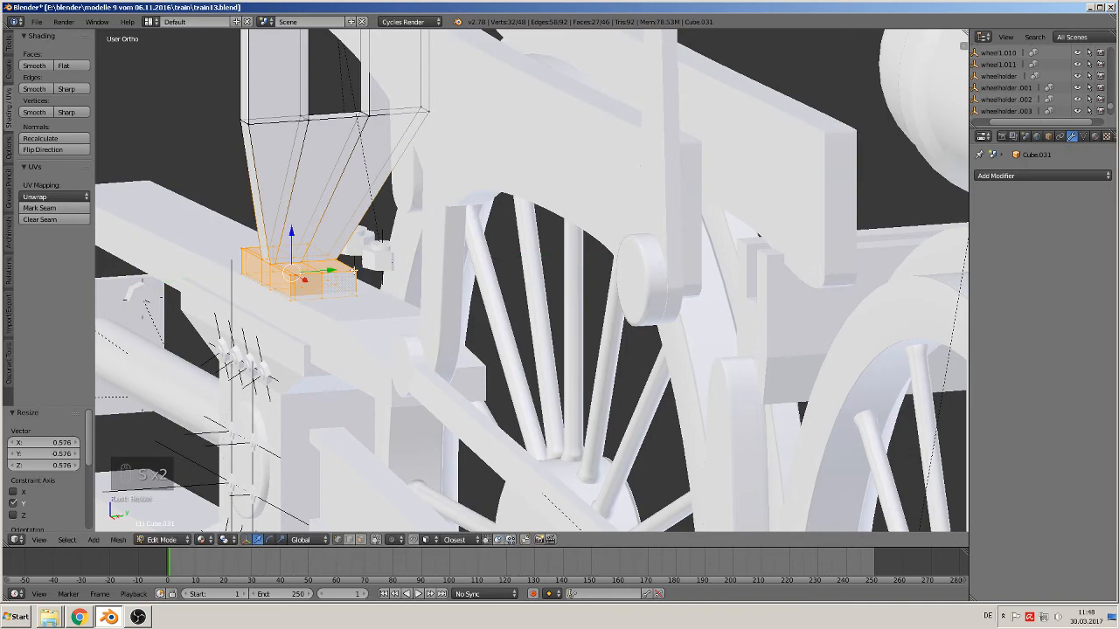
key("g")
left_click(329, 269)
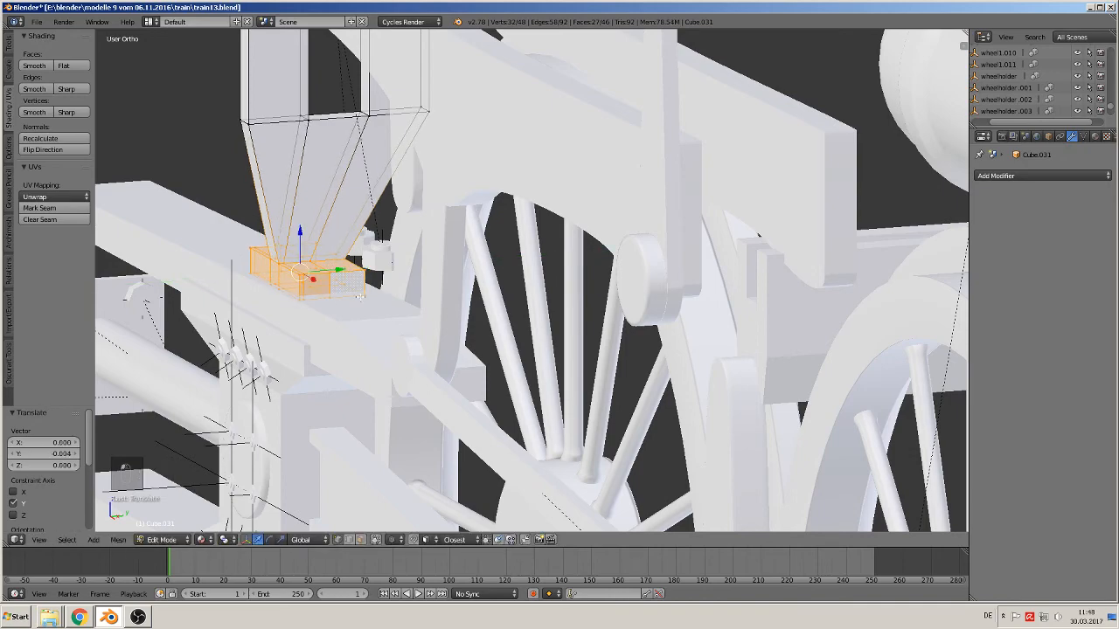
middle_click_drag(331, 271, 569, 331)
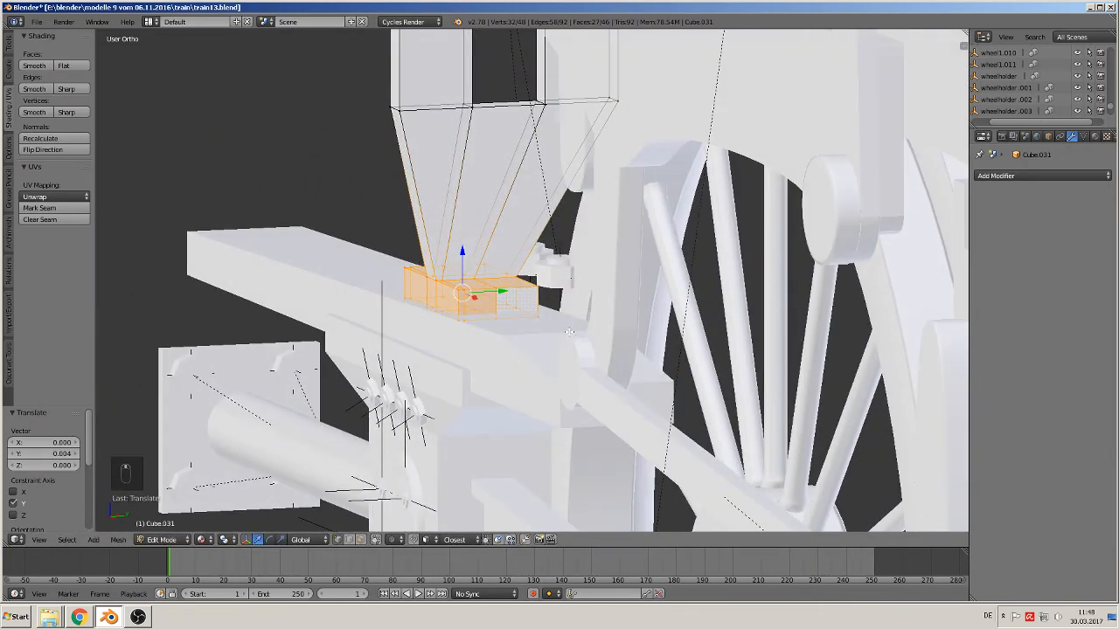
key("Tab")
Move the two screws beside the support's base about -0.032 along Y onto the base block, and clear the selection.
right_click(547, 273)
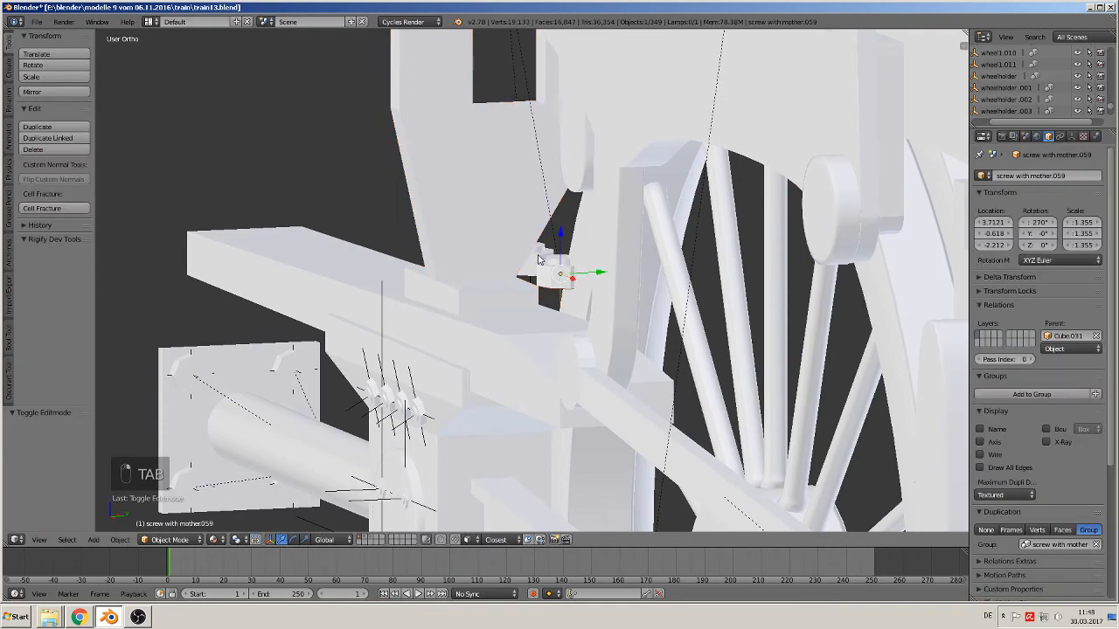
right_click(543, 263)
left_click_drag(584, 267, 508, 280)
middle_click_drag(507, 297, 550, 338)
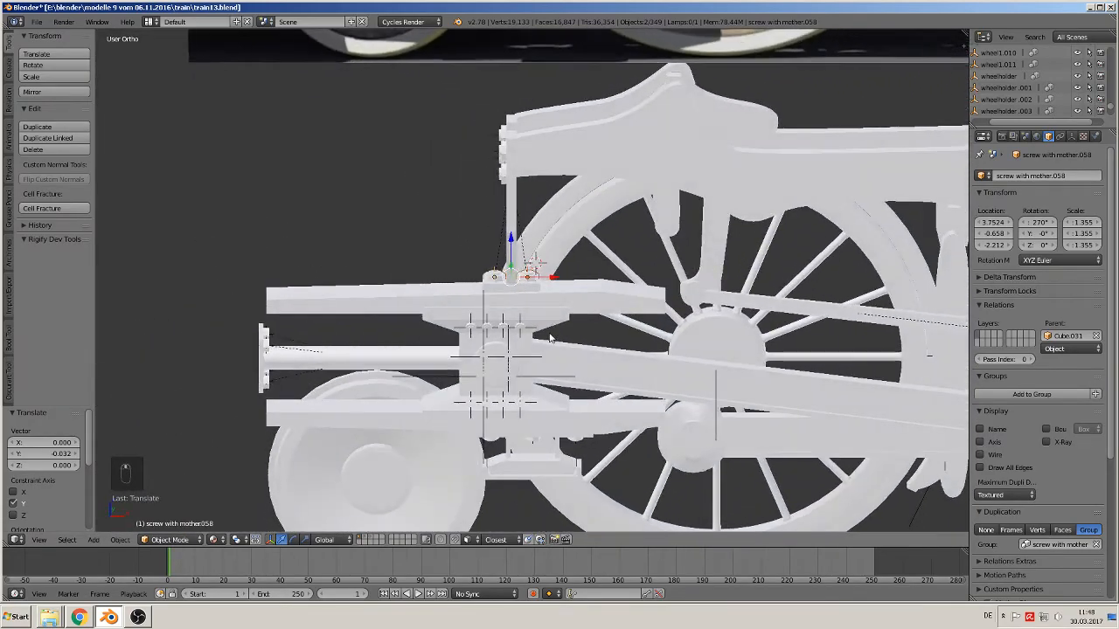
key("a")
Return to the front view showing the reference image and save the train13.blend file.
scroll(546, 337, "down", 2)
key("KP_1")
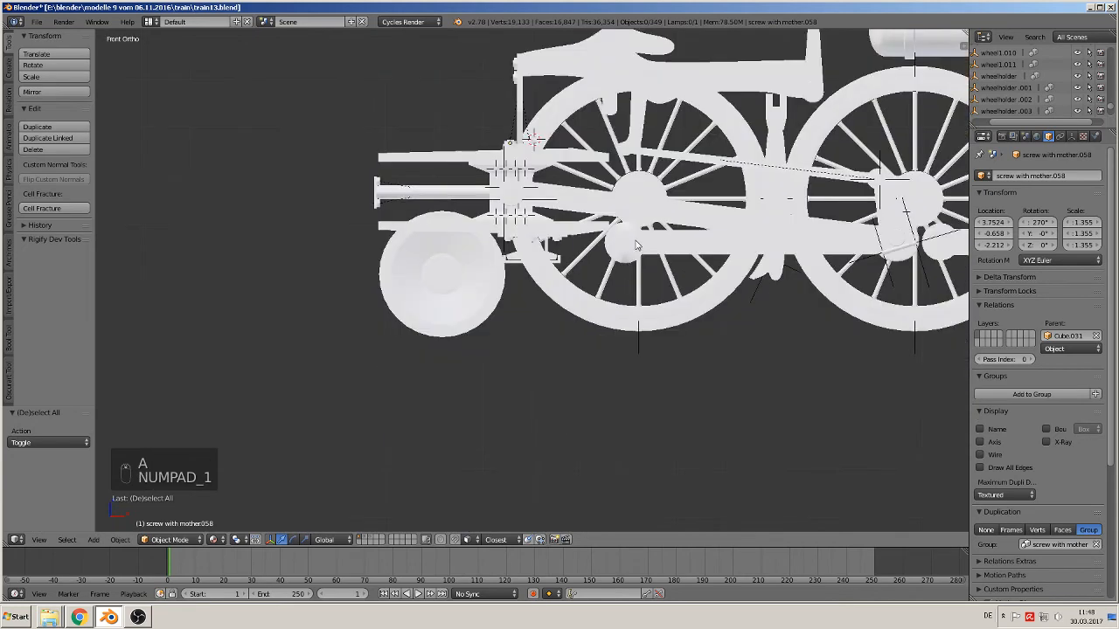
scroll(618, 275, "down", 5)
scroll(319, 299, "up", 2)
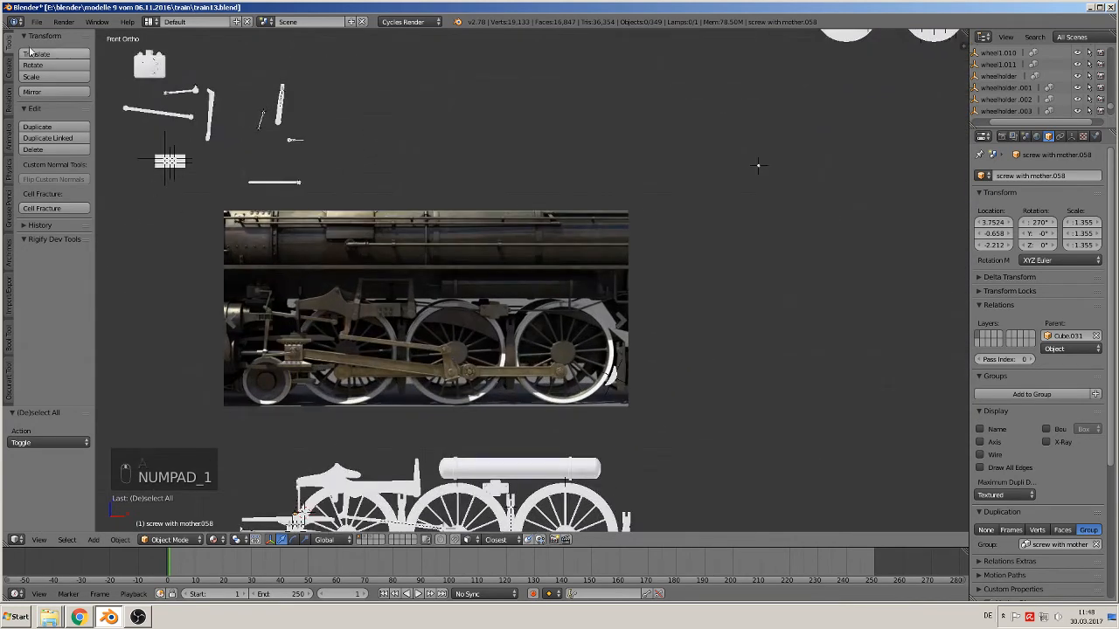
left_click(37, 21)
left_click(49, 111)
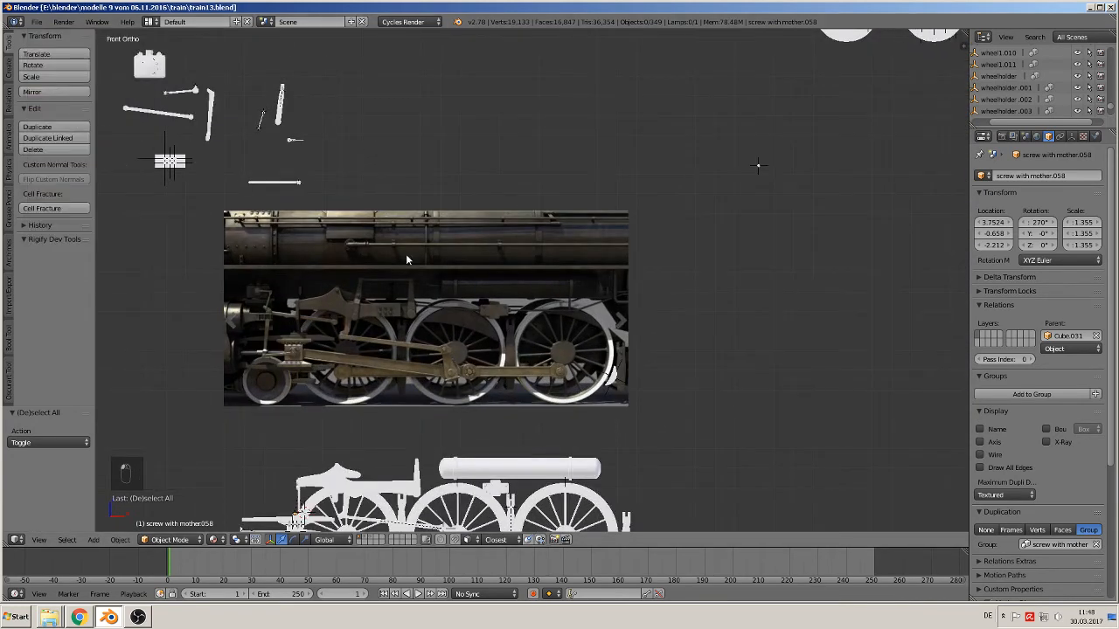
Examine the separate rectangular block with six screw heads near the reference image and test-move the block without keeping the move.
middle_click_drag(406, 253, 569, 353, "shift")
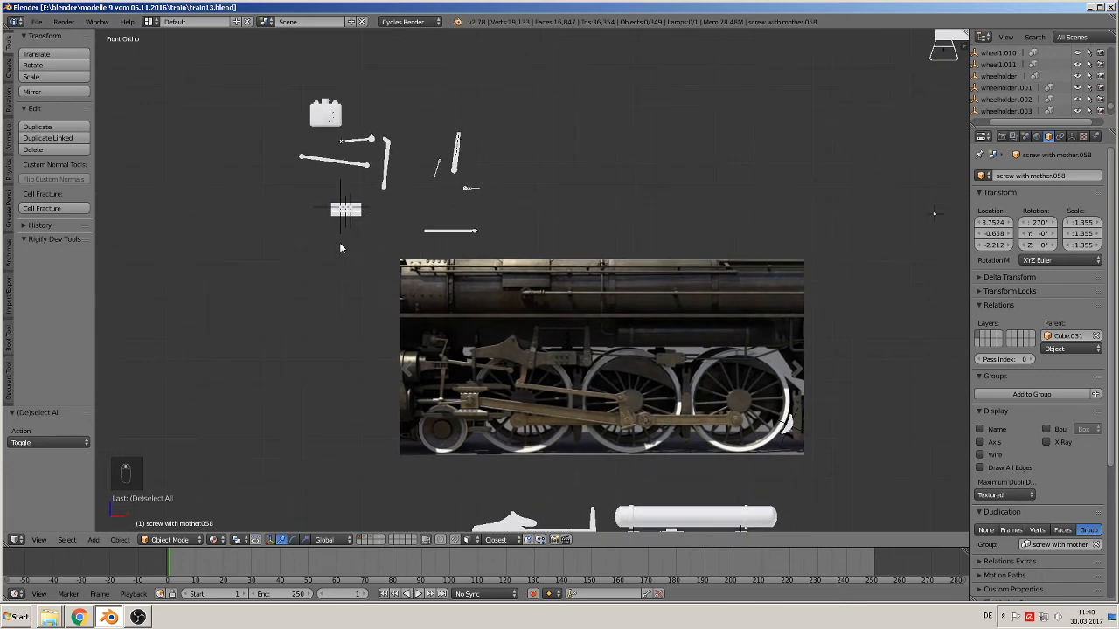
scroll(341, 248, "up", 2)
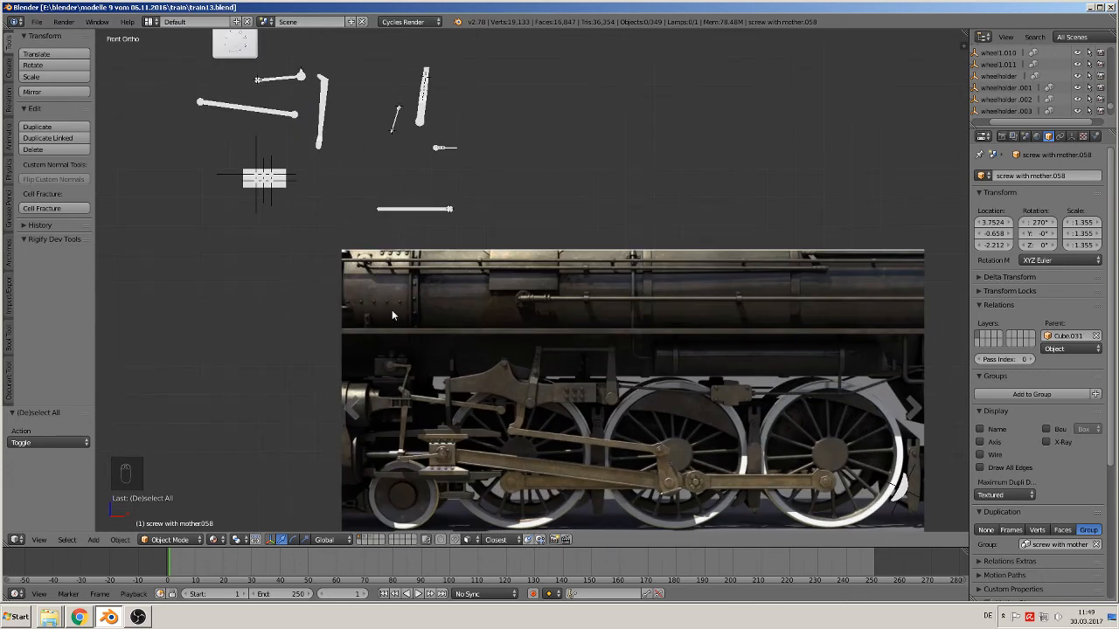
right_click(269, 182)
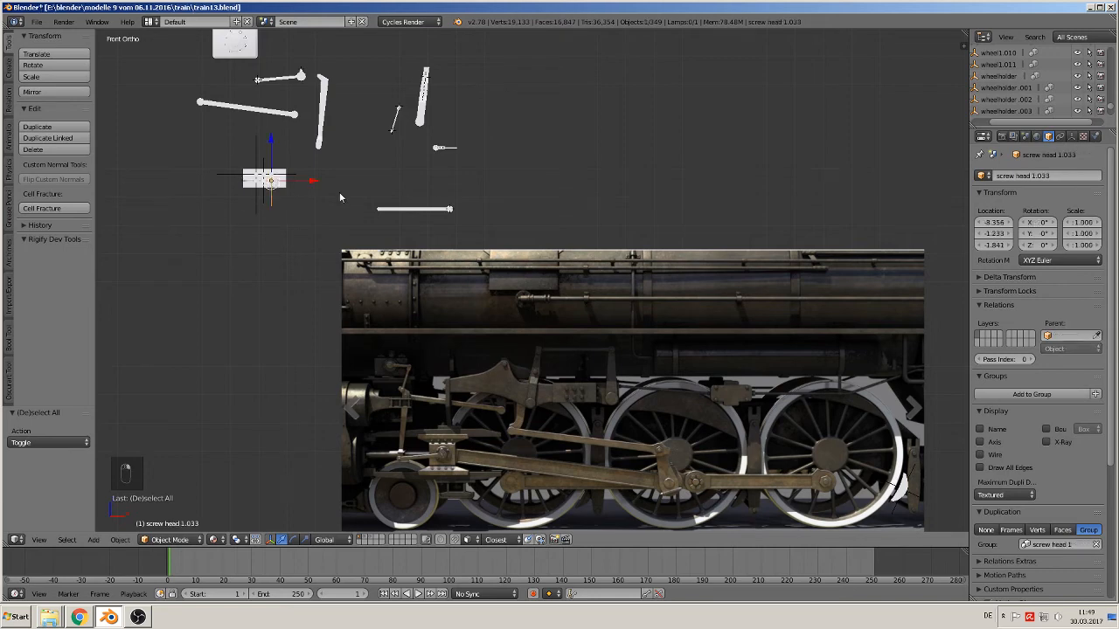
key("KP_Decimal")
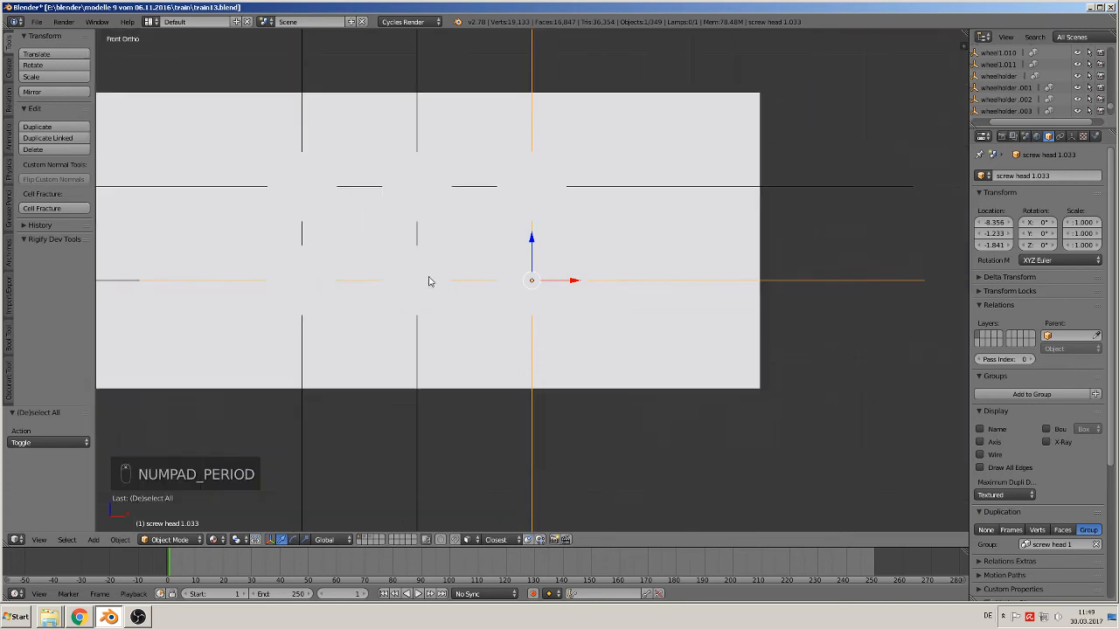
middle_click_drag(428, 281, 493, 300)
middle_click_drag(573, 266, 470, 334, "shift")
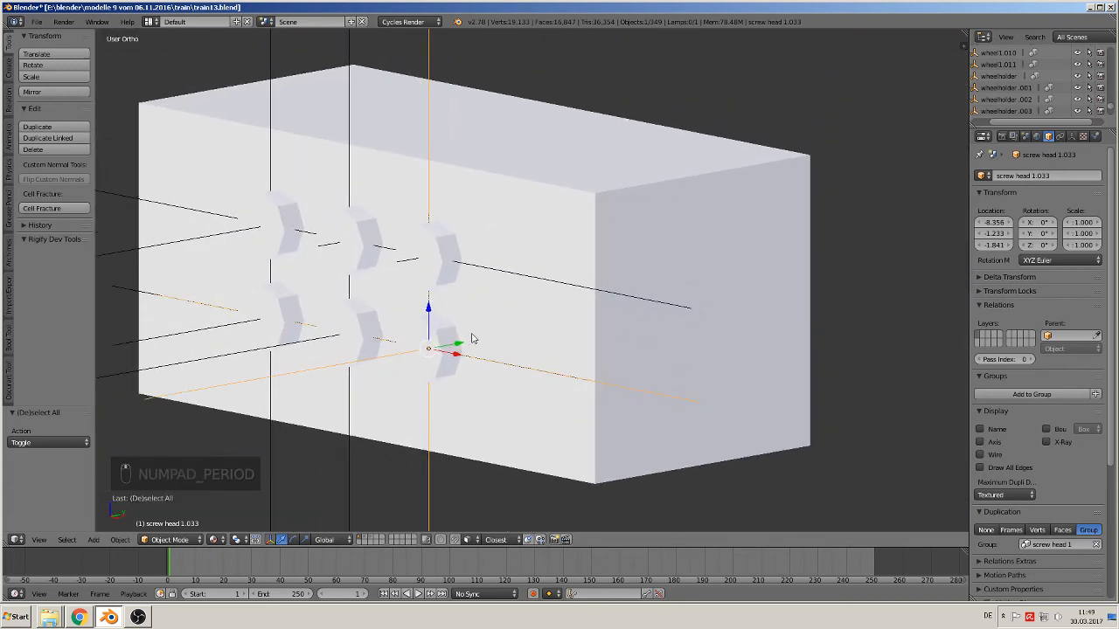
right_click(532, 251)
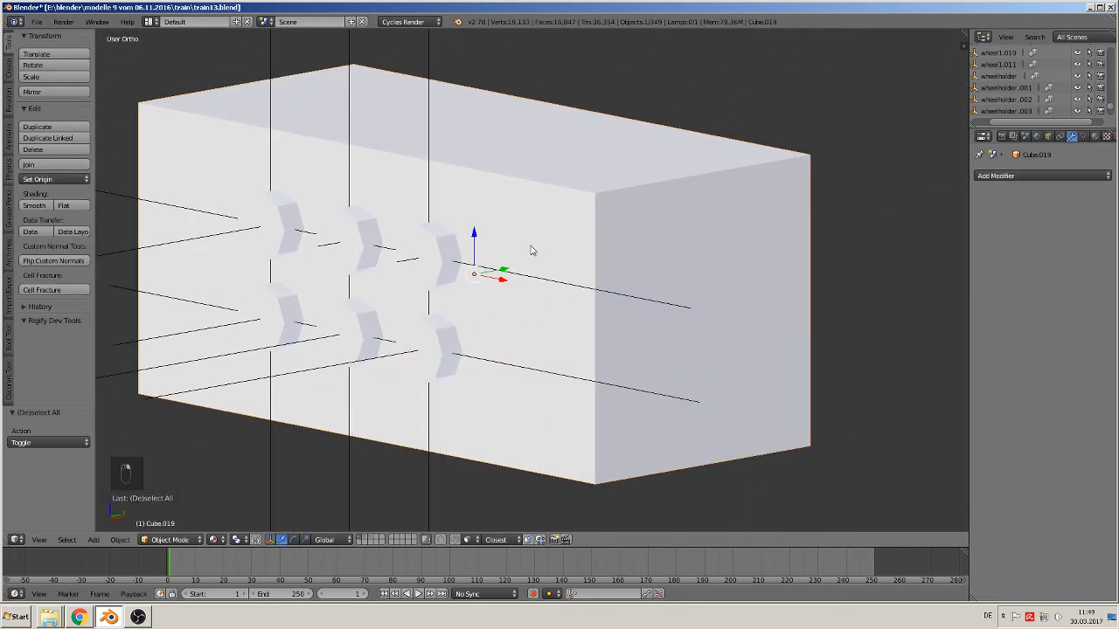
key("g")
right_click(531, 227)
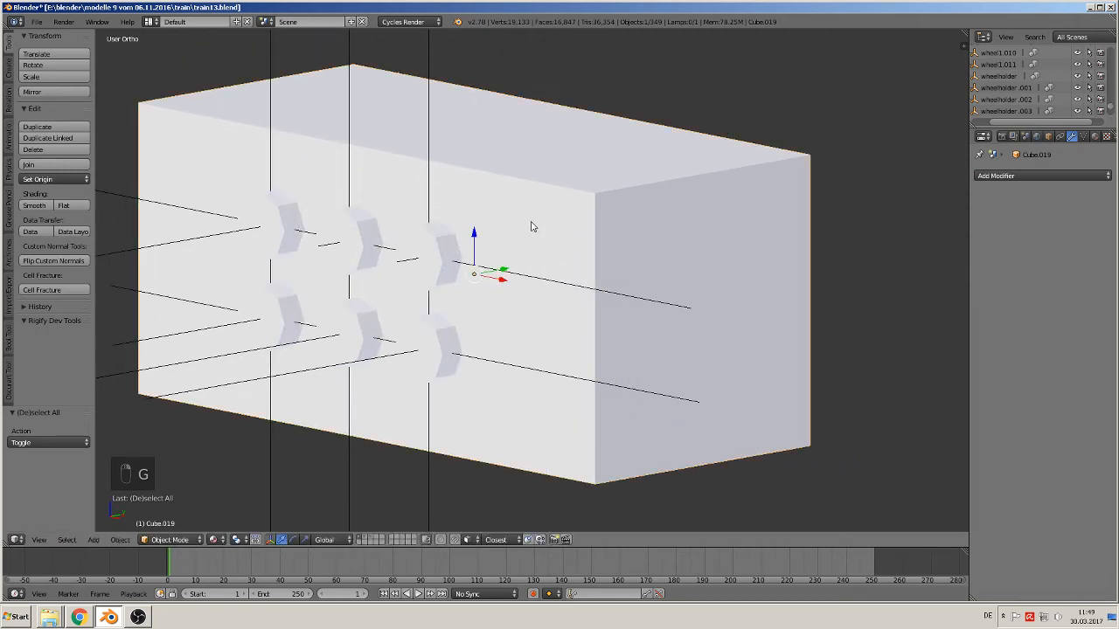
Parent the lower-right screw head to the separate rectangular block with the Object option and test-move the block.
right_click(452, 347)
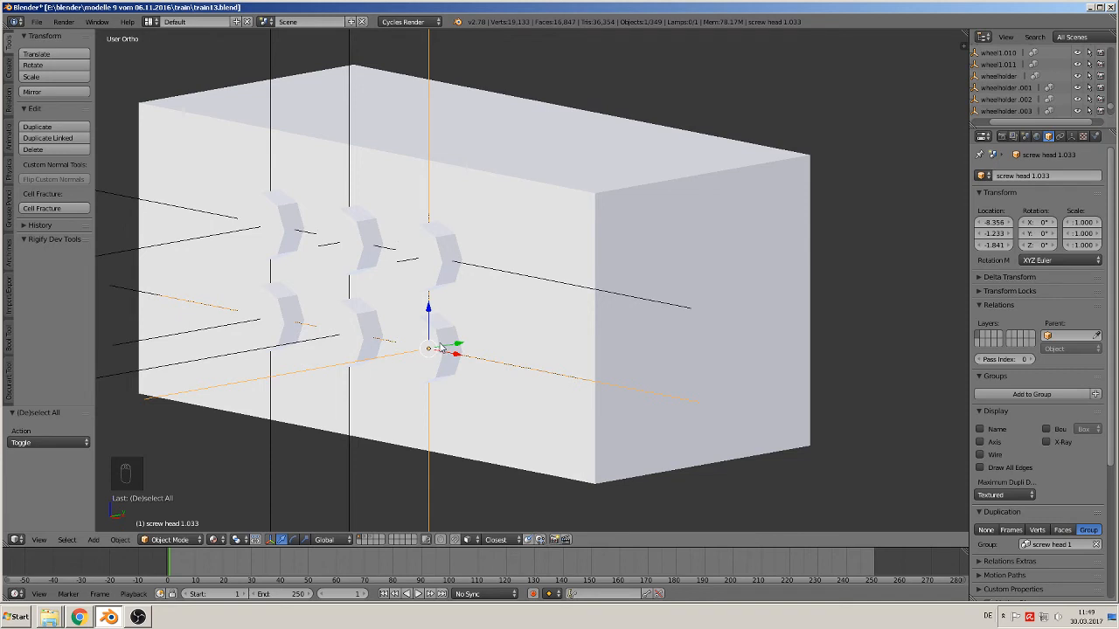
right_click(508, 332)
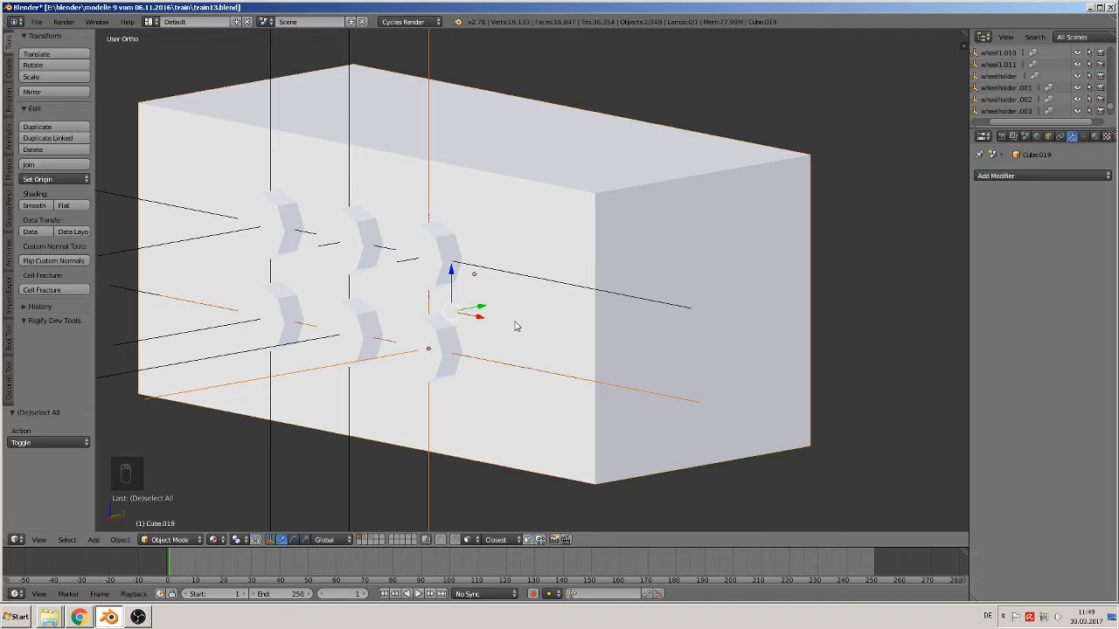
key("ctrl+p")
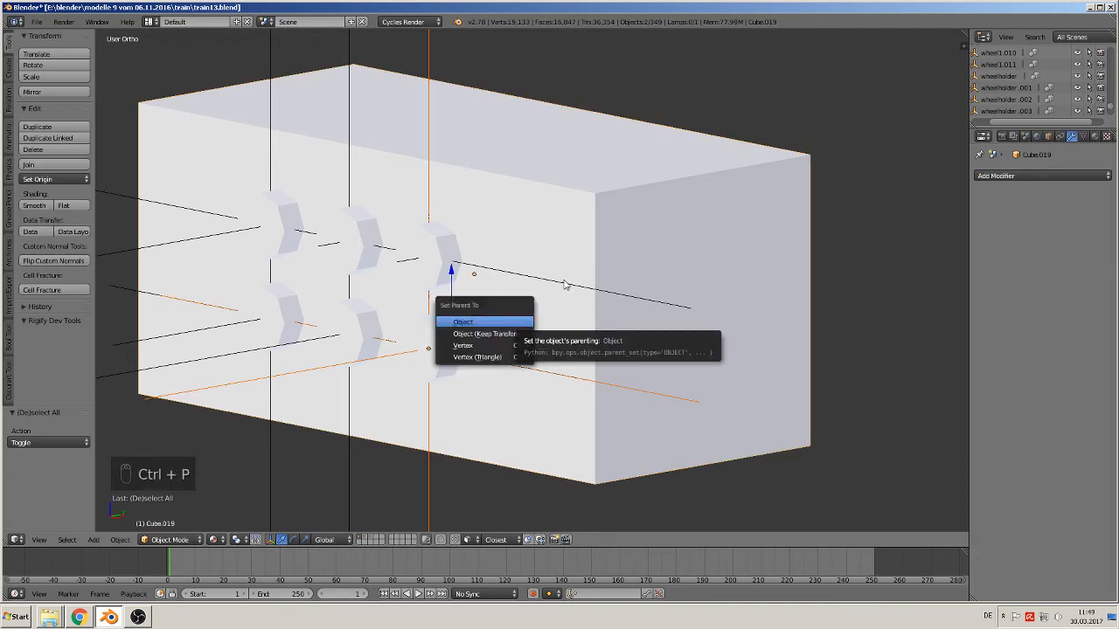
left_click(486, 321)
key("ctrl+p")
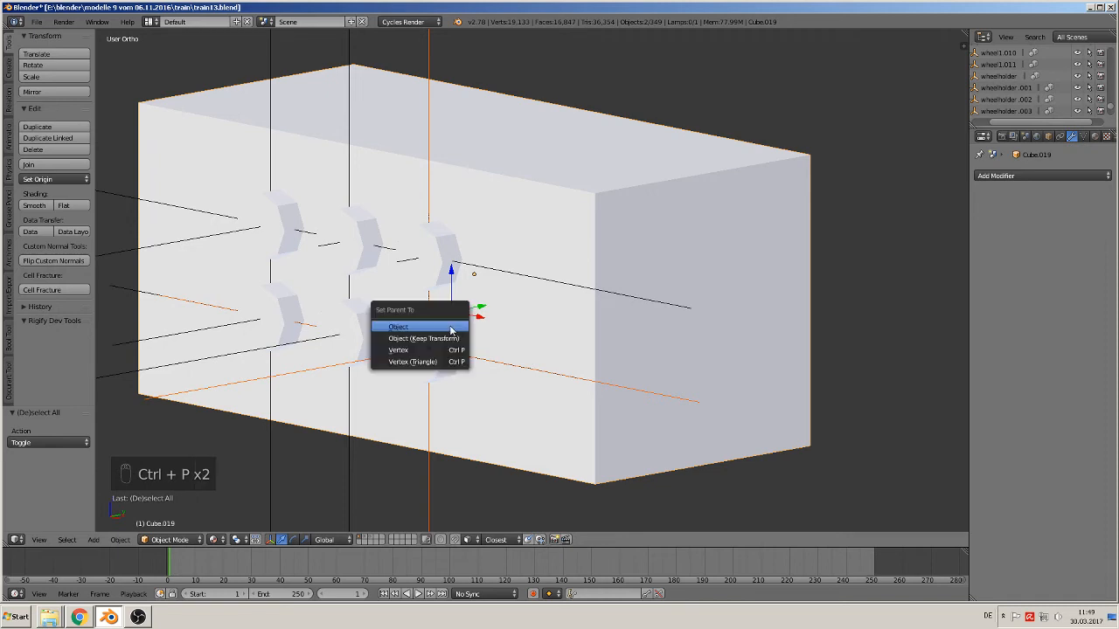
left_click(404, 327)
right_click(527, 221)
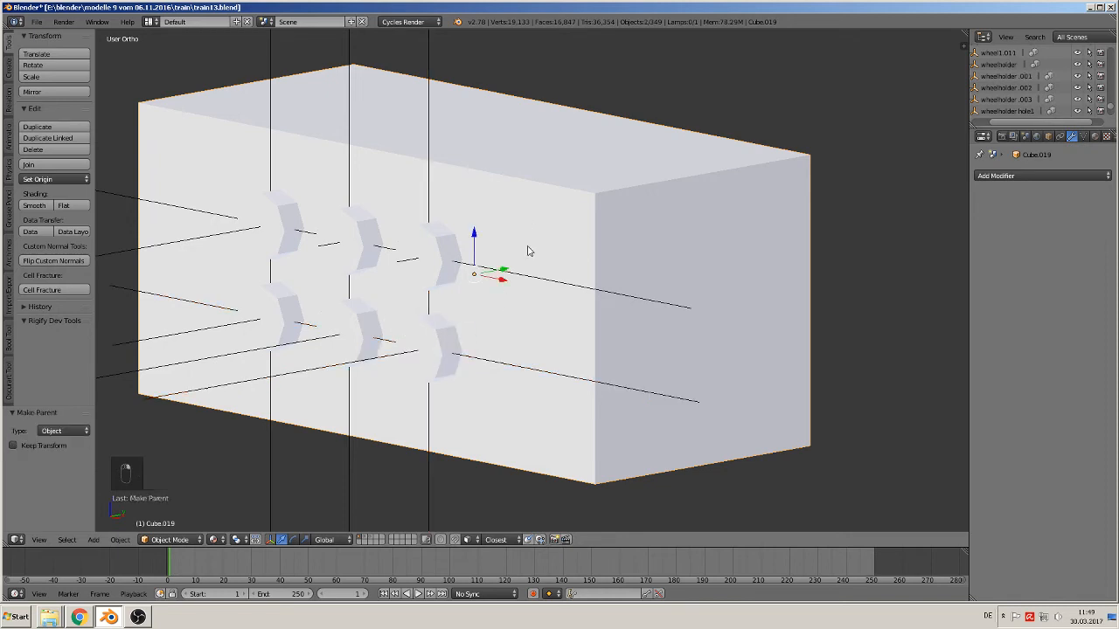
key("g")
right_click(527, 247)
Parent the upper-right and lower-middle screw heads to the rectangular block with the Object option.
right_click(448, 257)
right_click(515, 235, "shift")
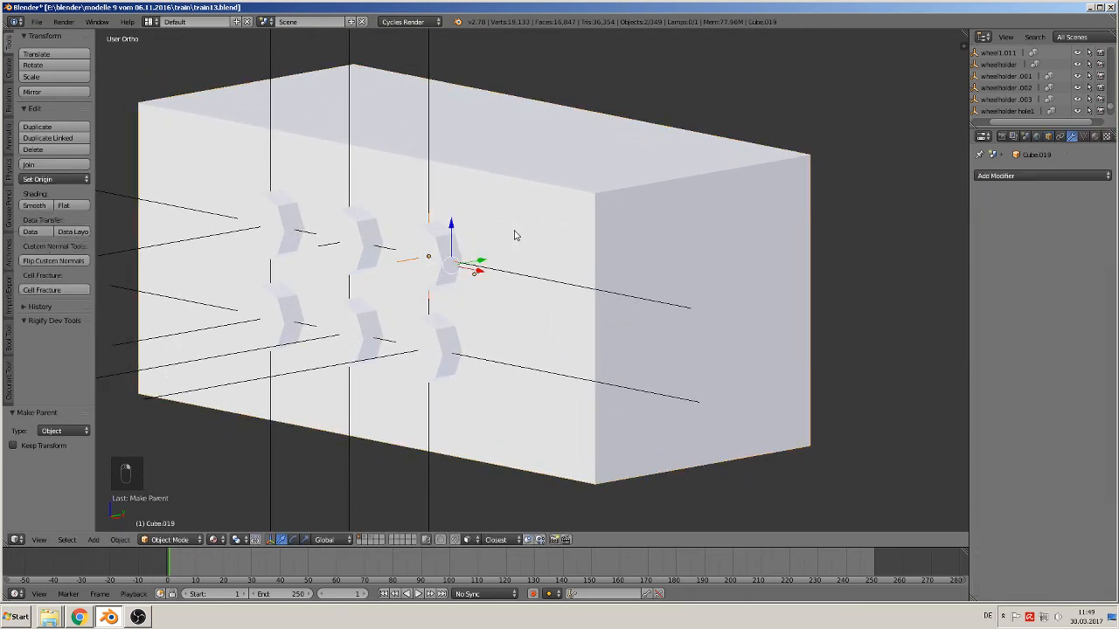
key("ctrl+p")
left_click(496, 234)
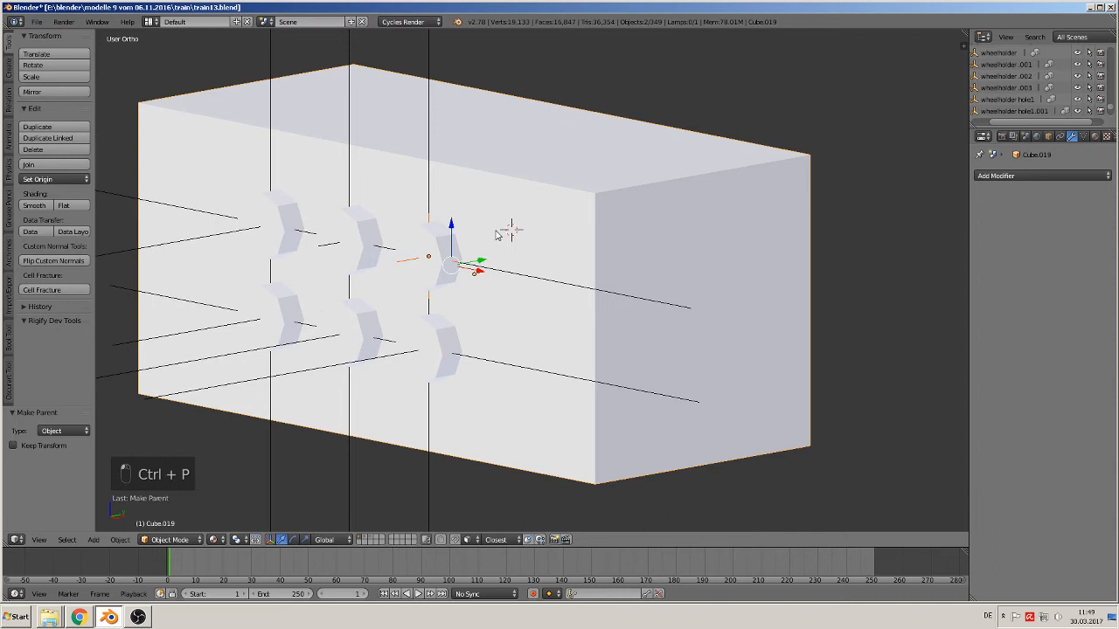
right_click(381, 322)
right_click(400, 308, "shift")
key("ctrl+p")
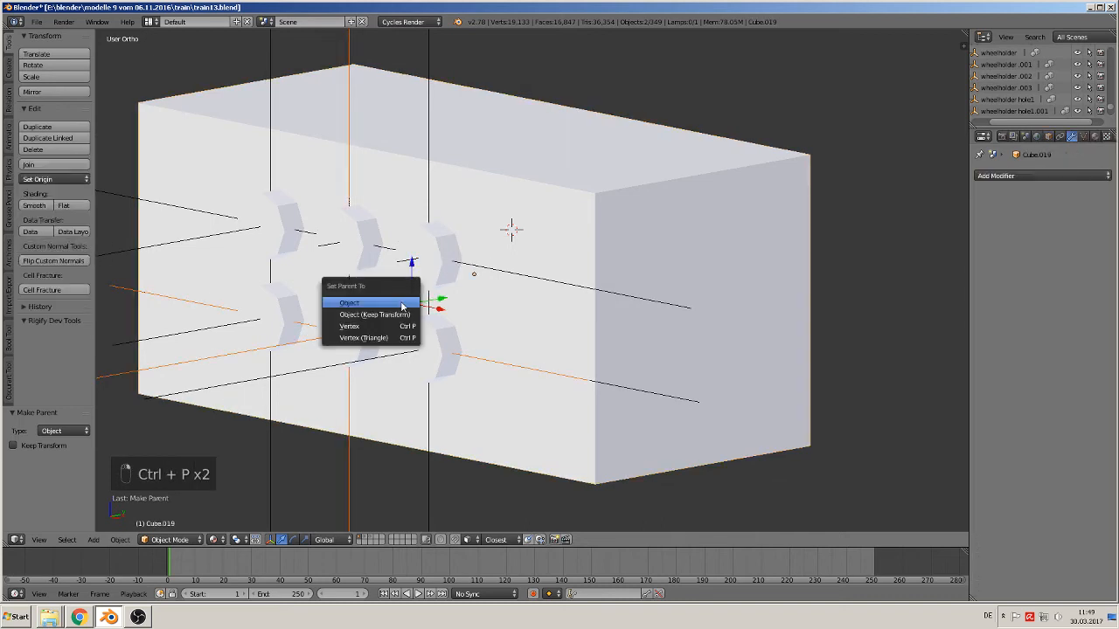
left_click(402, 304)
Parent the upper-middle and upper-left screw heads to the rectangular block with the Object option.
right_click(349, 247)
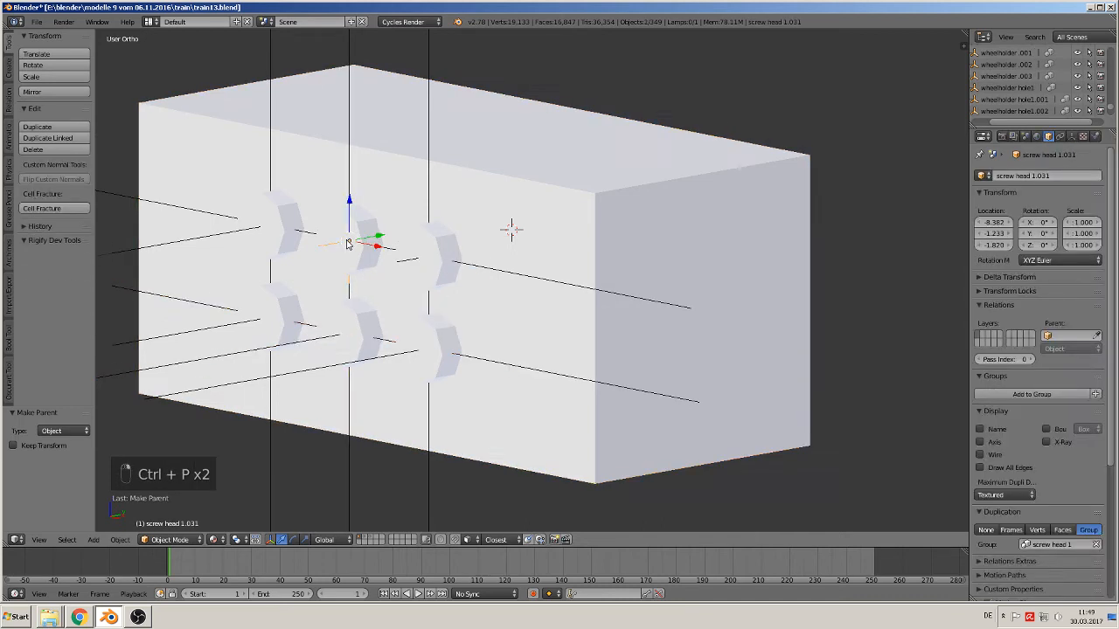
right_click(379, 185, "shift")
key("ctrl+p")
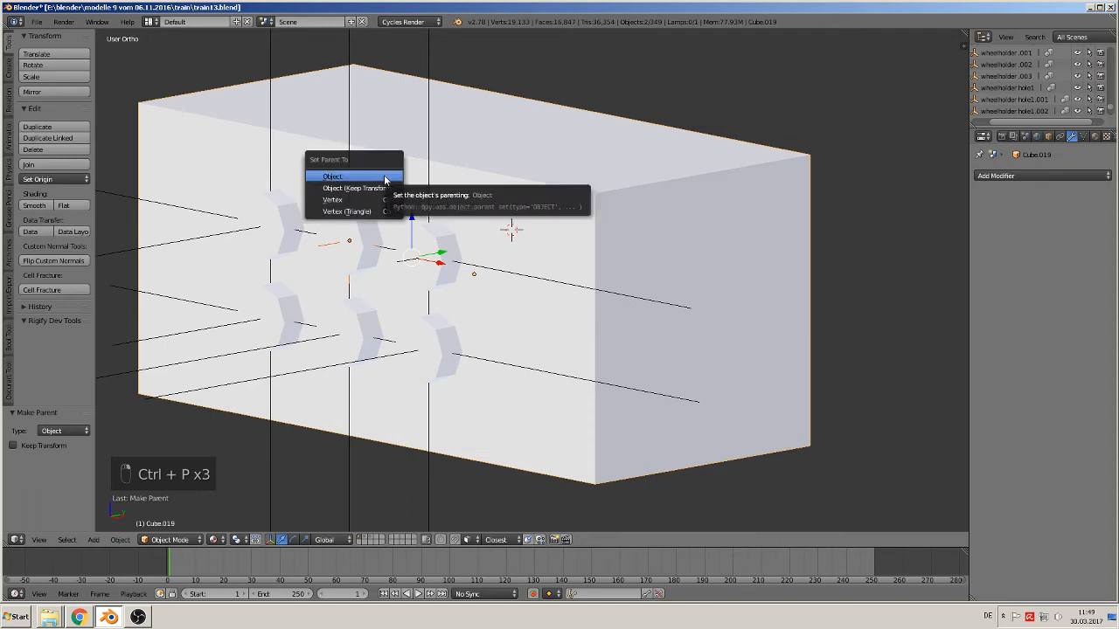
left_click(385, 180)
right_click(285, 222)
right_click(310, 187, "shift")
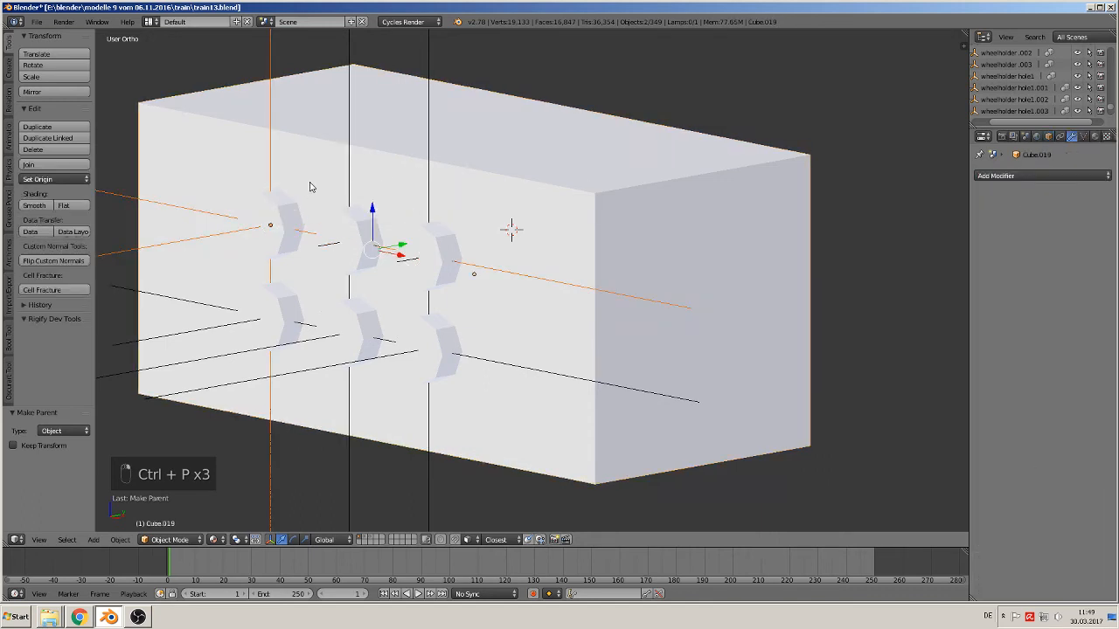
key("ctrl+p")
left_click(309, 183)
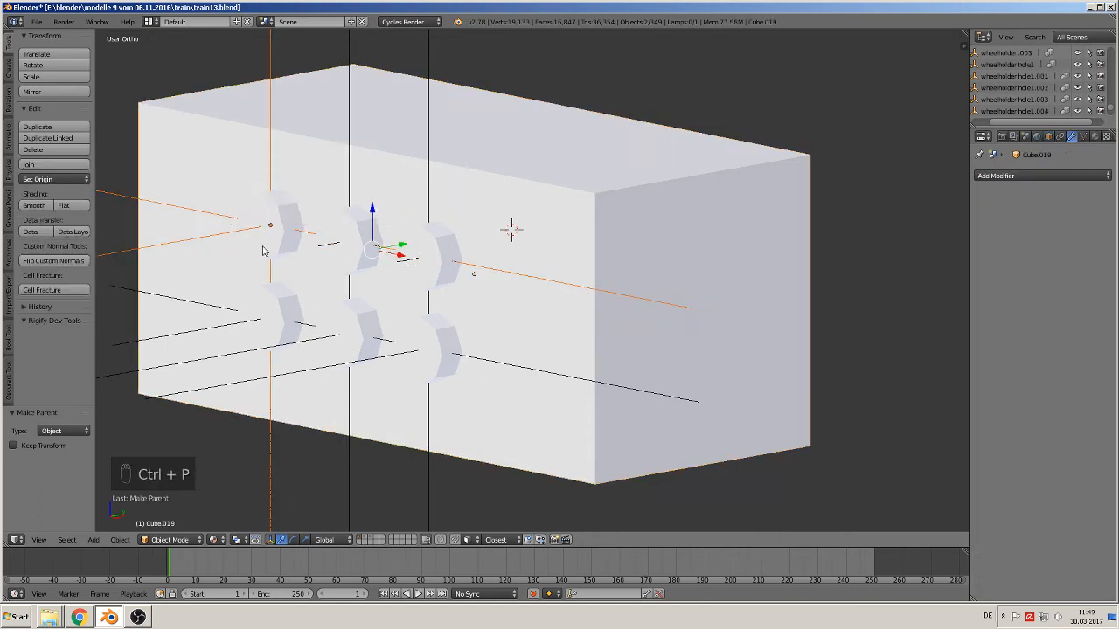
Parent the lower-left screw head to the rectangular block as Object and test-move the block without keeping the move.
right_click(275, 318)
right_click(228, 279, "shift")
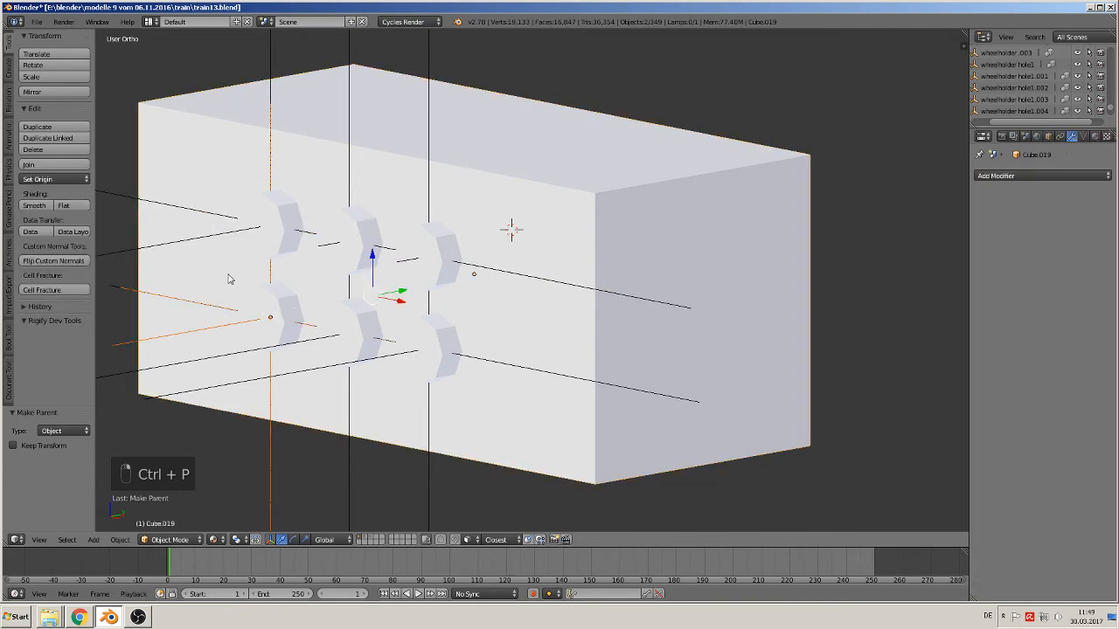
key("ctrl+p")
left_click(246, 281)
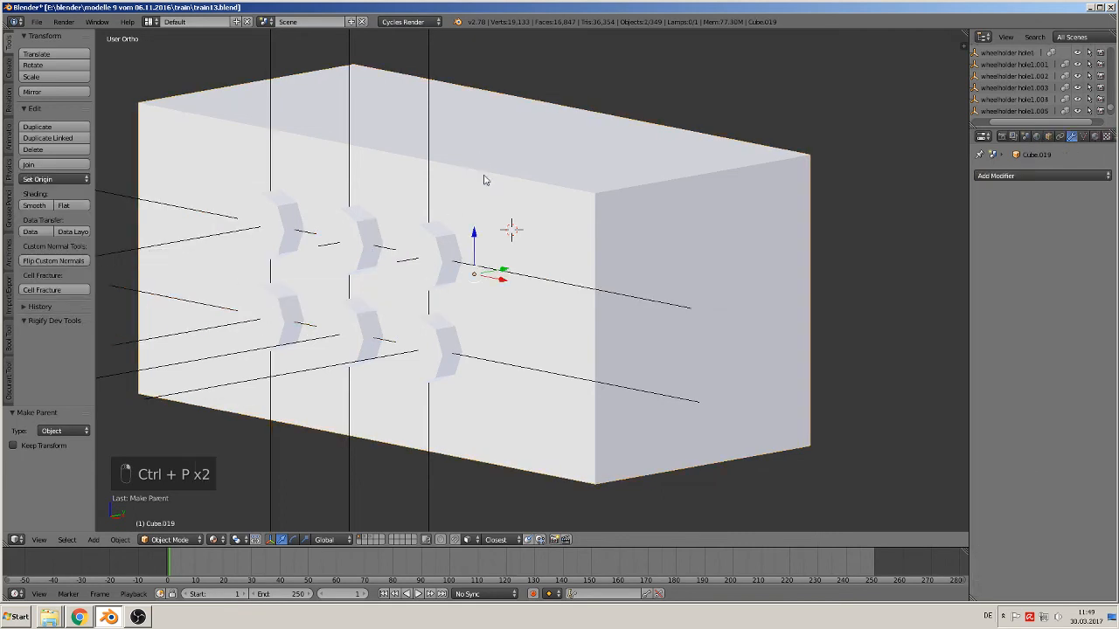
key("g")
right_click(496, 259)
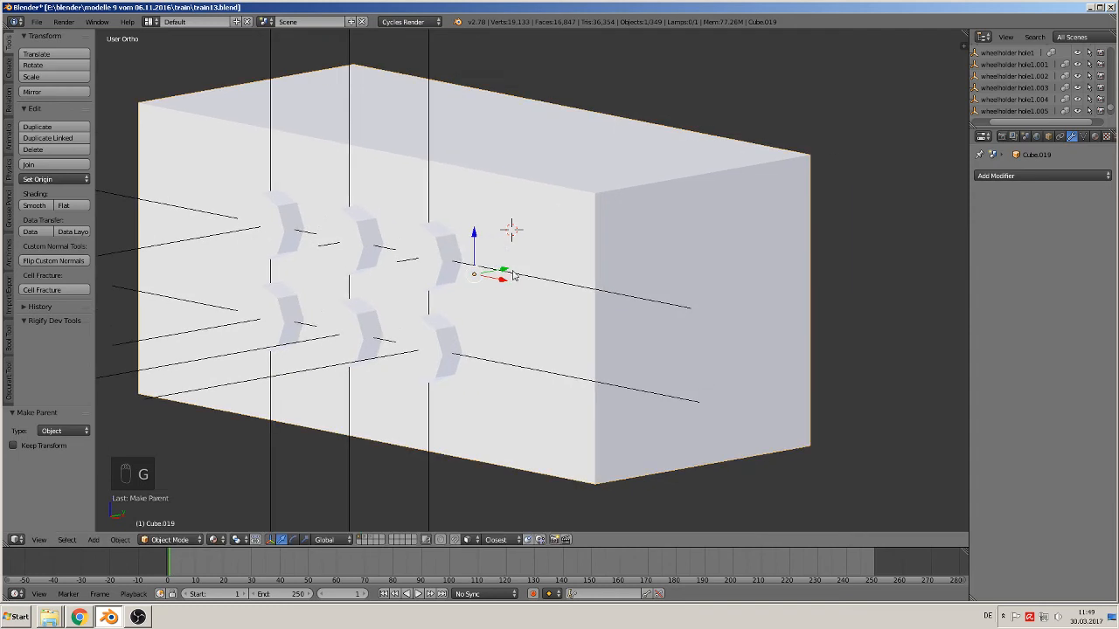
Move the block about 1.109 along X and -0.761 along Z onto the reference image, and lower it -0.901 along Z to the wheel assembly.
scroll(512, 272, "down", 4)
key("KP_1")
scroll(554, 321, "down", 7)
middle_click_drag(644, 424, 404, 247, "shift")
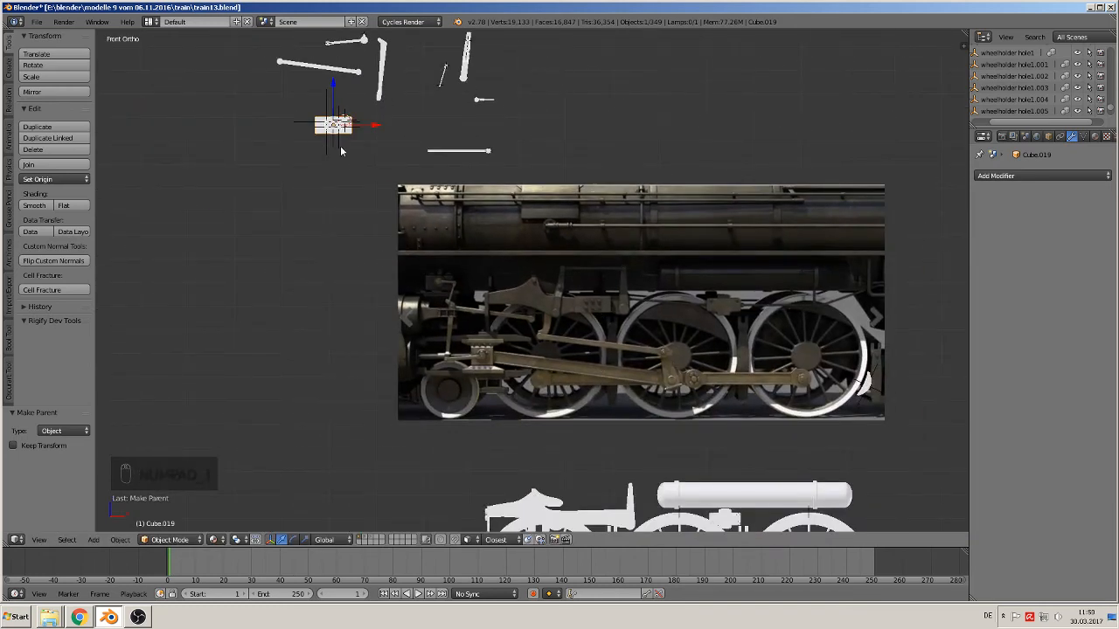
key("g")
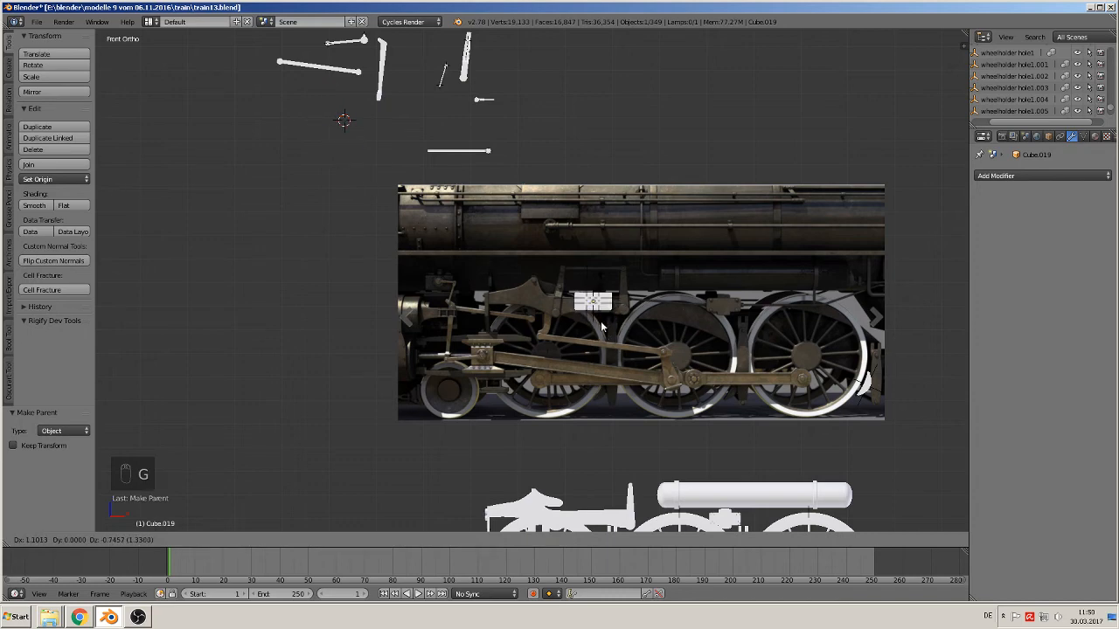
left_click(603, 325)
scroll(552, 281, "up", 1)
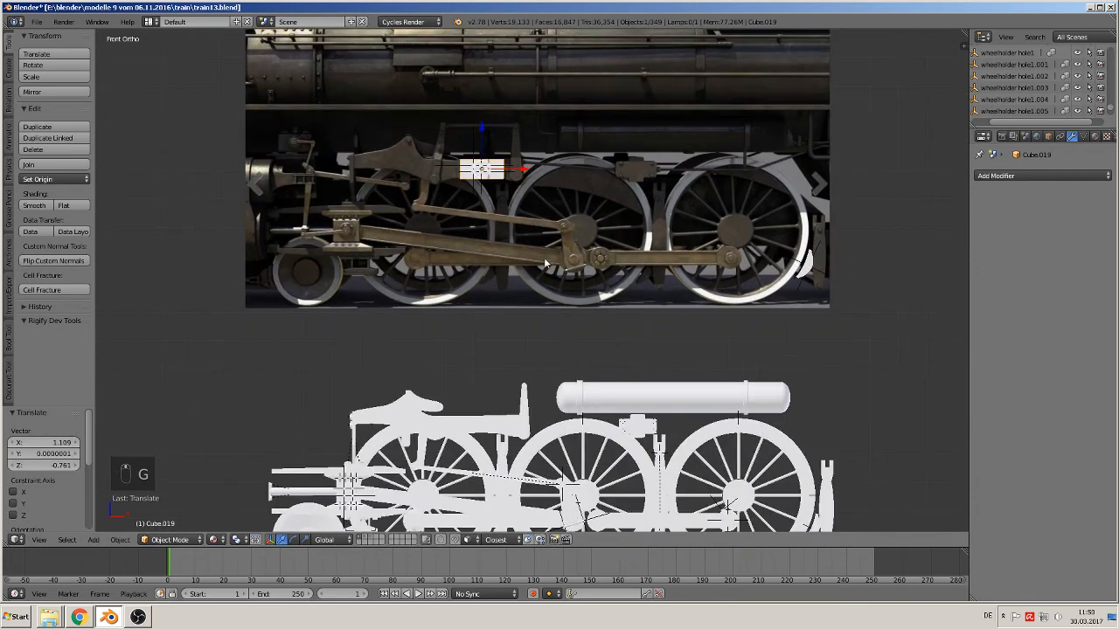
left_click_drag(479, 138, 484, 395)
Move the six-screw block about 1.148 along Y in the top view toward the wheel assembly.
scroll(480, 189, "up", 1)
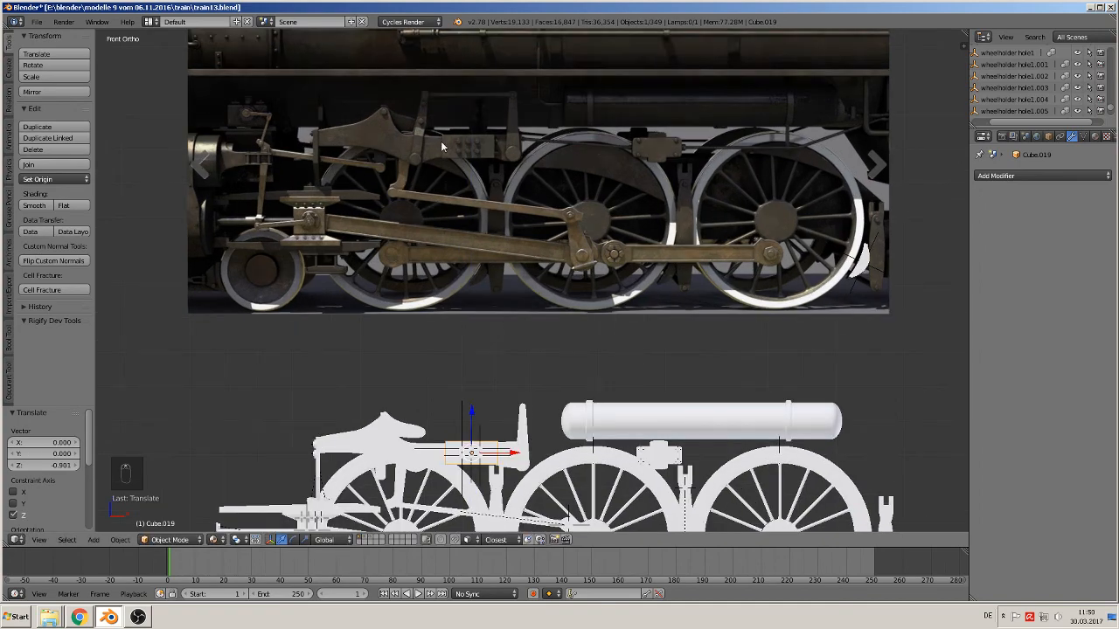
middle_click_drag(581, 406, 588, 257, "shift")
scroll(588, 257, "up", 1)
scroll(560, 329, "up", 3)
middle_click_drag(559, 329, 668, 255, "shift")
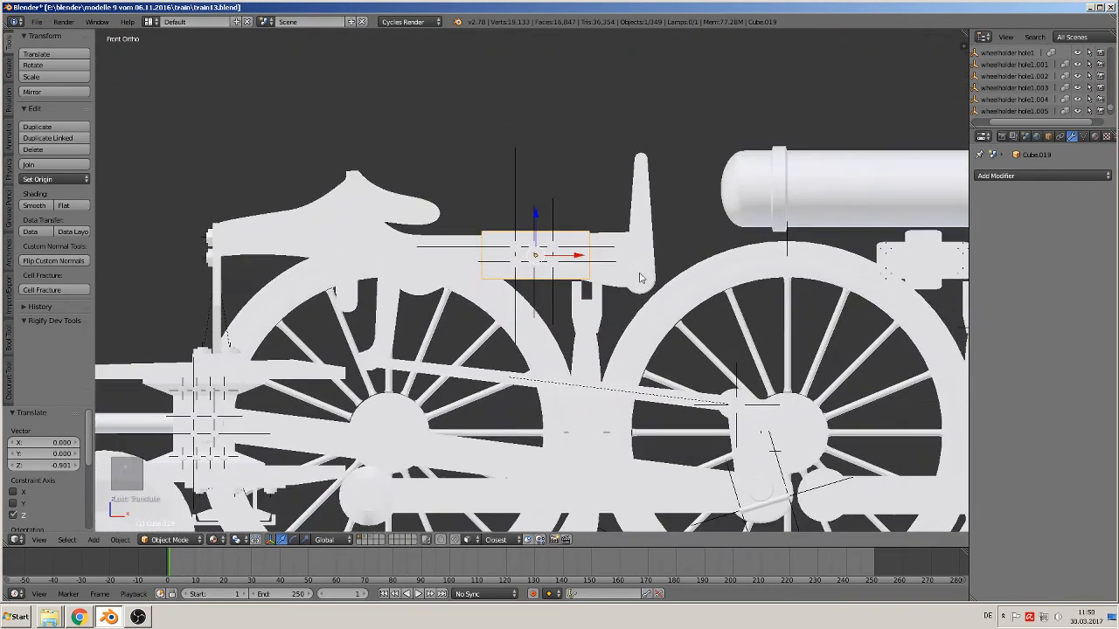
scroll(607, 293, "up", 4)
middle_click_drag(606, 293, 566, 316)
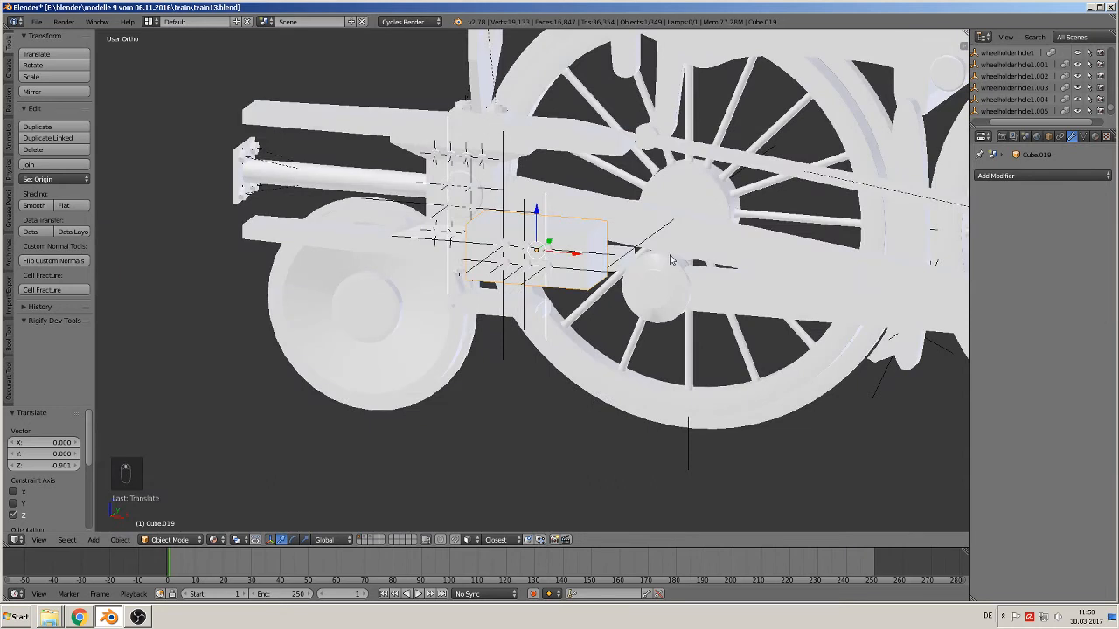
key("KP_7")
scroll(565, 228, "down", 4)
middle_click_drag(528, 265, 528, 365, "shift")
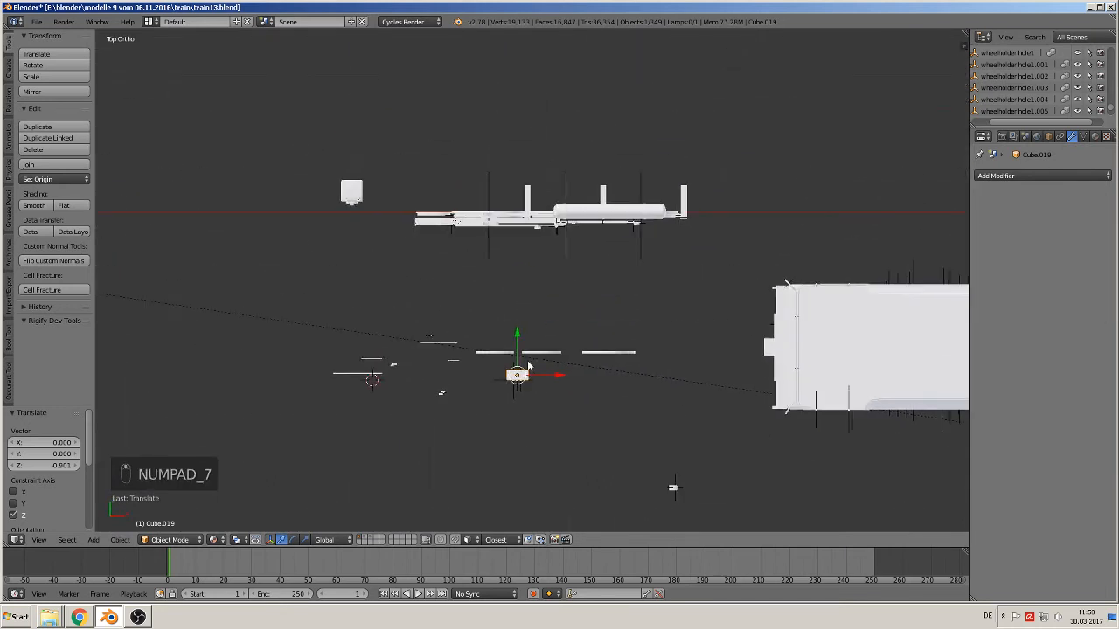
left_click_drag(516, 341, 513, 184)
Shift the six-screw block about -0.027 along Y to seat it at the support beam beside the front driving wheel.
key("KP_1")
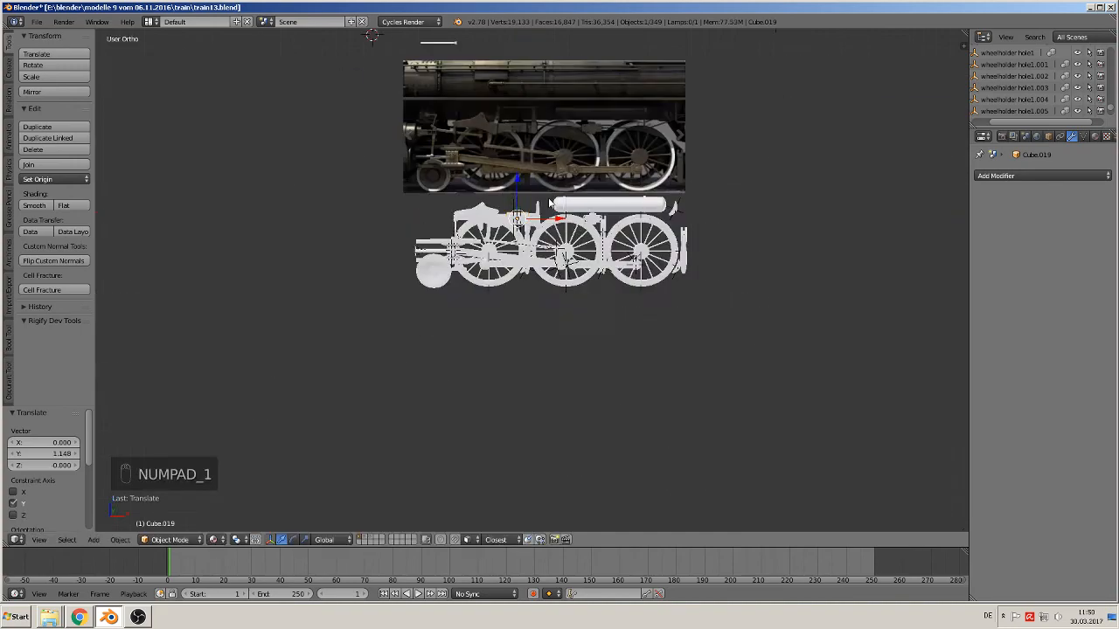
scroll(552, 212, "up", 4)
middle_click_drag(559, 77, 600, 370, "shift")
scroll(398, 302, "up", 4)
scroll(600, 369, "up", 2)
left_click_drag(547, 328, 504, 346)
Nudge the curved support bracket next to the block about -0.001 along Y, and select the upright plate at its front end.
scroll(504, 346, "down", 3)
middle_click_drag(503, 346, 475, 339)
scroll(447, 348, "up", 3)
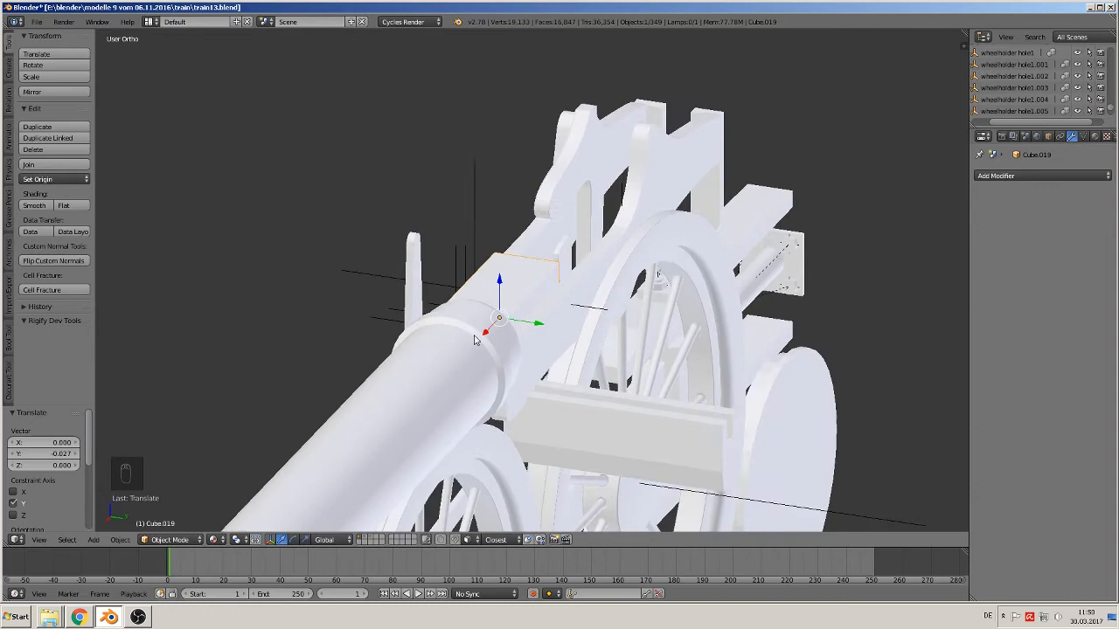
right_click(630, 217)
middle_click_drag(667, 148, 748, 235)
scroll(748, 234, "up", 2)
mouse_move(799, 88)
left_mouse_down()
mouse_move(782, 87)
mouse_move(784, 77)
mouse_move(786, 103)
left_mouse_up()
right_click(785, 70)
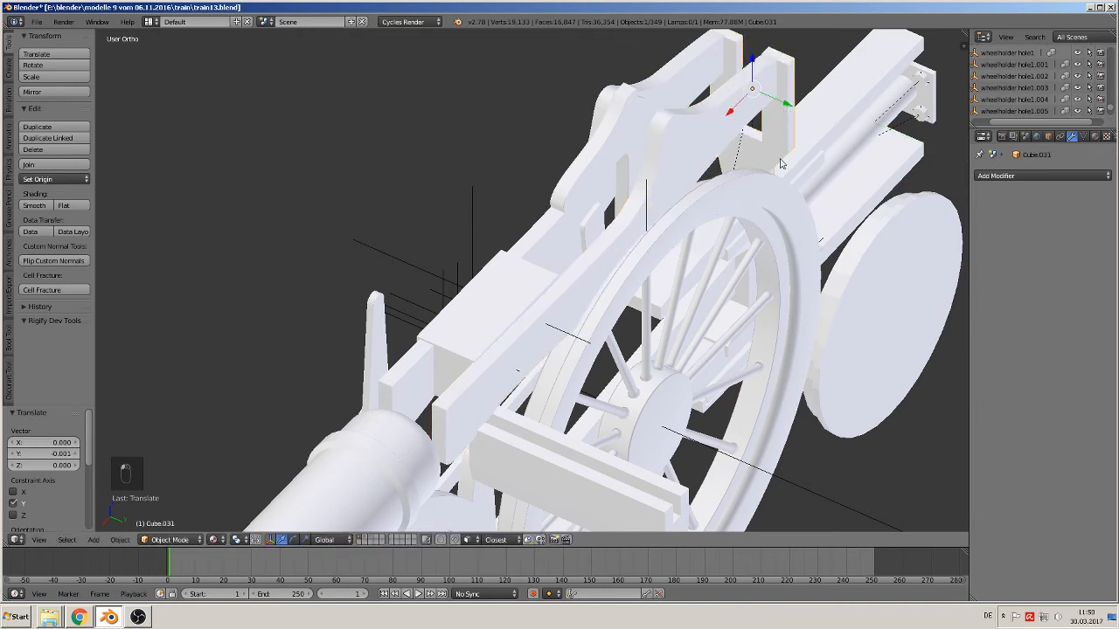
Move the small block with rounded knobs about 0.558 along X and -1.145 along Z onto the front part of the reference image.
middle_click_drag(780, 164, 777, 183)
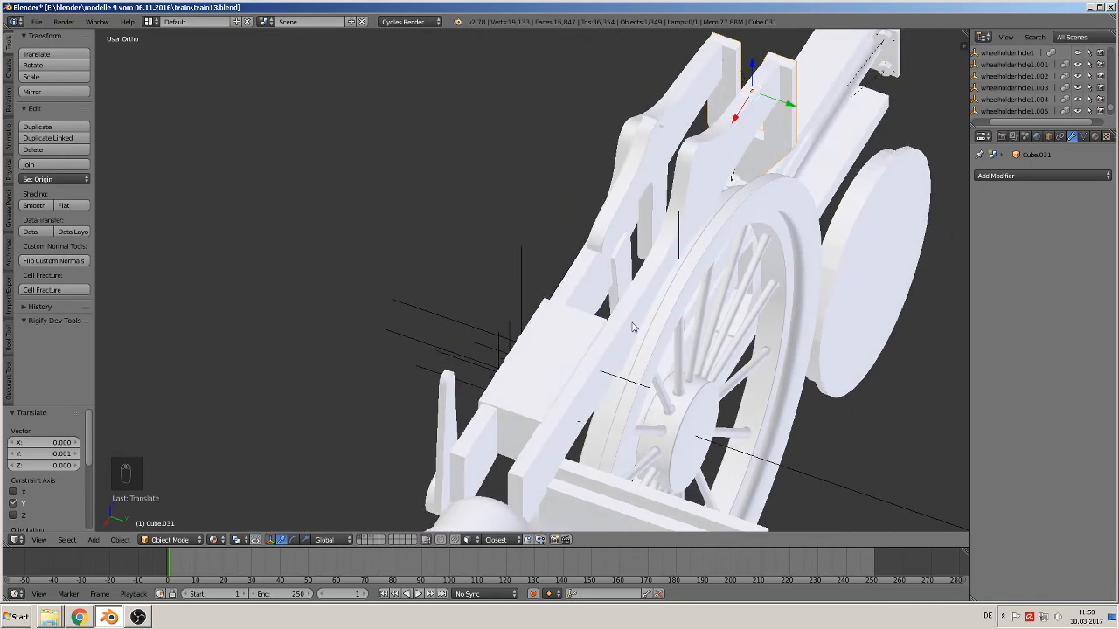
middle_click_drag(633, 327, 798, 237)
scroll(798, 237, "down", 3)
key("KP_1")
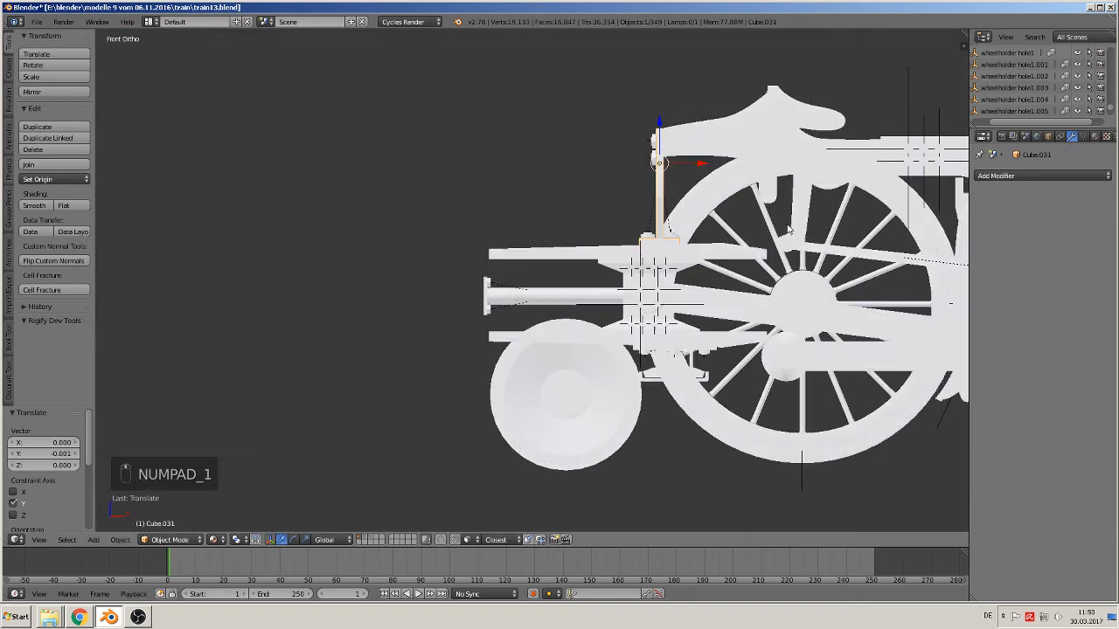
scroll(789, 229, "down", 3)
middle_click_drag(744, 214, 495, 411, "shift")
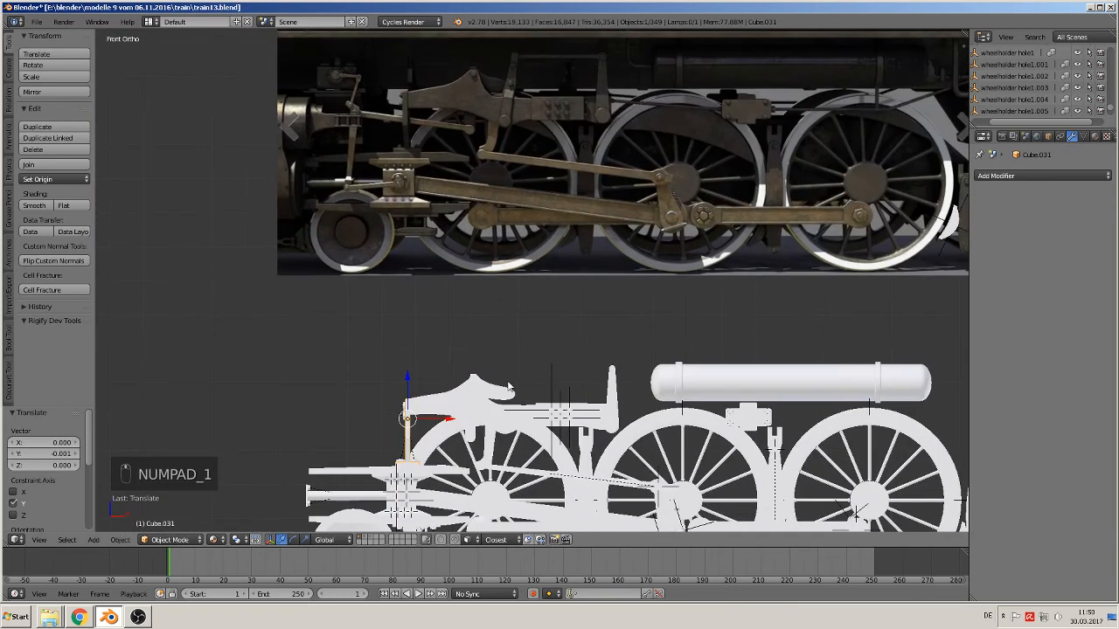
scroll(514, 386, "down", 4)
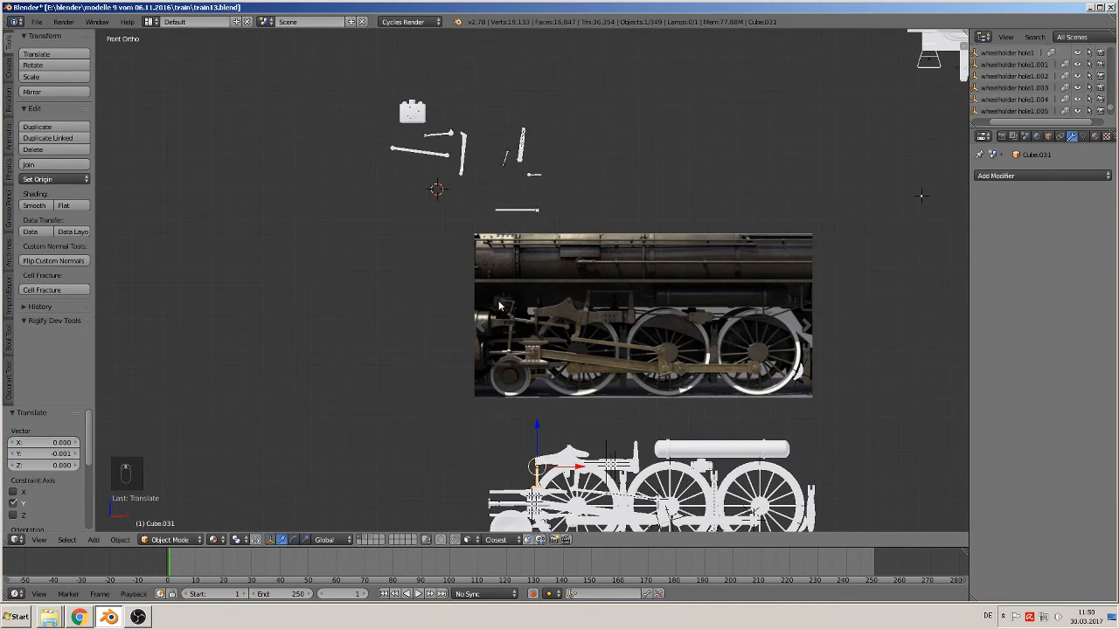
right_click(414, 112)
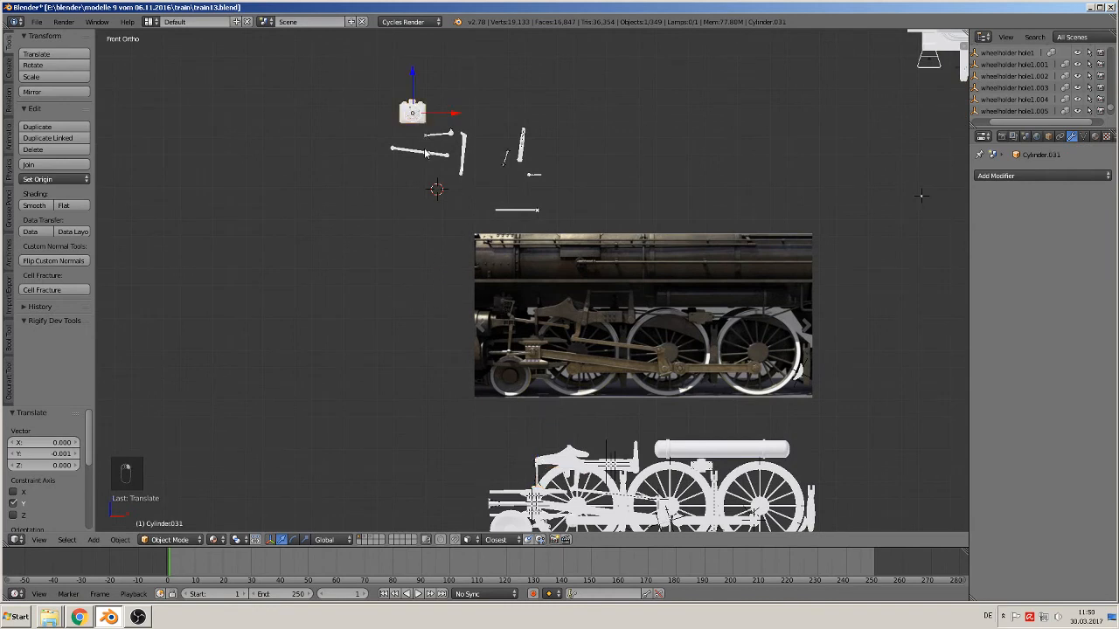
key("g")
right_click(409, 122)
key("g")
left_click(505, 307)
Move the small knobbed block about -1.188 along Y in front of the reference image and return to the front view.
middle_click_drag(505, 308, 524, 273)
key("g")
key("y")
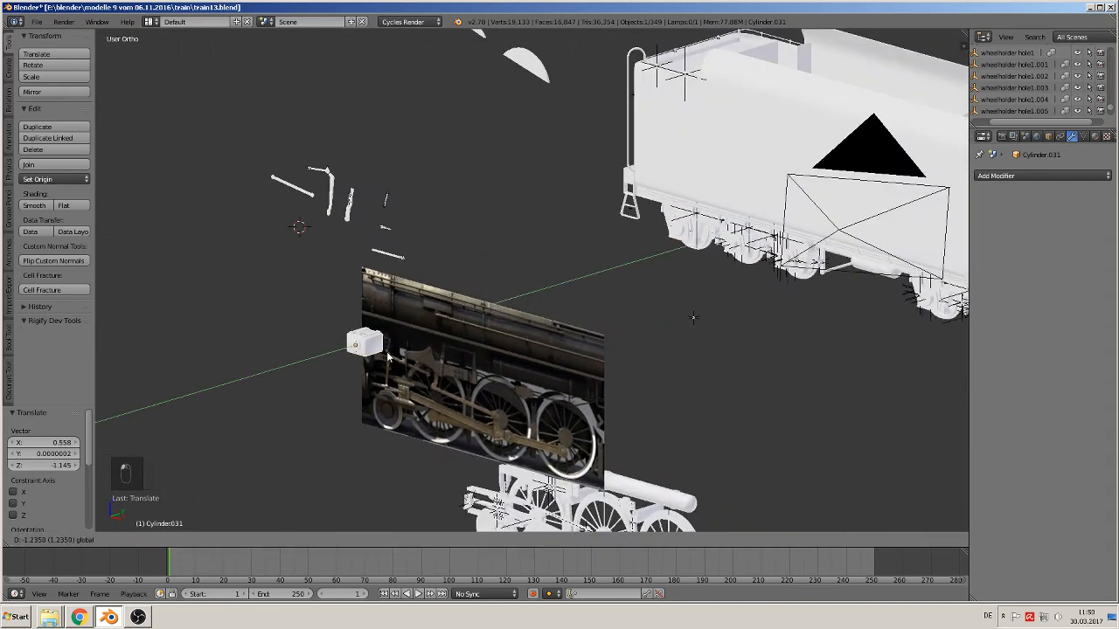
left_click(402, 352)
key("KP_1")
scroll(515, 337, "up", 3)
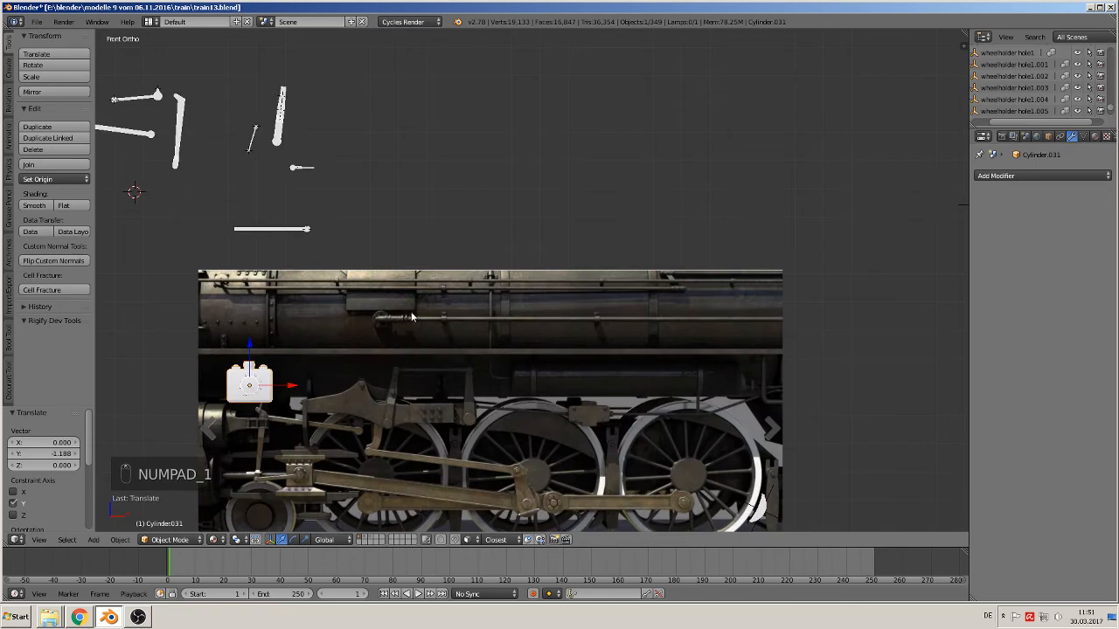
scroll(411, 317, "up", 4)
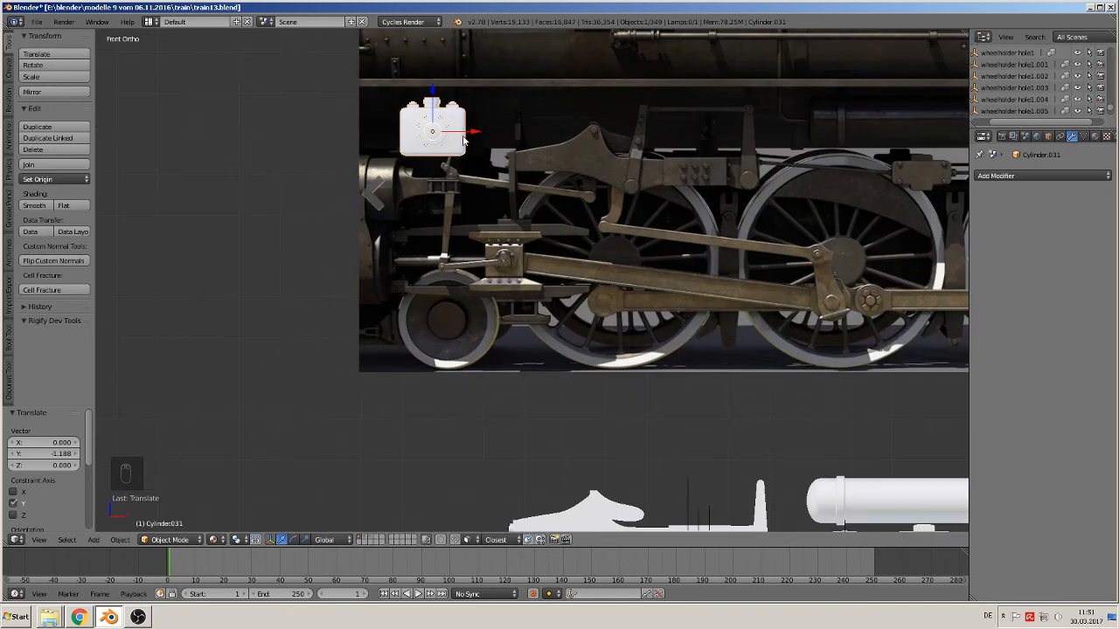
Scale the small knobbed block uniformly to about 0.625 and position it over the matching box at the front of the reference image.
key("g")
left_click(464, 195)
key("s")
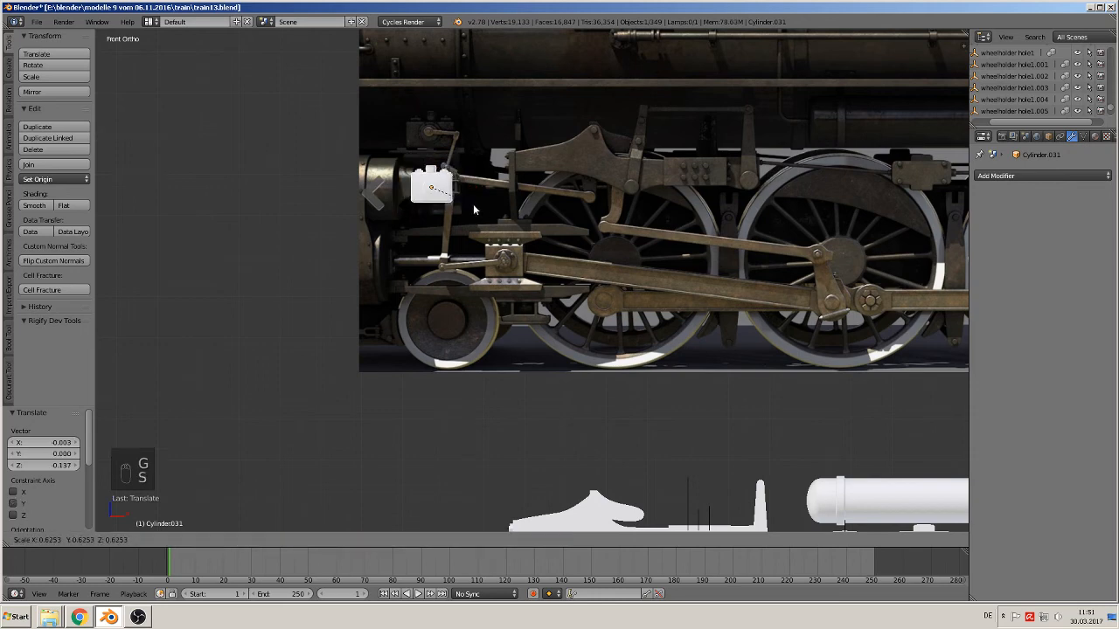
left_click(472, 204)
key("g")
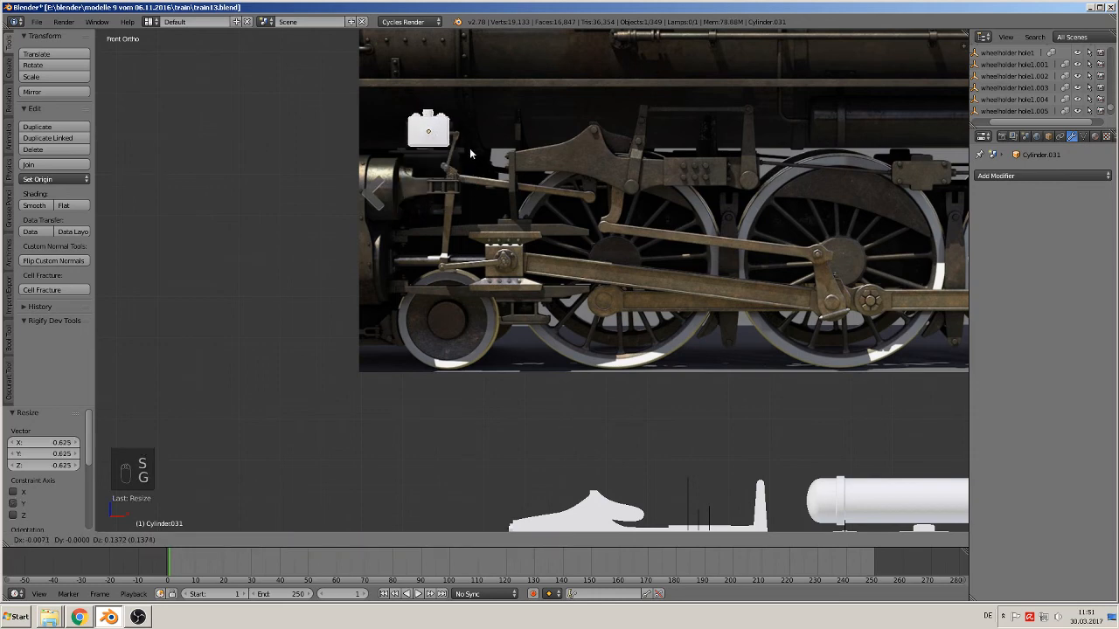
left_click(470, 155)
Adjust the knobbed block's height to the reference by scaling it along Z by about 0.774 and again by about 1.165.
key("s")
key("z")
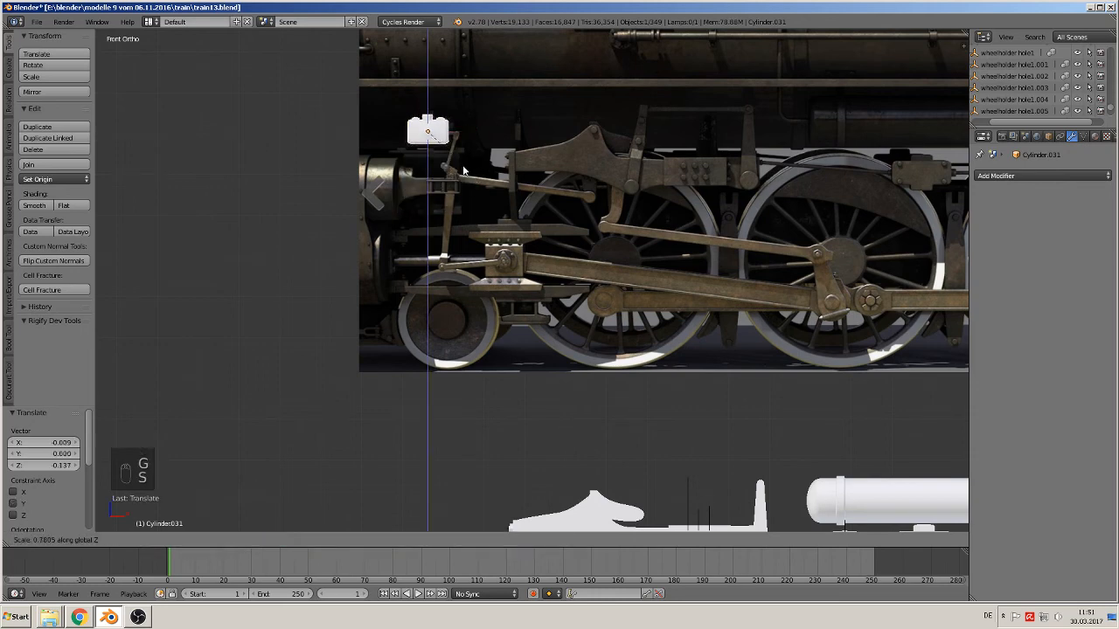
left_click(463, 170)
key("s")
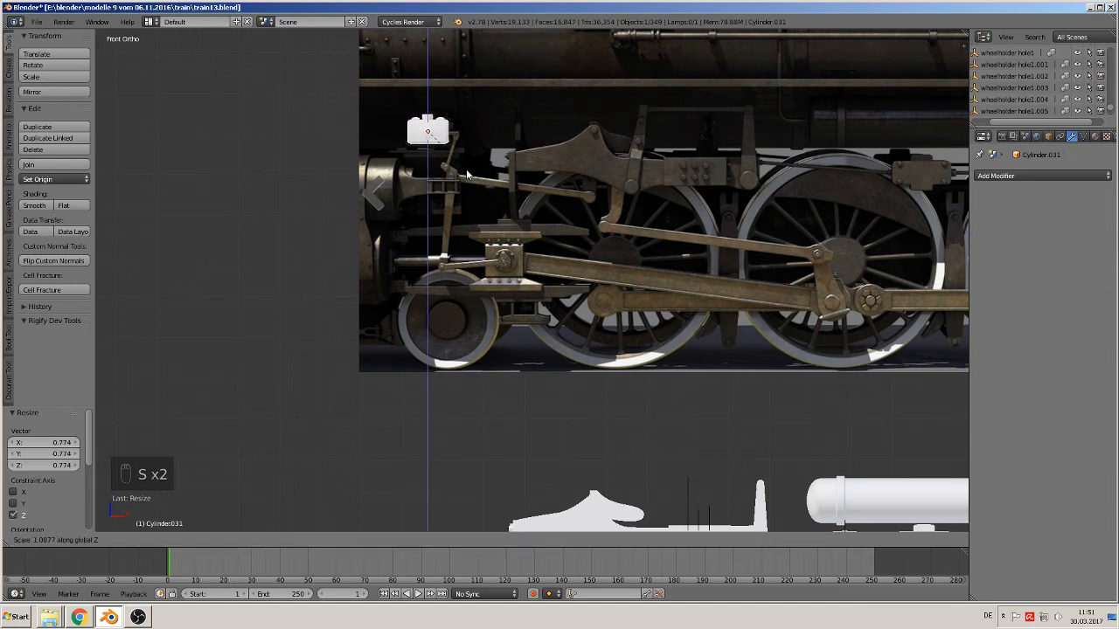
left_click(473, 173)
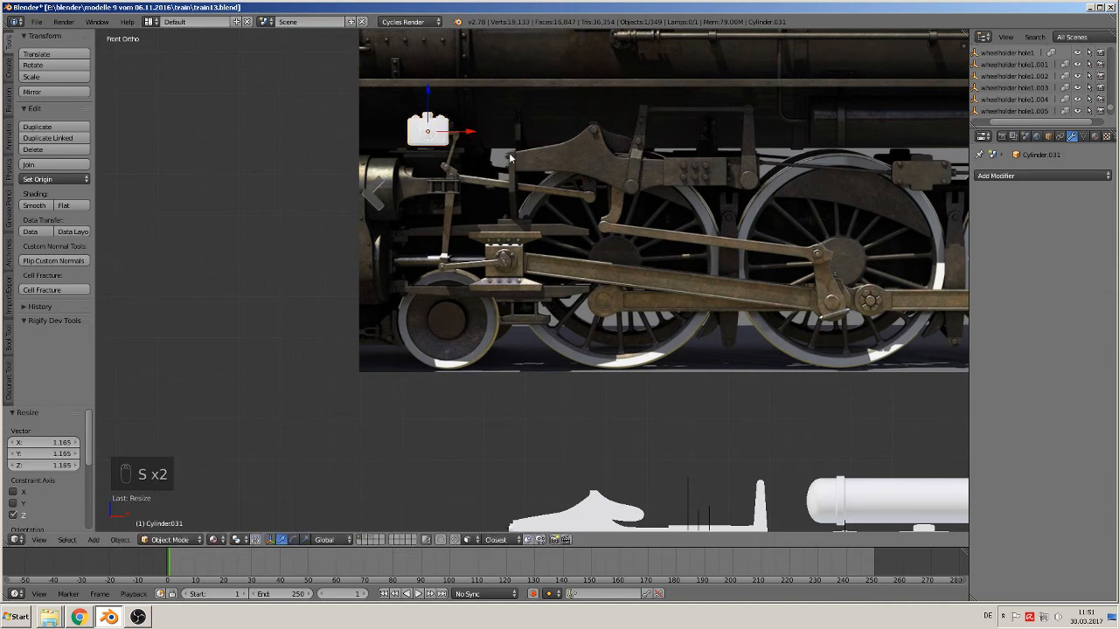
Move the knobbed block about -0.916 along Z, down ahead of the modelled wheel assembly, and compare its placement with the reference image.
scroll(505, 226, "down", 2)
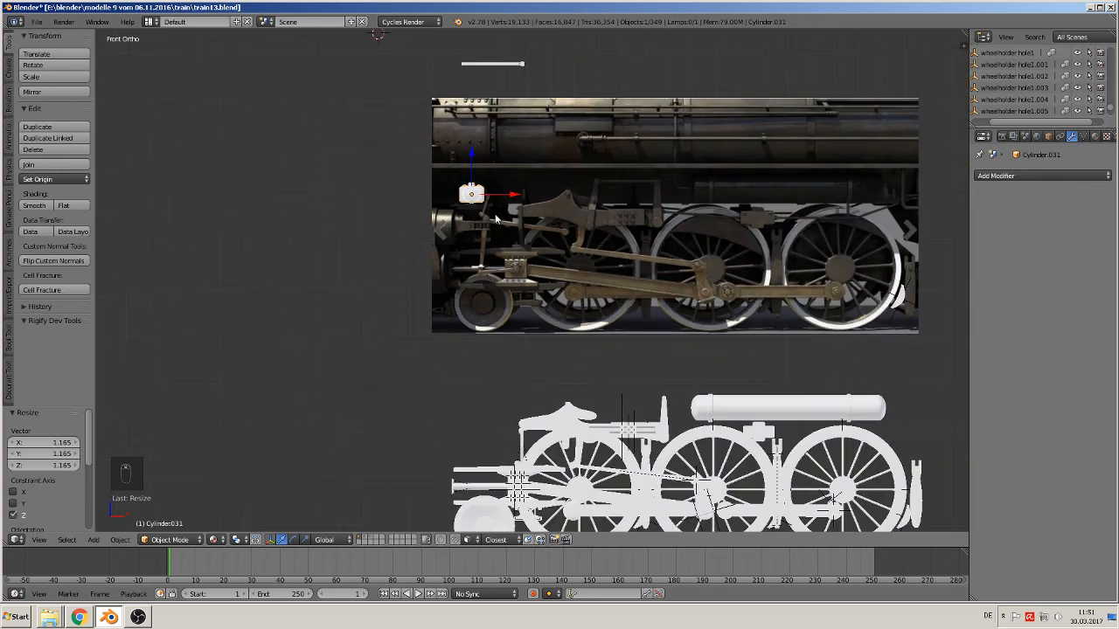
left_click_drag(463, 129, 443, 340)
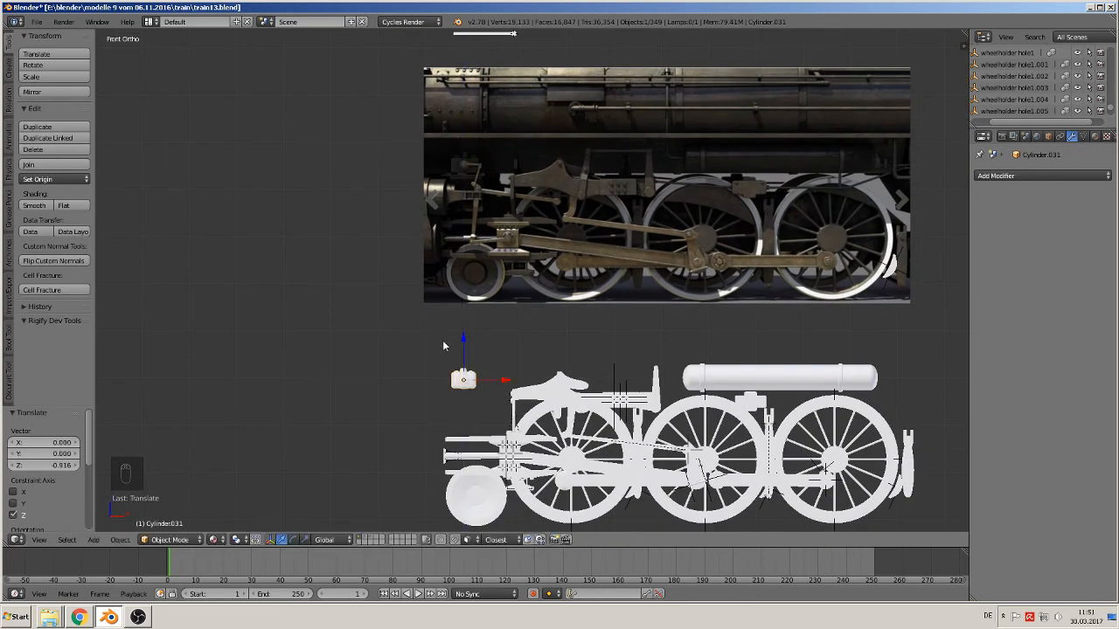
scroll(525, 340, "up", 3)
middle_click_drag(533, 354, 582, 247, "shift")
scroll(601, 425, "up", 3)
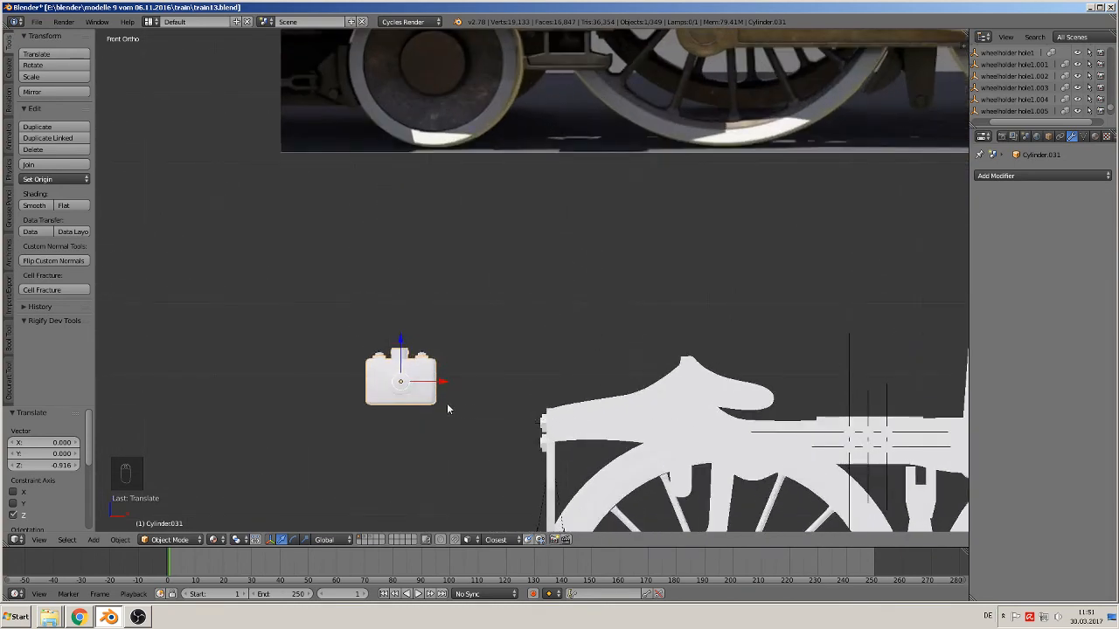
scroll(526, 260, "down", 4)
middle_click_drag(521, 268, 482, 370, "shift")
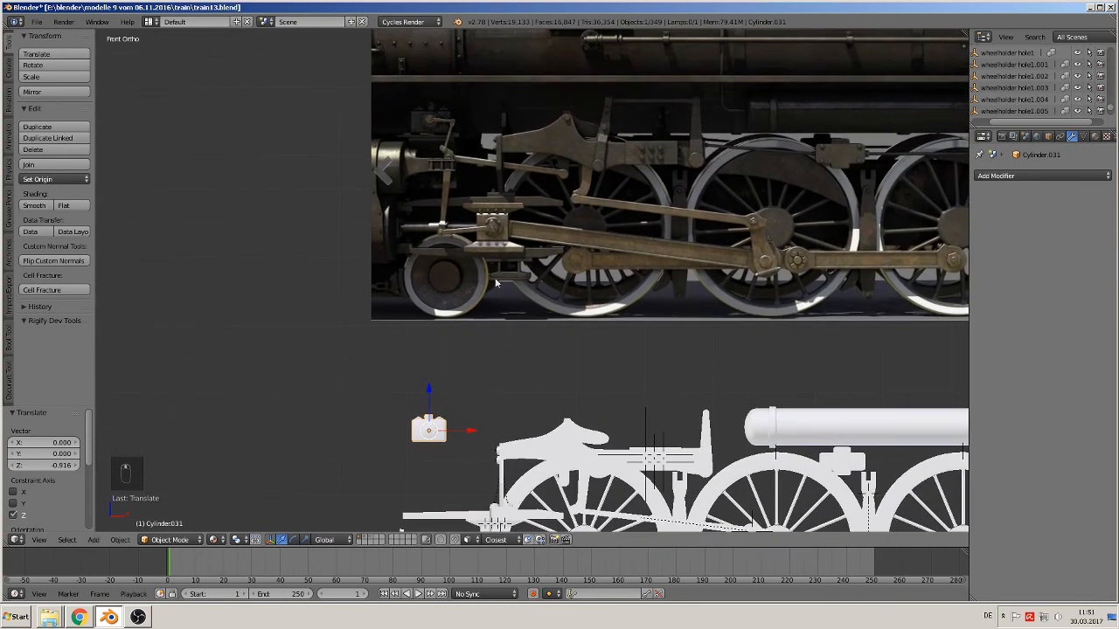
middle_click_drag(470, 232, 440, 409, "shift")
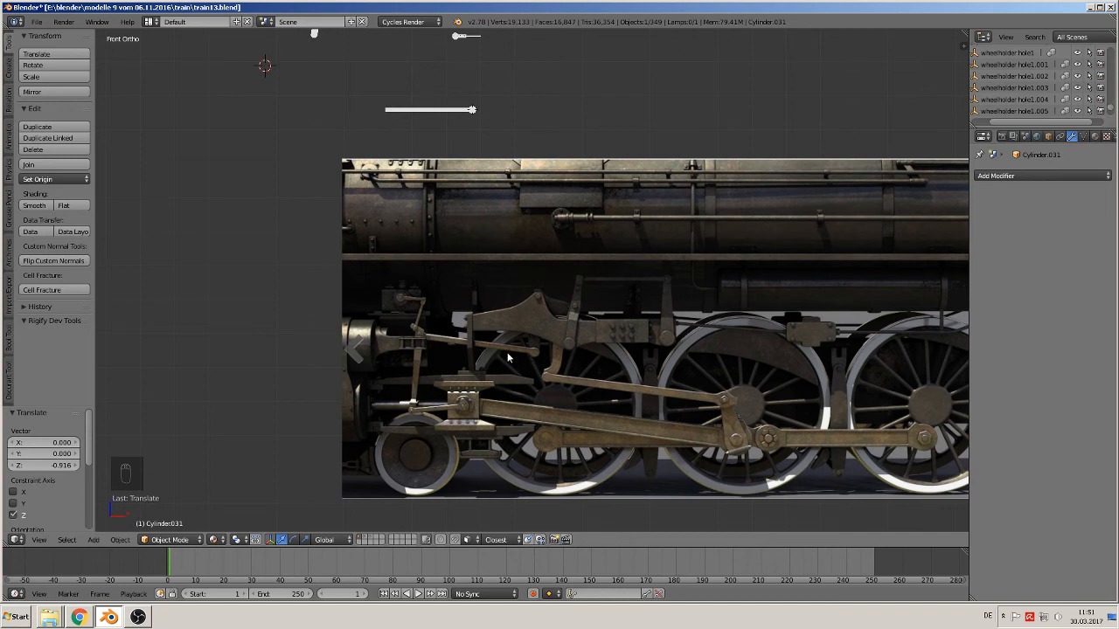
Move the knobbed block about 1.067 along Y in the top view to line it up with the wheel assembly.
scroll(490, 350, "down", 5)
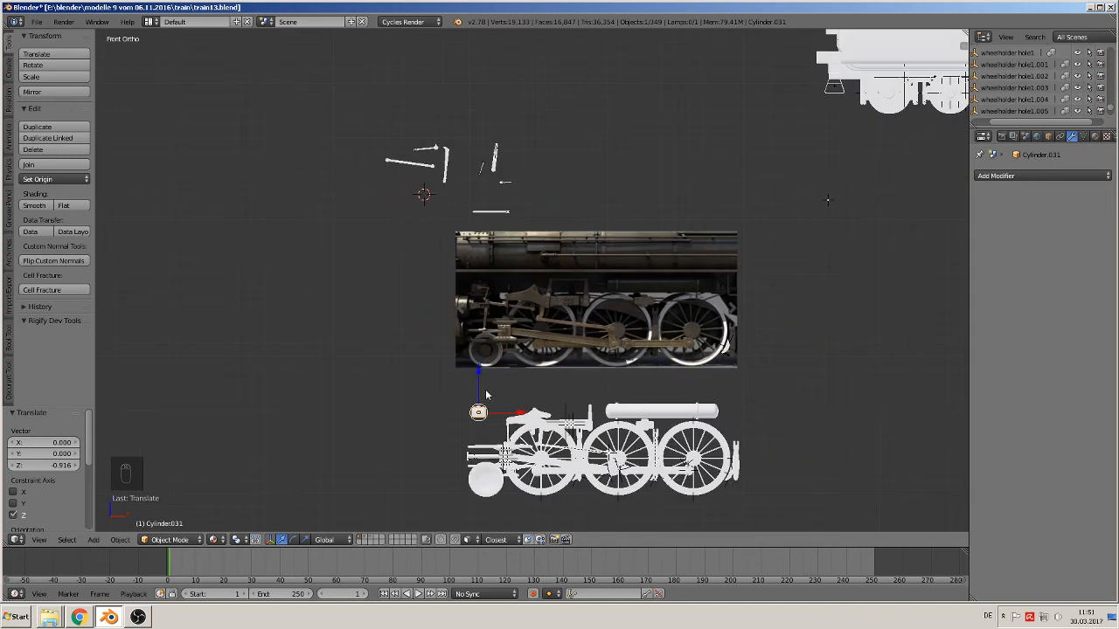
key("KP_7")
left_click_drag(476, 395, 468, 246)
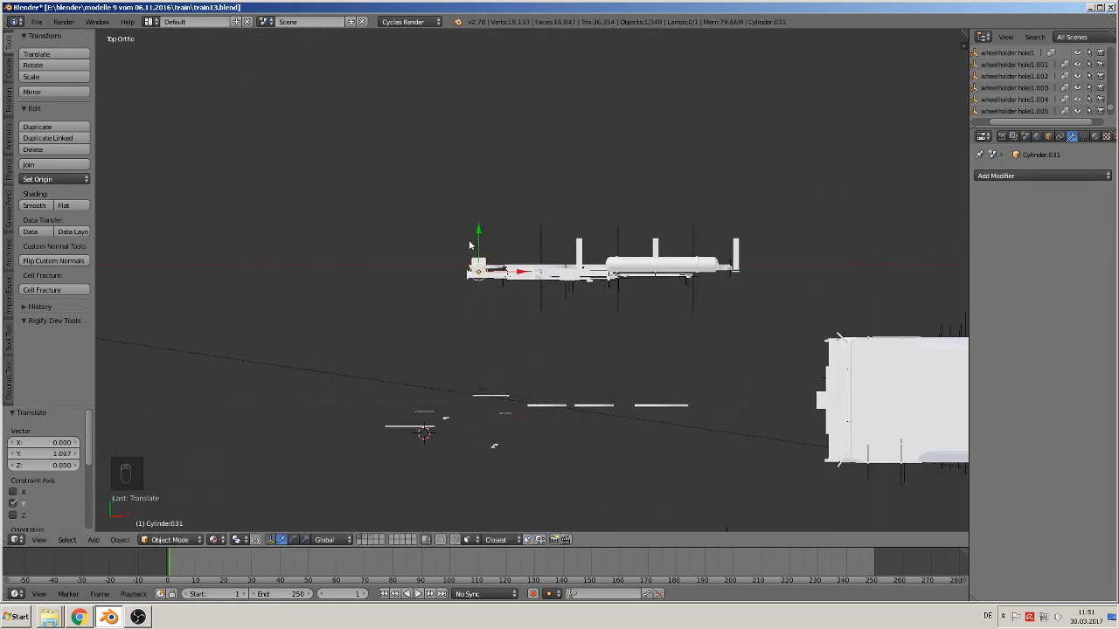
middle_click_drag(468, 247, 416, 217)
key("KP_Decimal")
scroll(497, 276, "down", 8)
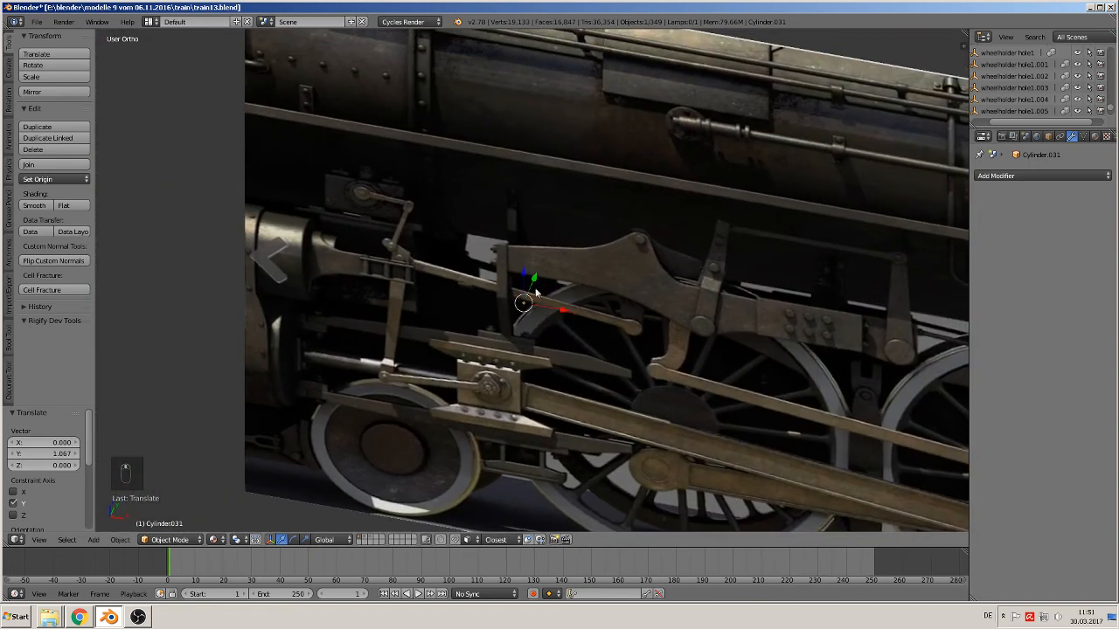
Select a screw on the short round-headed rod above the reference image and examine the rod's screws up close.
key("KP_1")
scroll(558, 286, "down", 2)
middle_click_drag(519, 297, 439, 449, "shift")
middle_click_drag(521, 278, 502, 352, "shift")
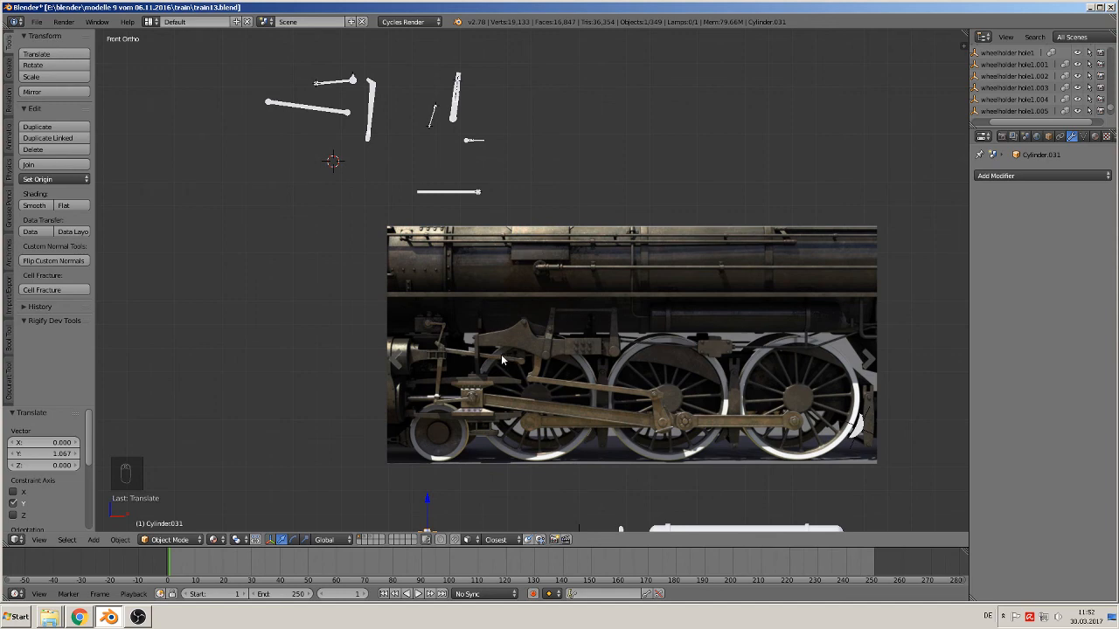
scroll(461, 311, "up", 4)
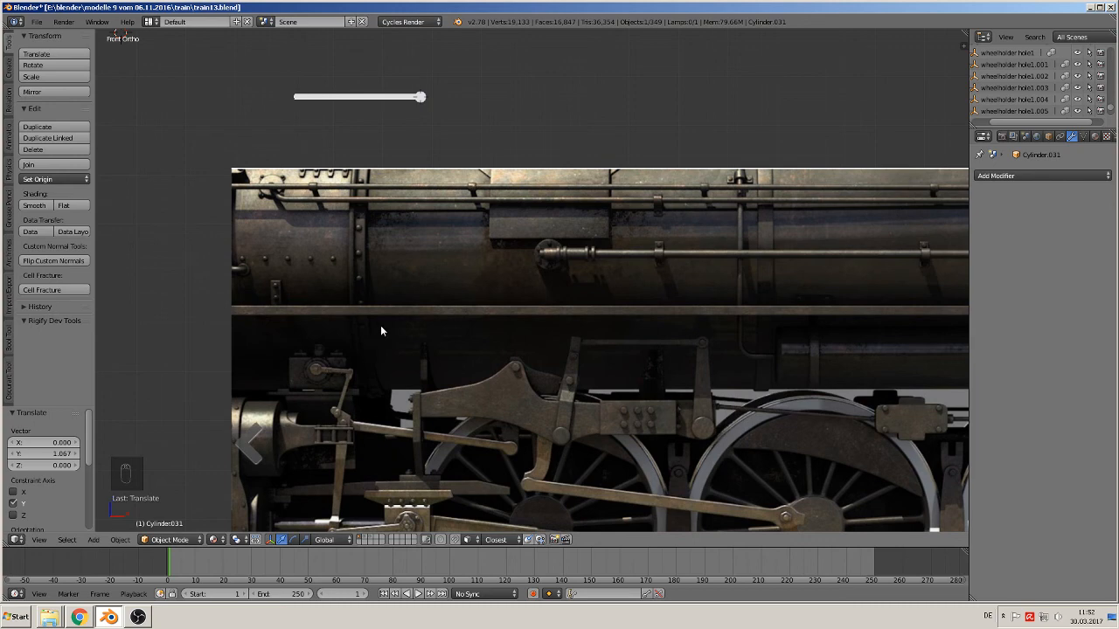
scroll(380, 331, "down", 3)
right_click(463, 115)
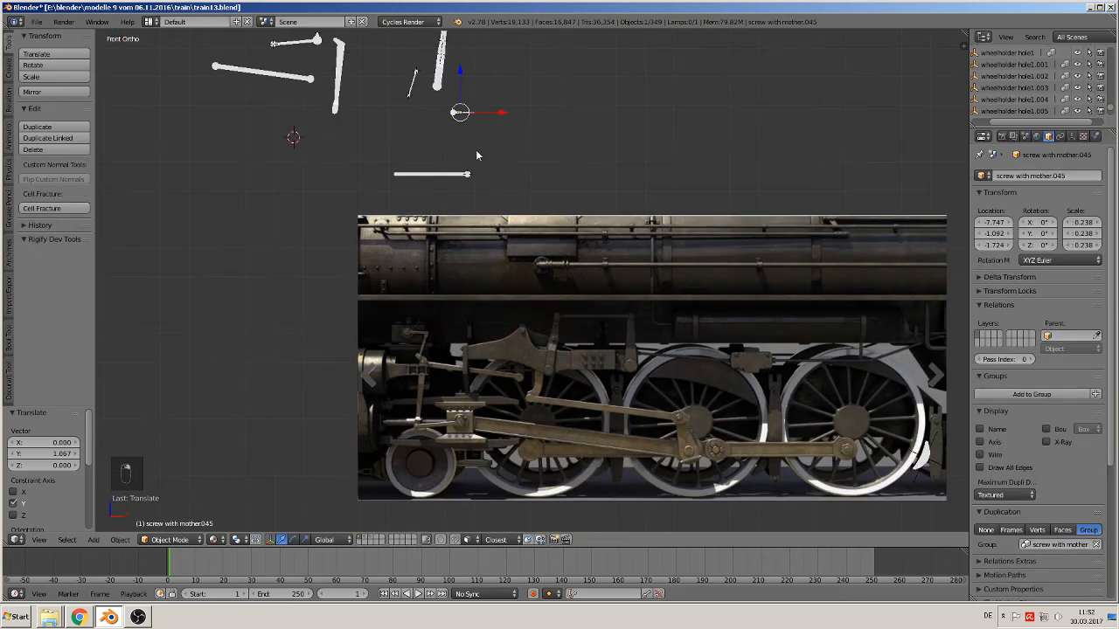
key("KP_Decimal")
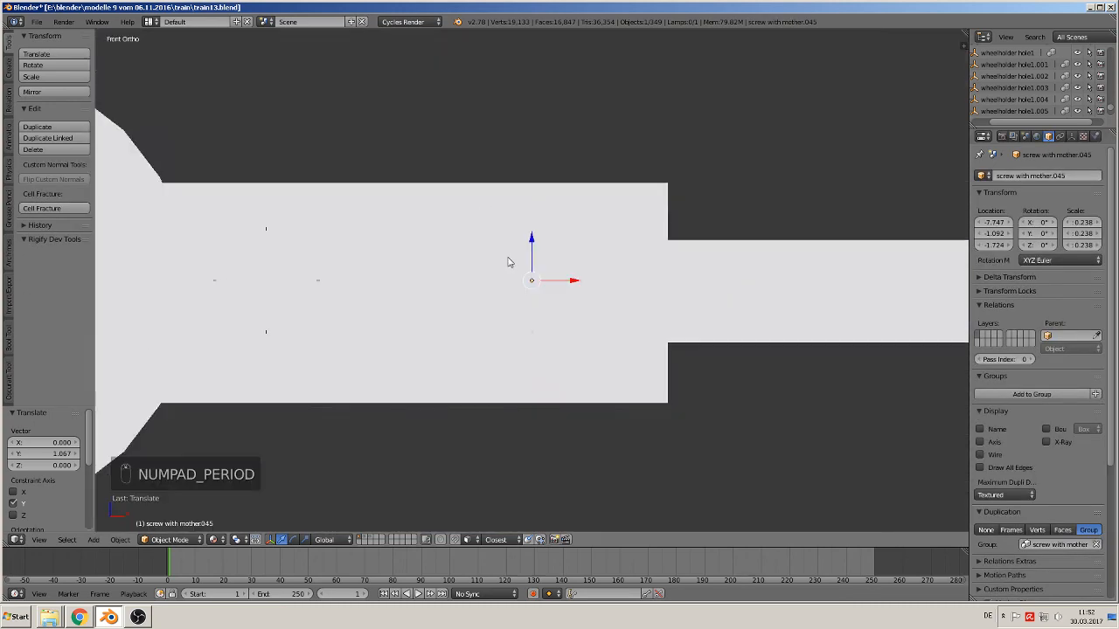
middle_click_drag(488, 289, 408, 315)
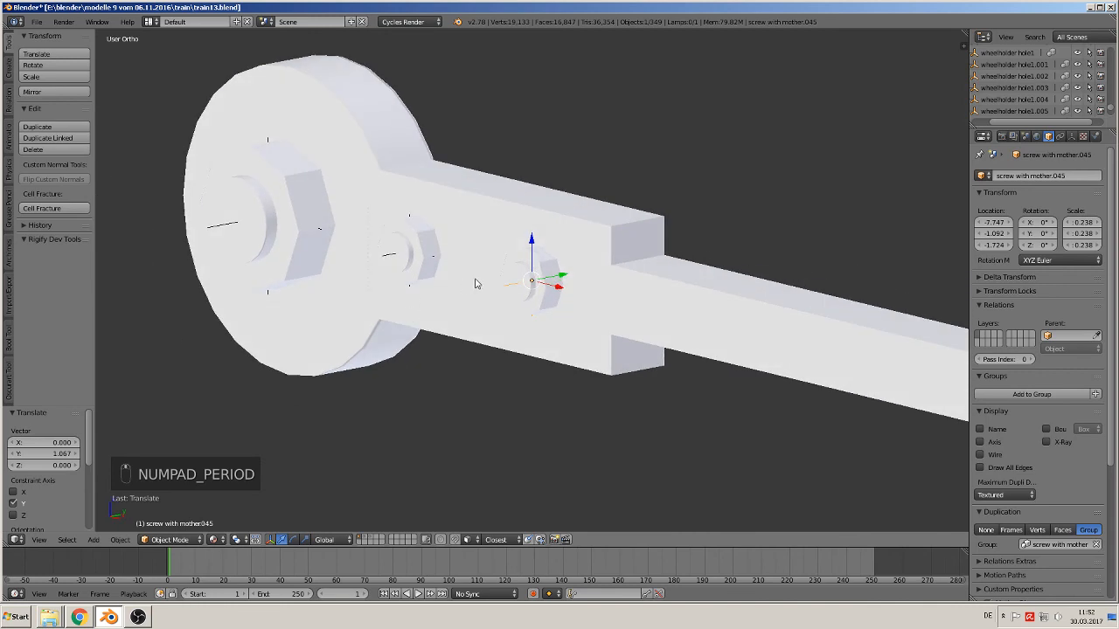
Parent the large screw on the rod's round head to the rod as Object.
right_click(479, 221)
key("g")
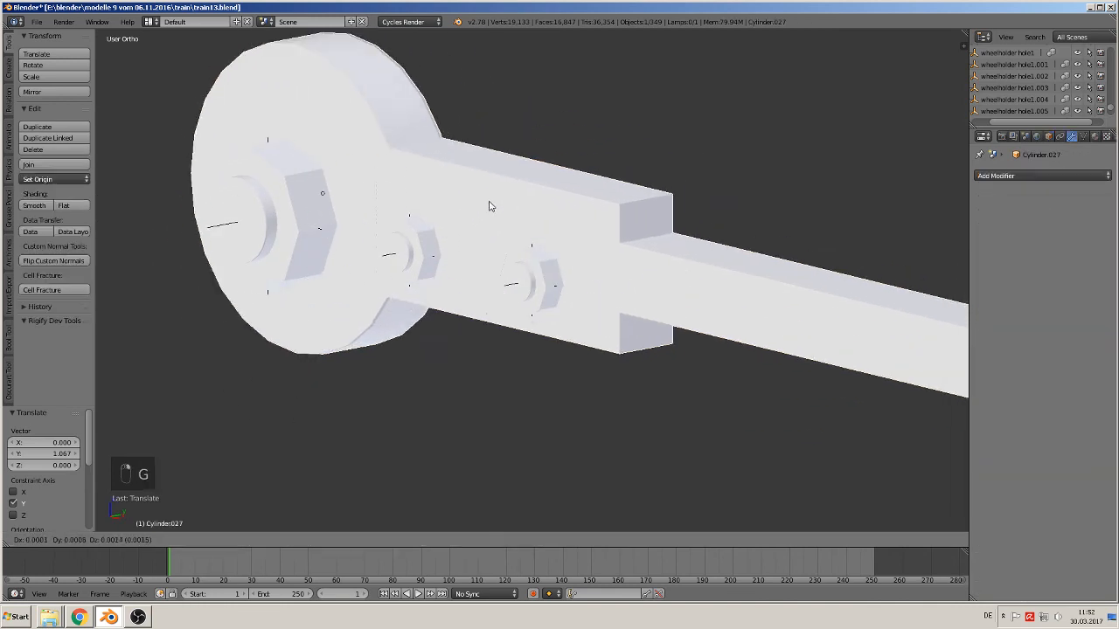
right_click(265, 177)
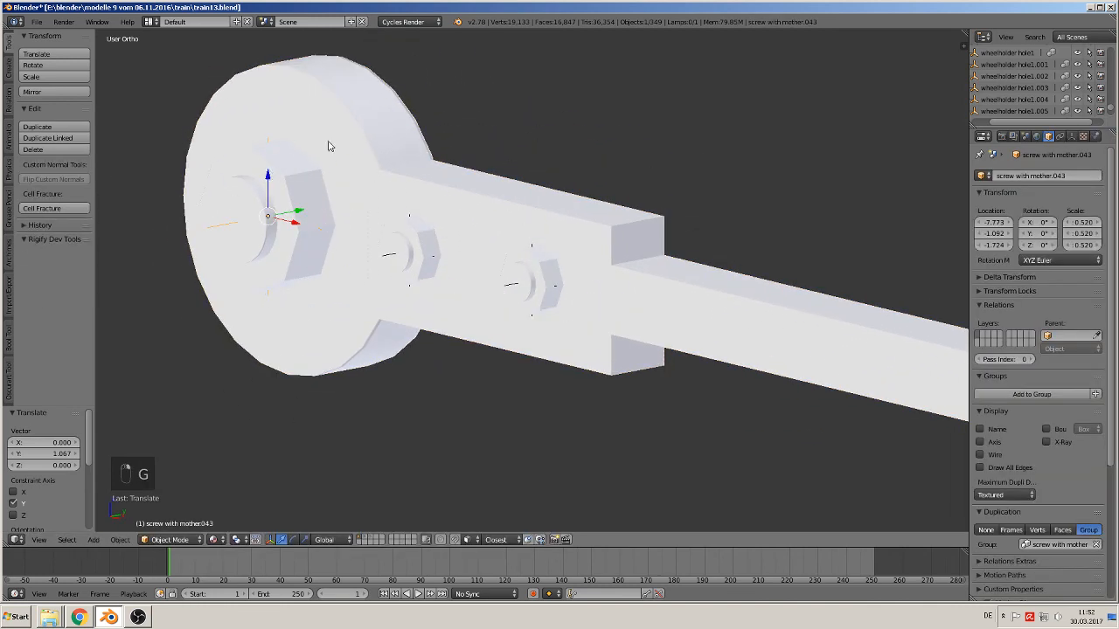
right_click(330, 142, "shift")
key("ctrl+p")
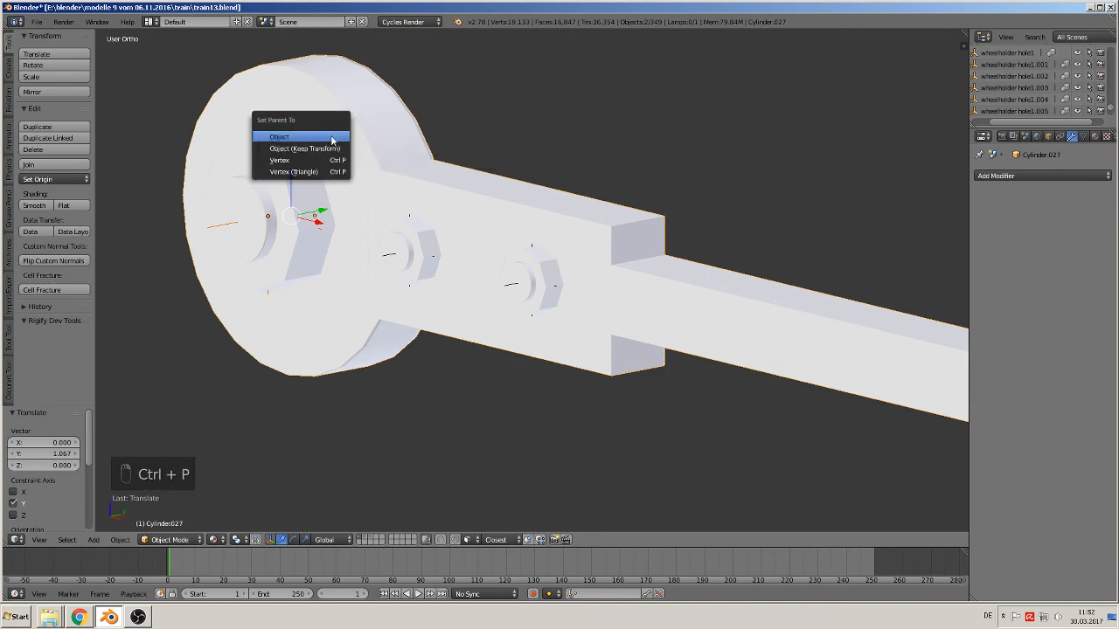
left_click(330, 144)
Parent the two small screws on the rod's flat section to the rod as Object, one after the other.
right_click(407, 250)
right_click(464, 209, "shift")
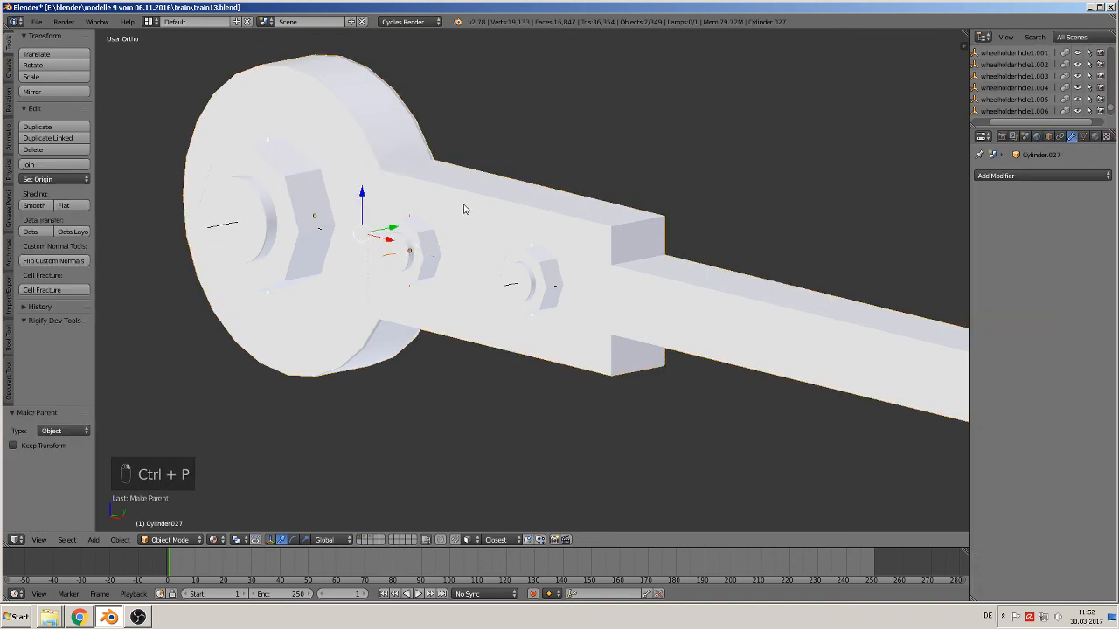
key("ctrl+p")
left_click(464, 209)
right_click(553, 293)
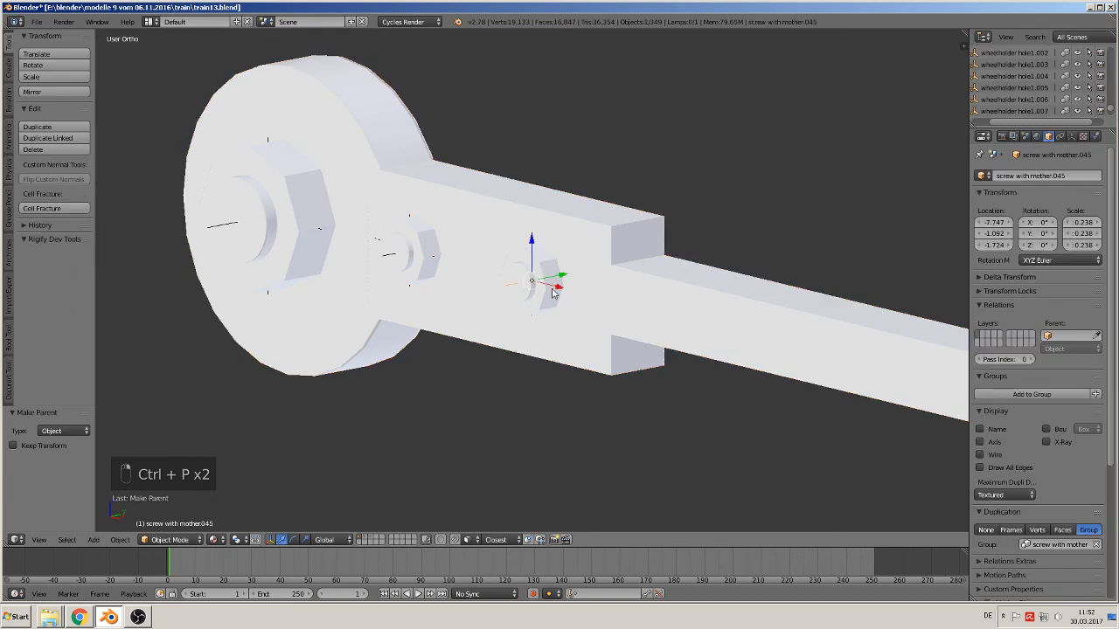
right_click(574, 246, "shift")
key("ctrl+p")
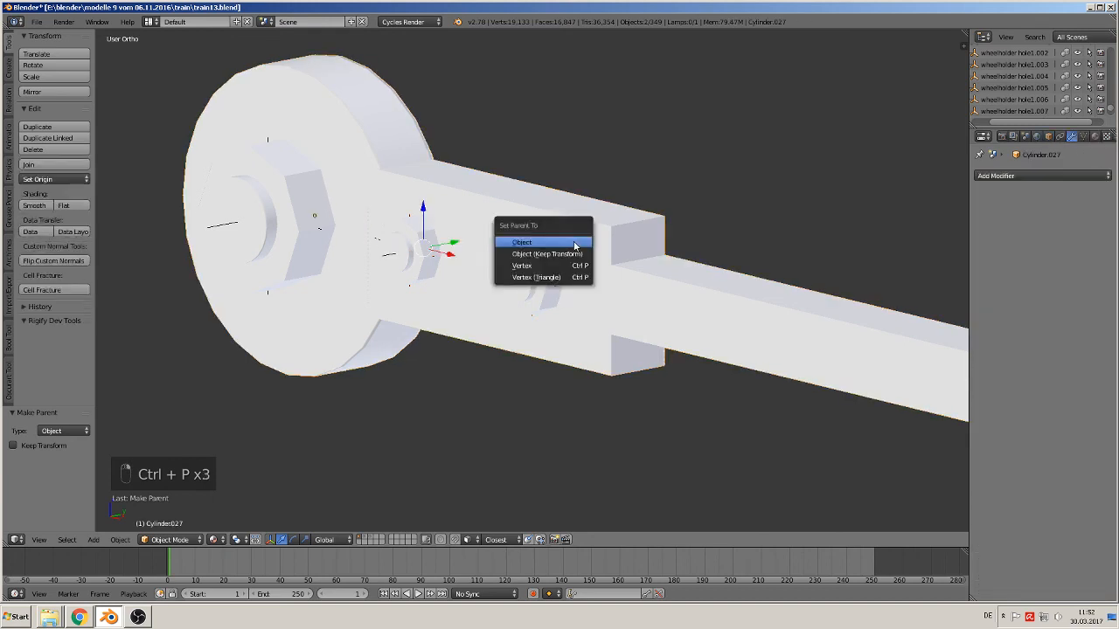
left_click(574, 243)
Move the short round-headed rod in the front view down onto the knobbed block, finishing with about -0.135 along X and -1.660 along Z.
scroll(574, 262, "down", 4)
key("KP_1")
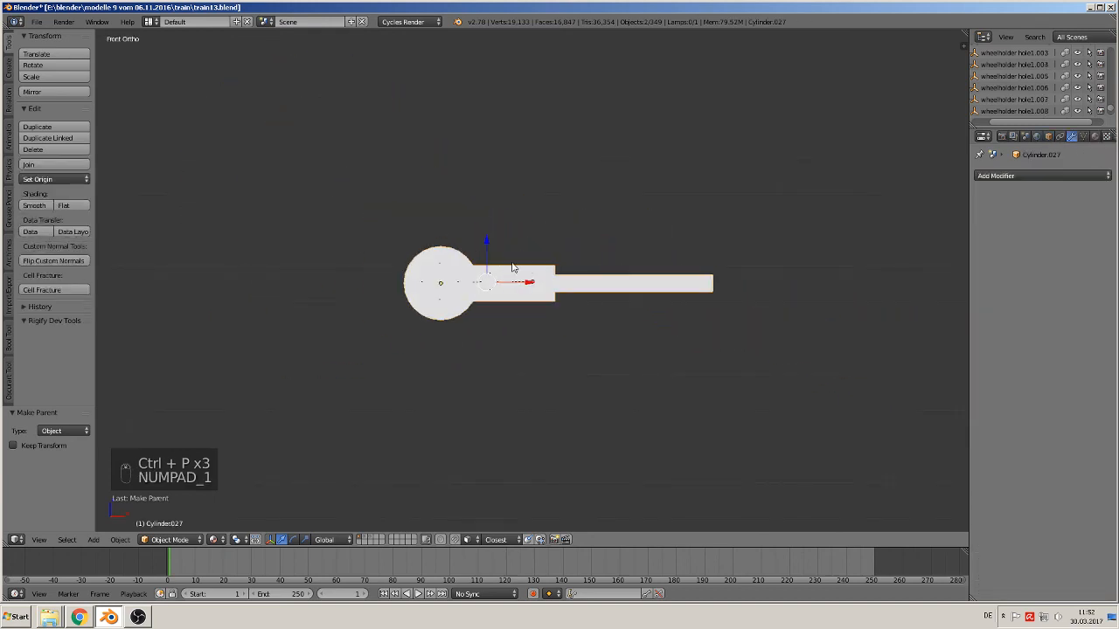
key("g")
left_click(428, 378)
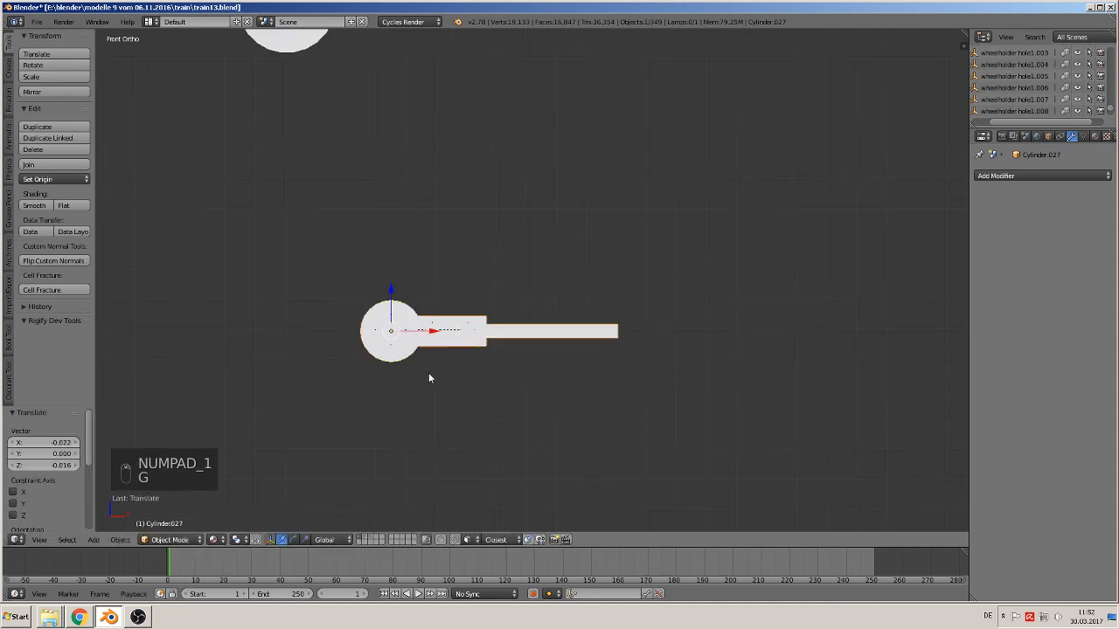
scroll(443, 358, "down", 8)
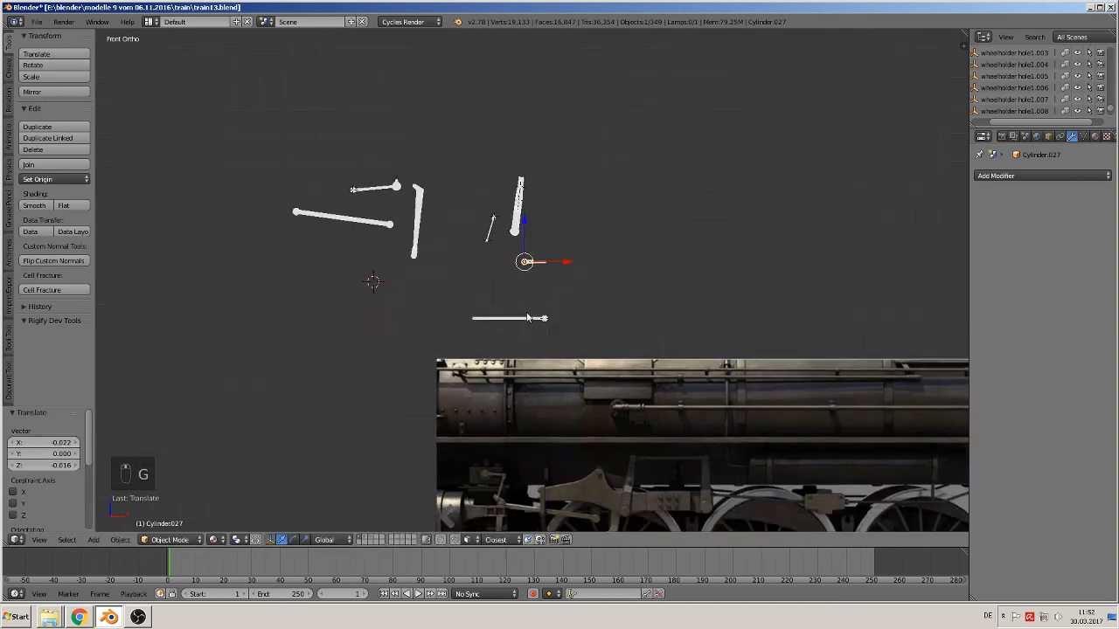
middle_click_drag(527, 314, 517, 143, "shift")
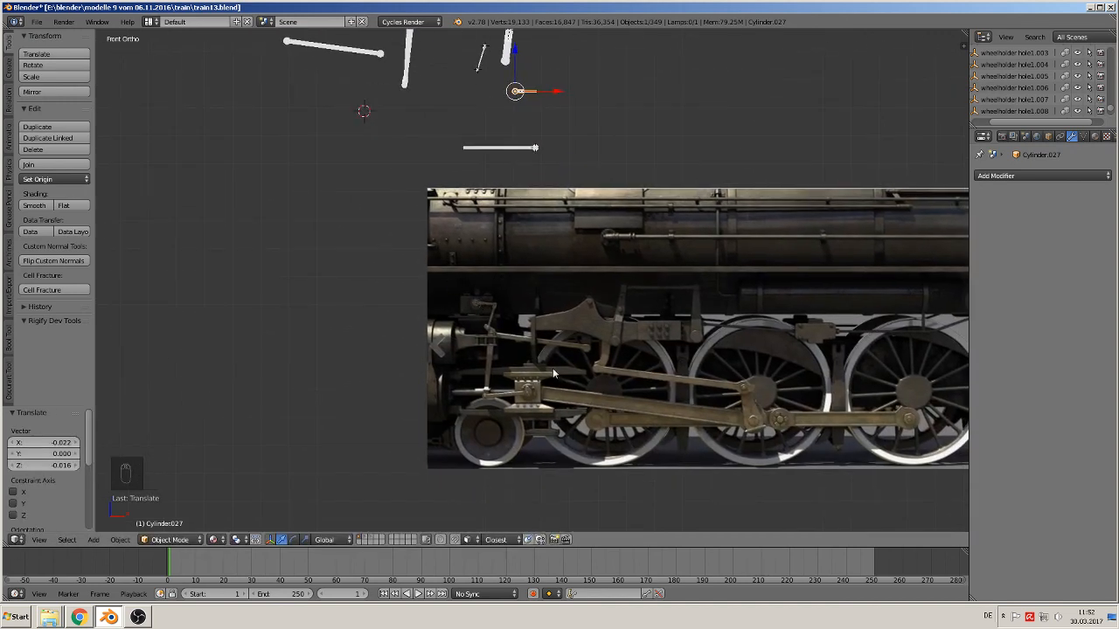
middle_click_drag(552, 373, 567, 328, "shift")
key("g")
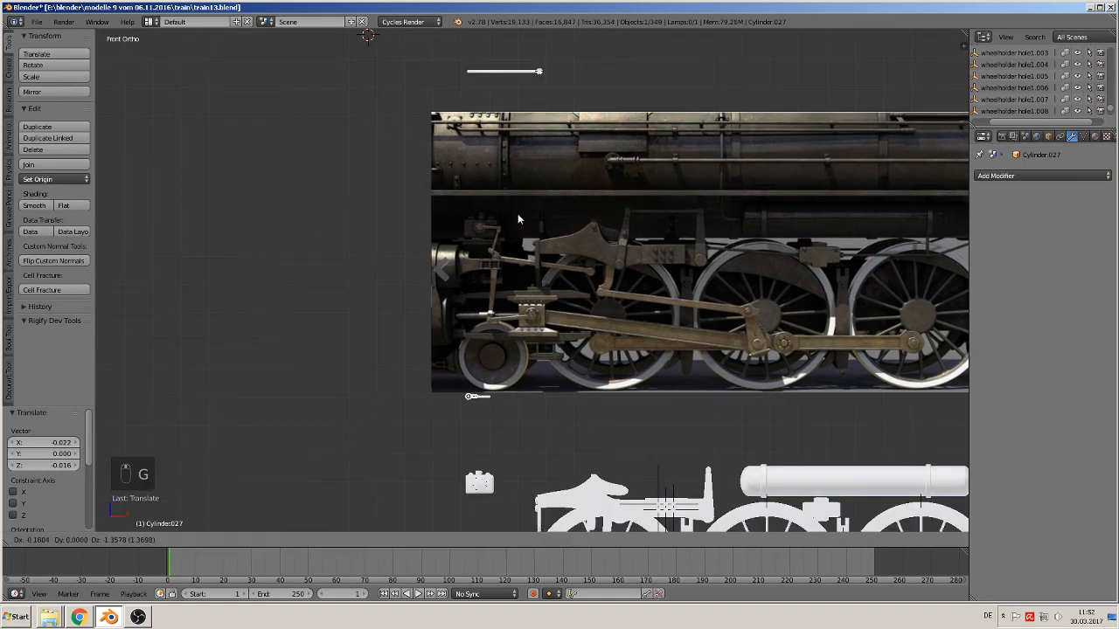
left_click(529, 300)
Centre the rod's round head on the block's circular flange with a shift of about -0.008 along both X and Z.
middle_click_drag(532, 461, 577, 264, "shift")
scroll(561, 308, "up", 10)
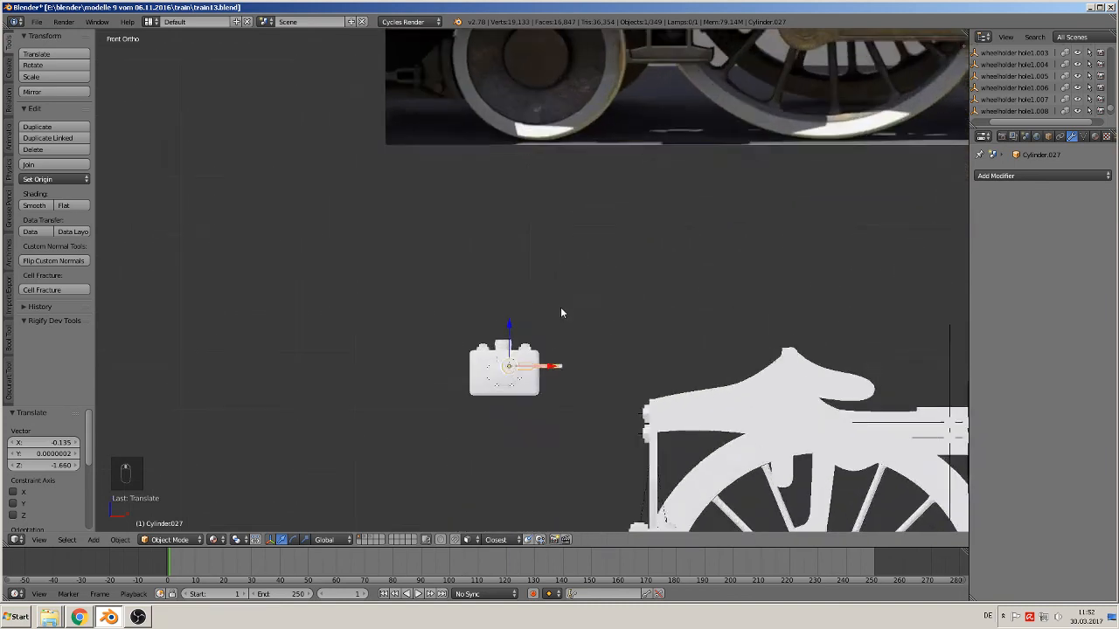
middle_click_drag(572, 332, 695, 96, "shift")
scroll(601, 284, "up", 3)
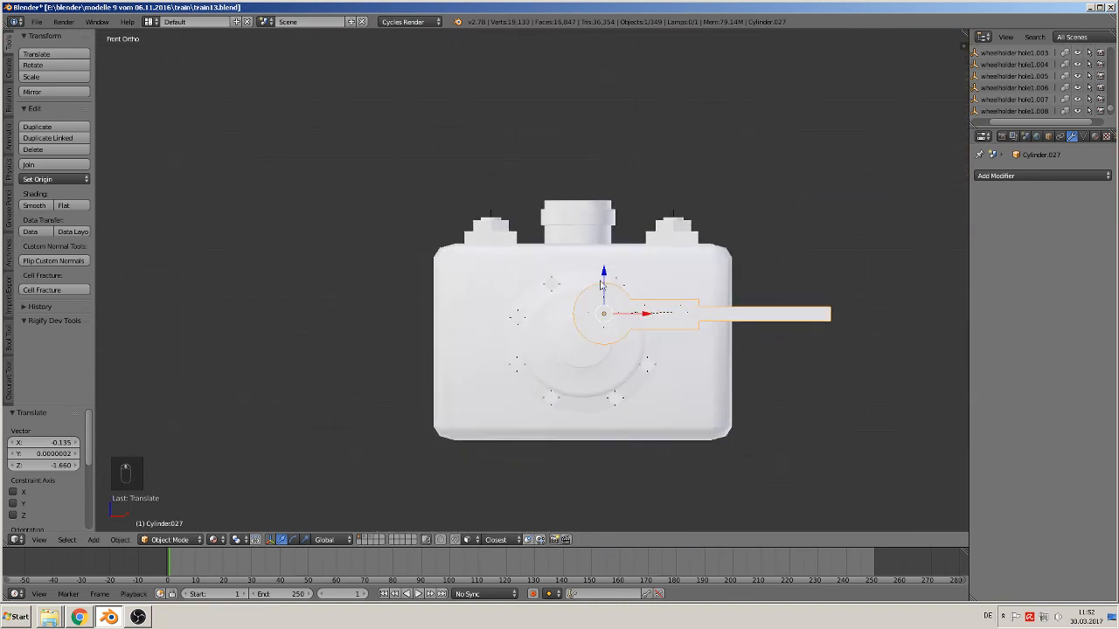
key("g")
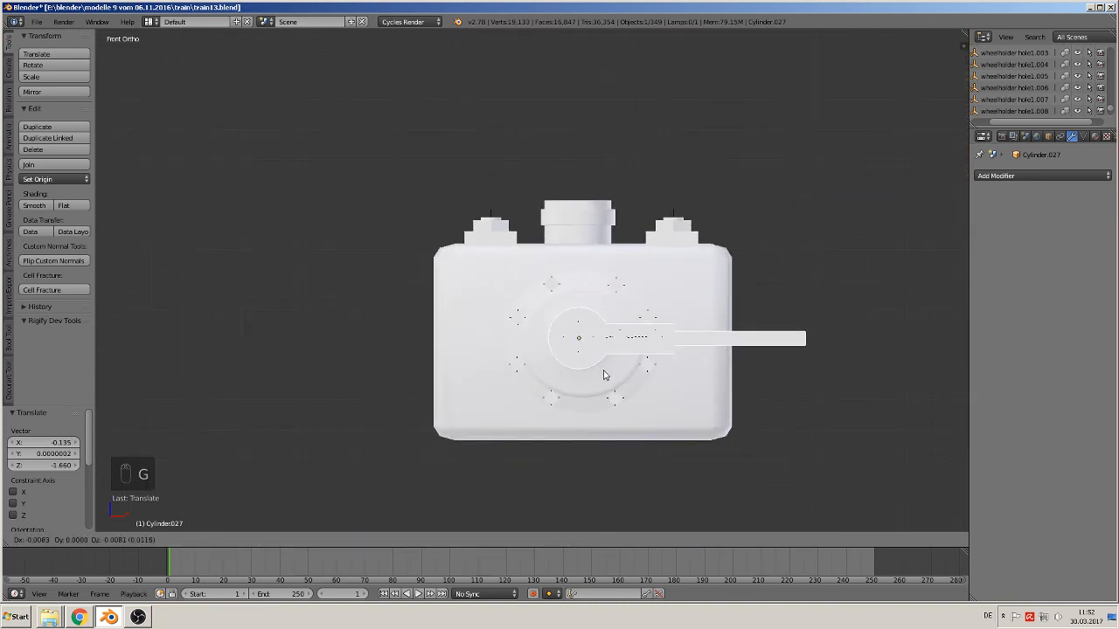
left_click(610, 373)
Move the short rod about 1.022 along Y in the top view to bring it up to the knobbed block's front face.
key("KP_7")
scroll(667, 213, "down", 8)
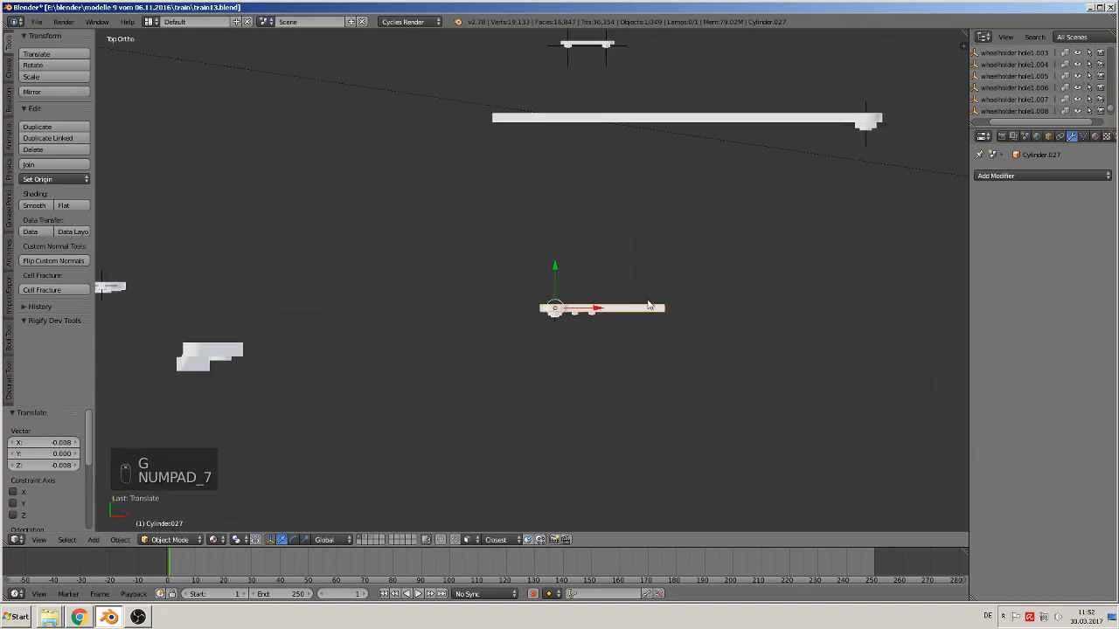
middle_click_drag(597, 233, 567, 420, "shift")
scroll(568, 391, "down", 4)
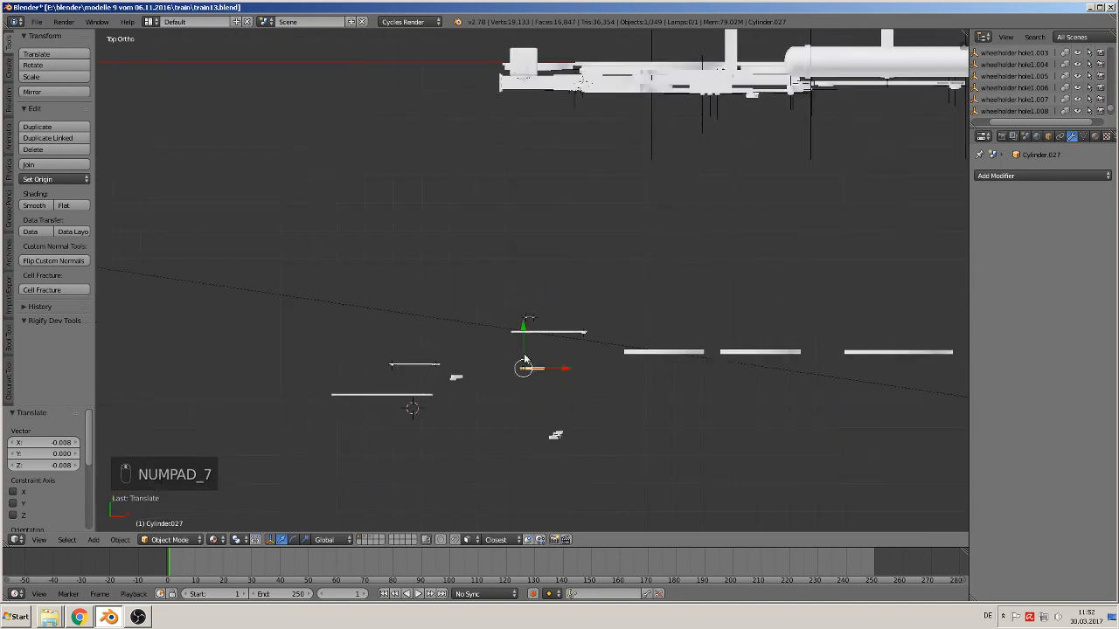
key("g")
key("y")
left_click(544, 43)
middle_click_drag(544, 42, 556, 292, "shift")
scroll(561, 299, "up", 5)
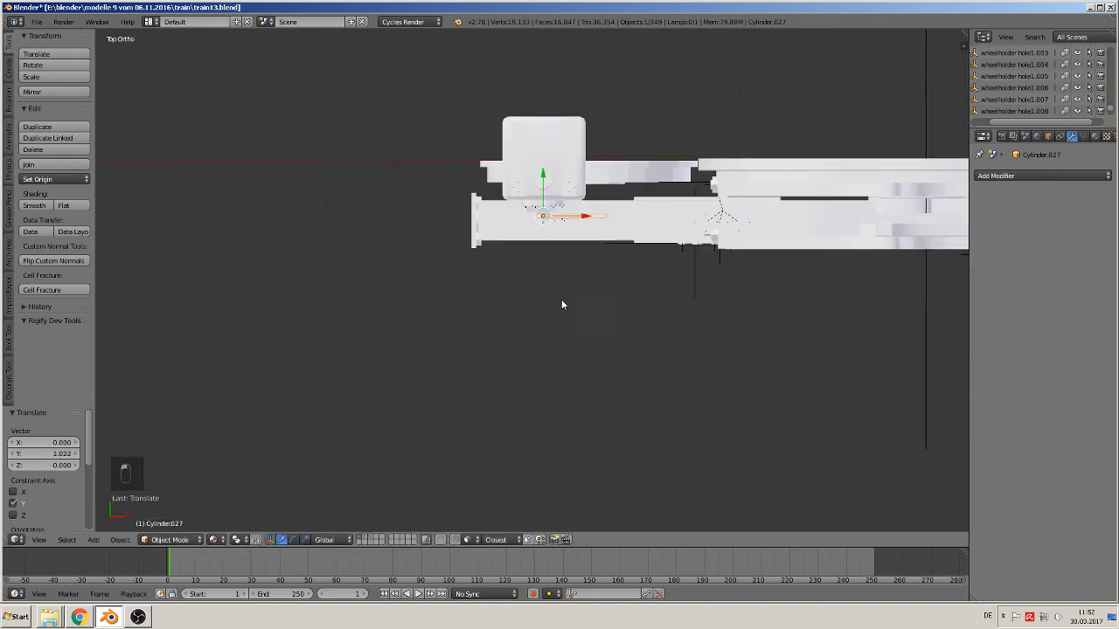
Fine-tune the short rod's fit against the knobbed block's front face with a shift of about -0.001 along Y in the top view.
middle_click_drag(572, 225, 495, 456, "shift")
scroll(495, 461, "up", 3)
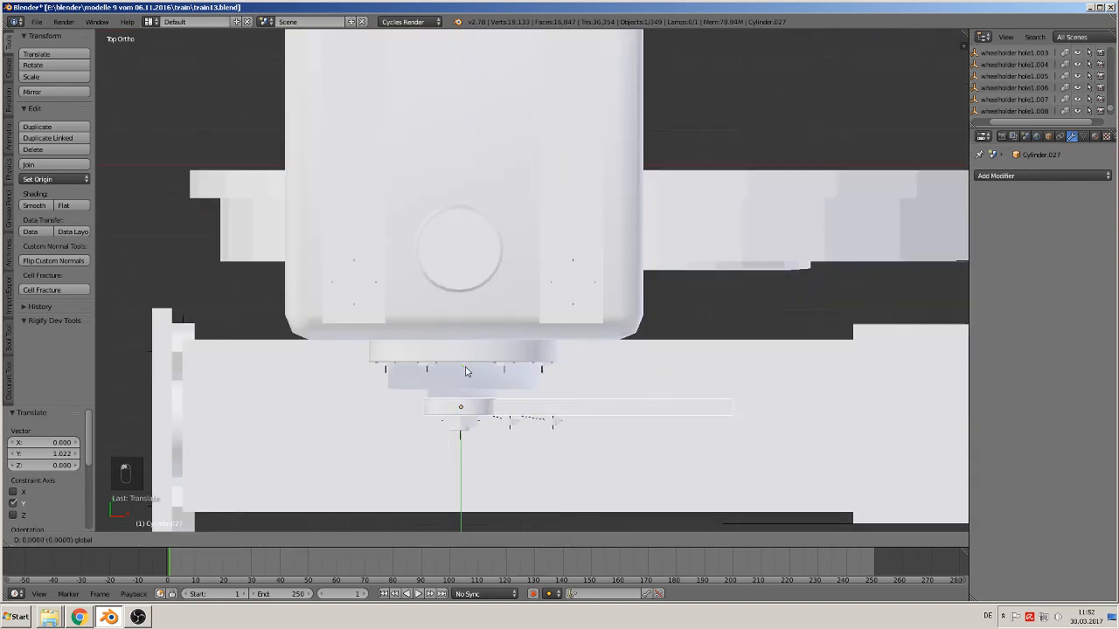
key("g")
key("y")
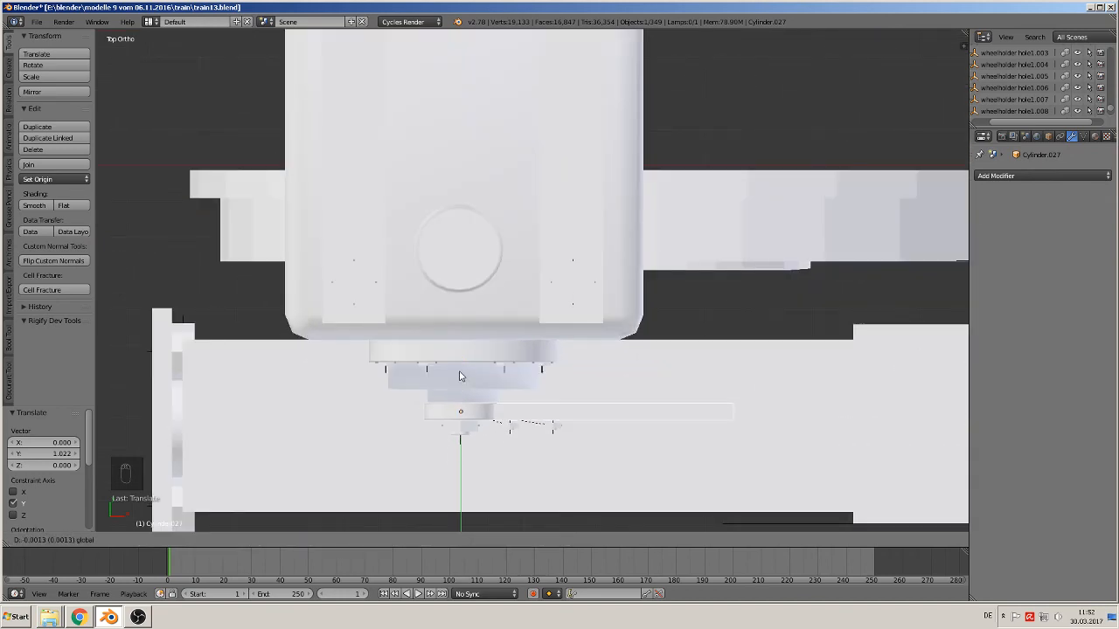
left_click(461, 376)
middle_click_drag(461, 376, 294, 361)
key("KP_1")
scroll(494, 291, "down", 2)
Save the scene as a new file named train14.blend in the train folder.
left_click(37, 21)
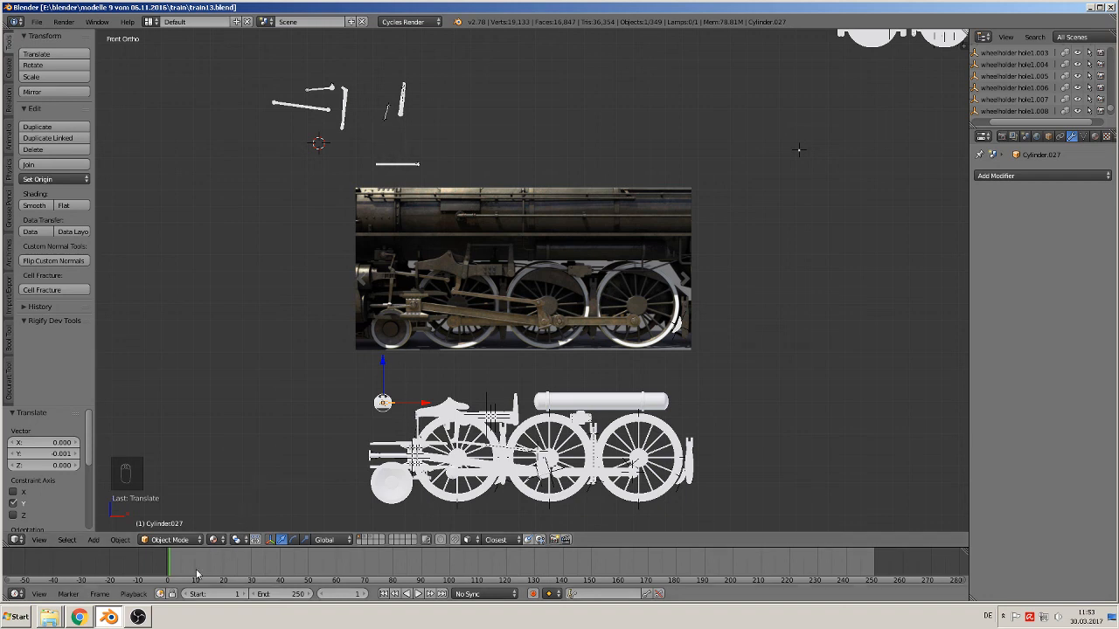
left_click(36, 21)
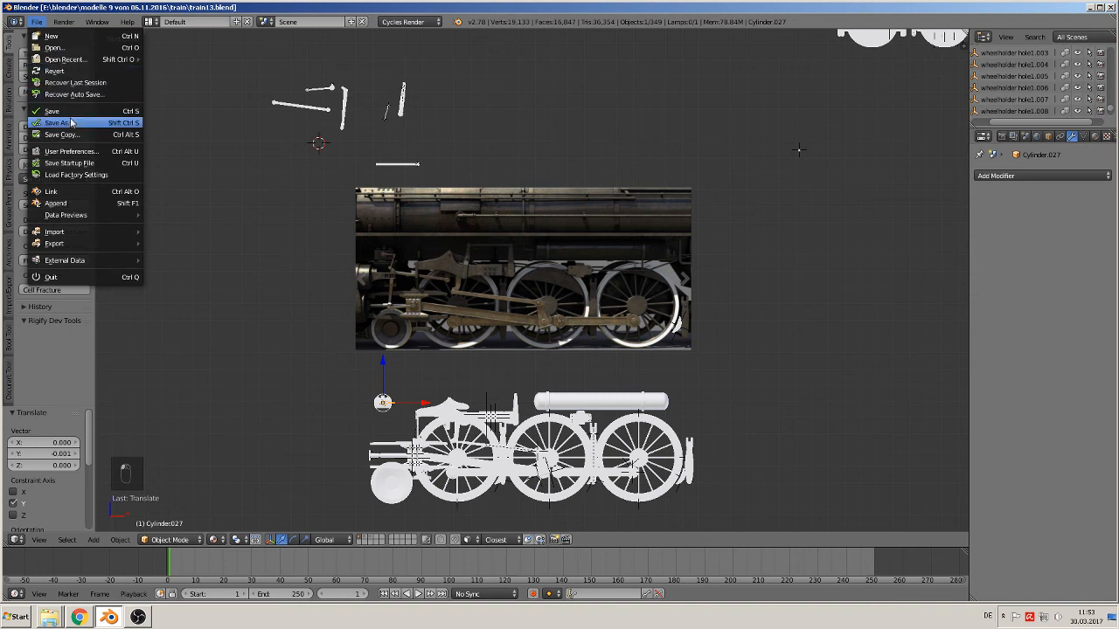
left_click(70, 126)
left_click(173, 67)
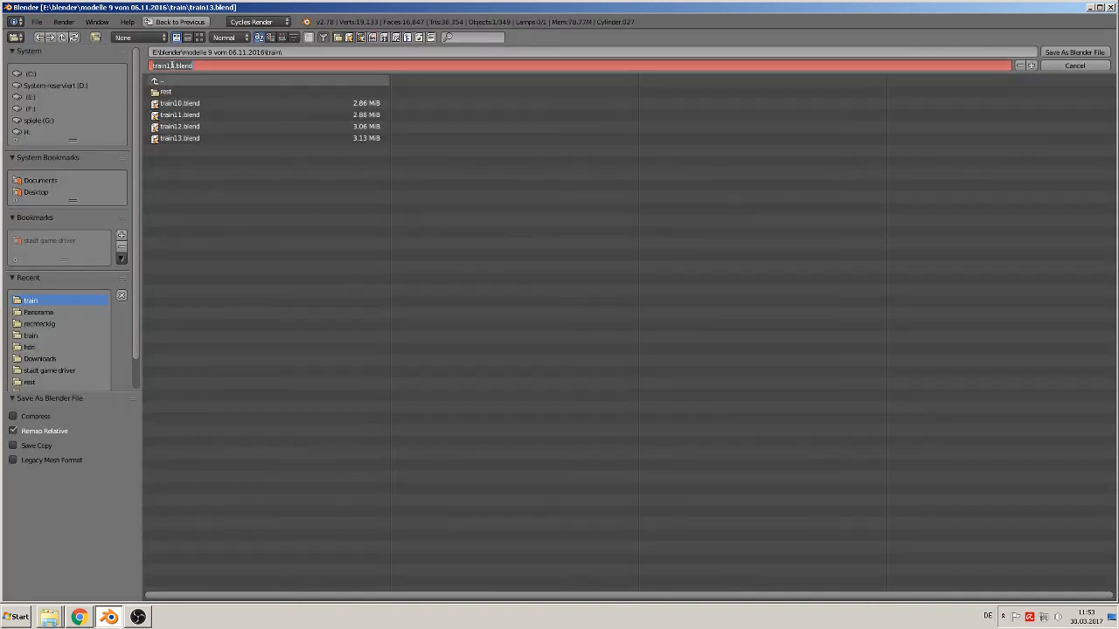
left_click(173, 66)
left_click(1074, 52)
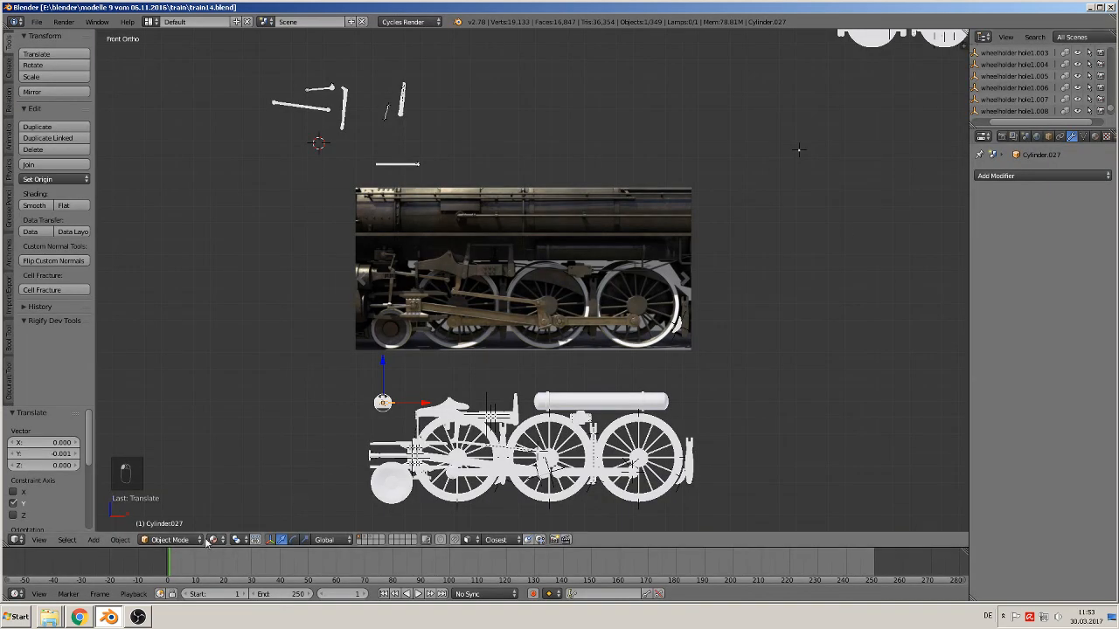